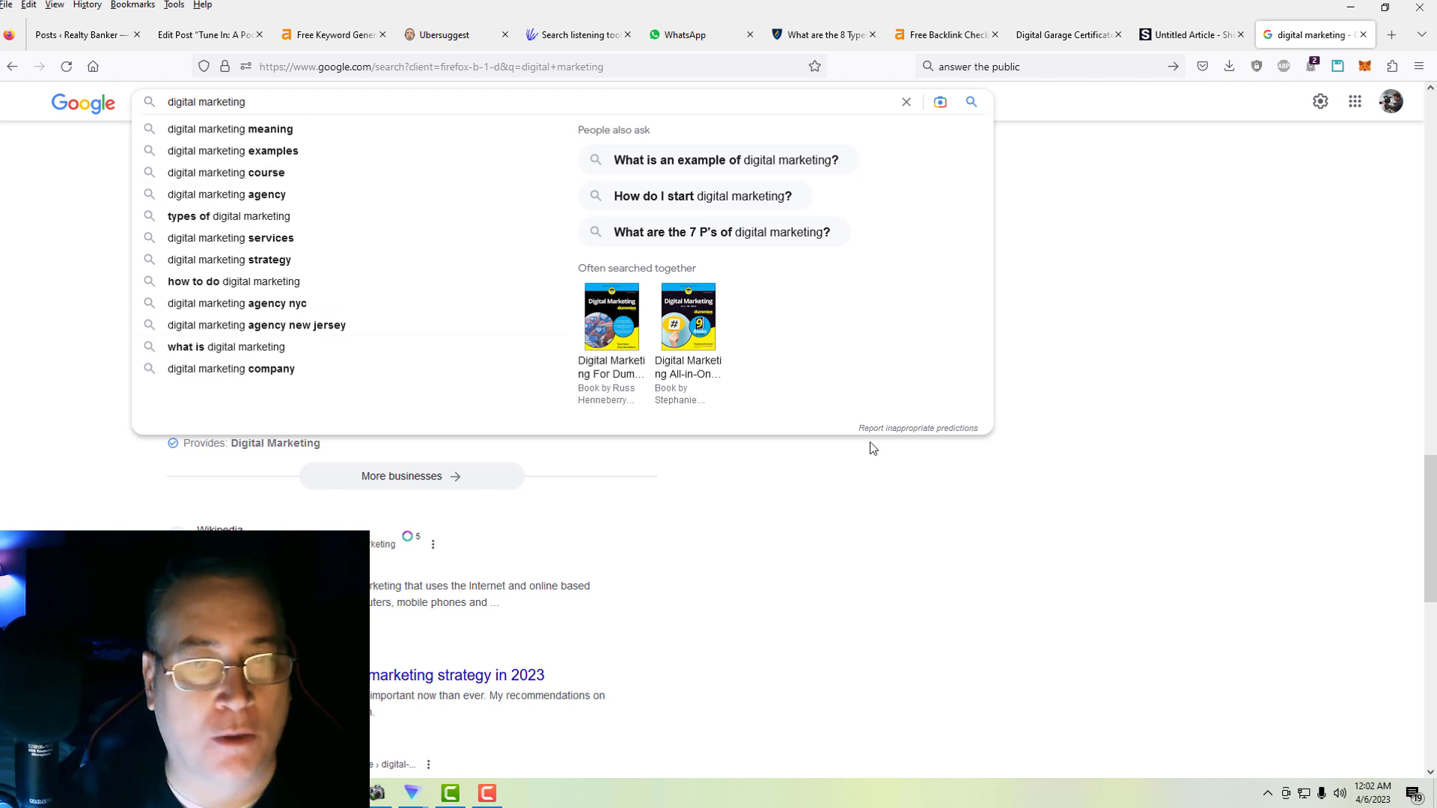
Examine the Google results for "digital marketing", from the organic listings down to the related searches.
{"action": "left_click", "coordinate": [872, 536]}
{"action": "scroll", "coordinate": [859, 534], "scroll_direction": "down", "scroll_amount": 5}
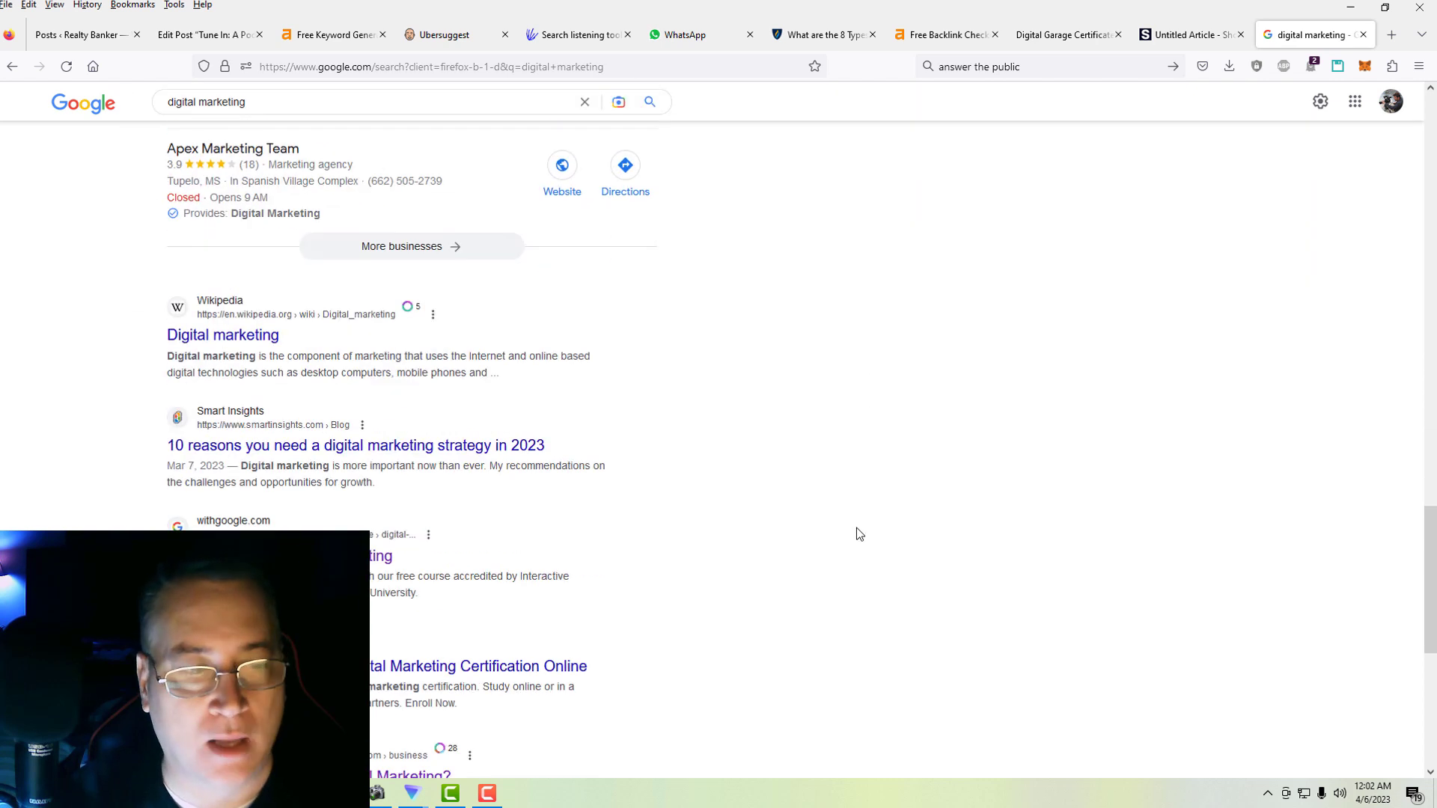
{"action": "scroll", "coordinate": [859, 533], "scroll_direction": "down", "scroll_amount": 4}
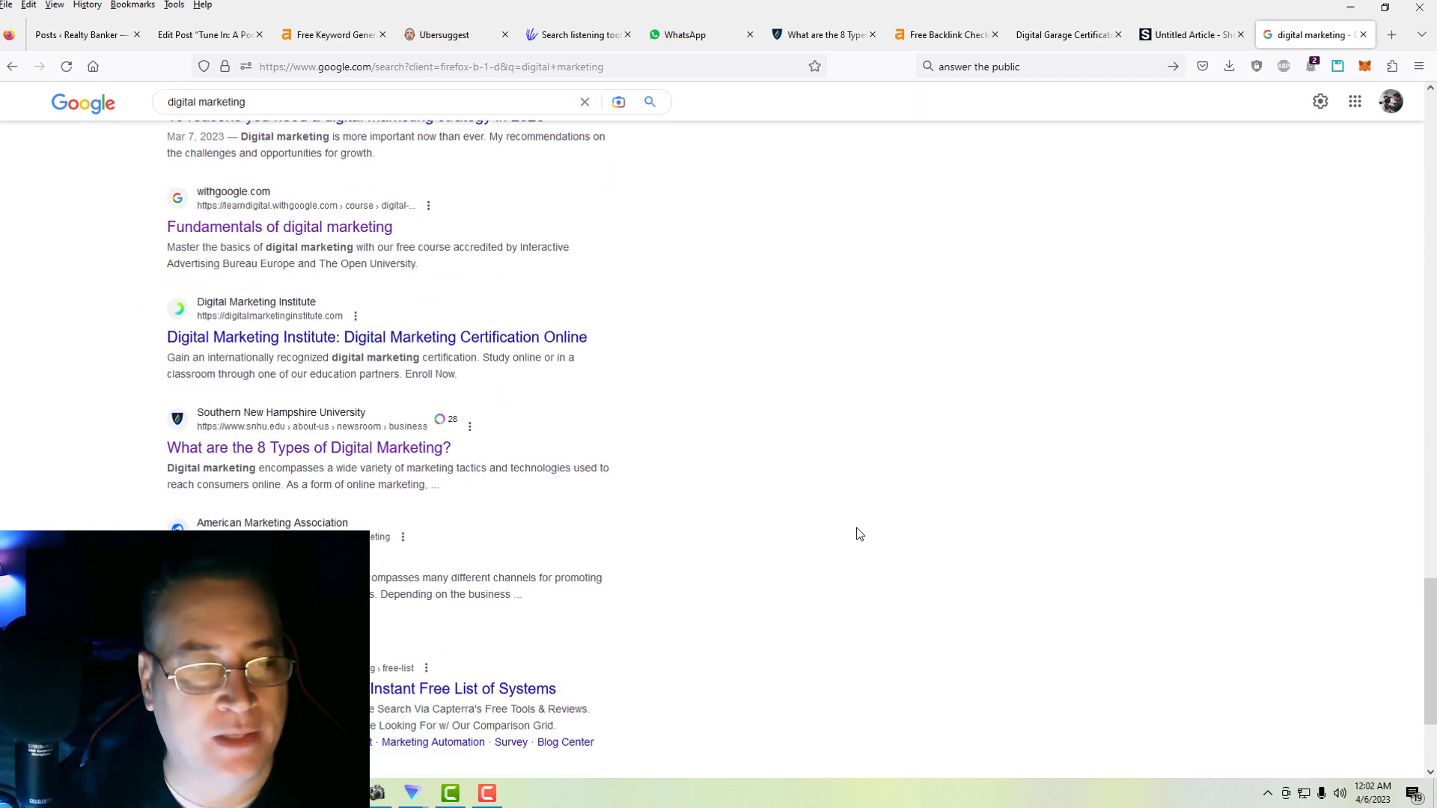
{"action": "scroll", "coordinate": [859, 533], "scroll_direction": "up", "scroll_amount": 2}
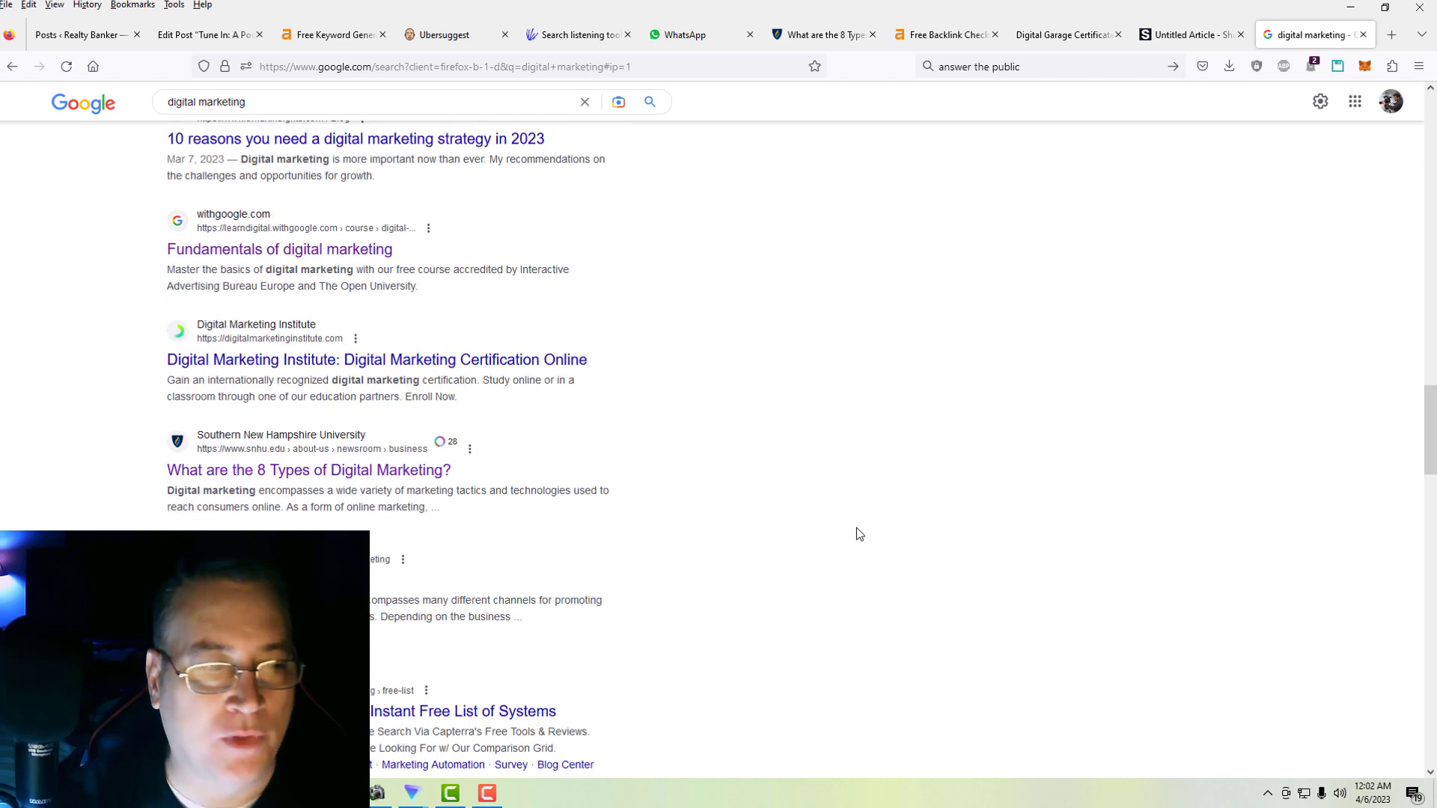
{"action": "scroll", "coordinate": [859, 533], "scroll_direction": "up", "scroll_amount": 2}
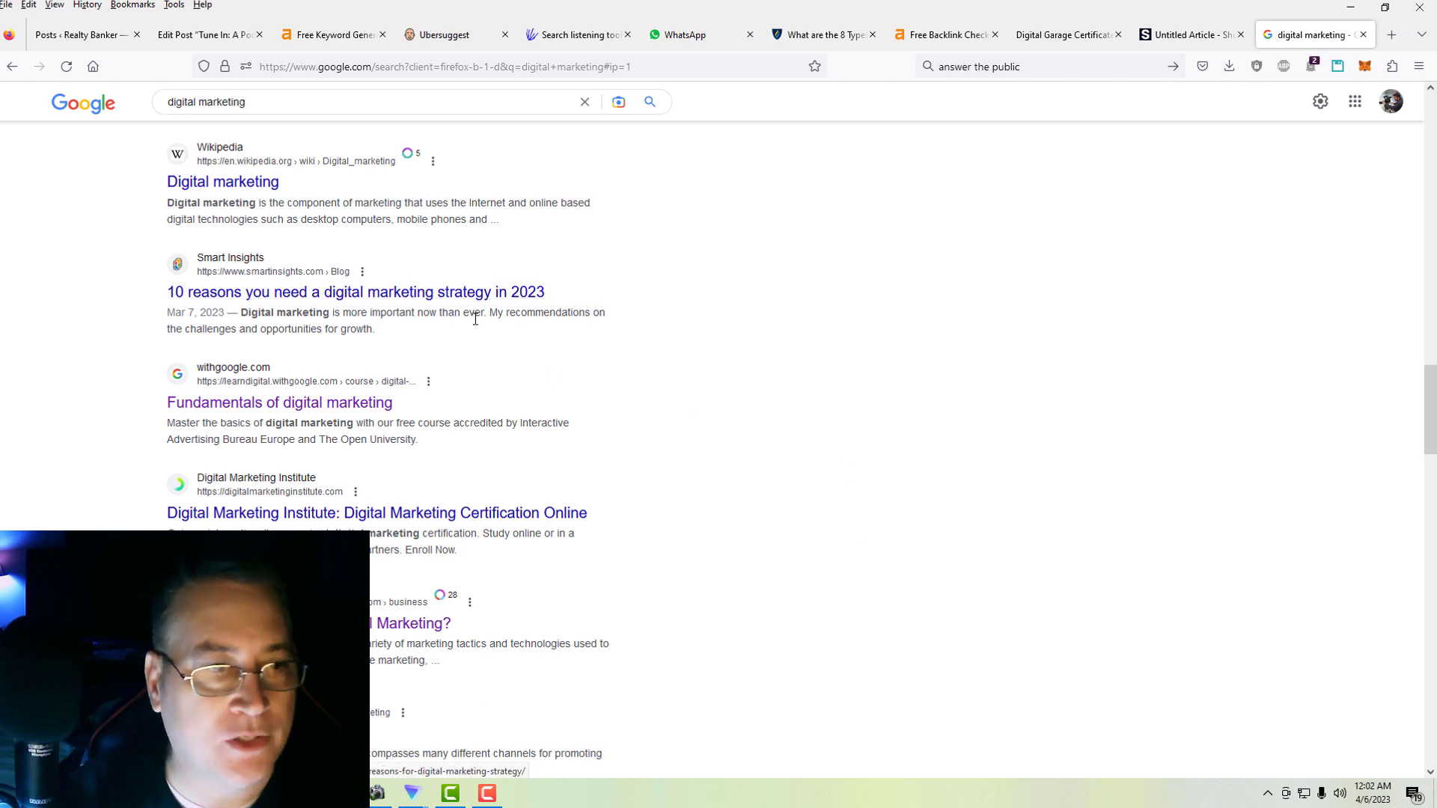
{"action": "scroll", "coordinate": [758, 462], "scroll_direction": "down", "scroll_amount": 4}
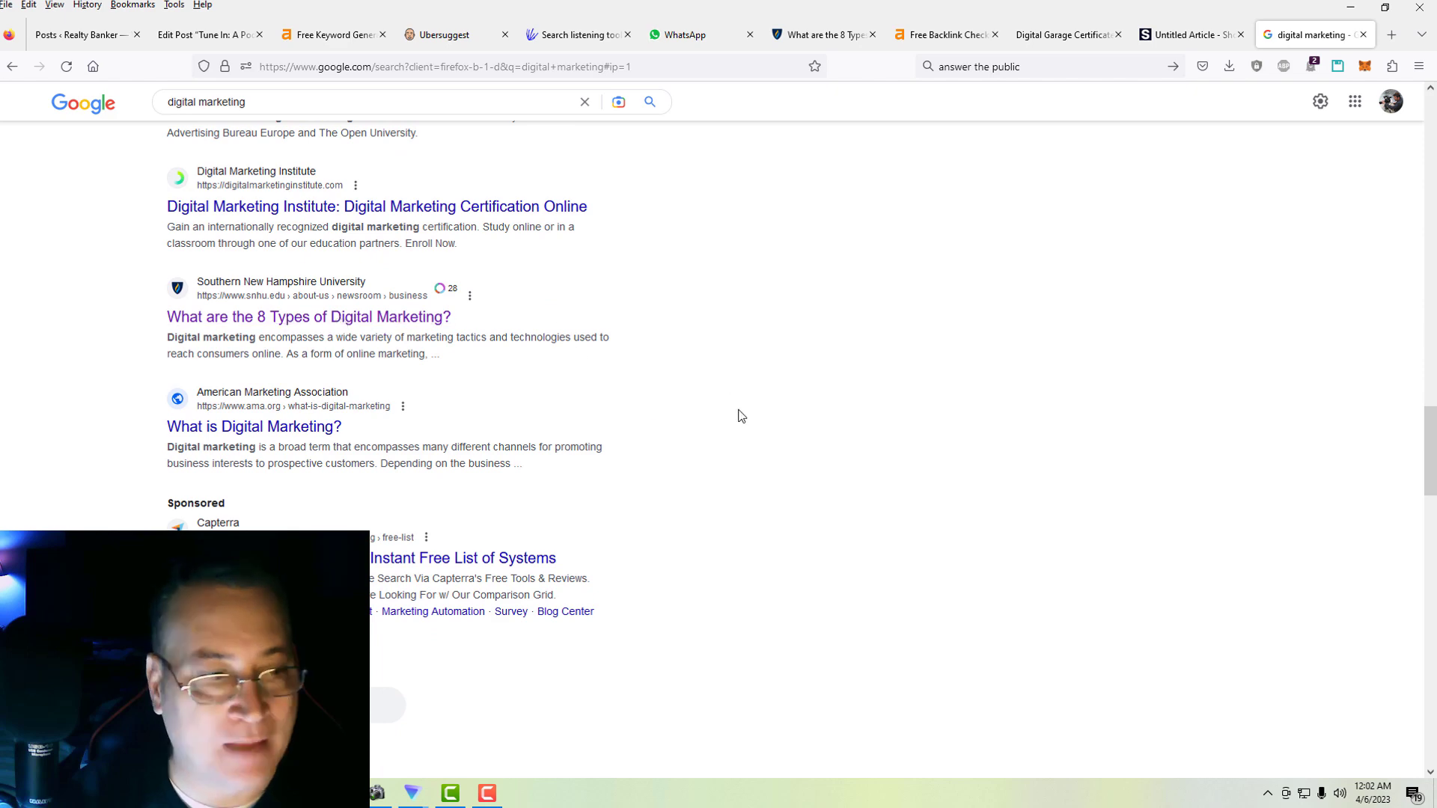
{"action": "scroll", "coordinate": [761, 597], "scroll_direction": "down", "scroll_amount": 7}
{"action": "scroll", "coordinate": [791, 572], "scroll_direction": "up", "scroll_amount": 4}
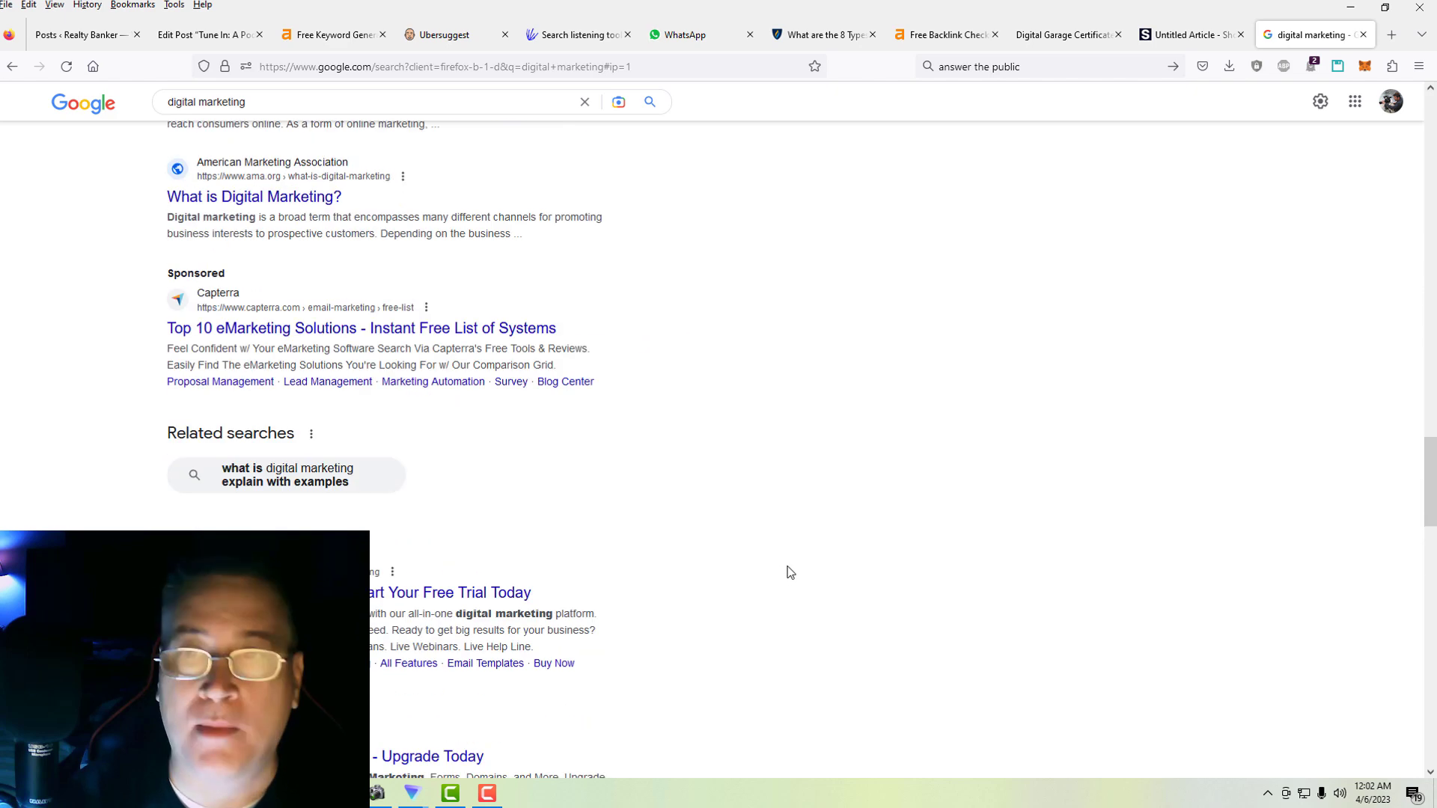
{"action": "scroll", "coordinate": [790, 572], "scroll_direction": "up", "scroll_amount": 9}
Compare the digital marketing subtopic list in WhatsApp with the SNHU article on the 8 types of digital marketing.
{"action": "left_click", "coordinate": [693, 45]}
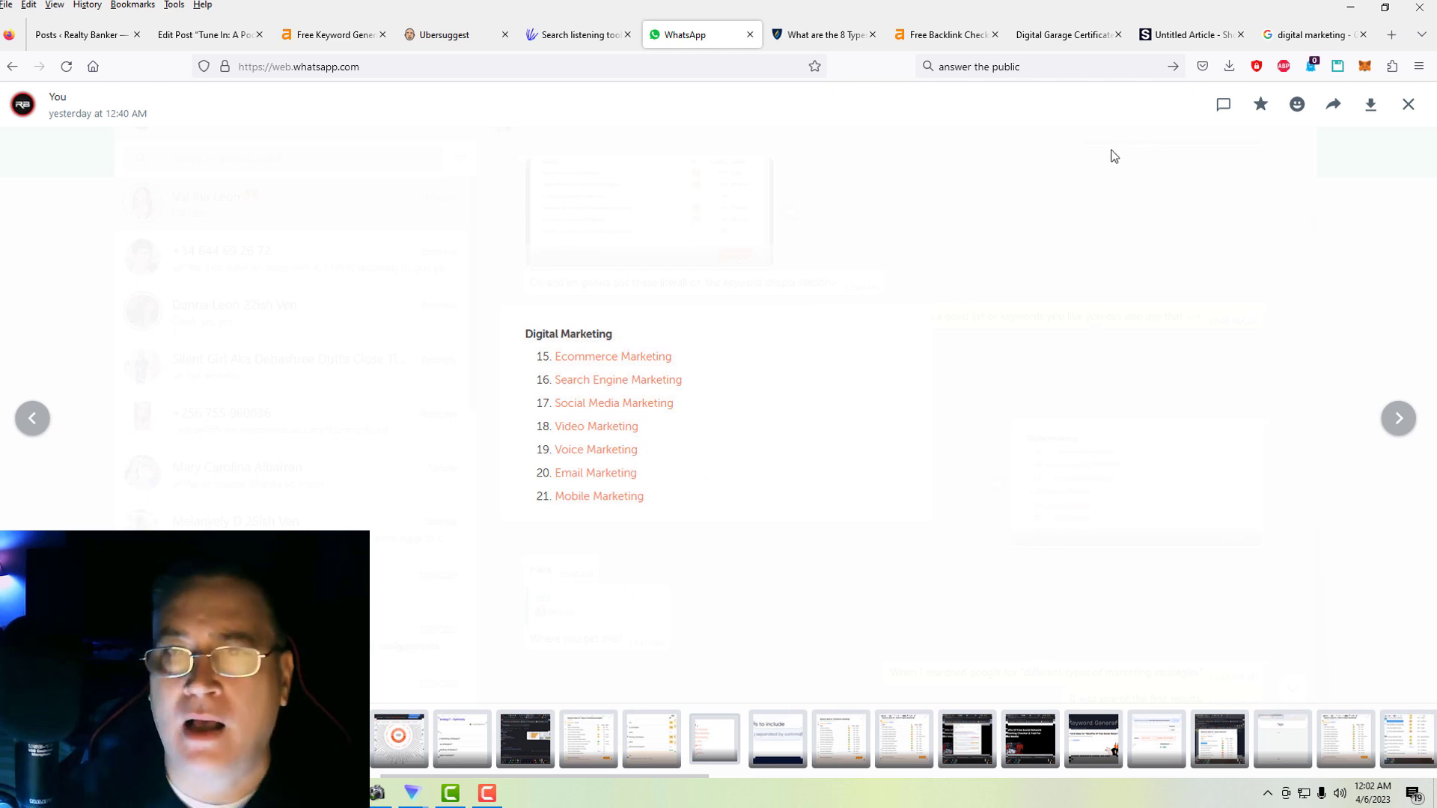
{"action": "left_click", "coordinate": [834, 35]}
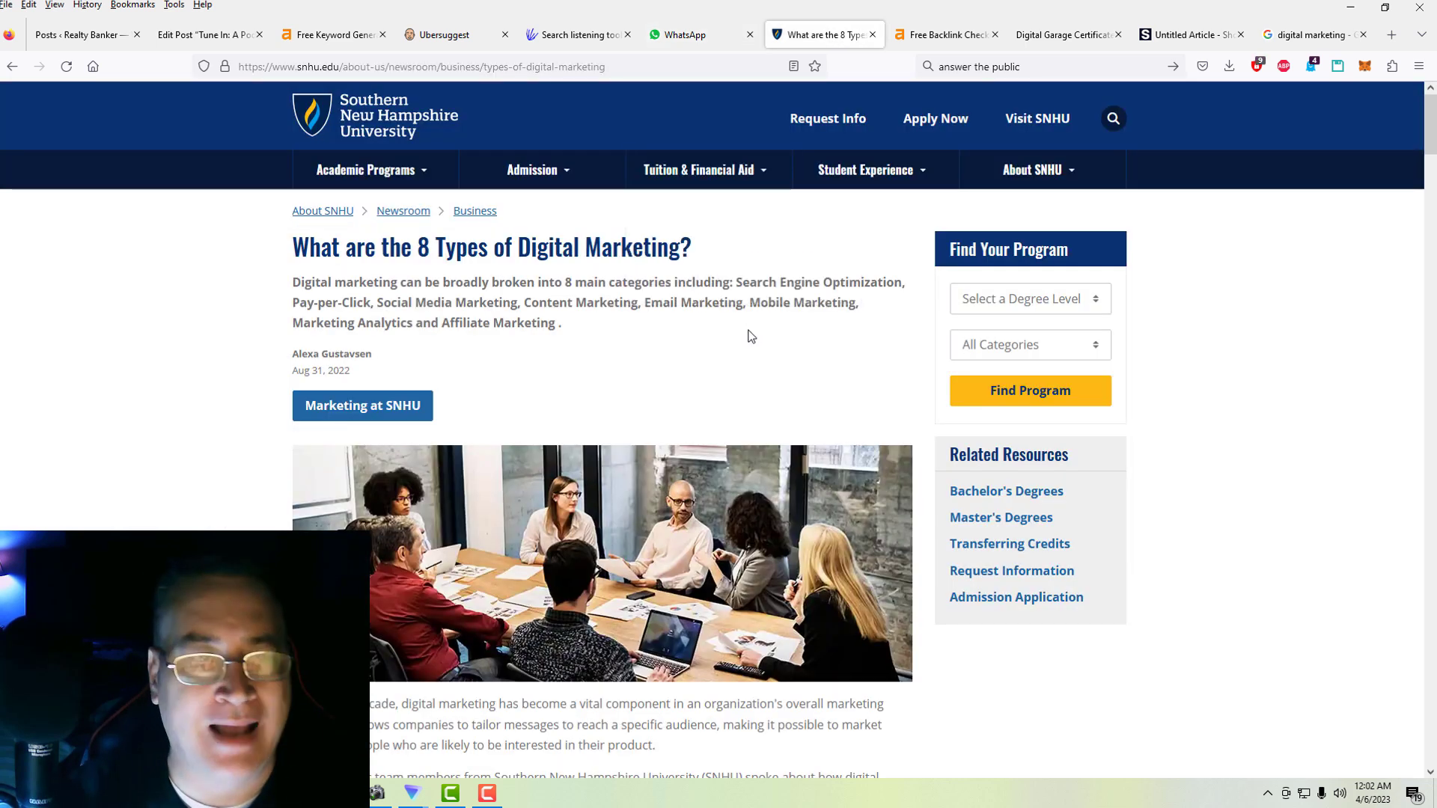
{"action": "scroll", "coordinate": [751, 336], "scroll_direction": "down", "scroll_amount": 2}
{"action": "scroll", "coordinate": [751, 336], "scroll_direction": "up", "scroll_amount": 3}
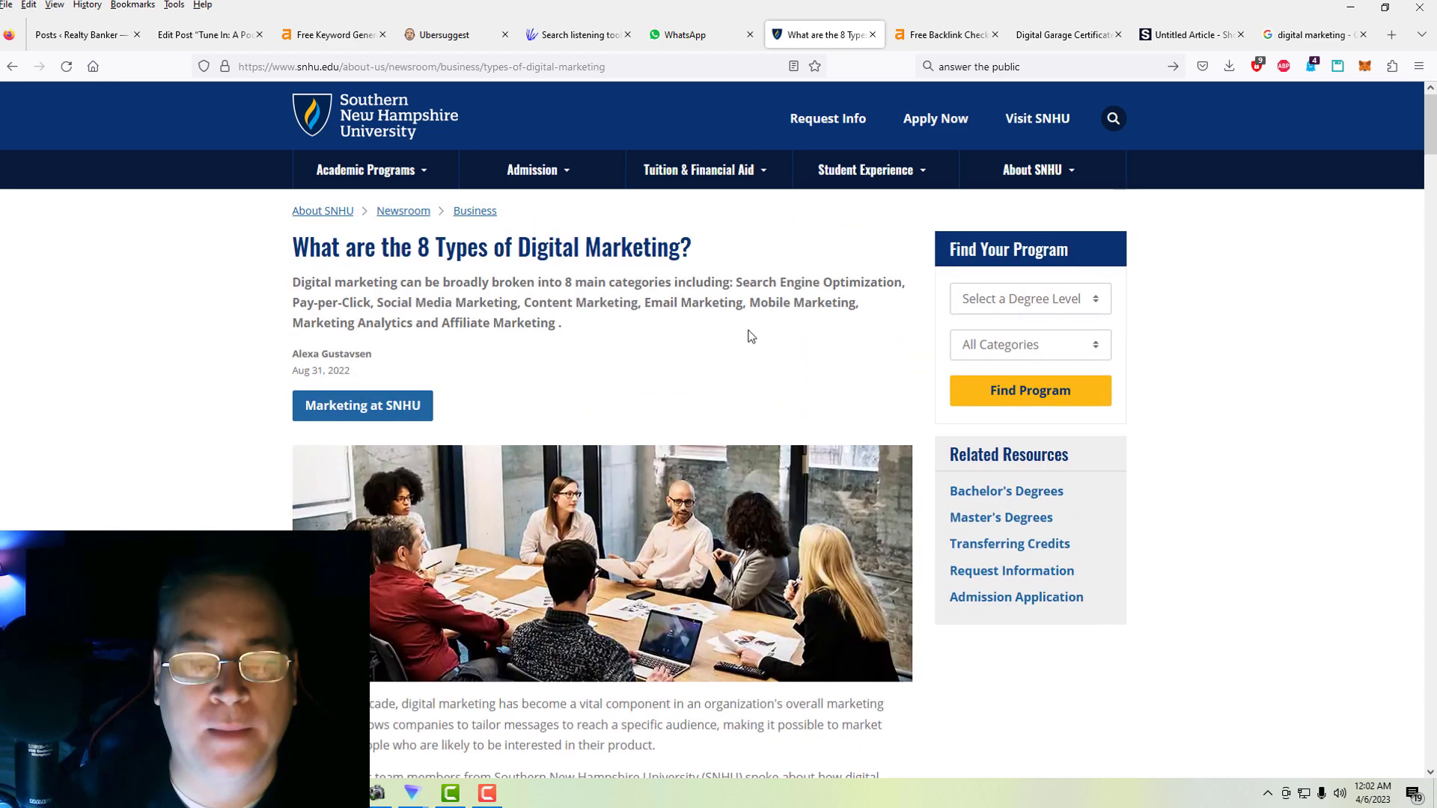
{"action": "left_click", "coordinate": [700, 34]}
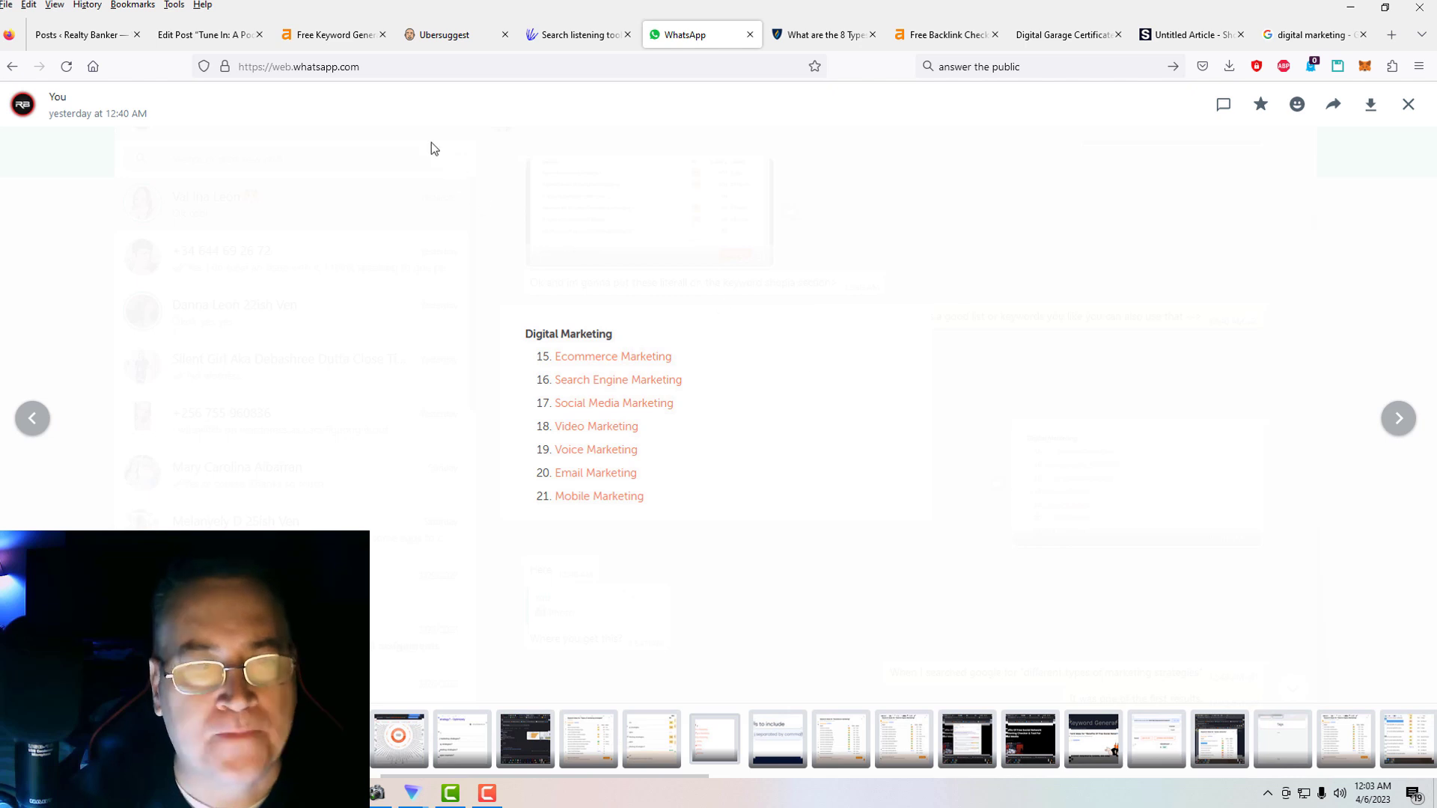
{"action": "left_click", "coordinate": [334, 35]}
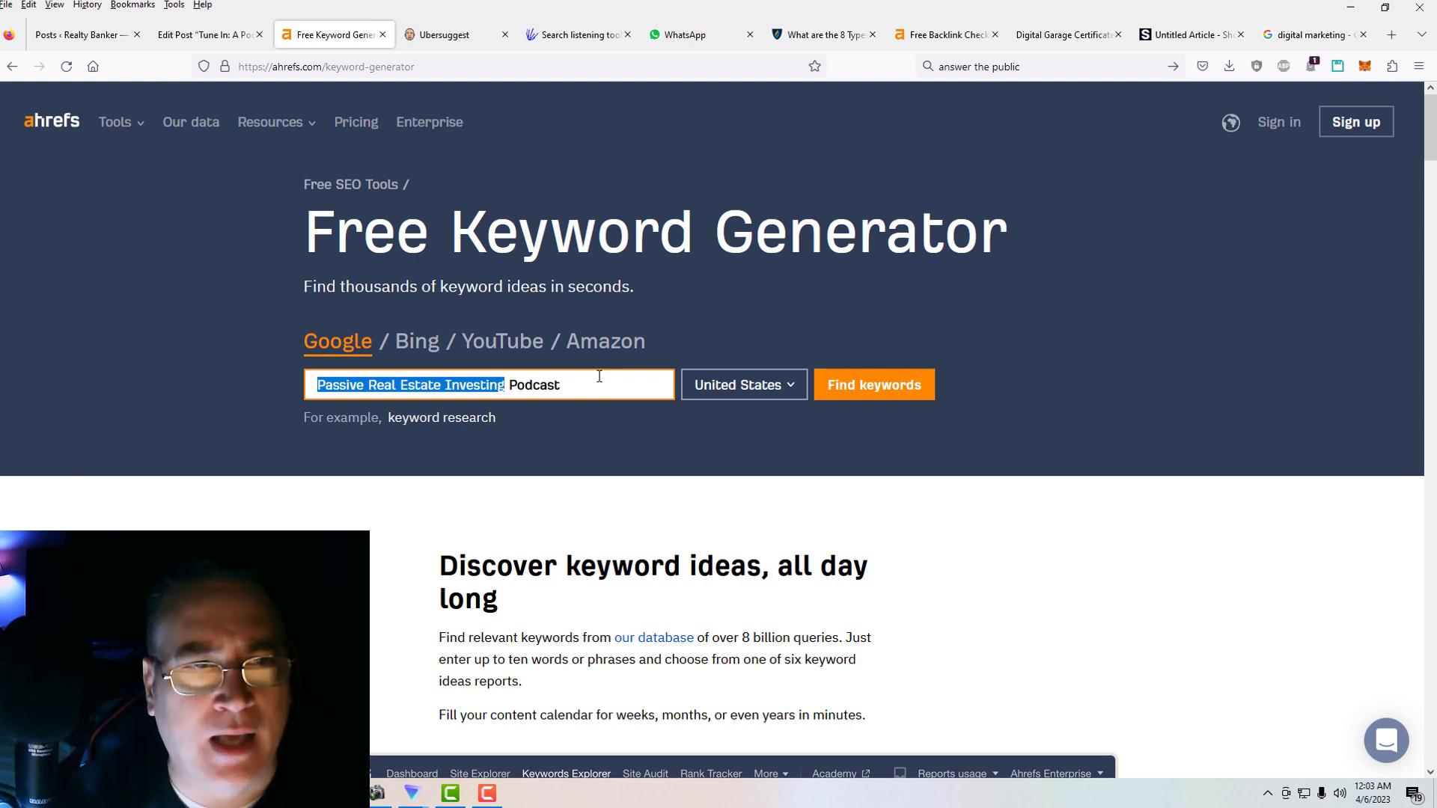
{"action": "left_click", "coordinate": [677, 35]}
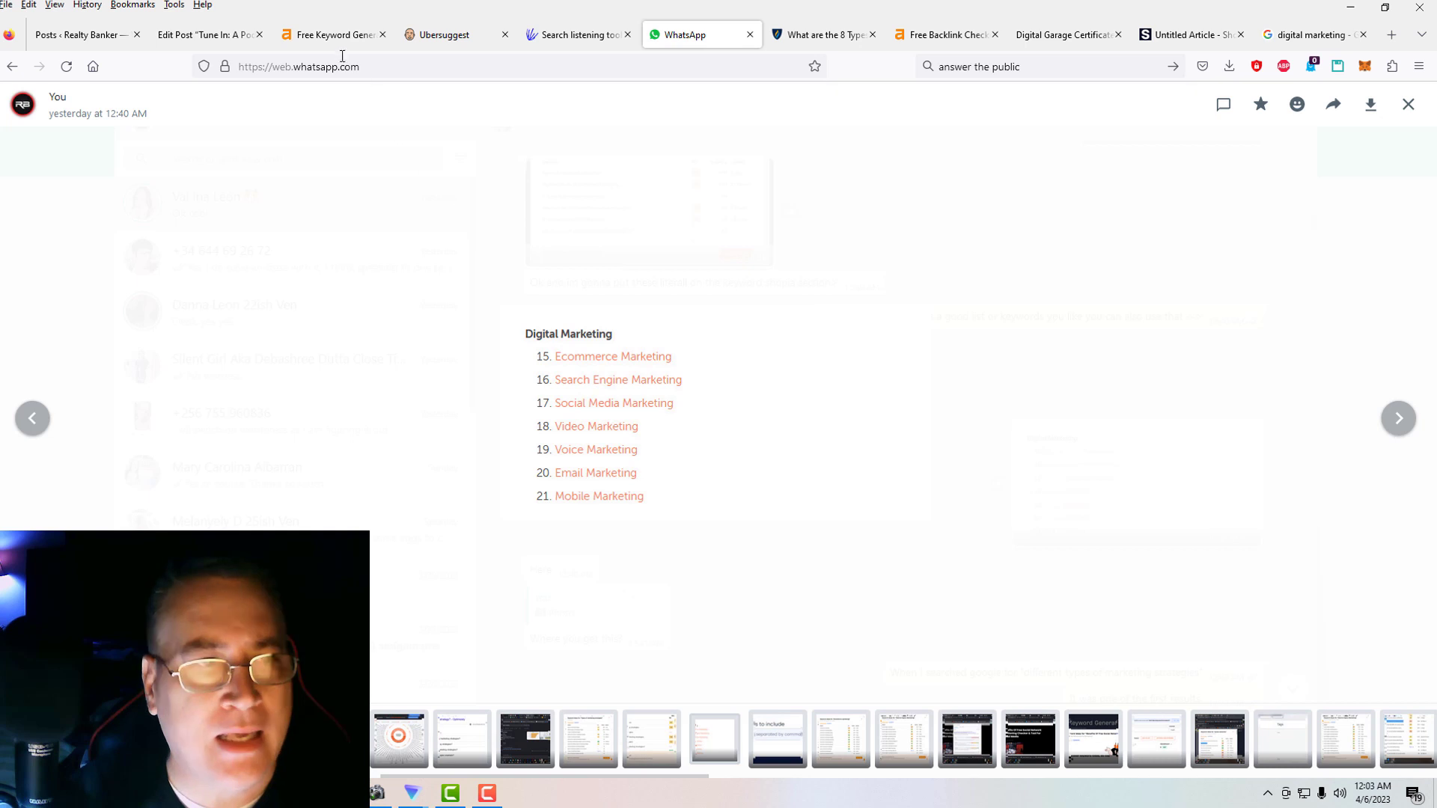
Generate Google keyword ideas for "Ecommerce marketing" in the Ahrefs Free Keyword Generator, completing the human verification.
{"action": "left_click", "coordinate": [329, 35]}
{"action": "left_click_drag", "start_coordinate": [588, 385], "coordinate": [89, 447]}
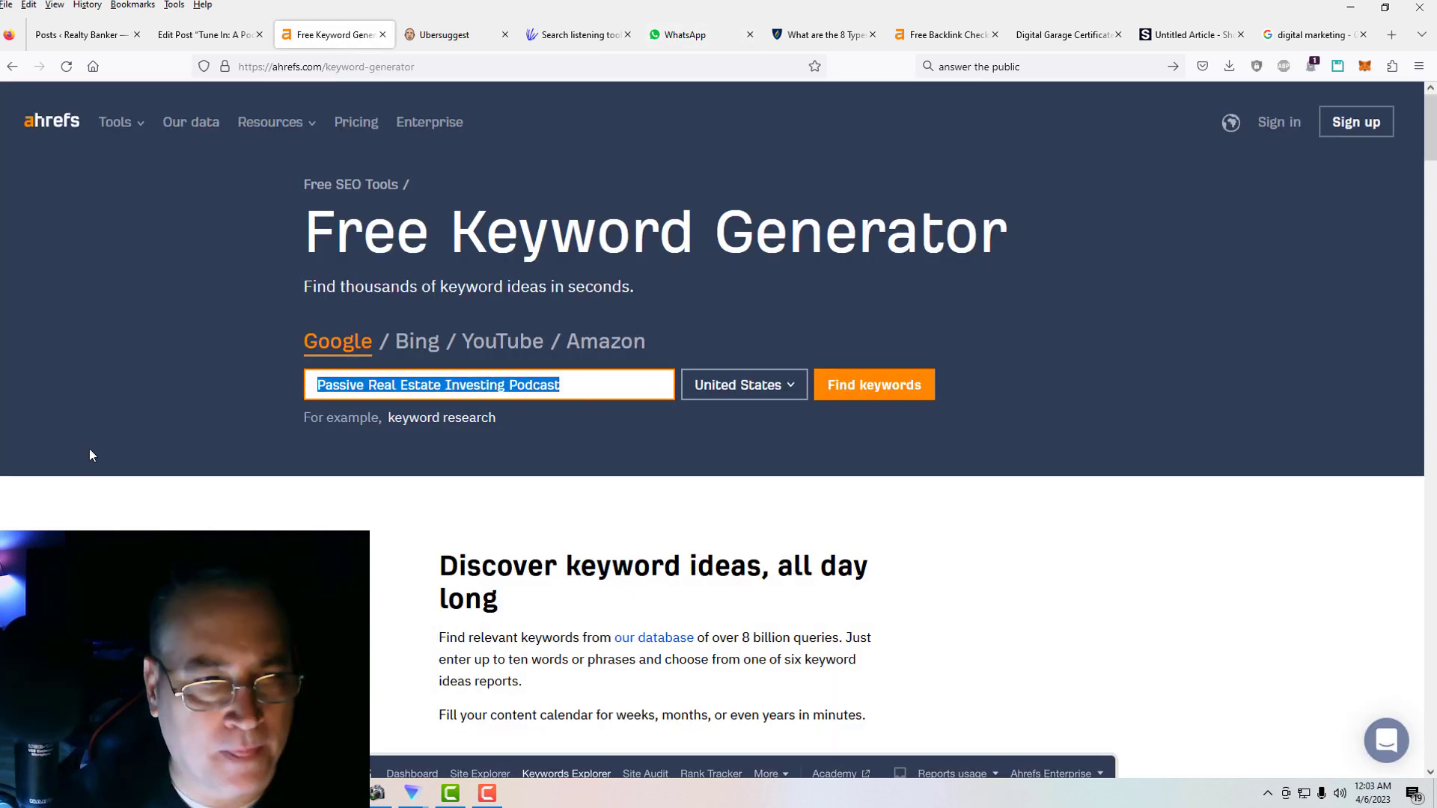
{"action": "type", "text": "Ecomme"}
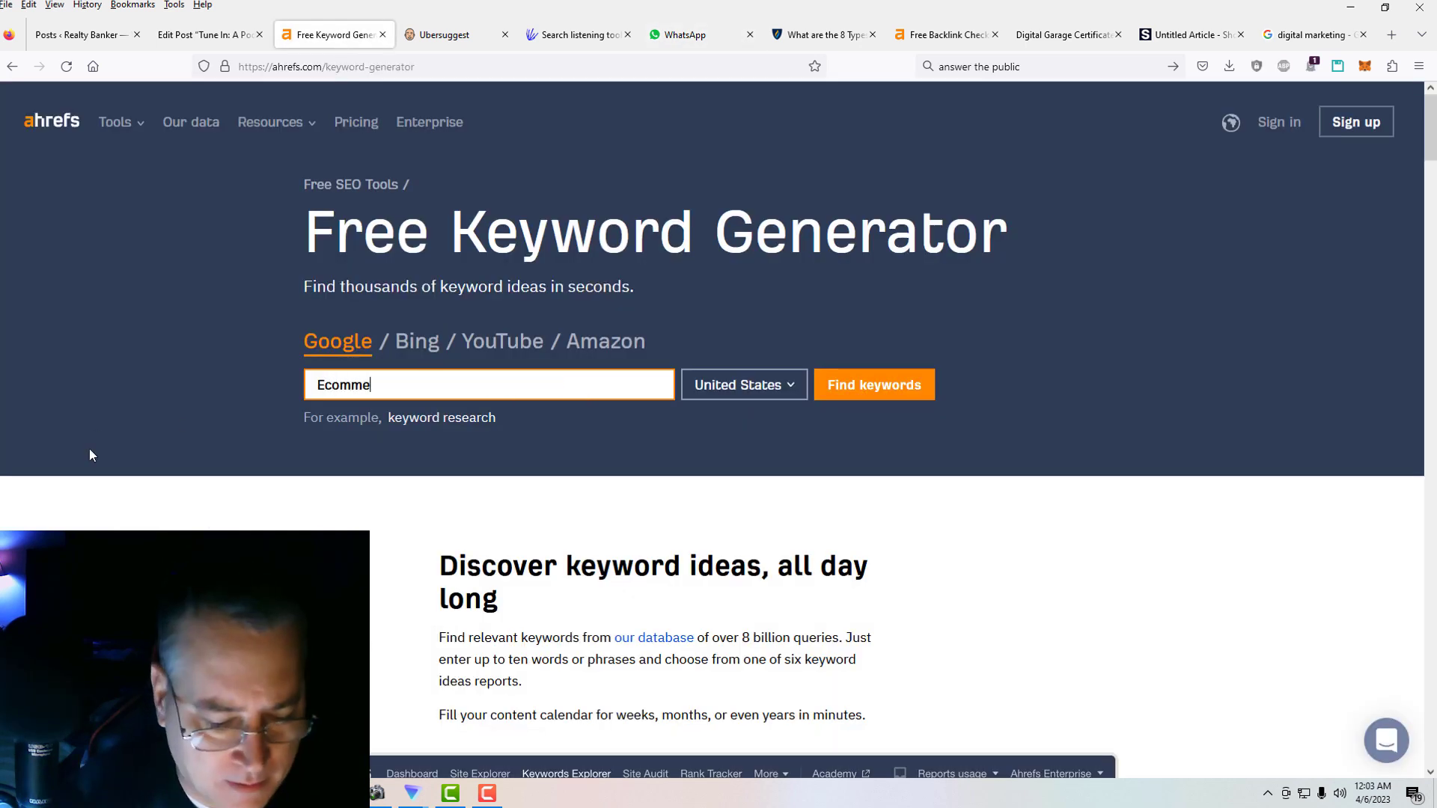
{"action": "type", "text": "rce marketing"}
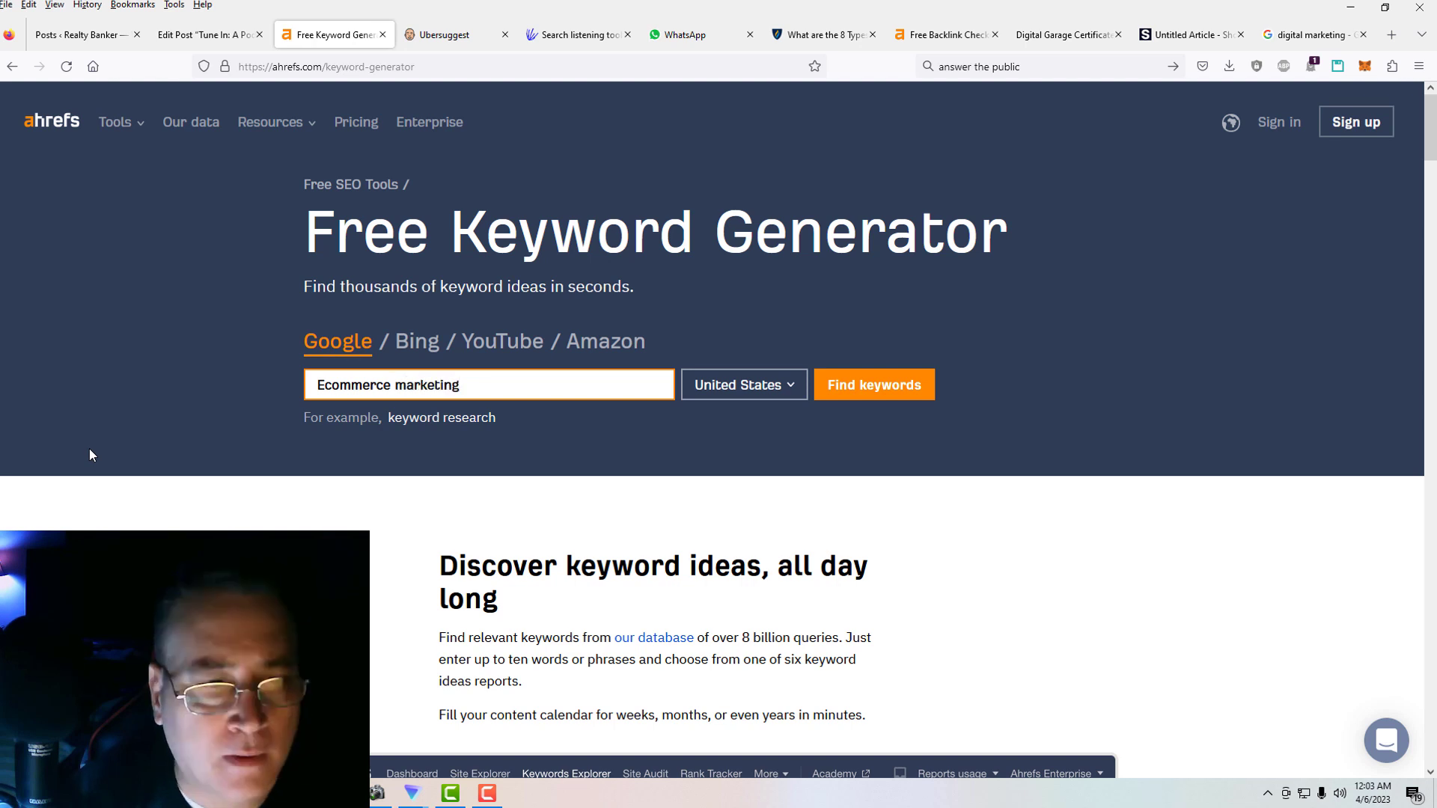
{"action": "key", "text": "Return"}
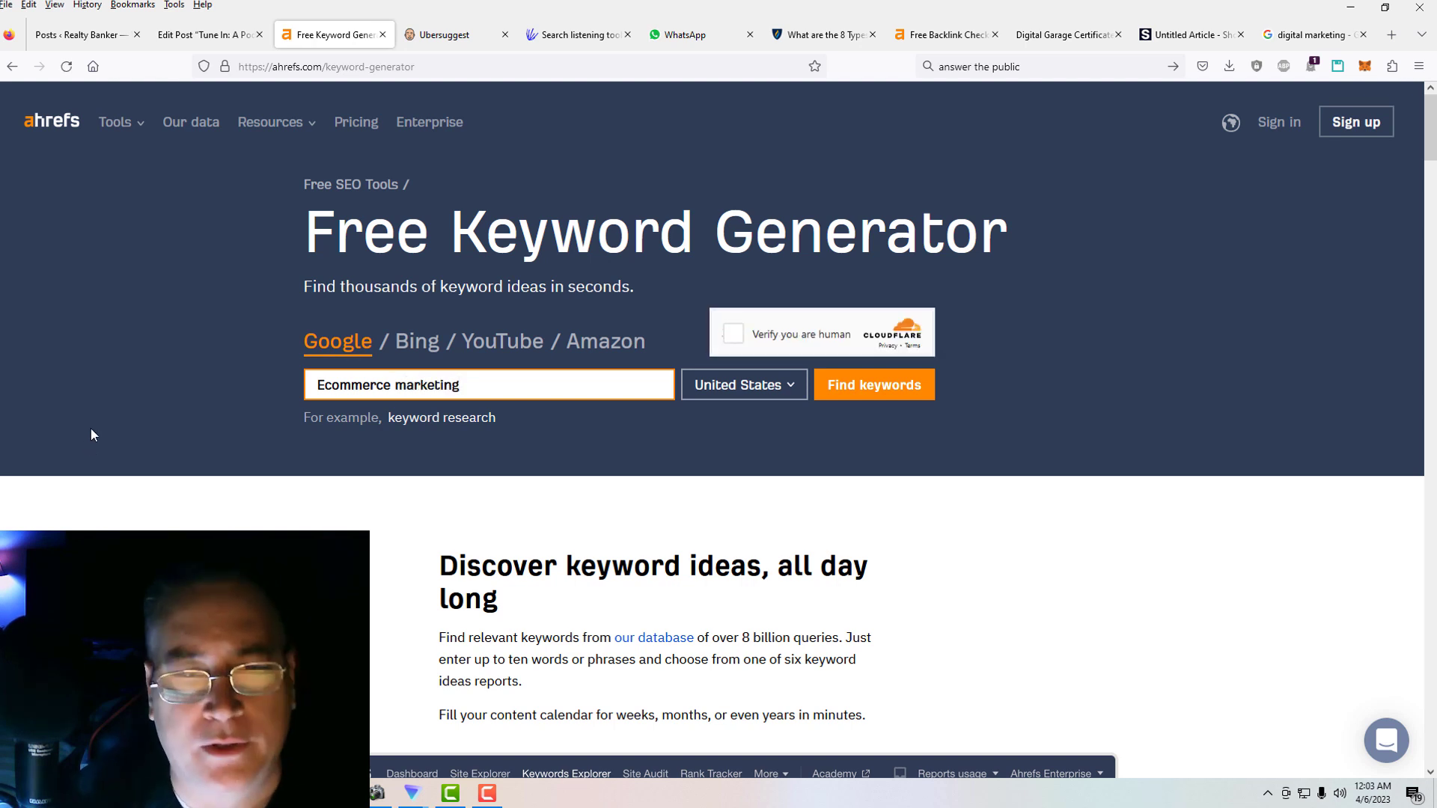
{"action": "left_click", "coordinate": [732, 334]}
{"action": "left_click", "coordinate": [841, 379]}
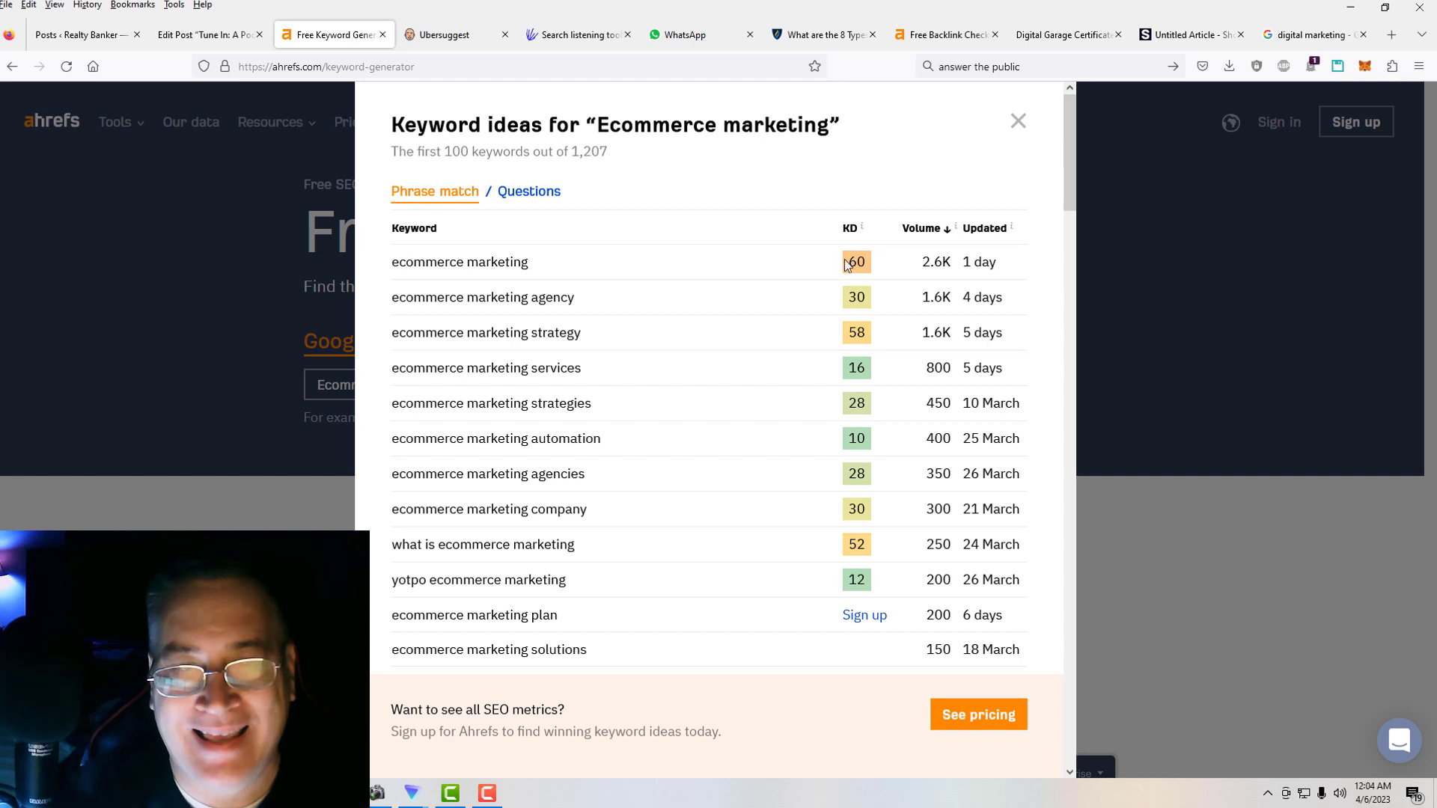
{"action": "mouse_move", "coordinate": [849, 229]}
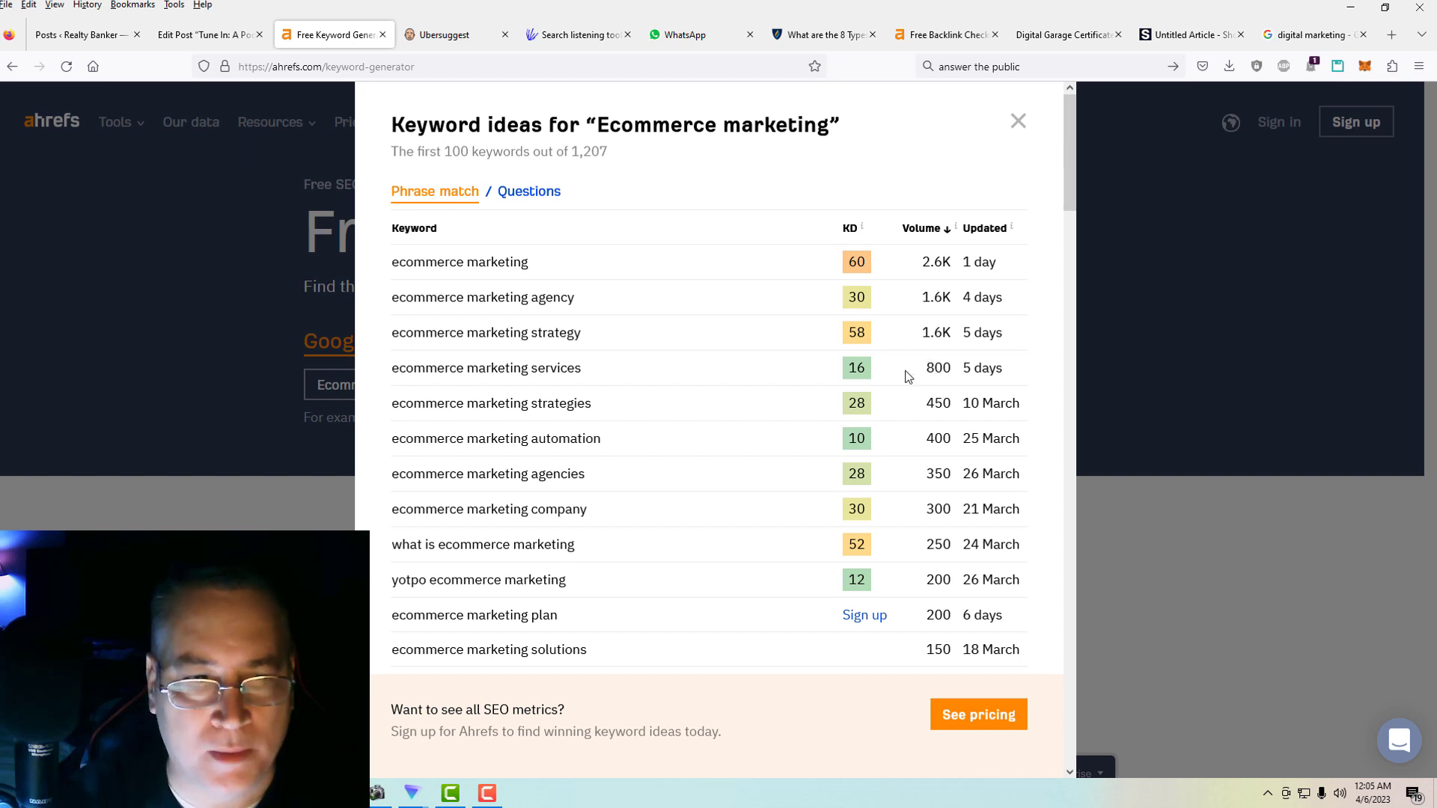
Copy the keyword "ecommerce marketing services" from the list of keyword ideas.
{"action": "mouse_move", "coordinate": [398, 371]}
{"action": "left_mouse_down"}
{"action": "mouse_move", "coordinate": [597, 383]}
{"action": "mouse_move", "coordinate": [581, 369]}
{"action": "mouse_move", "coordinate": [393, 373]}
{"action": "left_mouse_up"}
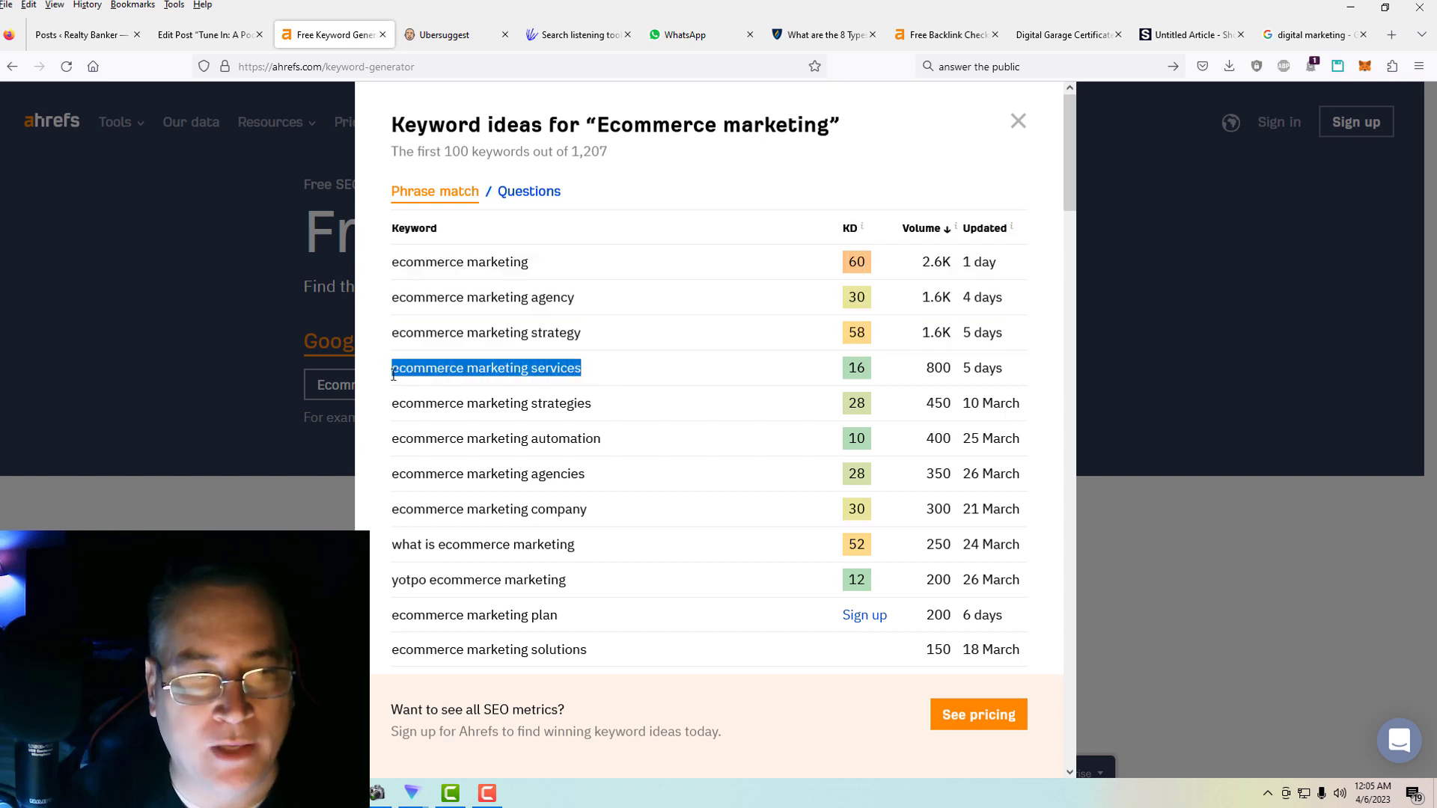
{"action": "right_click", "coordinate": [440, 367]}
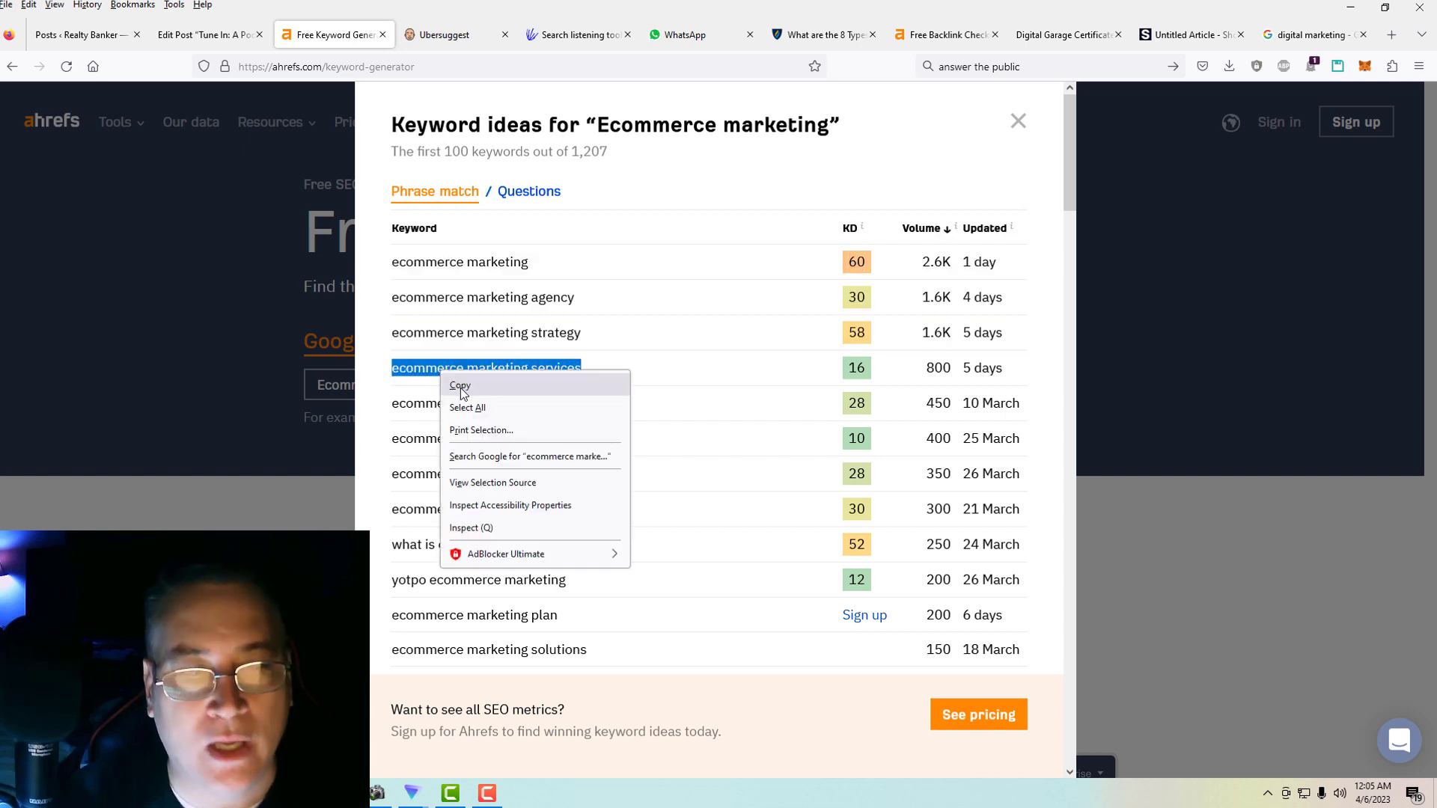
{"action": "left_click", "coordinate": [461, 387]}
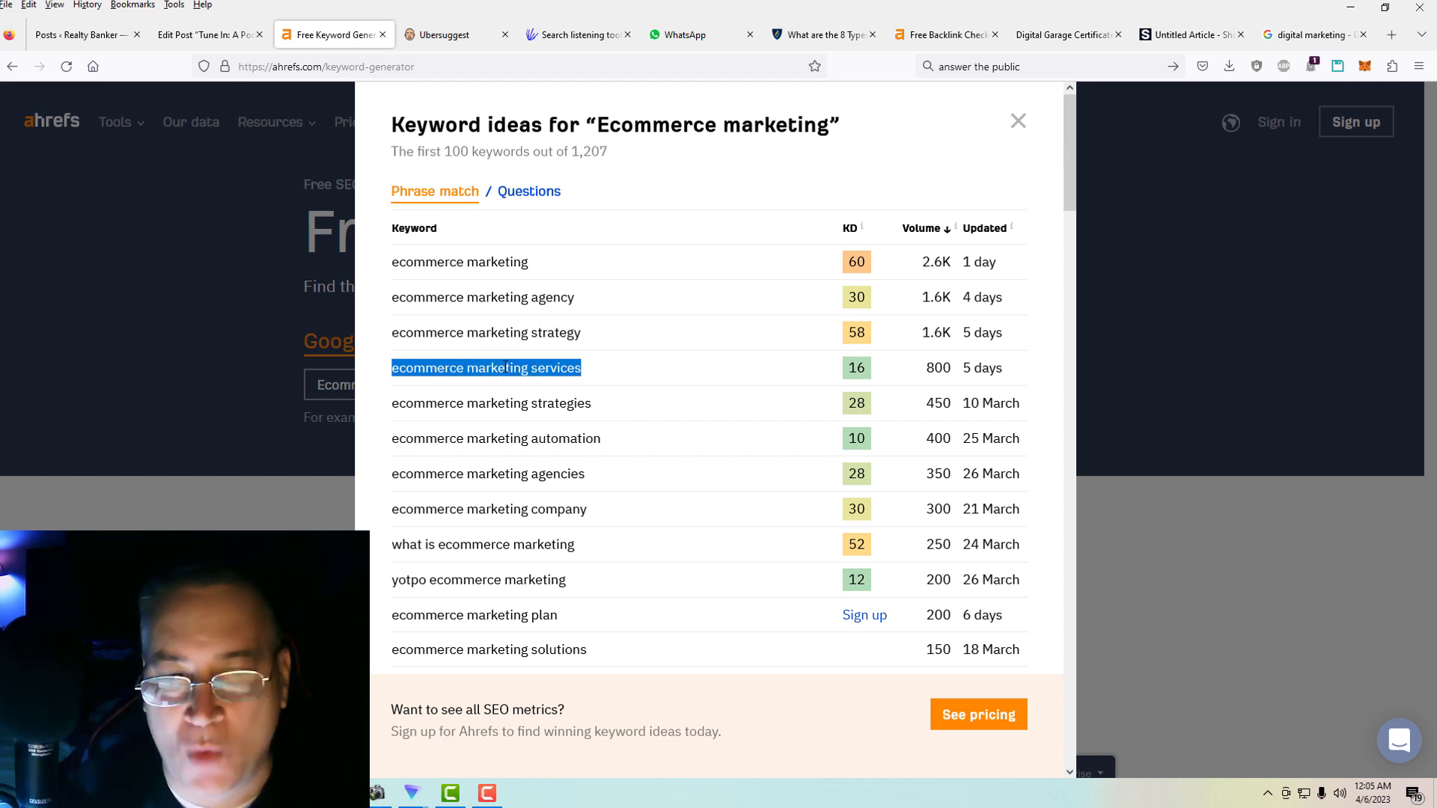
{"action": "right_click", "coordinate": [565, 367]}
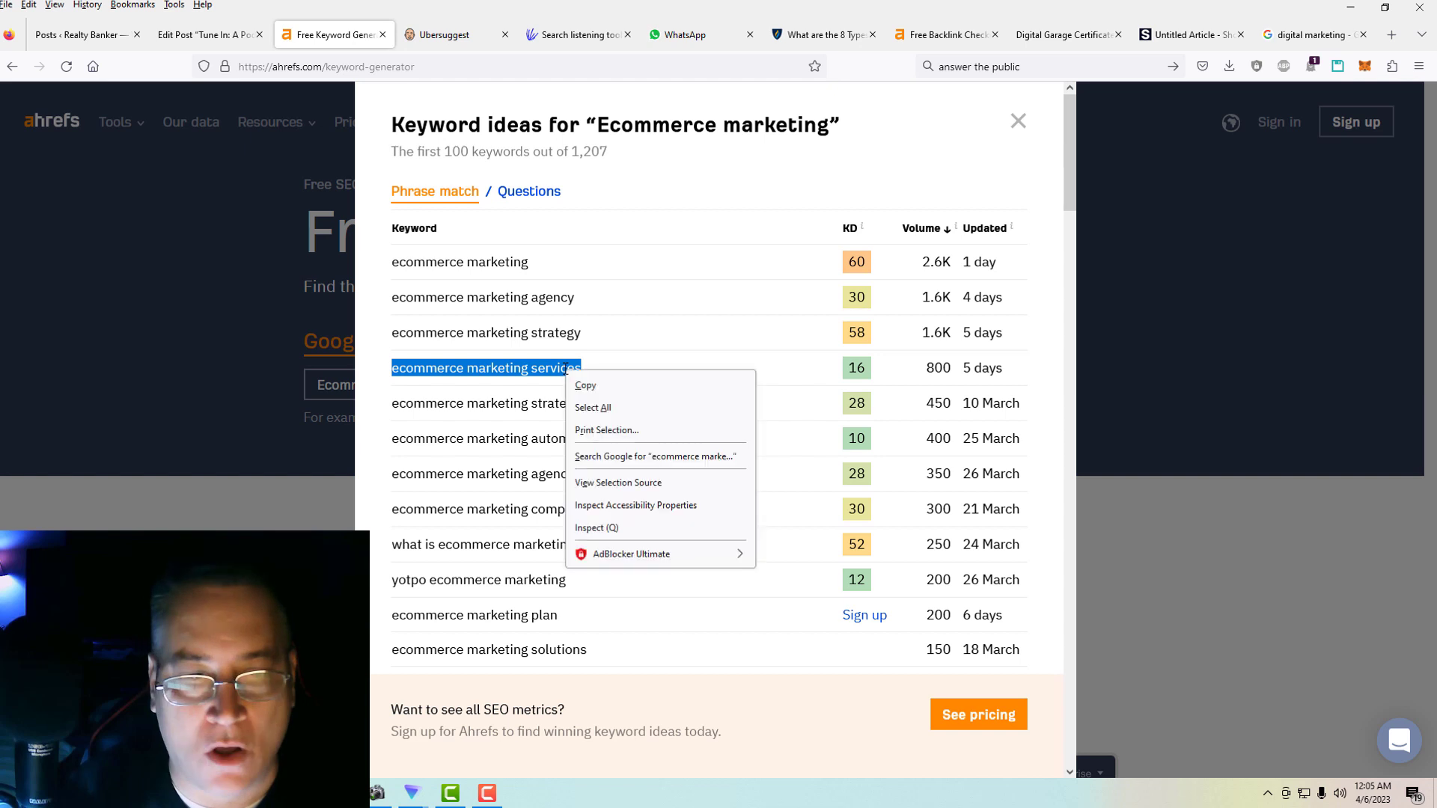
{"action": "left_click", "coordinate": [582, 385]}
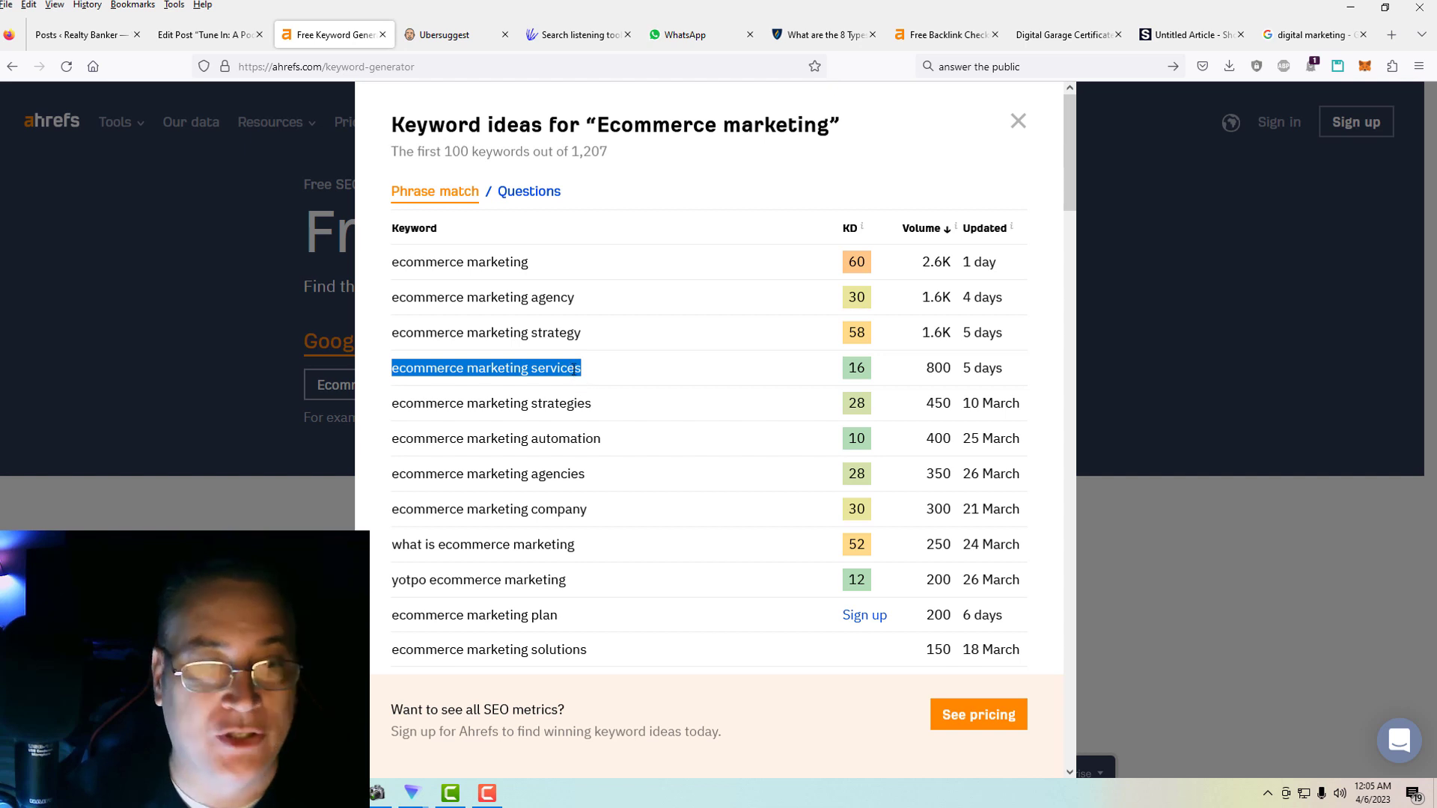
{"action": "right_click", "coordinate": [574, 368]}
{"action": "left_click", "coordinate": [591, 386]}
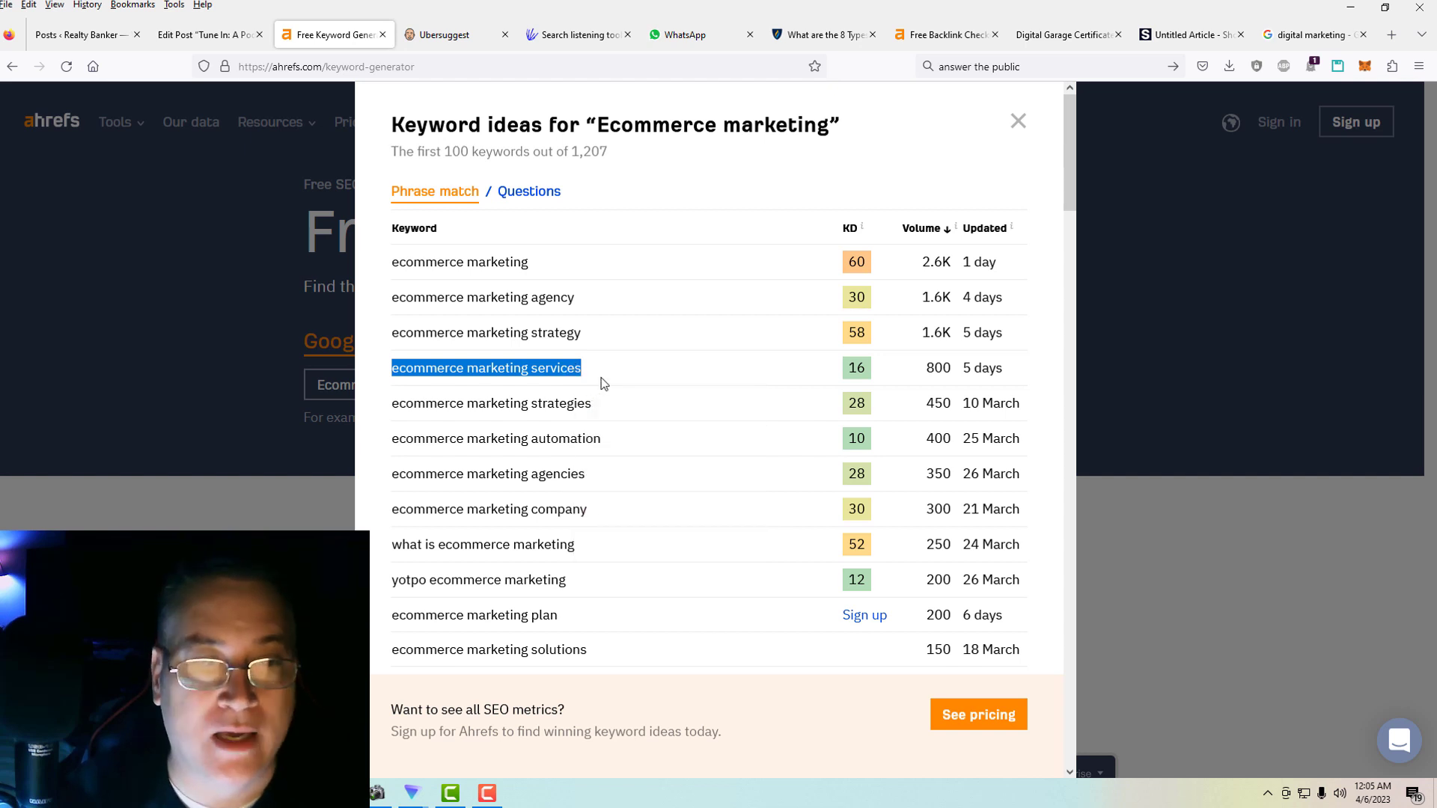
Generate keyword ideas for the copied phrase "ecommerce marketing services", retrying the search if needed, and close the results.
{"action": "left_click", "coordinate": [1018, 122]}
{"action": "left_click_drag", "start_coordinate": [536, 384], "coordinate": [227, 365]}
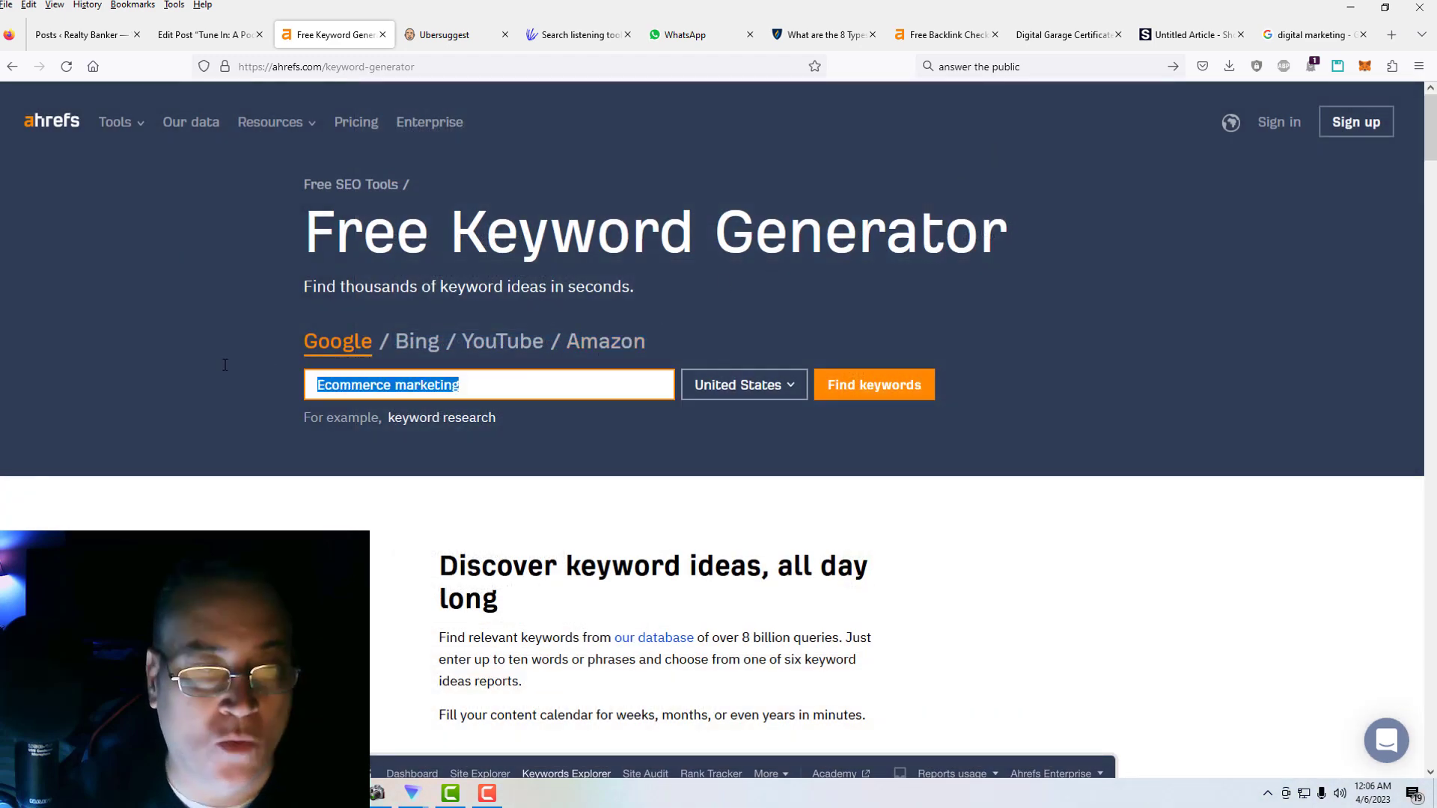
{"action": "key", "text": "ctrl+v"}
{"action": "left_click", "coordinate": [893, 397]}
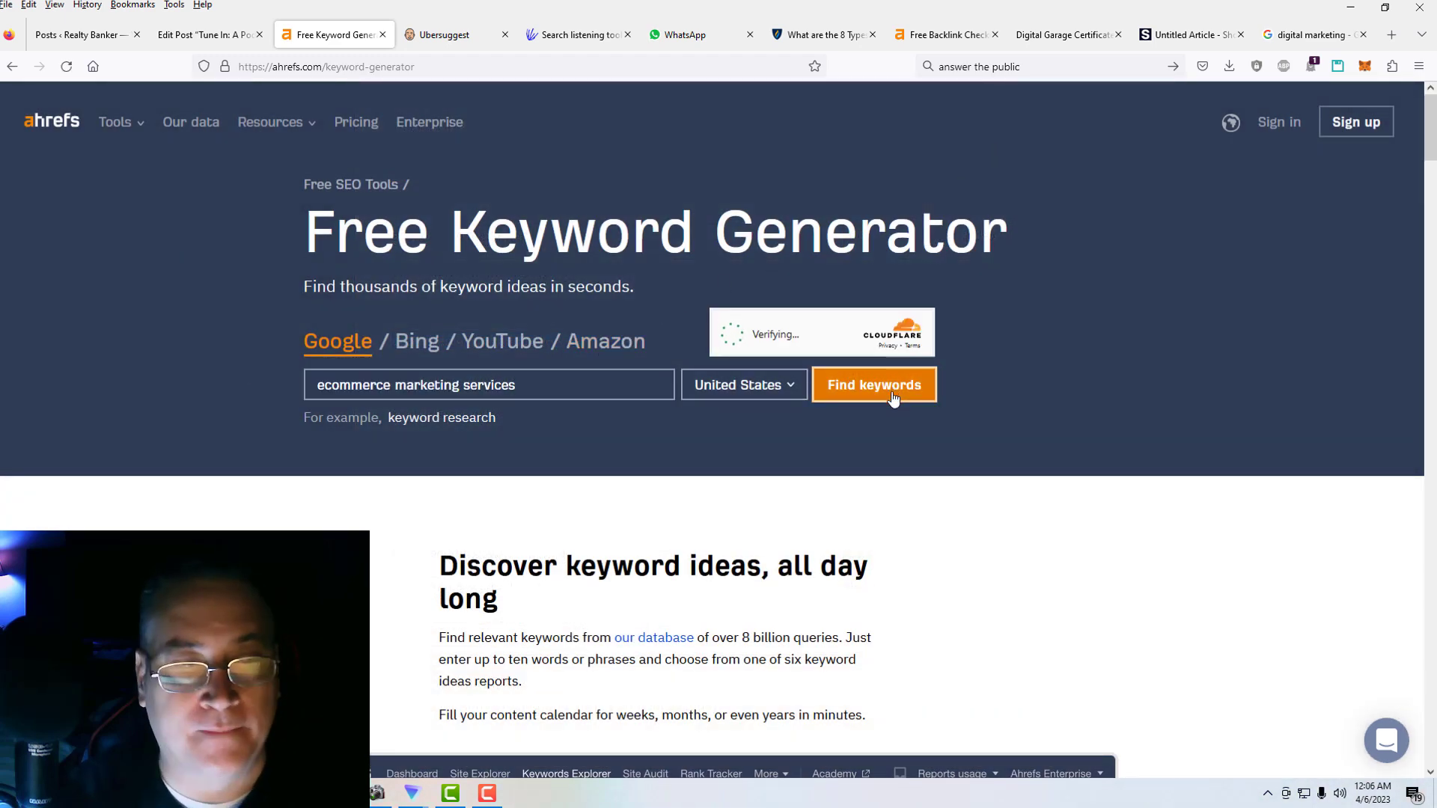
{"action": "left_click", "coordinate": [731, 335]}
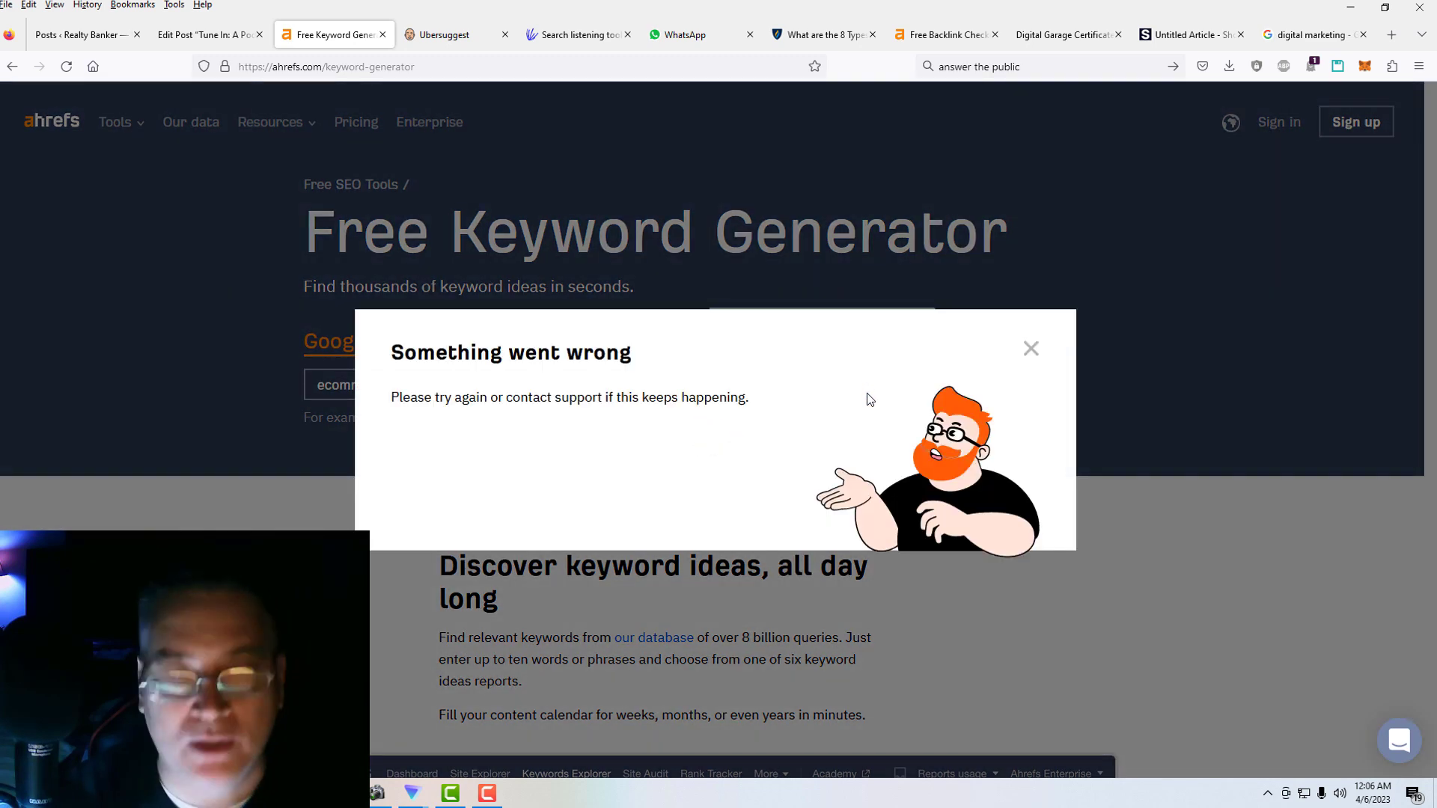
{"action": "left_click", "coordinate": [1031, 350]}
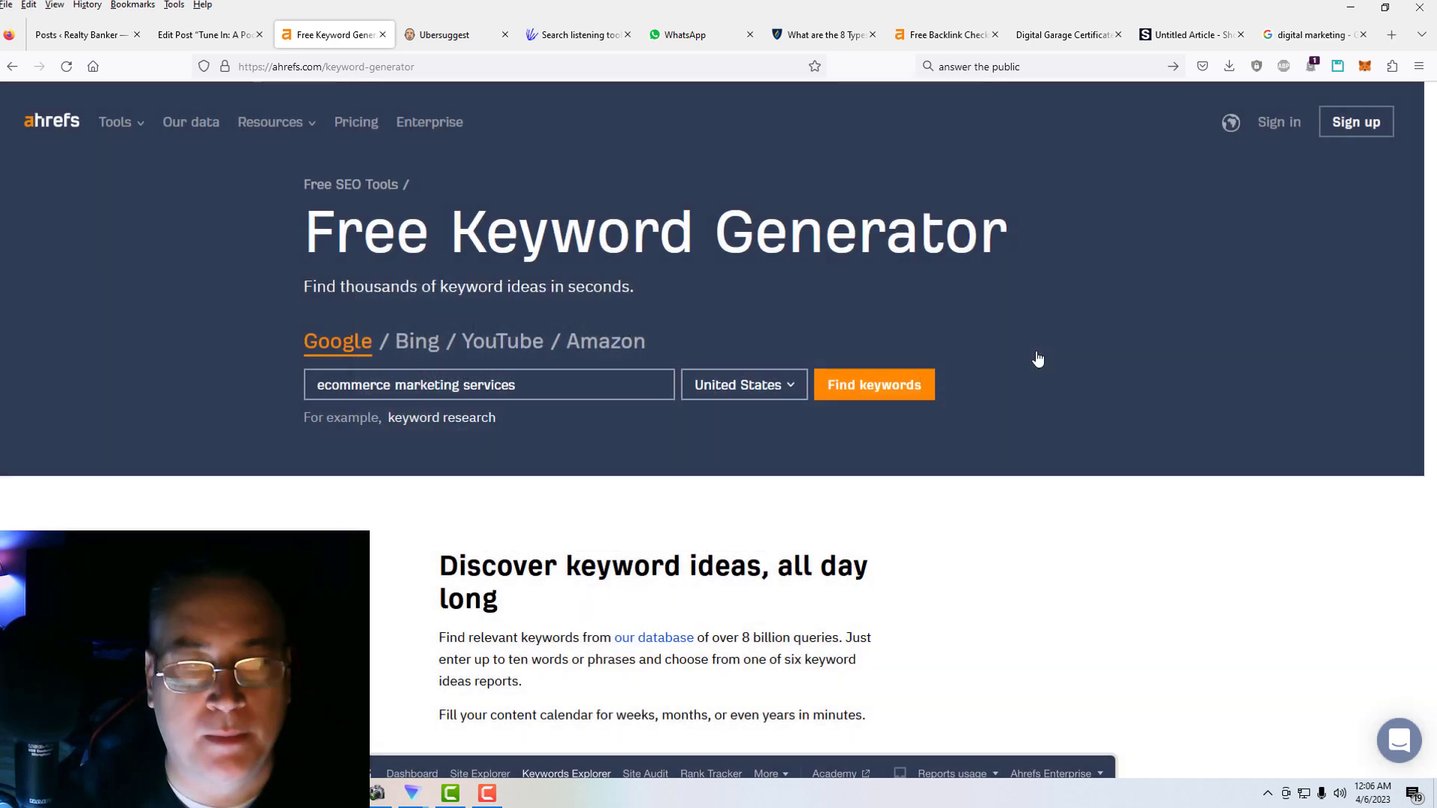
{"action": "left_click", "coordinate": [846, 392]}
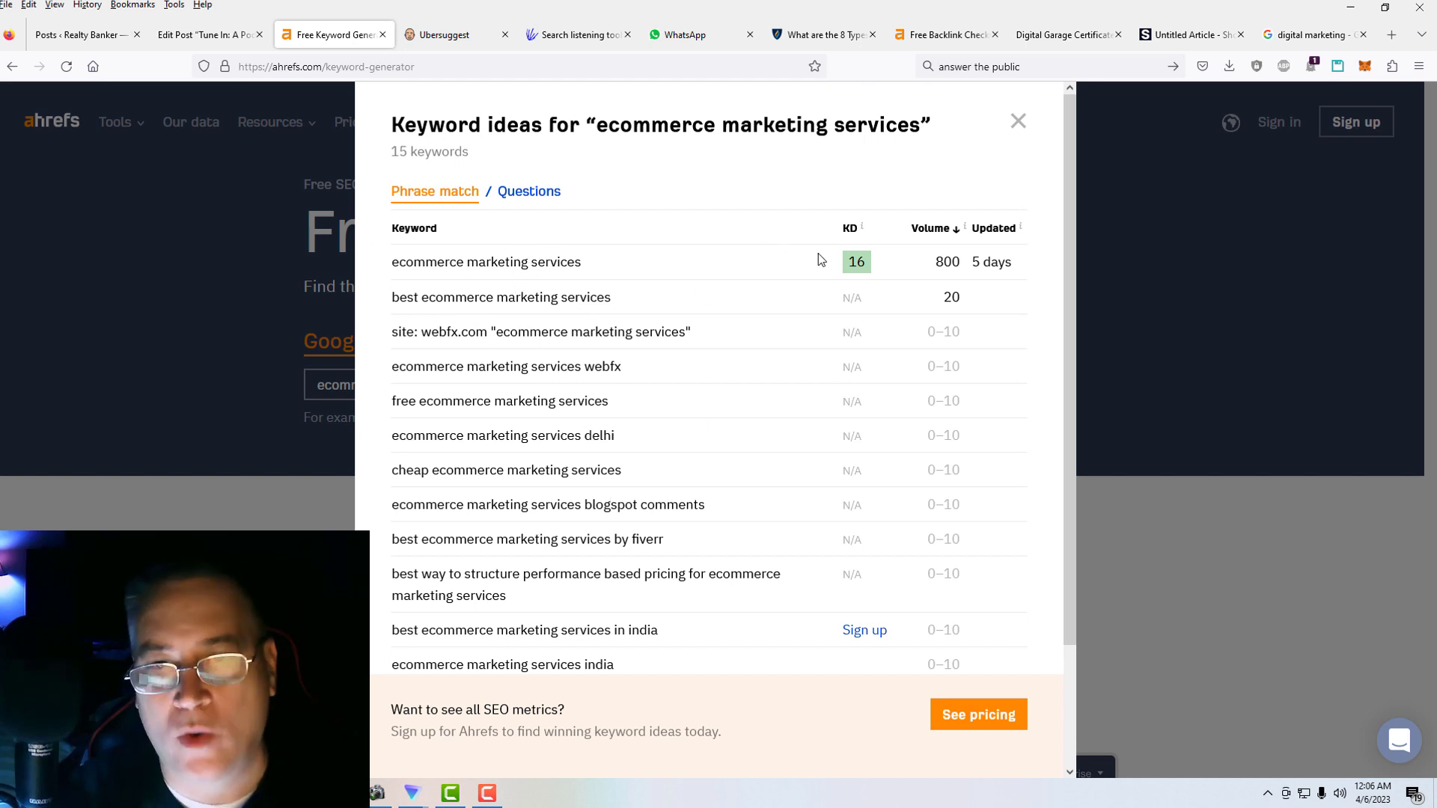
{"action": "left_click", "coordinate": [1017, 122]}
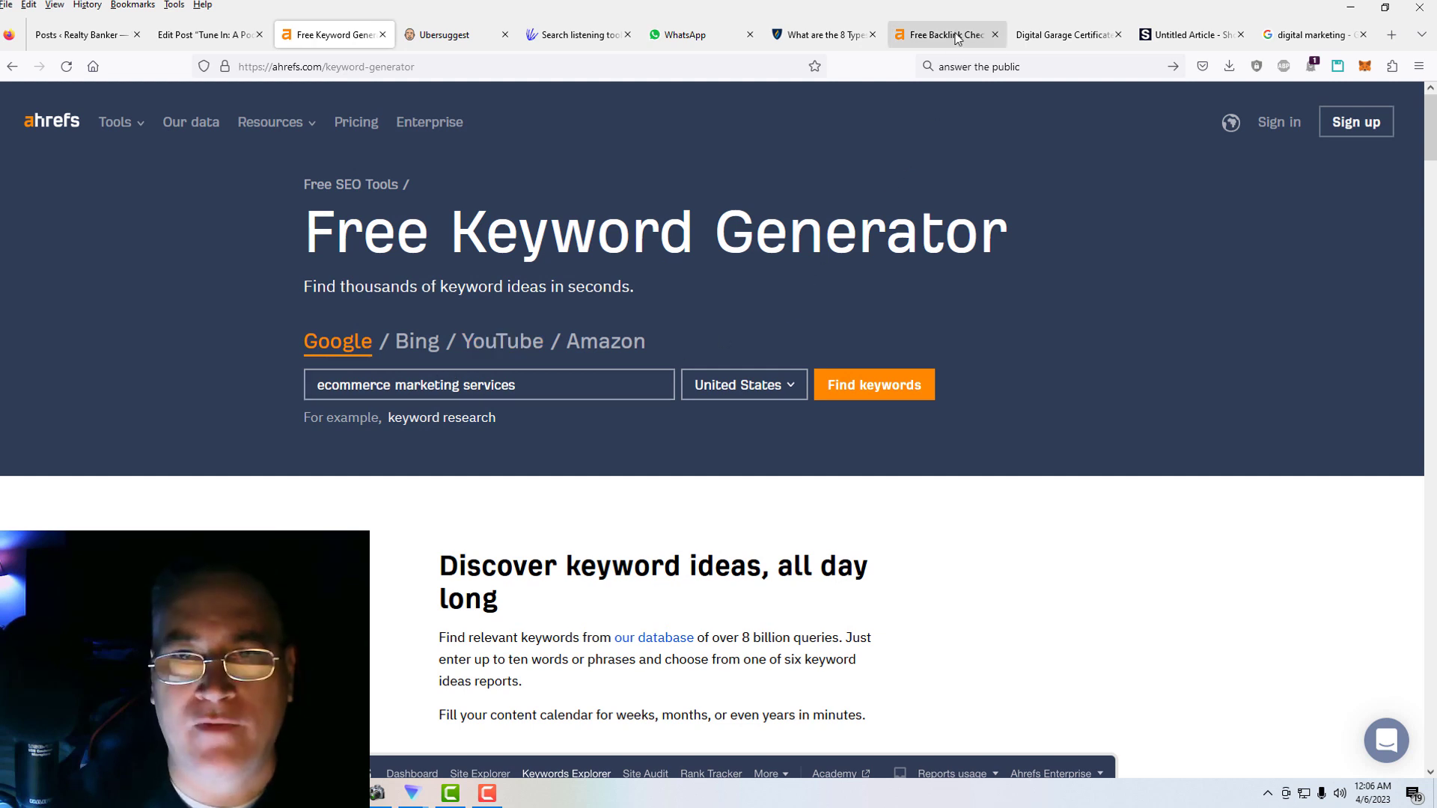
Check the topic list in WhatsApp and search AnswerThePublic for "Ecommerc marketing" with United States and English selected.
{"action": "left_click", "coordinate": [683, 35]}
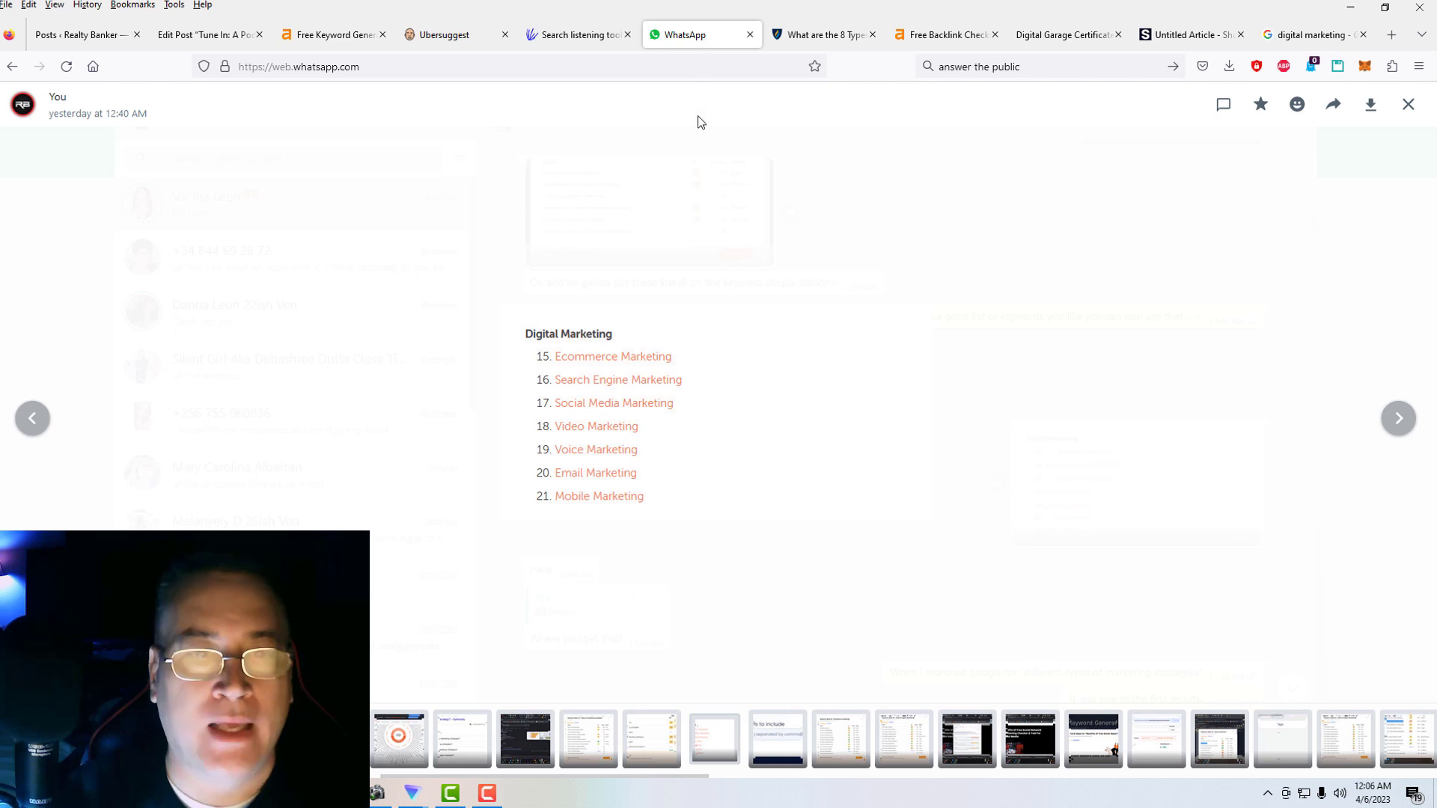
{"action": "left_click", "coordinate": [592, 43]}
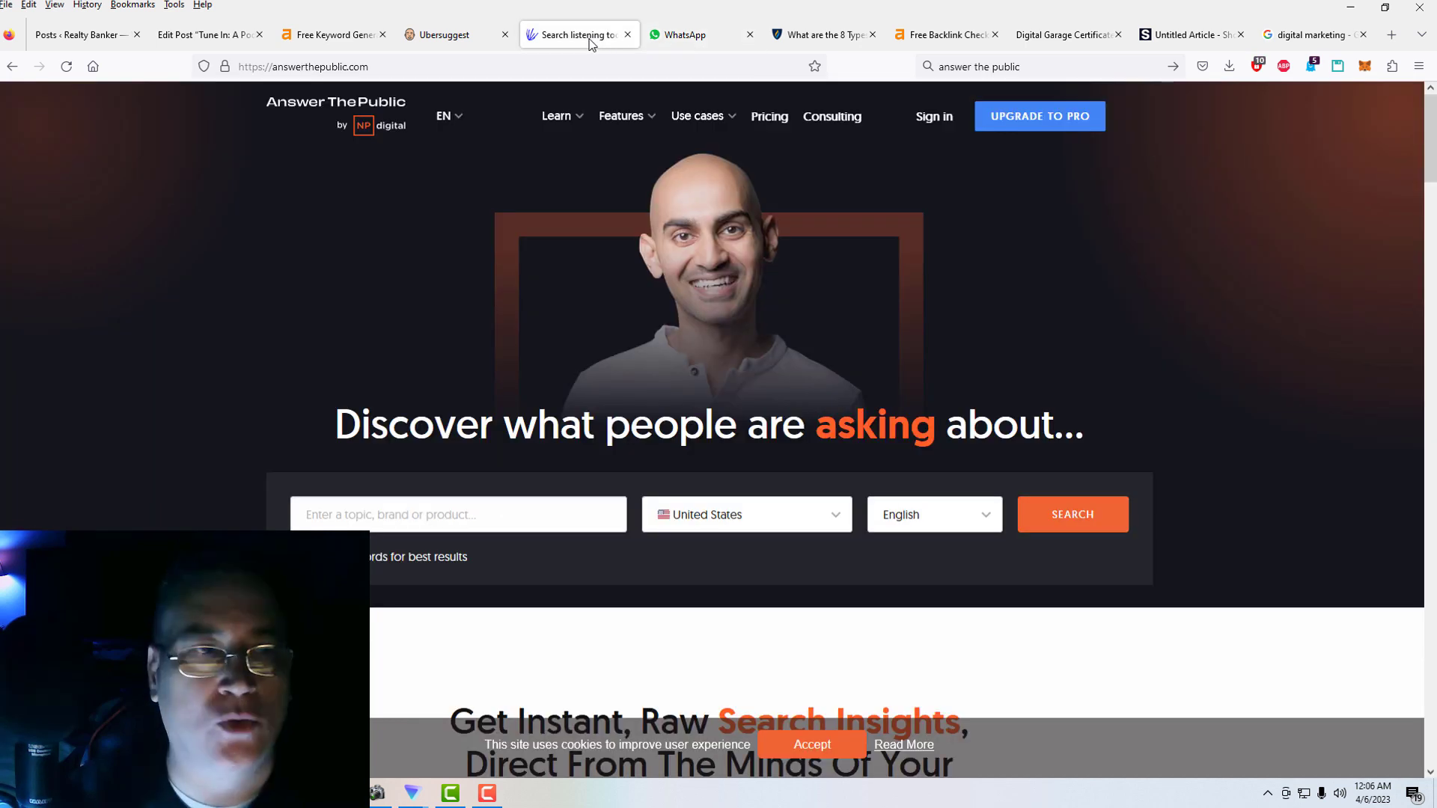
{"action": "left_click", "coordinate": [440, 506]}
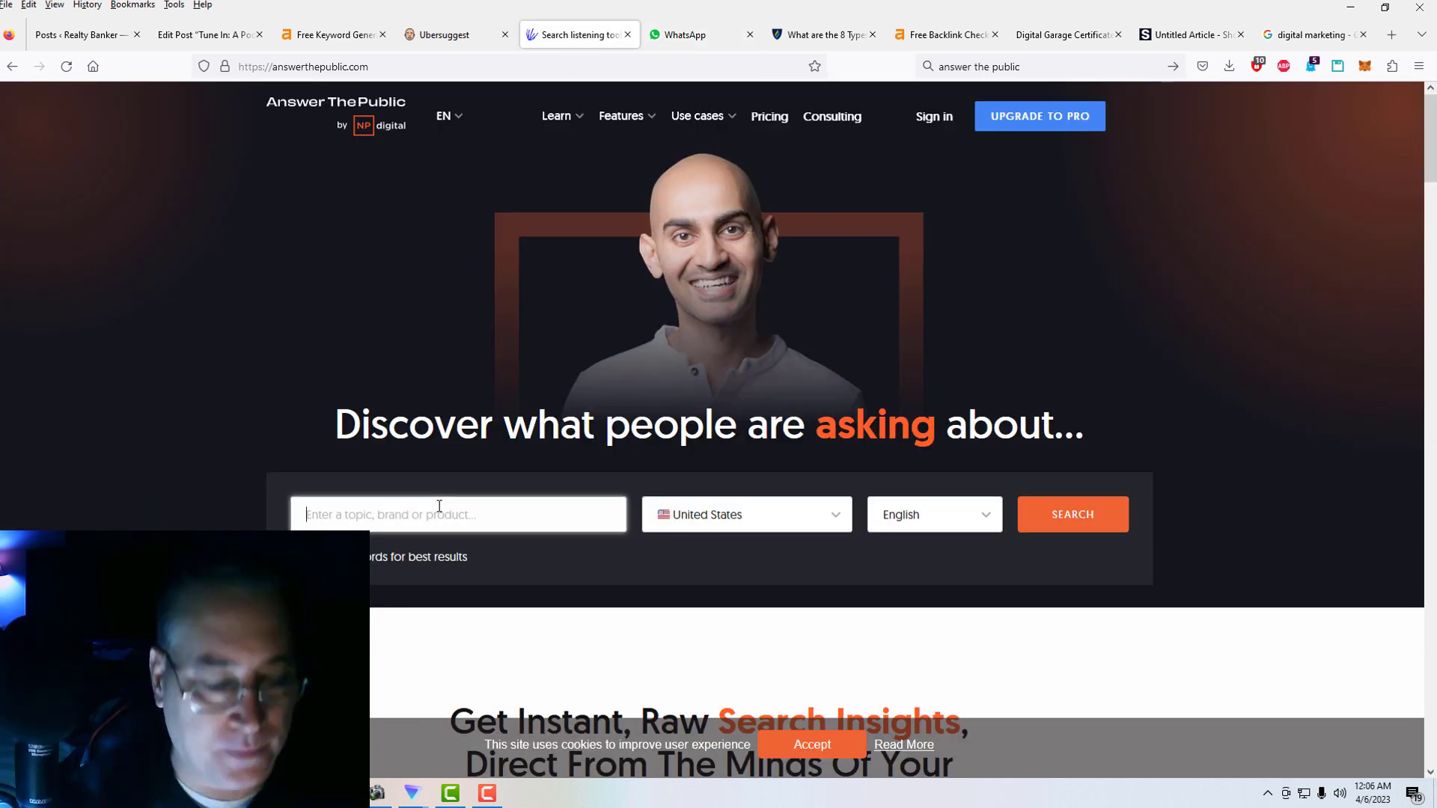
{"action": "type", "text": "Ecommerc"}
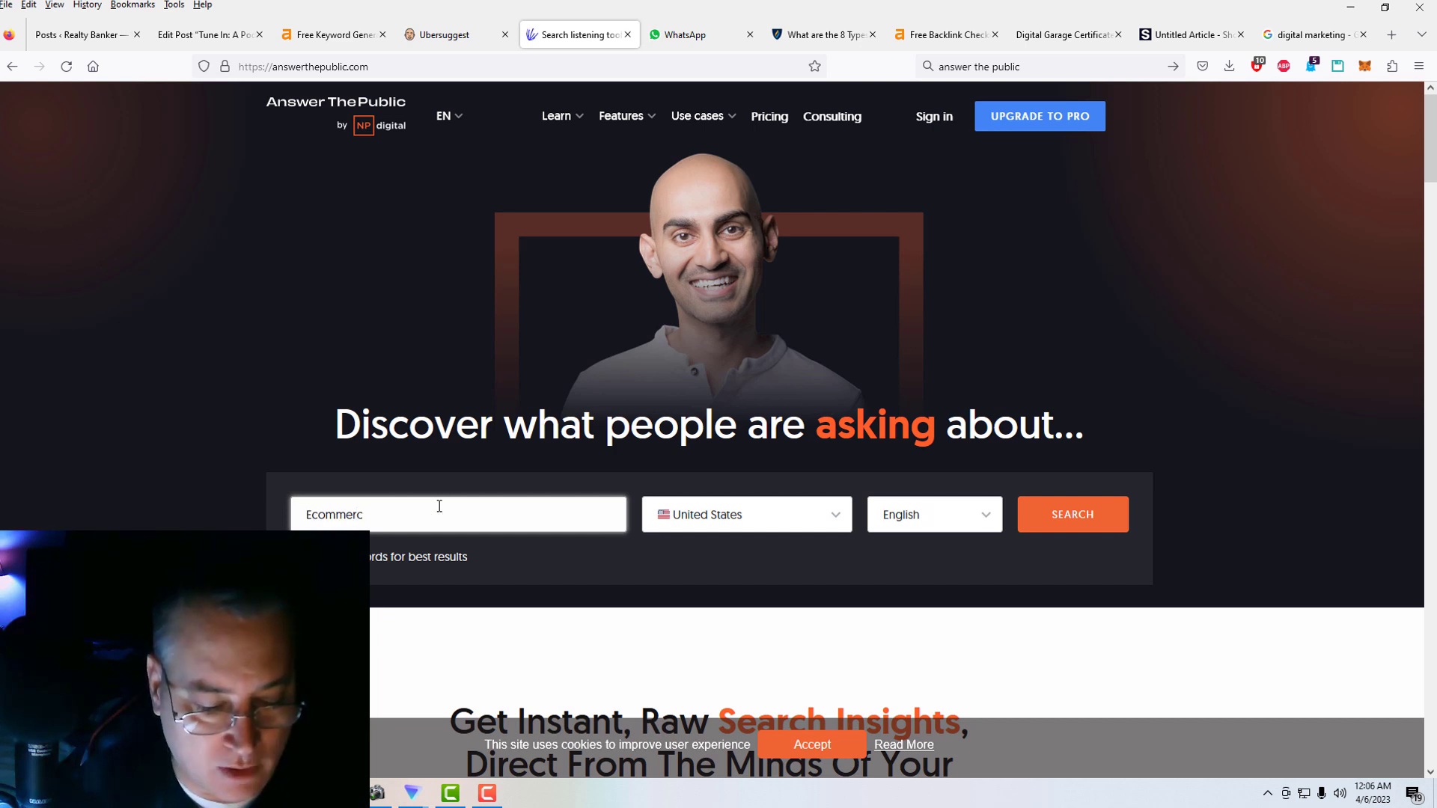
{"action": "type", "text": " marketing"}
{"action": "key", "text": "Return"}
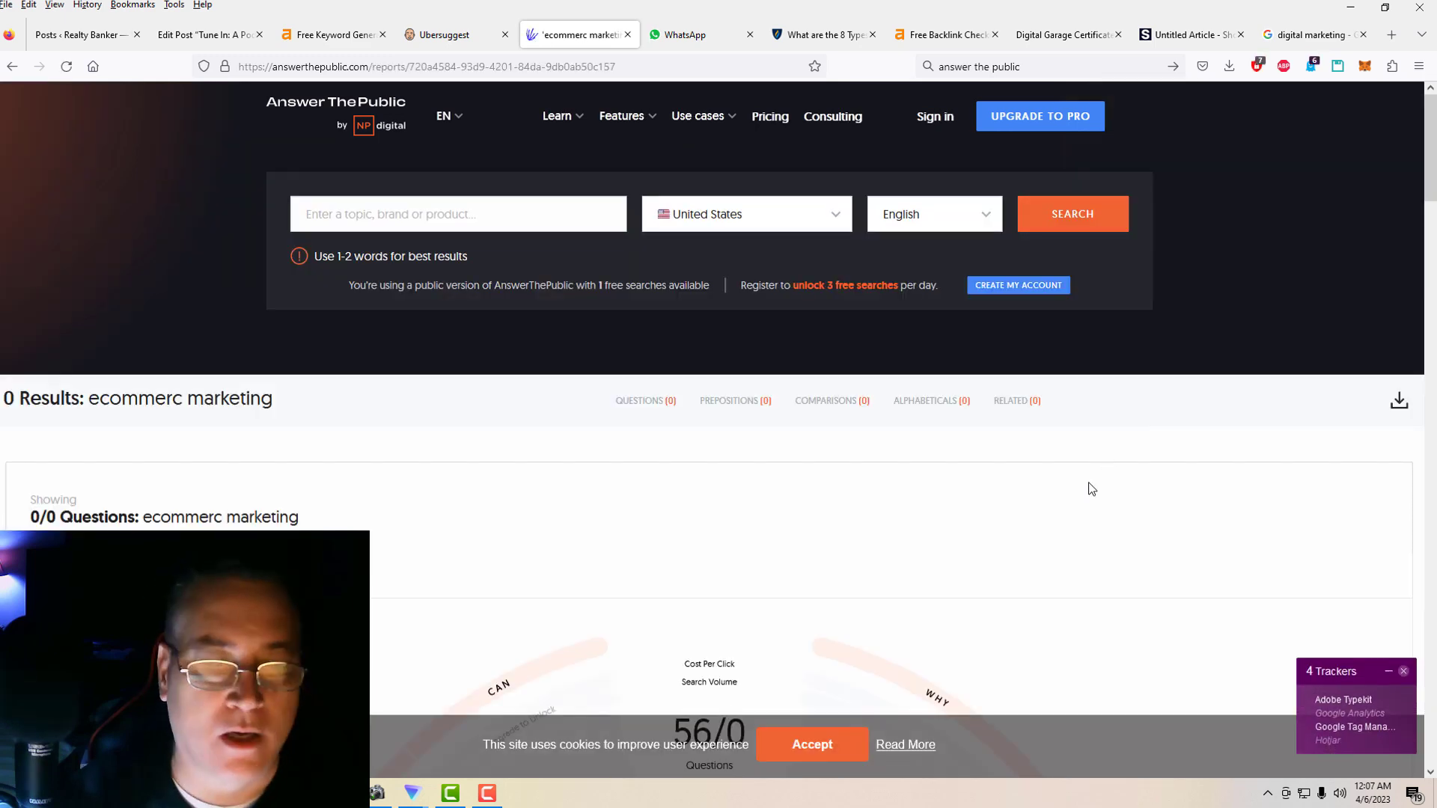
Examine the question wheel in the AnswerThePublic results for ecommerce marketing.
{"action": "scroll", "coordinate": [1081, 486], "scroll_direction": "down", "scroll_amount": 6}
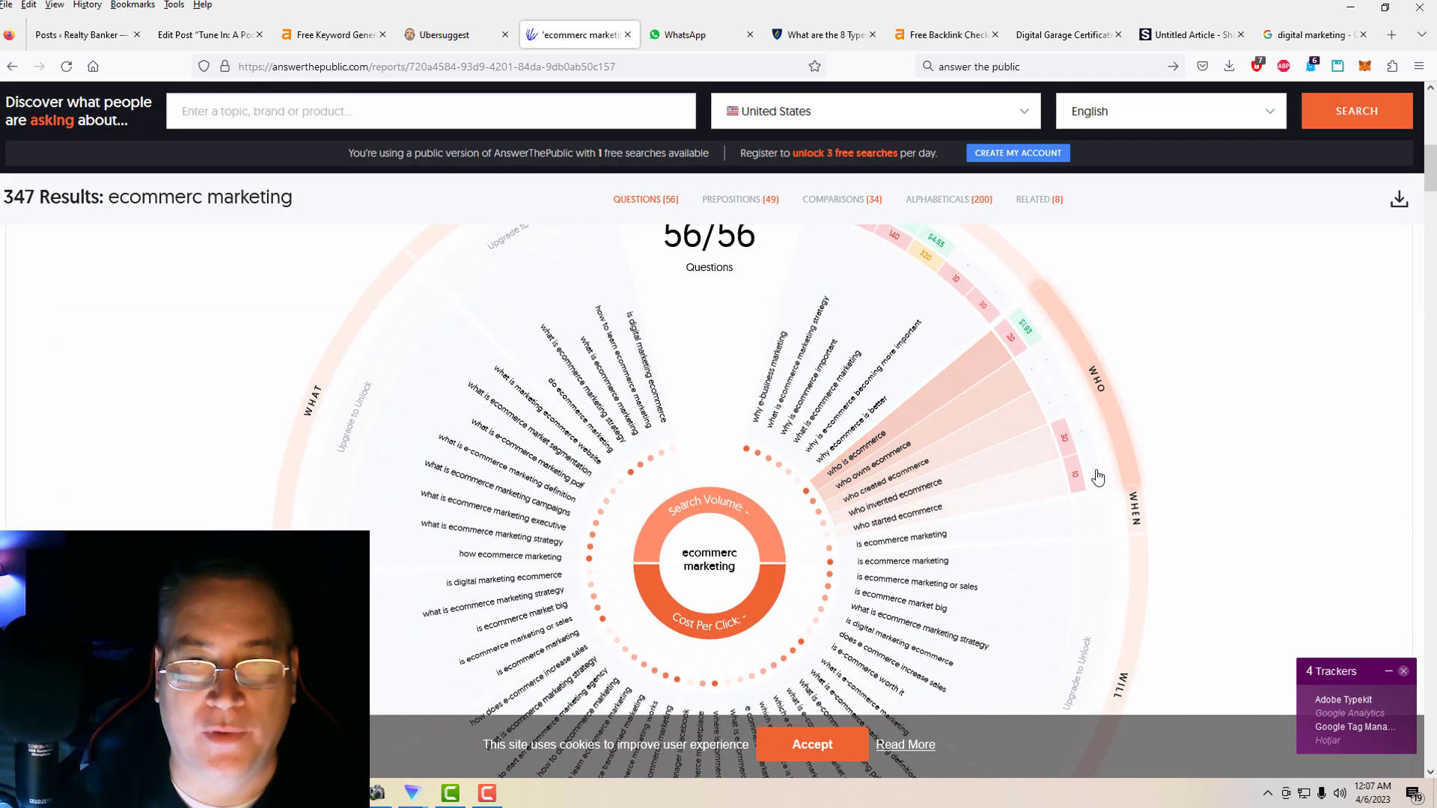
{"action": "scroll", "coordinate": [1097, 478], "scroll_direction": "up", "scroll_amount": 1}
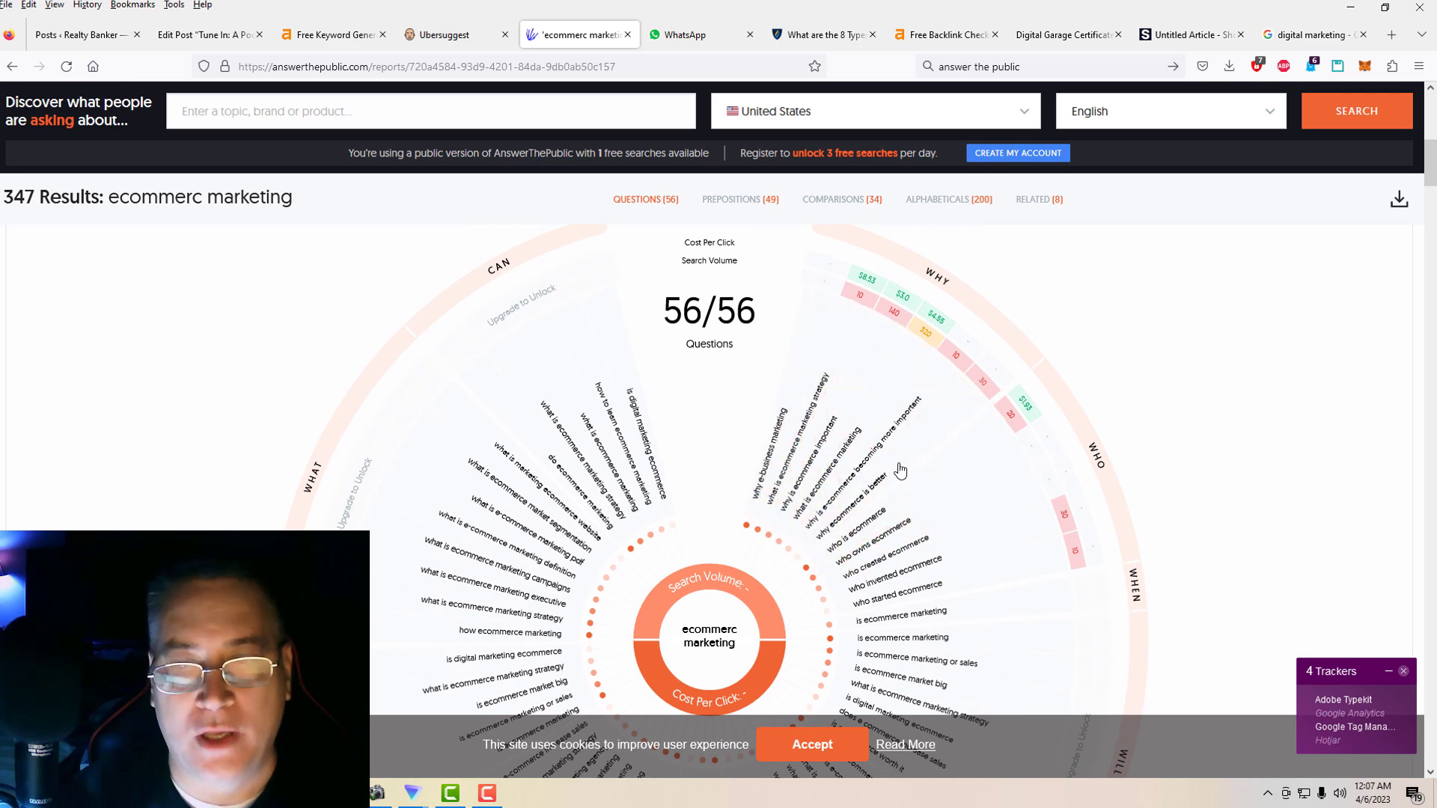
{"action": "scroll", "coordinate": [953, 523], "scroll_direction": "down", "scroll_amount": 4}
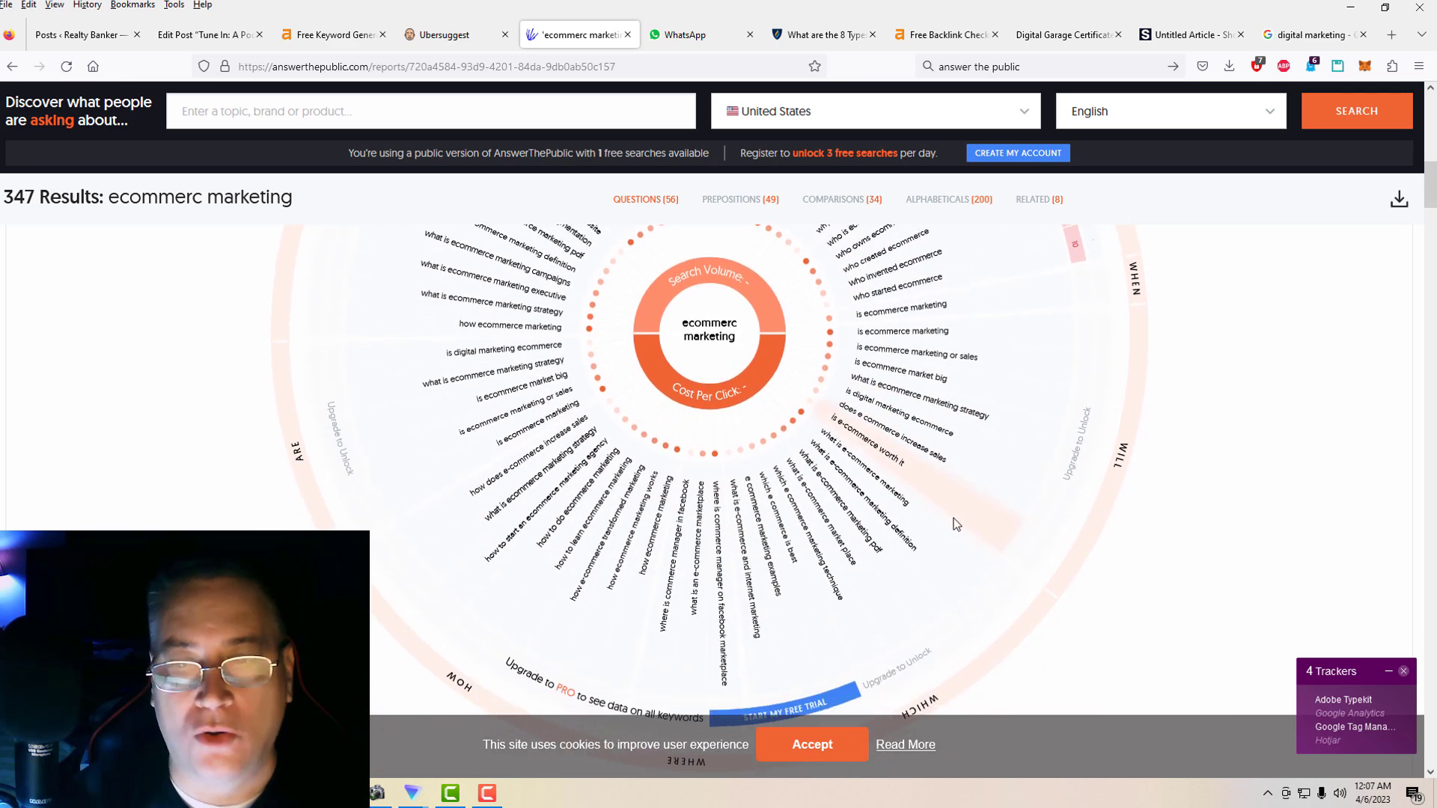
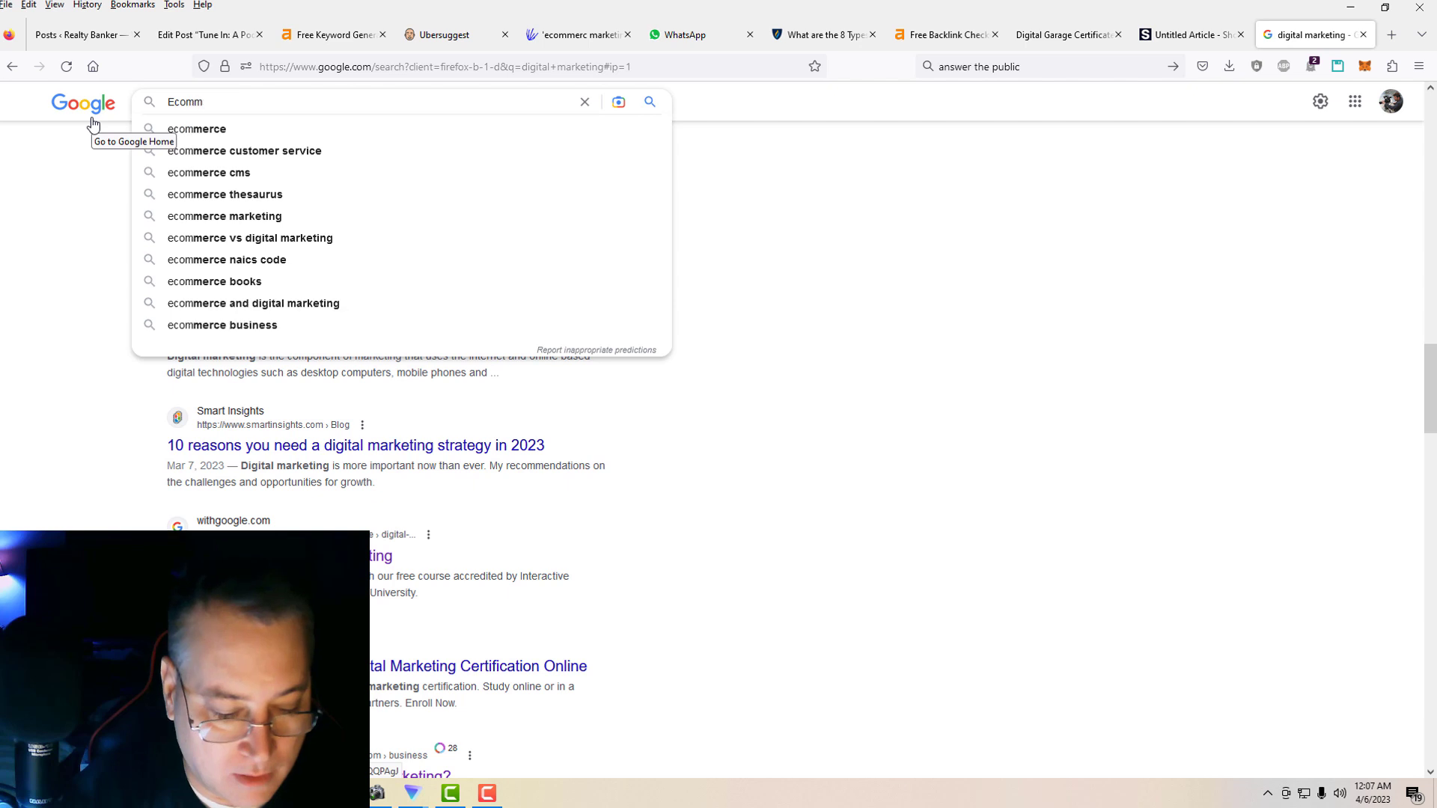
Search Google for "Ecommerce Marketing" and review the People also ask questions in the results.
{"action": "type", "text": "Marketing"}
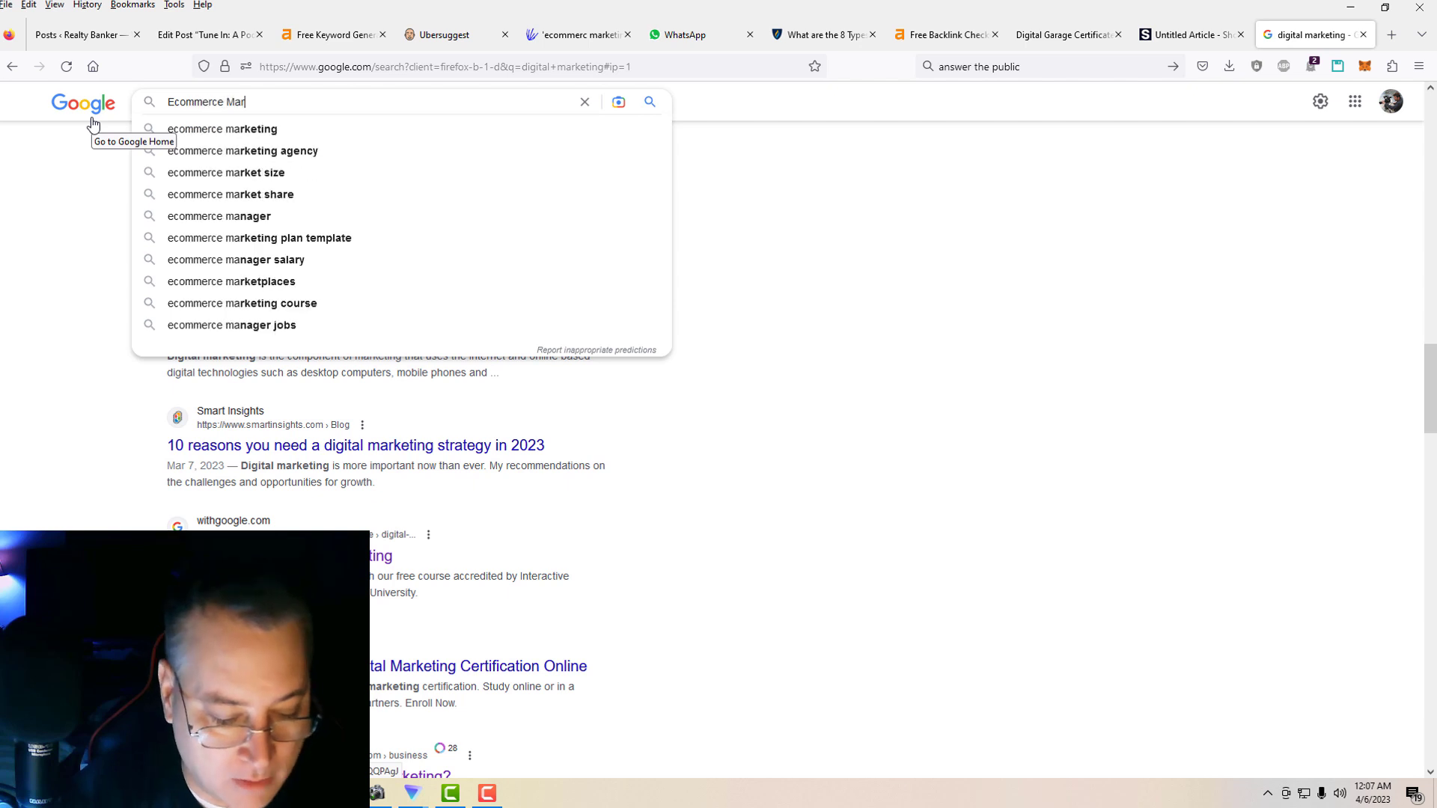
{"action": "key", "text": "Return"}
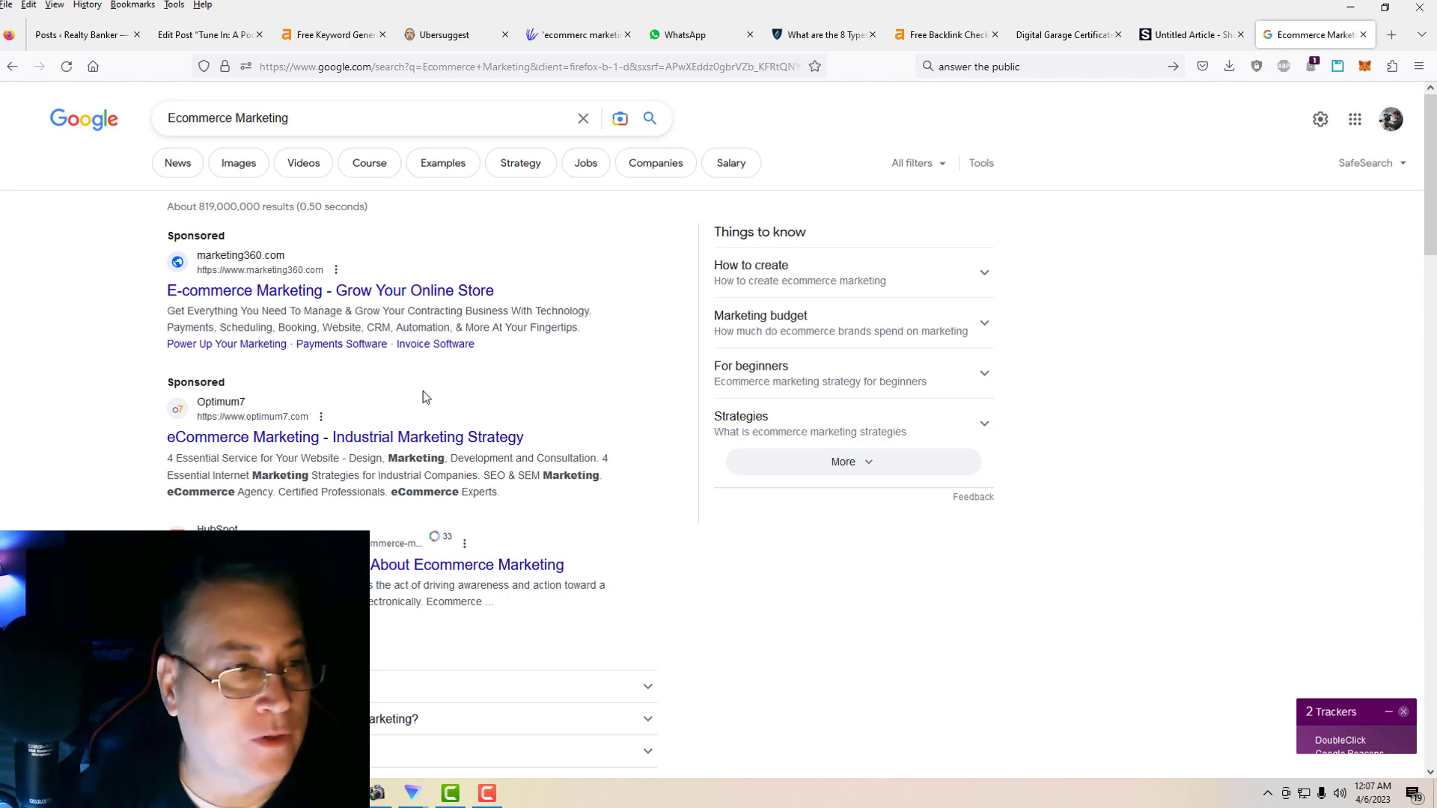
{"action": "scroll", "coordinate": [423, 397], "scroll_direction": "down", "scroll_amount": 4}
{"action": "scroll", "coordinate": [423, 397], "scroll_direction": "down", "scroll_amount": 2}
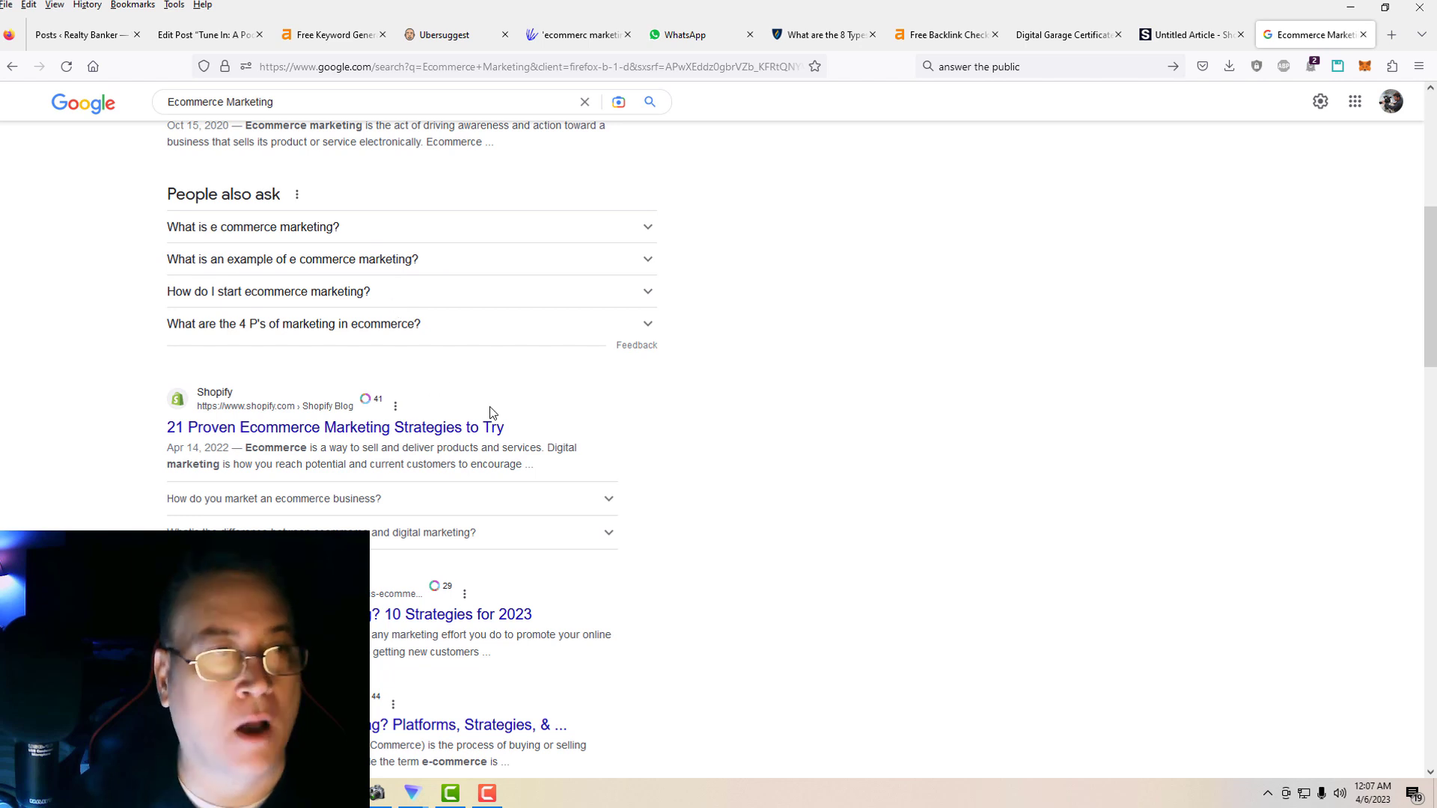
Generate keyword ideas for "What is ecommerce marketing" in the Ahrefs Free Keyword Generator, completing the human verification, and close the results.
{"action": "left_click", "coordinate": [326, 34]}
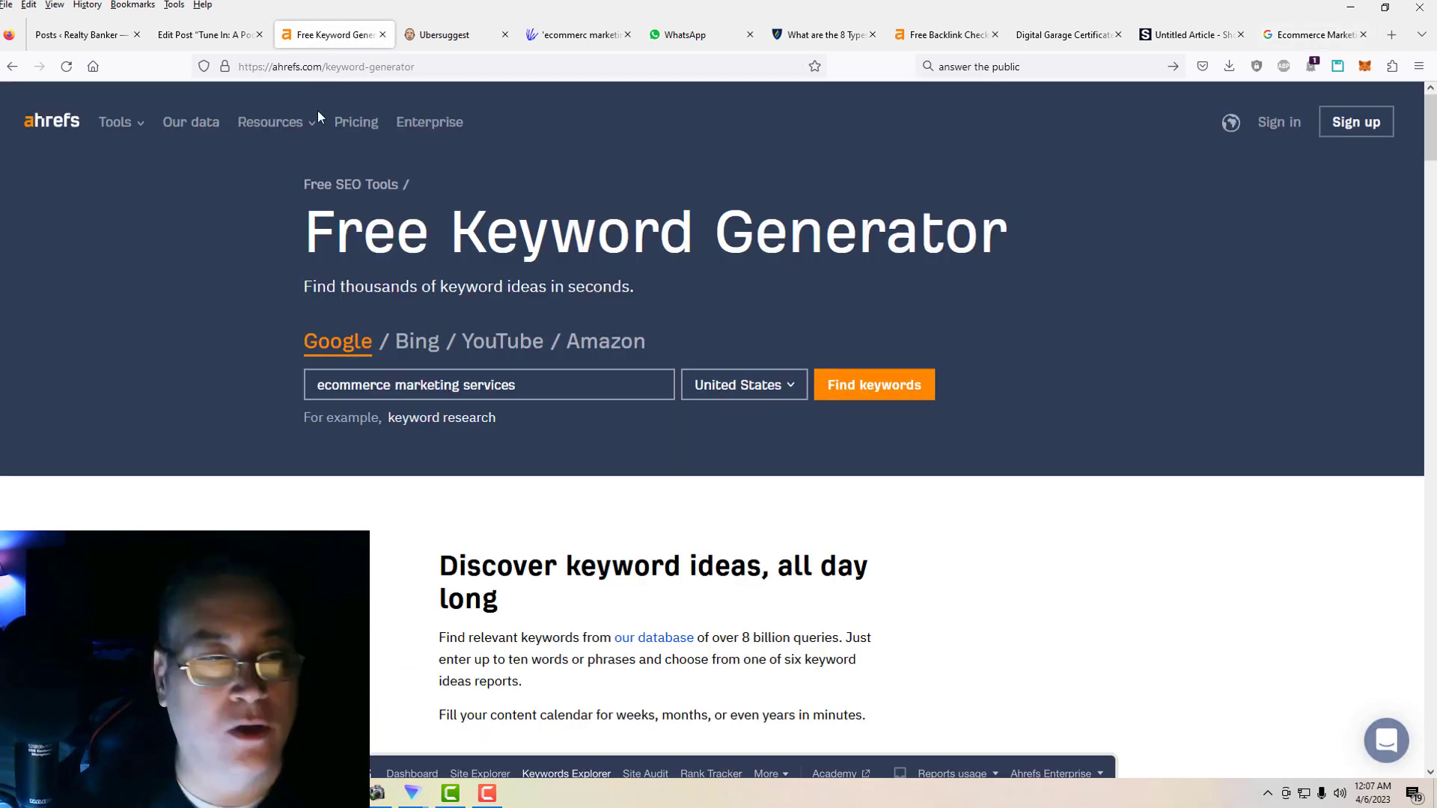
{"action": "left_click", "coordinate": [529, 383]}
{"action": "left_click_drag", "start_coordinate": [529, 383], "coordinate": [171, 374]}
{"action": "type", "text": "What is e"}
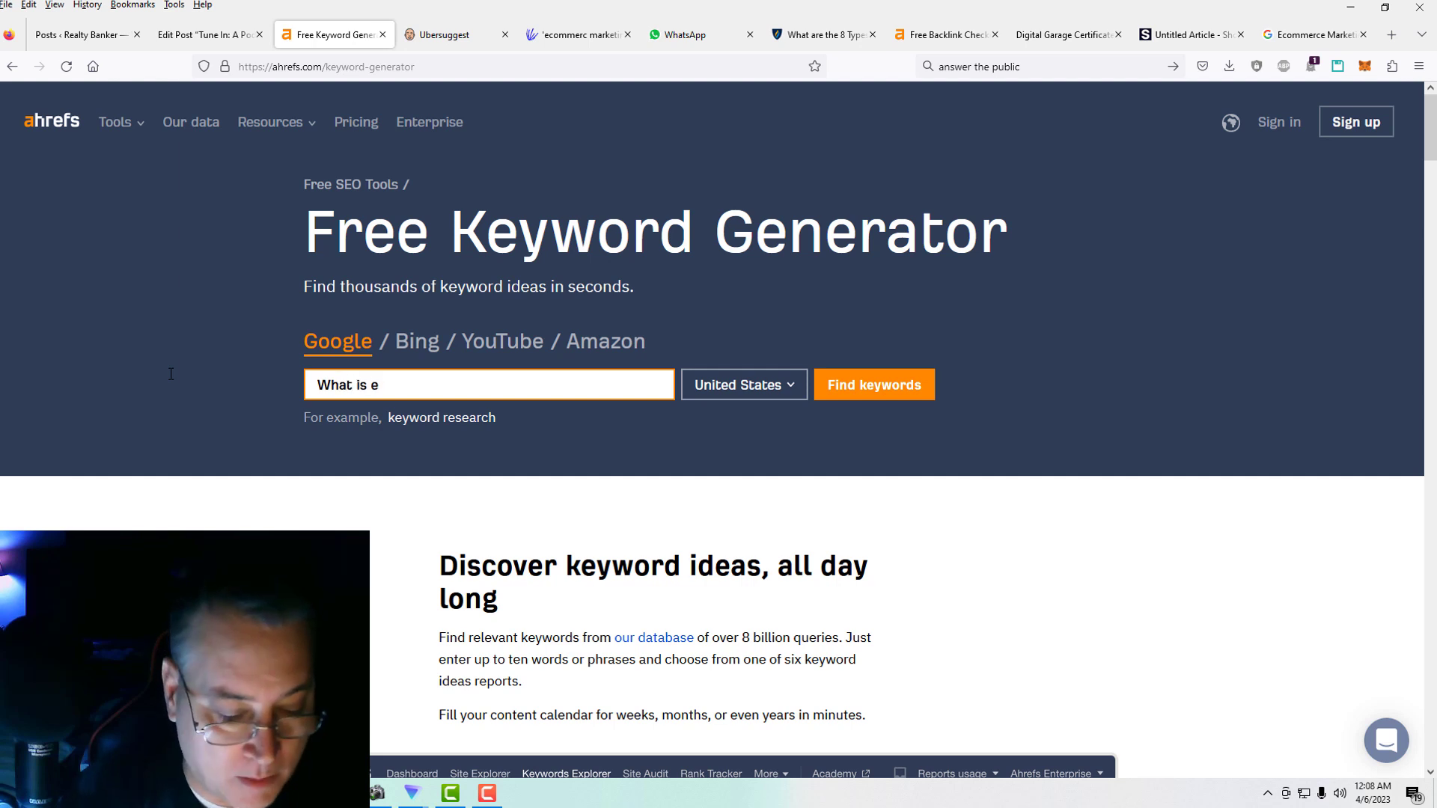
{"action": "type", "text": "commerce"}
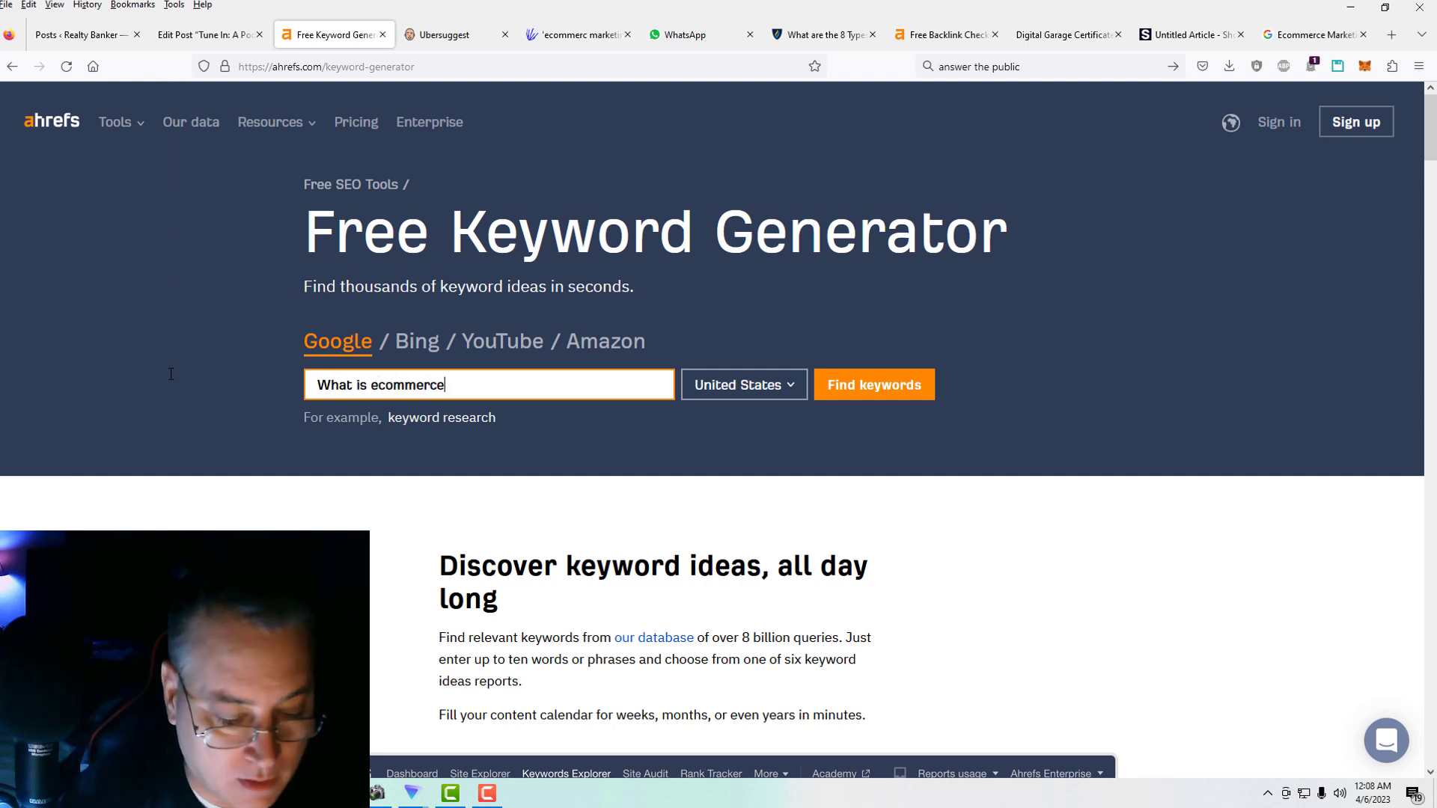
{"action": "type", "text": " marketin"}
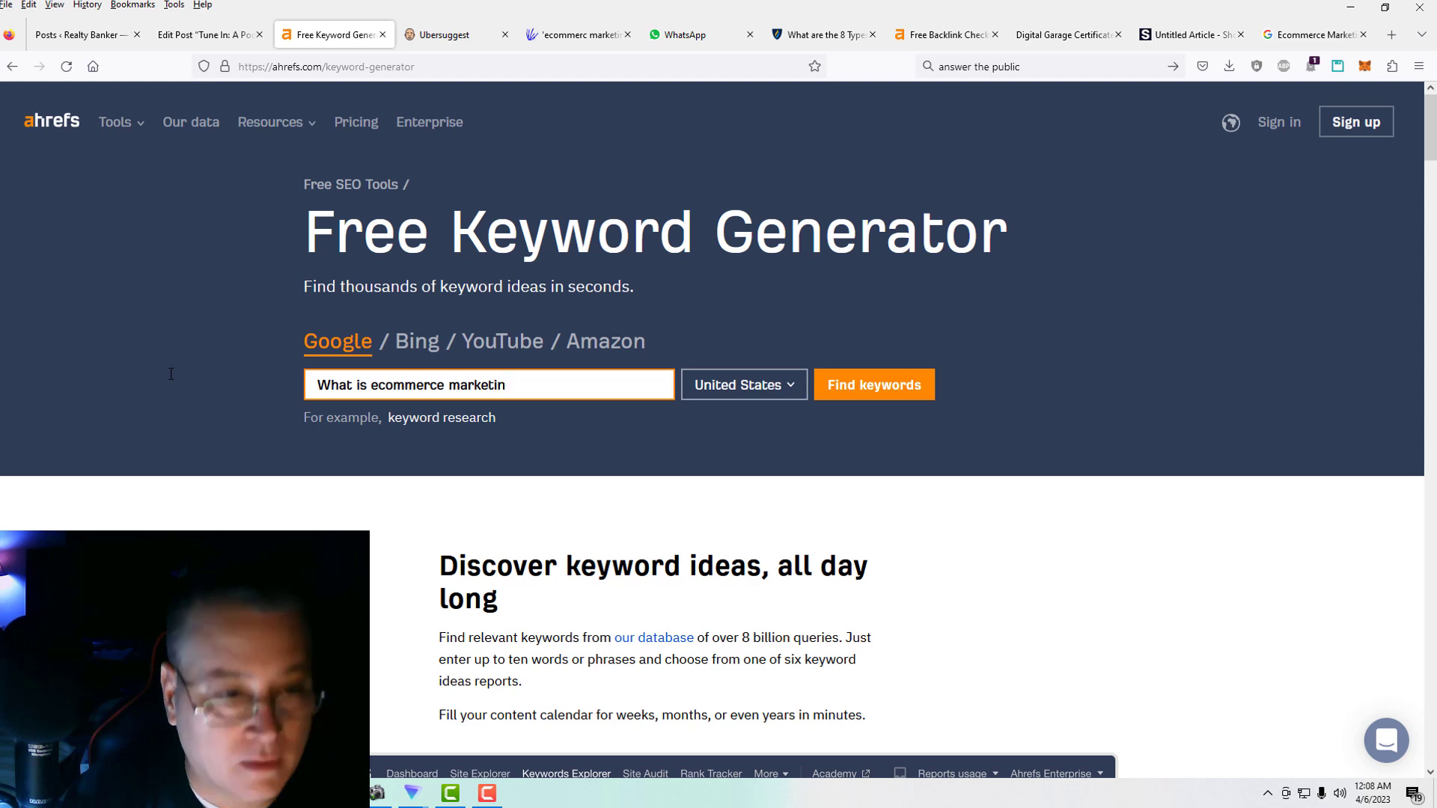
{"action": "type", "text": "g"}
{"action": "key", "text": "Return"}
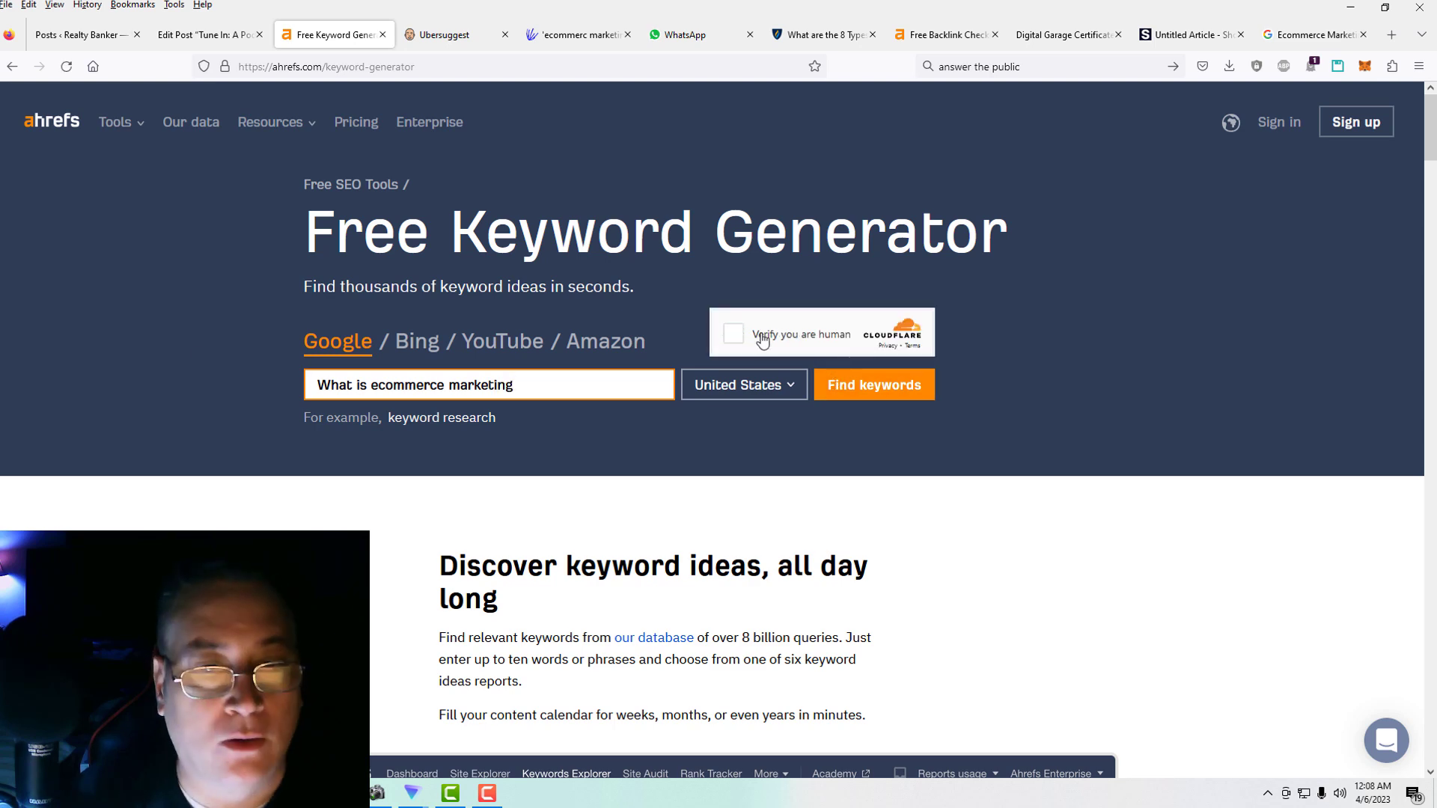
{"action": "left_click", "coordinate": [733, 334]}
{"action": "left_click", "coordinate": [840, 386]}
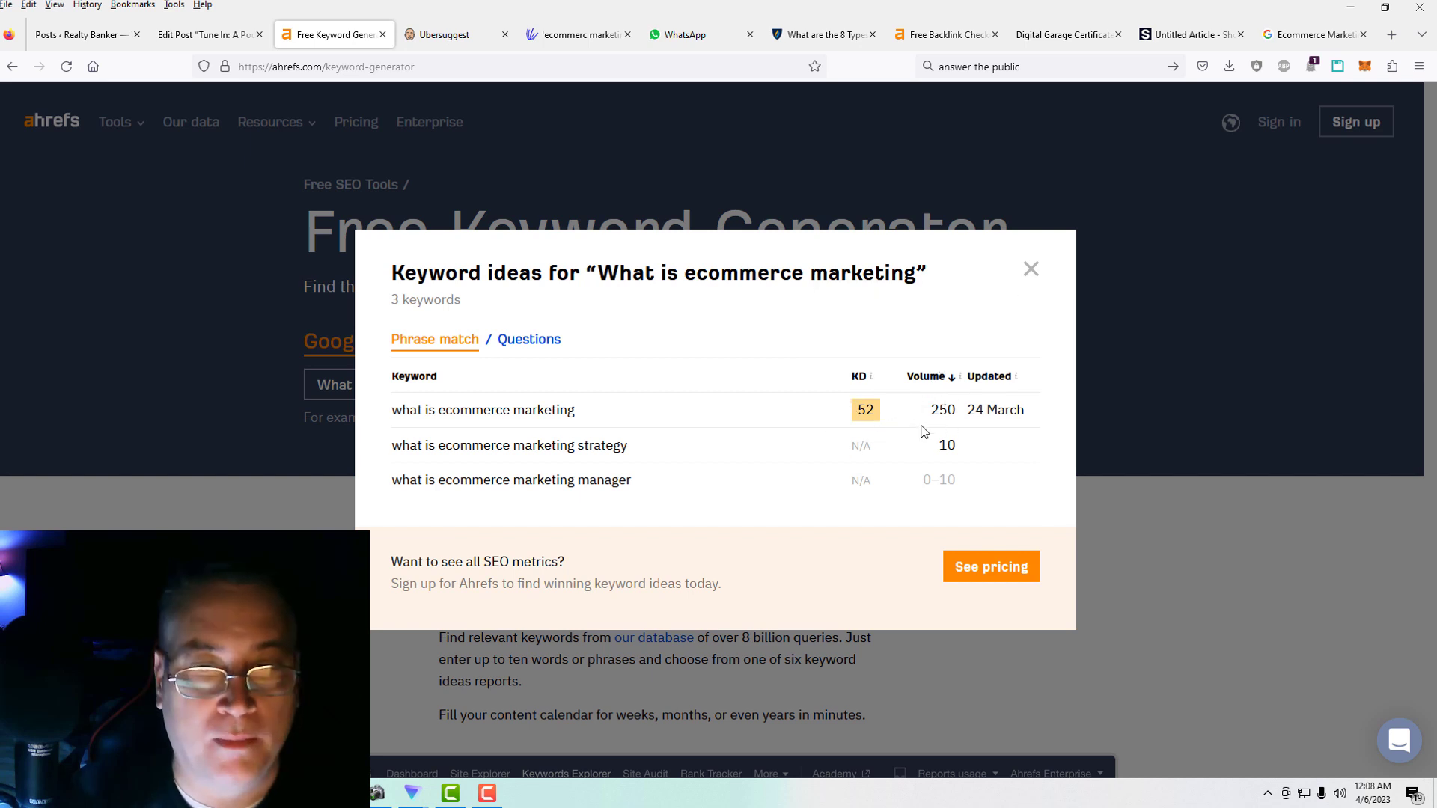
{"action": "left_click", "coordinate": [1030, 270]}
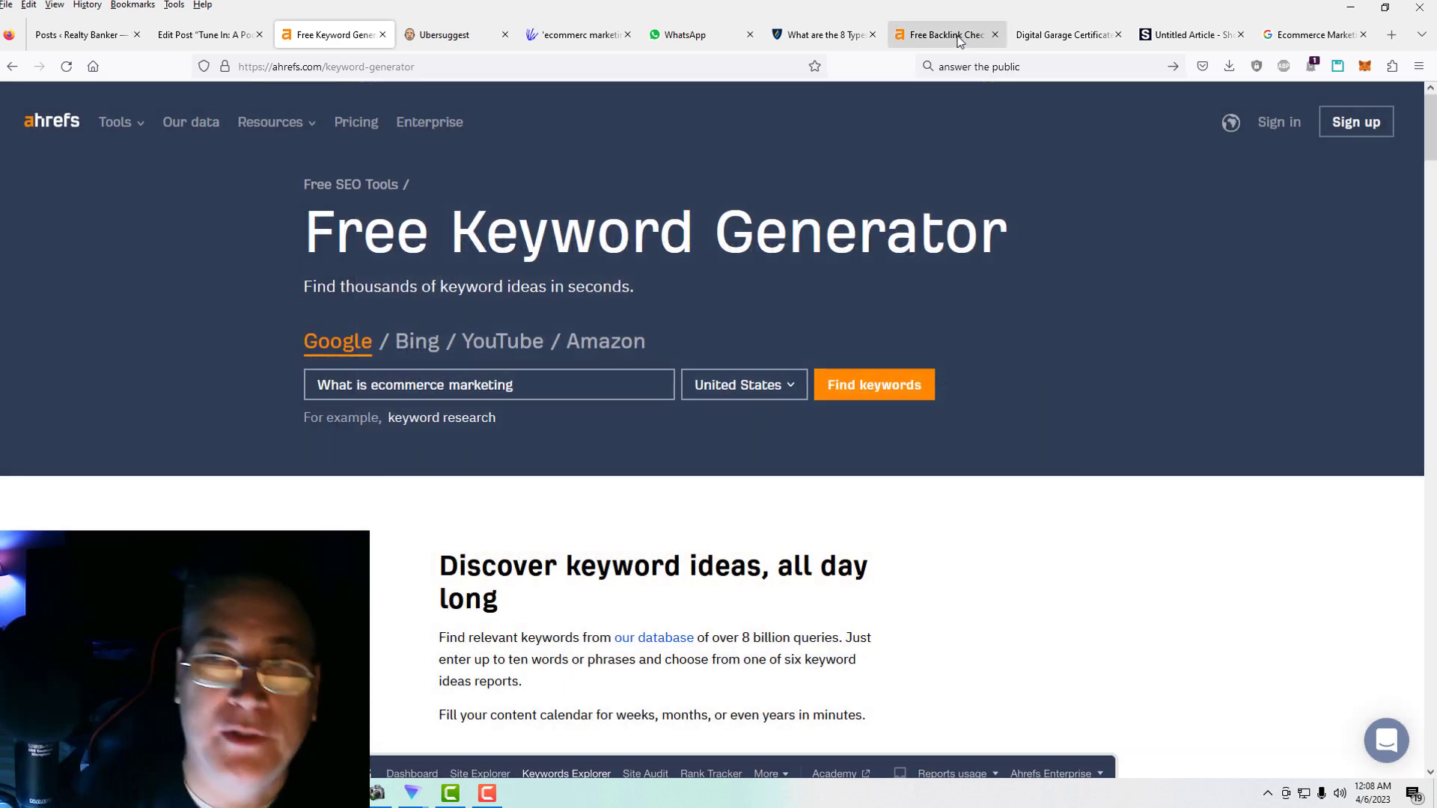
Check the related questions in the Google results and change the Ahrefs keyword to "Start ecommerce marketing".
{"action": "left_click", "coordinate": [1314, 34]}
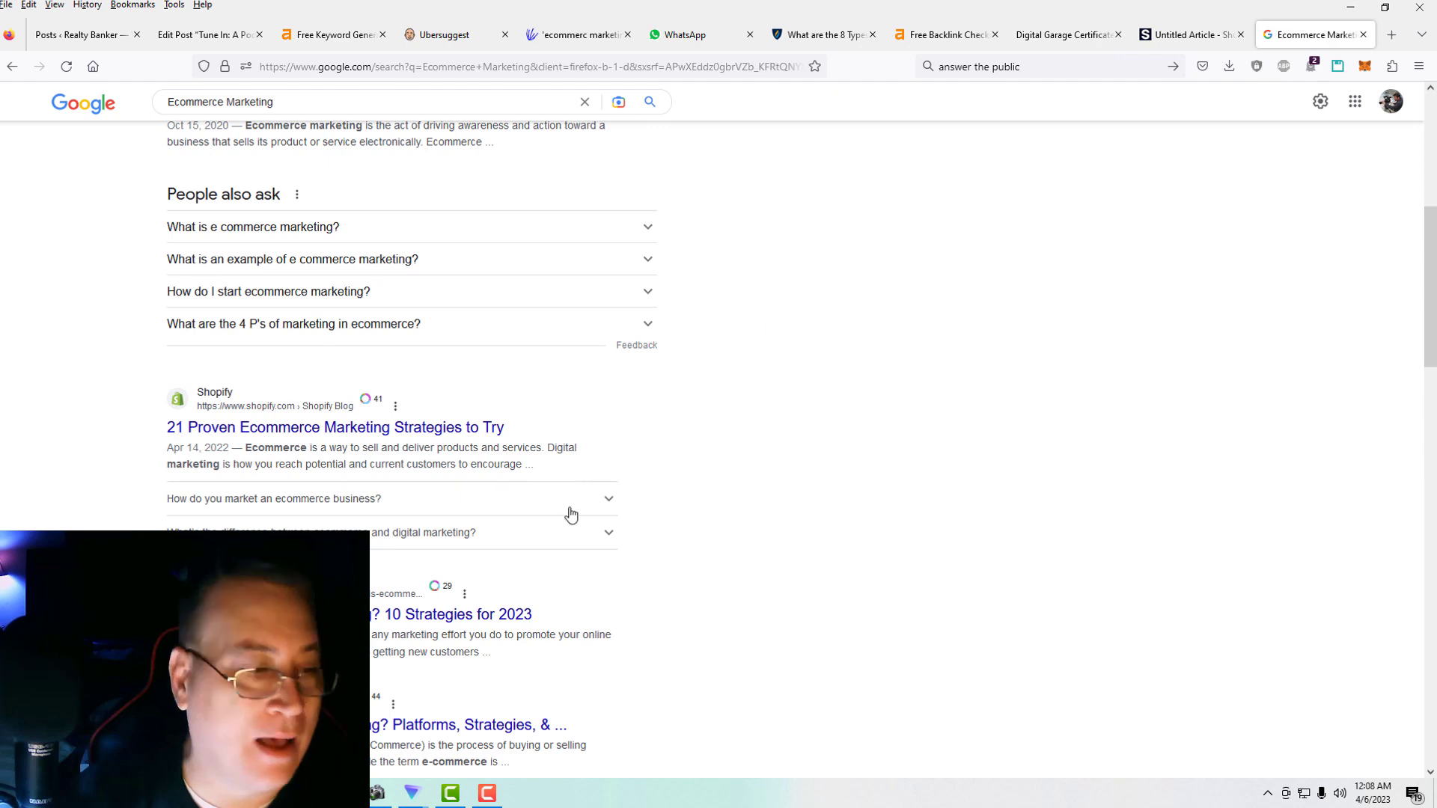
{"action": "scroll", "coordinate": [567, 515], "scroll_direction": "down", "scroll_amount": 5}
{"action": "scroll", "coordinate": [612, 497], "scroll_direction": "up", "scroll_amount": 5}
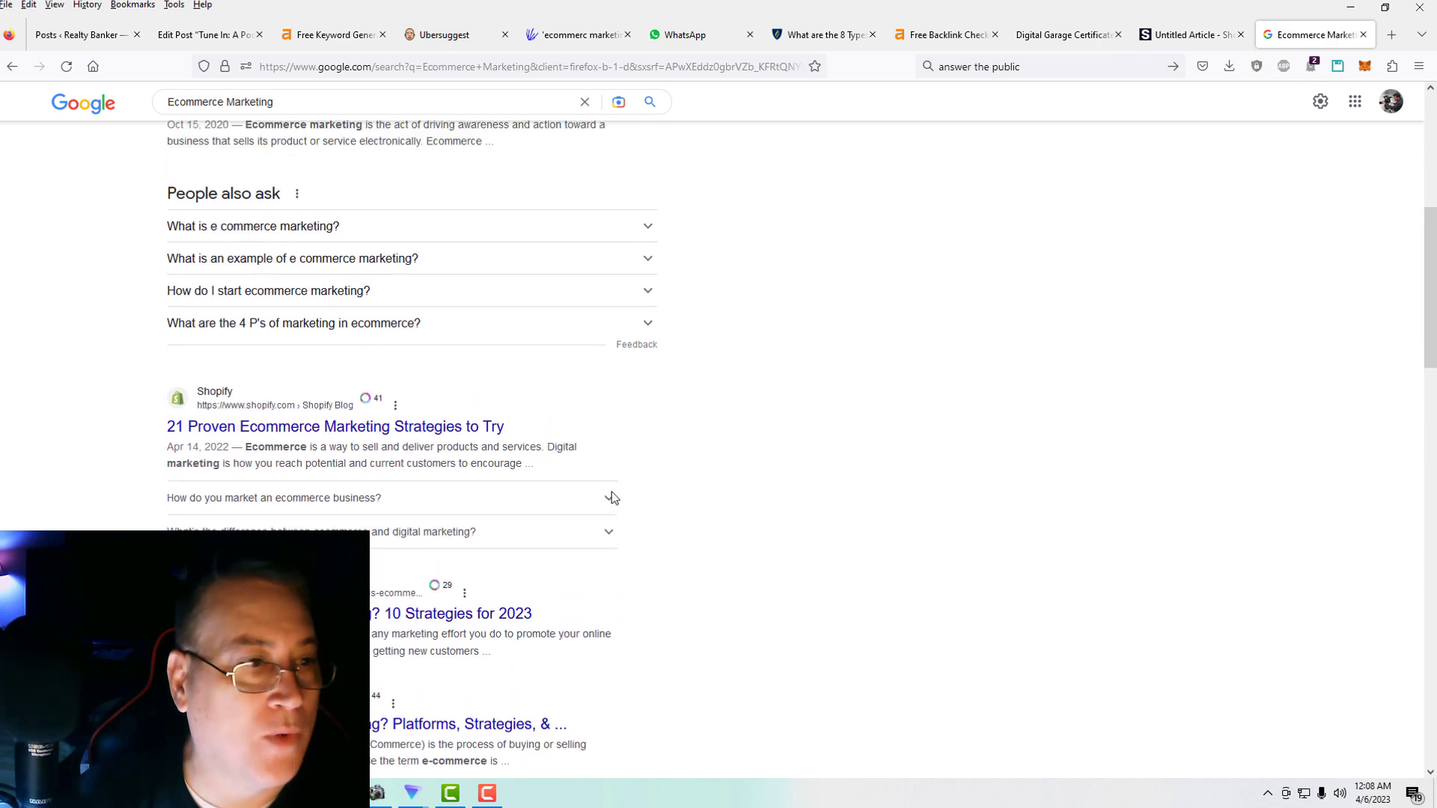
{"action": "scroll", "coordinate": [599, 495], "scroll_direction": "up", "scroll_amount": 1}
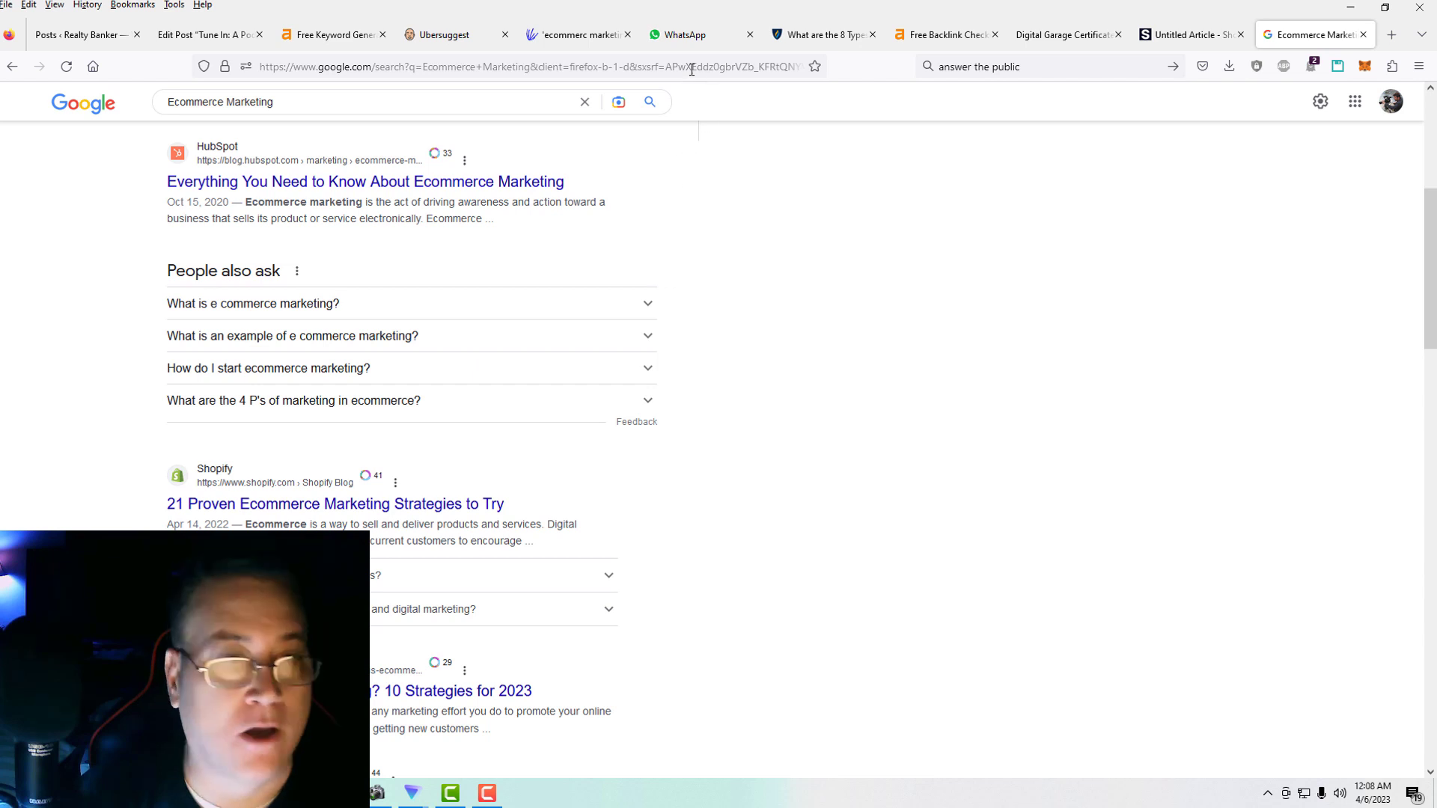
{"action": "left_click", "coordinate": [333, 35]}
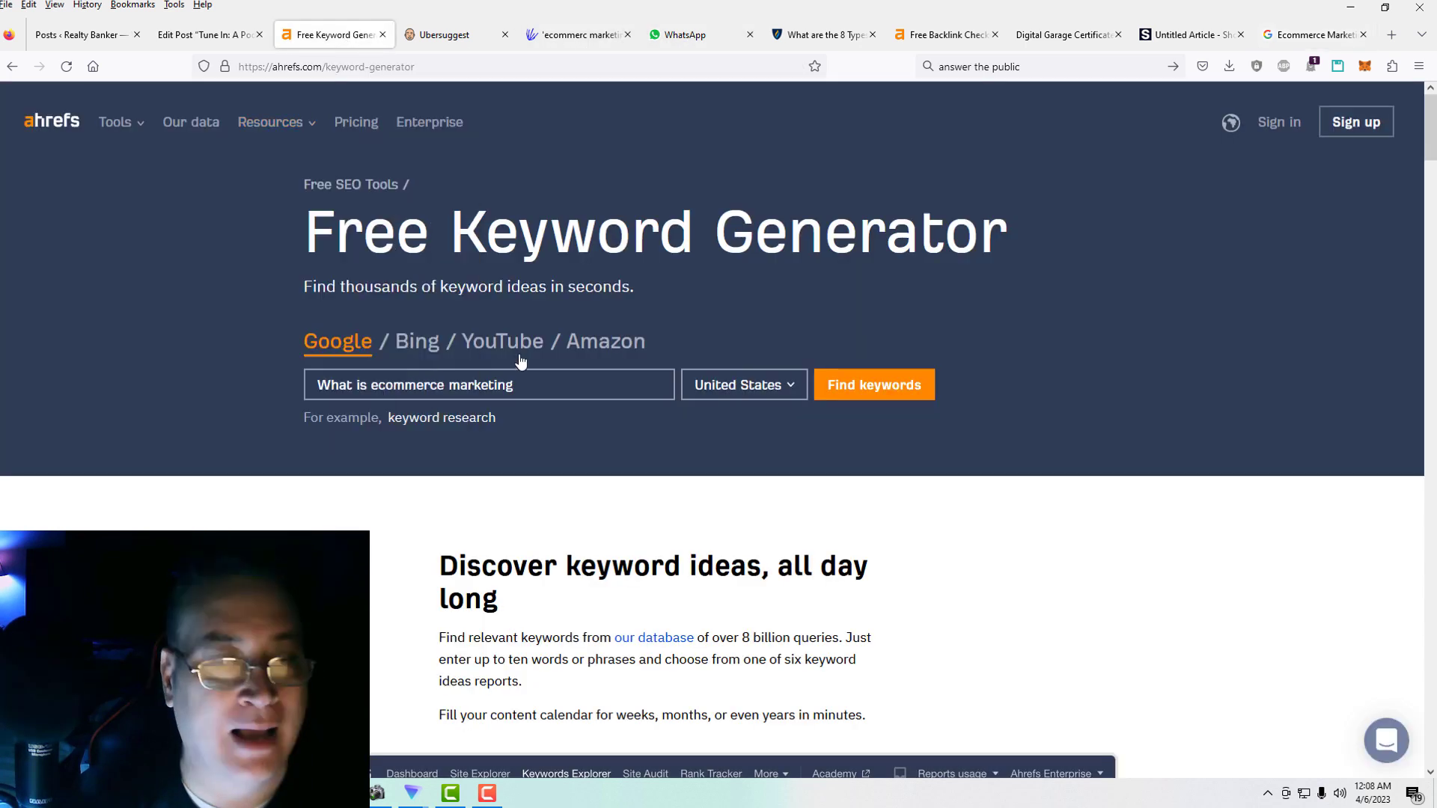
{"action": "left_click_drag", "start_coordinate": [372, 385], "coordinate": [76, 394]}
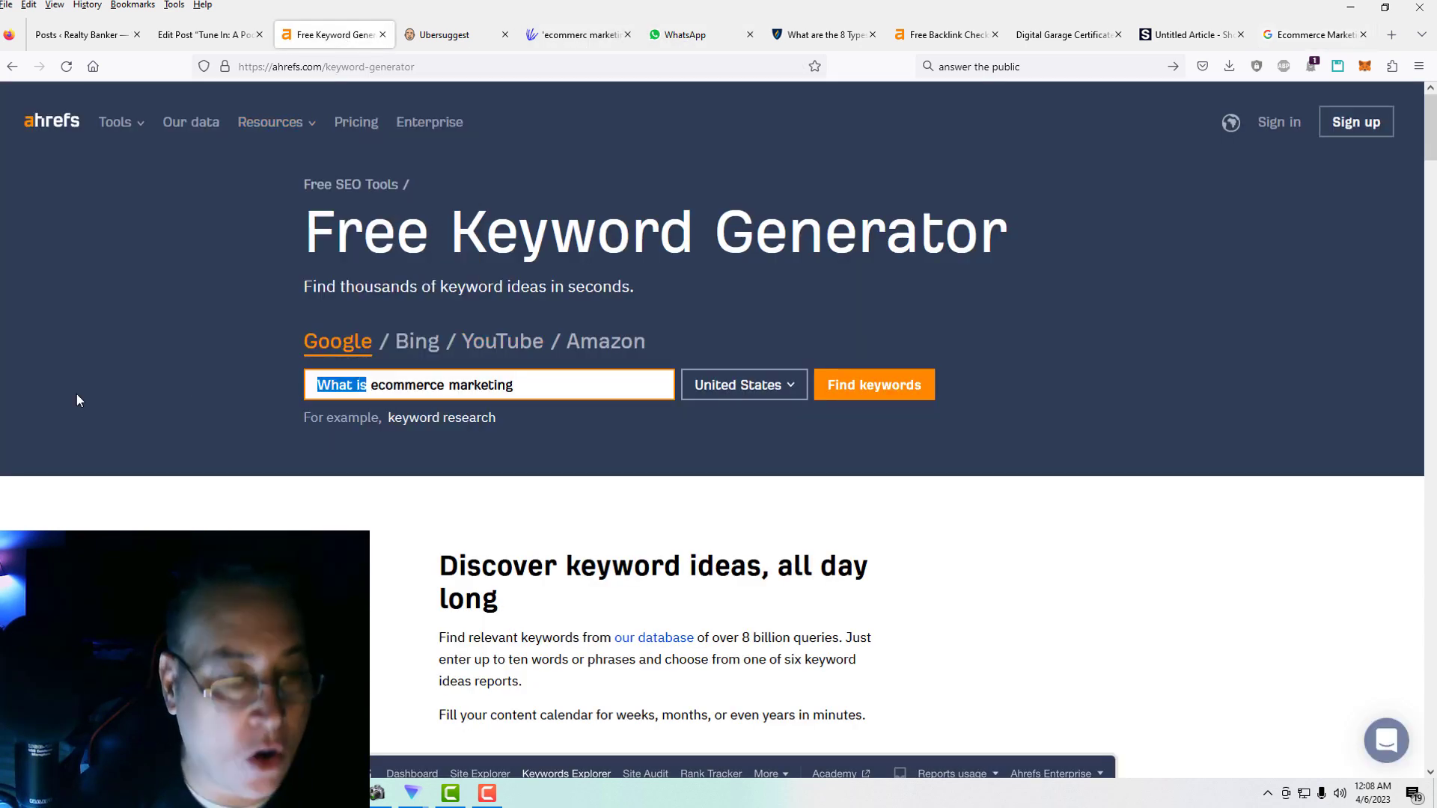
{"action": "type", "text": "Statr"}
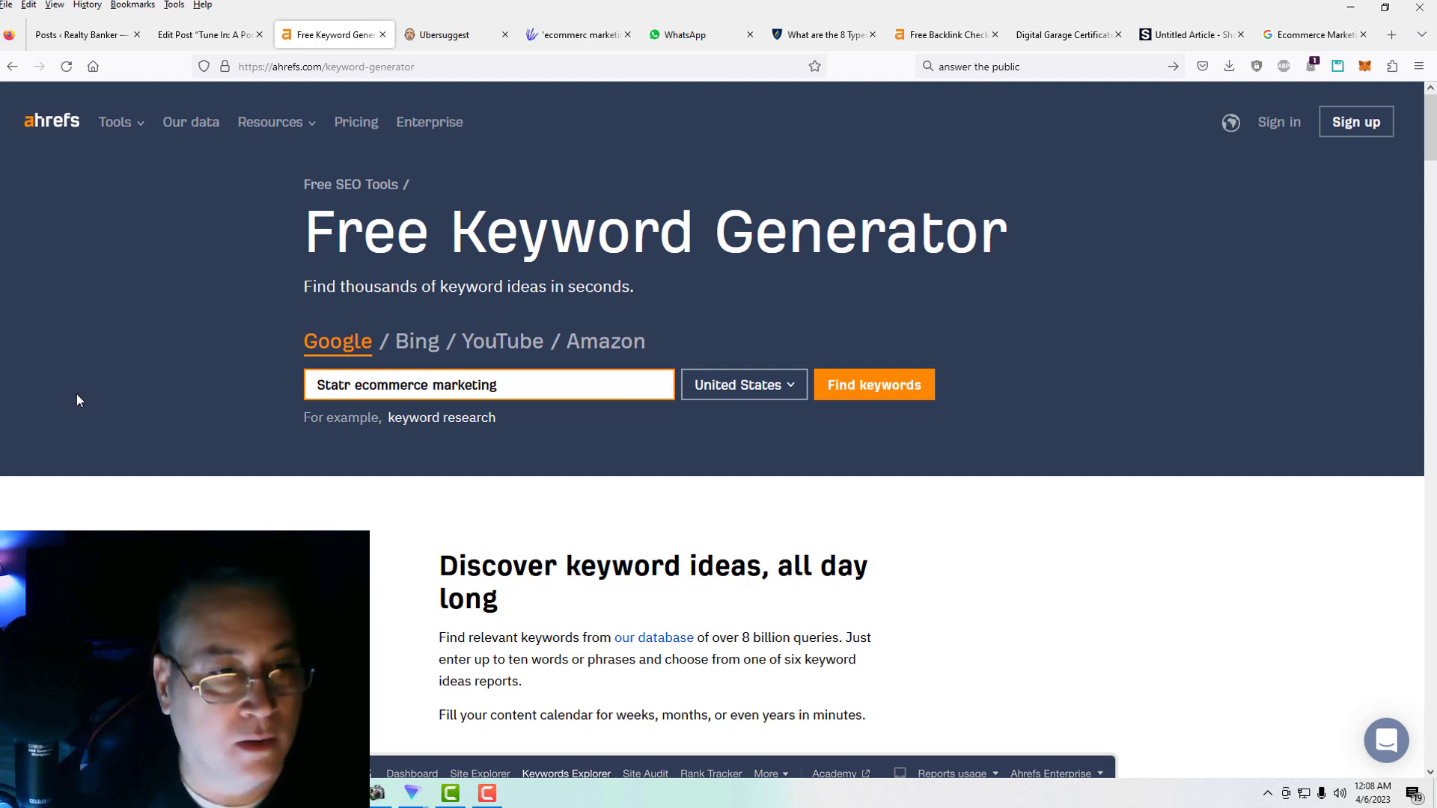
{"action": "key", "text": "BackSpace"}
{"action": "key", "text": "BackSpace"}
{"action": "key", "text": "BackSpace"}
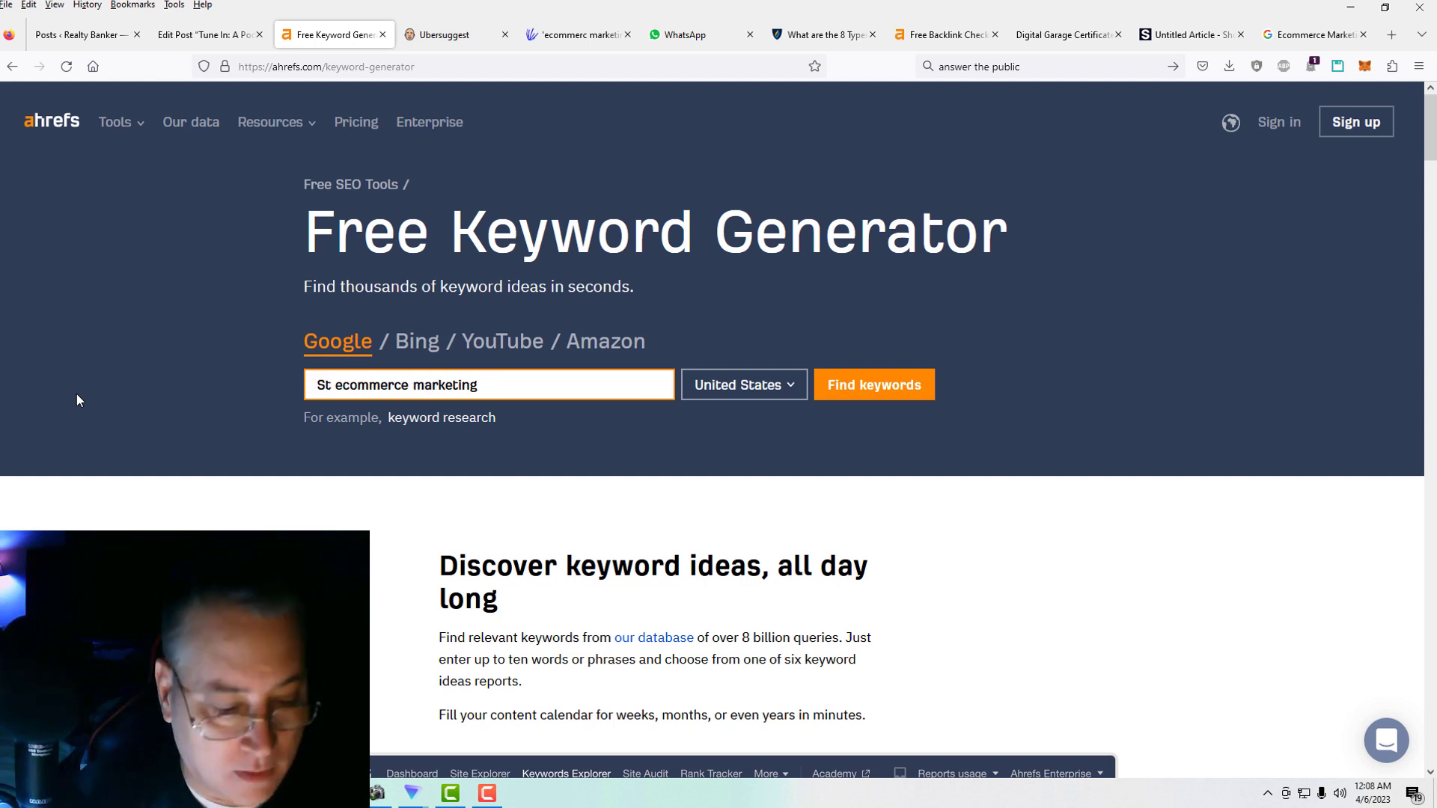
{"action": "type", "text": "art"}
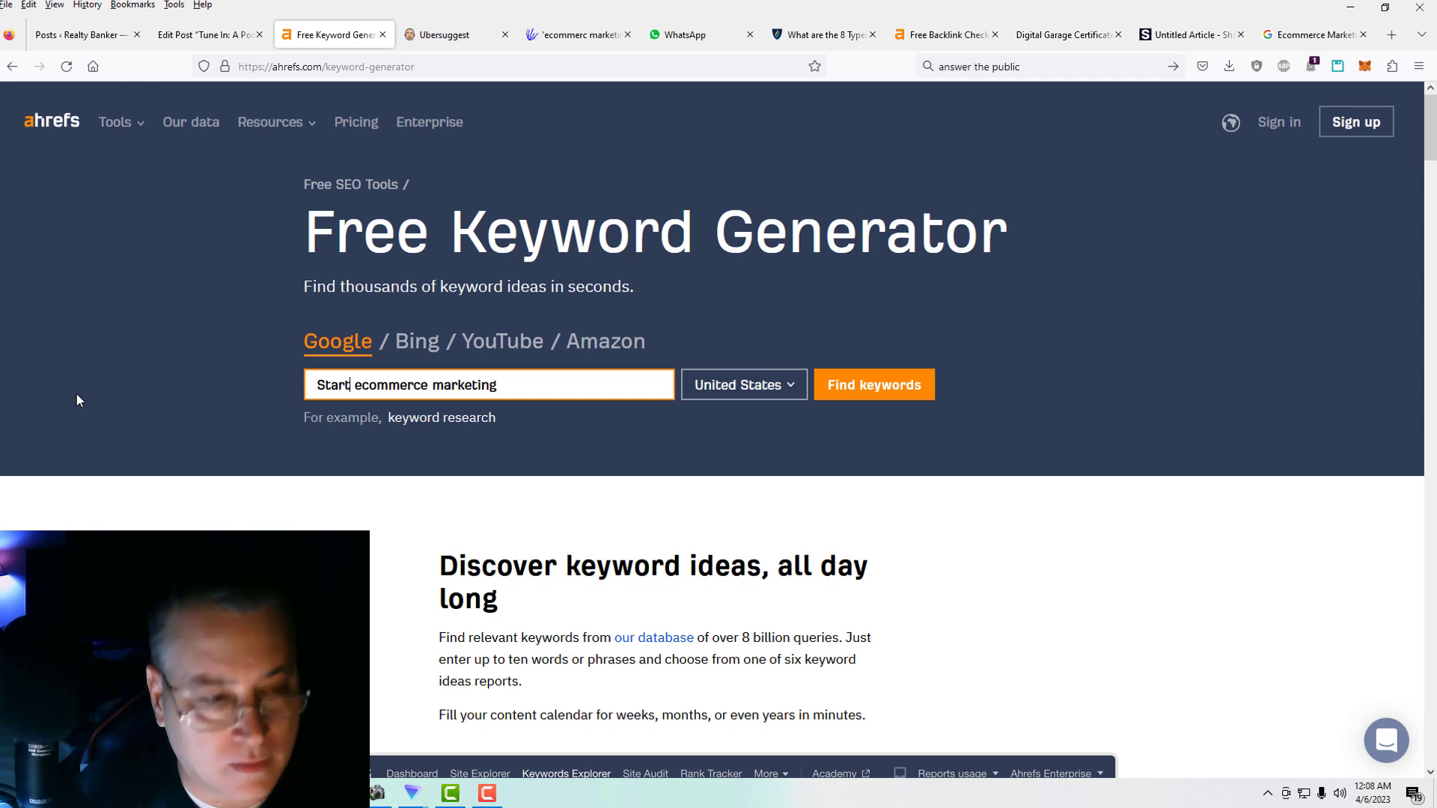
Run the keyword search for "Start ecommerce marketing" twice, completing the human verification, and close the results each time.
{"action": "left_click", "coordinate": [832, 385]}
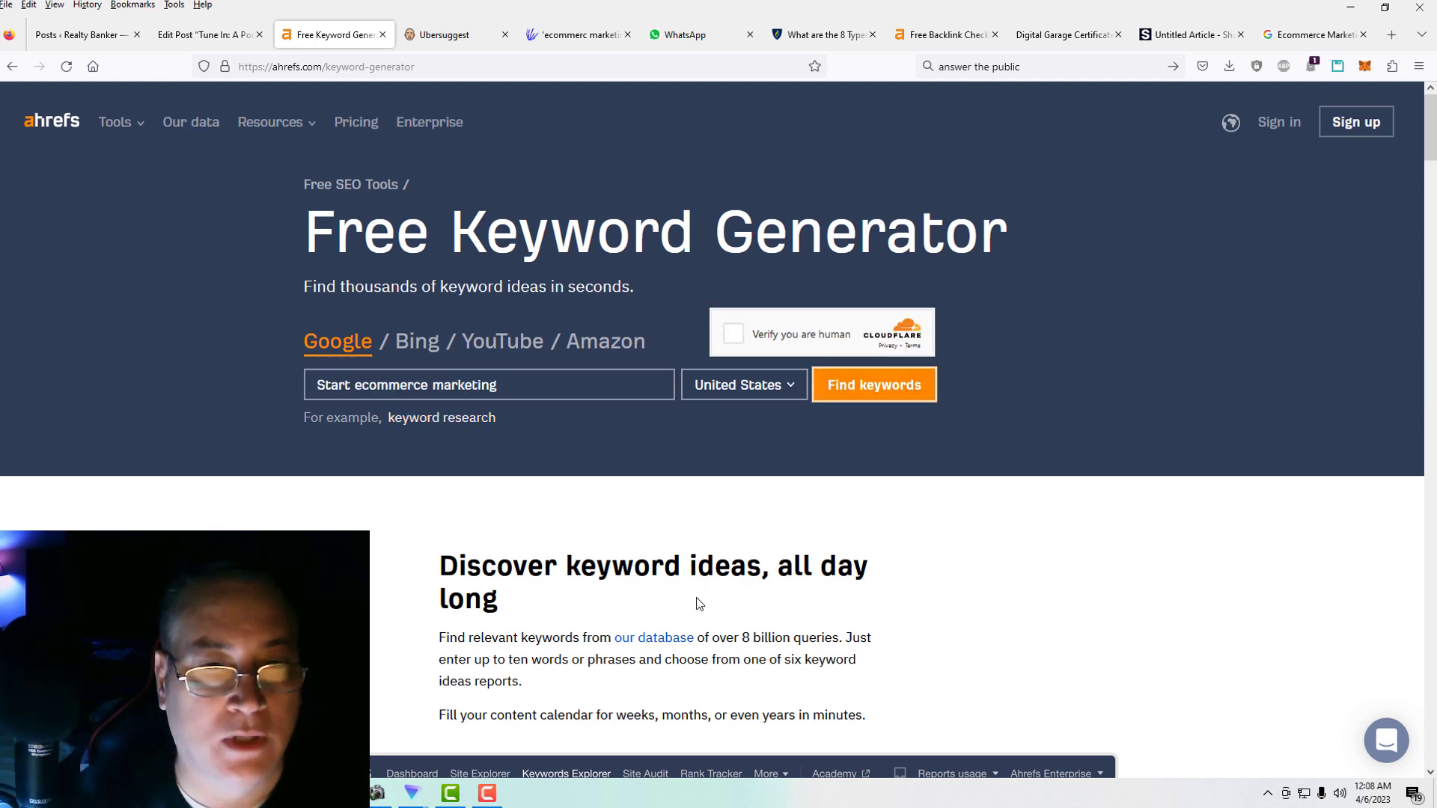
{"action": "left_click", "coordinate": [733, 336]}
{"action": "left_click", "coordinate": [864, 389]}
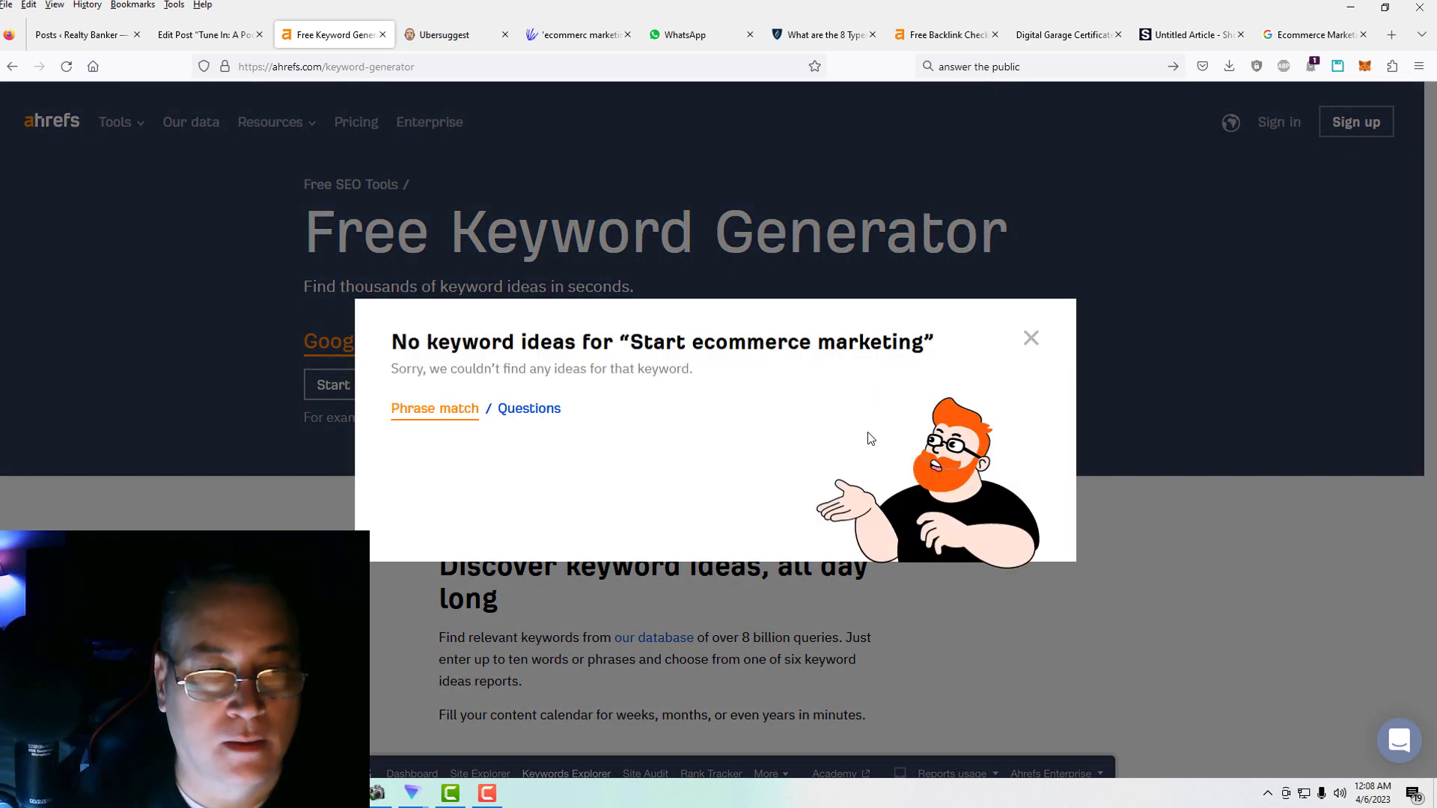
{"action": "left_click", "coordinate": [1031, 341]}
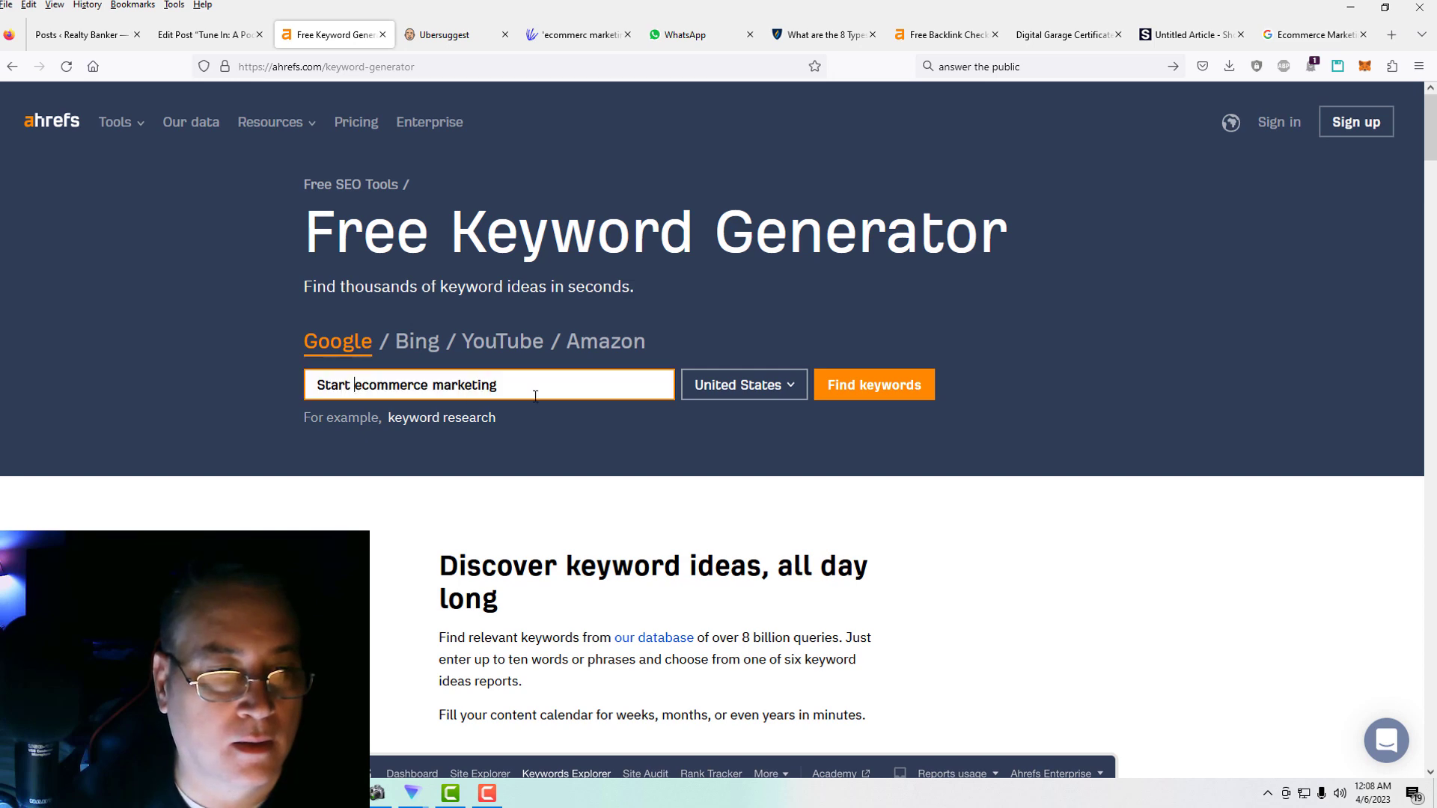
{"action": "left_click", "coordinate": [886, 392]}
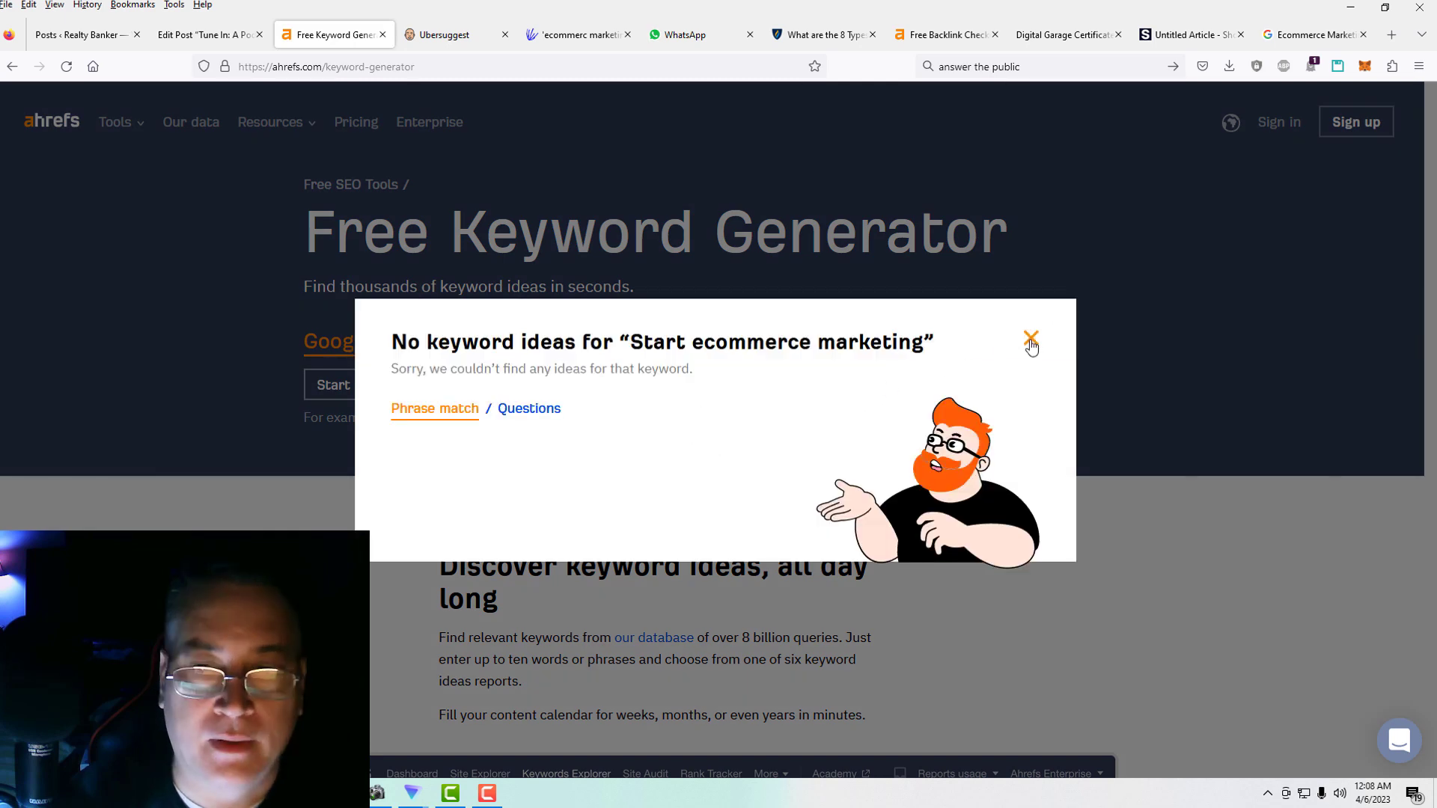
{"action": "left_click", "coordinate": [1031, 339]}
Change the keyword to "Ecommerce Sales" and start generating keyword ideas for the United States.
{"action": "left_click", "coordinate": [357, 387]}
{"action": "left_click_drag", "start_coordinate": [356, 388], "coordinate": [308, 388]}
{"action": "key", "text": "BackSpace"}
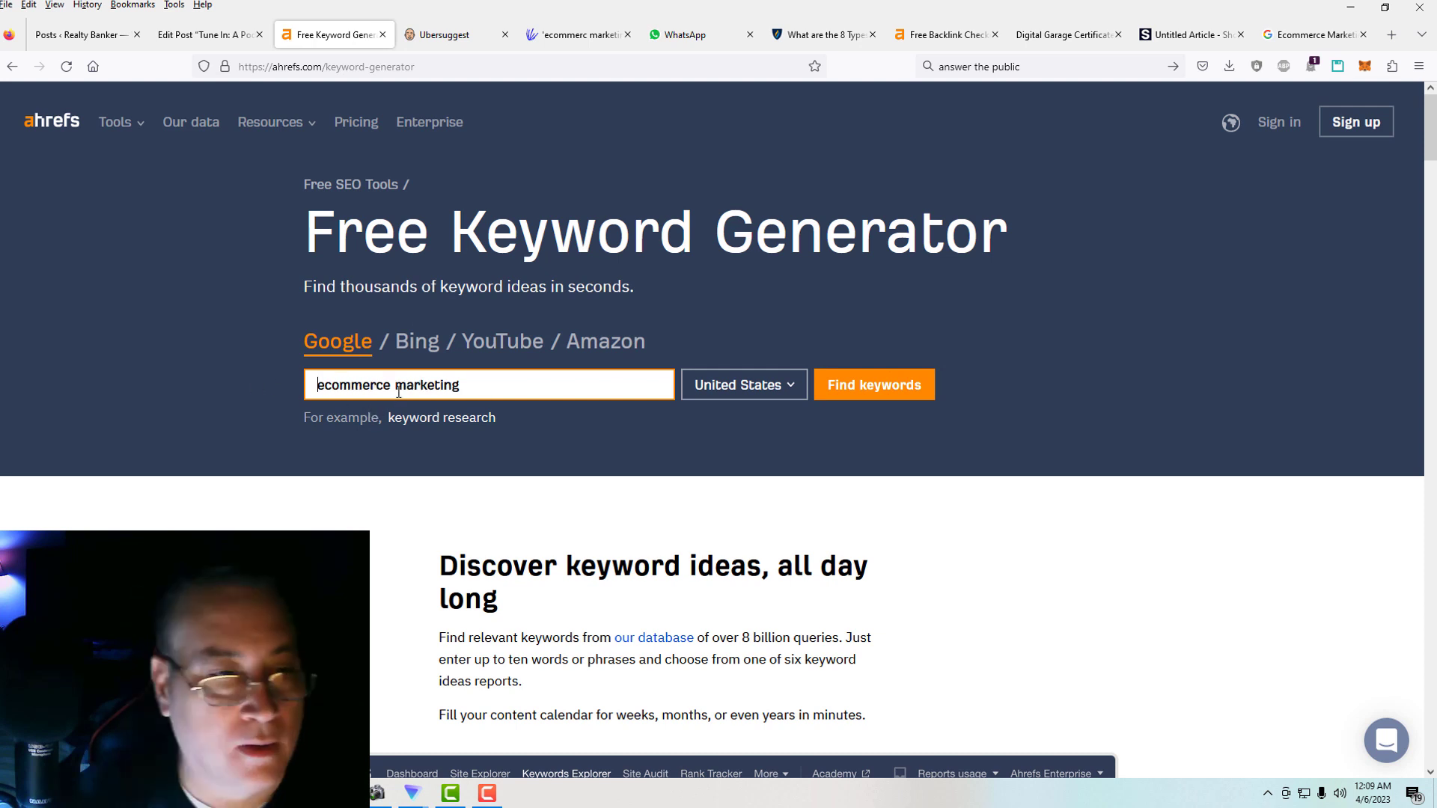
{"action": "left_click_drag", "start_coordinate": [397, 388], "coordinate": [532, 386]}
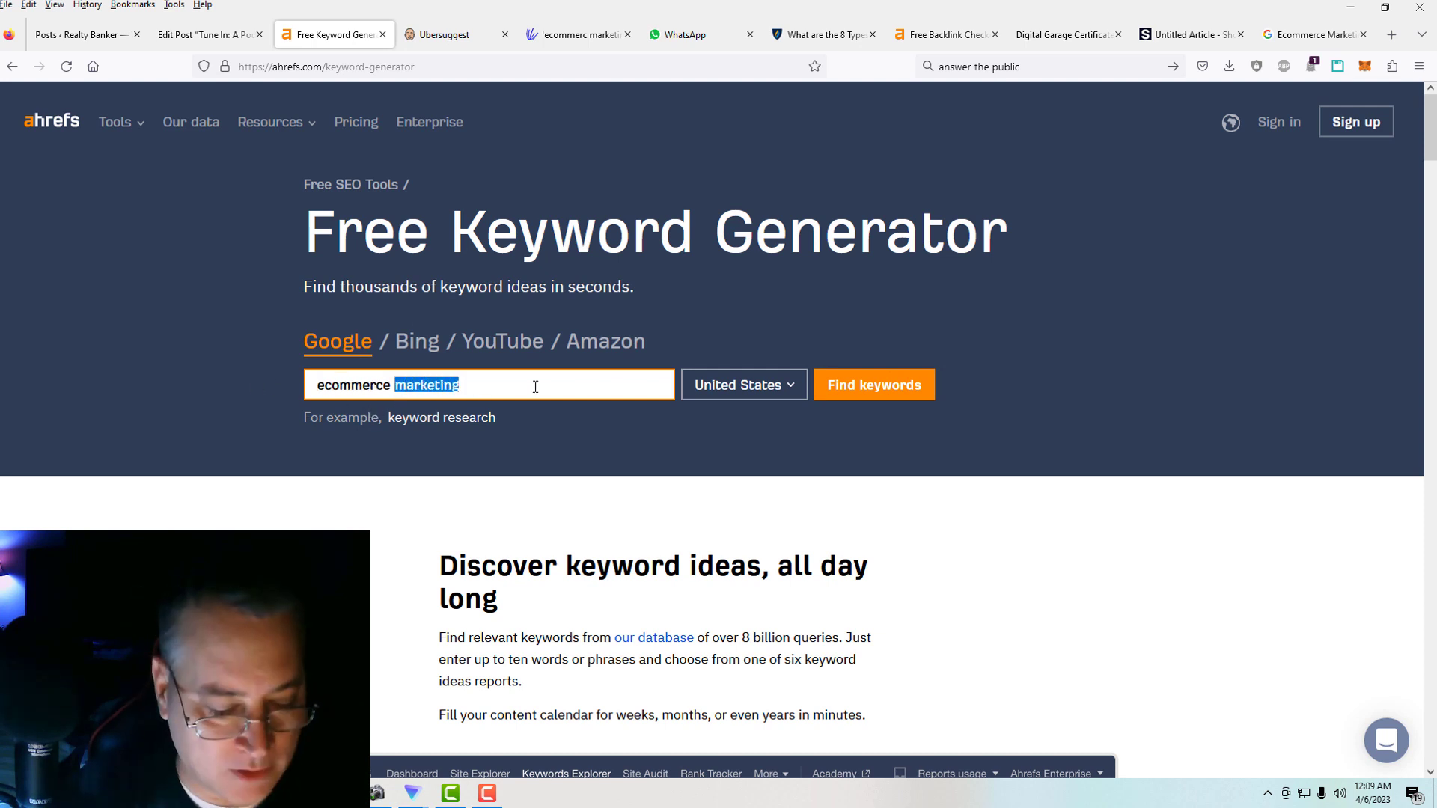
{"action": "type", "text": "Sales"}
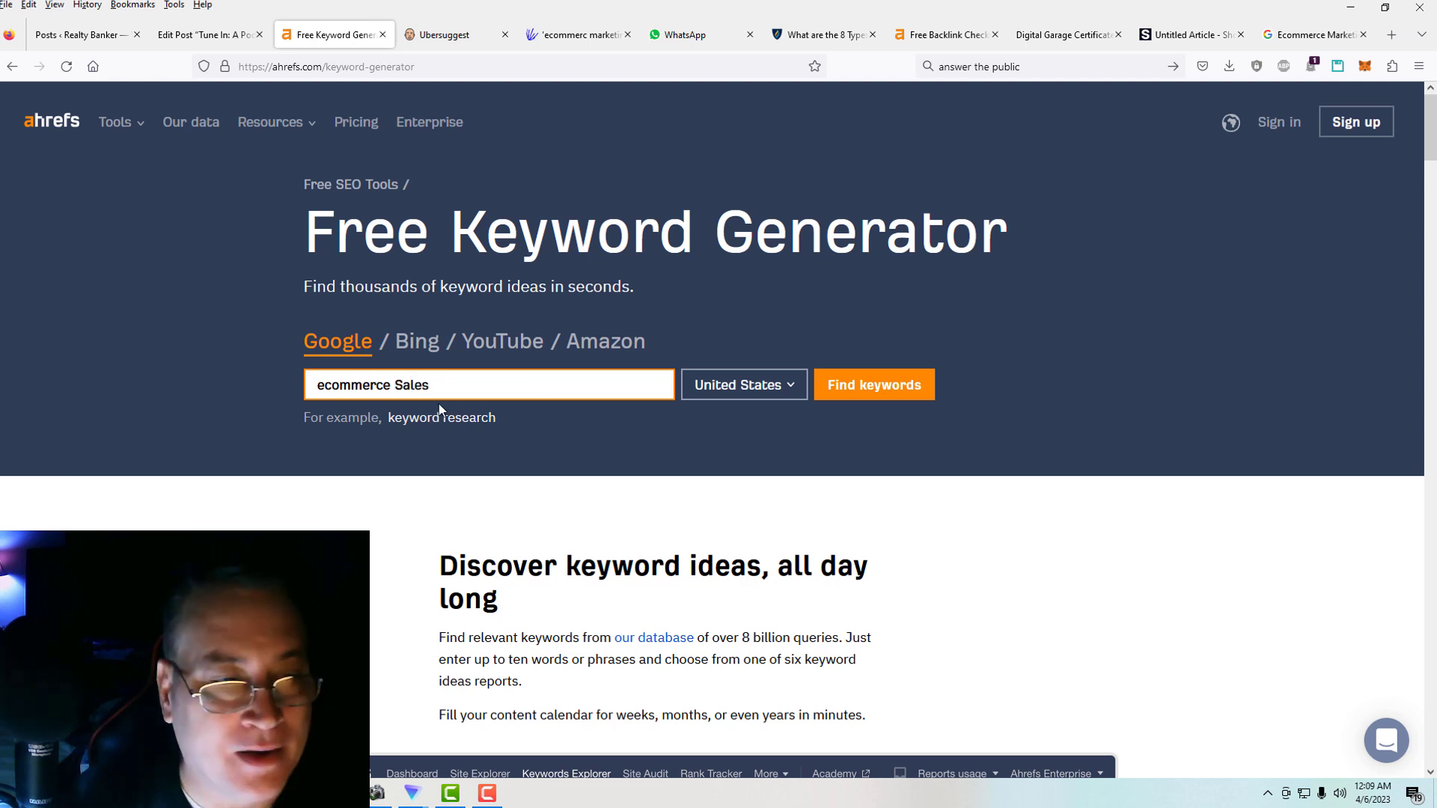
{"action": "left_click_drag", "start_coordinate": [324, 386], "coordinate": [308, 387]}
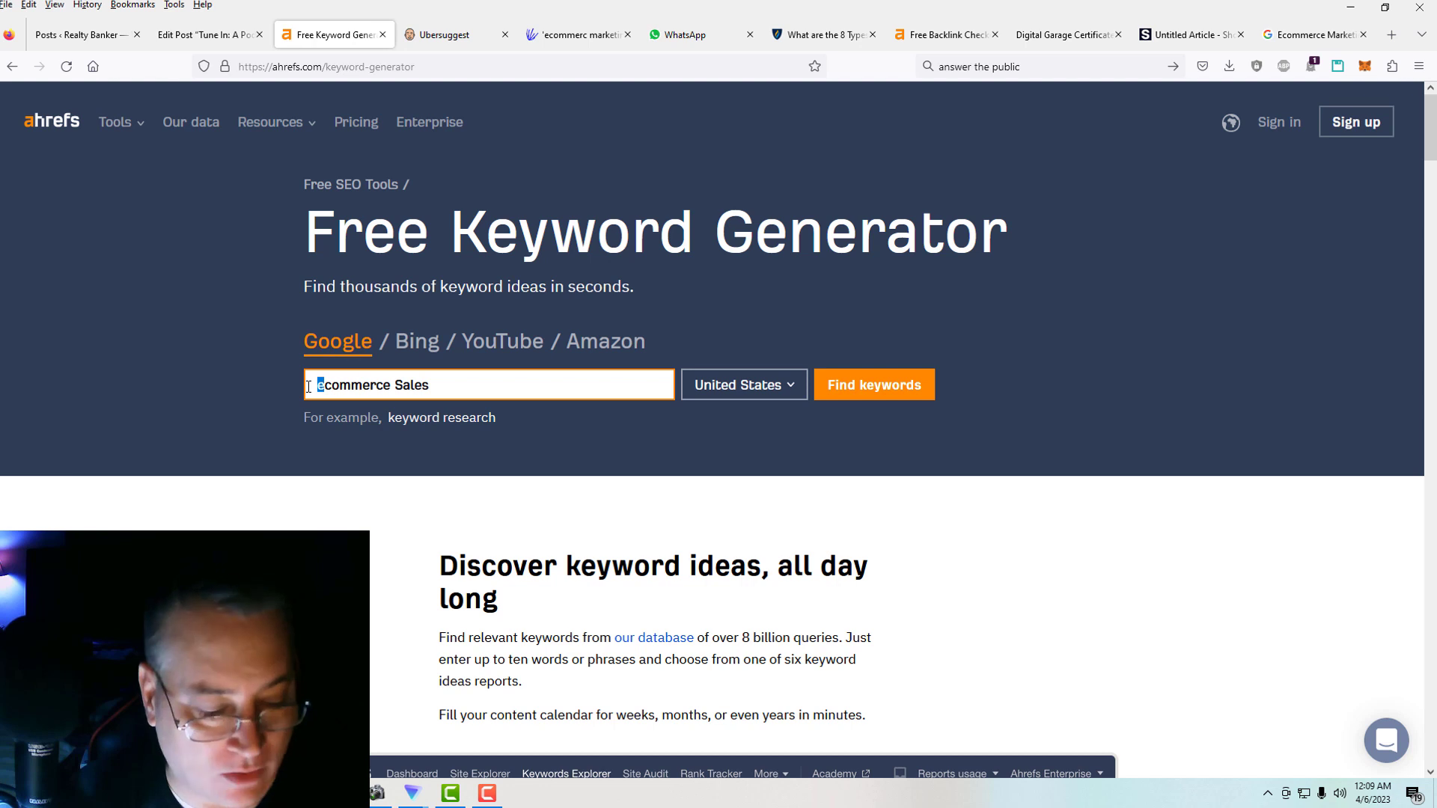
{"action": "type", "text": "E"}
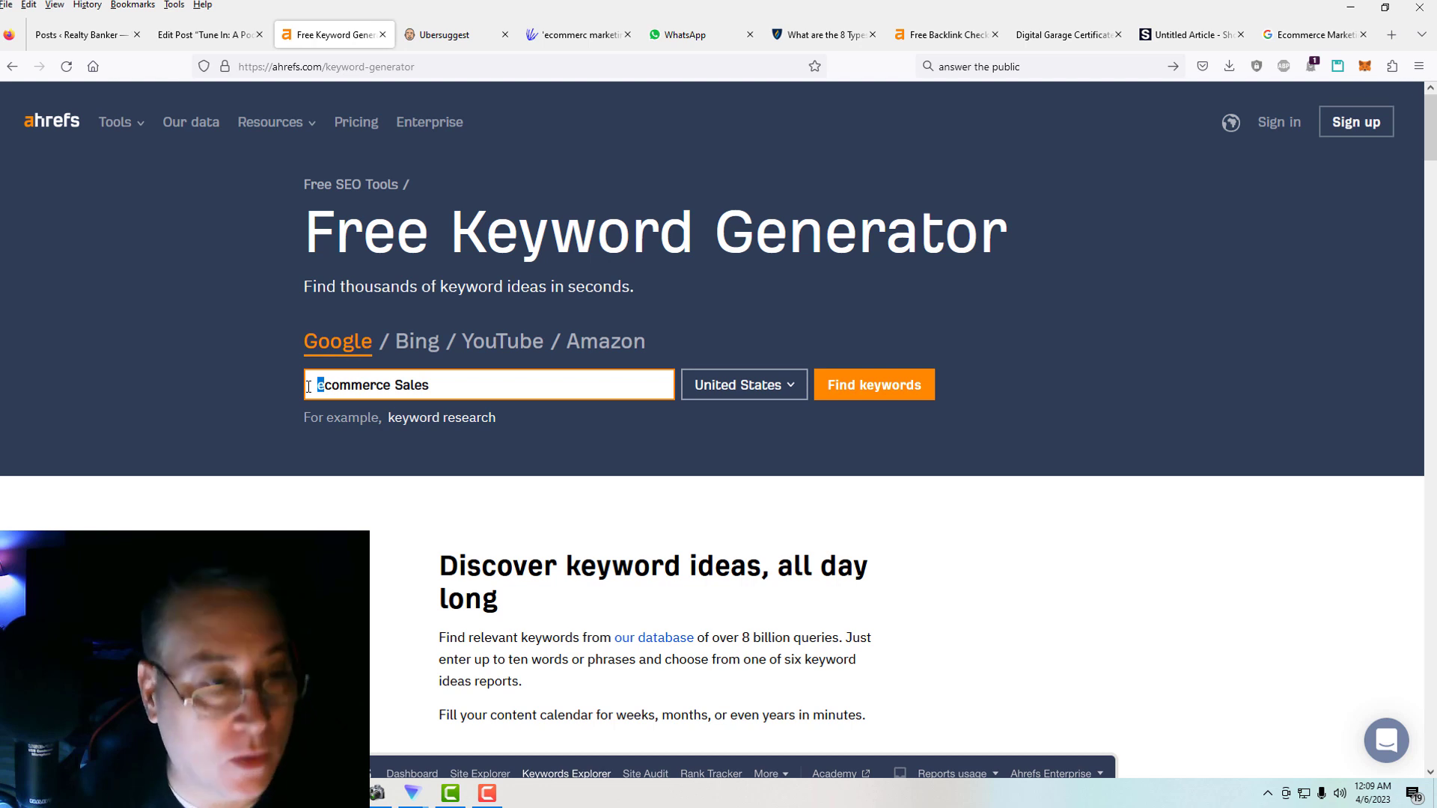
{"action": "left_click", "coordinate": [883, 386]}
Scan the Google results for "Ecommerce Marketing" for more question ideas and return to the Ahrefs keyword generator.
{"action": "left_click", "coordinate": [1317, 36]}
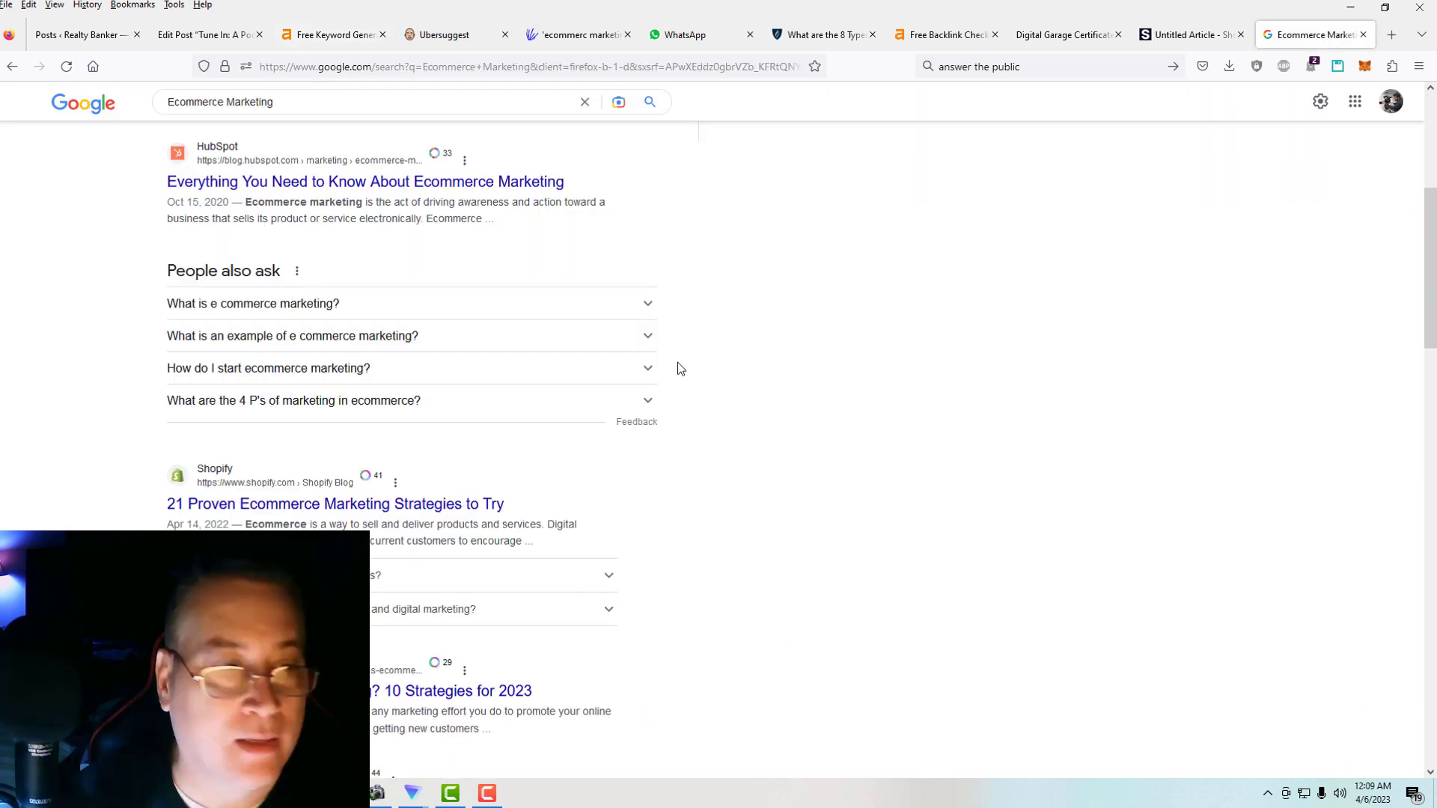
{"action": "scroll", "coordinate": [553, 609], "scroll_direction": "down", "scroll_amount": 3}
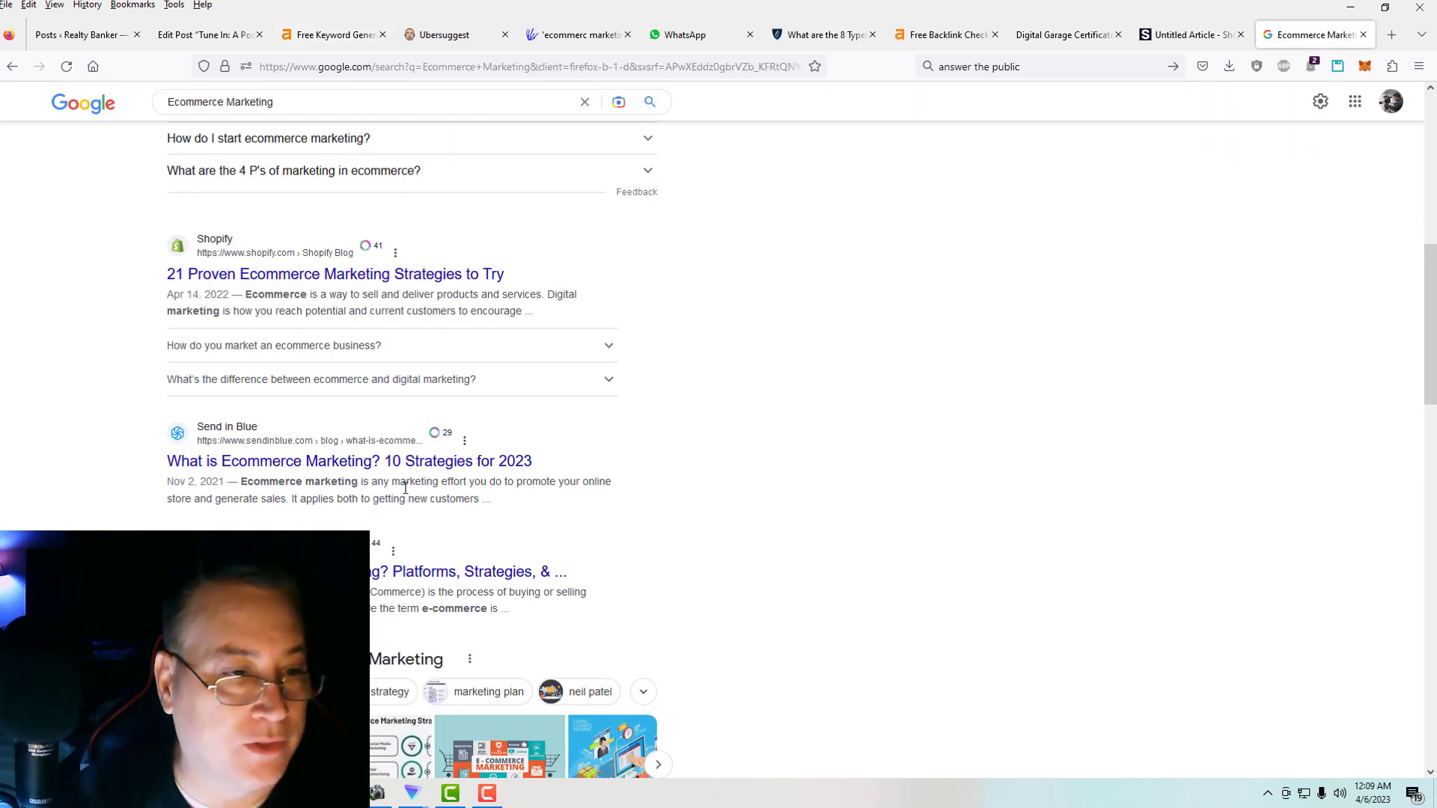
{"action": "scroll", "coordinate": [599, 553], "scroll_direction": "down", "scroll_amount": 2}
{"action": "scroll", "coordinate": [824, 503], "scroll_direction": "up", "scroll_amount": 7}
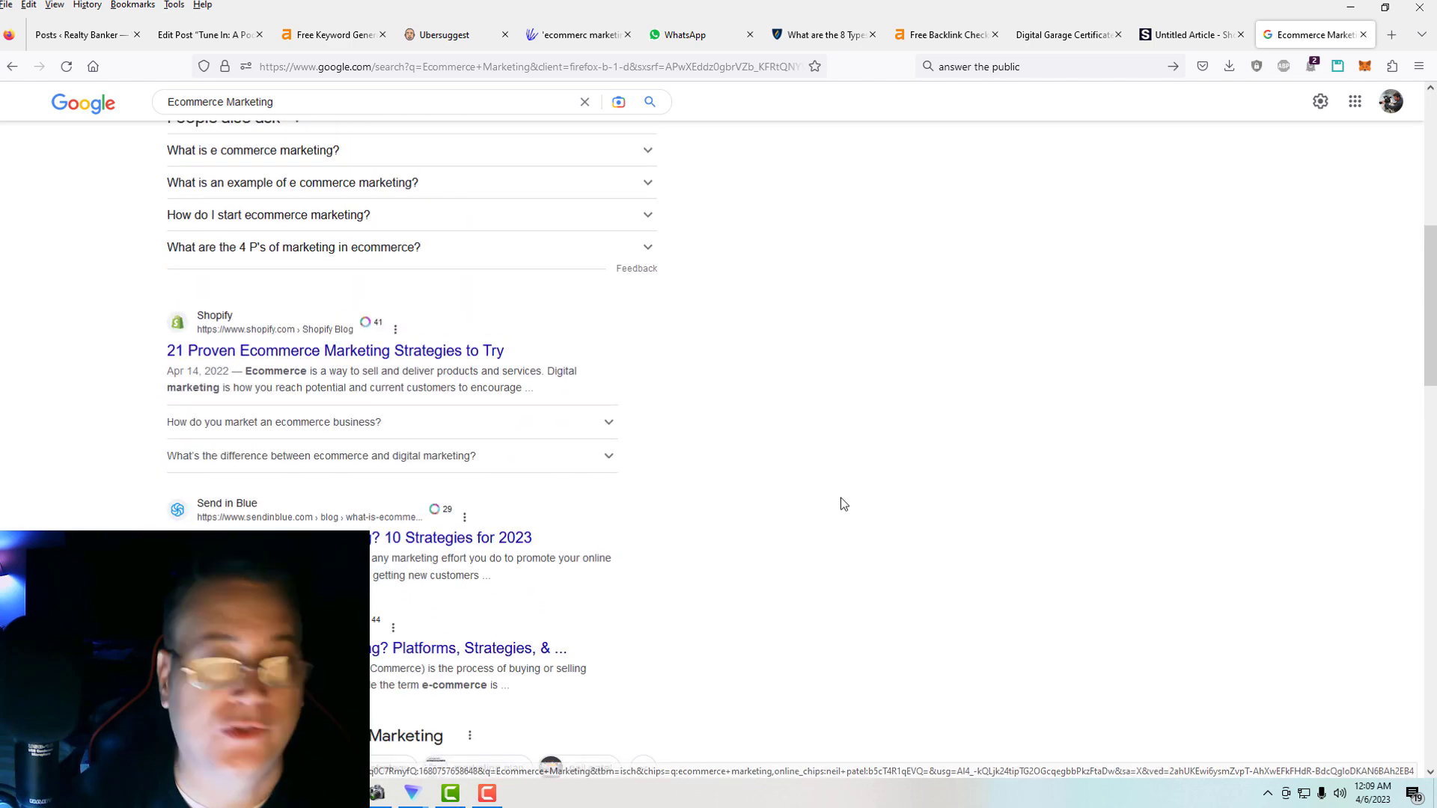
{"action": "left_click", "coordinate": [333, 35]}
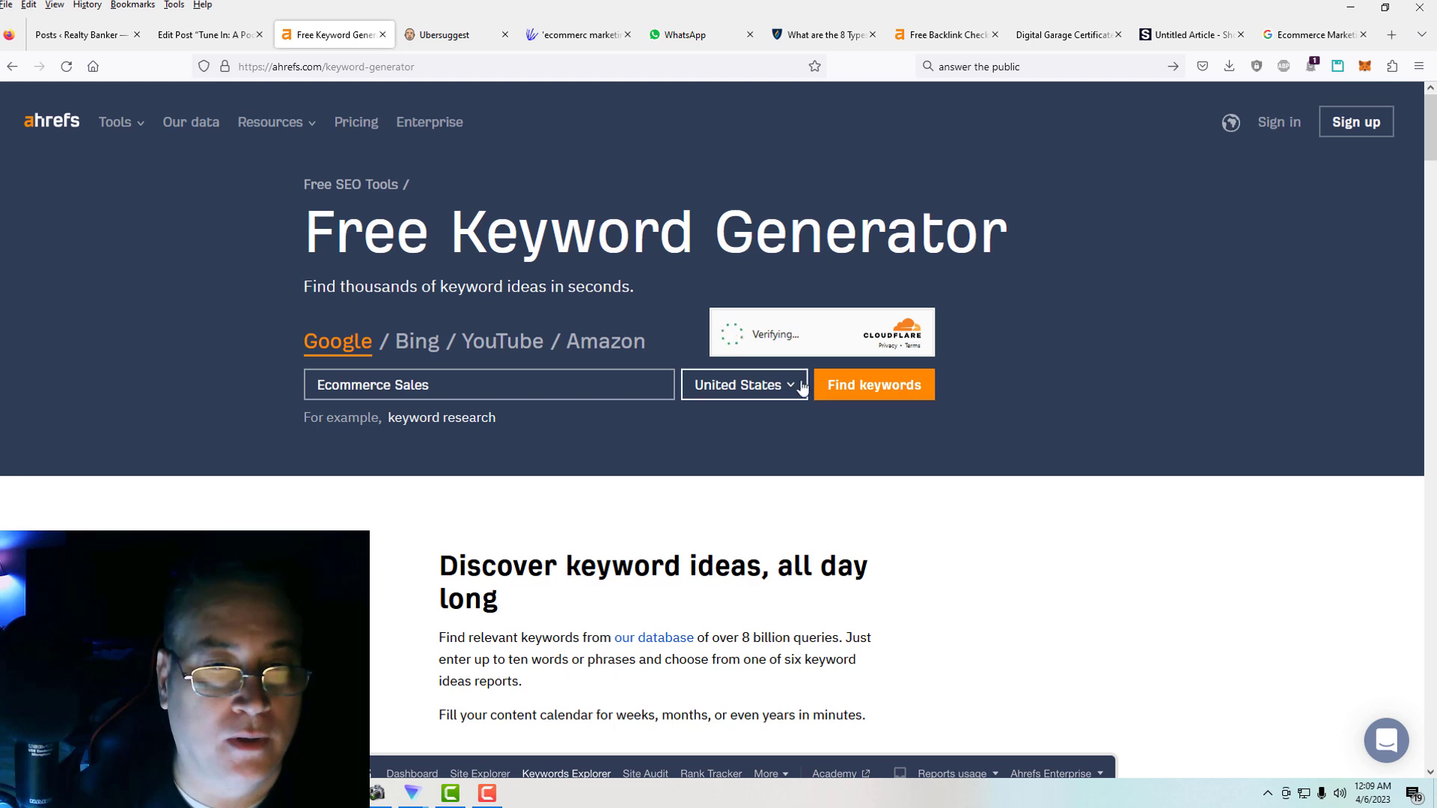
Run the "Ecommerce Sales" keyword search, check the difficulty and volume of the ideas, and close the results.
{"action": "left_click", "coordinate": [866, 386]}
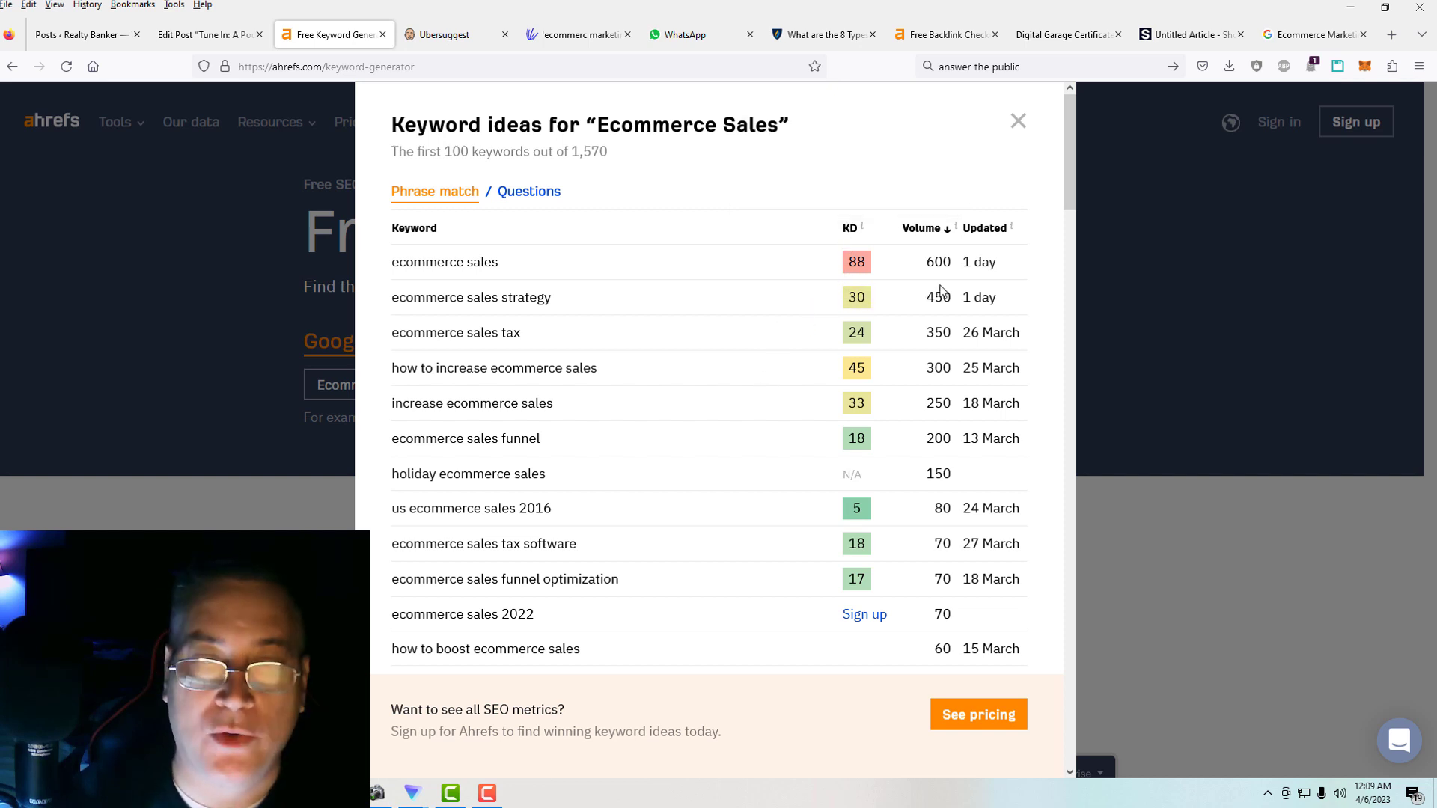
{"action": "mouse_move", "coordinate": [995, 179]}
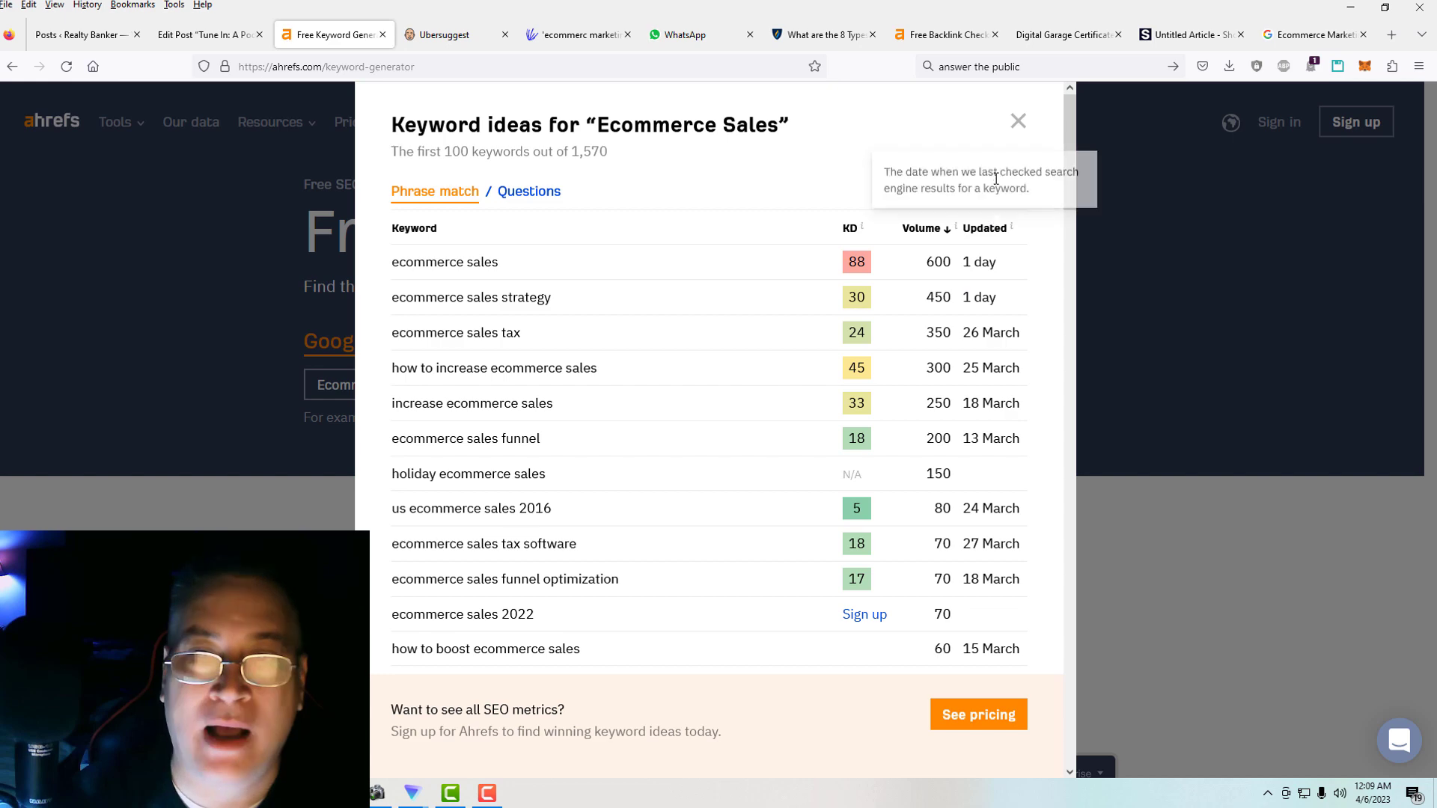
{"action": "left_click", "coordinate": [1016, 122]}
Switch to Ubersuggest, search for "Ecommerce Marketing" in English for the United States, and review the suggested keyword ideas.
{"action": "left_click", "coordinate": [464, 34]}
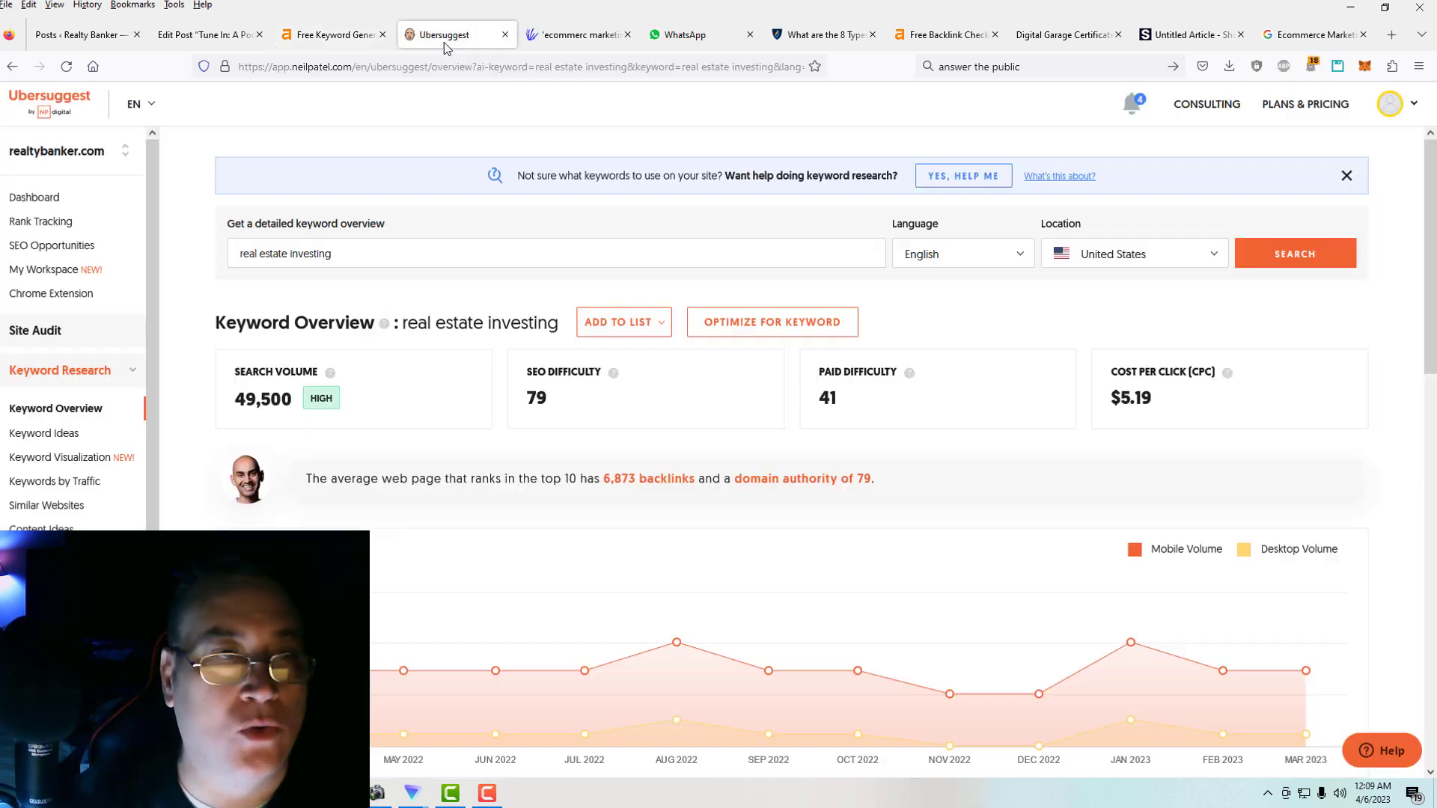
{"action": "key", "text": "ctrl+a"}
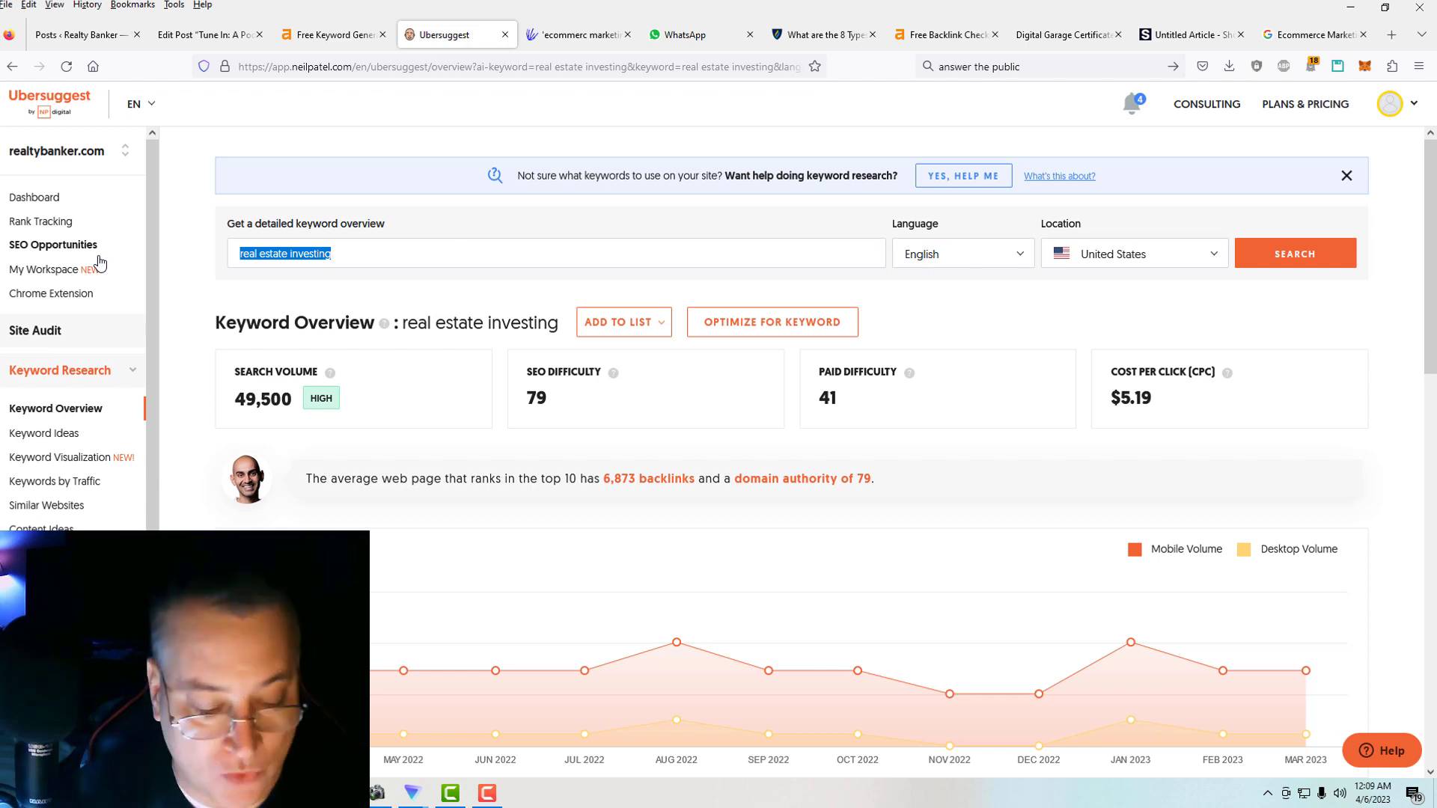
{"action": "type", "text": "k"}
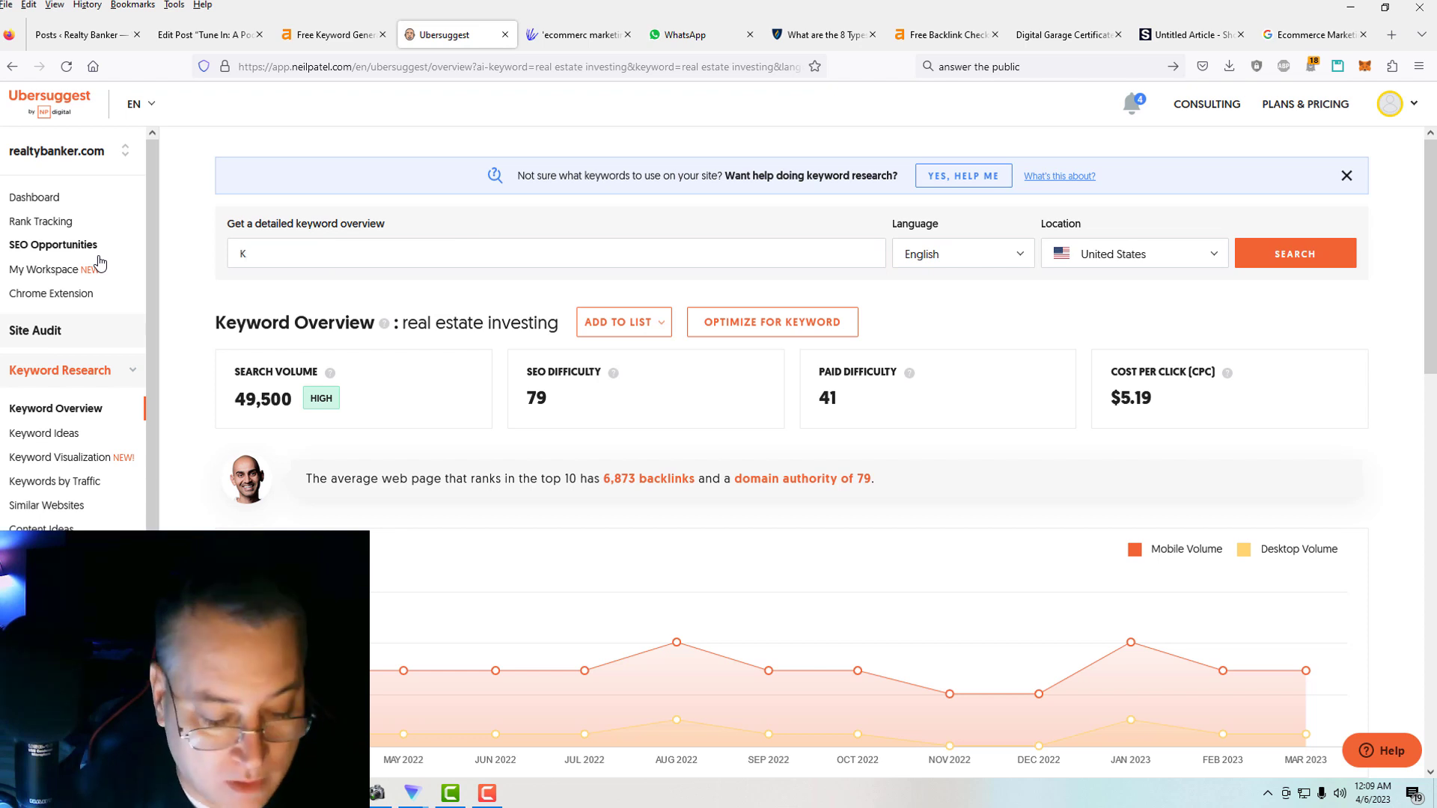
{"action": "key", "text": "BackSpace"}
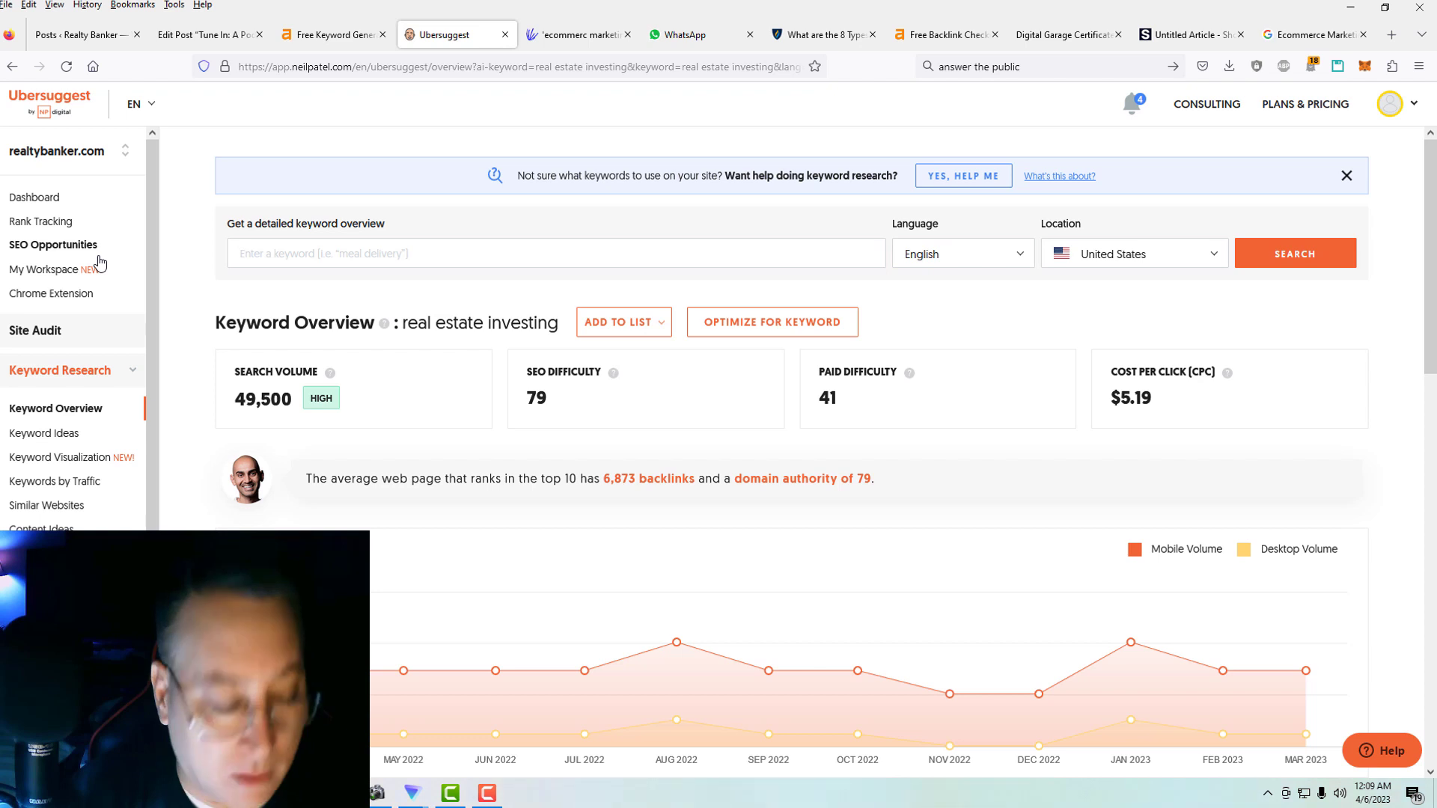
{"action": "type", "text": "Ecommerce Marketing"}
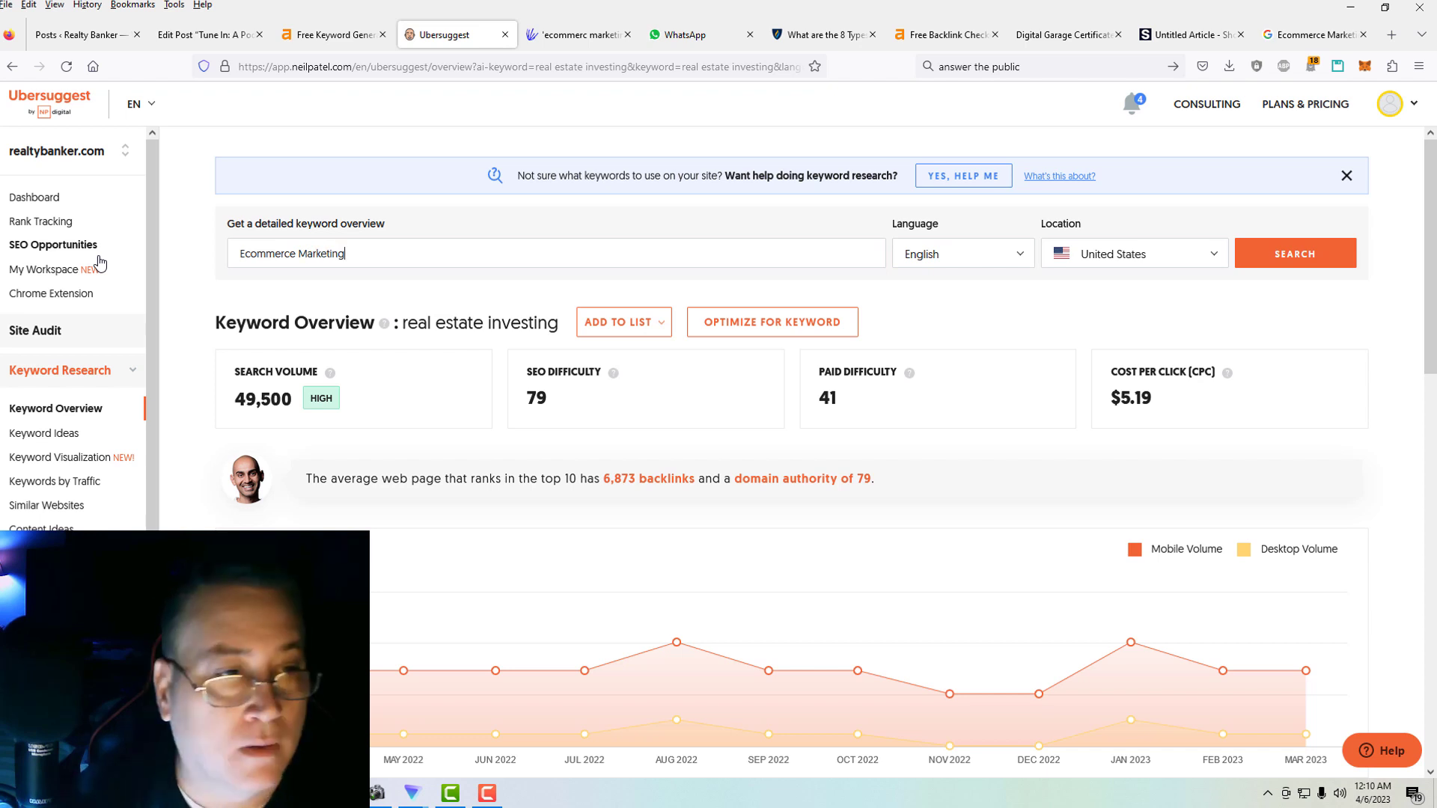
{"action": "left_click", "coordinate": [1260, 264]}
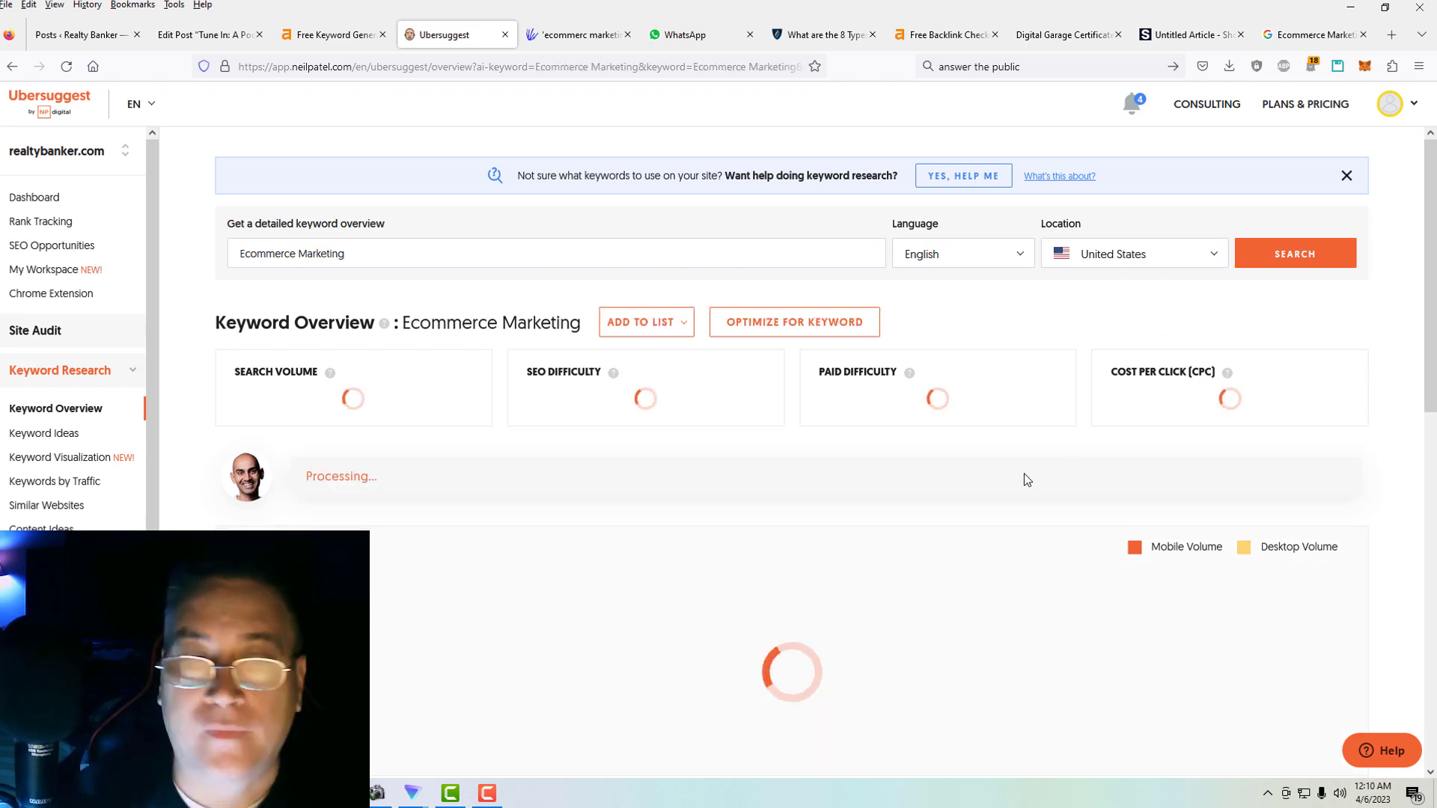
{"action": "scroll", "coordinate": [953, 470], "scroll_direction": "down", "scroll_amount": 7}
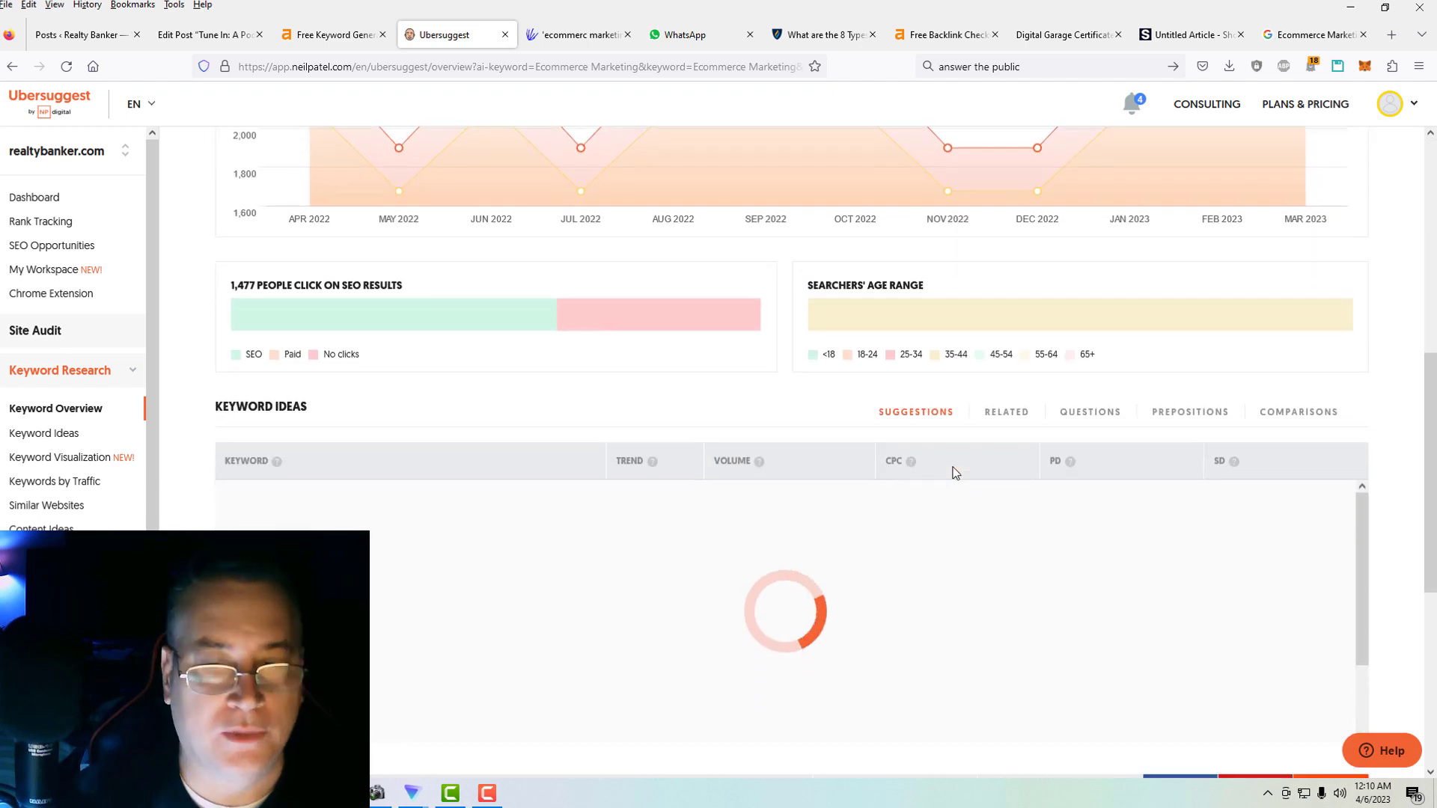
{"action": "scroll", "coordinate": [953, 470], "scroll_direction": "down", "scroll_amount": 4}
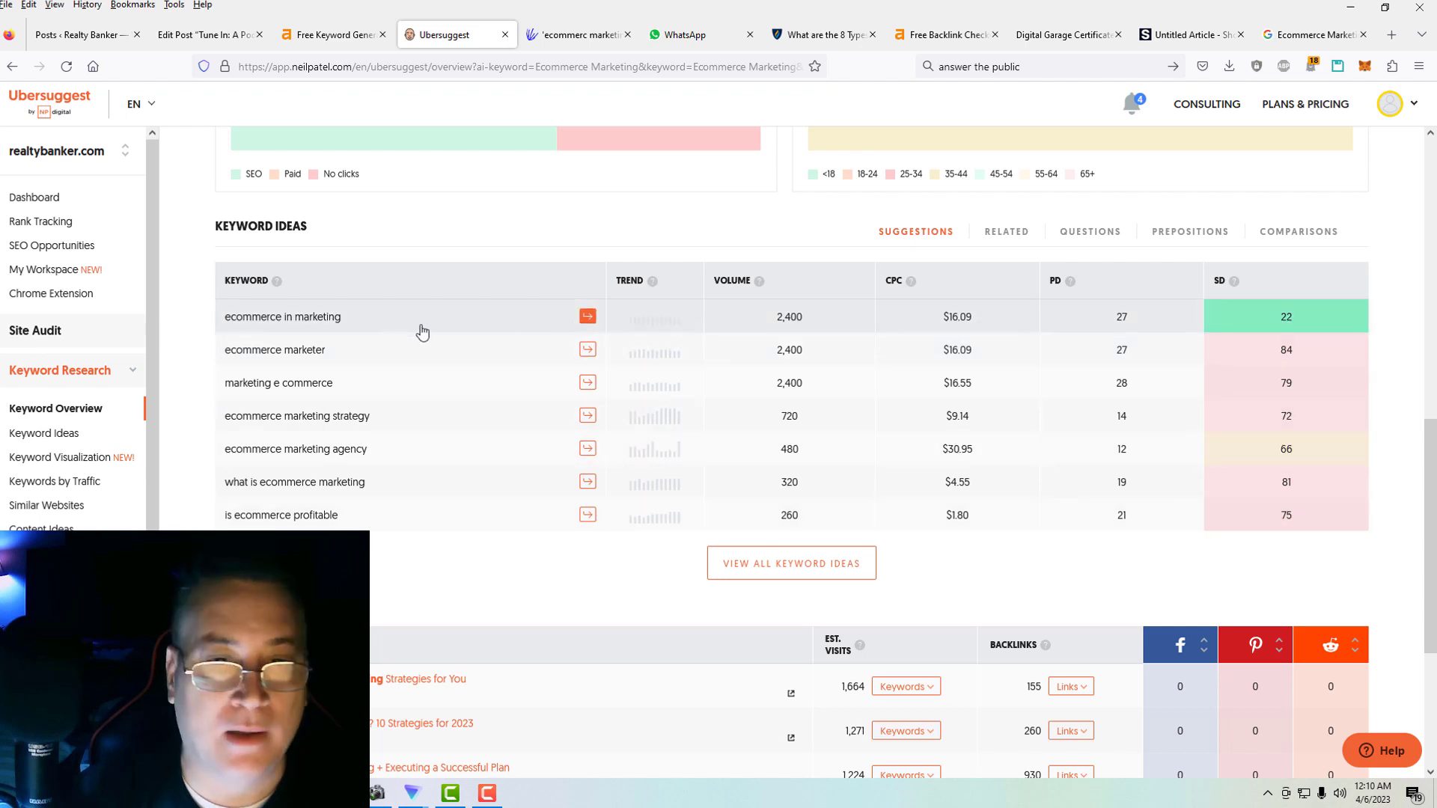
{"action": "scroll", "coordinate": [482, 517], "scroll_direction": "up", "scroll_amount": 3}
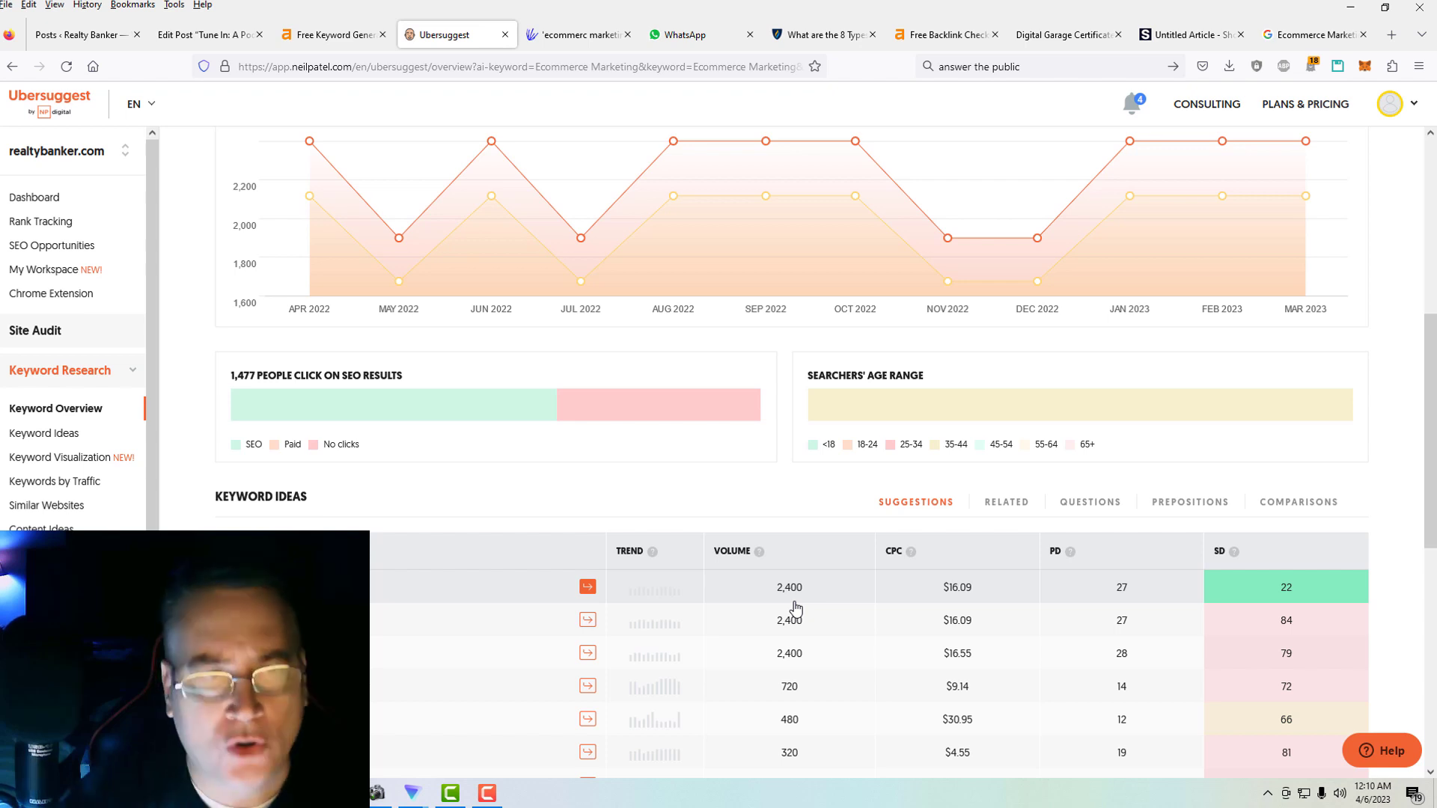
Return to the Ahrefs keyword generator, change the keyword to "Ecommerce Marketing", and generate ideas for the United States.
{"action": "left_click", "coordinate": [327, 38]}
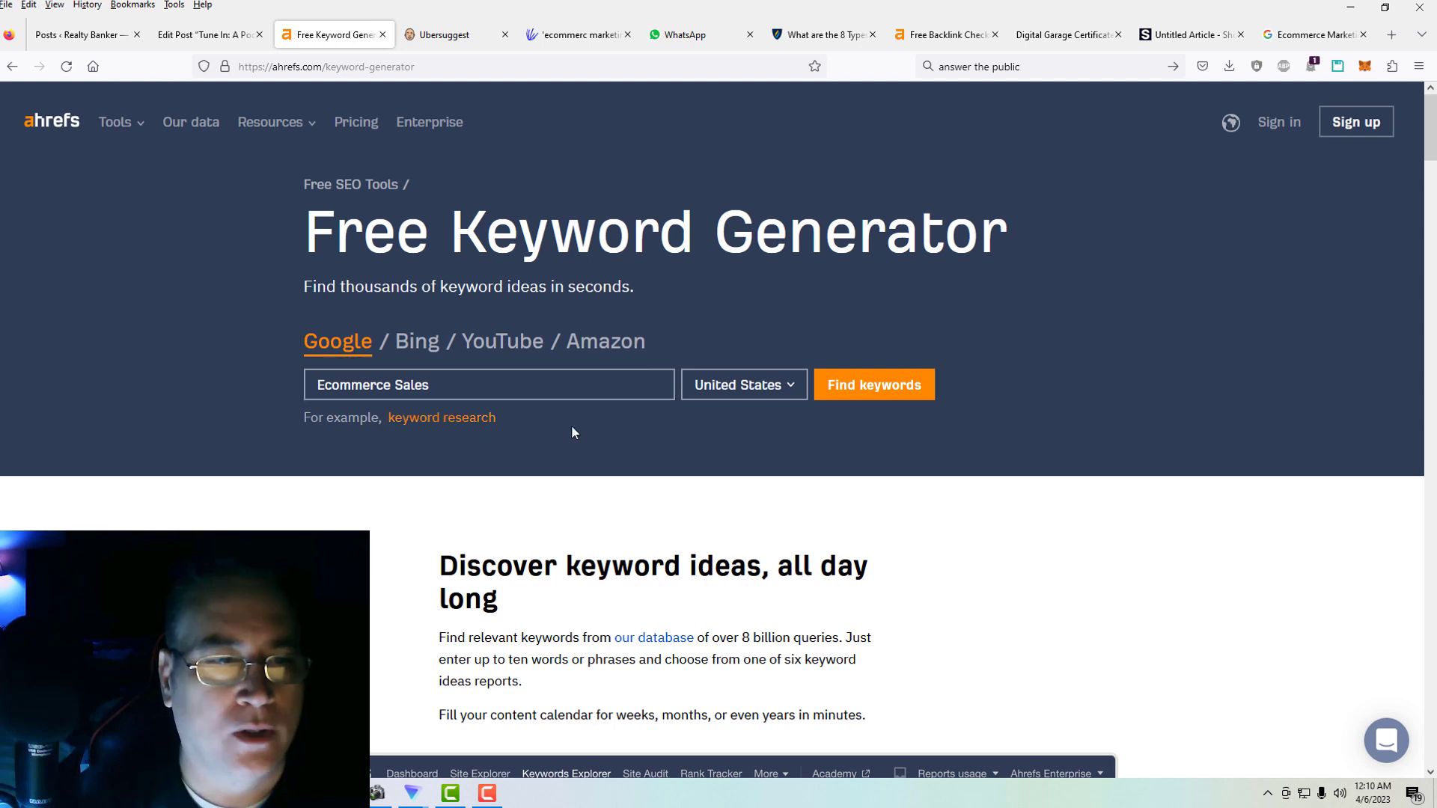
{"action": "left_click_drag", "start_coordinate": [392, 386], "coordinate": [481, 376]}
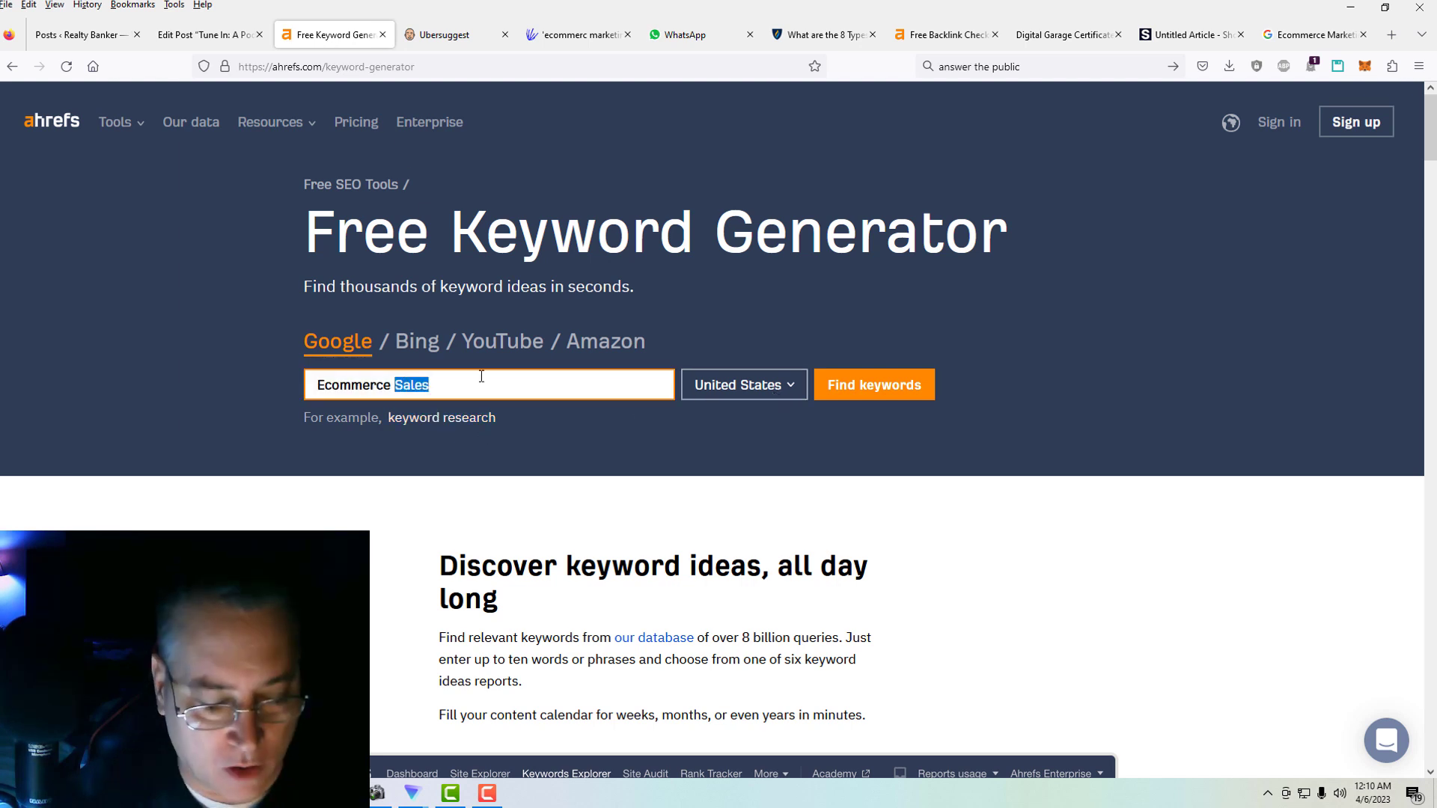
{"action": "type", "text": "Marketing"}
{"action": "key", "text": "Return"}
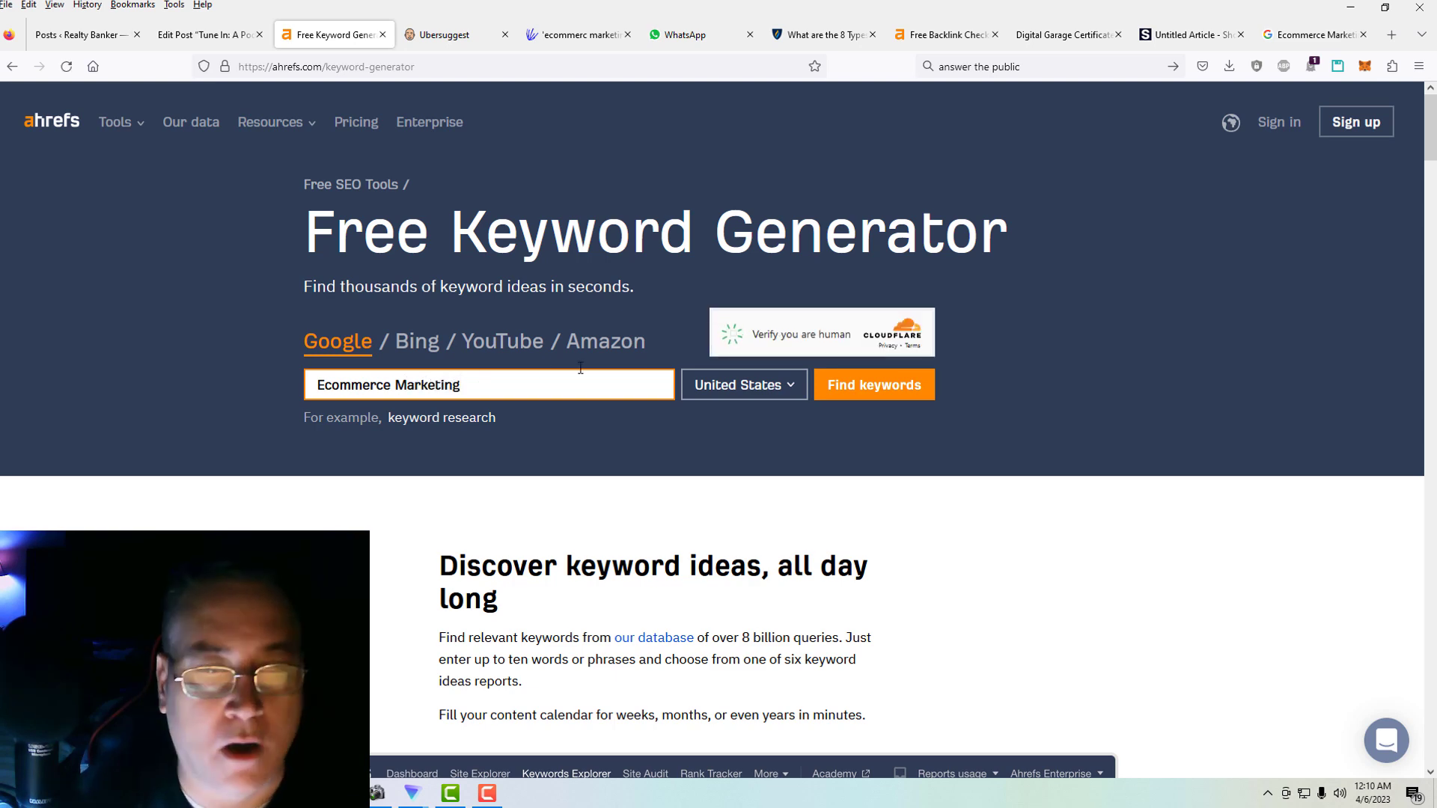
{"action": "left_click", "coordinate": [906, 395]}
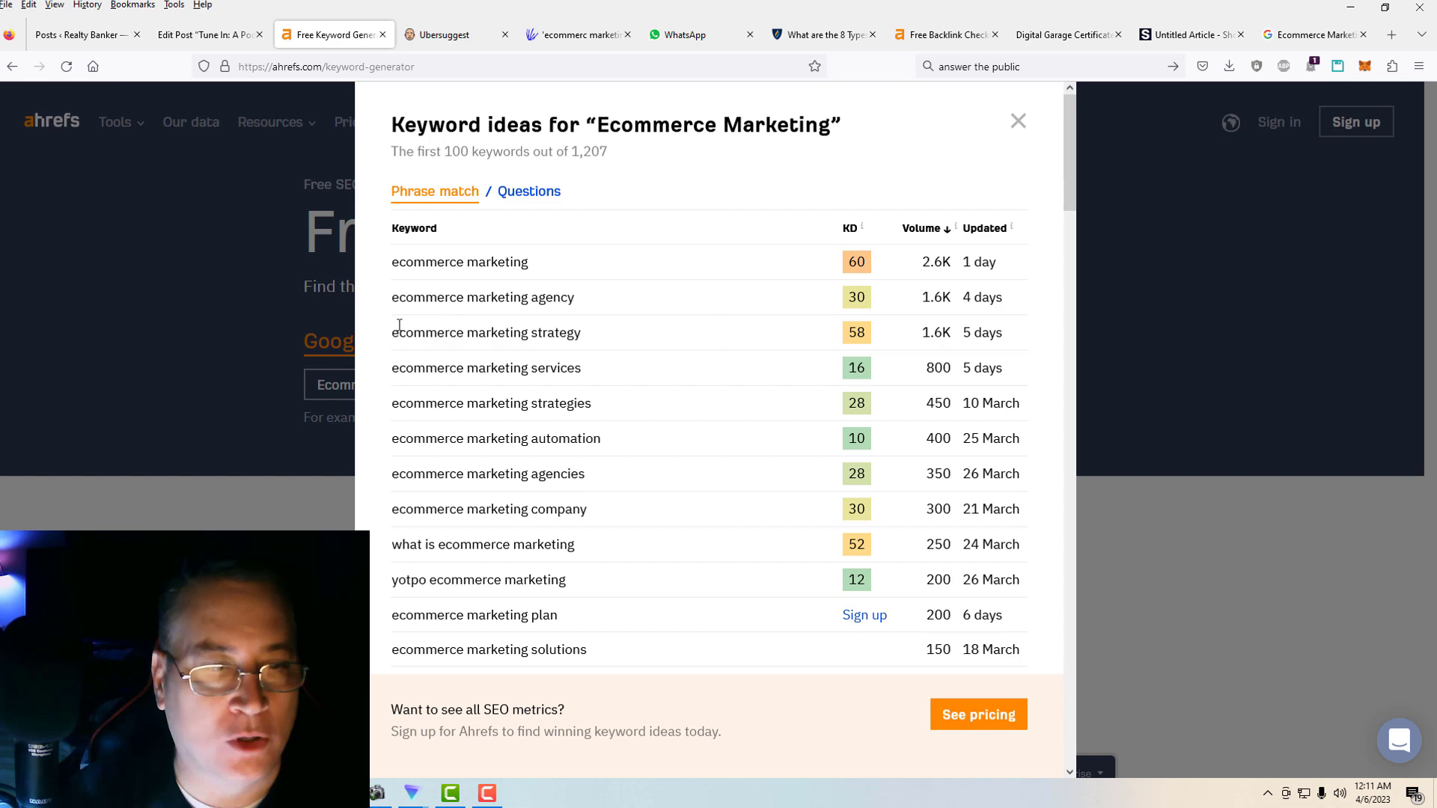
Copy the keyword "ecommerce marketing strategy" from the phrase match ideas and close the results.
{"action": "left_click_drag", "start_coordinate": [393, 336], "coordinate": [583, 342]}
{"action": "key", "text": "ctrl+c"}
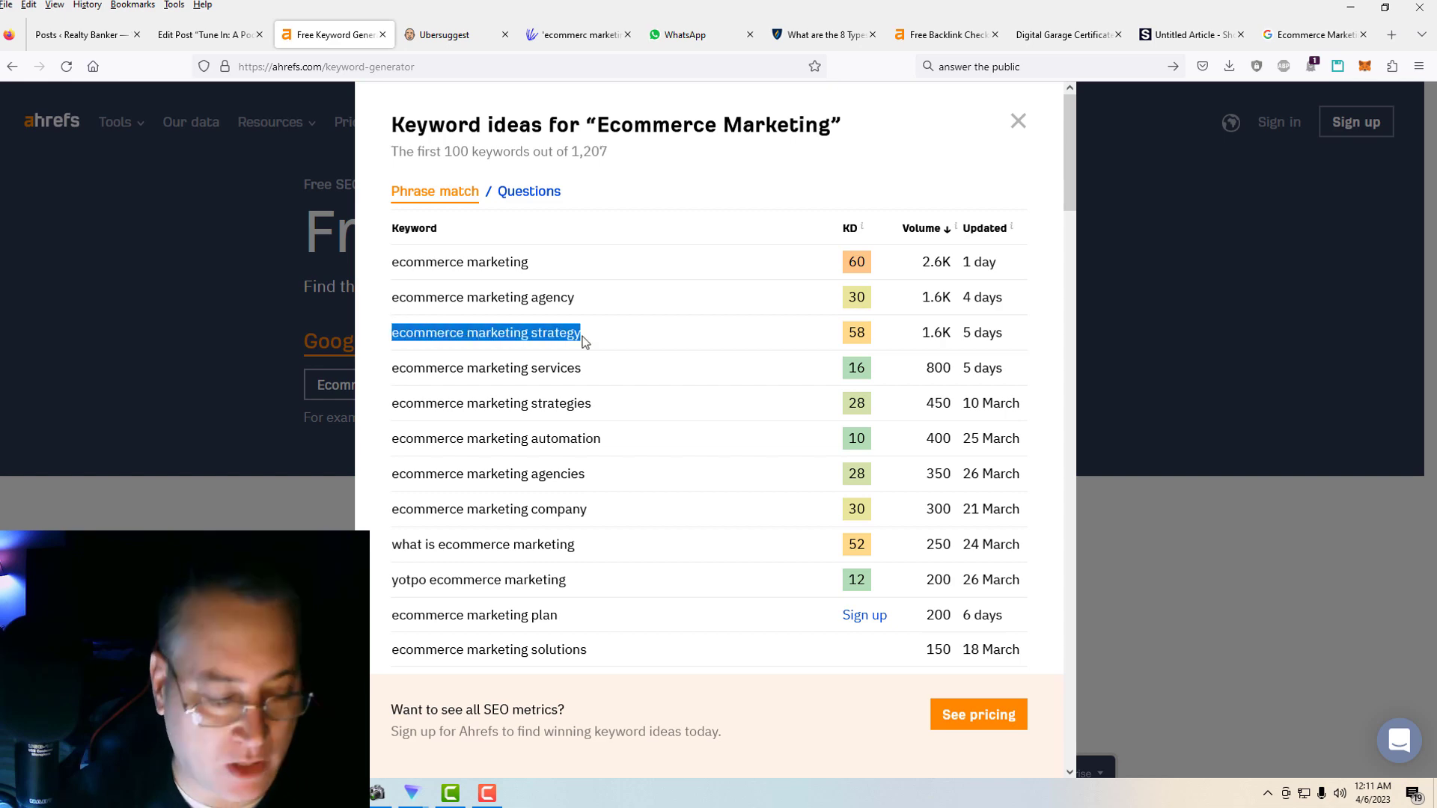
{"action": "left_click", "coordinate": [1018, 122]}
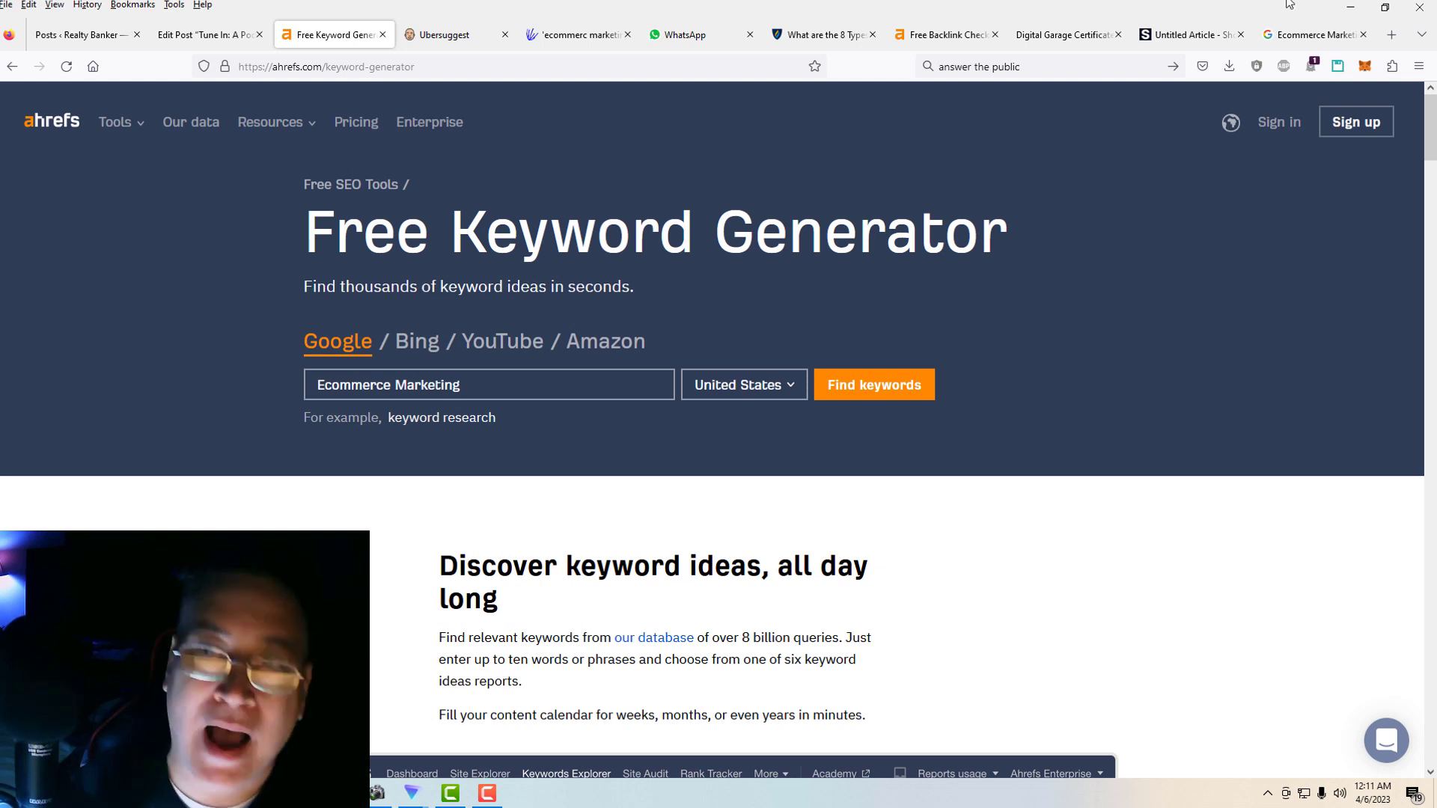
Switch to Shopia, start a new general article with "ecommerce marketing strategy" as description and keyword, and proceed to the title suggestions.
{"action": "left_click", "coordinate": [1187, 35]}
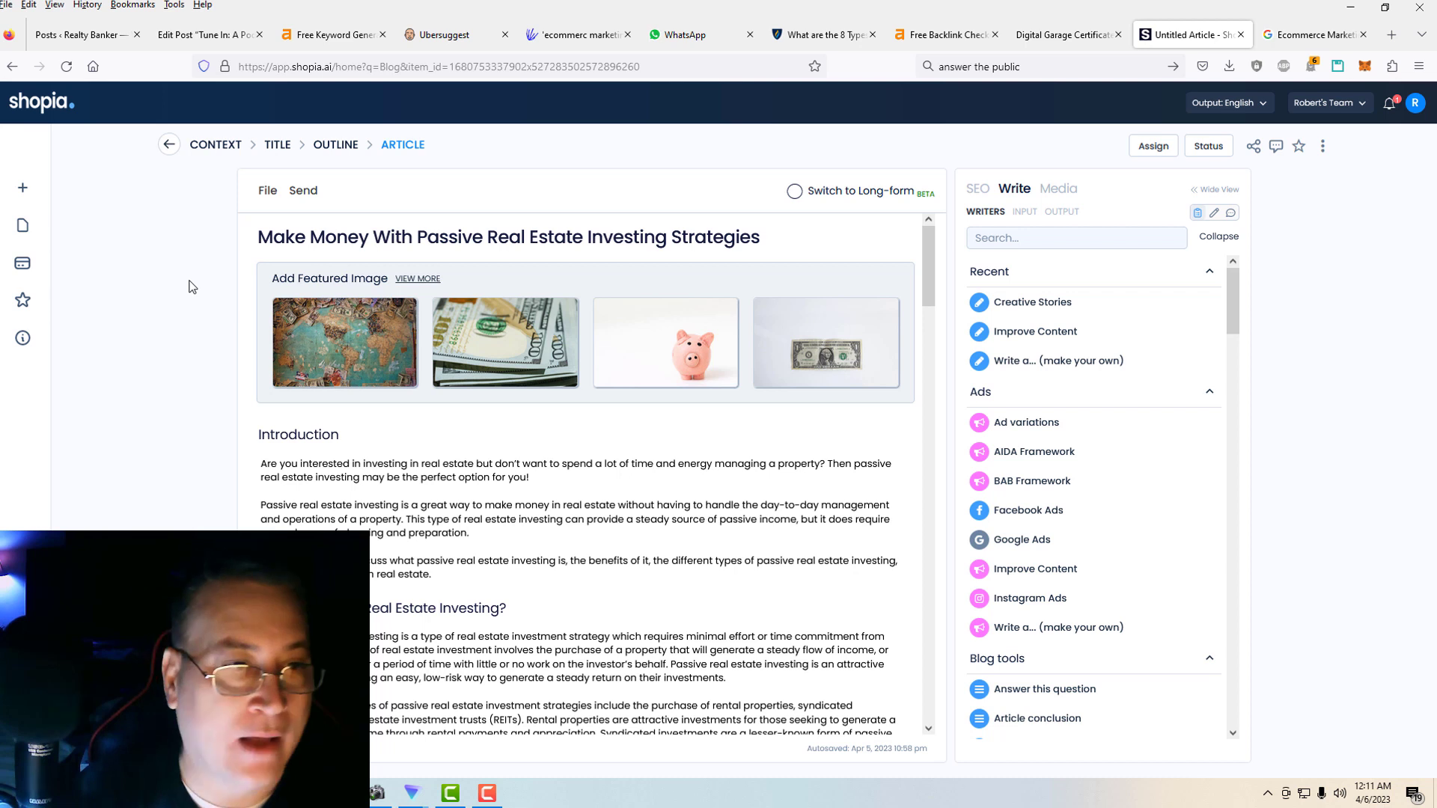
{"action": "left_click", "coordinate": [22, 192]}
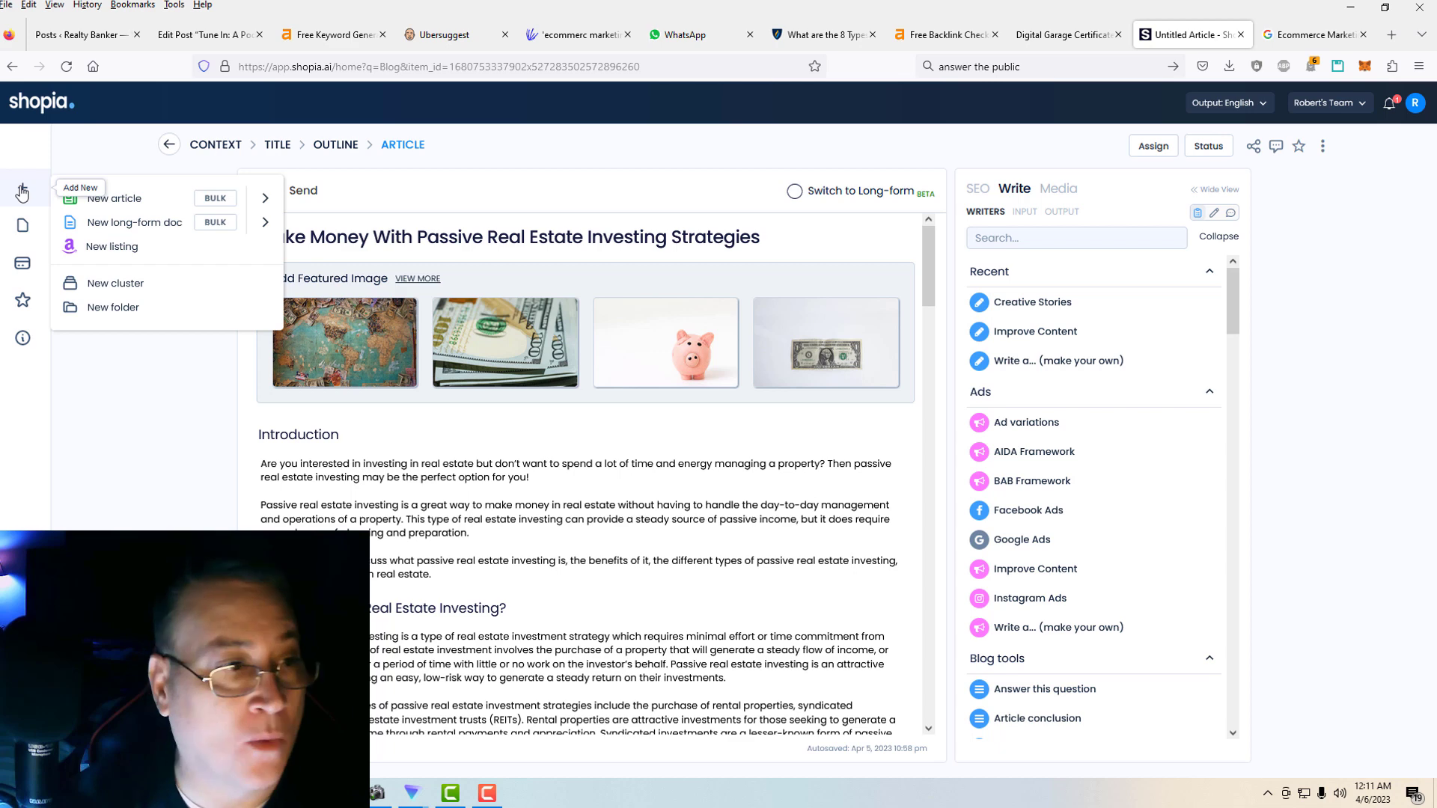
{"action": "left_click", "coordinate": [116, 204]}
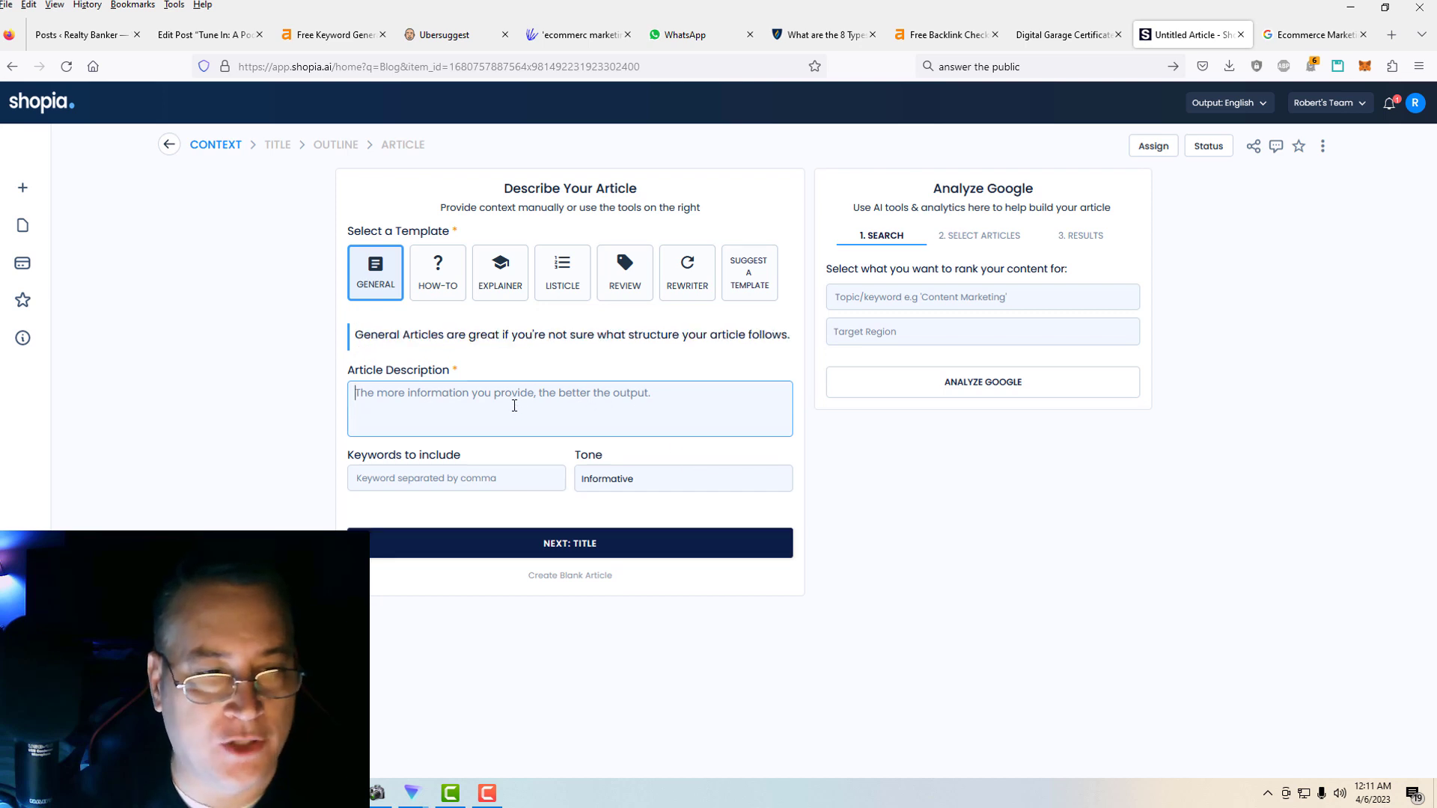
{"action": "key", "text": "ctrl+v"}
{"action": "left_click", "coordinate": [482, 477]}
{"action": "key", "text": "ctrl+v"}
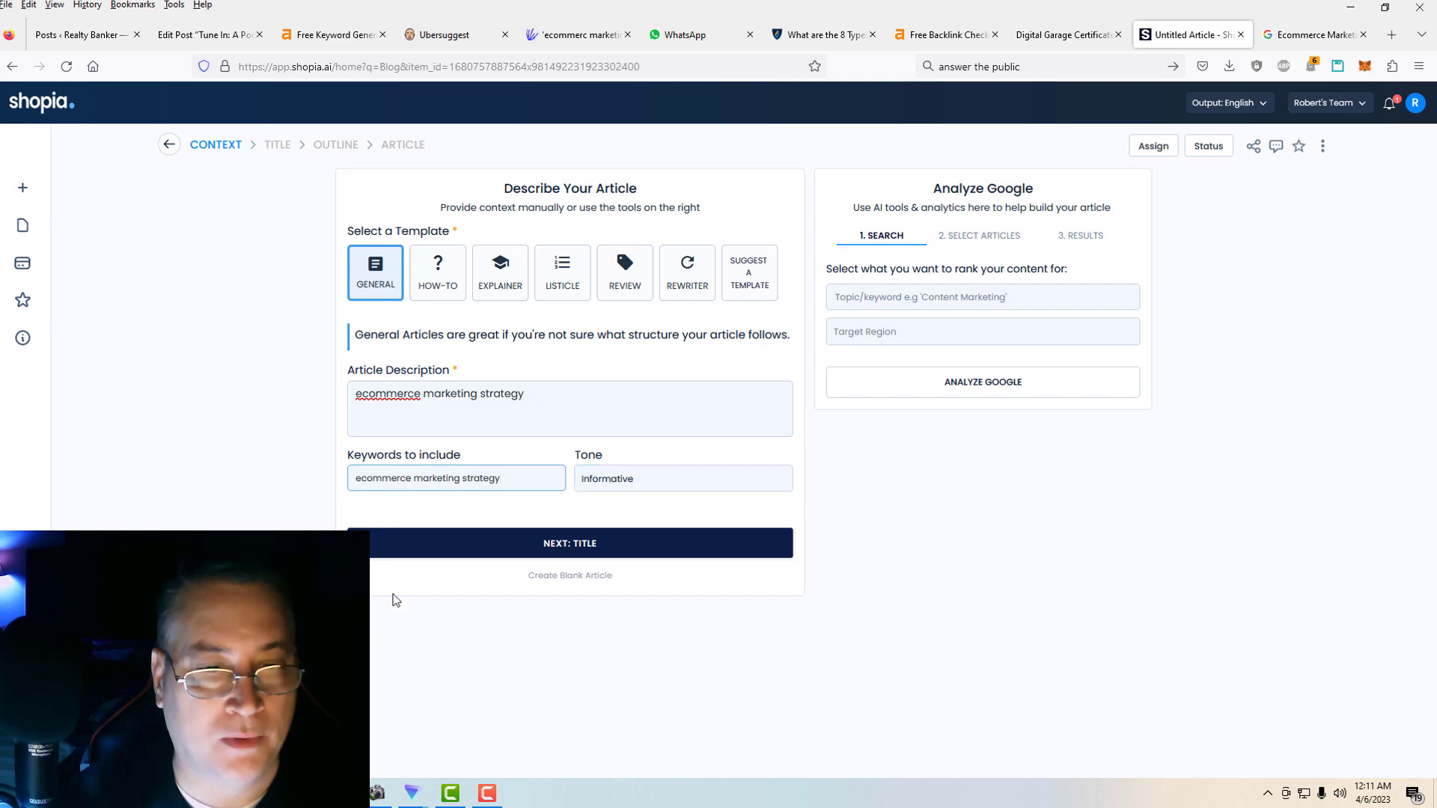
{"action": "left_click", "coordinate": [522, 554]}
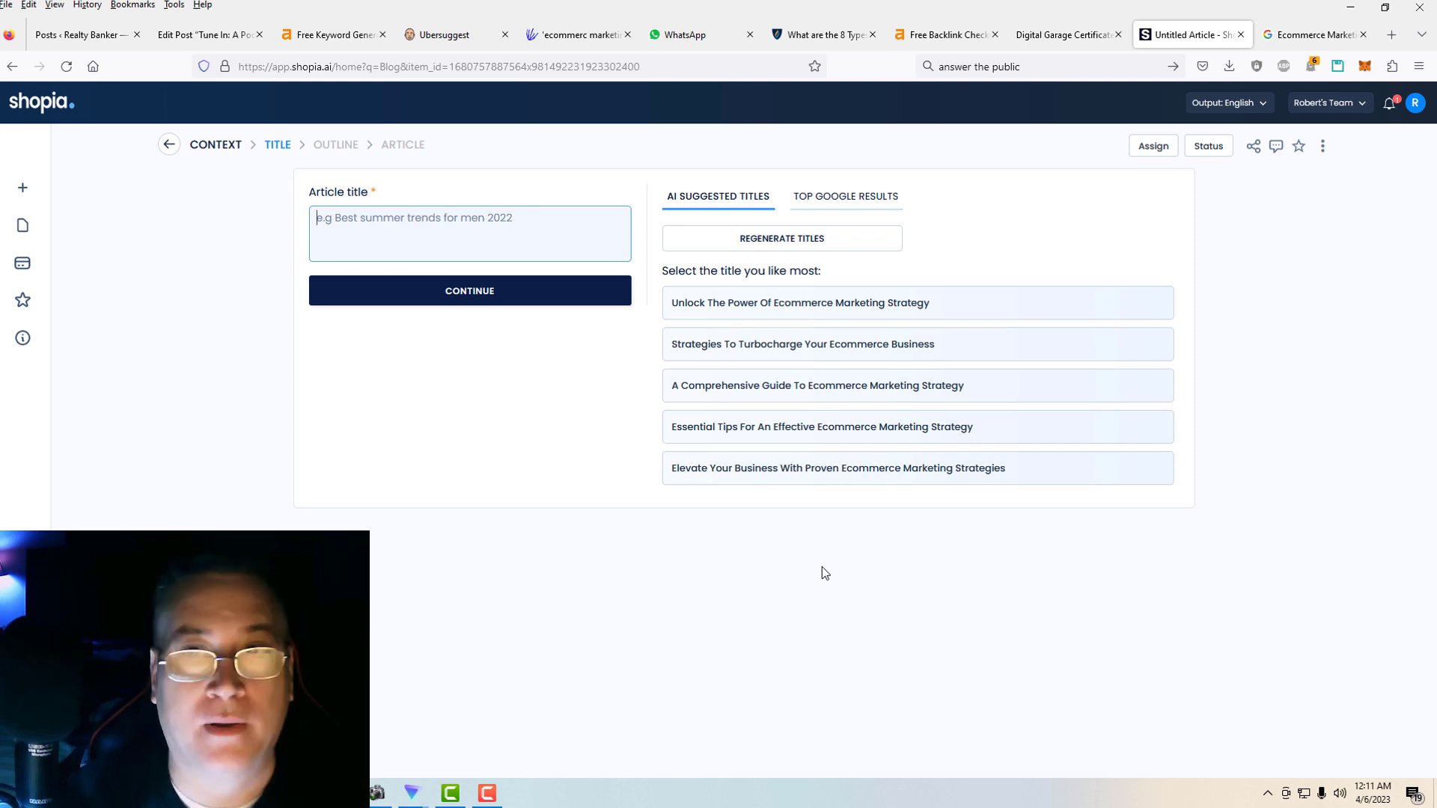
Switch back to Ahrefs, rerun the "Ecommerce Marketing" keyword search, and complete the human verification to review the ideas.
{"action": "left_click", "coordinate": [313, 39]}
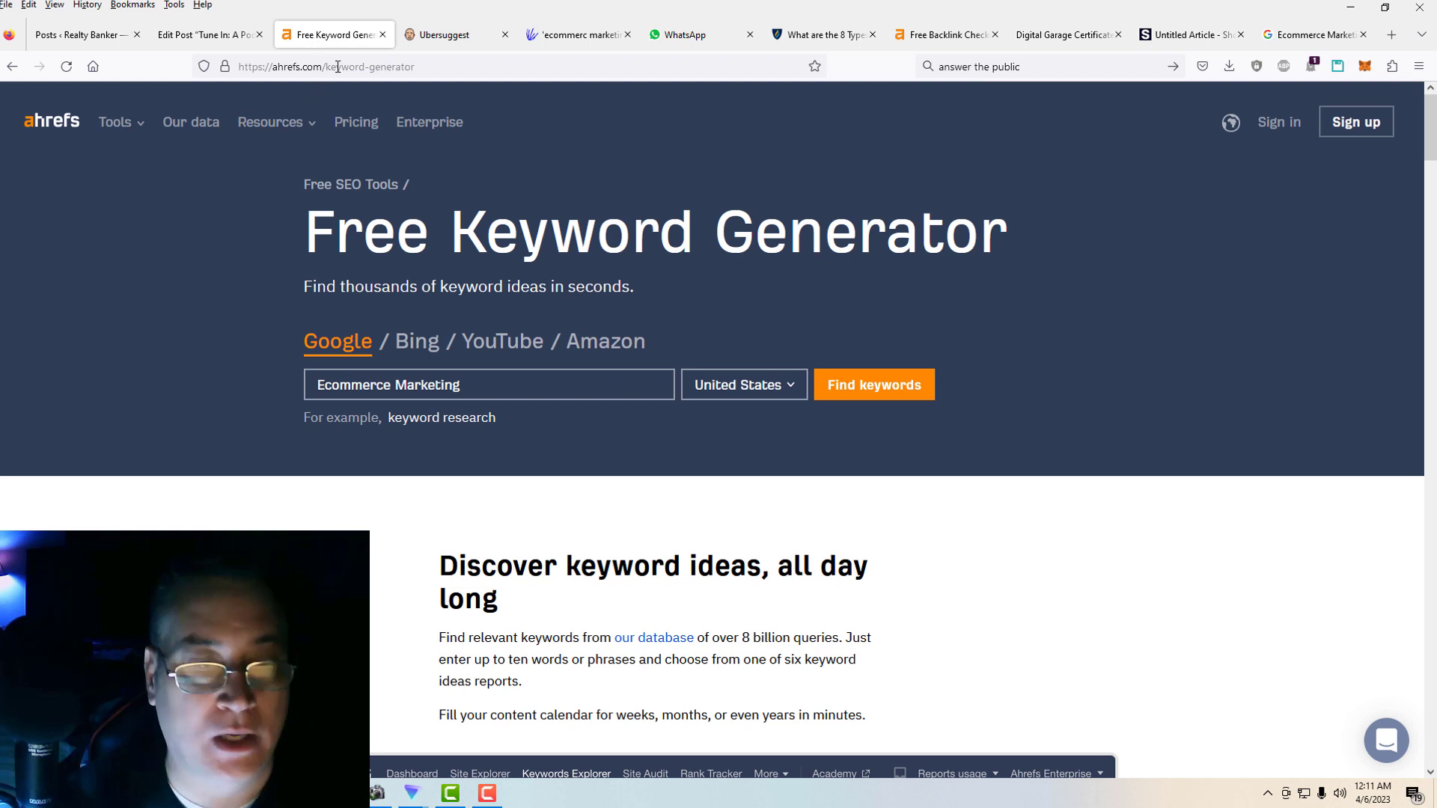
{"action": "left_click", "coordinate": [871, 396]}
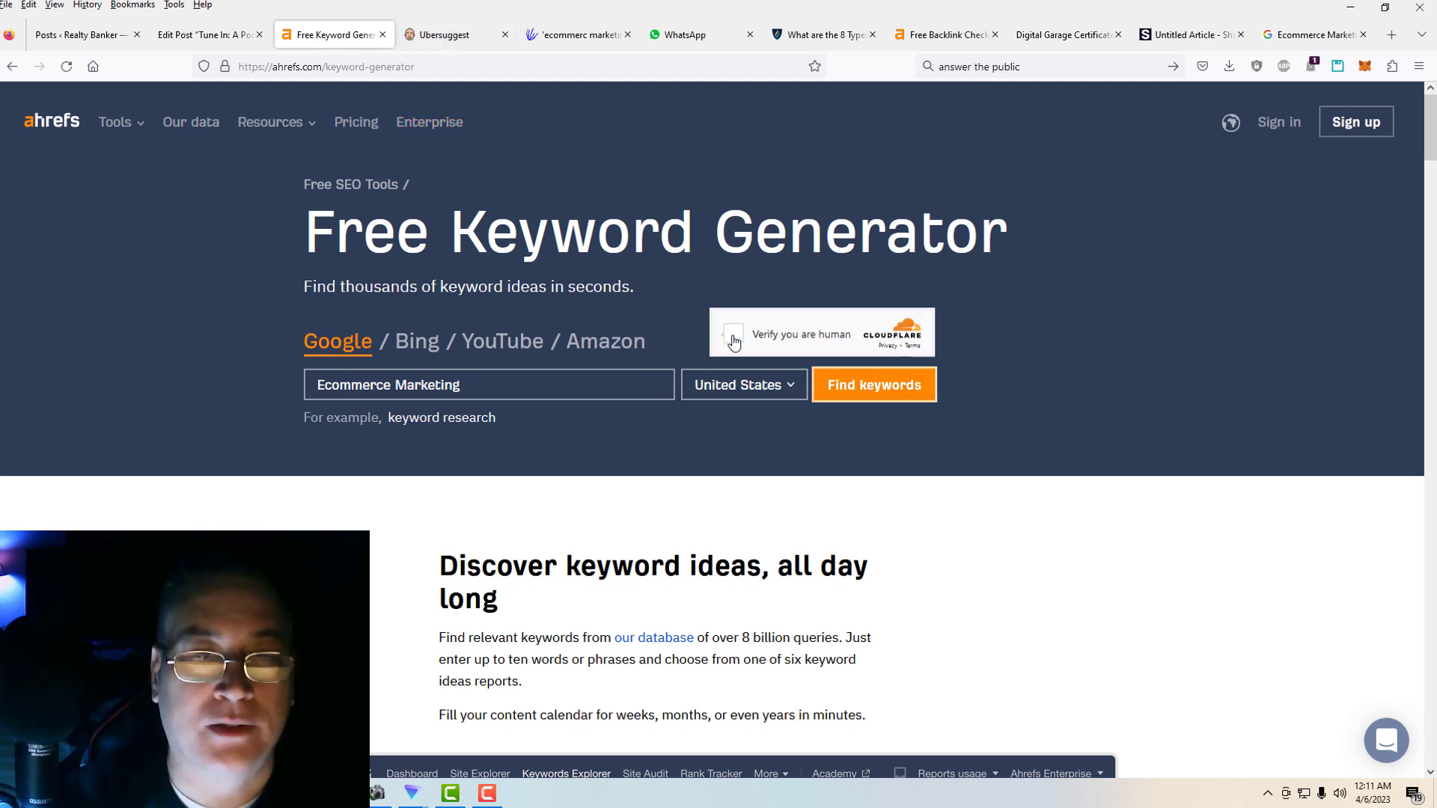
{"action": "left_click", "coordinate": [733, 338]}
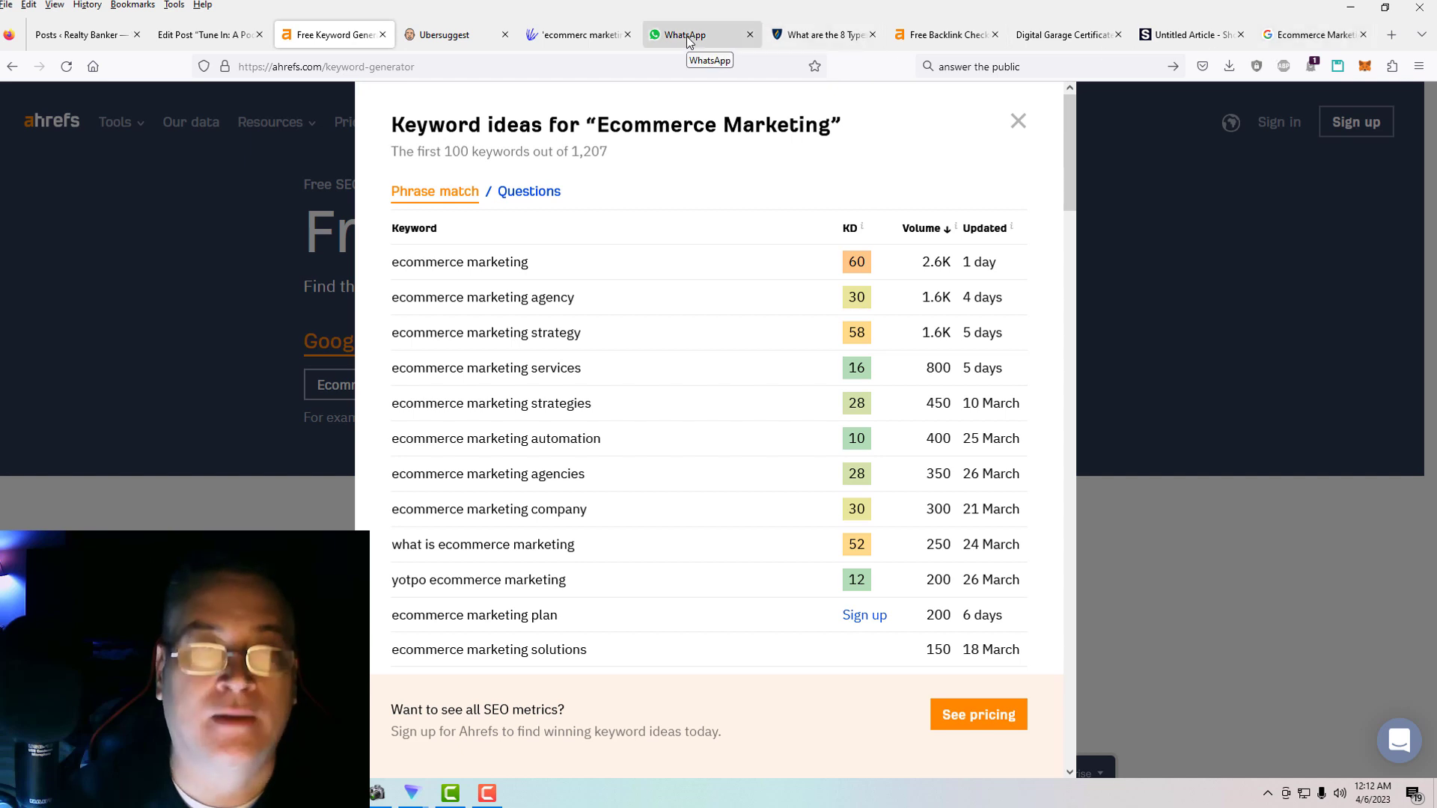
Return to Shopia, choose the suggested title "Unlock The Power Of Ecommerce Marketing Strategy", and continue to the outline.
{"action": "left_click", "coordinate": [1186, 35]}
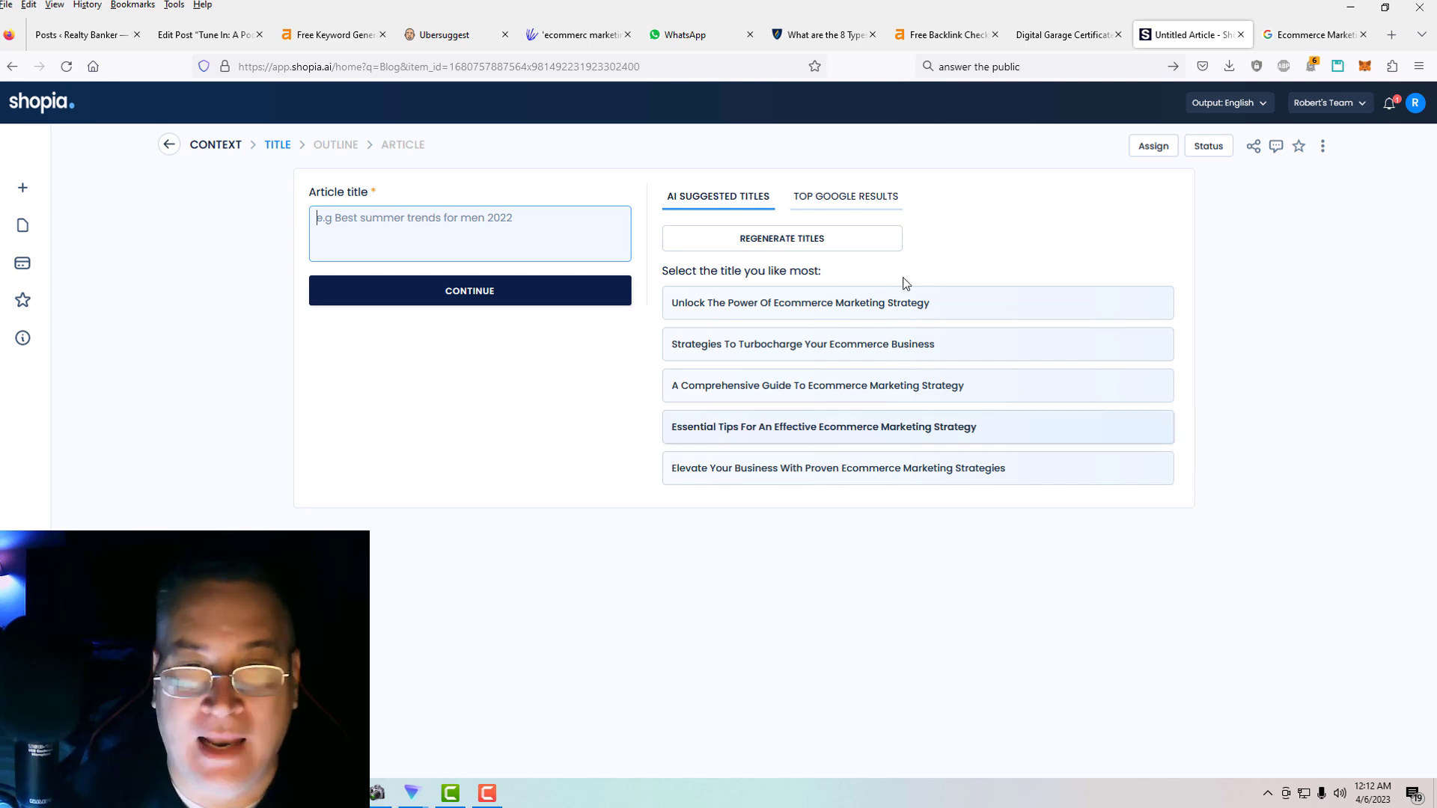
{"action": "left_click", "coordinate": [809, 305]}
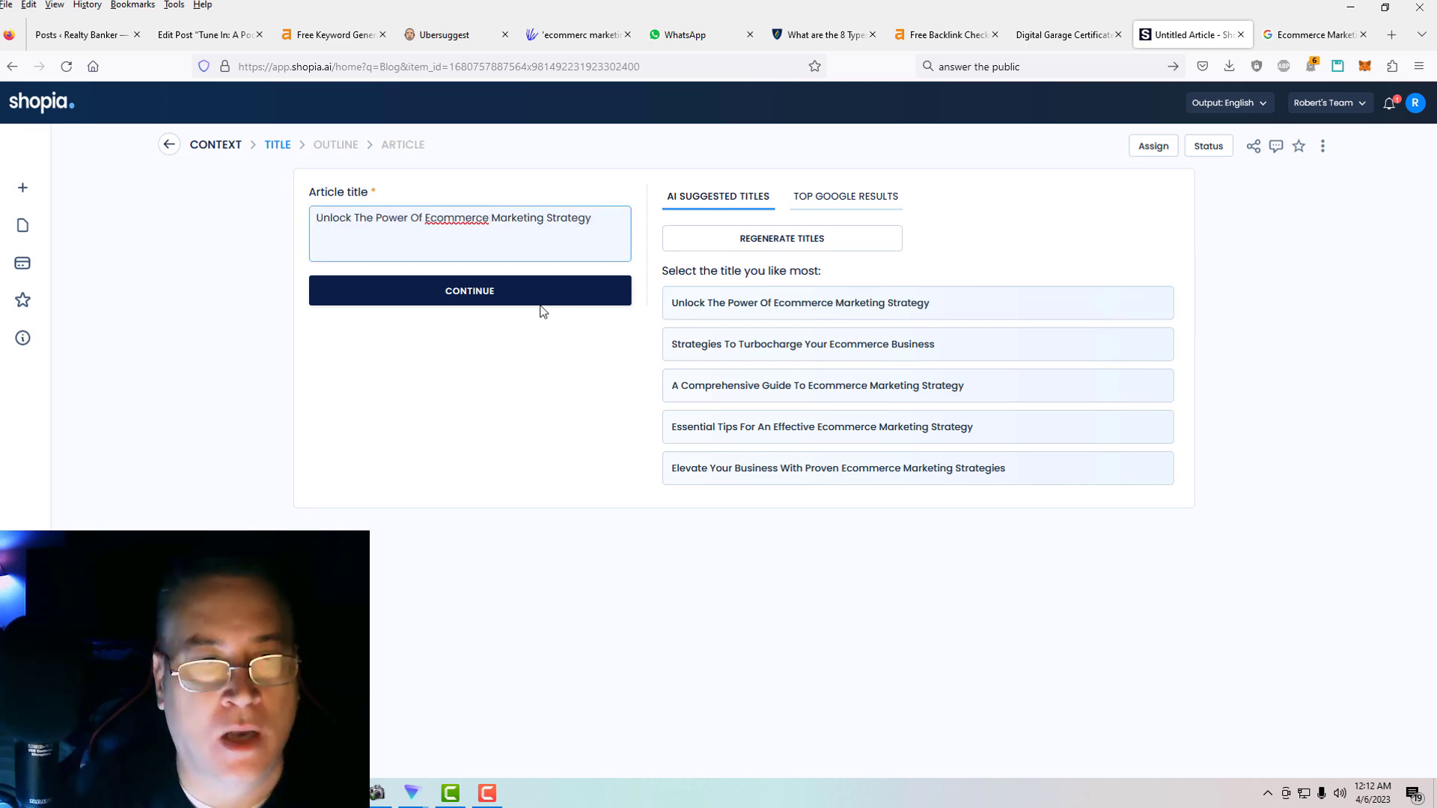
{"action": "left_click", "coordinate": [472, 296]}
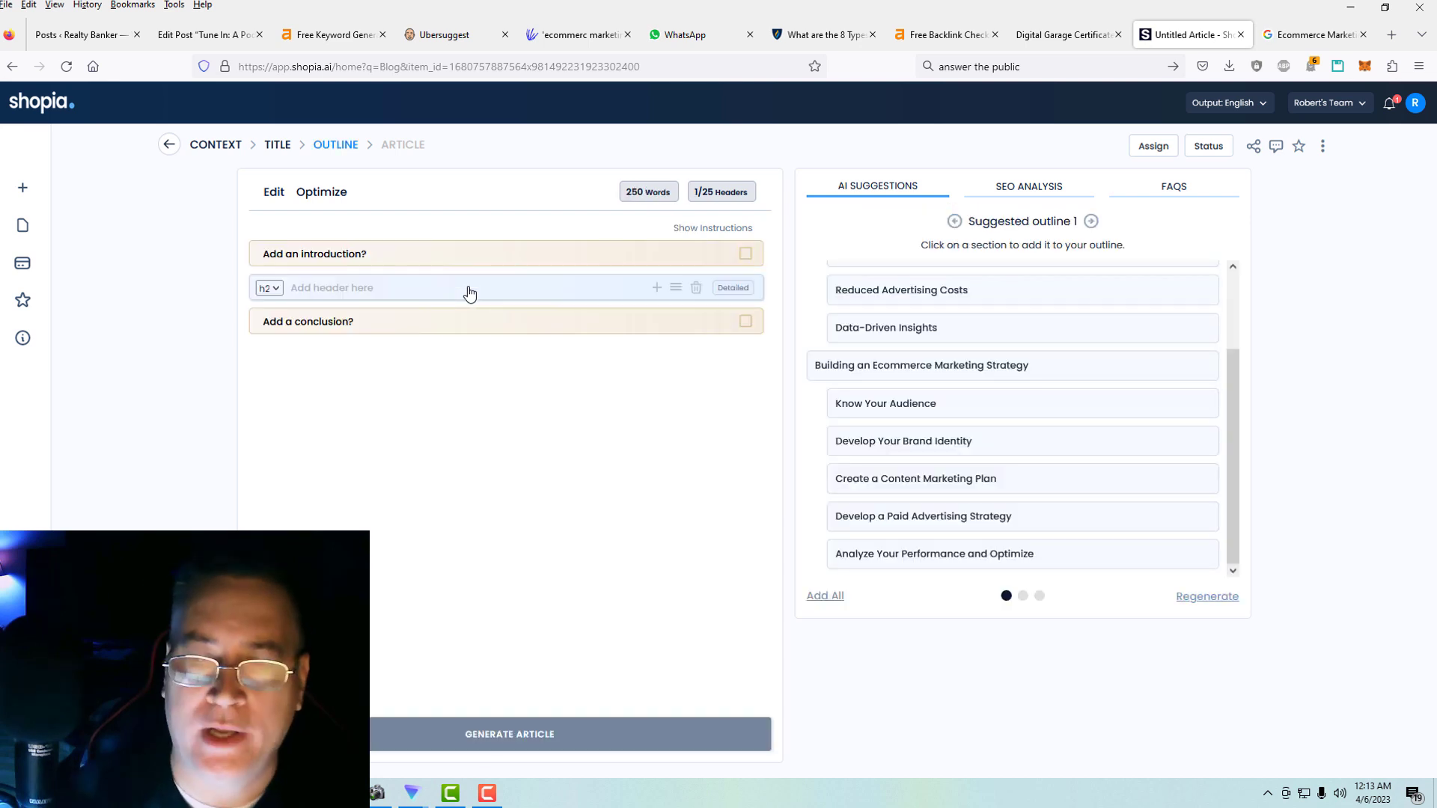
Compare the sections of the three AI-suggested outlines for the article.
{"action": "left_click", "coordinate": [1023, 596]}
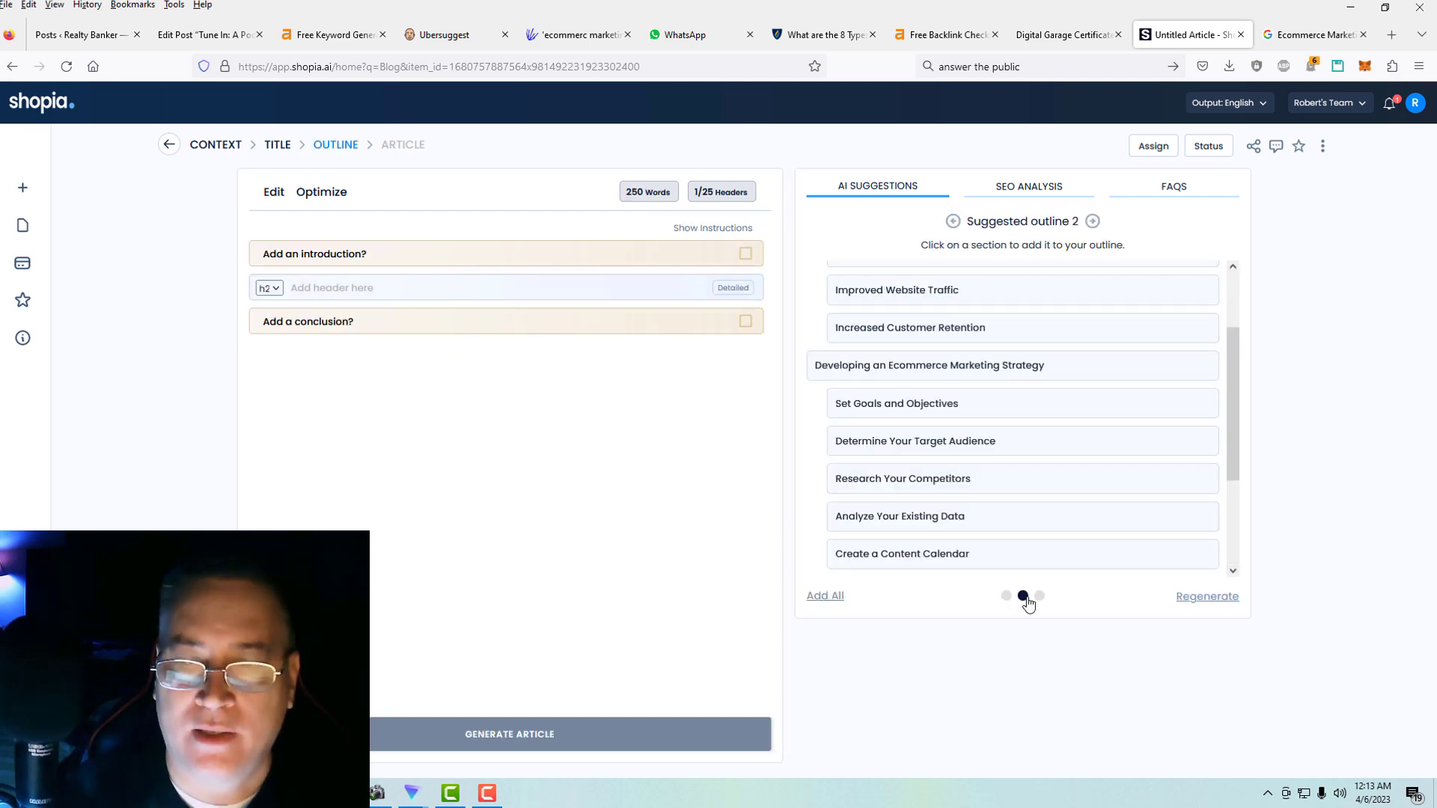
{"action": "left_click", "coordinate": [1037, 596]}
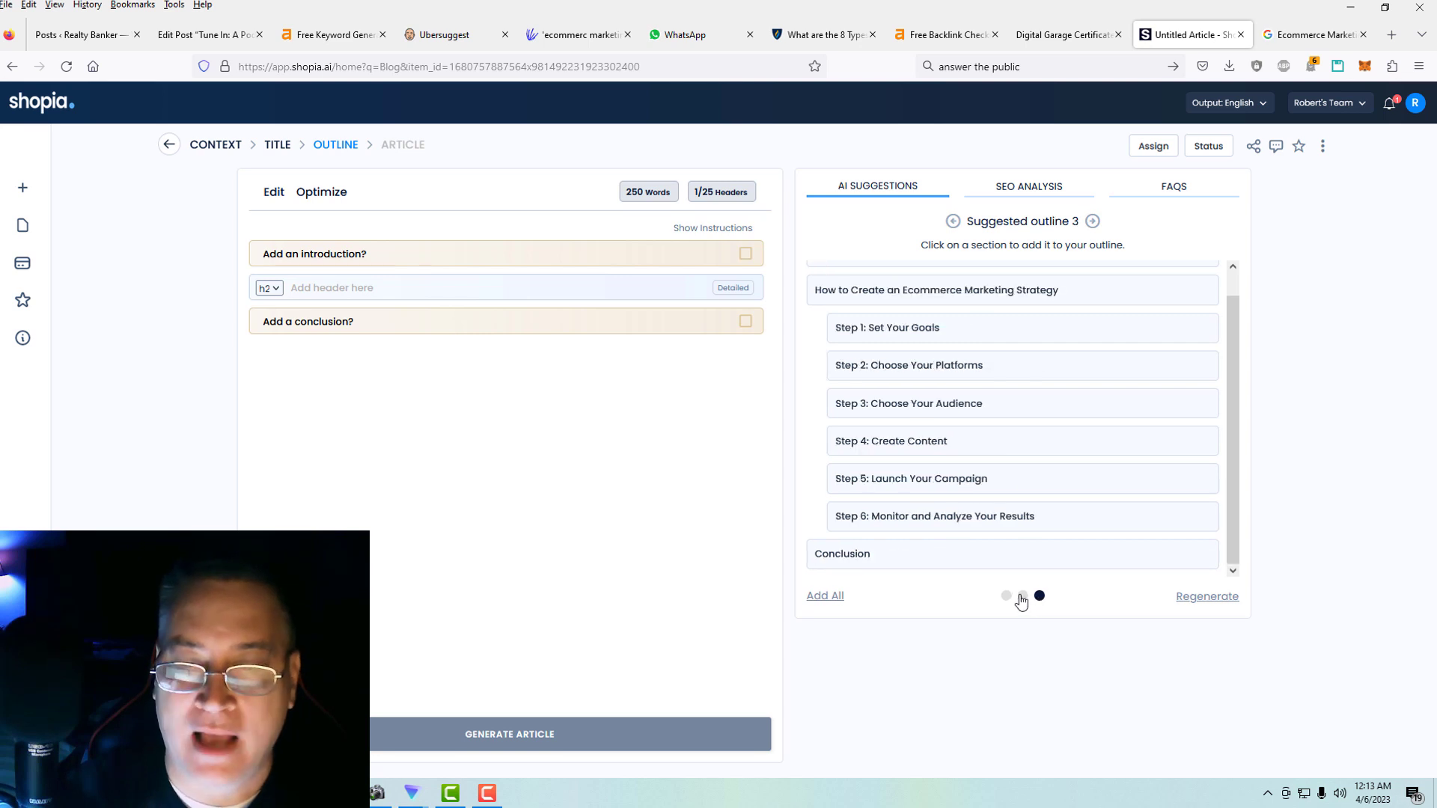
{"action": "left_click", "coordinate": [1022, 596]}
{"action": "left_click", "coordinate": [1005, 597]}
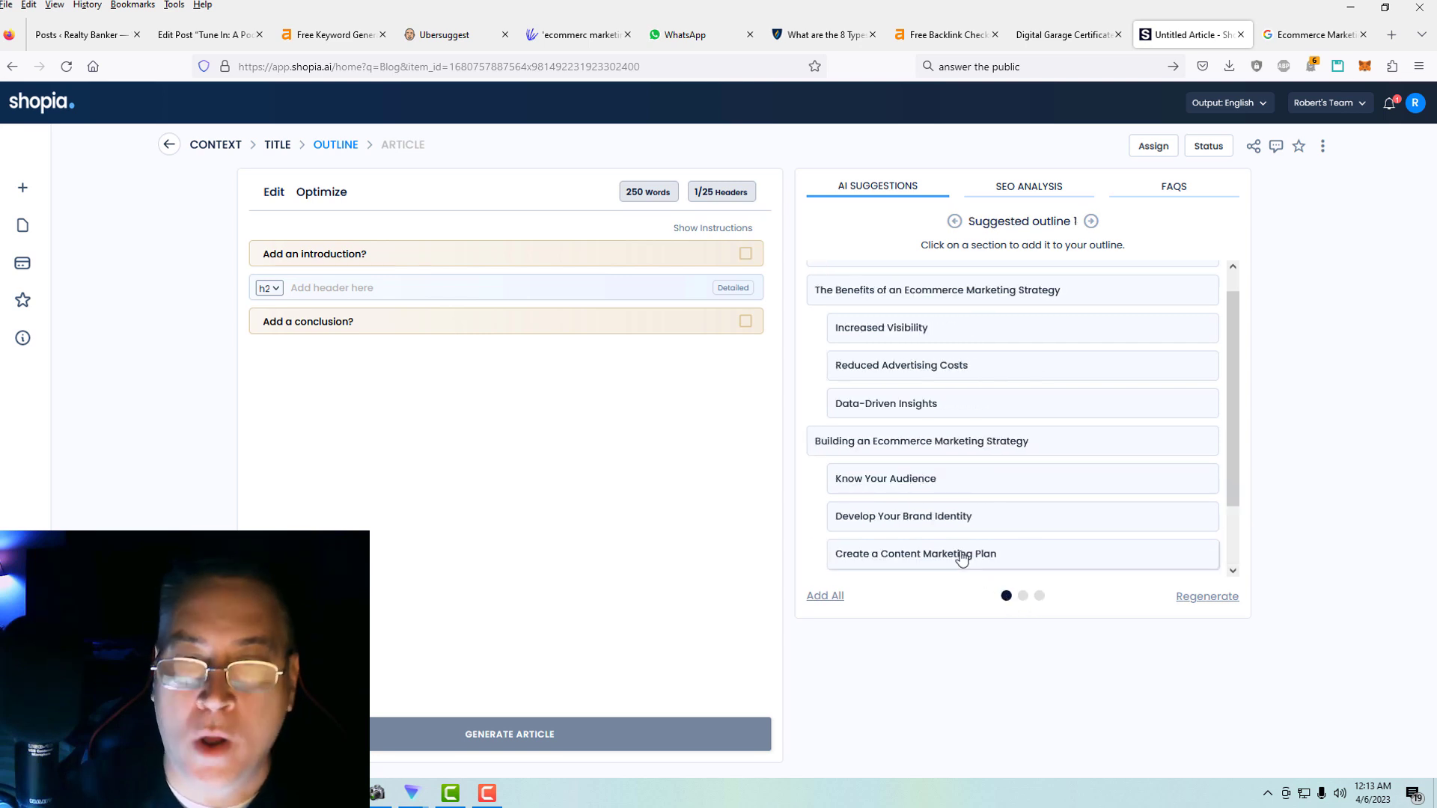
{"action": "scroll", "coordinate": [1000, 407], "scroll_direction": "down", "scroll_amount": 2}
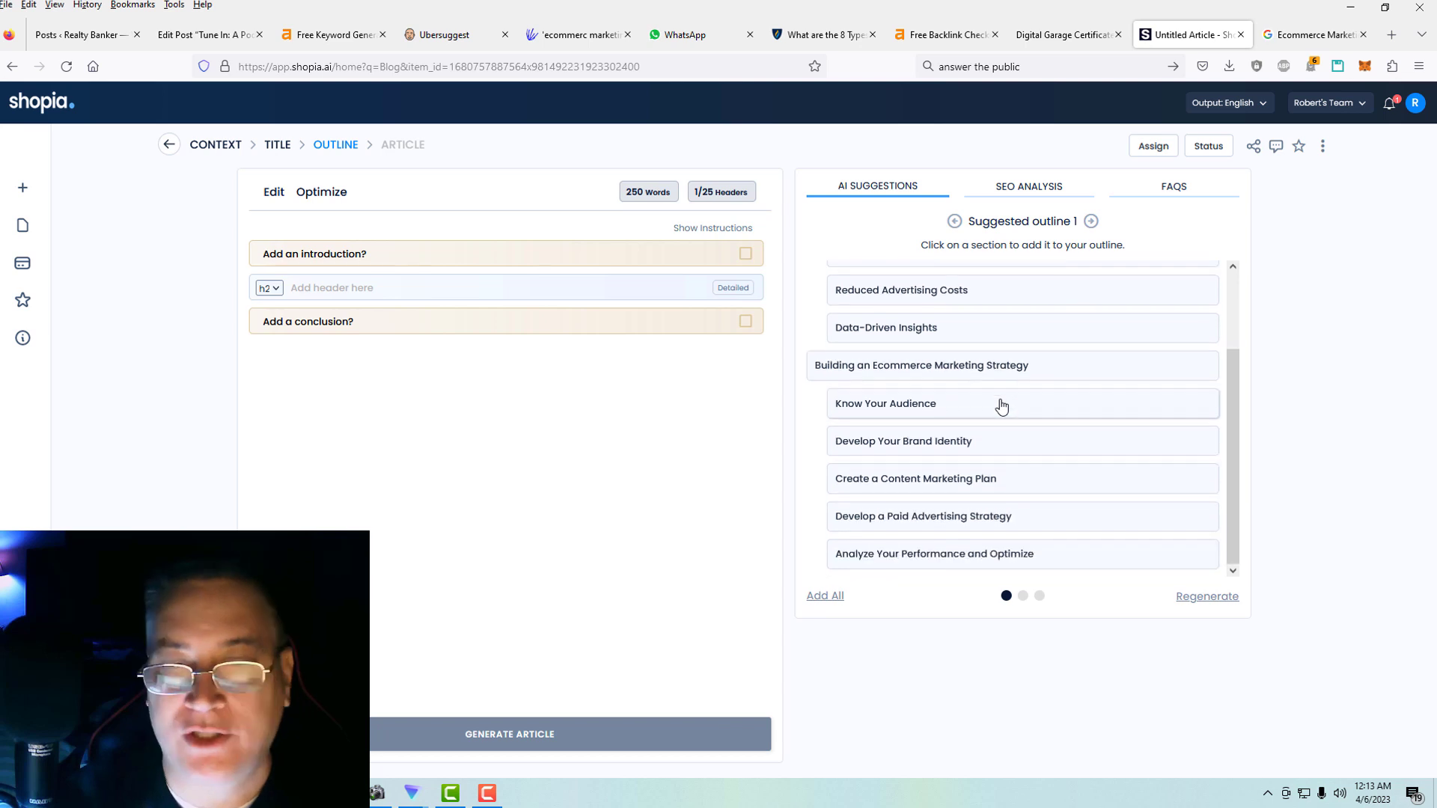
{"action": "scroll", "coordinate": [1001, 407], "scroll_direction": "up", "scroll_amount": 3}
{"action": "left_click", "coordinate": [1022, 596]}
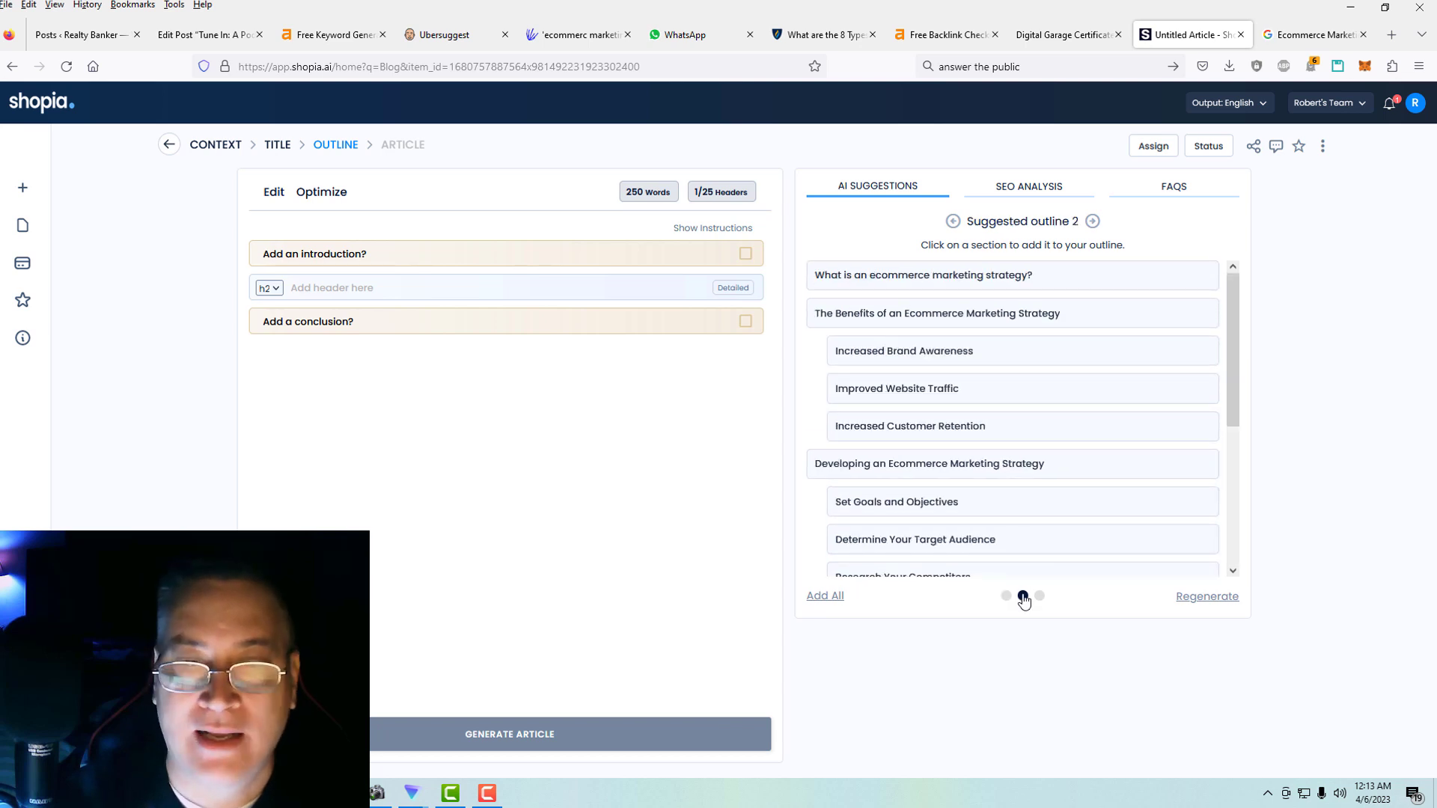
{"action": "scroll", "coordinate": [1026, 549], "scroll_direction": "down", "scroll_amount": 3}
{"action": "scroll", "coordinate": [1027, 549], "scroll_direction": "up", "scroll_amount": 5}
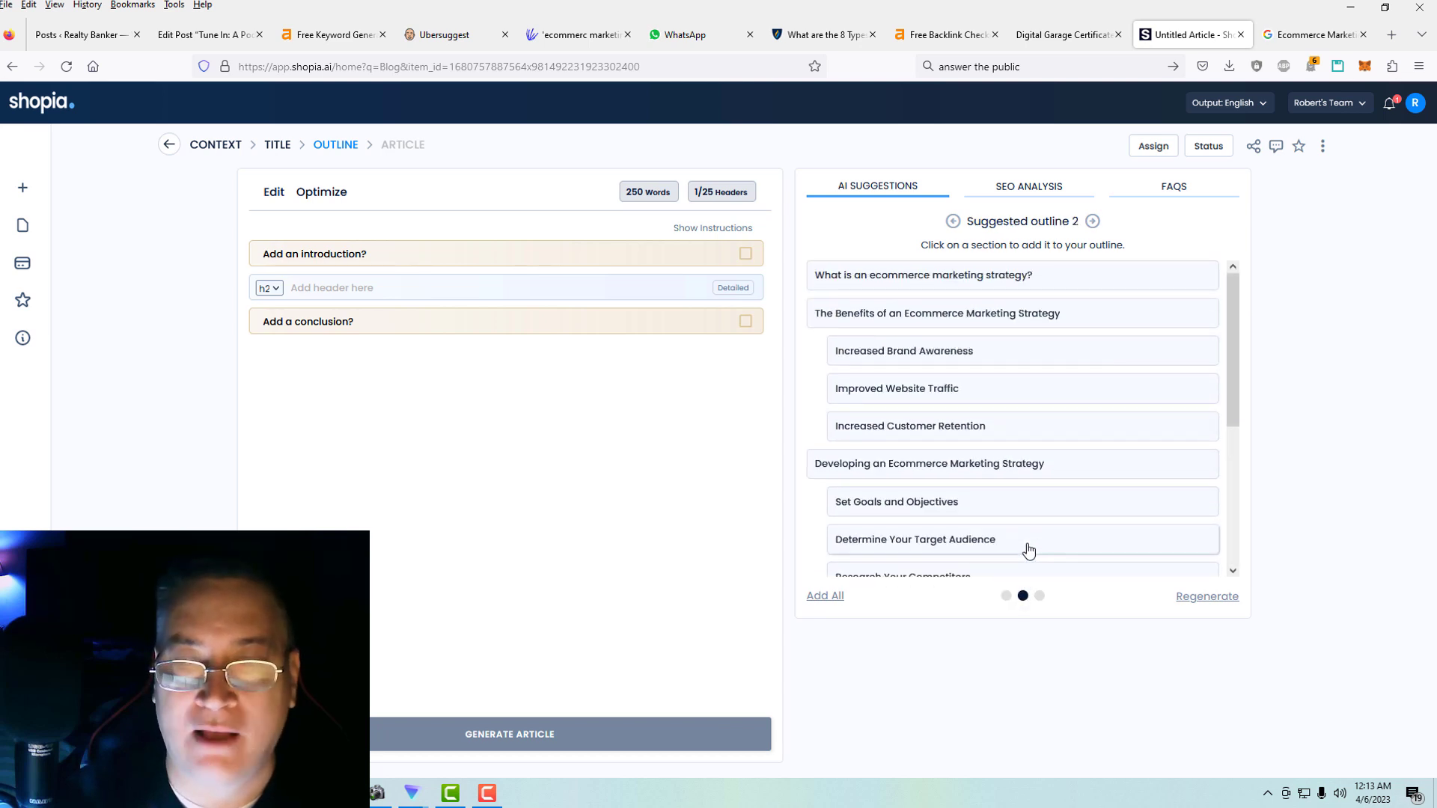
{"action": "left_click", "coordinate": [1040, 596]}
{"action": "scroll", "coordinate": [1052, 487], "scroll_direction": "down", "scroll_amount": 1}
{"action": "scroll", "coordinate": [1052, 487], "scroll_direction": "up", "scroll_amount": 2}
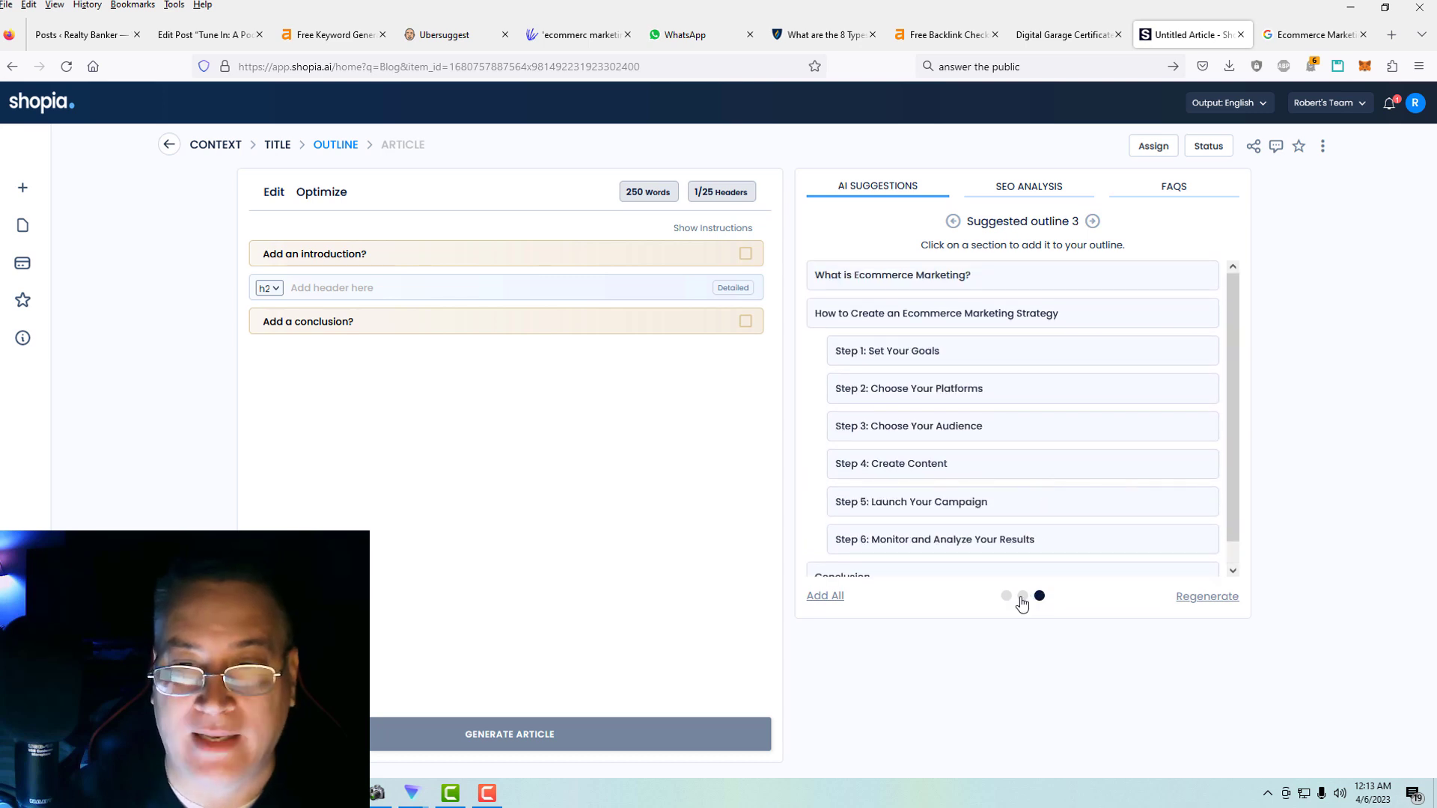
Compare suggested outlines 1 and 2 again and settle on outline 2 for the article.
{"action": "left_click", "coordinate": [1022, 596]}
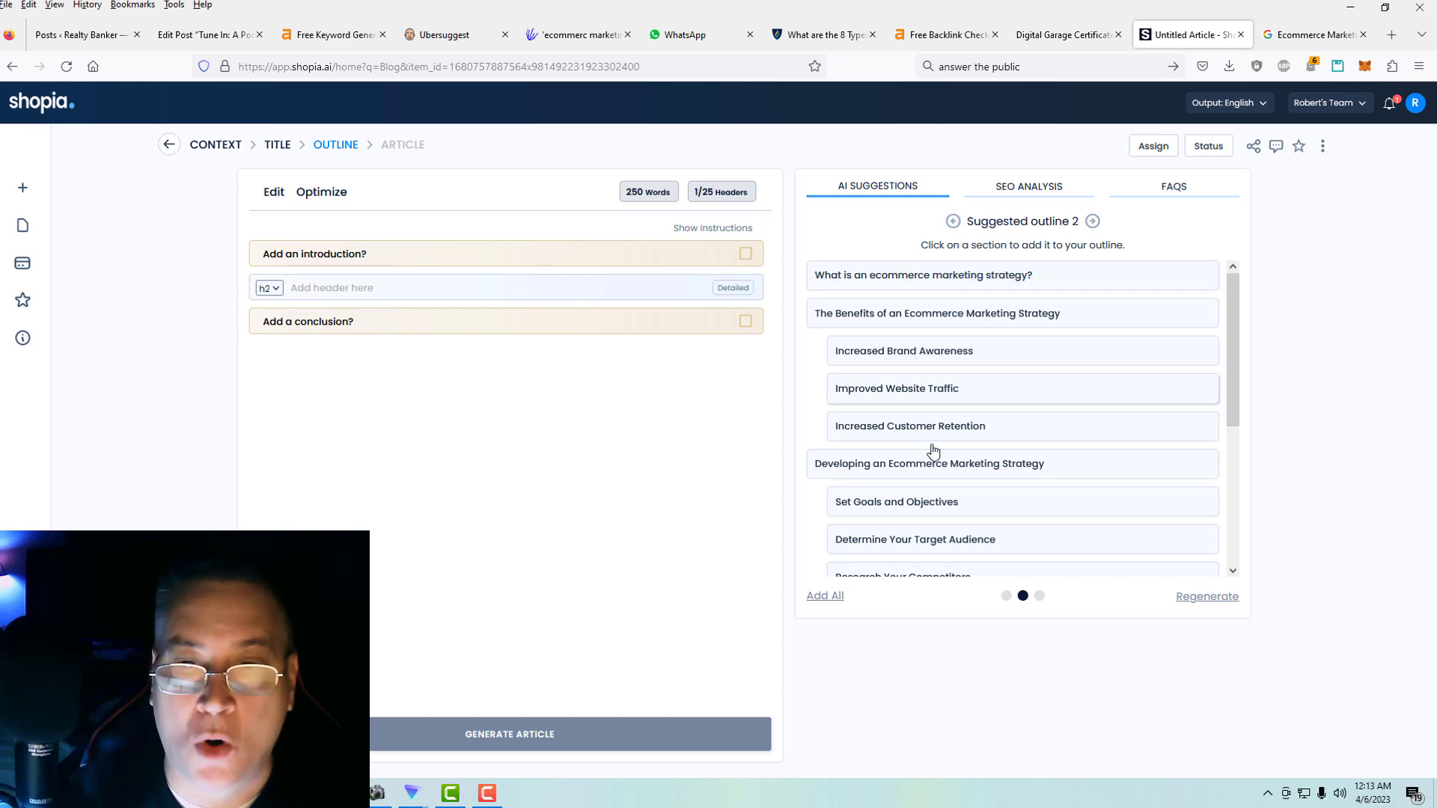
{"action": "left_click", "coordinate": [1005, 595]}
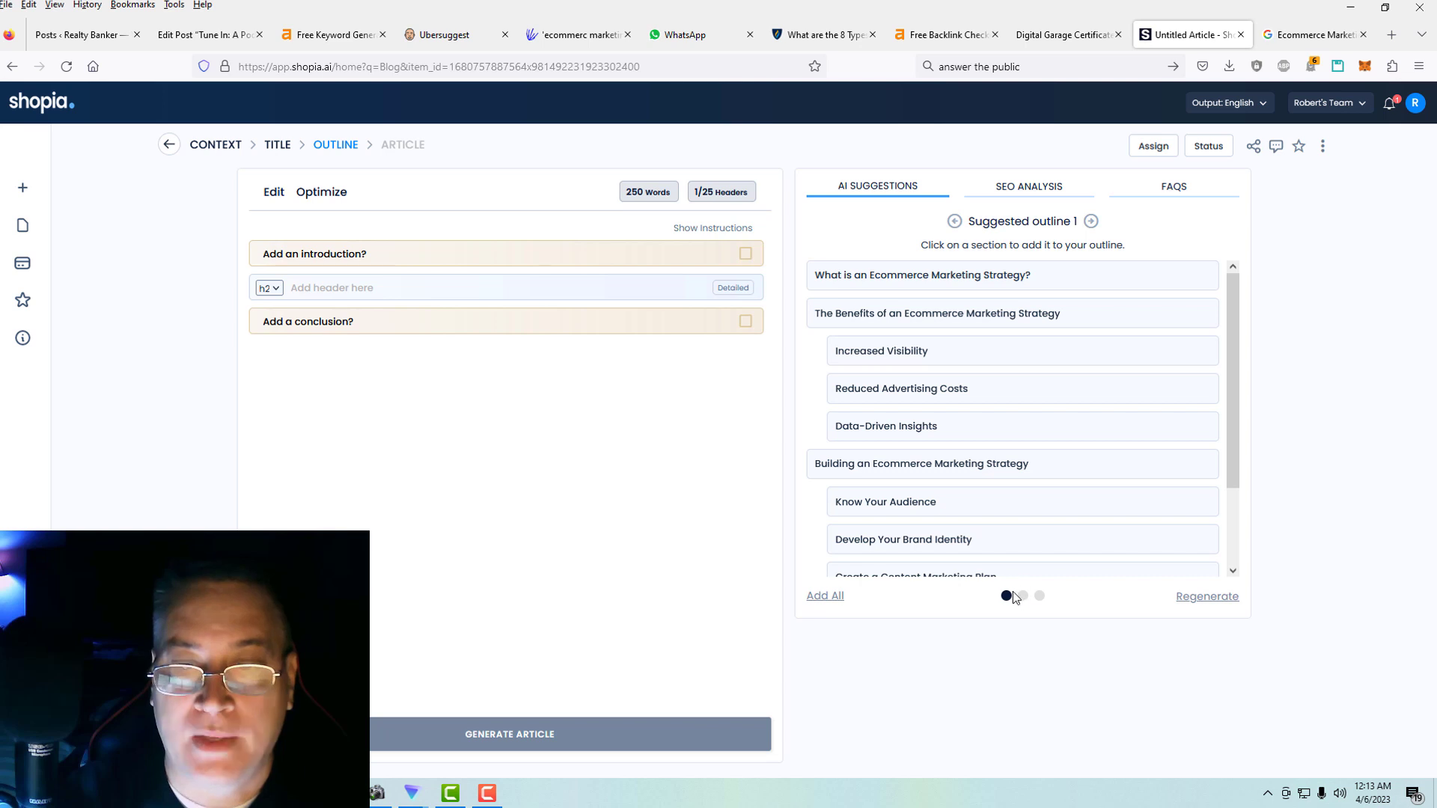
{"action": "left_click", "coordinate": [1023, 597]}
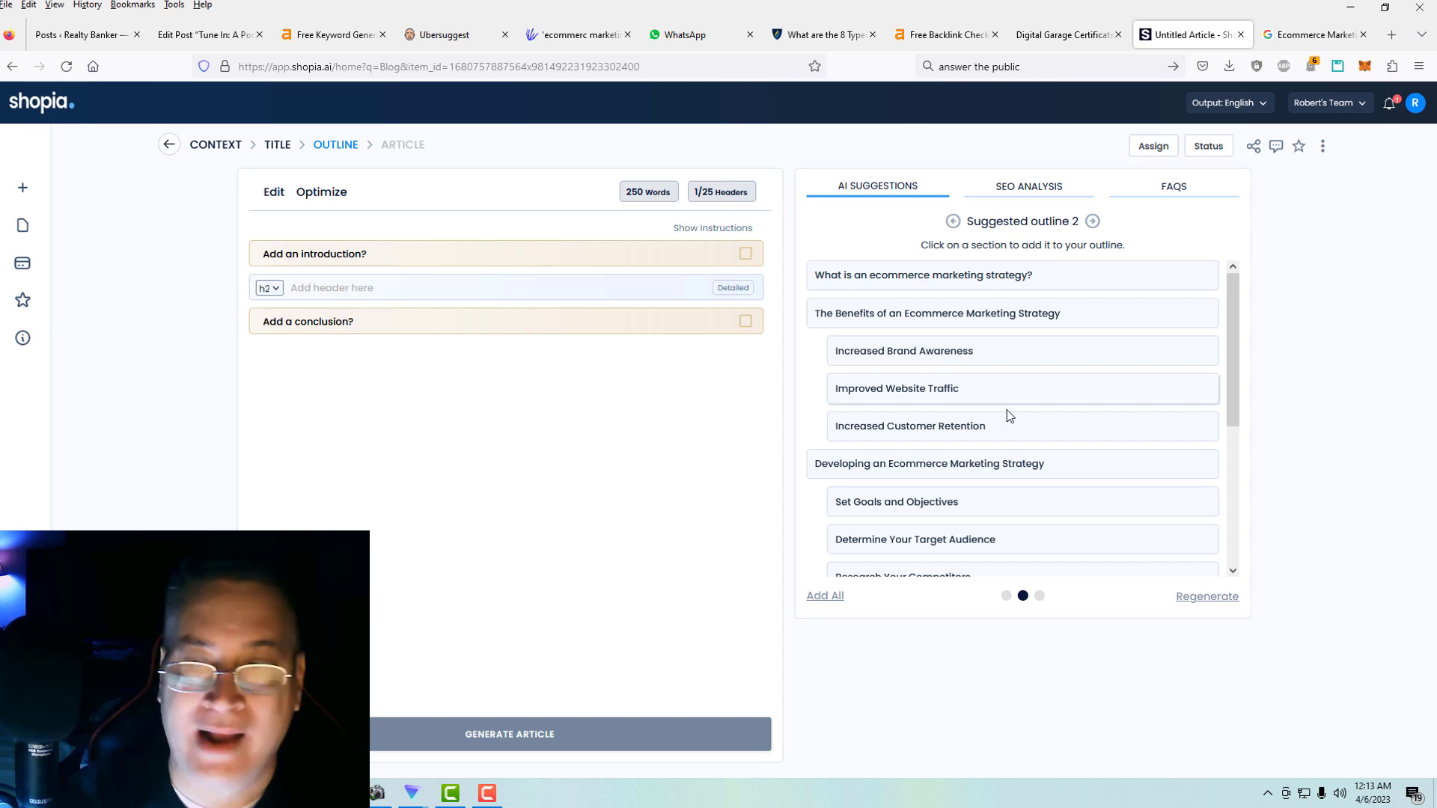
{"action": "scroll", "coordinate": [1122, 449], "scroll_direction": "down", "scroll_amount": 3}
{"action": "scroll", "coordinate": [1123, 458], "scroll_direction": "up", "scroll_amount": 3}
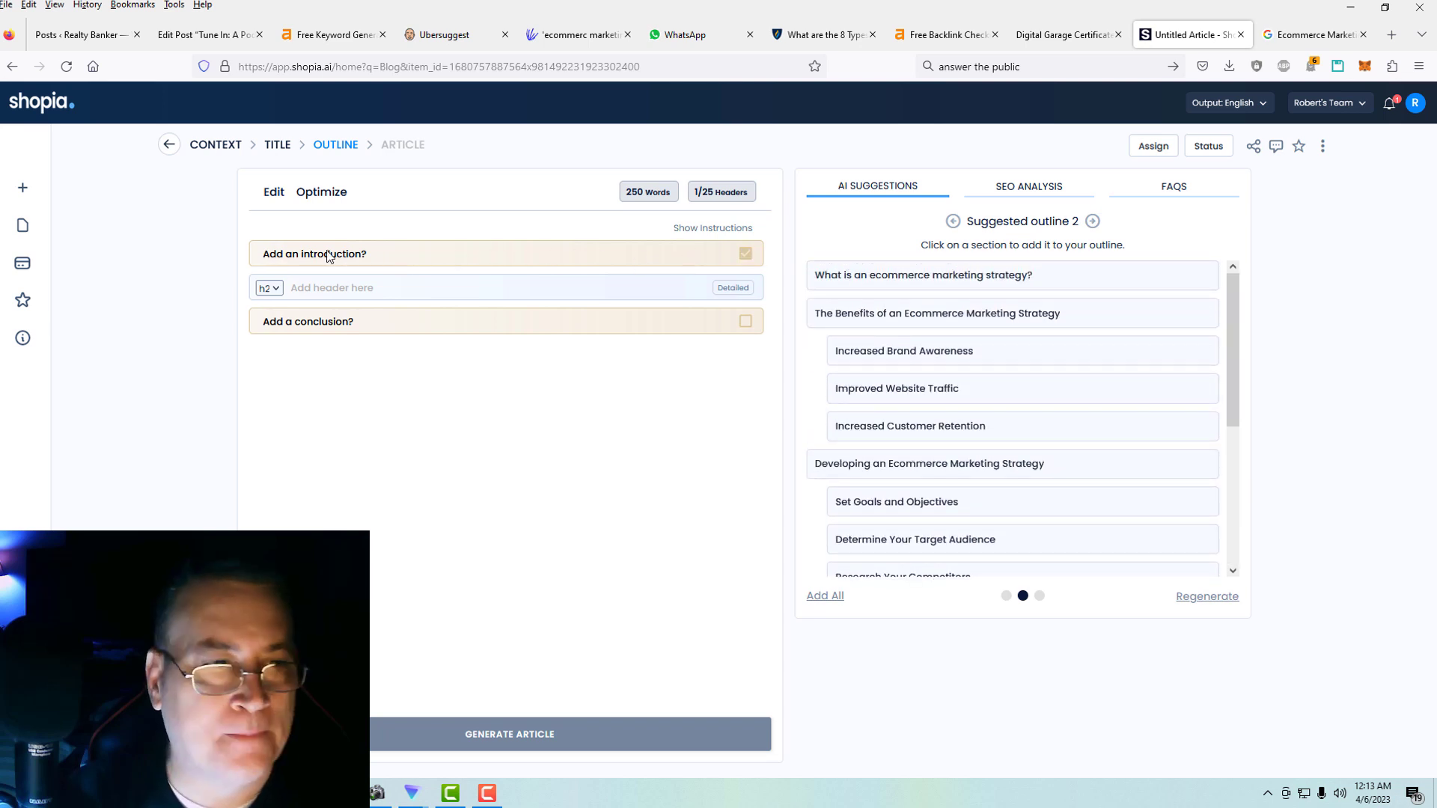
Include an introduction and a conclusion, add the section "What is an ecommerce marketing strategy?", and delete the empty header.
{"action": "left_click", "coordinate": [746, 254]}
{"action": "left_click", "coordinate": [745, 322]}
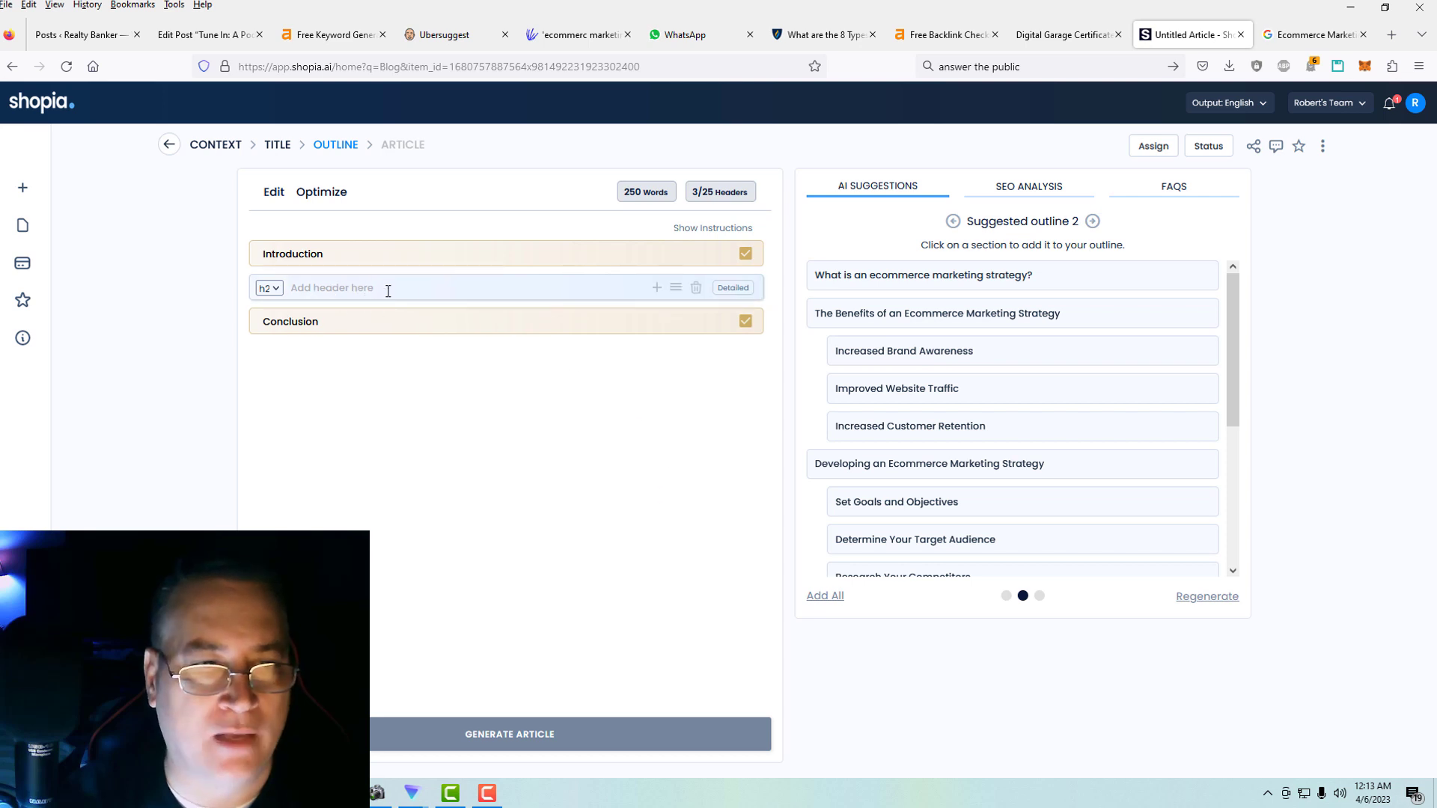
{"action": "left_click", "coordinate": [946, 277]}
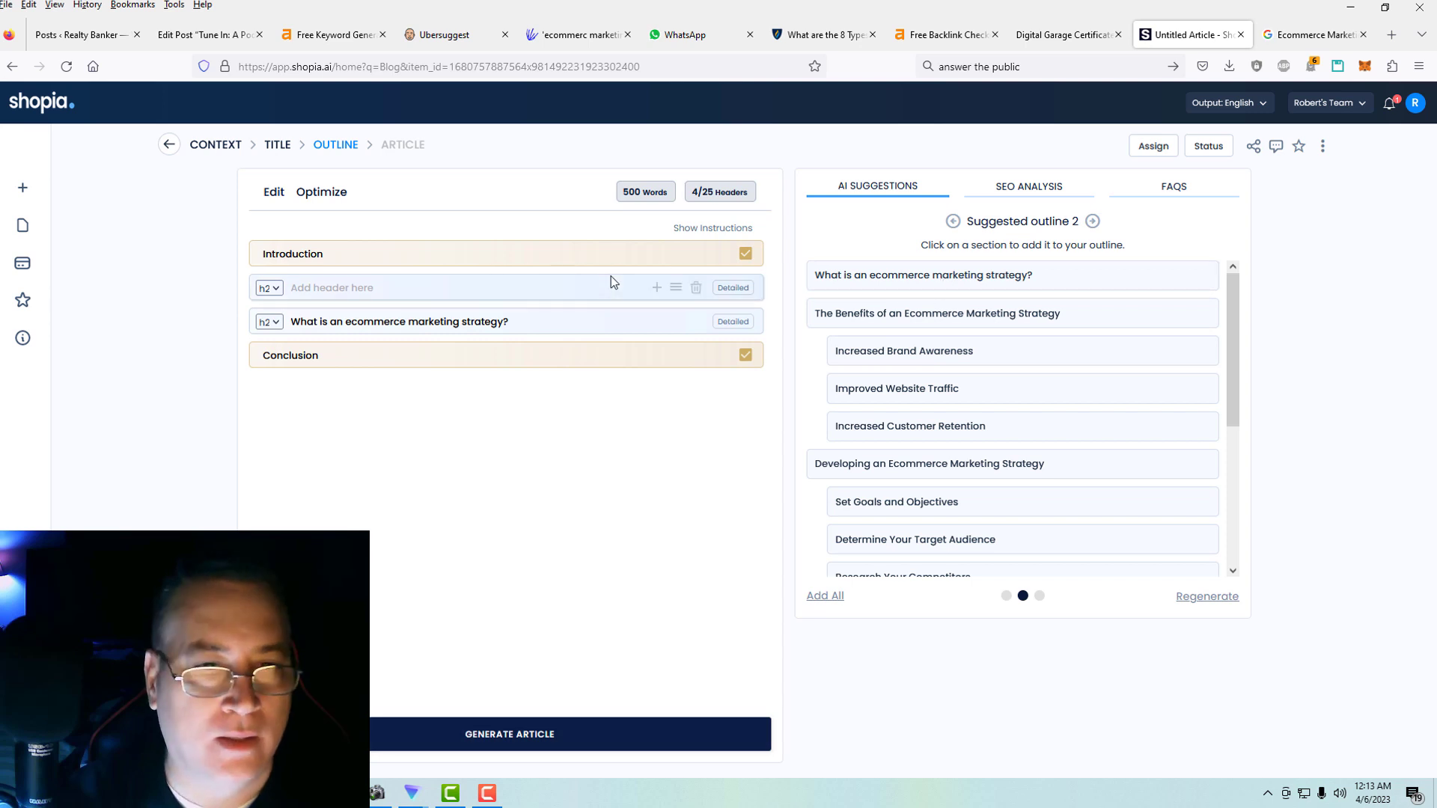
{"action": "left_click", "coordinate": [697, 288]}
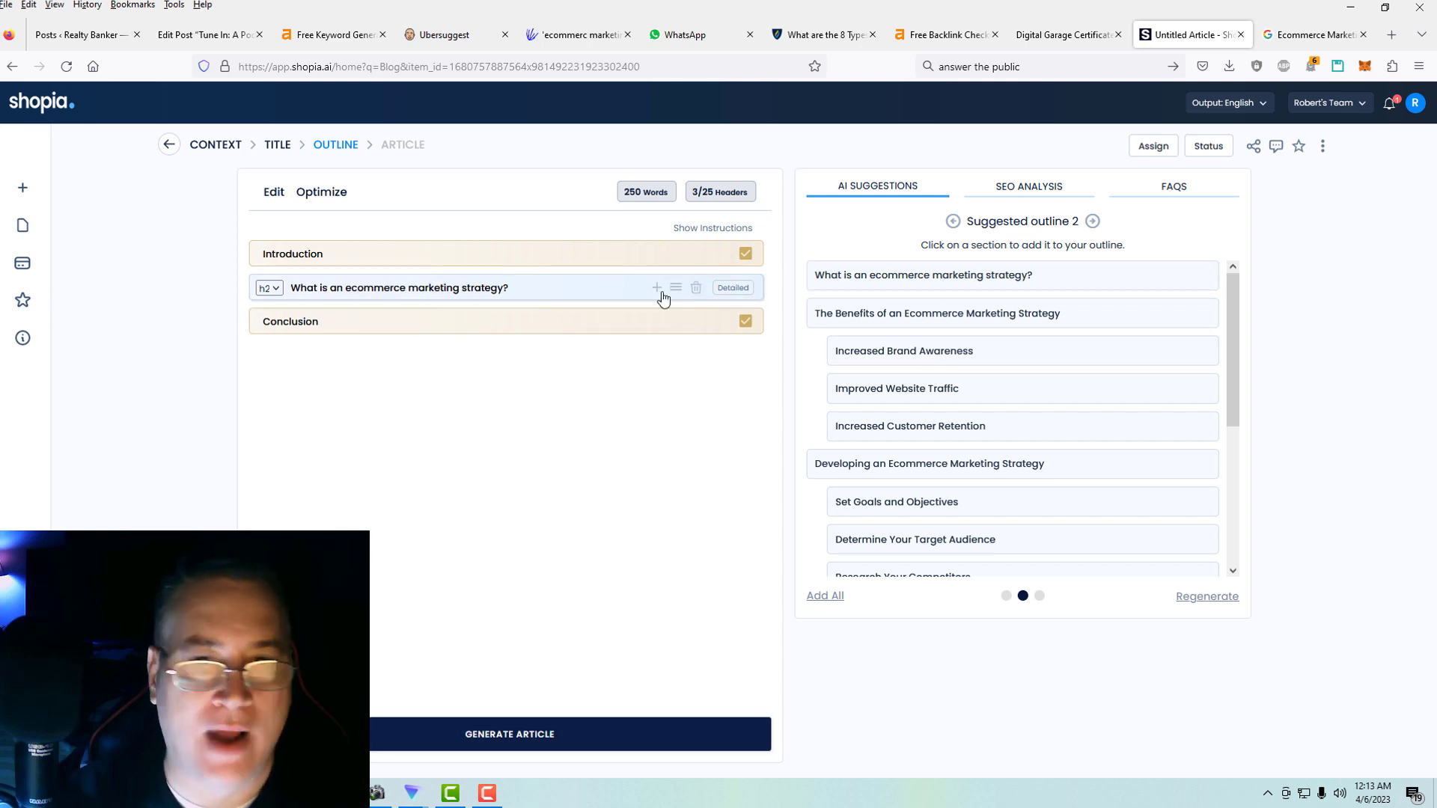
Add "The Benefits of an Ecommerce Marketing Strategy" with its brand awareness, website traffic and customer retention subsections to the outline.
{"action": "left_click", "coordinate": [931, 322]}
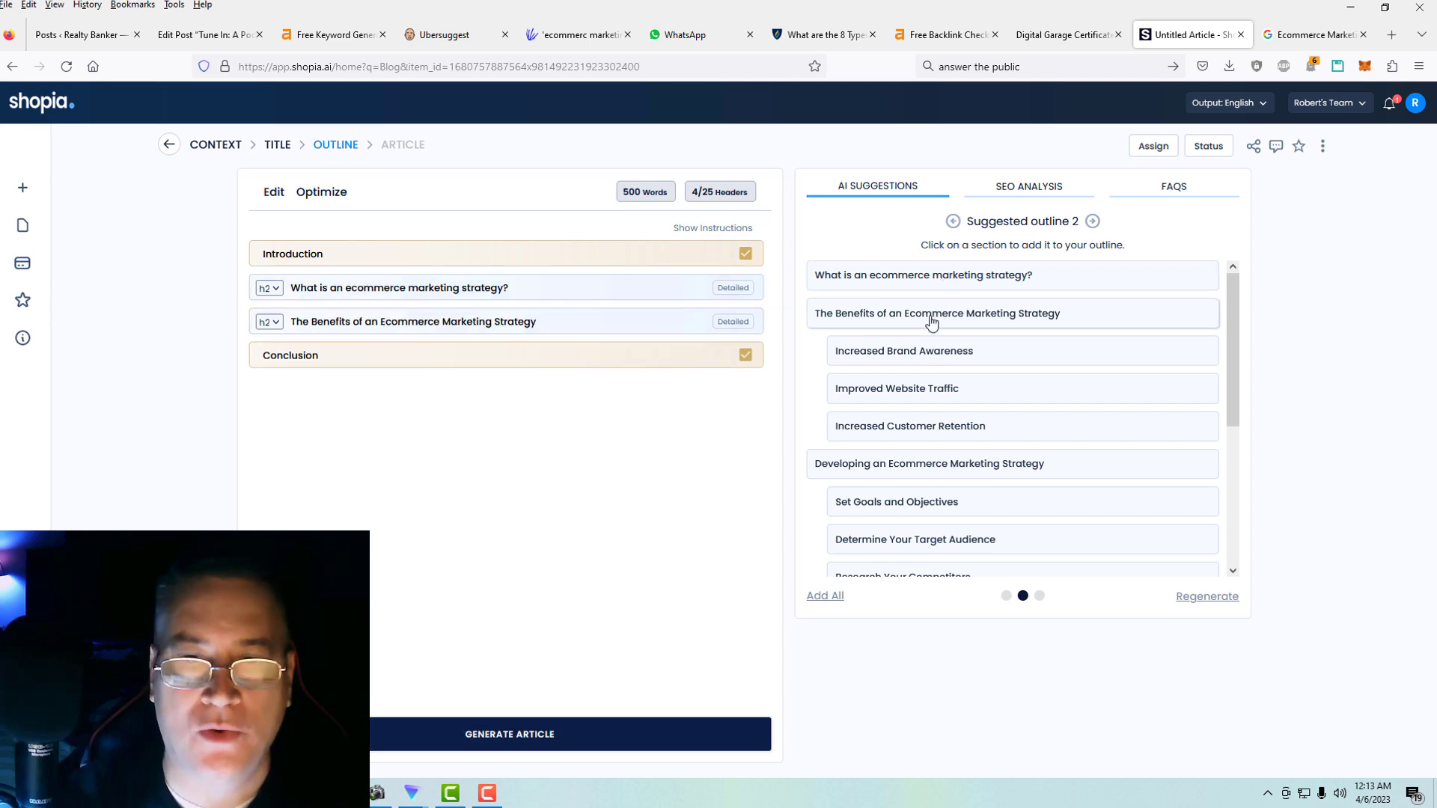
{"action": "left_click", "coordinate": [920, 353]}
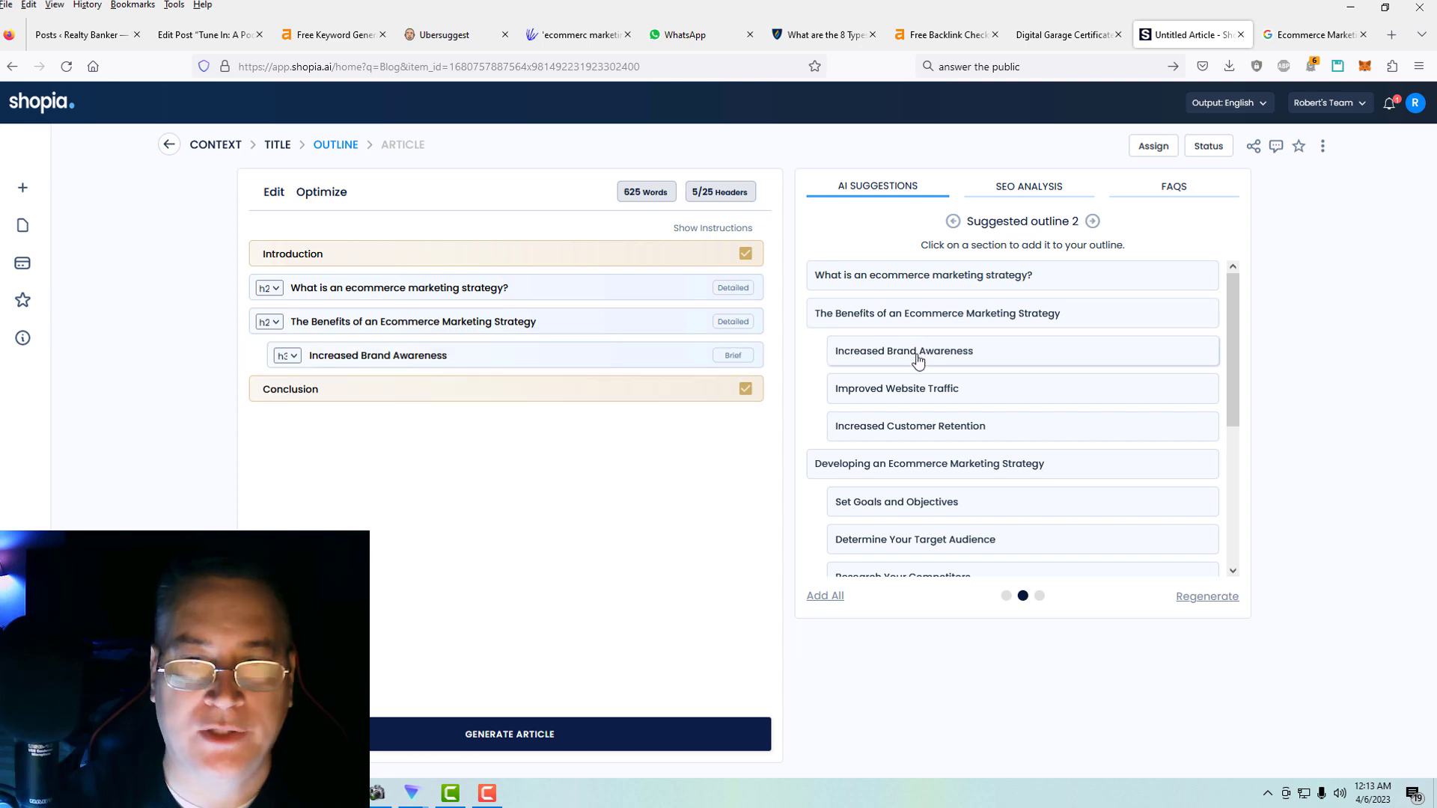
{"action": "left_click", "coordinate": [903, 391]}
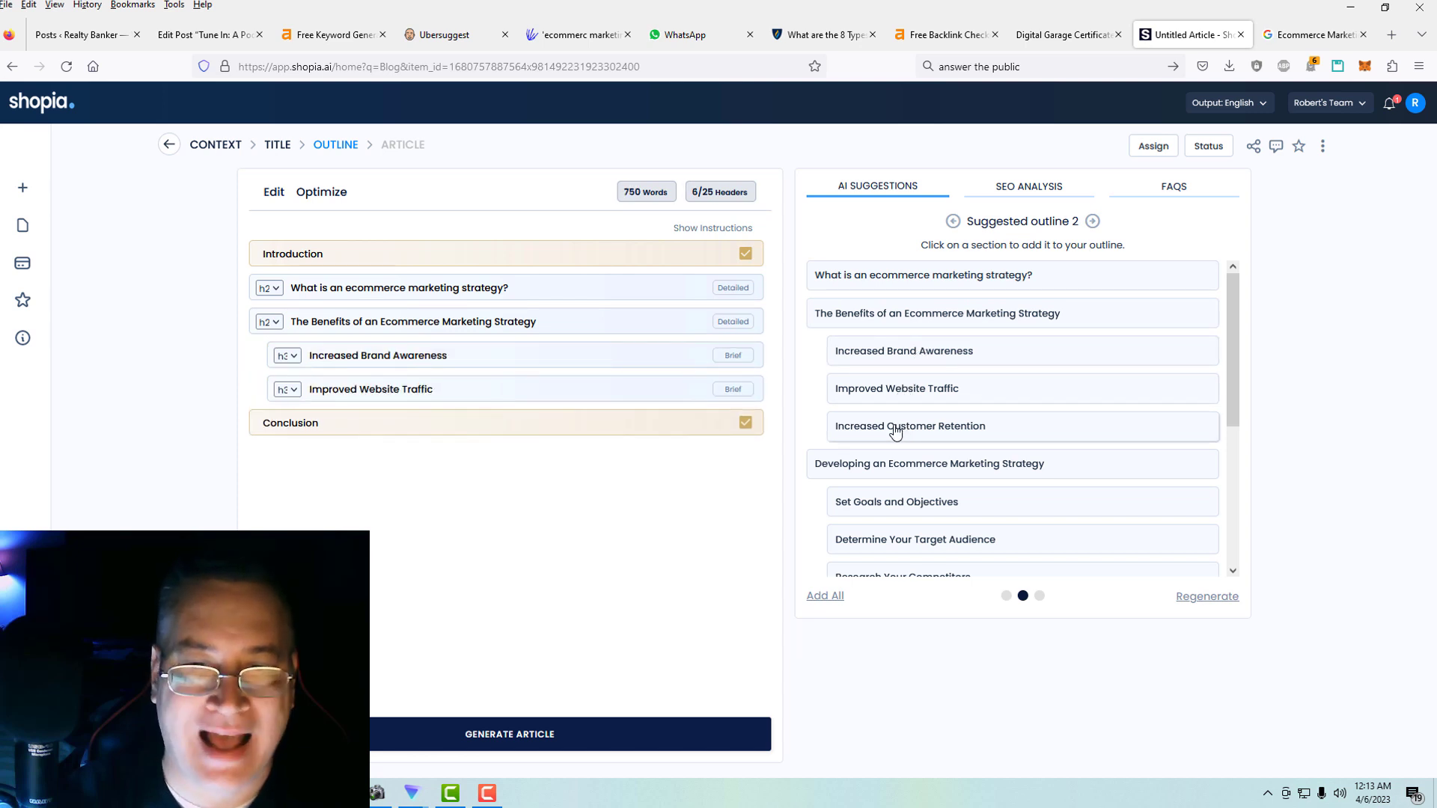
{"action": "left_click", "coordinate": [897, 428]}
Add "Developing an Ecommerce Marketing Strategy" to the outline with its subsections from "Set Goals and Objectives" through "Optimize Your Website".
{"action": "left_click", "coordinate": [878, 464]}
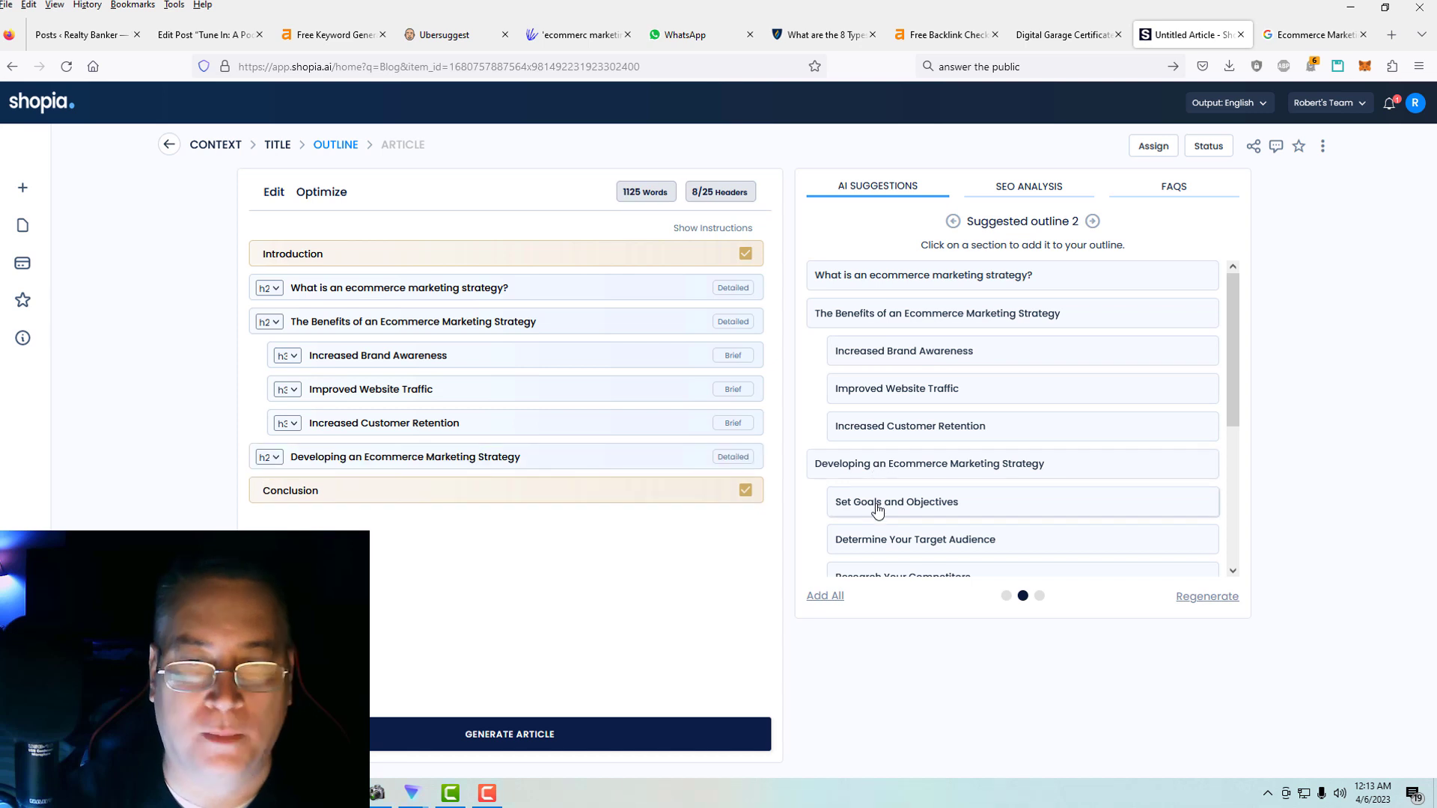
{"action": "left_click", "coordinate": [877, 510]}
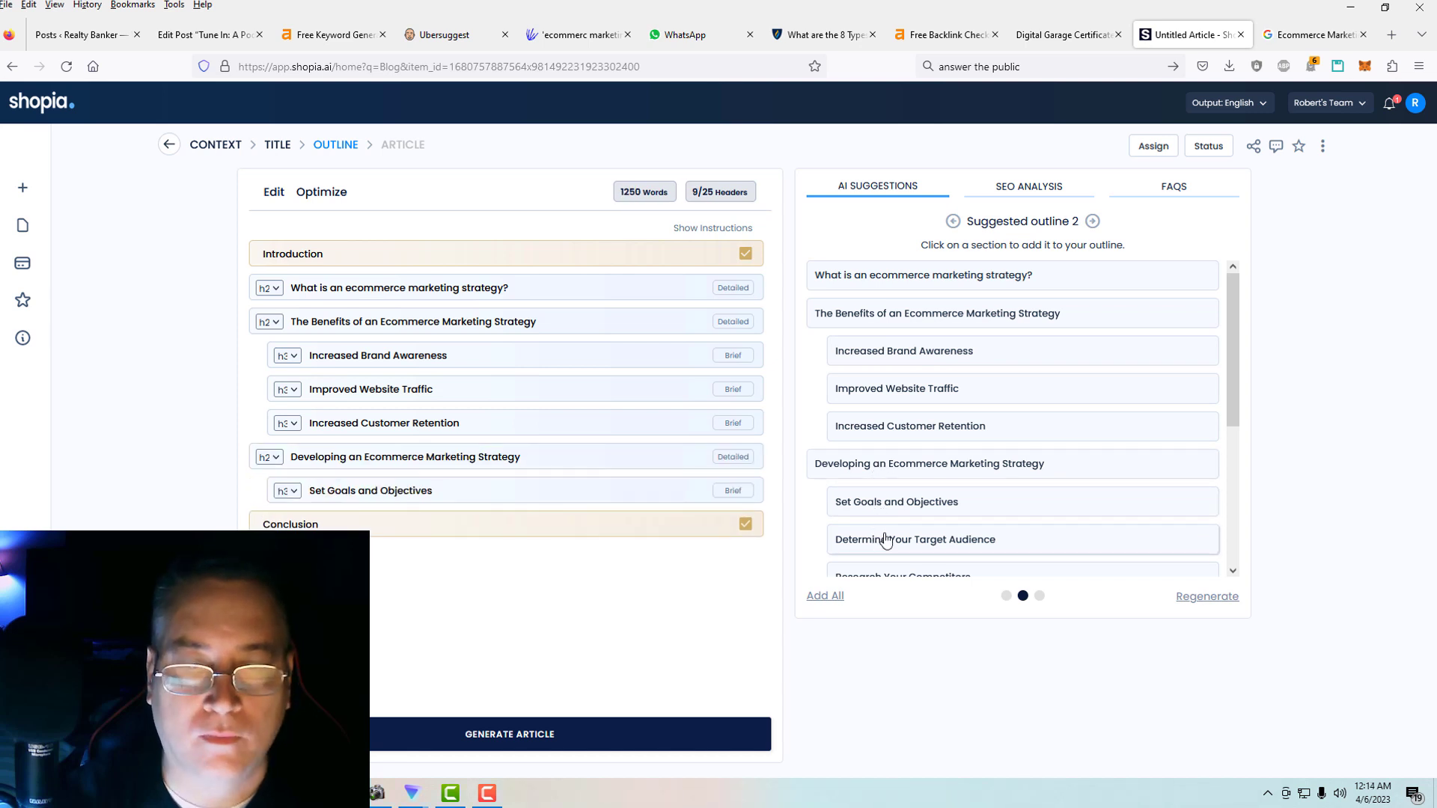
{"action": "left_click", "coordinate": [886, 540]}
{"action": "scroll", "coordinate": [886, 538], "scroll_direction": "down", "scroll_amount": 3}
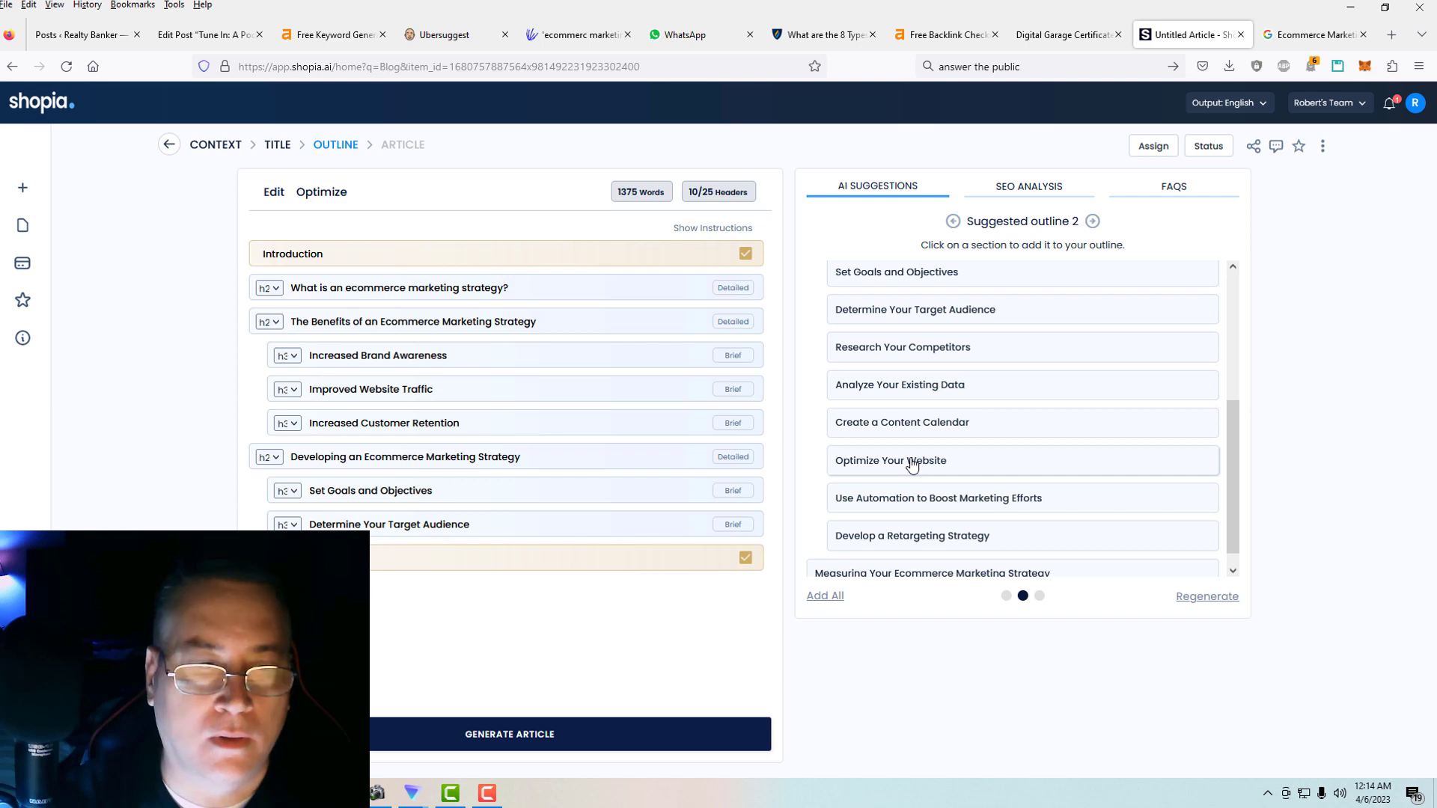
{"action": "scroll", "coordinate": [911, 464], "scroll_direction": "up", "scroll_amount": 2}
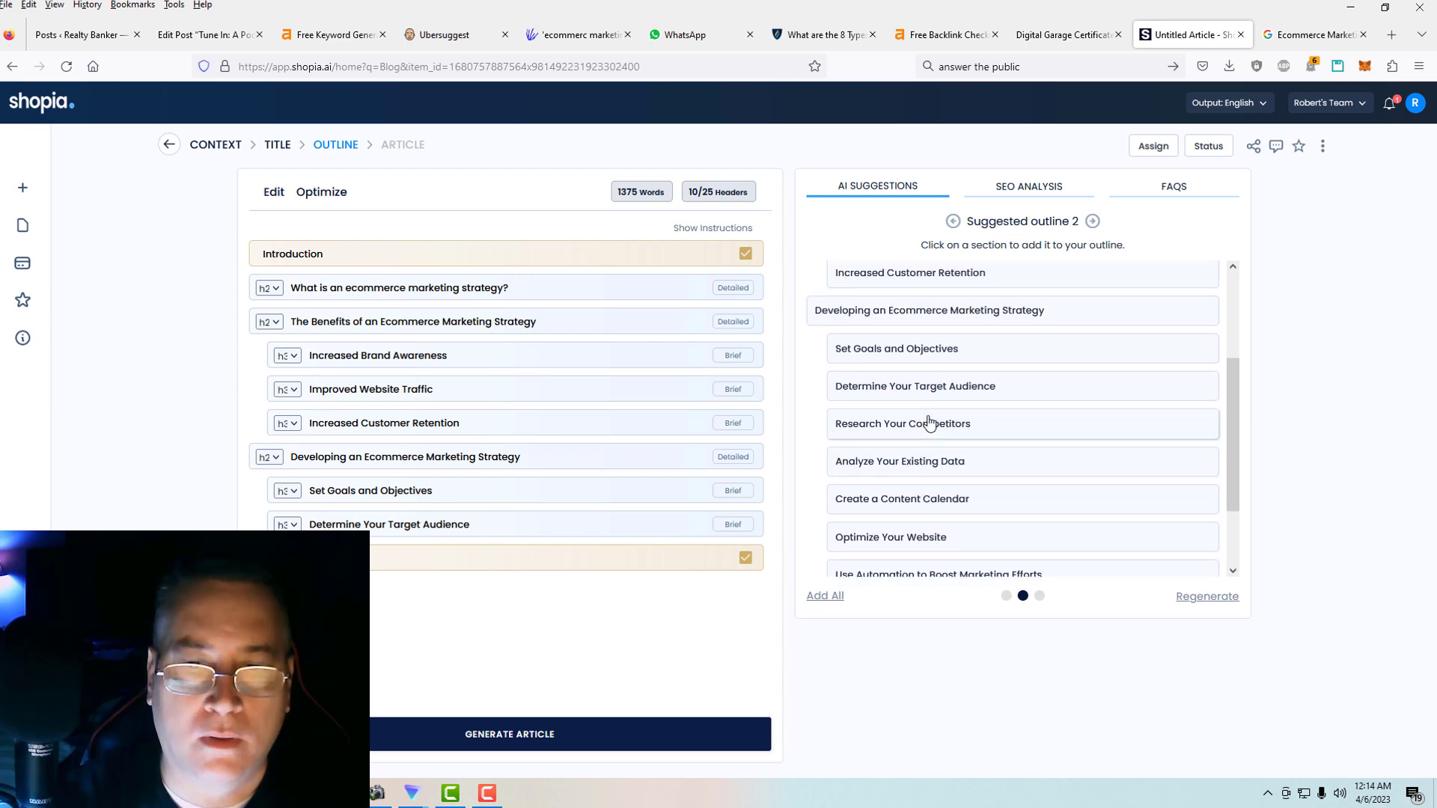
{"action": "left_click", "coordinate": [928, 422]}
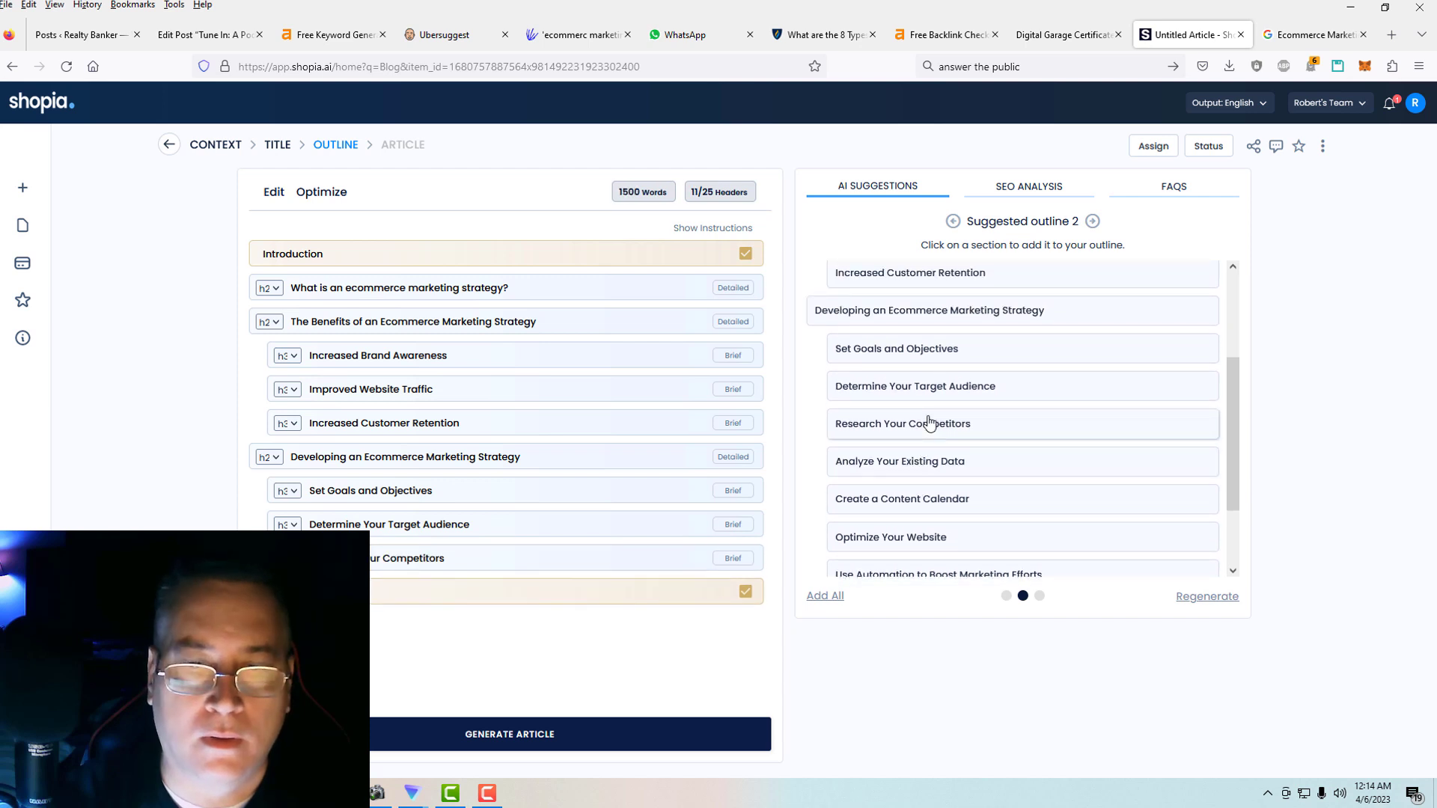
{"action": "left_click", "coordinate": [922, 460]}
{"action": "left_click", "coordinate": [912, 503]}
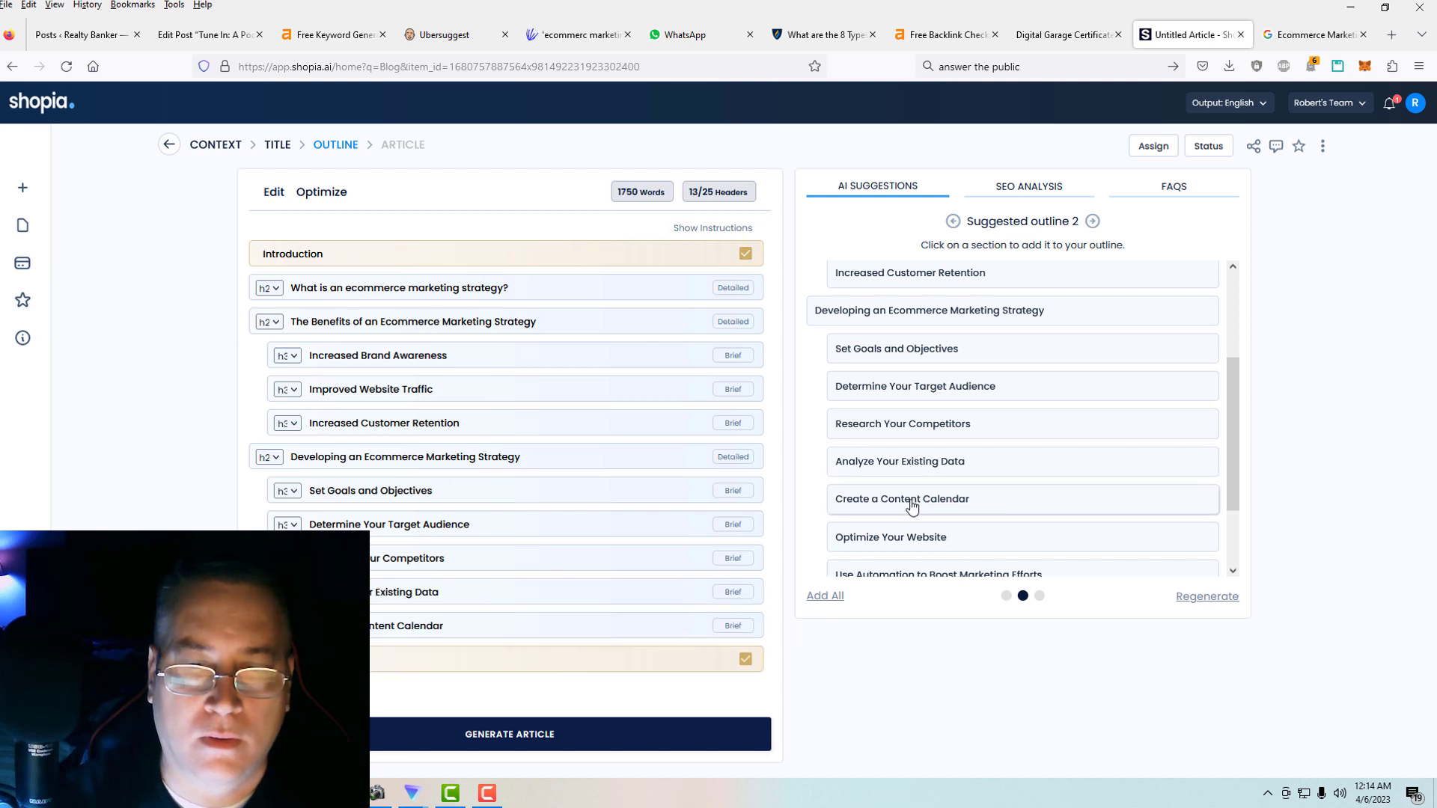
{"action": "left_click", "coordinate": [908, 537]}
{"action": "scroll", "coordinate": [909, 539], "scroll_direction": "down", "scroll_amount": 3}
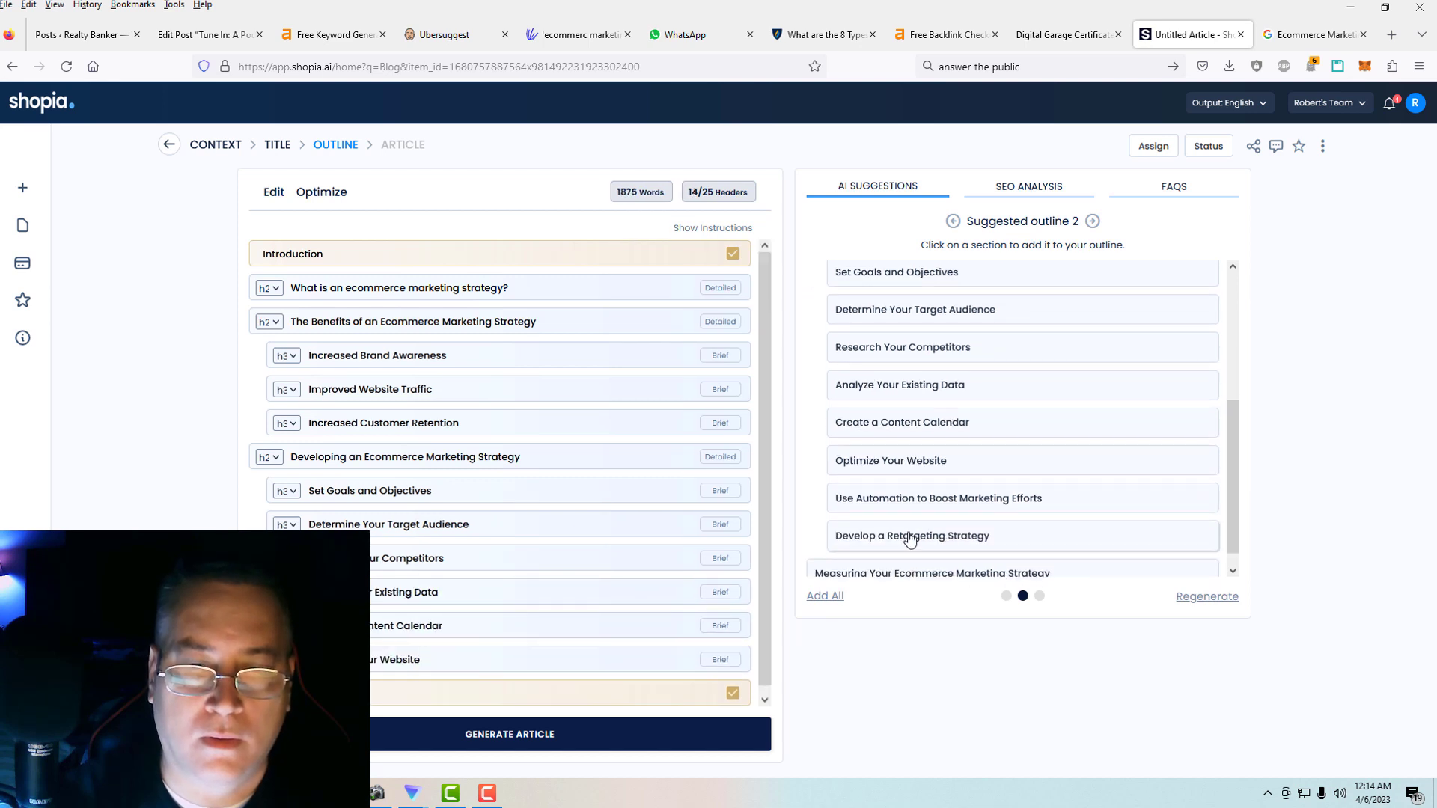
Add the remaining automation, retargeting and "Measuring Your Ecommerce Marketing Strategy" sections to the outline, and generate the article.
{"action": "left_click", "coordinate": [894, 523]}
{"action": "left_click", "coordinate": [889, 558]}
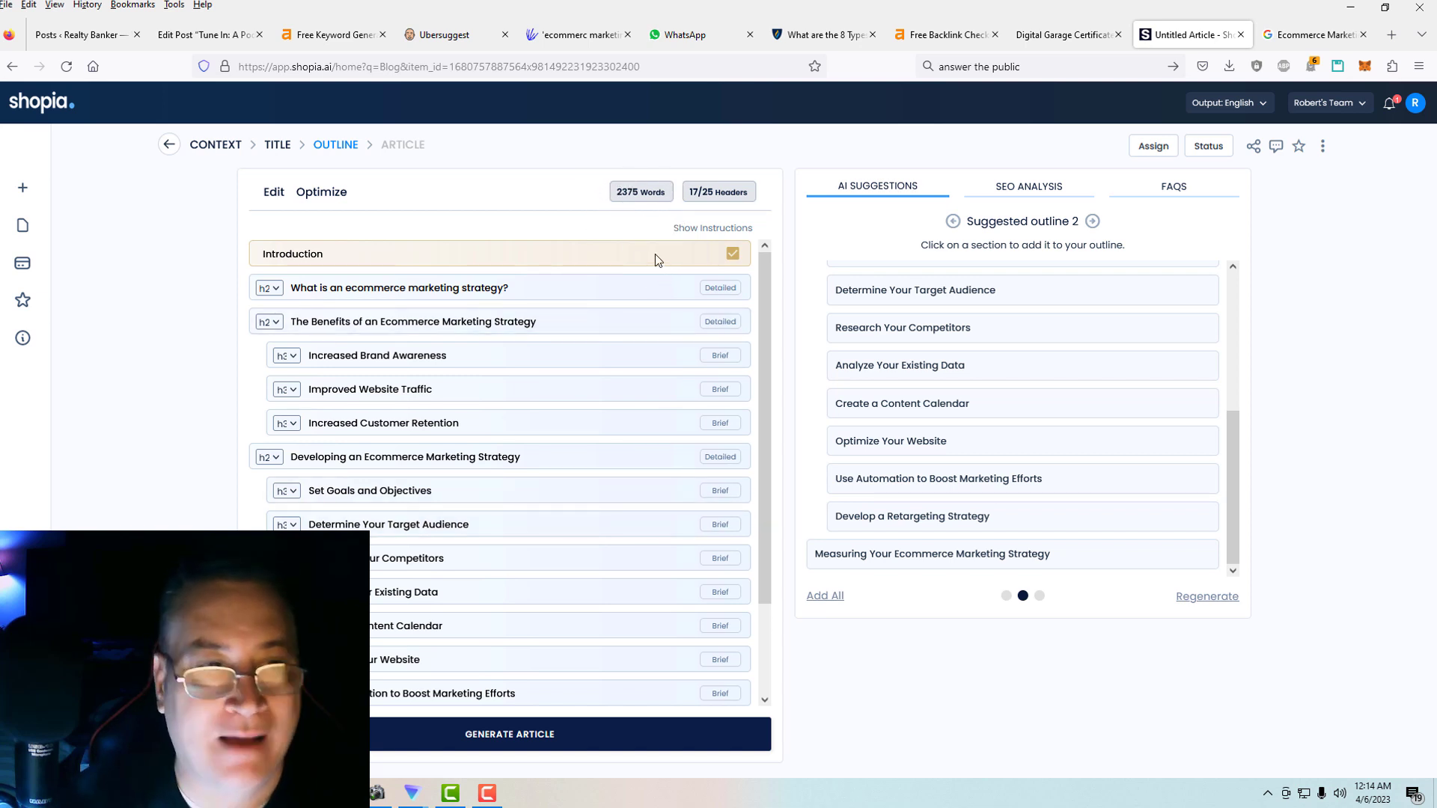
{"action": "left_click_drag", "start_coordinate": [762, 420], "coordinate": [770, 384]}
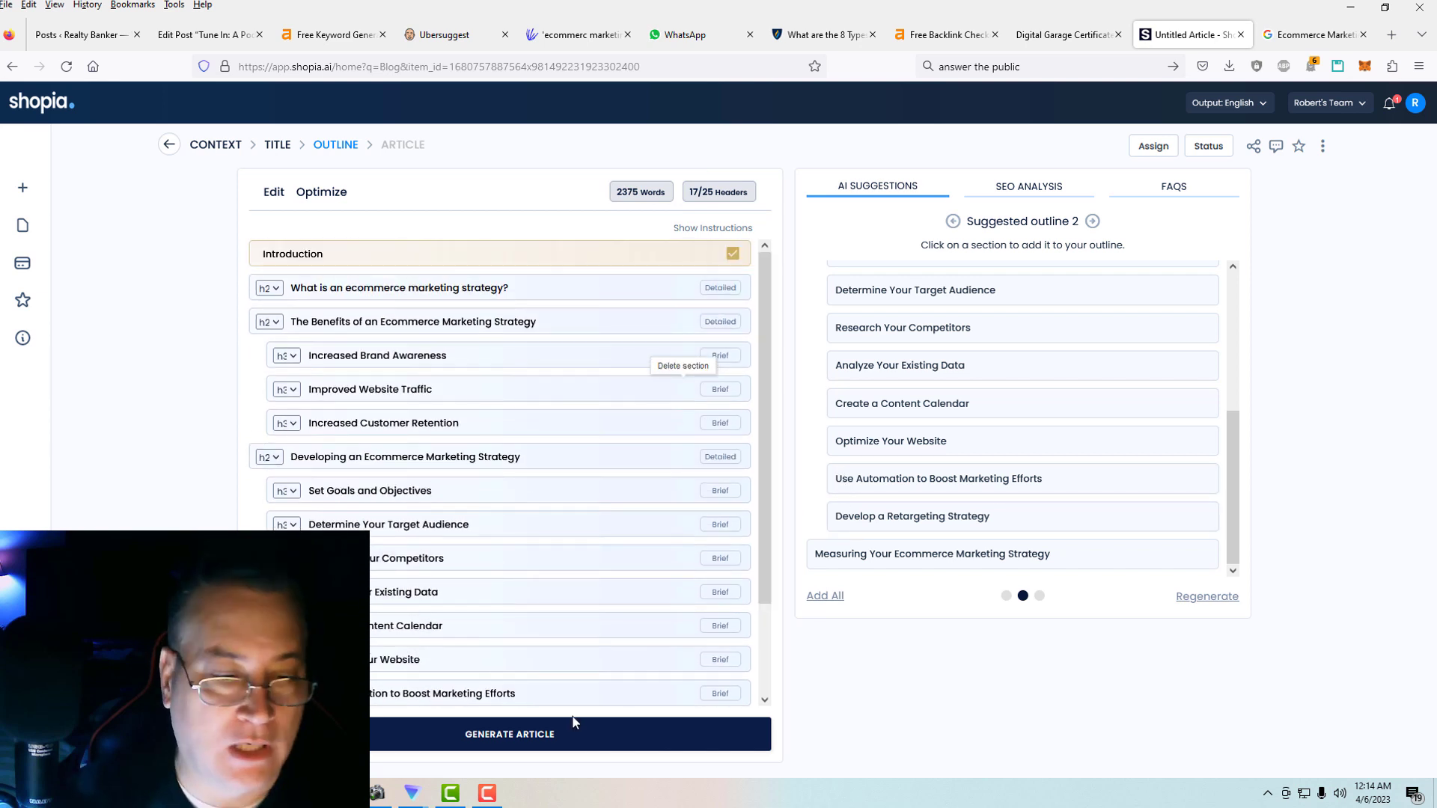
{"action": "left_click", "coordinate": [516, 736]}
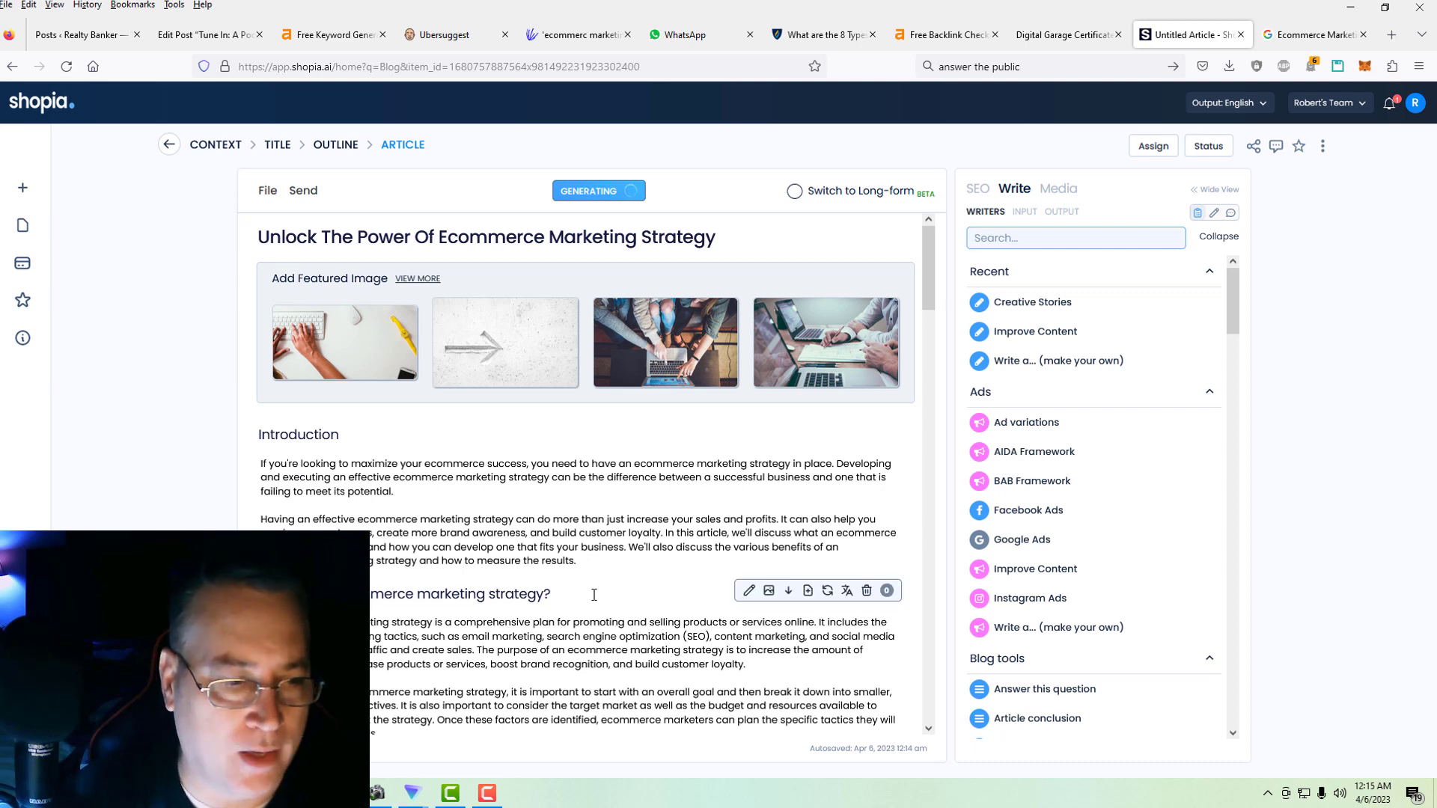
Insert the suggested photo of hands writing beside laptops at the end of the Introduction section.
{"action": "left_click", "coordinate": [624, 588]}
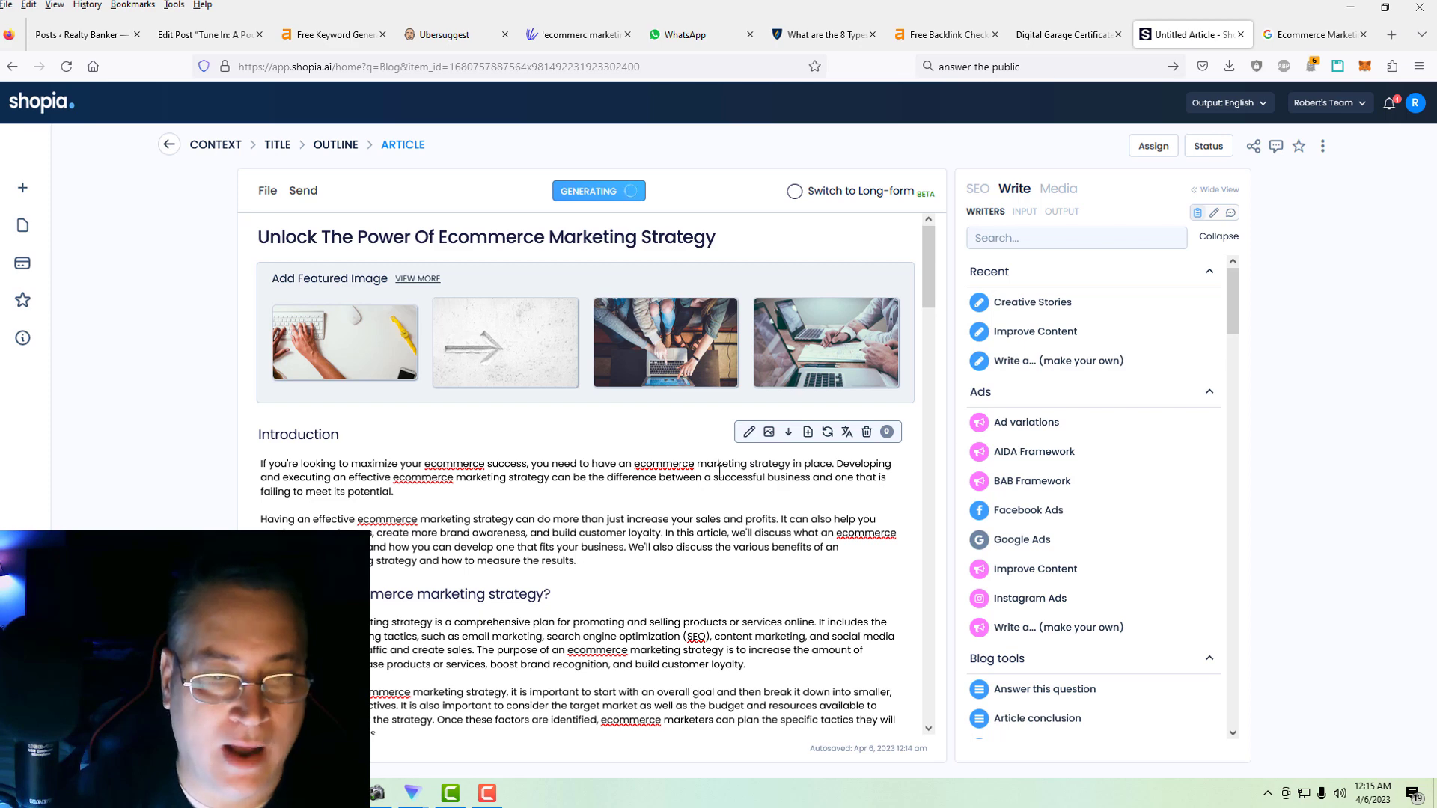
{"action": "left_click", "coordinate": [769, 433]}
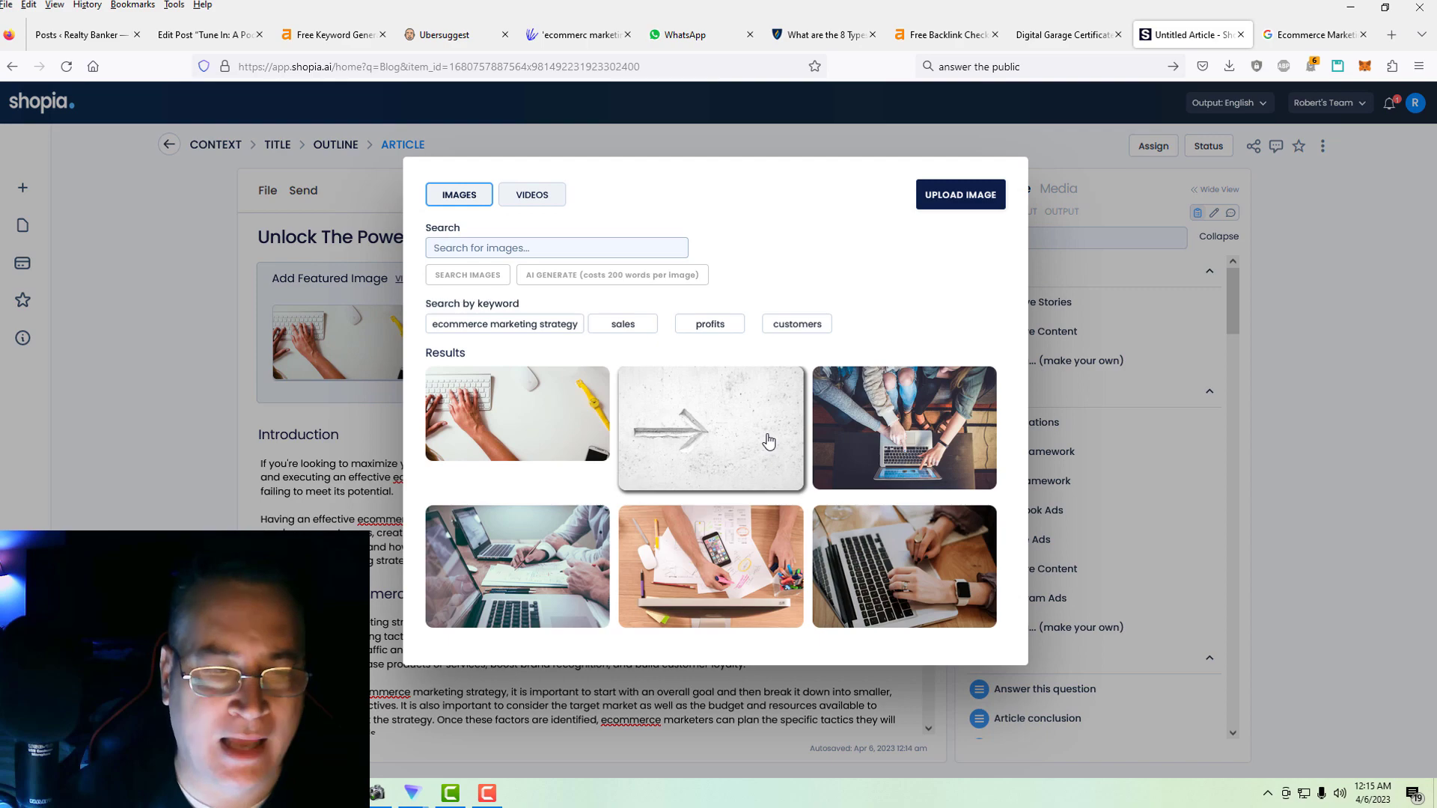
{"action": "left_click", "coordinate": [537, 565]}
Insert the suggested photo of a phone held over desk sketches at the end of the "Increased Customer Retention" section.
{"action": "scroll", "coordinate": [651, 596], "scroll_direction": "down", "scroll_amount": 5}
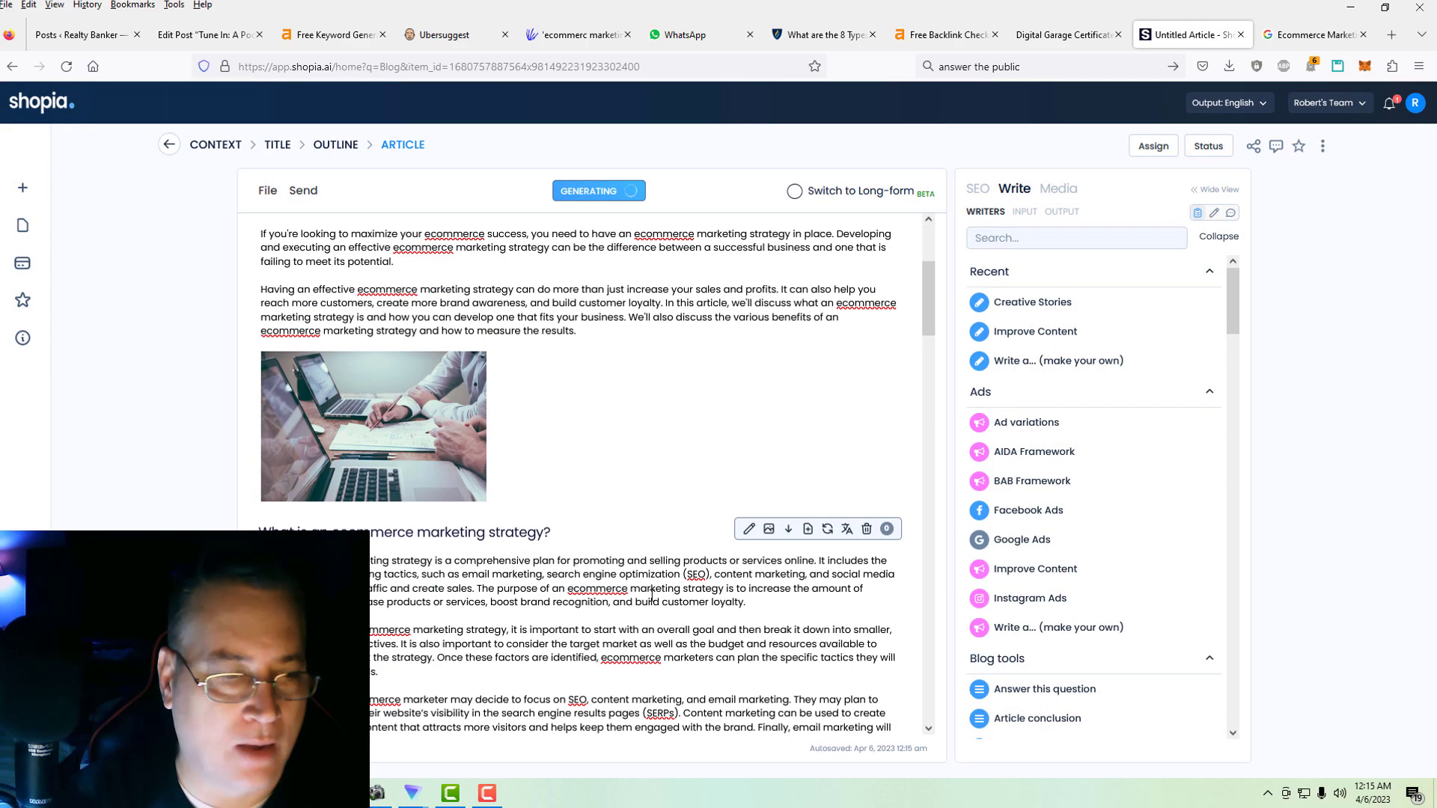
{"action": "scroll", "coordinate": [652, 596], "scroll_direction": "down", "scroll_amount": 10}
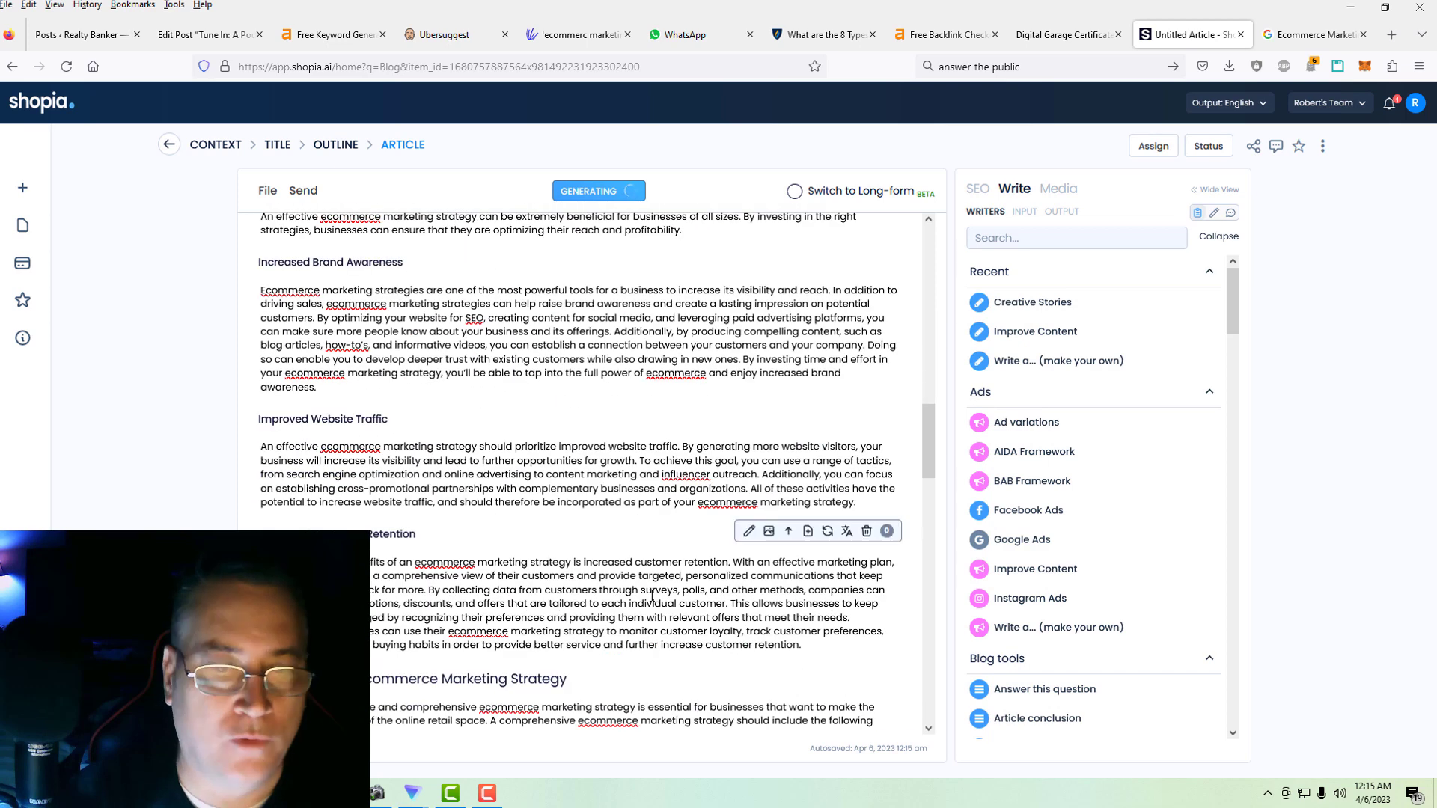
{"action": "scroll", "coordinate": [651, 596], "scroll_direction": "down", "scroll_amount": 1}
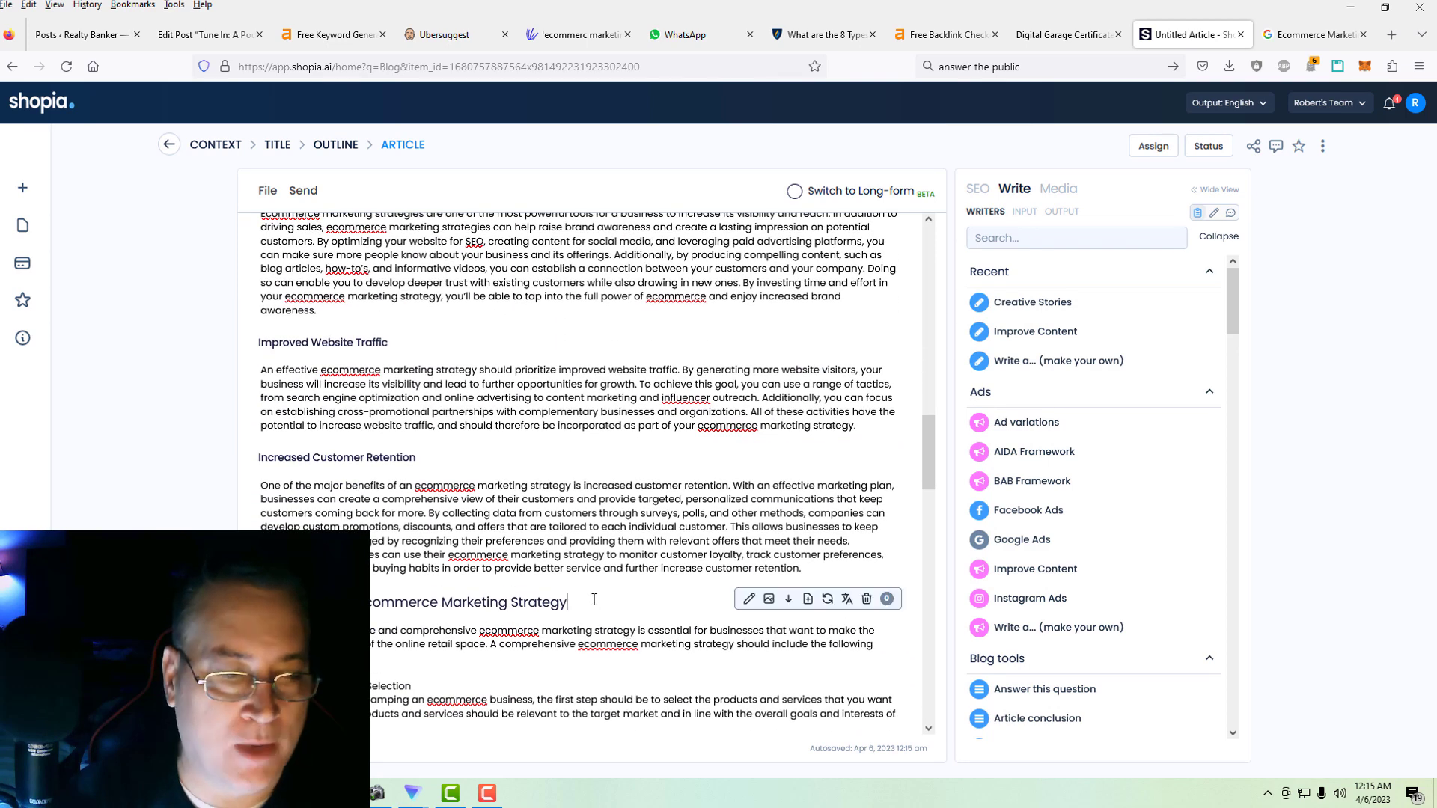
{"action": "left_click", "coordinate": [820, 572]}
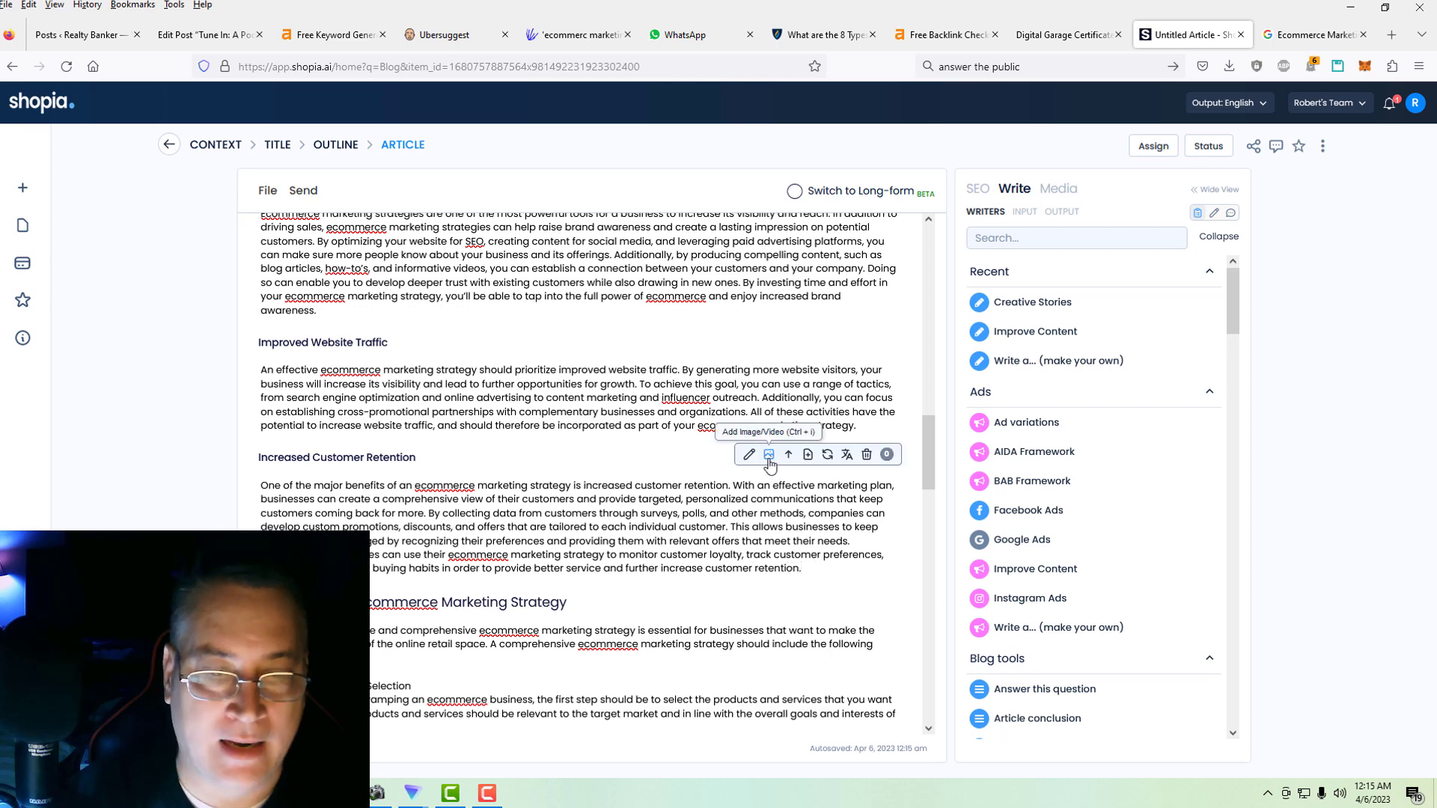
{"action": "left_click", "coordinate": [769, 455]}
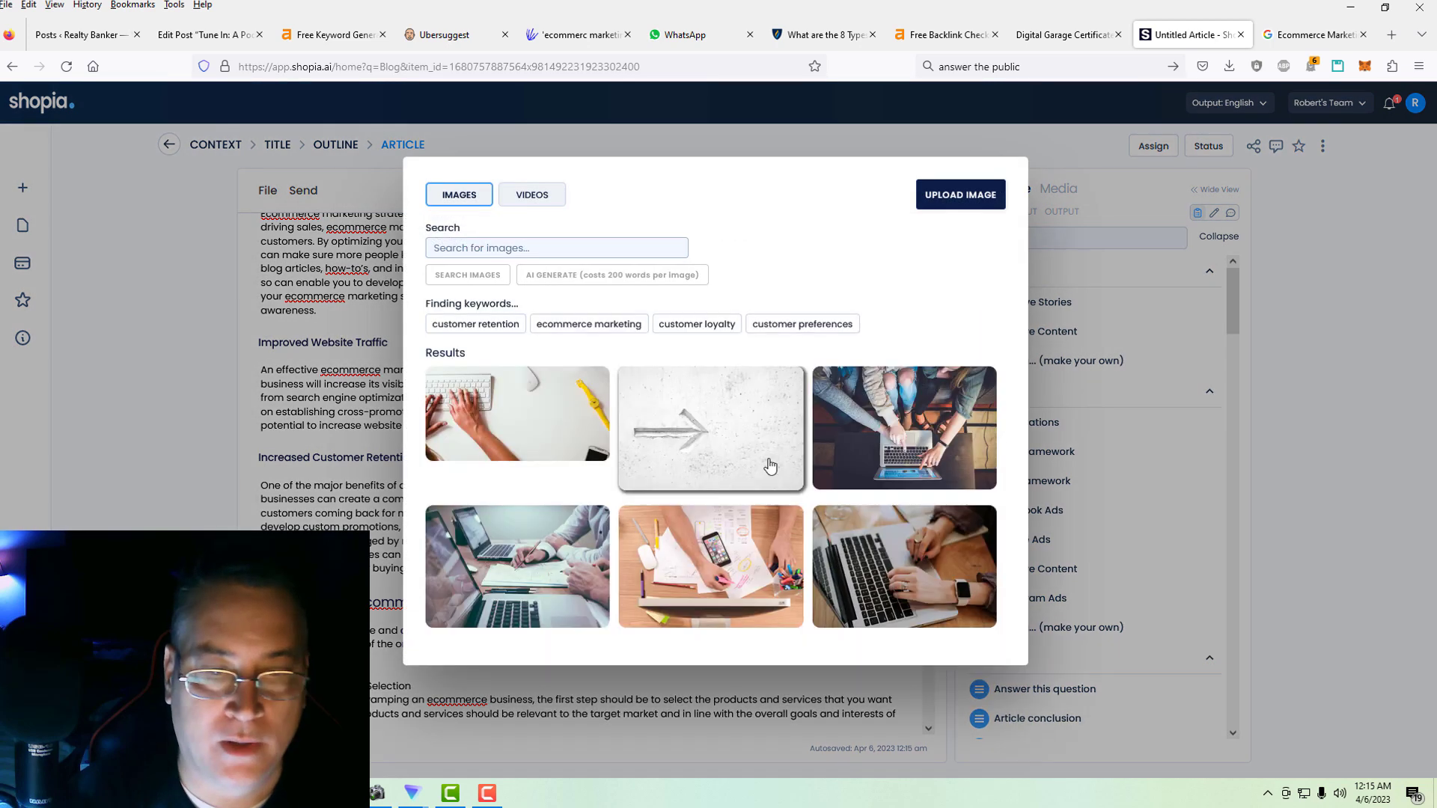
{"action": "left_click", "coordinate": [731, 565]}
Insert the suggested photo of people gathered around a laptop at the end of the "Measuring Your Ecommerce Marketing Strategy" section.
{"action": "scroll", "coordinate": [732, 578], "scroll_direction": "down", "scroll_amount": 15}
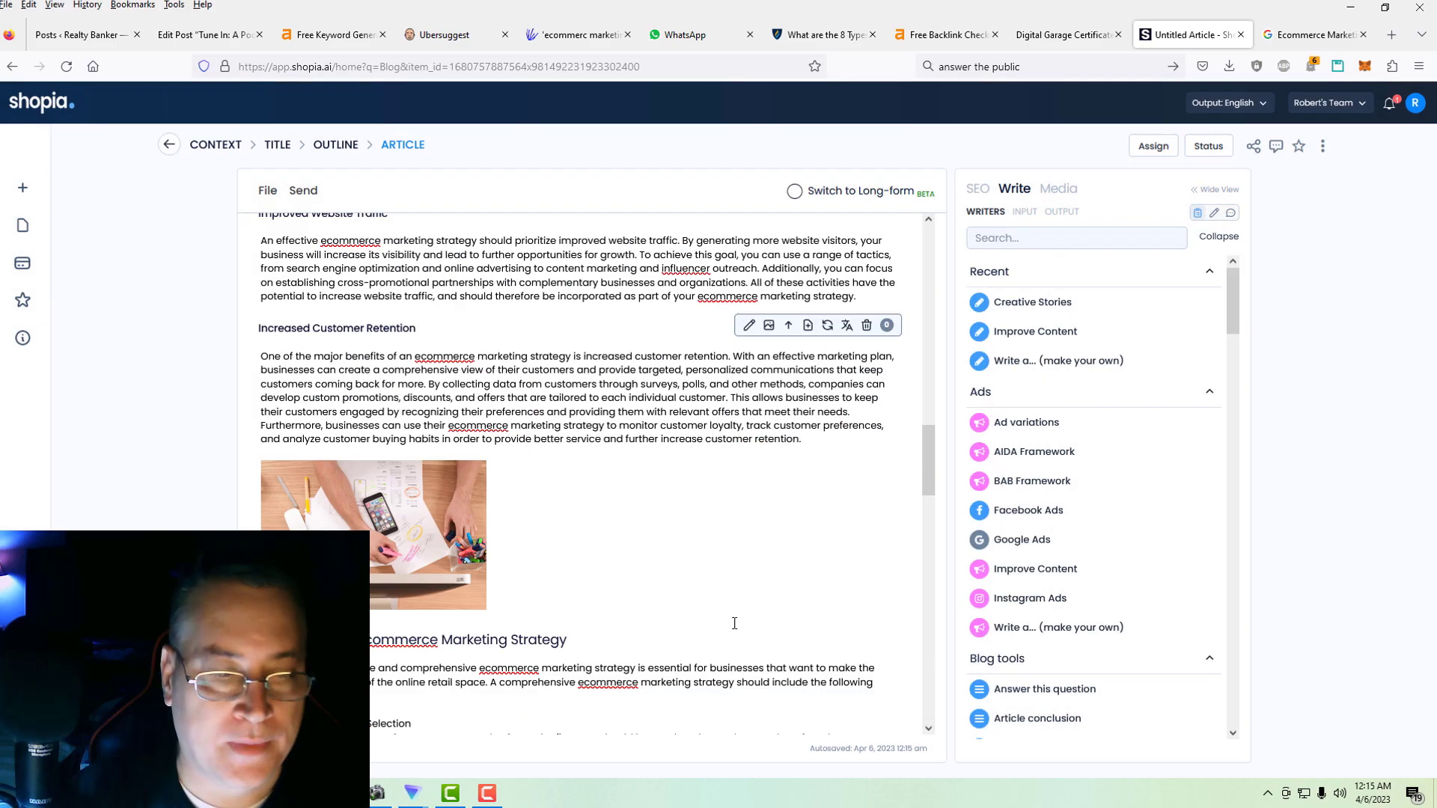
{"action": "scroll", "coordinate": [733, 623], "scroll_direction": "down", "scroll_amount": 12}
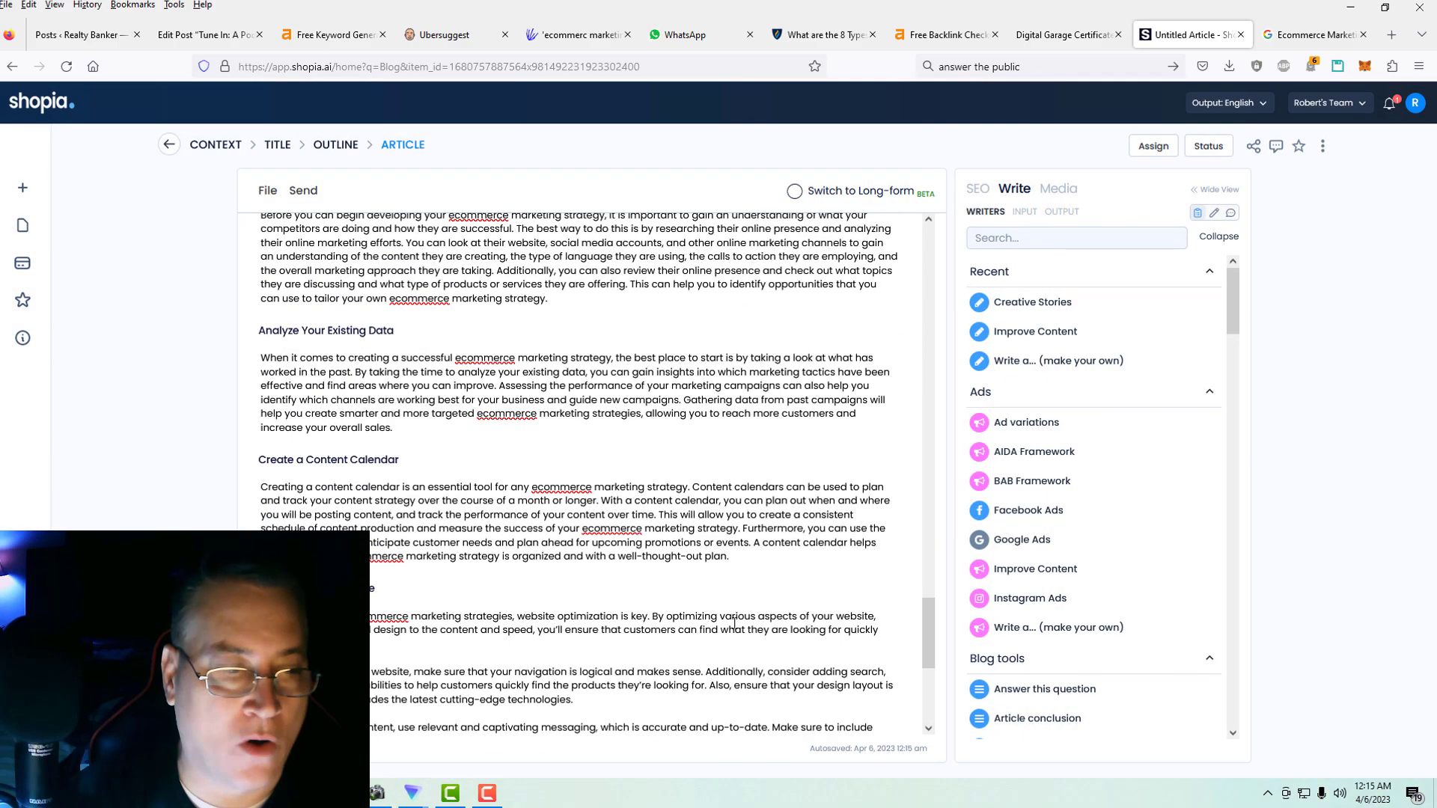
{"action": "scroll", "coordinate": [734, 623], "scroll_direction": "down", "scroll_amount": 2}
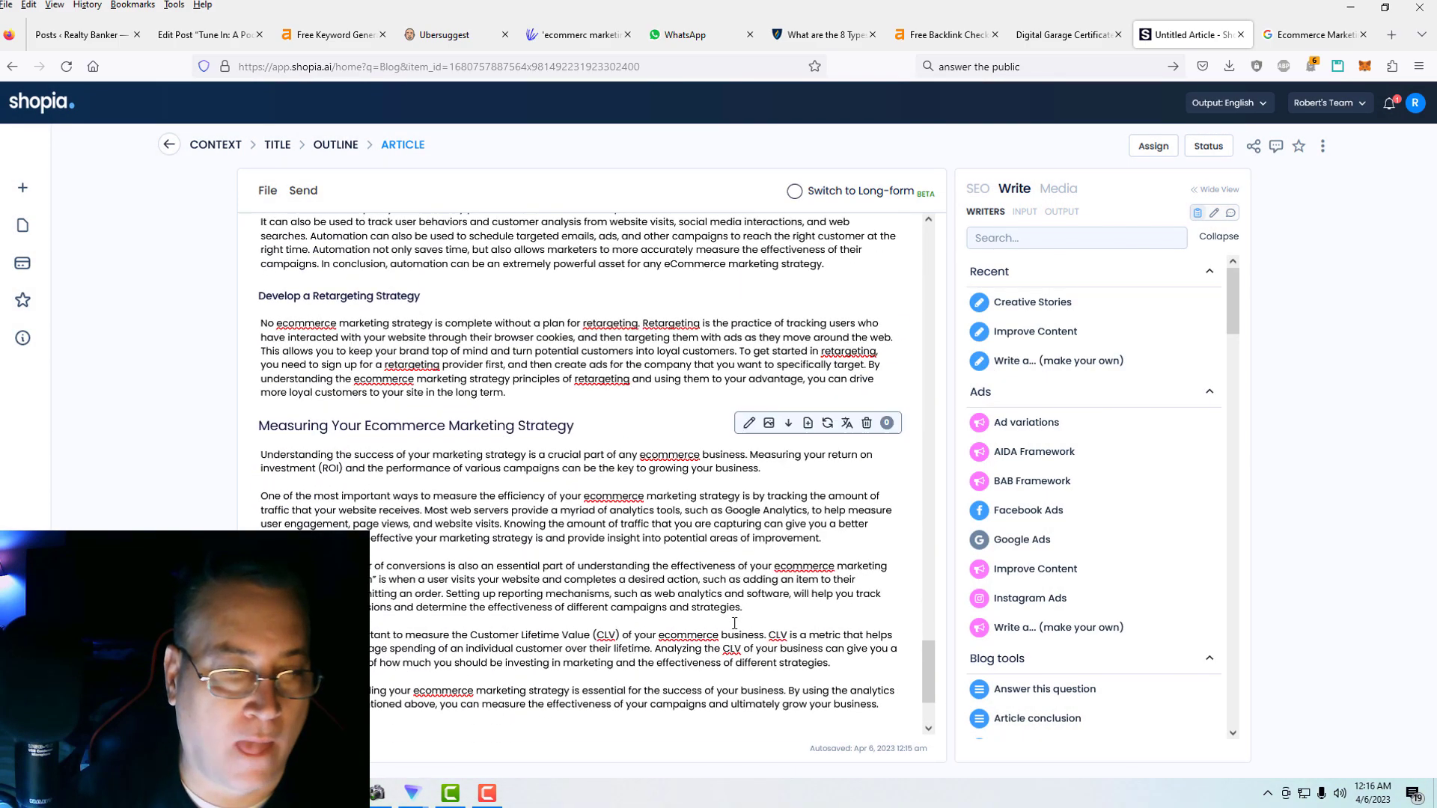
{"action": "left_click", "coordinate": [886, 561]}
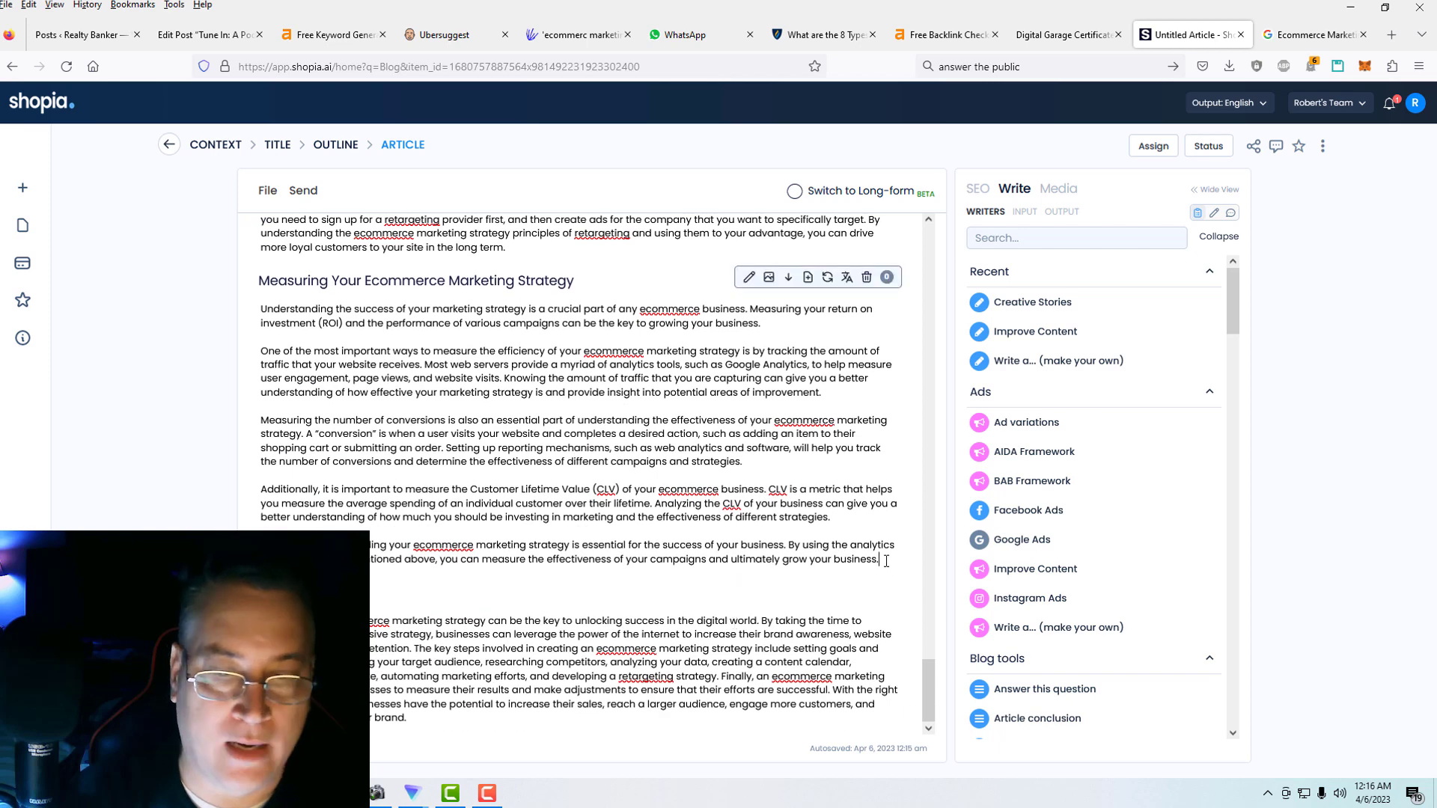
{"action": "left_click", "coordinate": [769, 279]}
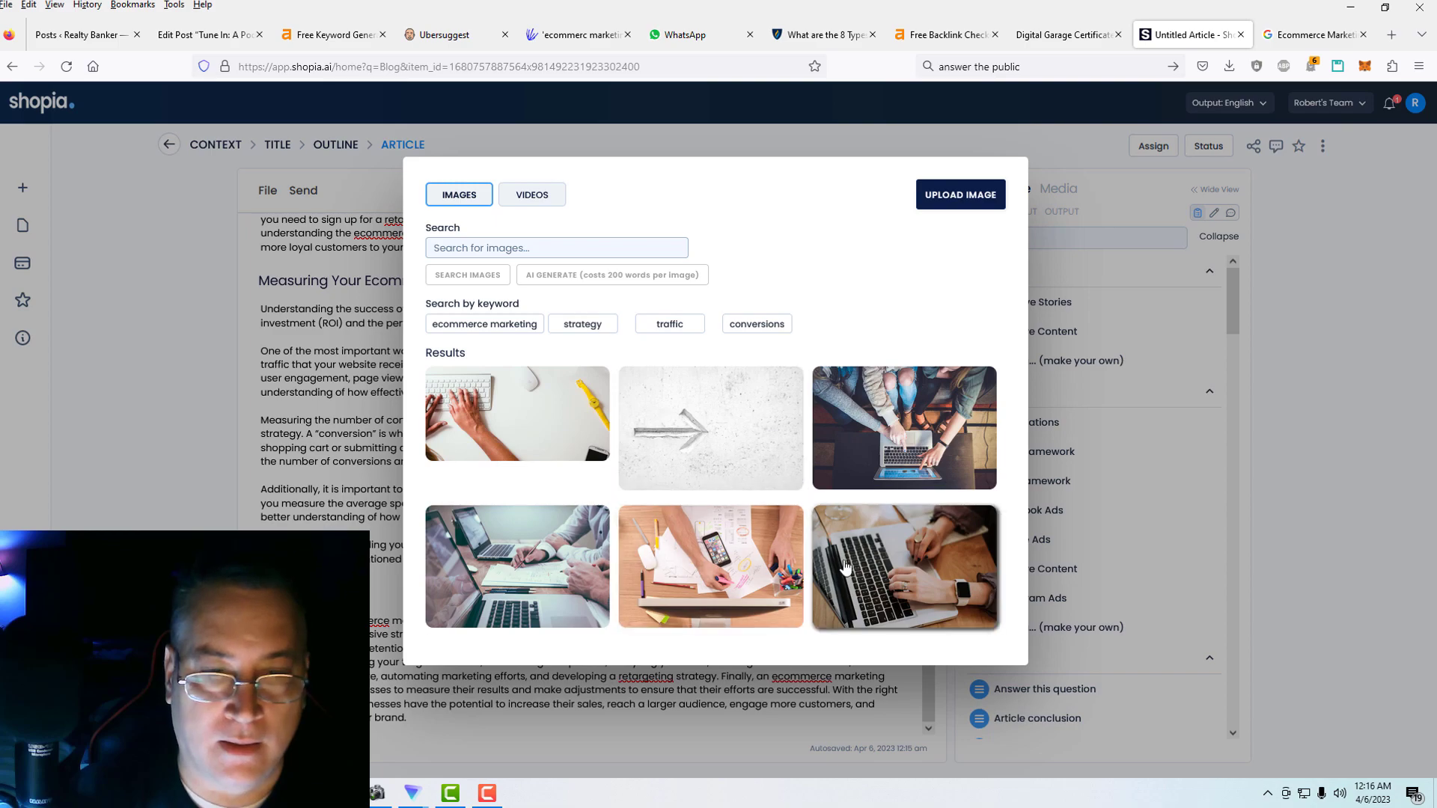
{"action": "left_click", "coordinate": [907, 439]}
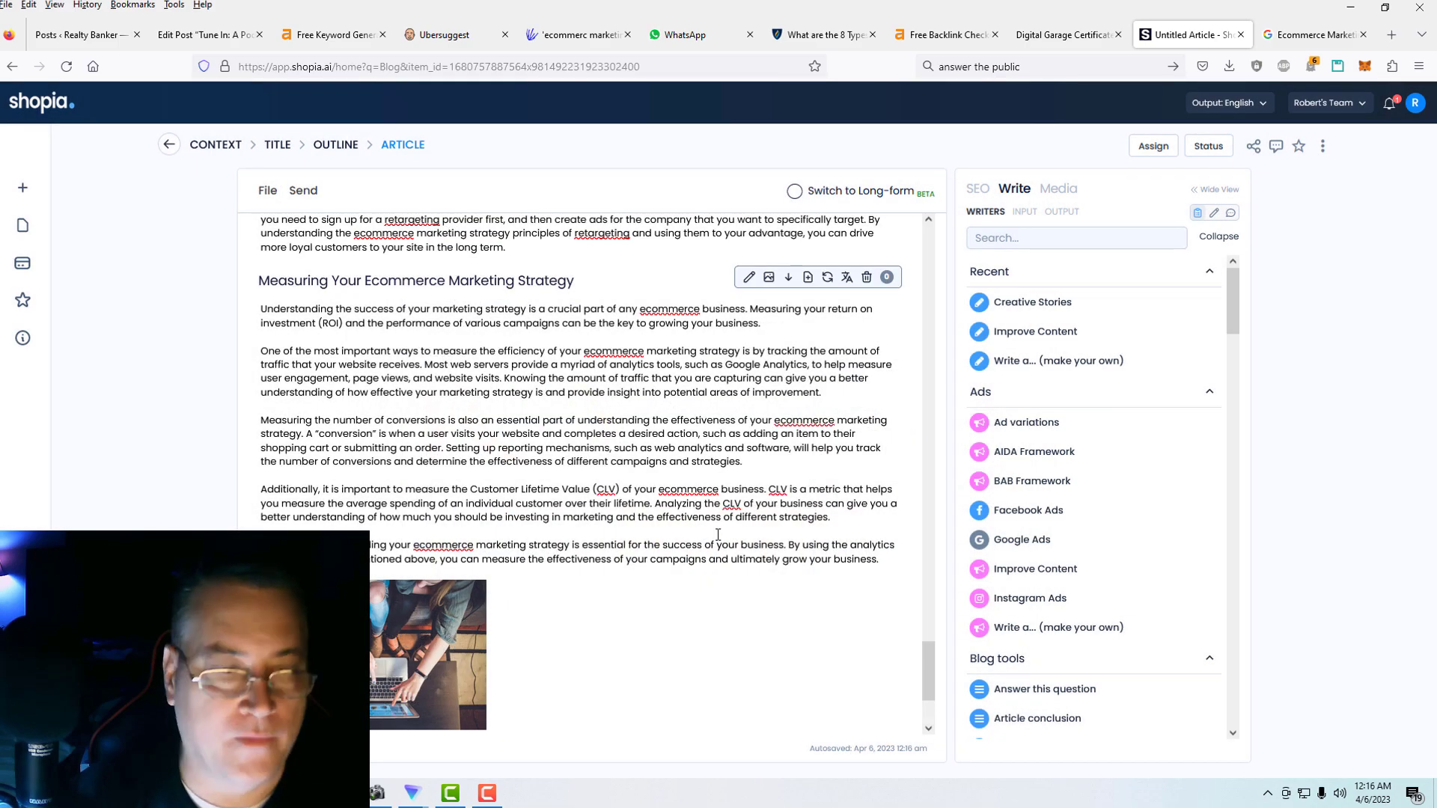
Insert the suggested photo of hands typing on a laptop with a smartwatch at the end of the "Develop a Retargeting Strategy" section.
{"action": "scroll", "coordinate": [709, 544], "scroll_direction": "up", "scroll_amount": 10}
{"action": "scroll", "coordinate": [710, 544], "scroll_direction": "up", "scroll_amount": 10}
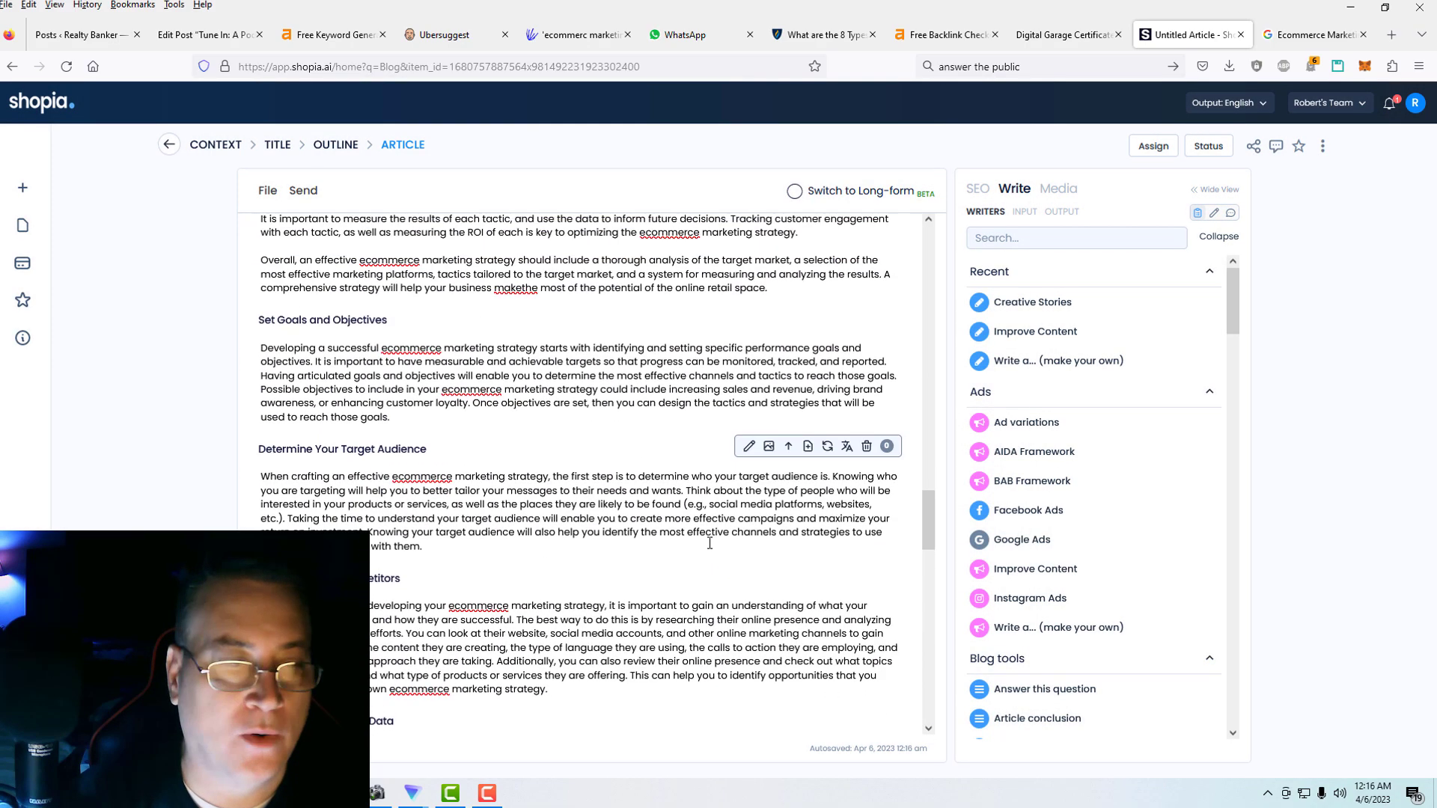
{"action": "scroll", "coordinate": [709, 544], "scroll_direction": "down", "scroll_amount": 10}
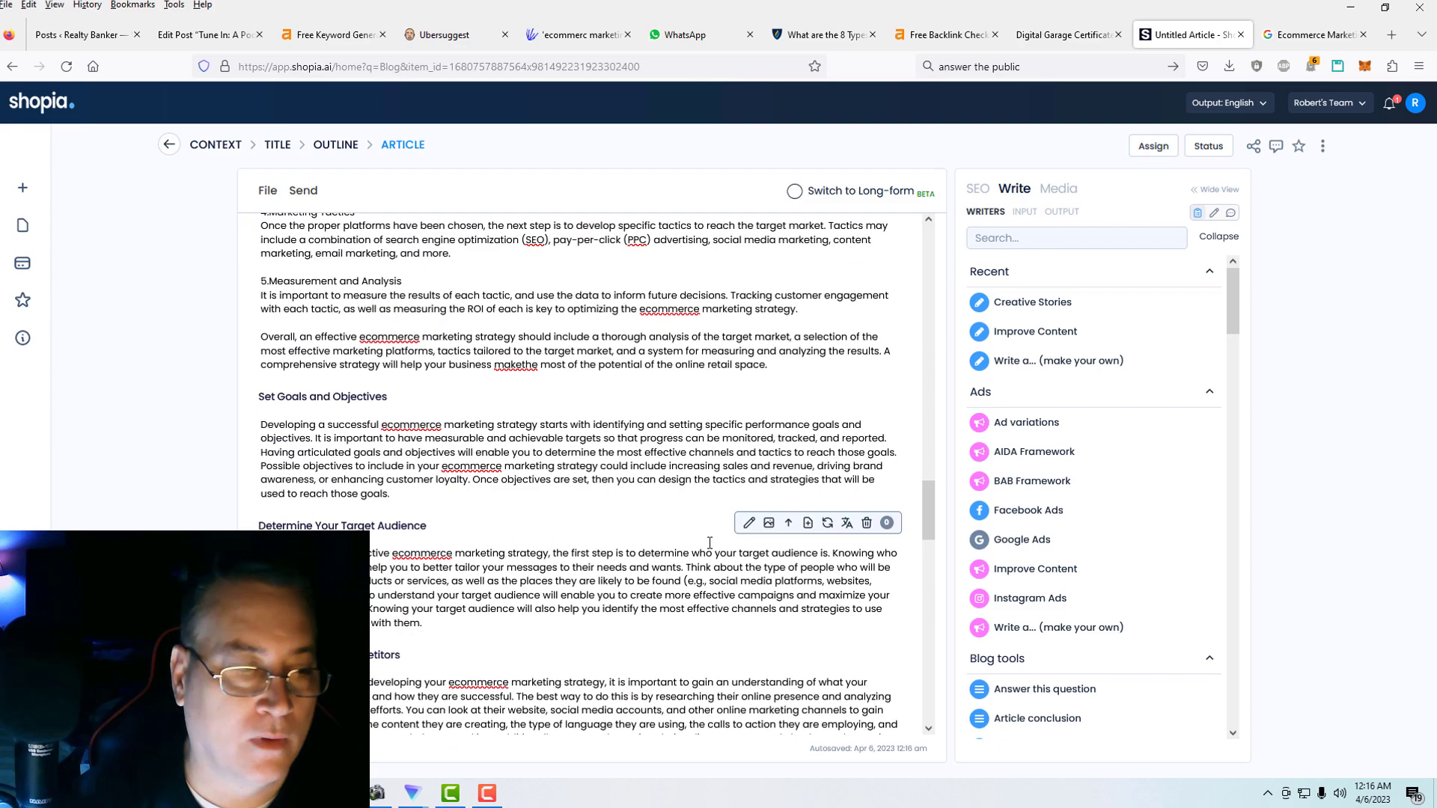
{"action": "scroll", "coordinate": [709, 550], "scroll_direction": "down", "scroll_amount": 4}
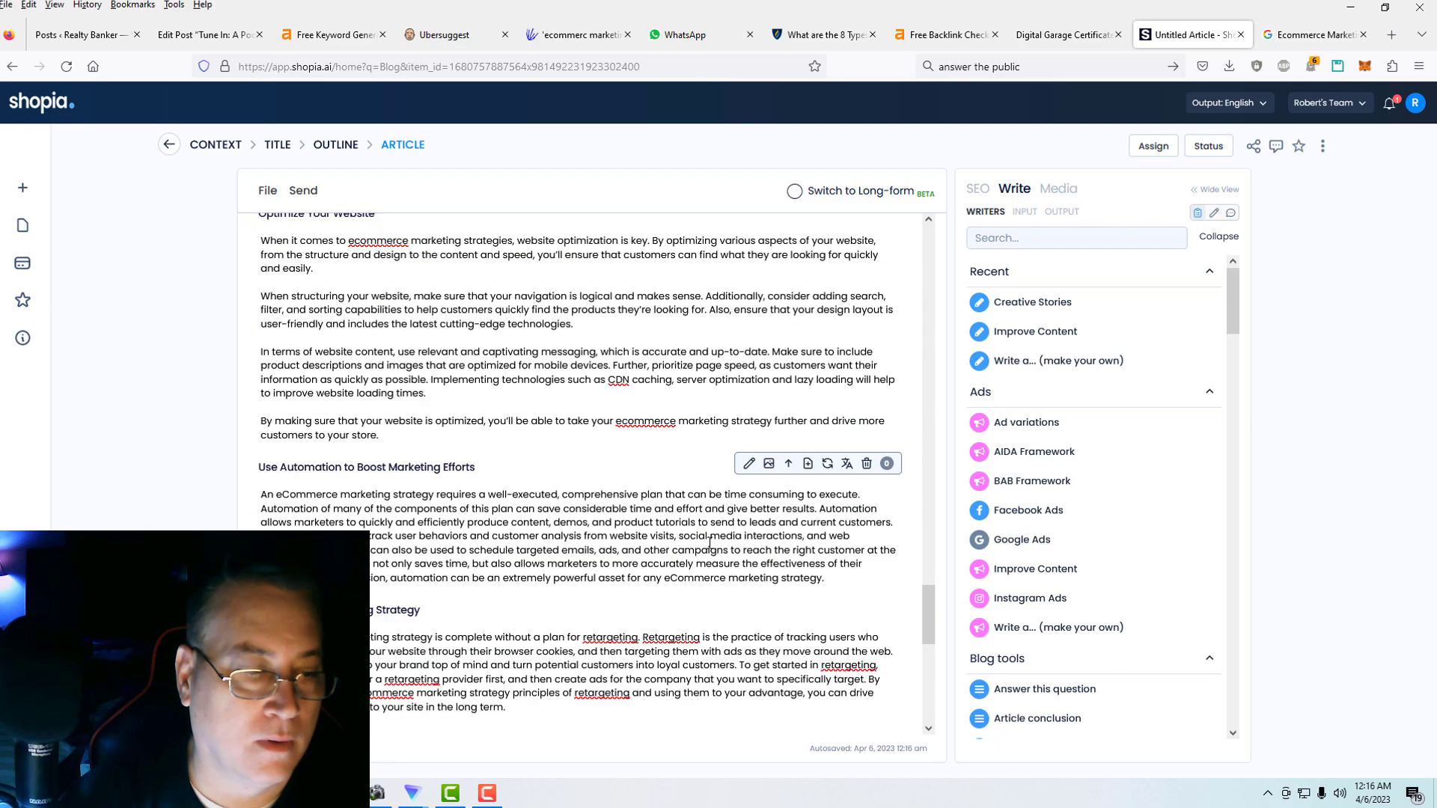
{"action": "scroll", "coordinate": [709, 544], "scroll_direction": "up", "scroll_amount": 20}
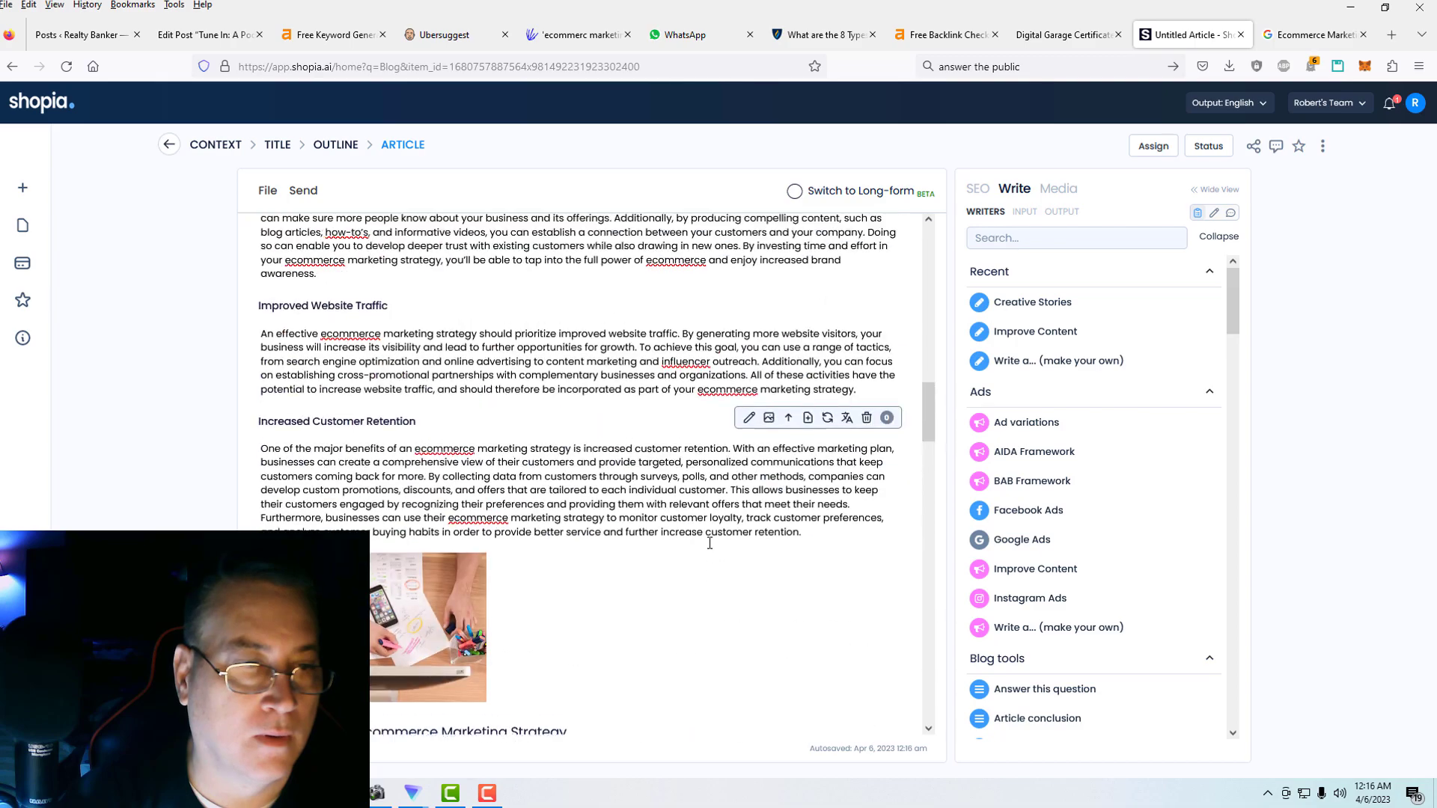
{"action": "scroll", "coordinate": [710, 544], "scroll_direction": "up", "scroll_amount": 10}
{"action": "scroll", "coordinate": [709, 546], "scroll_direction": "down", "scroll_amount": 12}
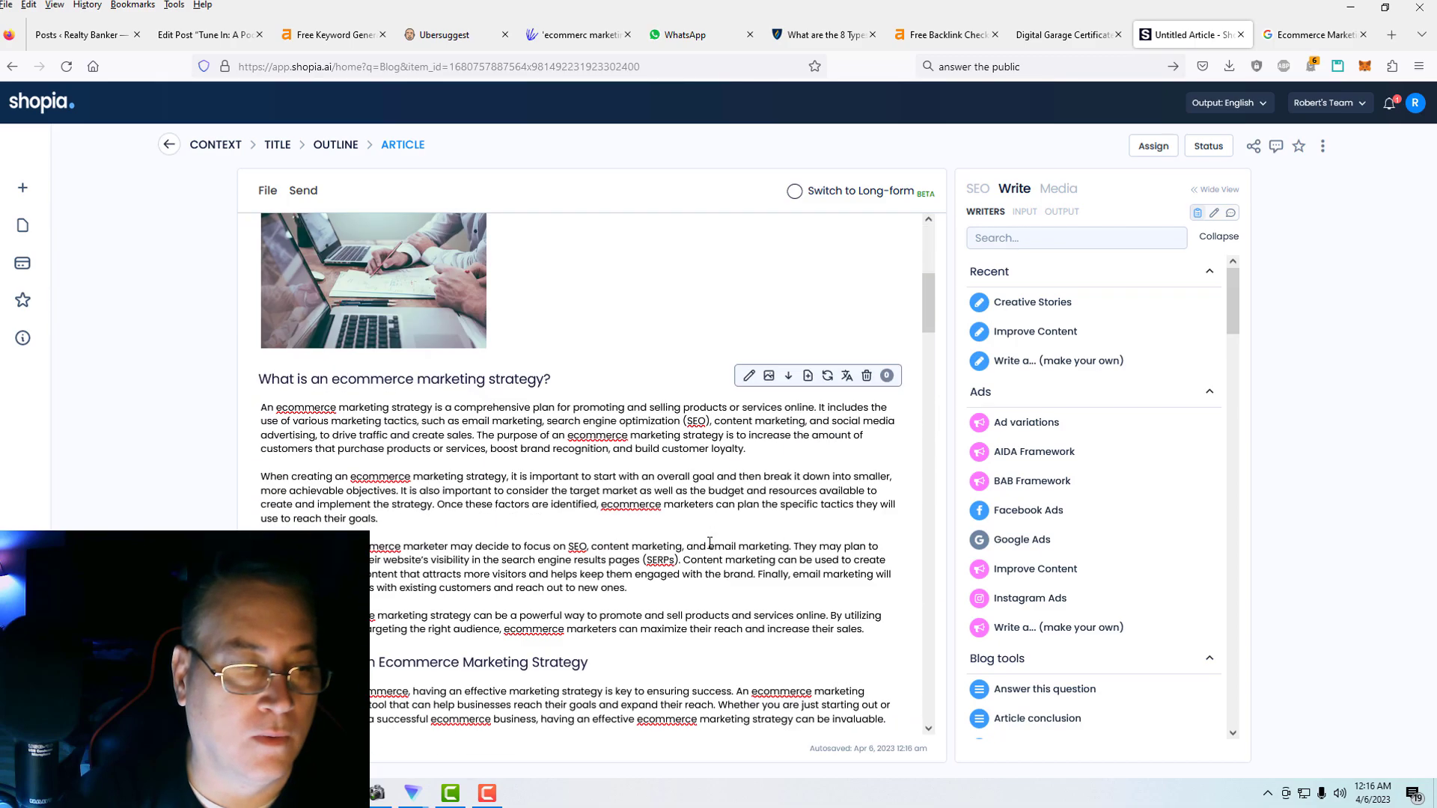
{"action": "scroll", "coordinate": [710, 550], "scroll_direction": "down", "scroll_amount": 20}
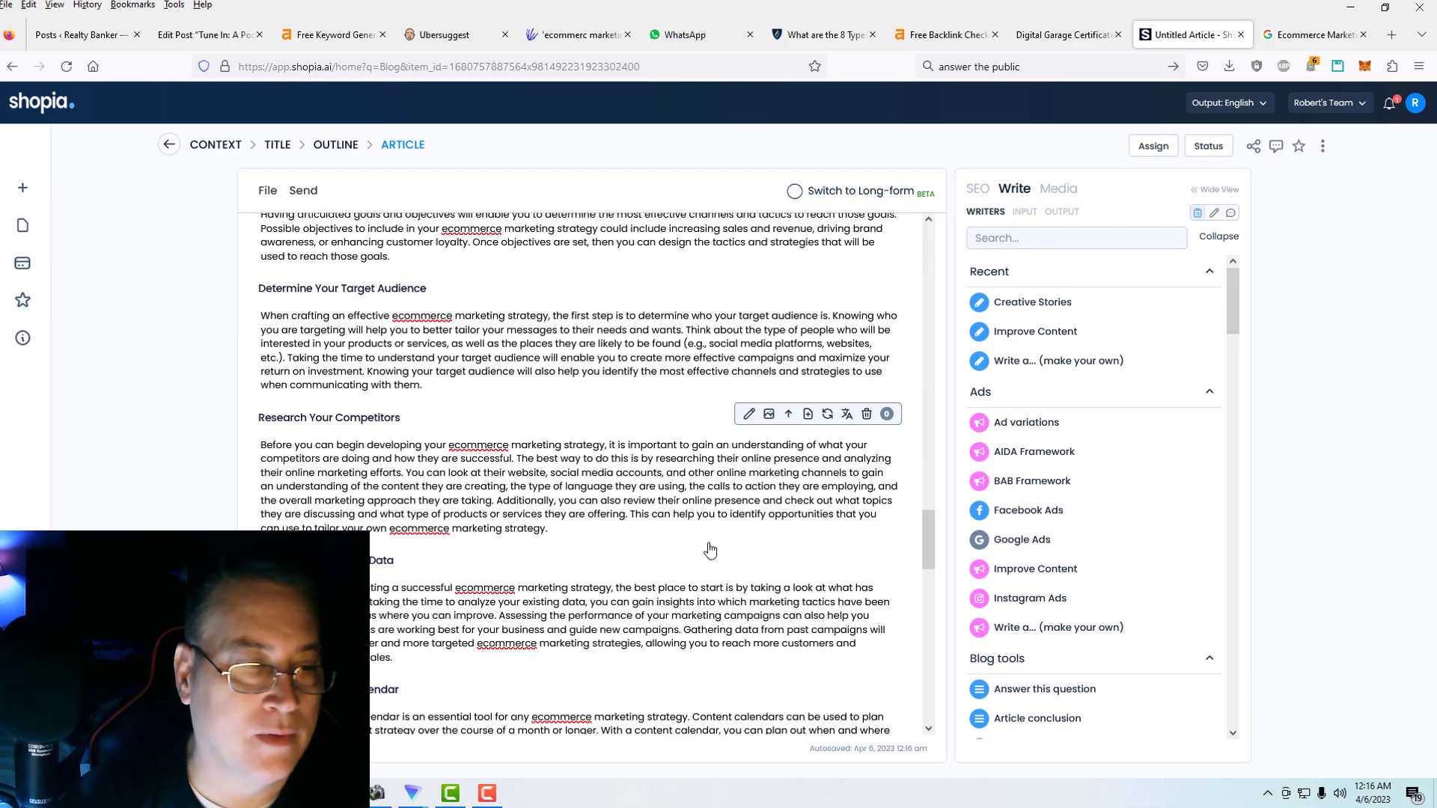
{"action": "scroll", "coordinate": [709, 544], "scroll_direction": "down", "scroll_amount": 15}
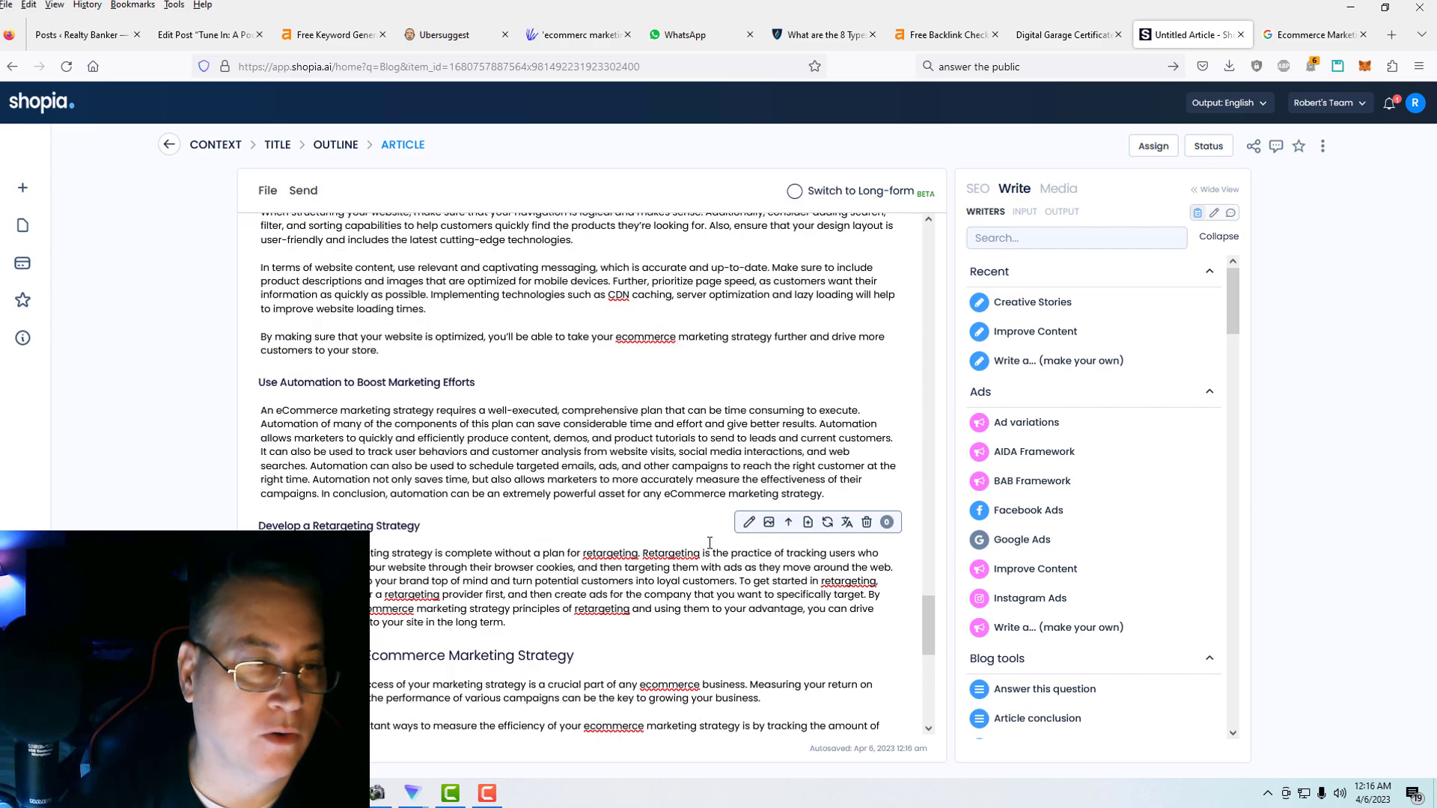
{"action": "scroll", "coordinate": [710, 544], "scroll_direction": "up", "scroll_amount": 15}
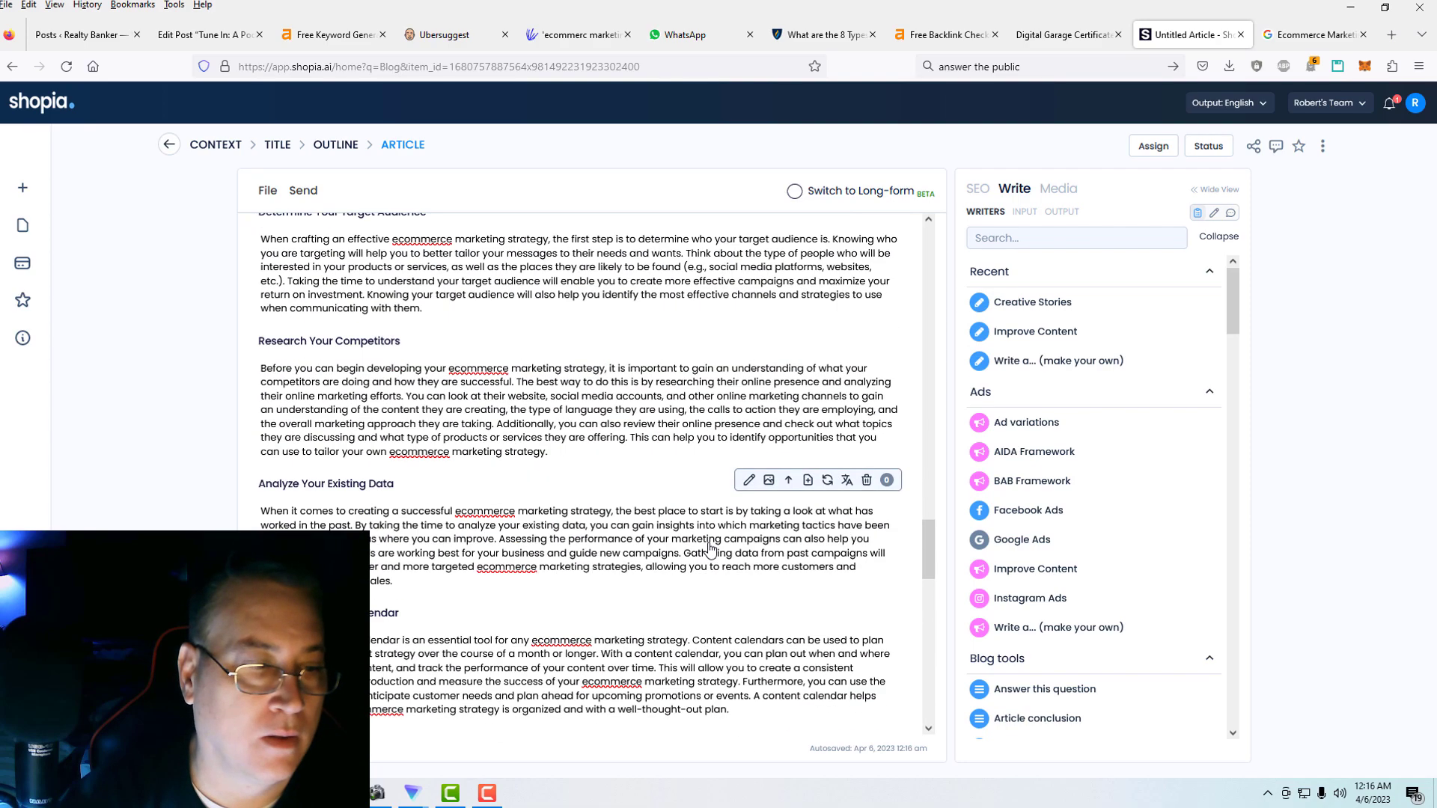
{"action": "scroll", "coordinate": [710, 544], "scroll_direction": "down", "scroll_amount": 10}
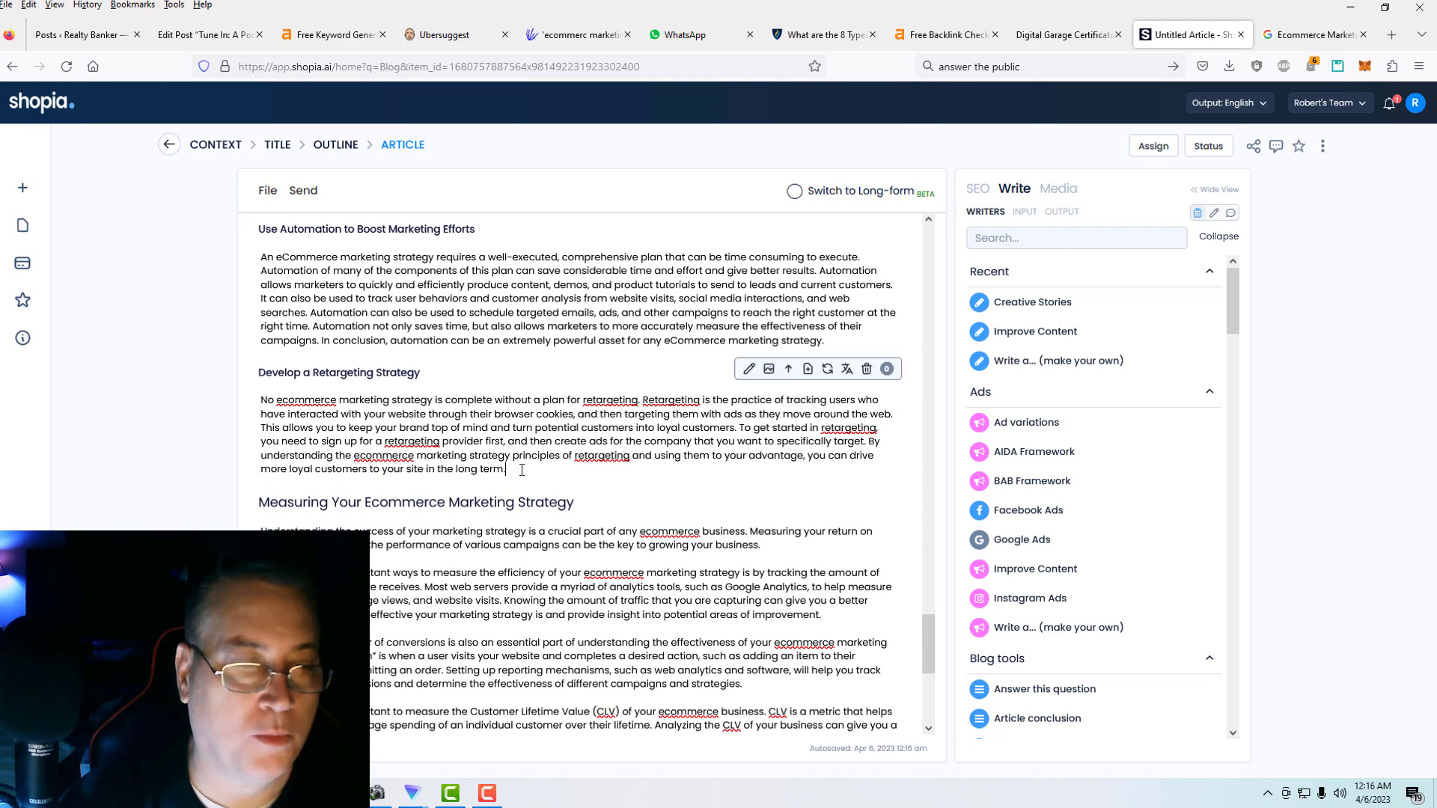
{"action": "left_click", "coordinate": [769, 369]}
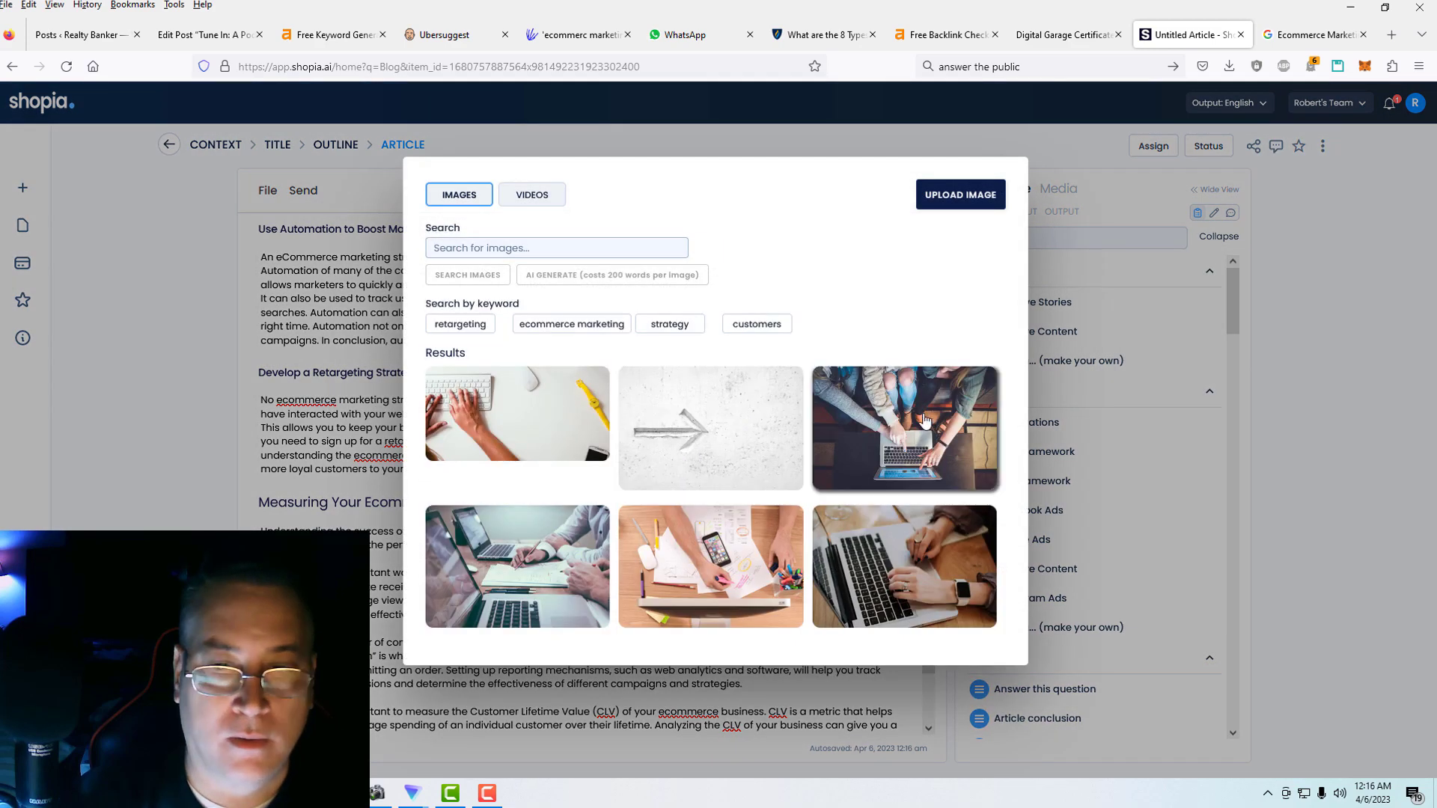
{"action": "left_click", "coordinate": [900, 553]}
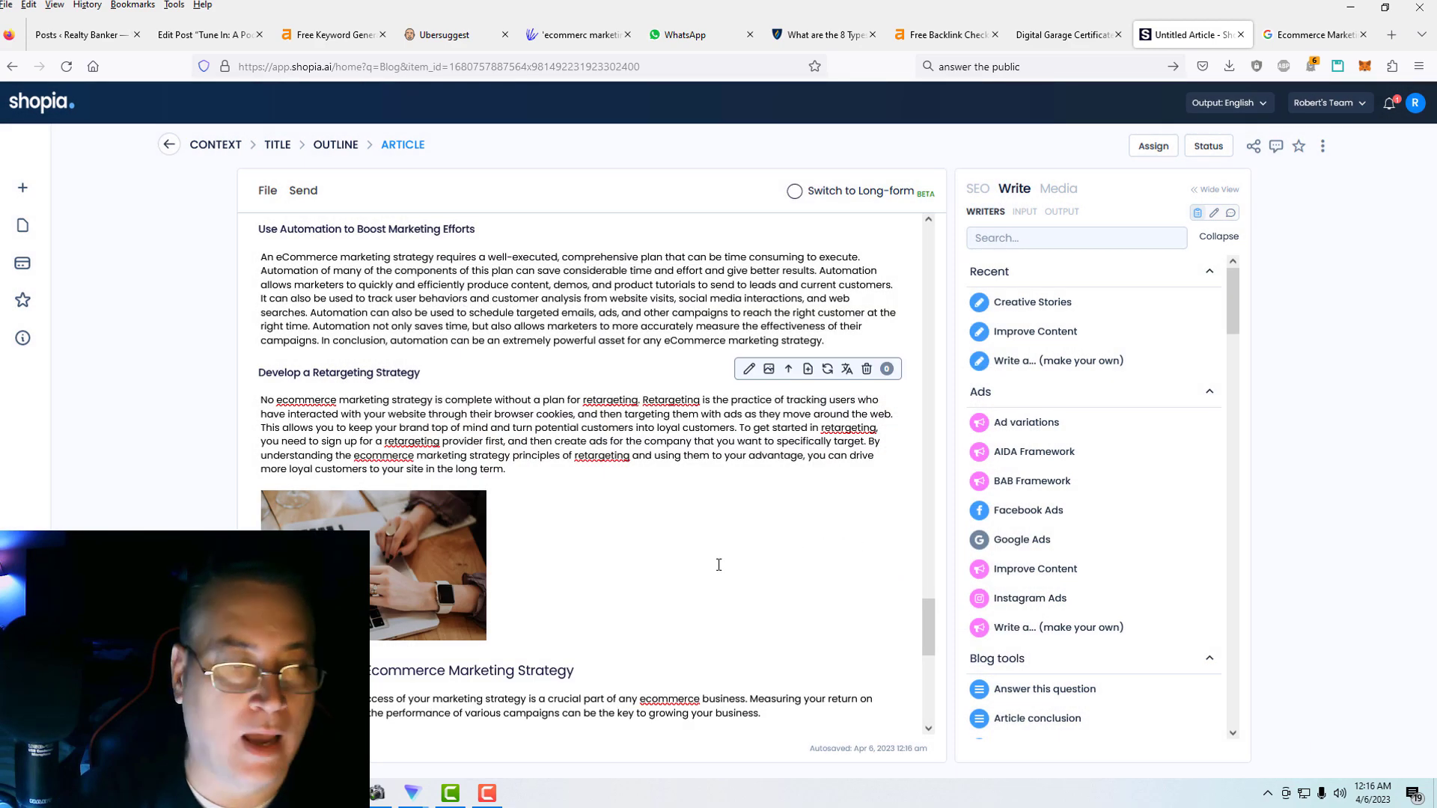
Review the illustrated article from start to end and copy it to the clipboard as HTML.
{"action": "scroll", "coordinate": [721, 563], "scroll_direction": "up", "scroll_amount": 5}
{"action": "scroll", "coordinate": [722, 562], "scroll_direction": "up", "scroll_amount": 15}
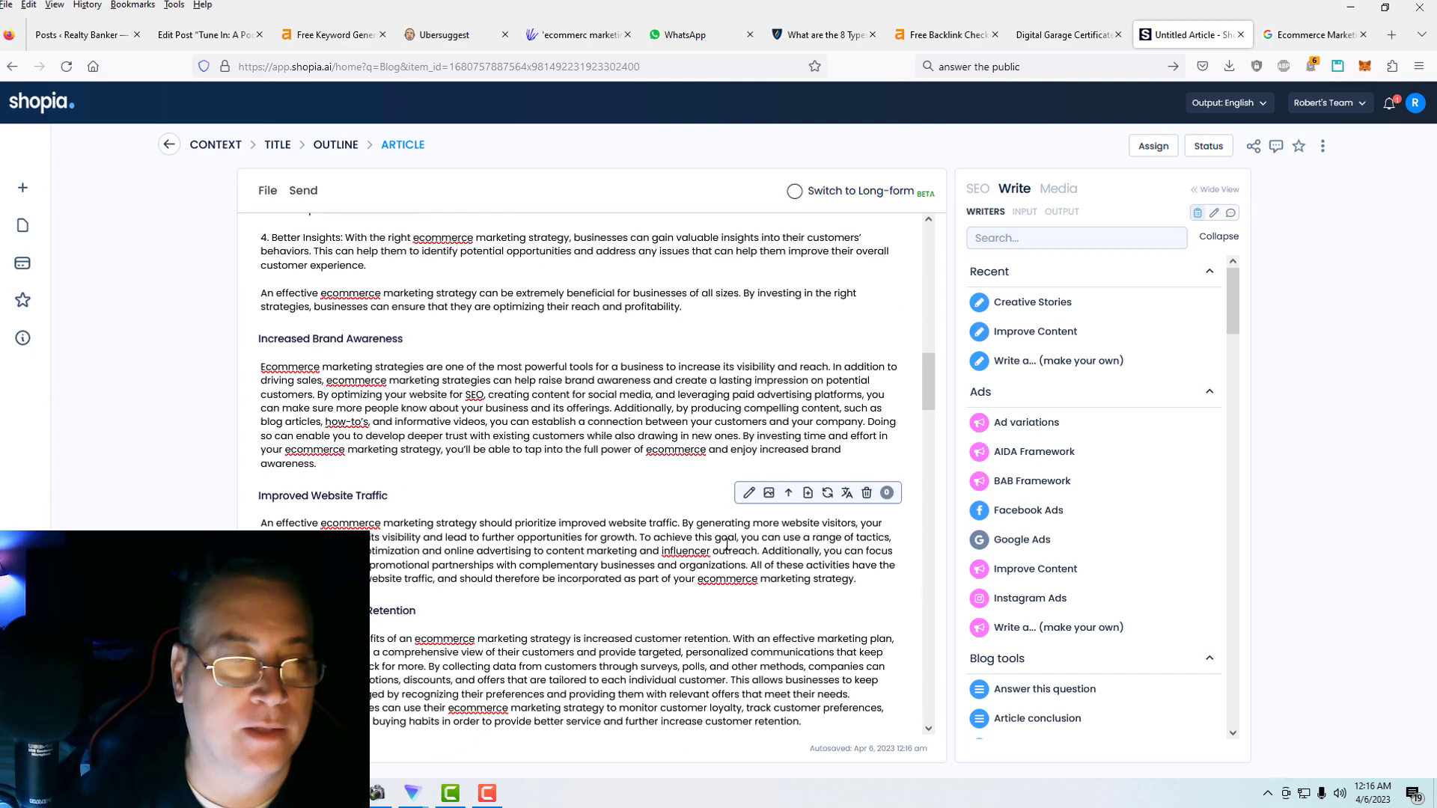
{"action": "scroll", "coordinate": [726, 545], "scroll_direction": "up", "scroll_amount": 3}
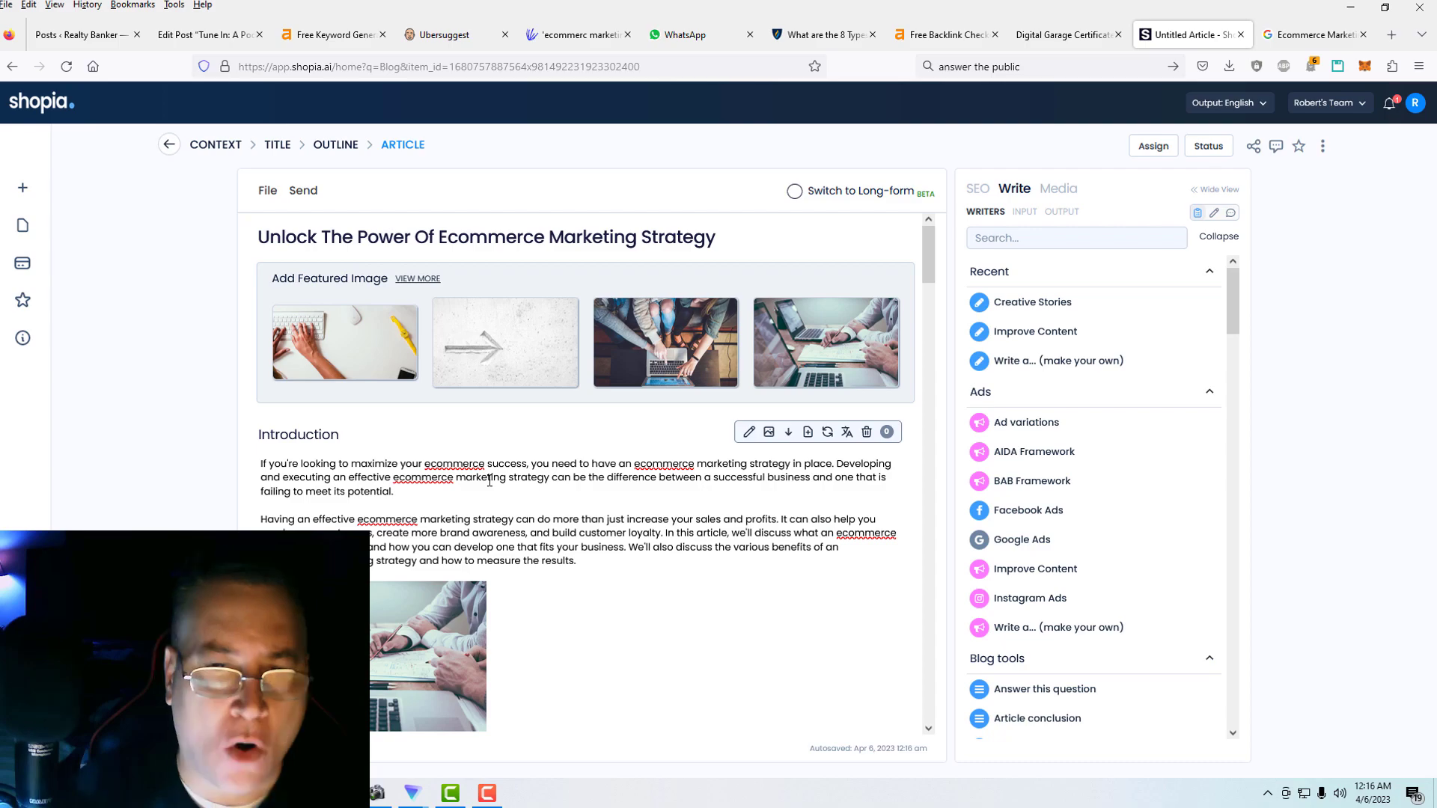
{"action": "left_click_drag", "start_coordinate": [925, 258], "coordinate": [962, 735]}
{"action": "left_click_drag", "start_coordinate": [962, 669], "coordinate": [954, 225]}
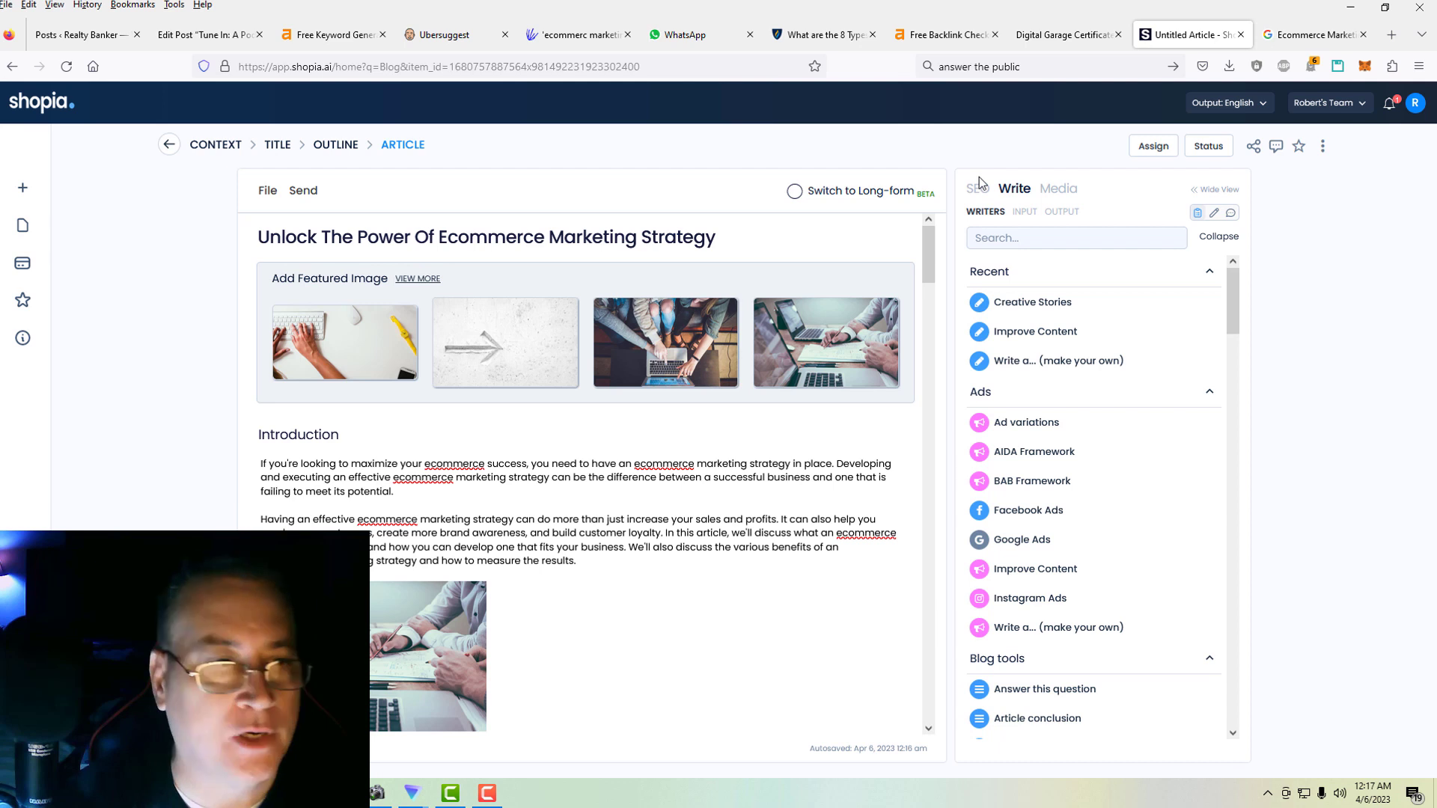
{"action": "left_click", "coordinate": [269, 193]}
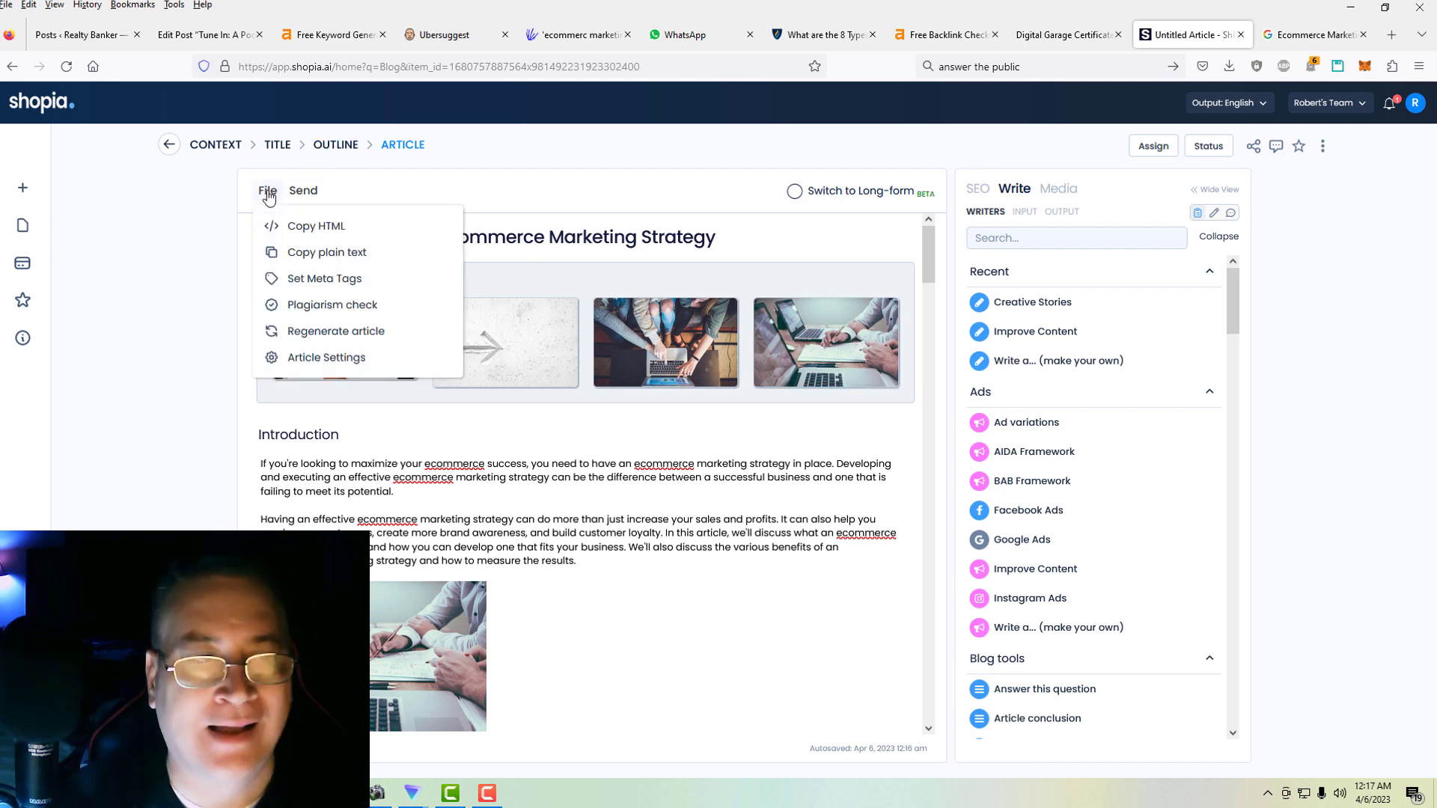
{"action": "left_click", "coordinate": [331, 227]}
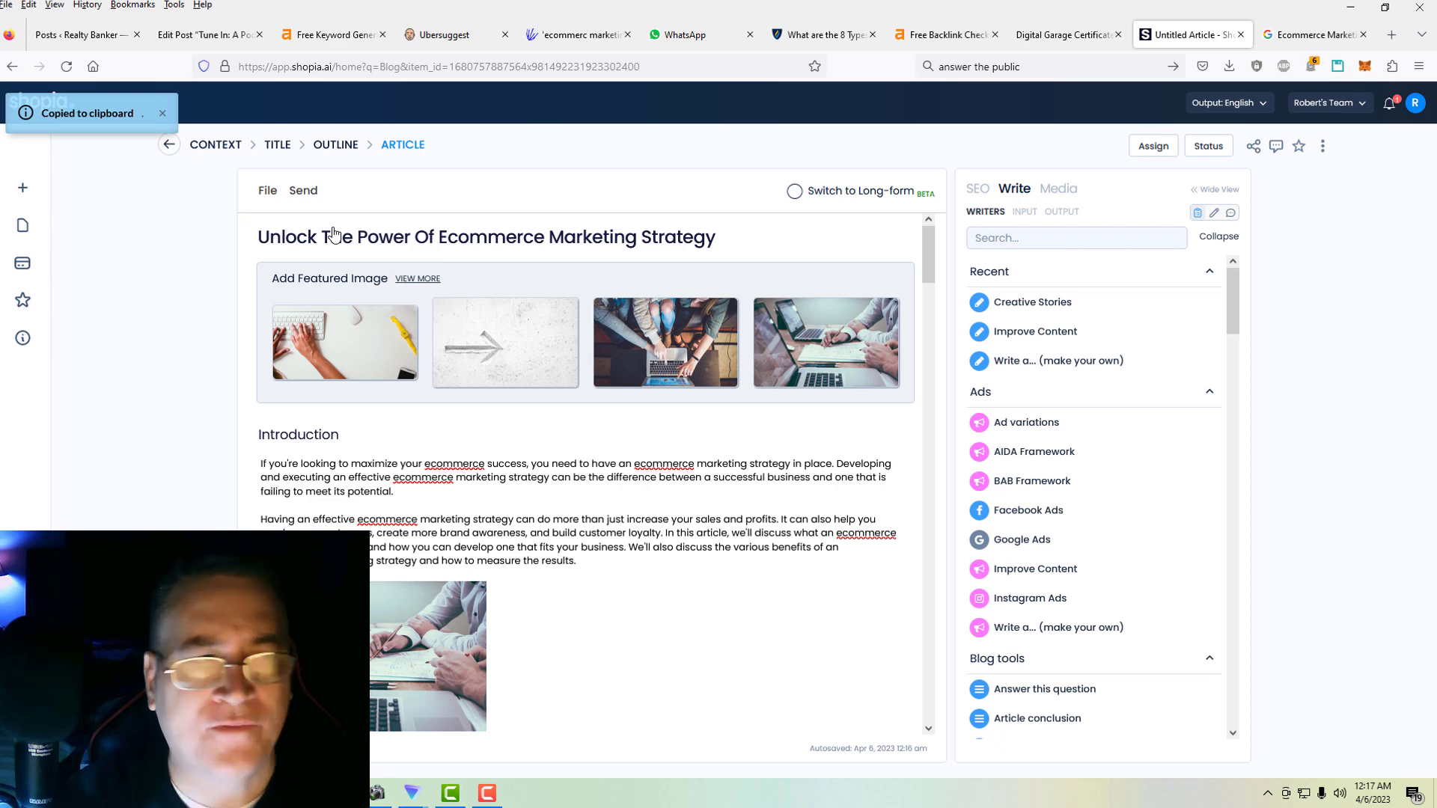
Switch to the Realty Banker WordPress admin, create a new post and paste the copied article into it.
{"action": "left_click", "coordinate": [51, 37]}
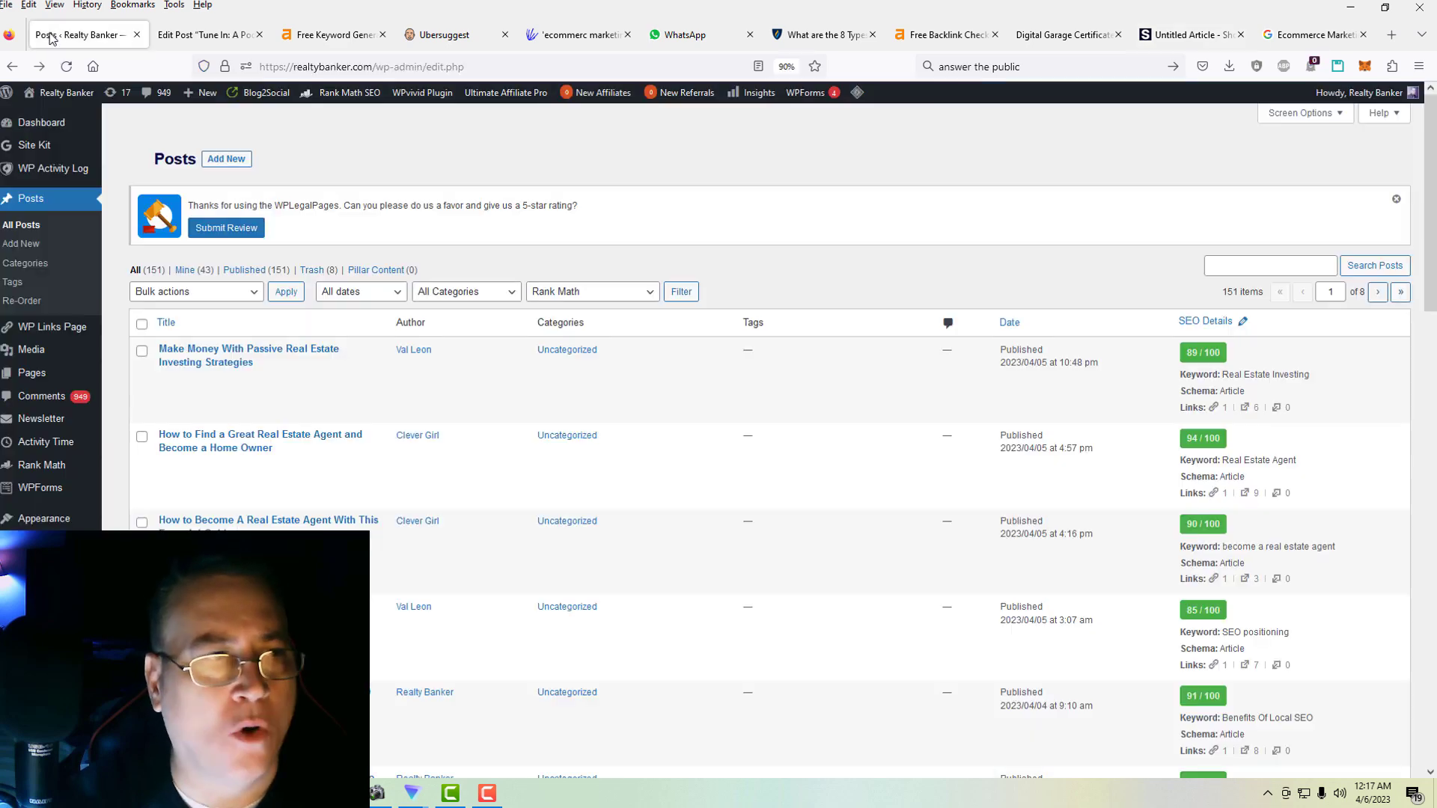
{"action": "left_click", "coordinate": [27, 247]}
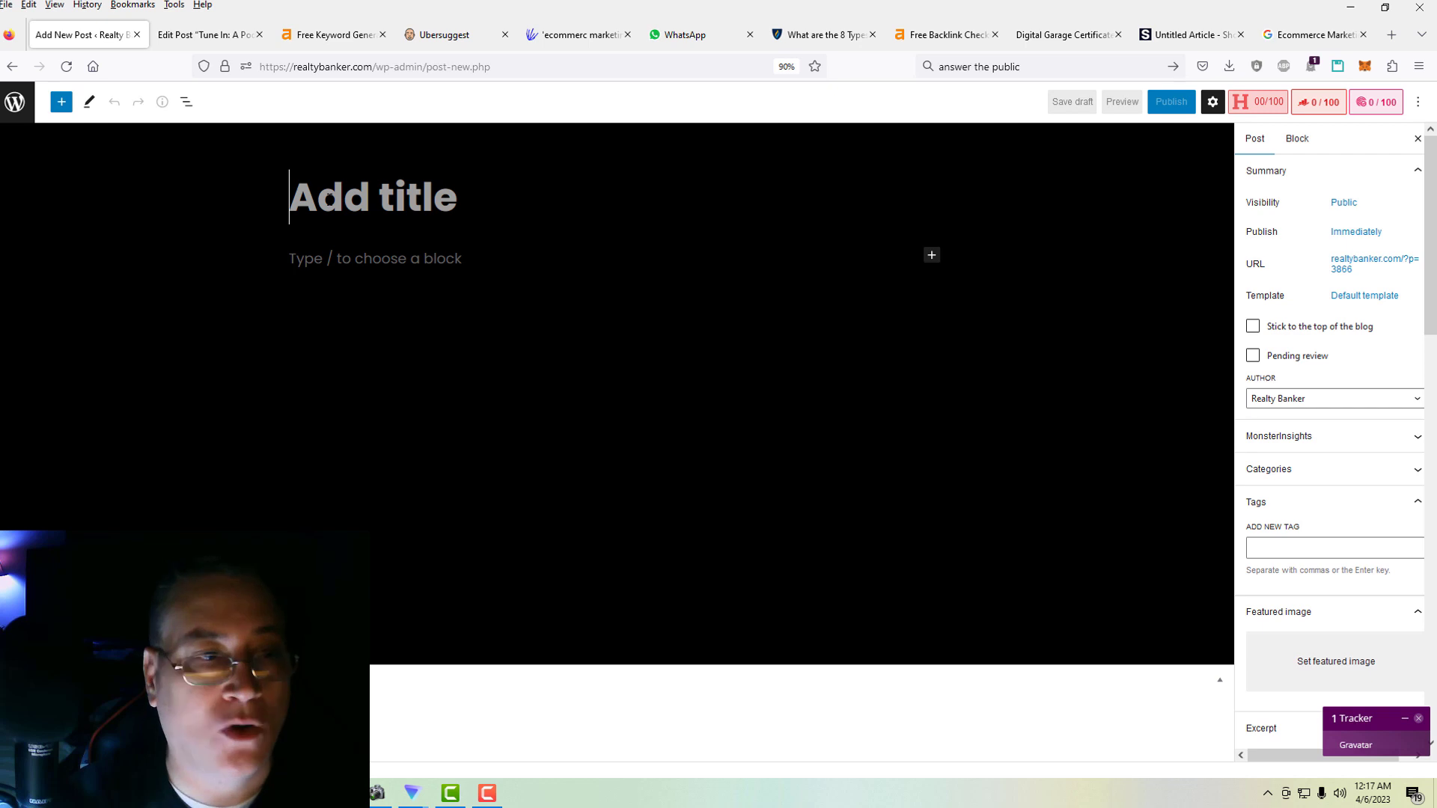
{"action": "right_click", "coordinate": [329, 197]}
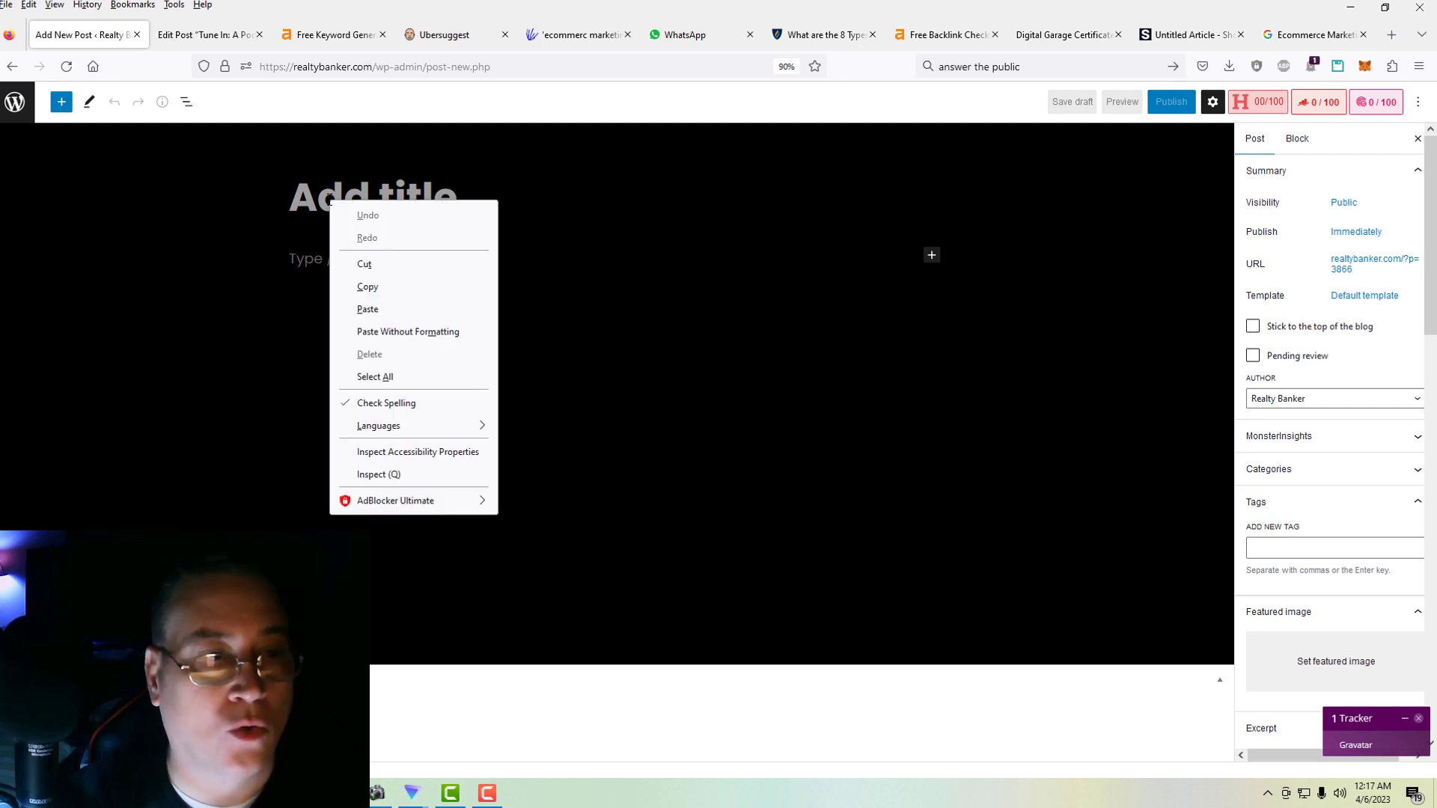
{"action": "left_click", "coordinate": [362, 308]}
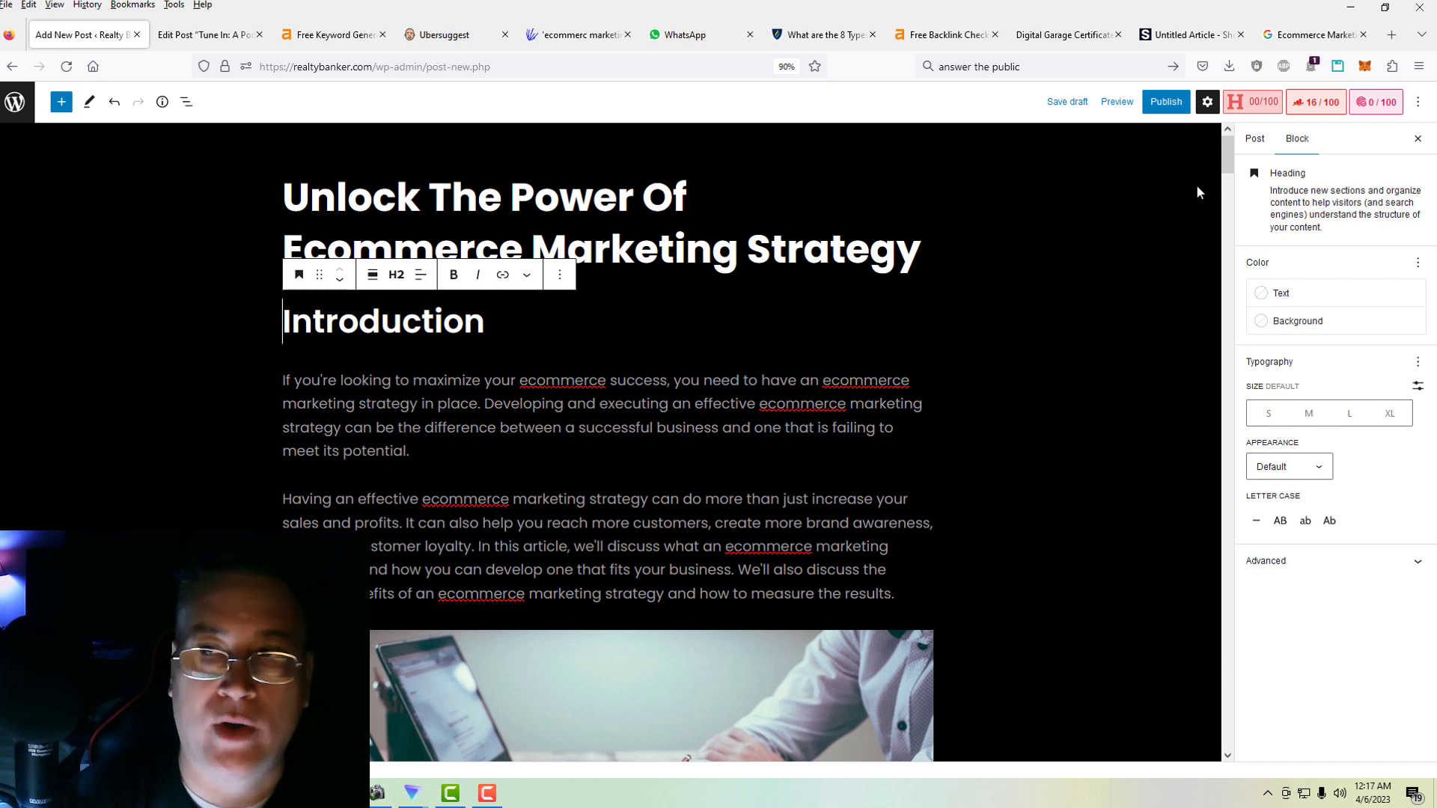
Copy "Ecommerce Marketing Strategy" from the post title into Rank Math as the focus keyword and save the post as a draft.
{"action": "left_click", "coordinate": [1321, 109]}
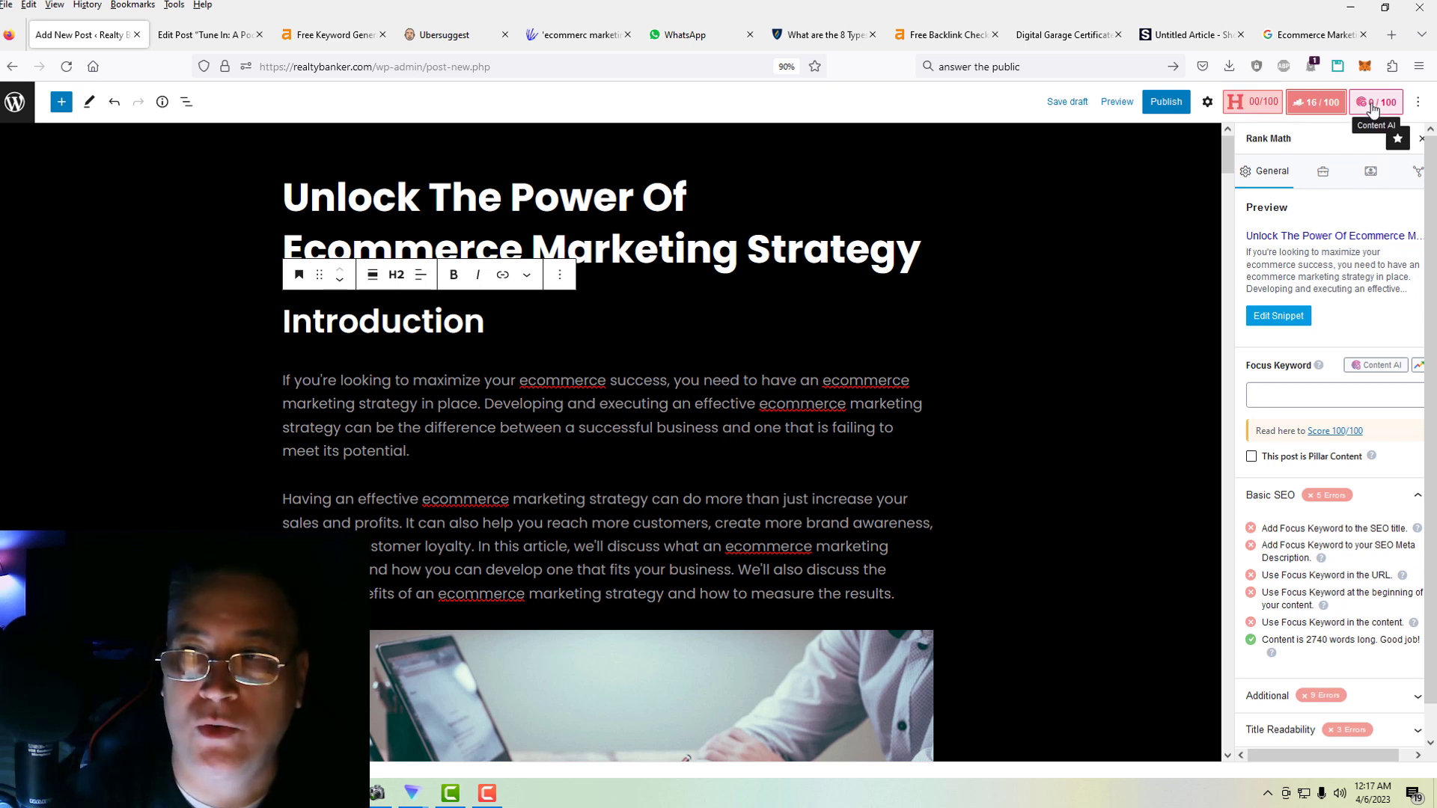
{"action": "left_click", "coordinate": [1317, 105]}
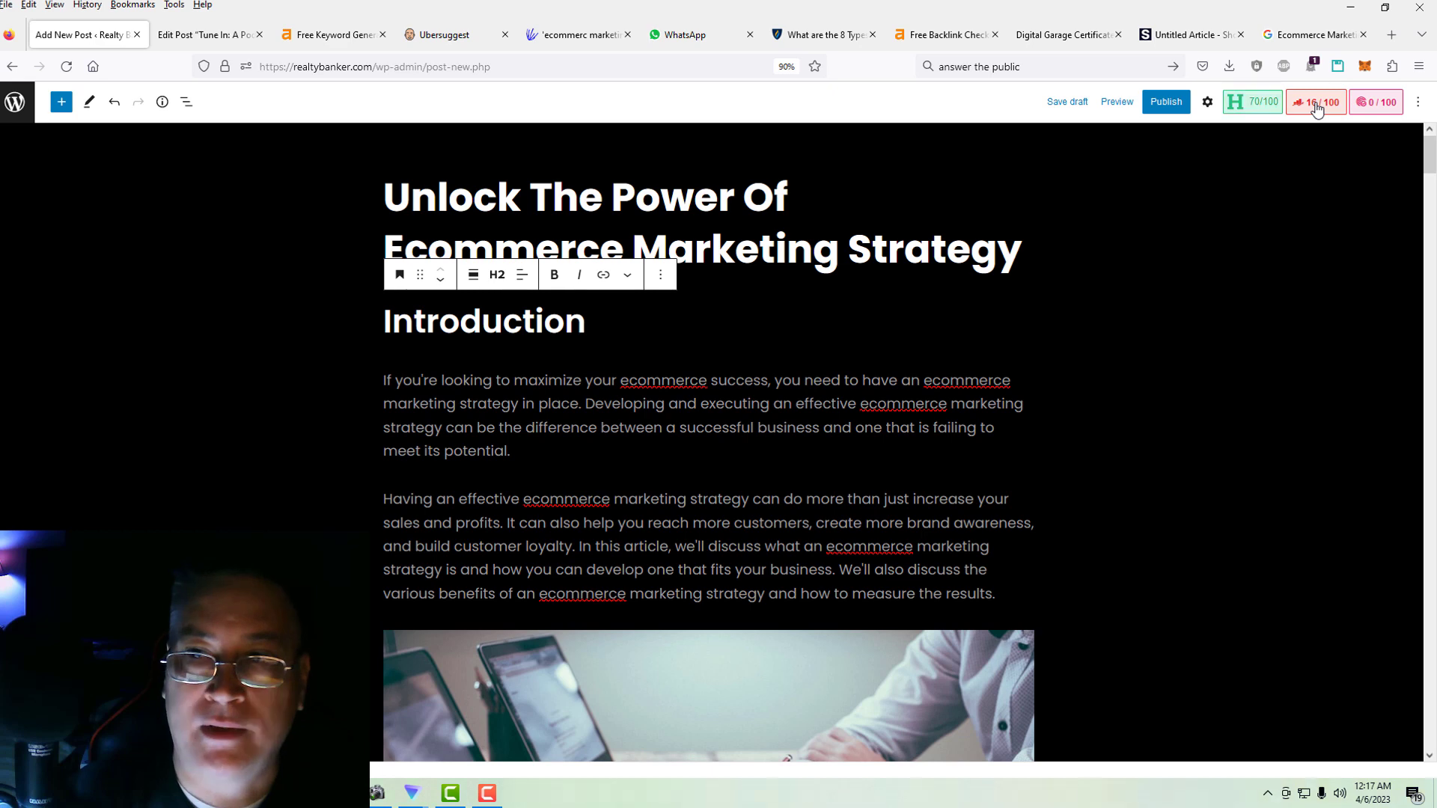
{"action": "left_click", "coordinate": [1317, 105]}
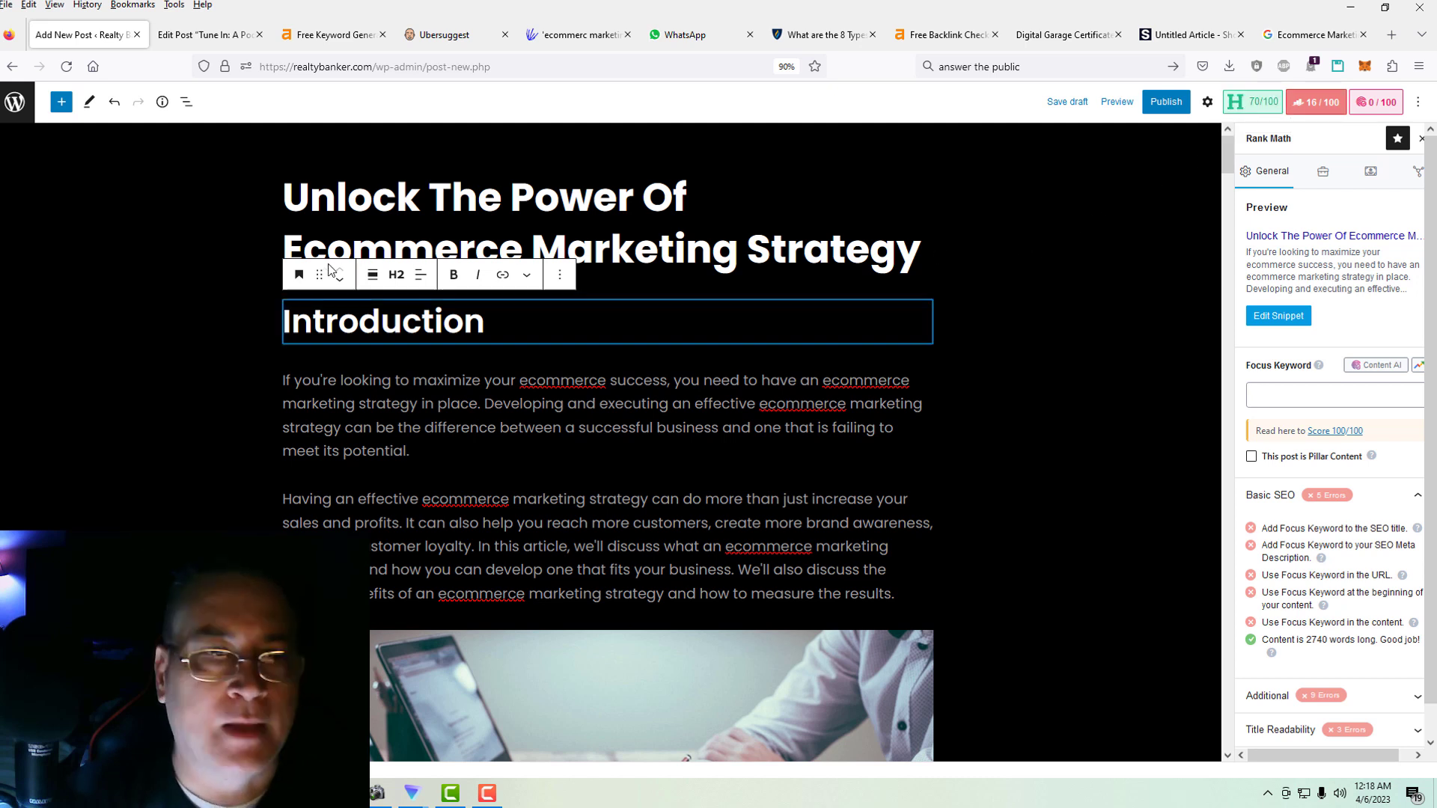
{"action": "left_click_drag", "start_coordinate": [283, 249], "coordinate": [911, 242]}
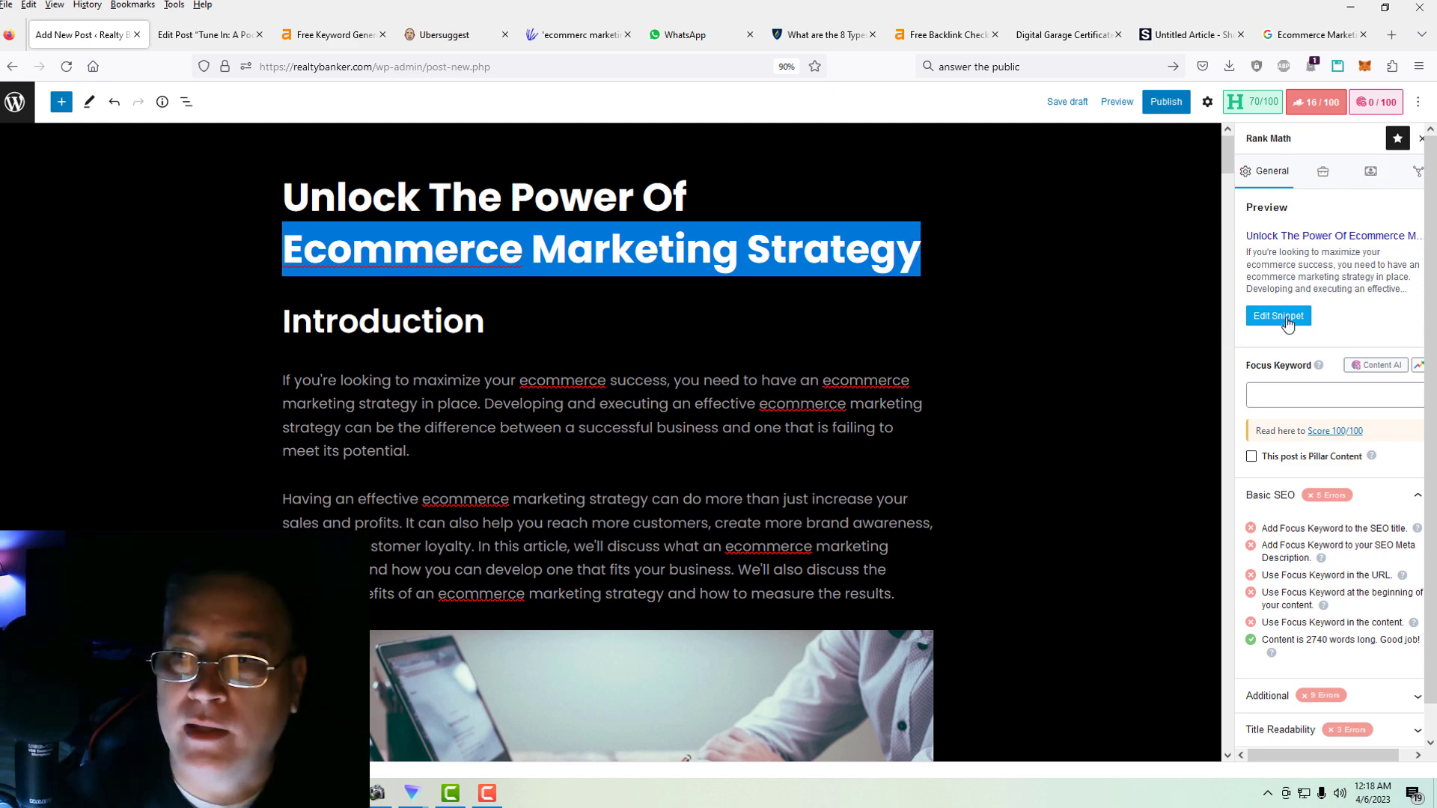
{"action": "left_click", "coordinate": [1321, 104]}
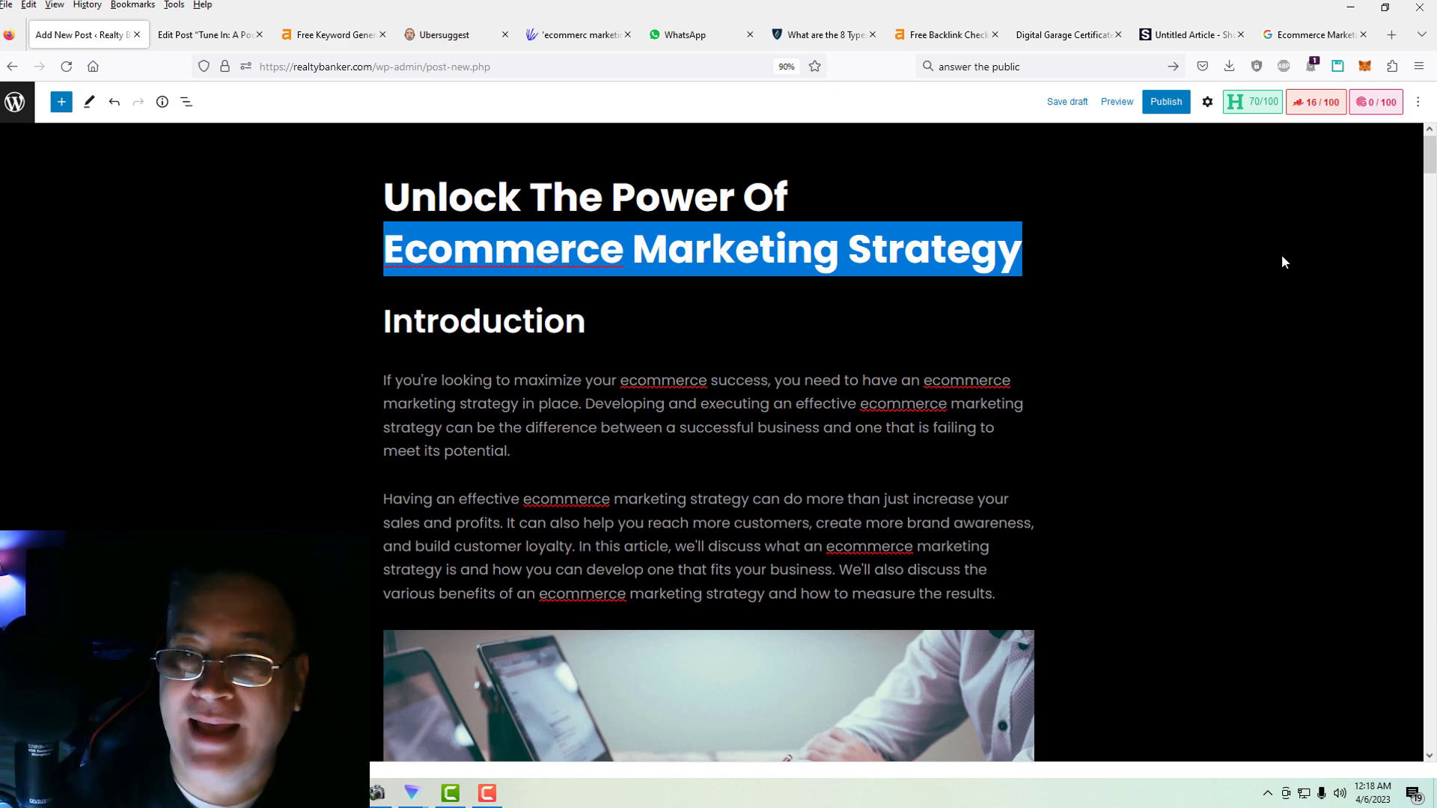
{"action": "left_click", "coordinate": [1315, 106]}
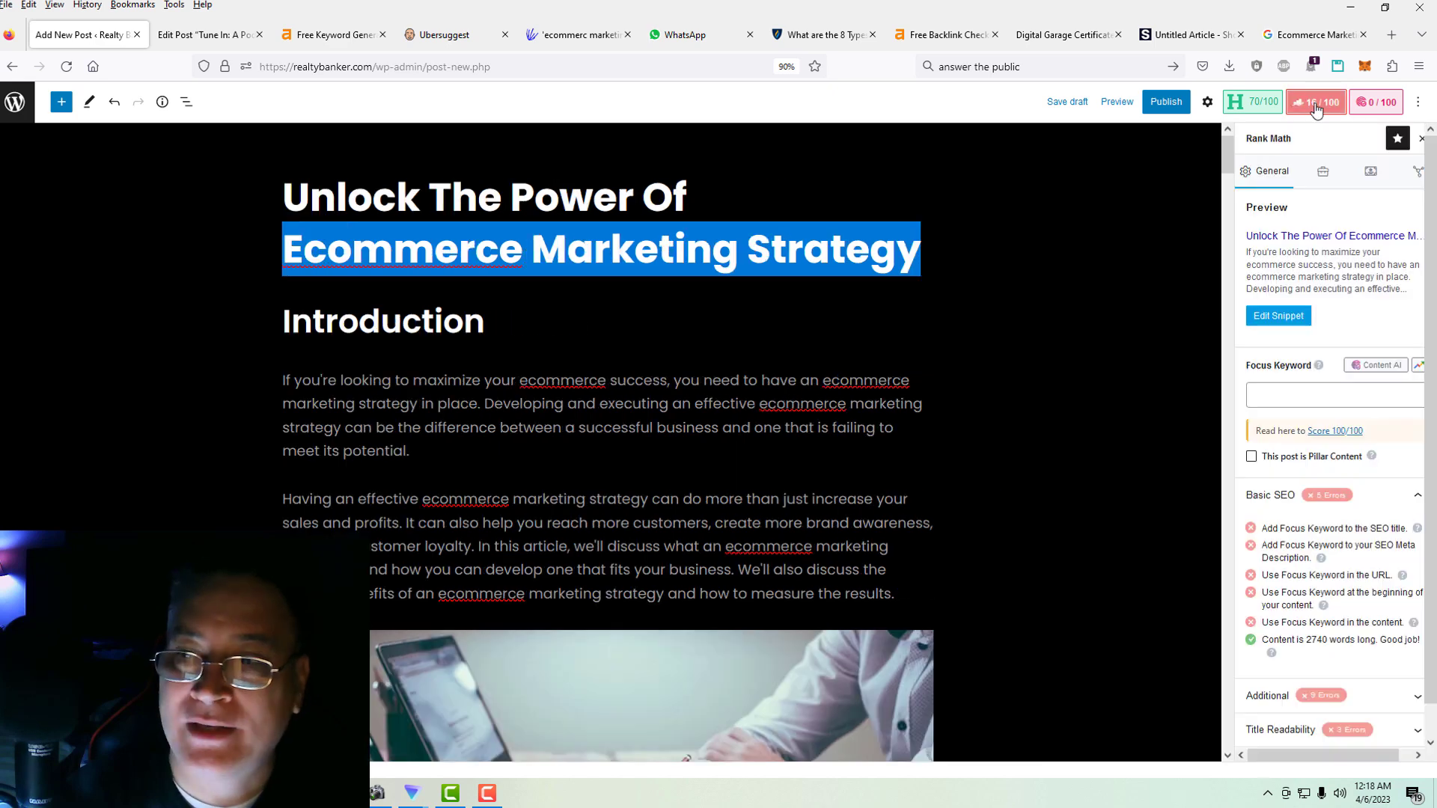
{"action": "left_click", "coordinate": [1272, 395]}
{"action": "key", "text": "ctrl+v"}
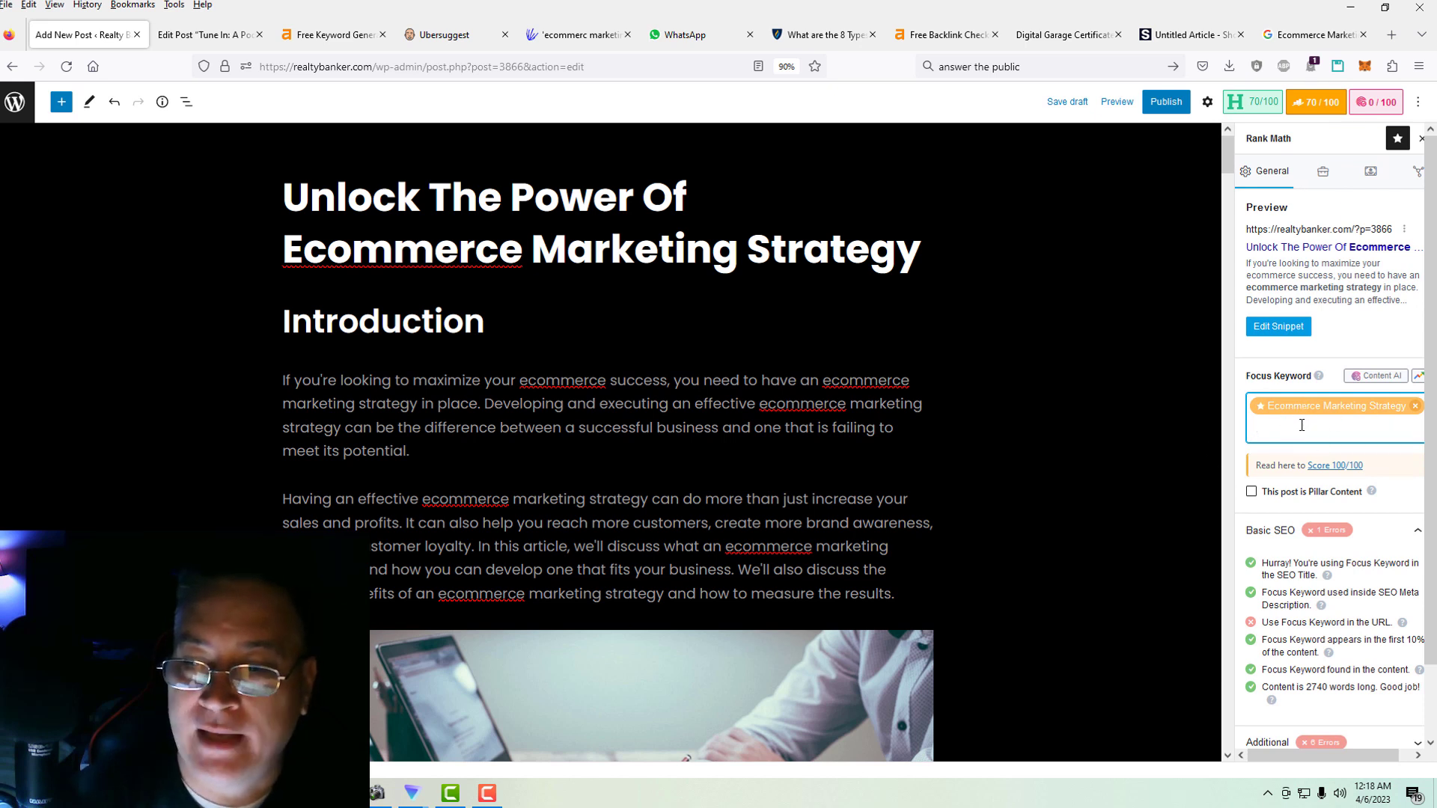
{"action": "left_click", "coordinate": [1066, 102]}
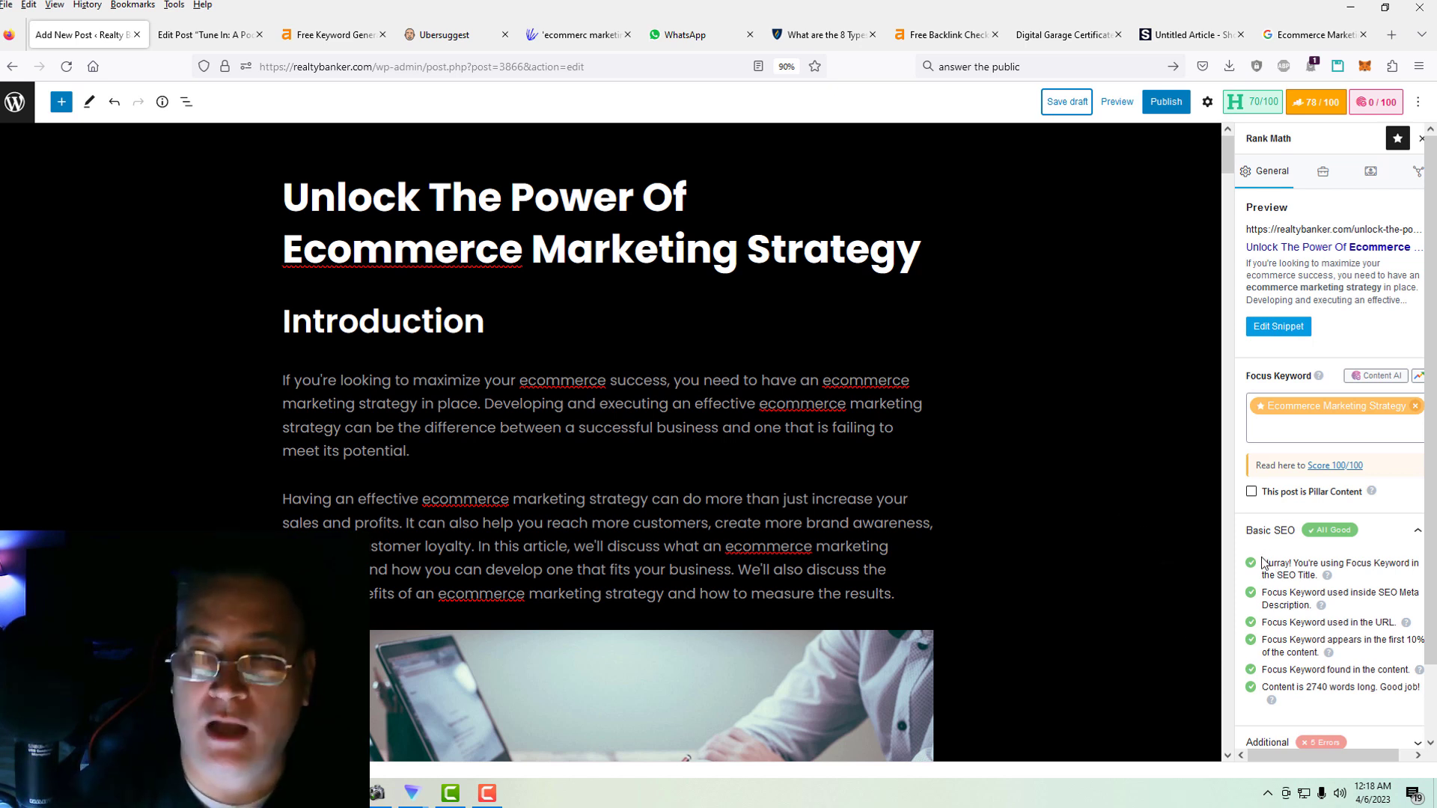
{"action": "scroll", "coordinate": [1263, 563], "scroll_direction": "down", "scroll_amount": 2}
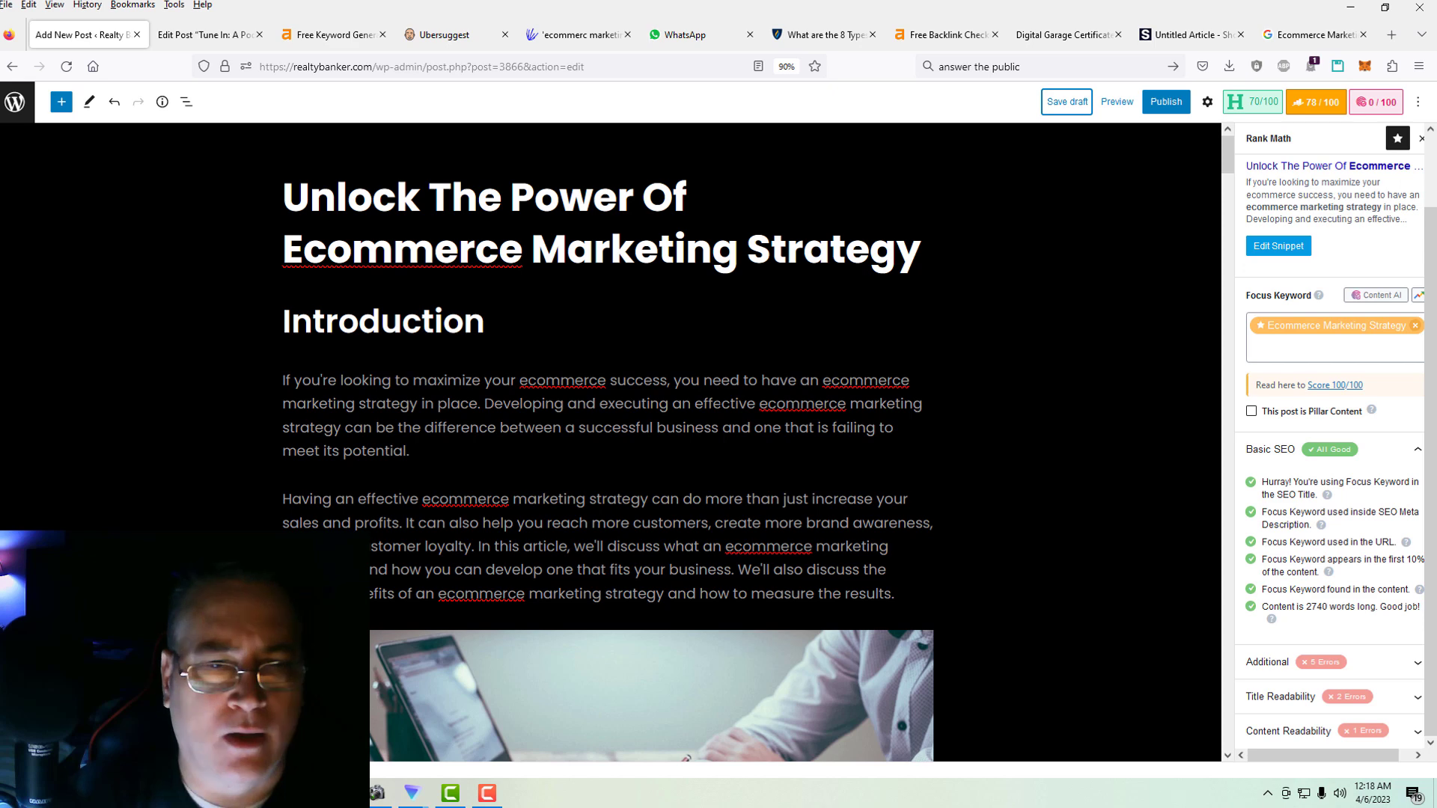
{"action": "scroll", "coordinate": [953, 404], "scroll_direction": "down", "scroll_amount": 6}
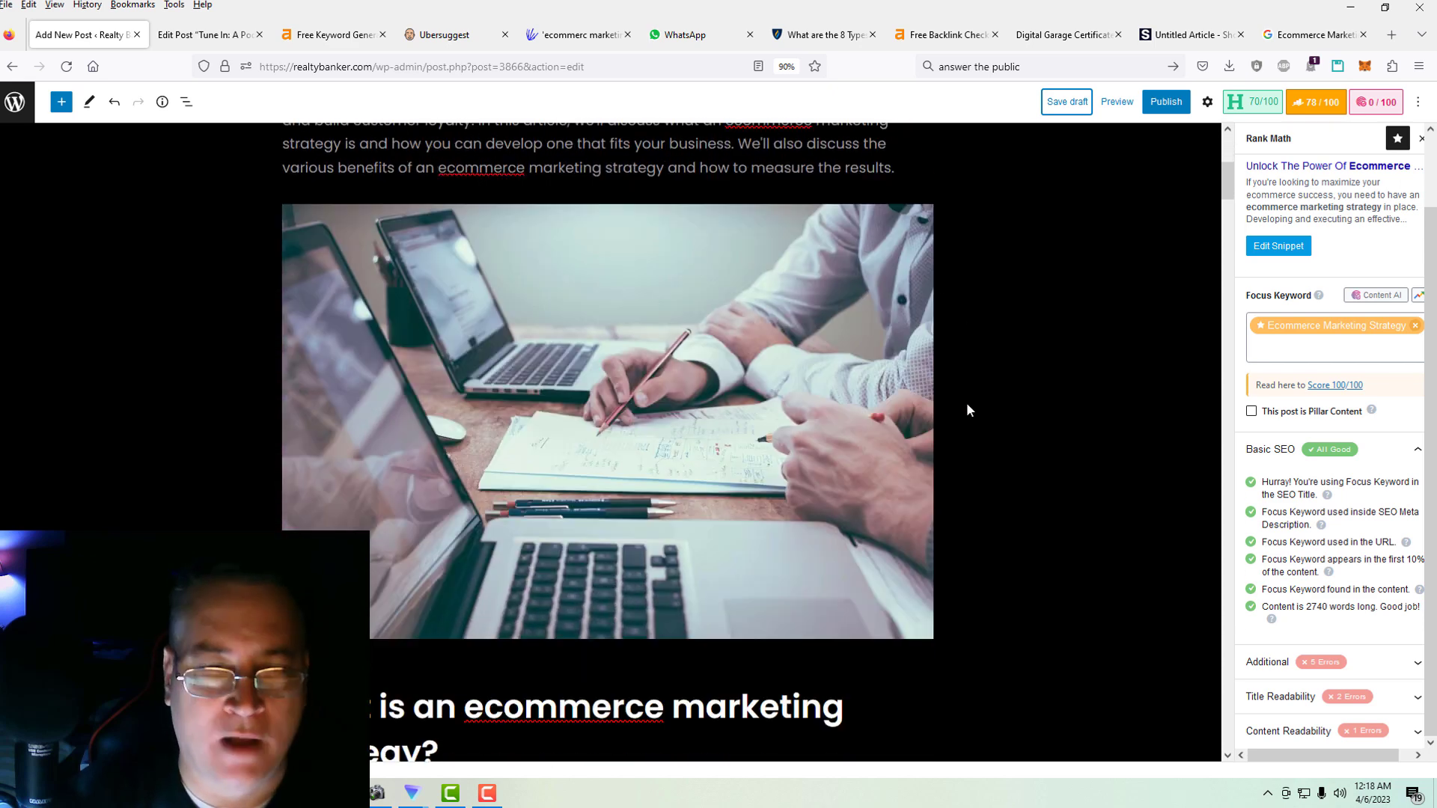
{"action": "right_click", "coordinate": [634, 340]}
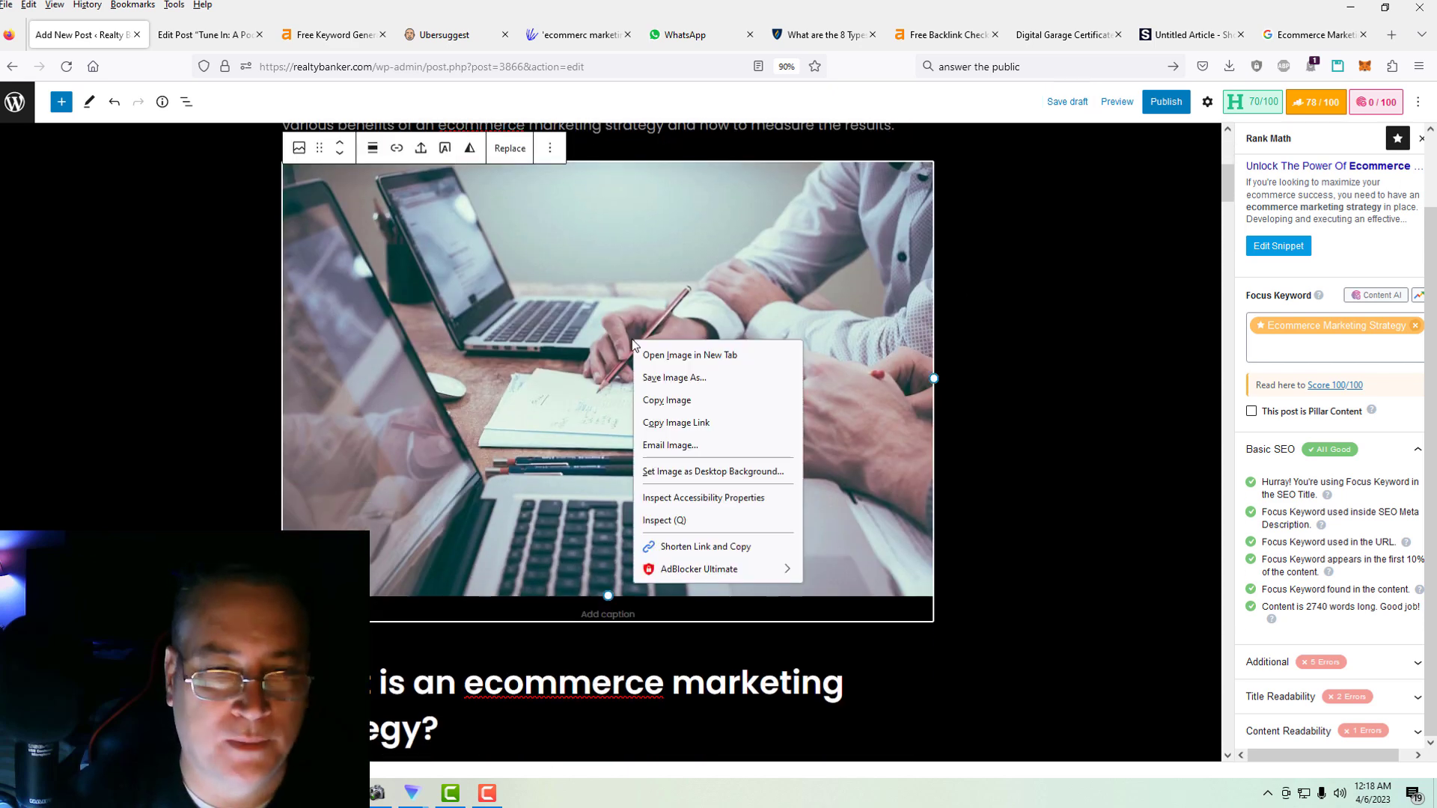
{"action": "left_click", "coordinate": [671, 381]}
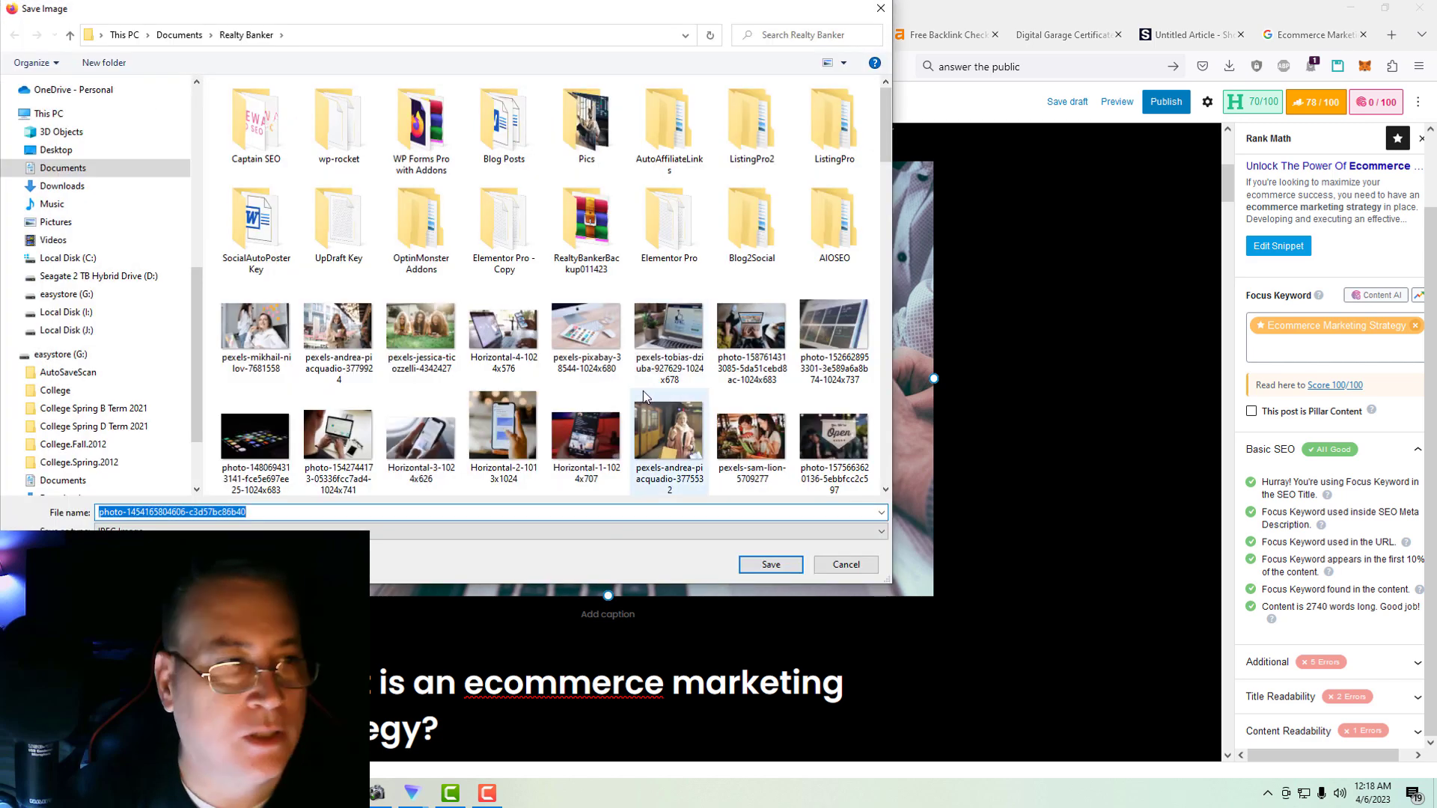
{"action": "left_click_drag", "start_coordinate": [196, 325], "coordinate": [196, 206]}
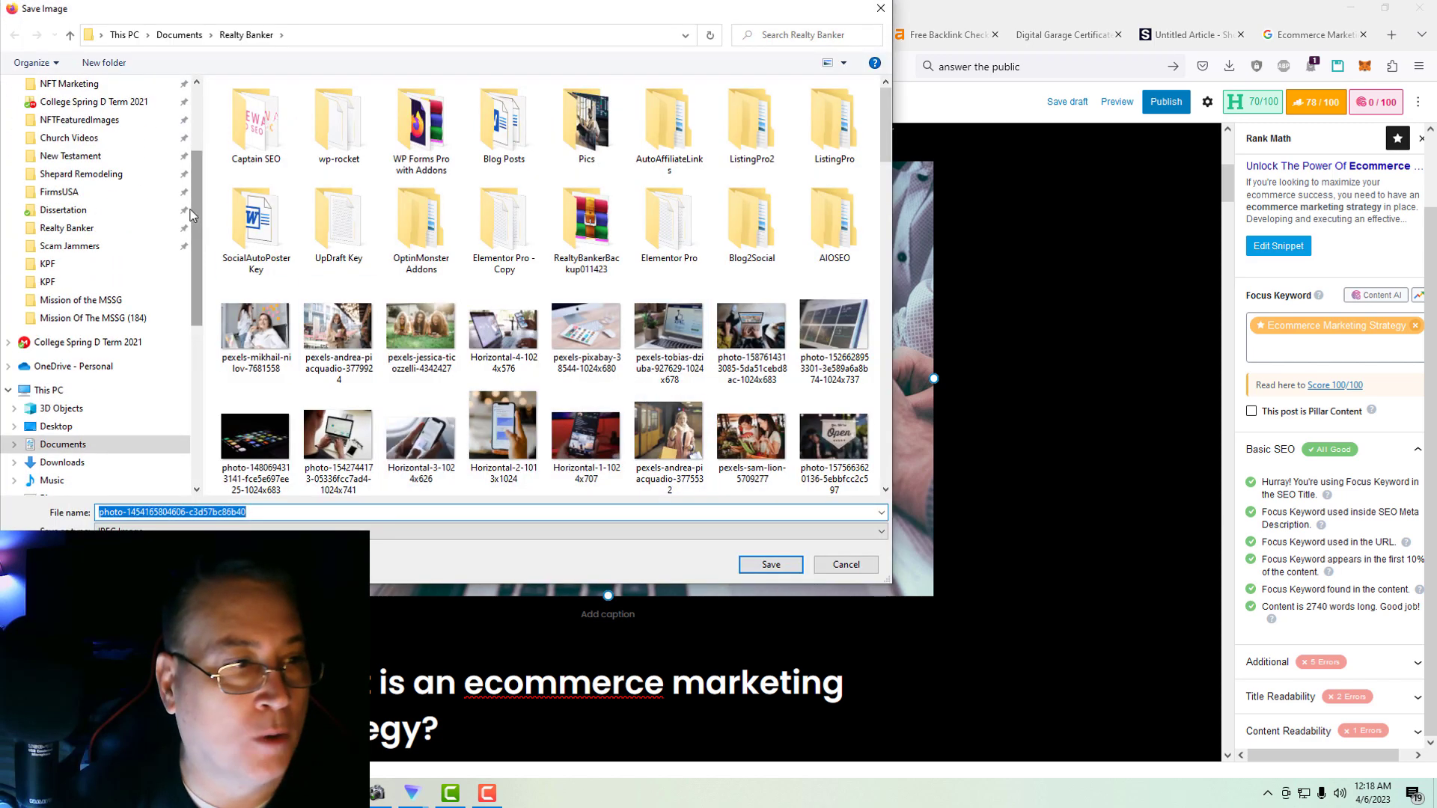
{"action": "left_click", "coordinate": [66, 235]}
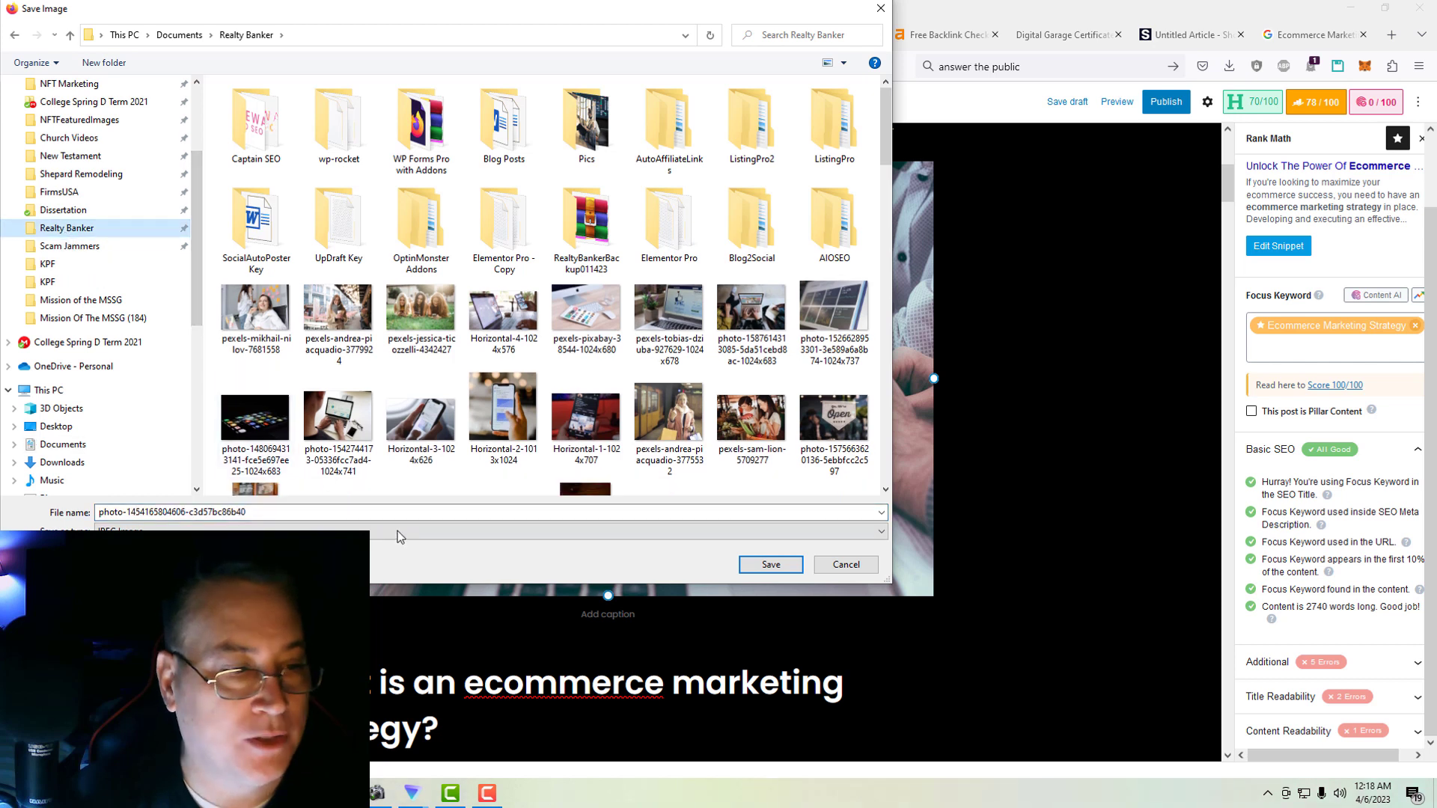
{"action": "left_click", "coordinate": [772, 565]}
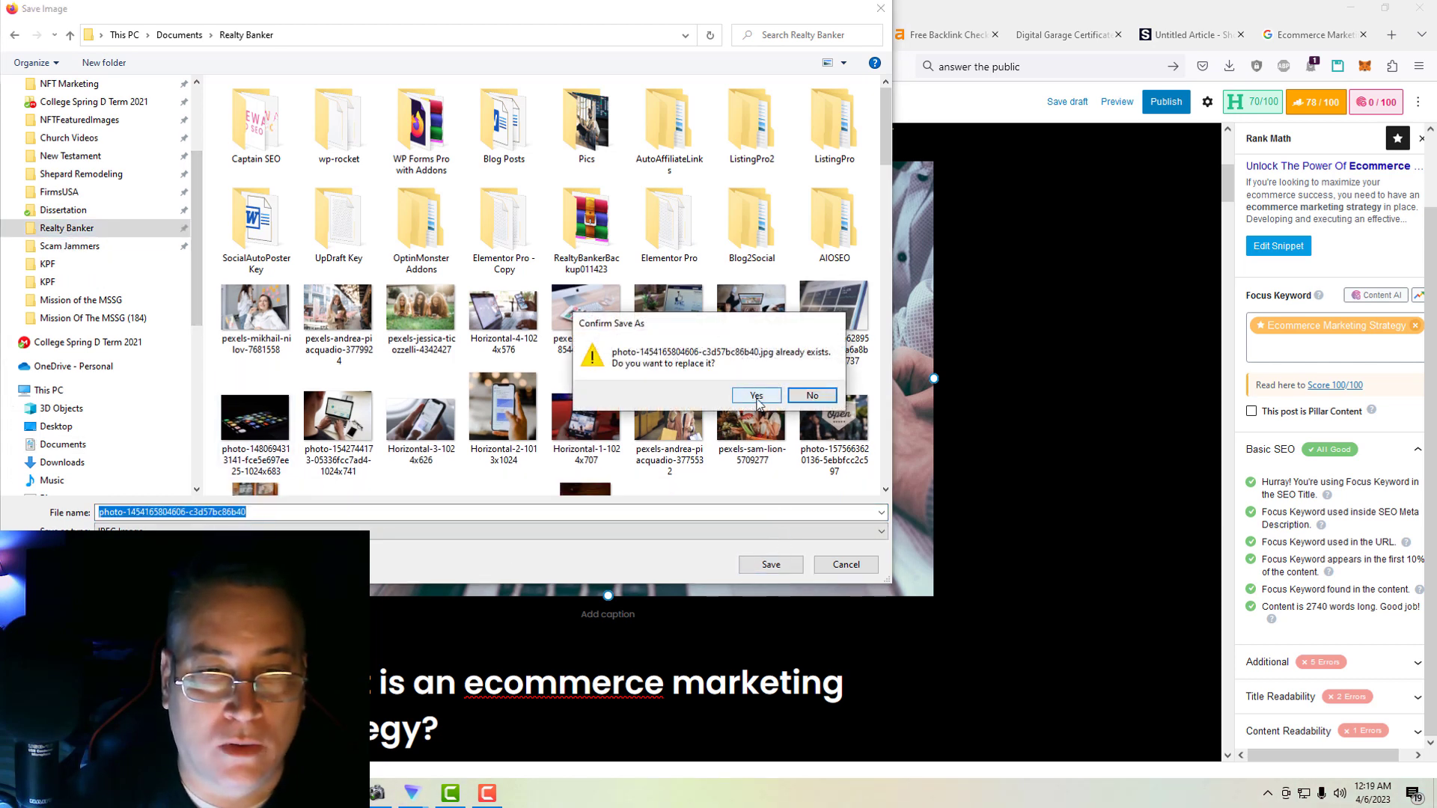
{"action": "left_click", "coordinate": [812, 395]}
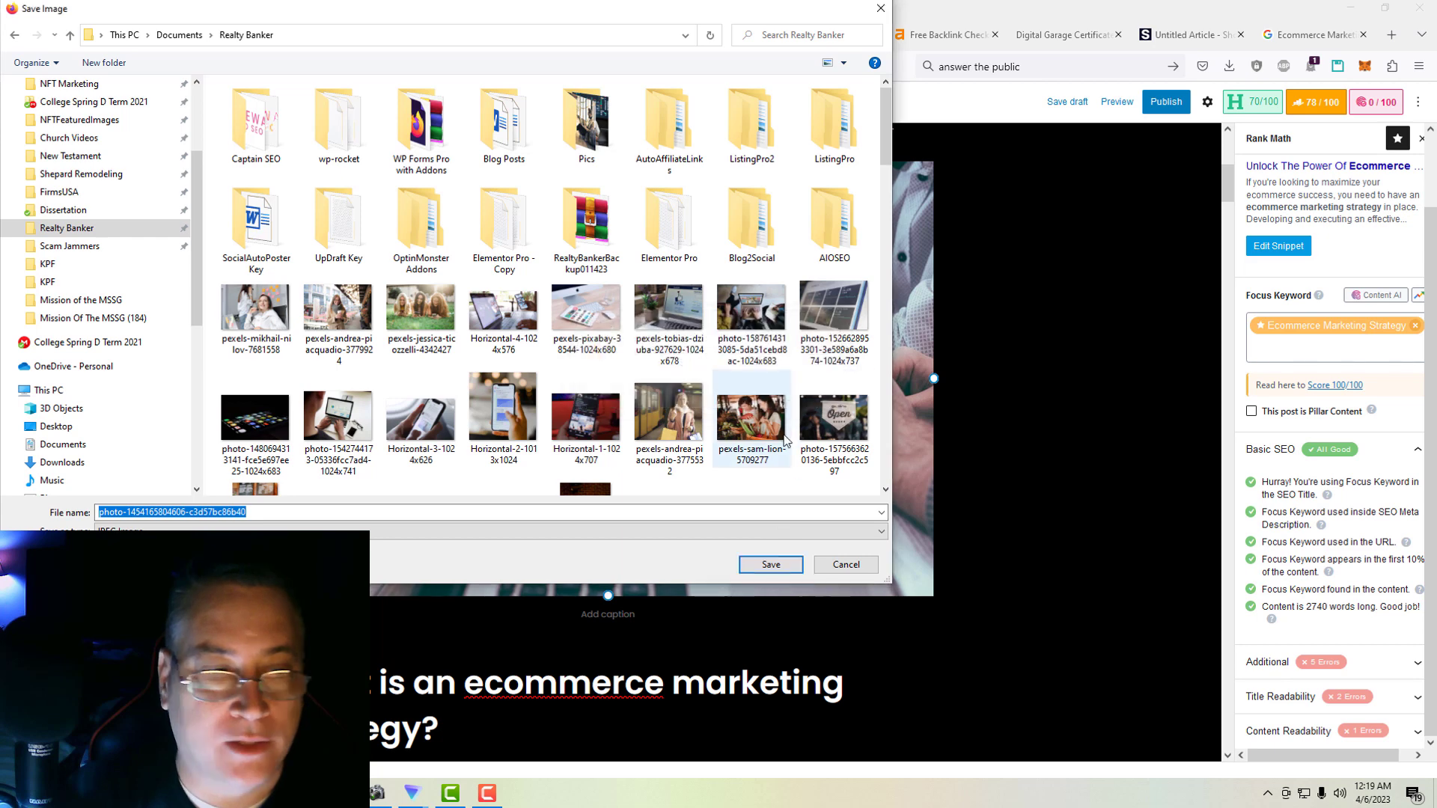
{"action": "left_click", "coordinate": [329, 507]}
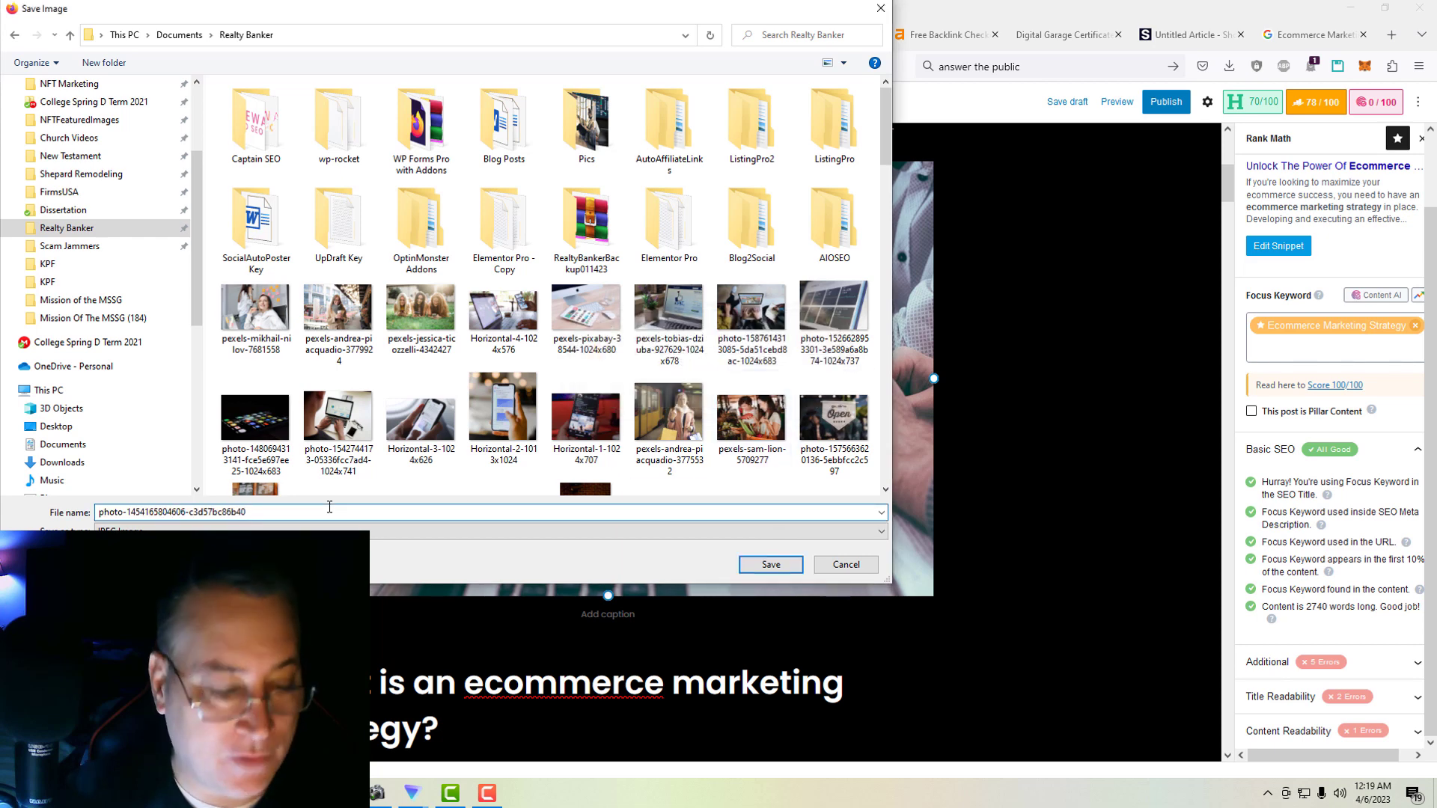
{"action": "left_click", "coordinate": [771, 566]}
{"action": "scroll", "coordinate": [770, 567], "scroll_direction": "down", "scroll_amount": 4}
{"action": "scroll", "coordinate": [773, 569], "scroll_direction": "down", "scroll_amount": 17}
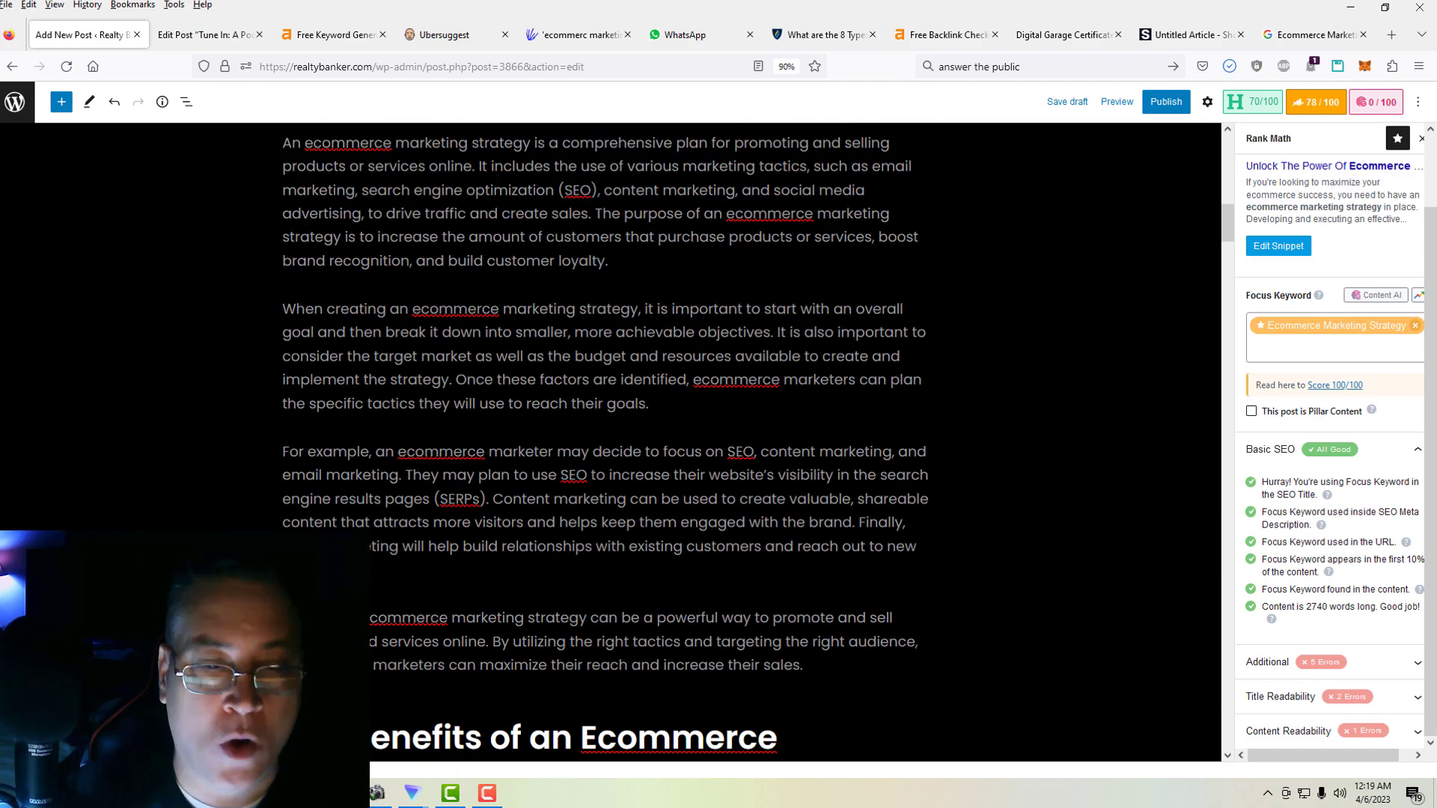
{"action": "scroll", "coordinate": [724, 600], "scroll_direction": "down", "scroll_amount": 16}
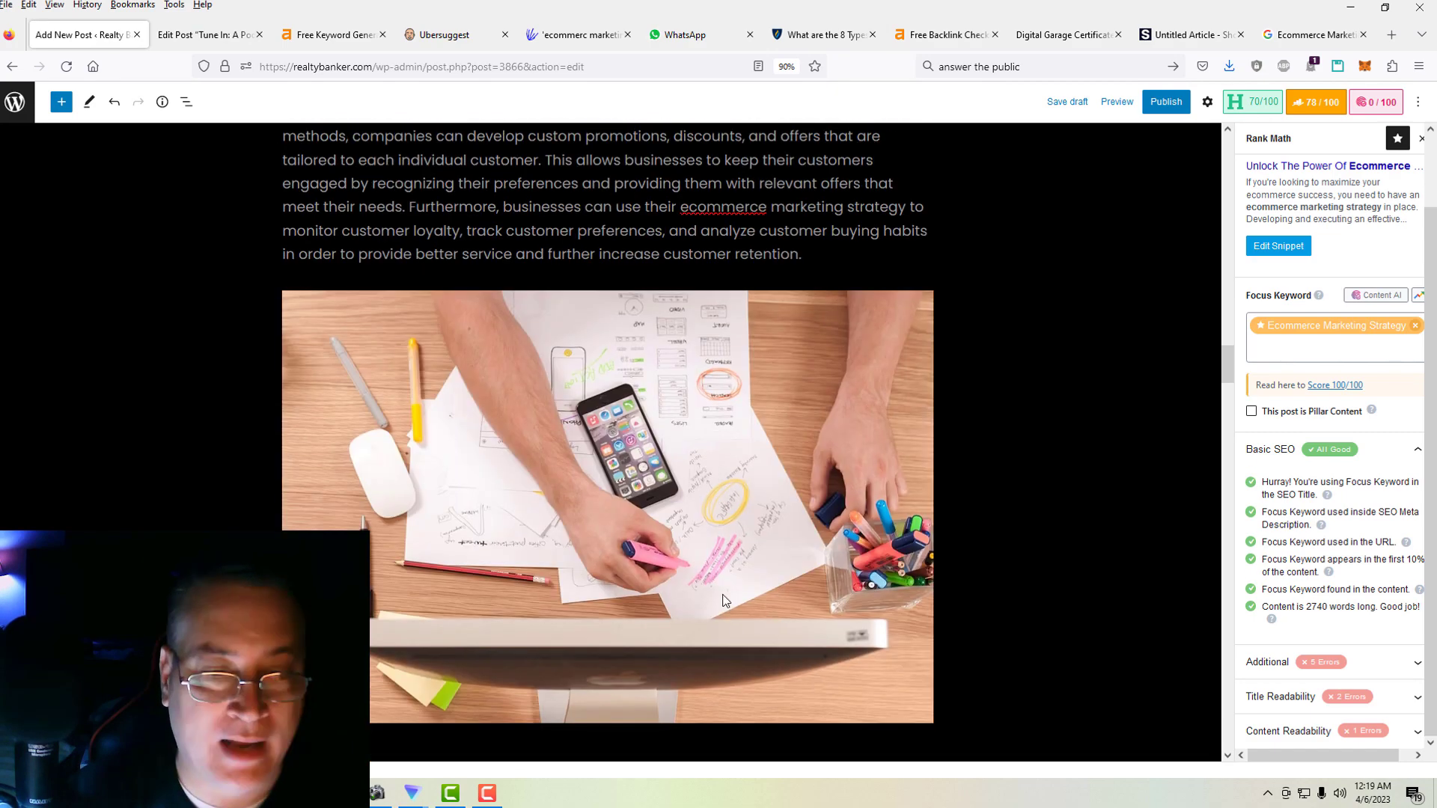
{"action": "right_click", "coordinate": [669, 552]}
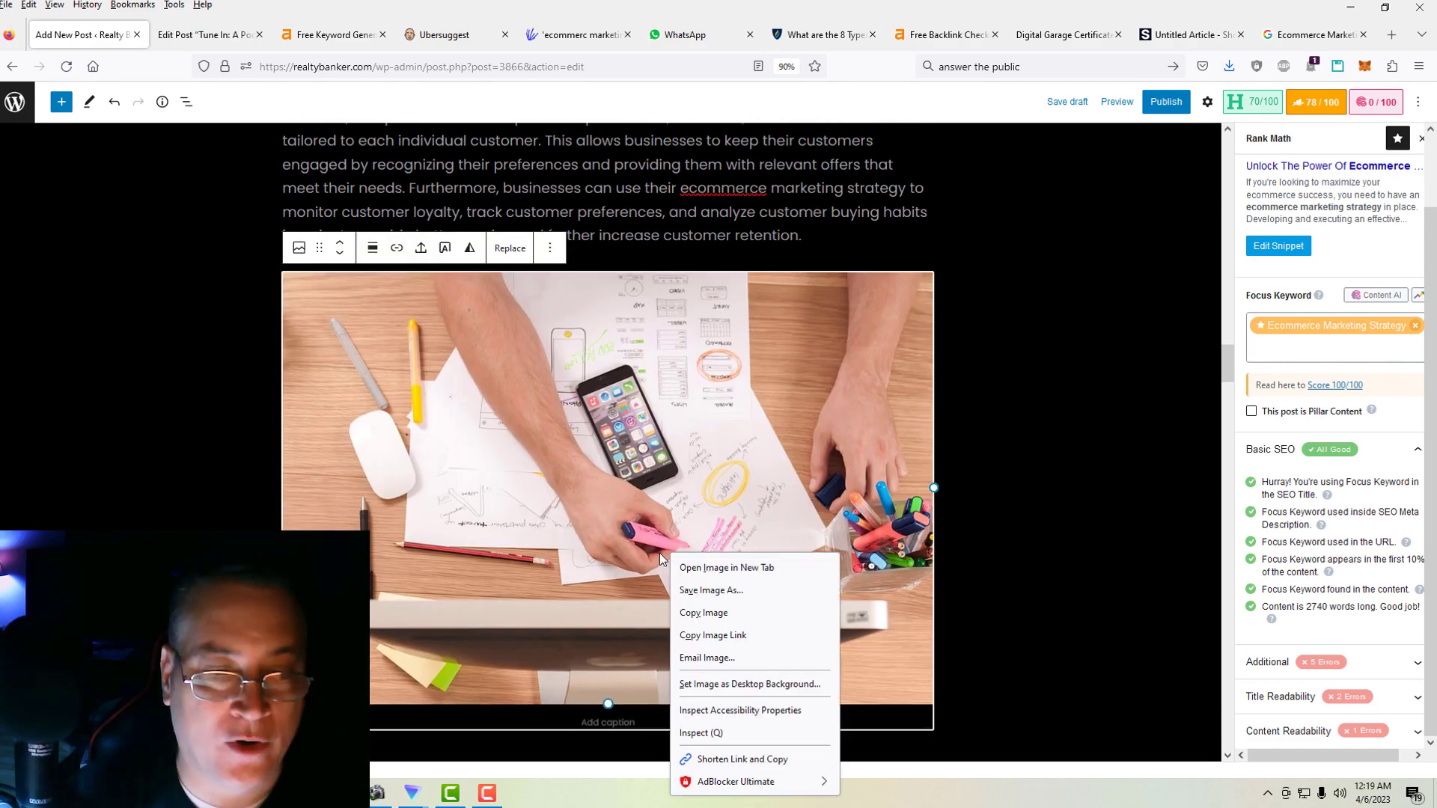
{"action": "left_click", "coordinate": [692, 591]}
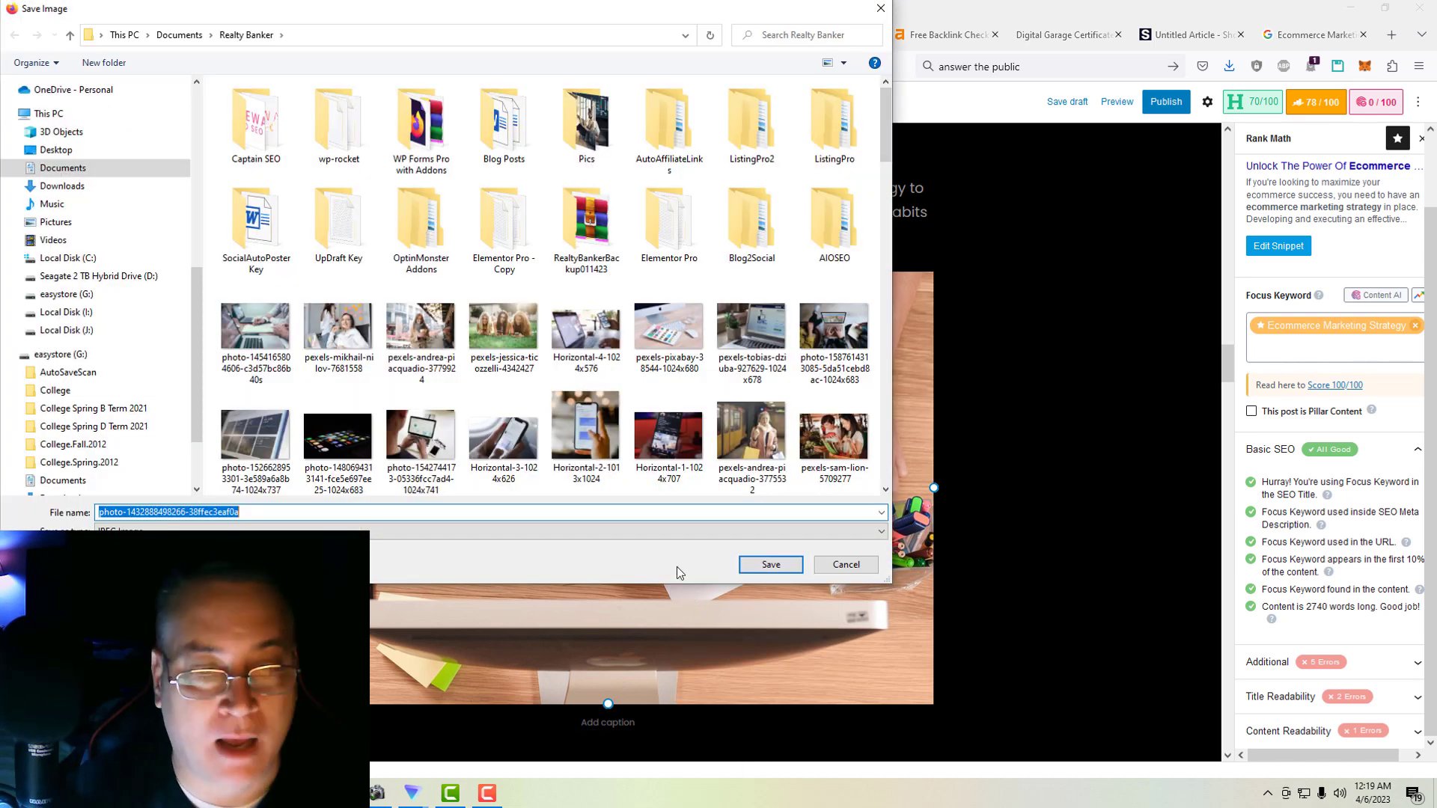
{"action": "left_click", "coordinate": [269, 513]}
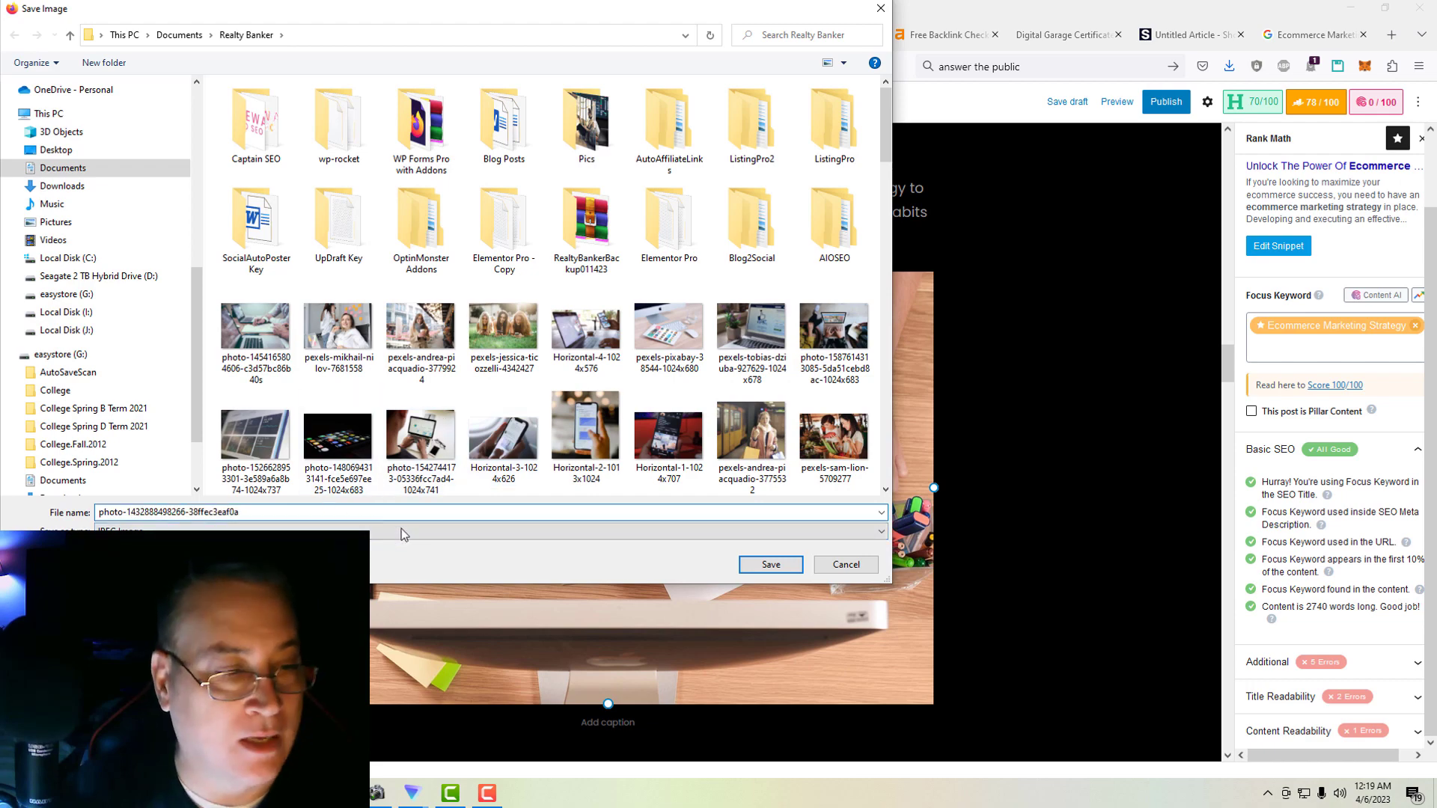
{"action": "type", "text": "s"}
{"action": "left_click", "coordinate": [753, 565]}
{"action": "scroll", "coordinate": [754, 564], "scroll_direction": "down", "scroll_amount": 8}
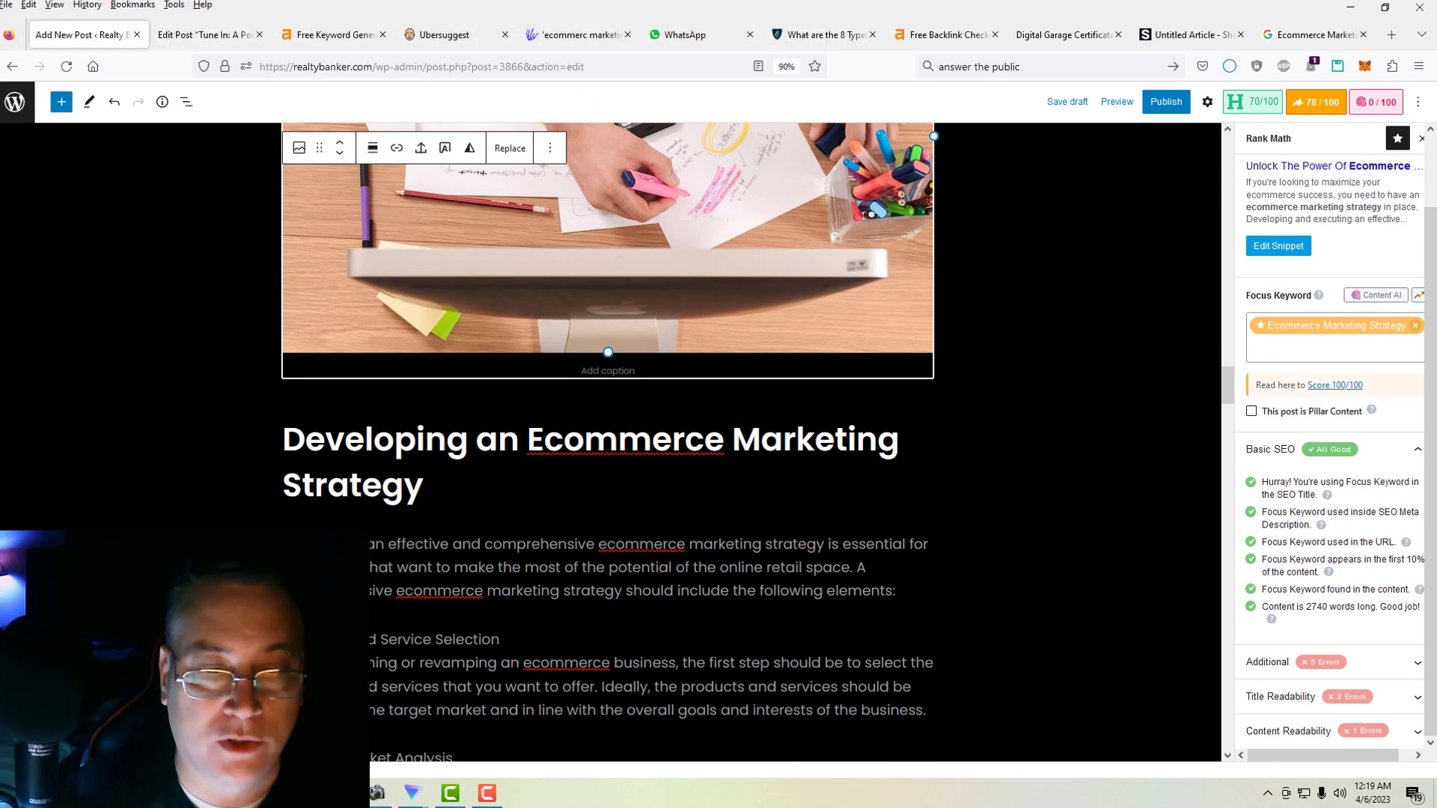
{"action": "scroll", "coordinate": [609, 442], "scroll_direction": "down", "scroll_amount": 15}
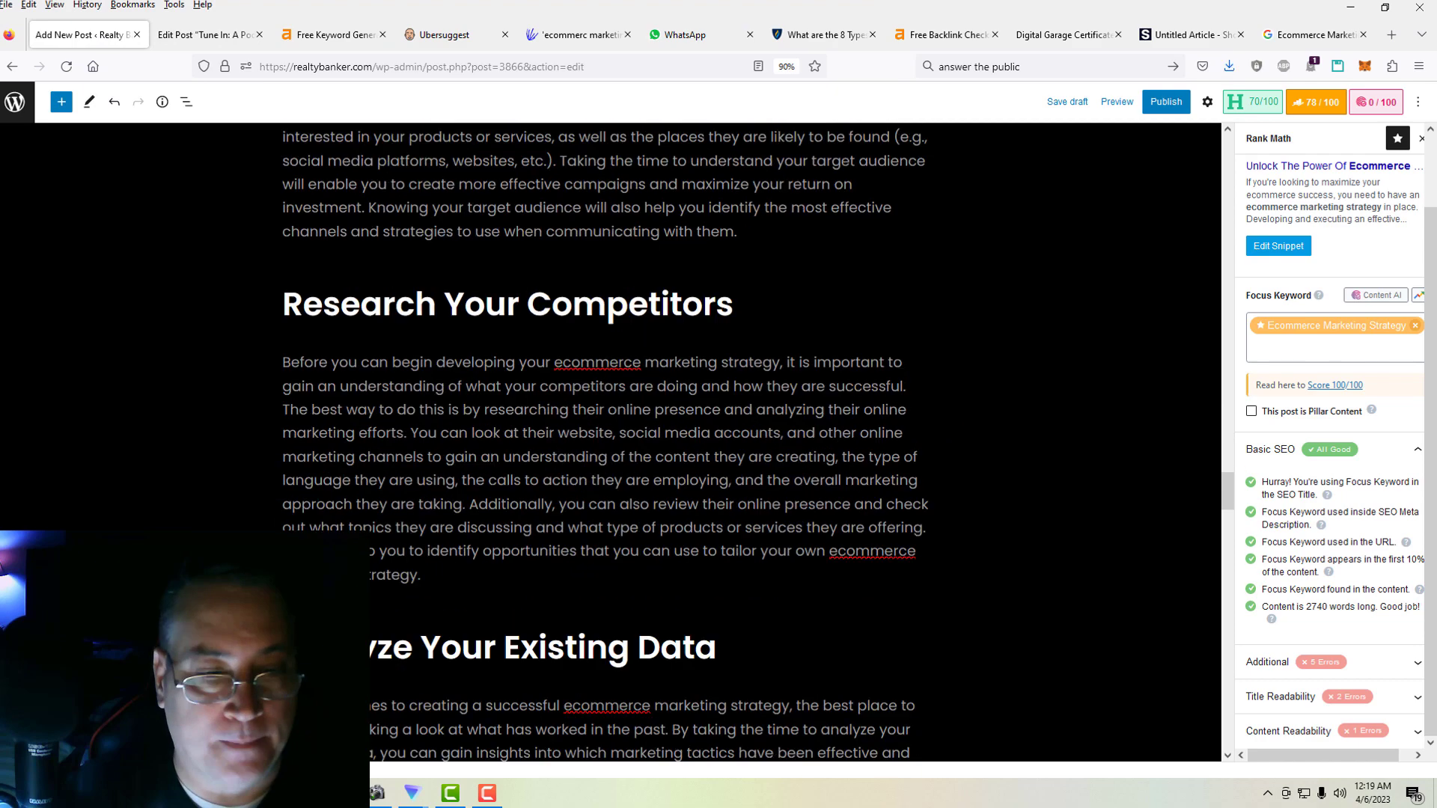
{"action": "scroll", "coordinate": [737, 580], "scroll_direction": "down", "scroll_amount": 20}
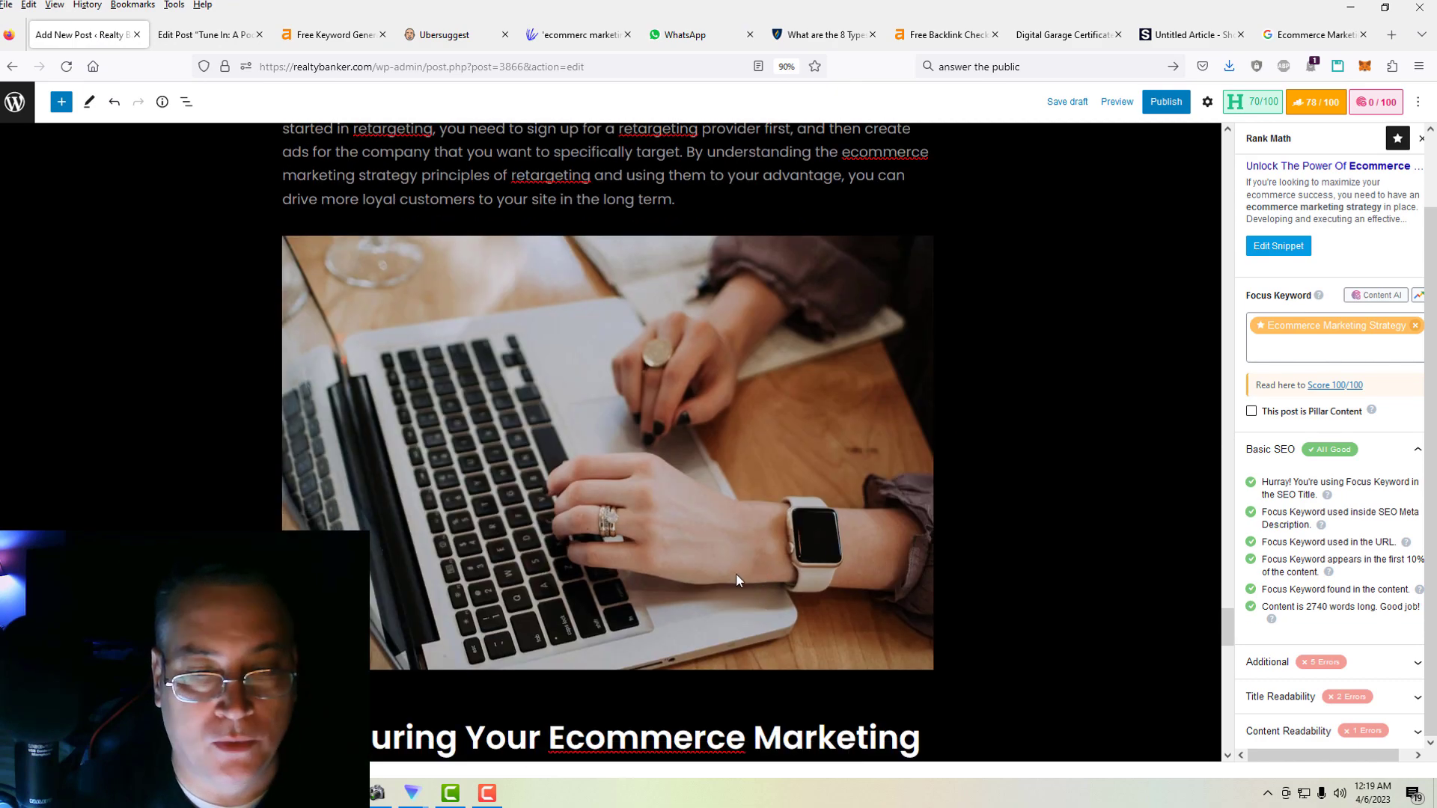
{"action": "right_click", "coordinate": [691, 501]}
{"action": "left_click", "coordinate": [723, 537]}
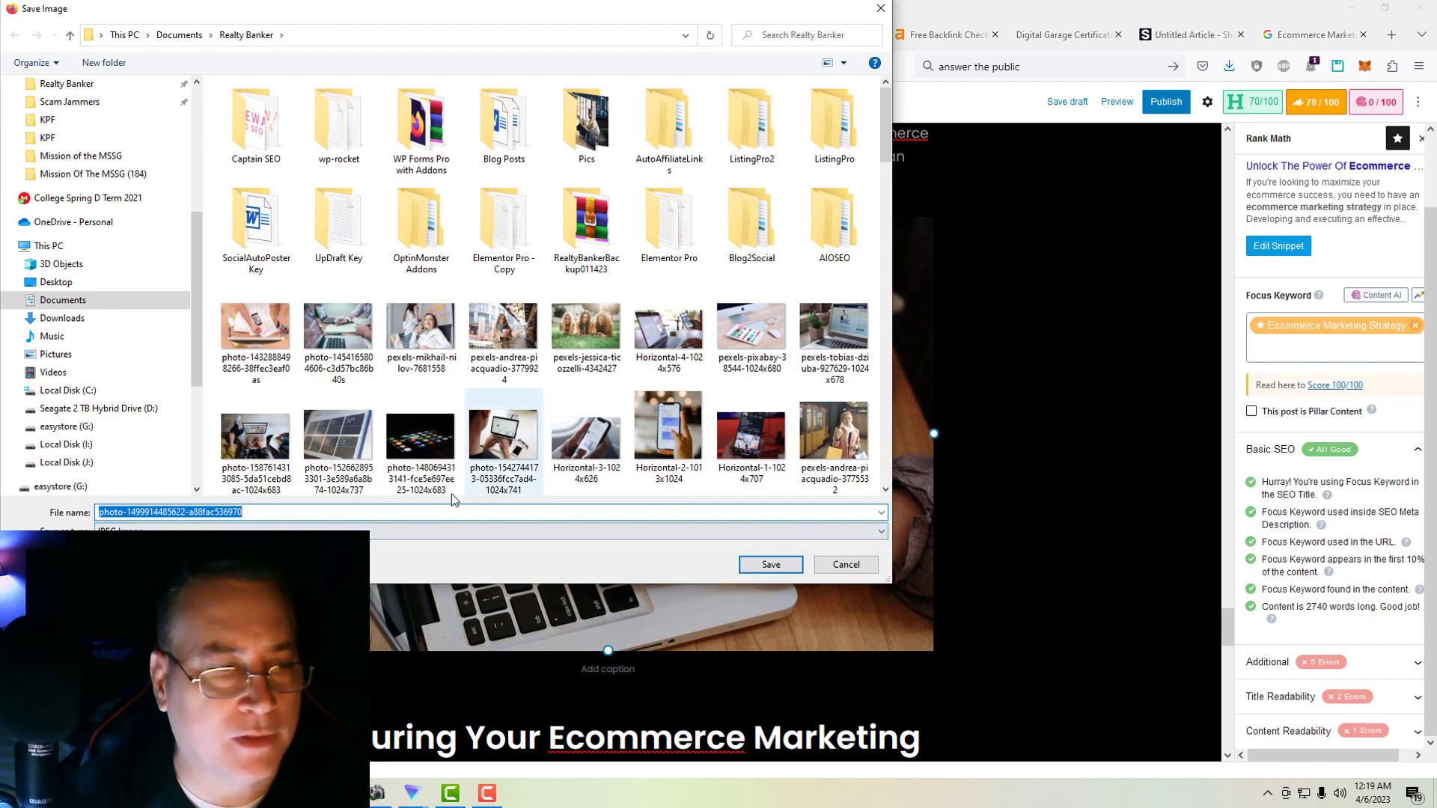
{"action": "left_click", "coordinate": [412, 509]}
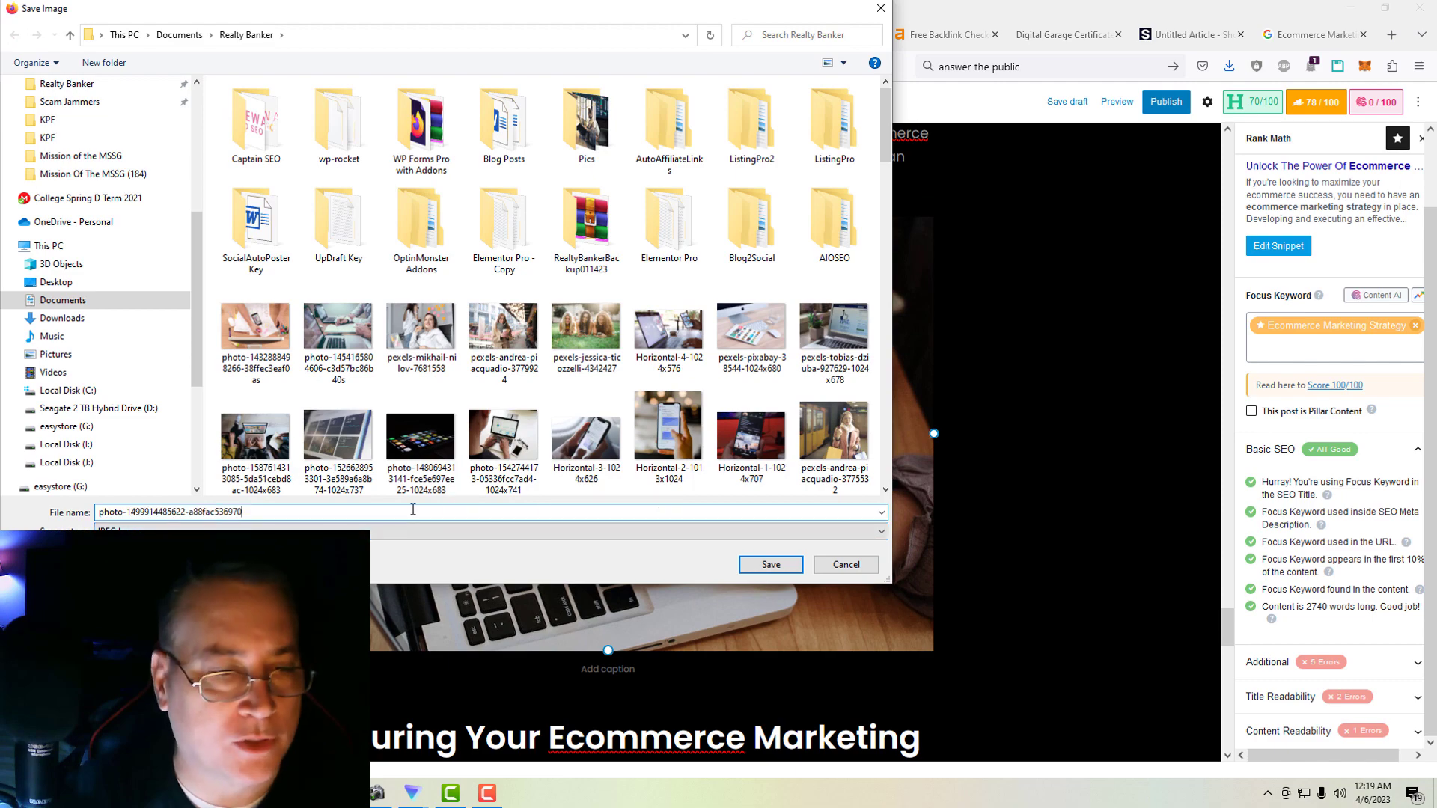
{"action": "left_click", "coordinate": [763, 567]}
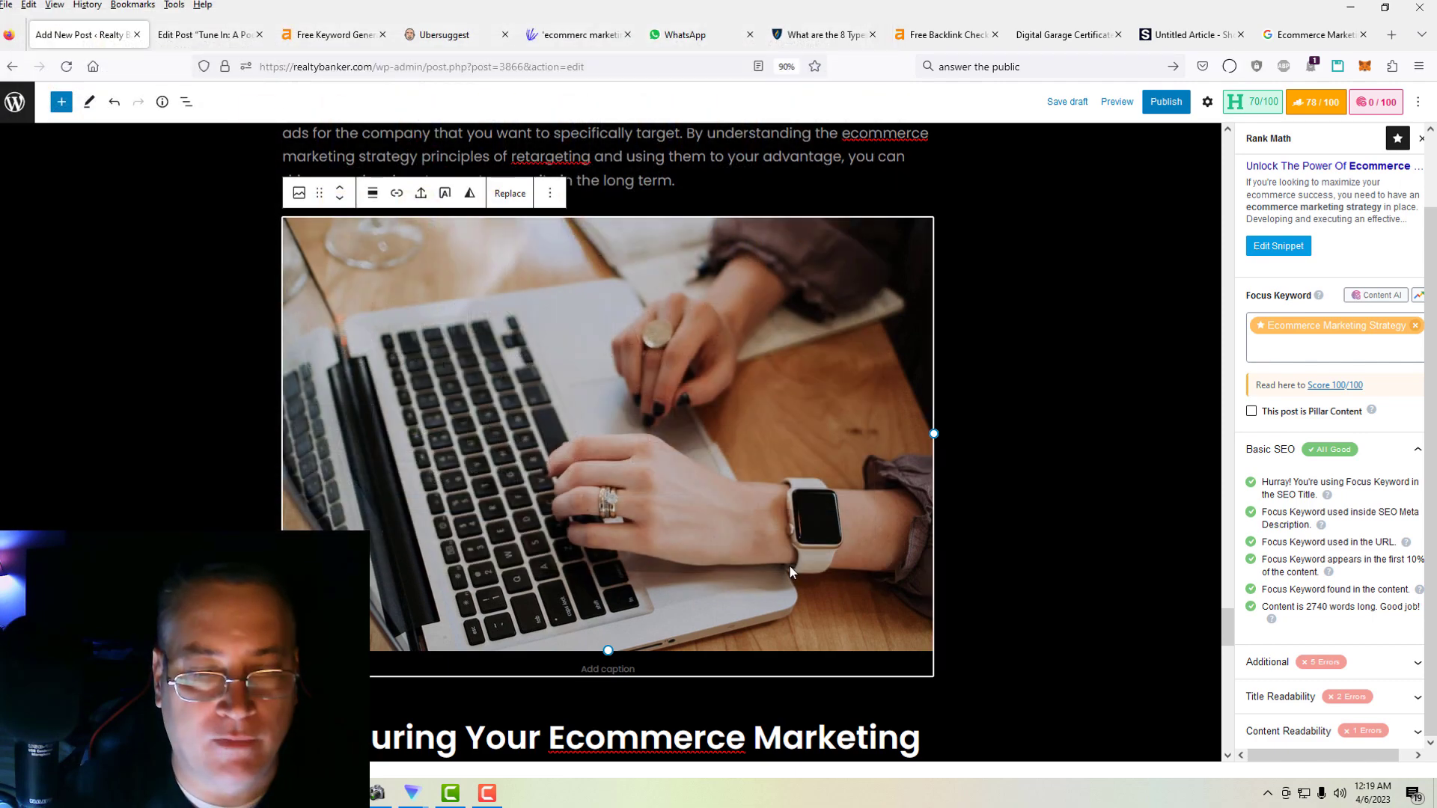
Save the photo of people pointing at a laptop, below the Customer Lifetime Value paragraphs, into the Realty Banker folder.
{"action": "scroll", "coordinate": [790, 569], "scroll_direction": "down", "scroll_amount": 10}
{"action": "scroll", "coordinate": [791, 594], "scroll_direction": "down", "scroll_amount": 4}
{"action": "right_click", "coordinate": [685, 594]}
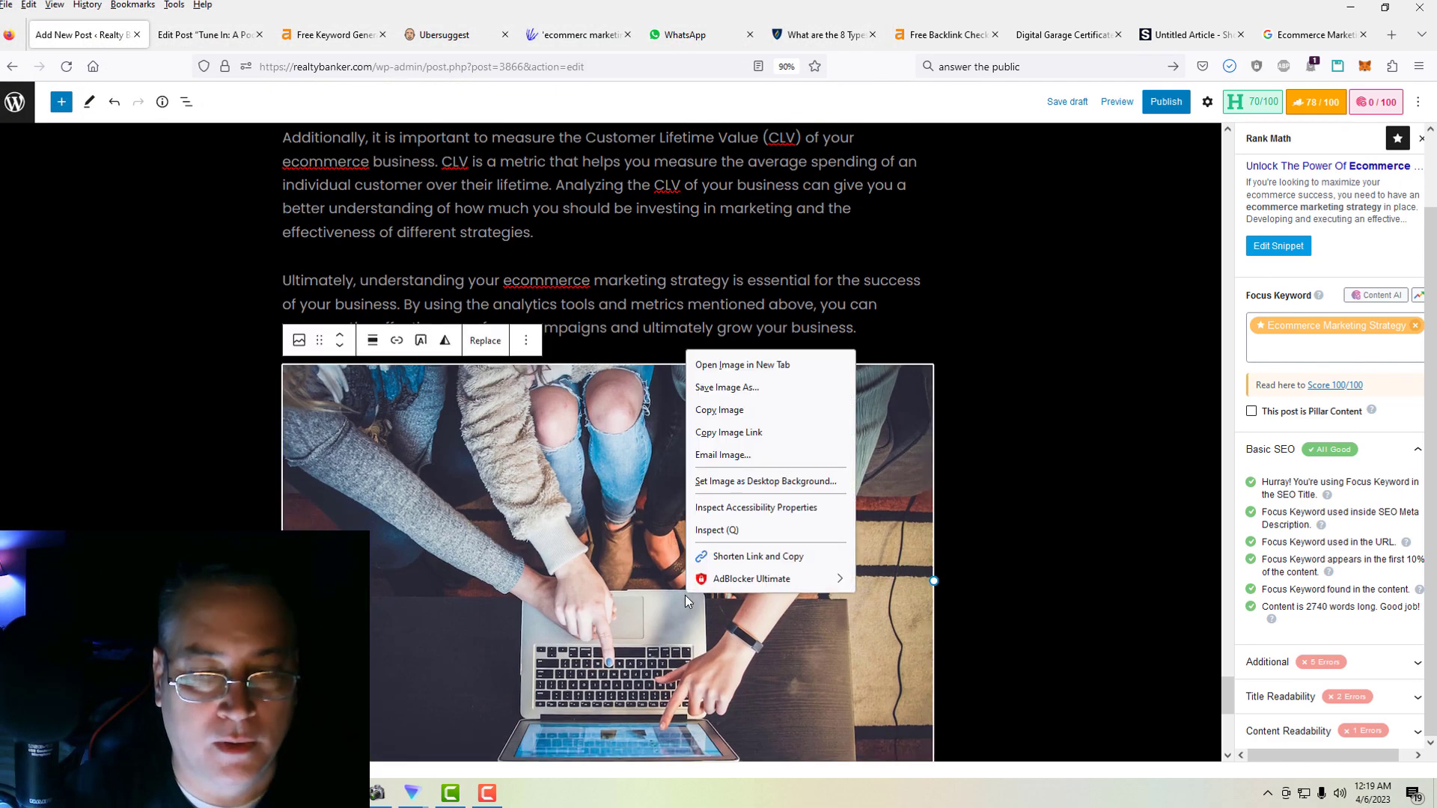
{"action": "left_click", "coordinate": [728, 388]}
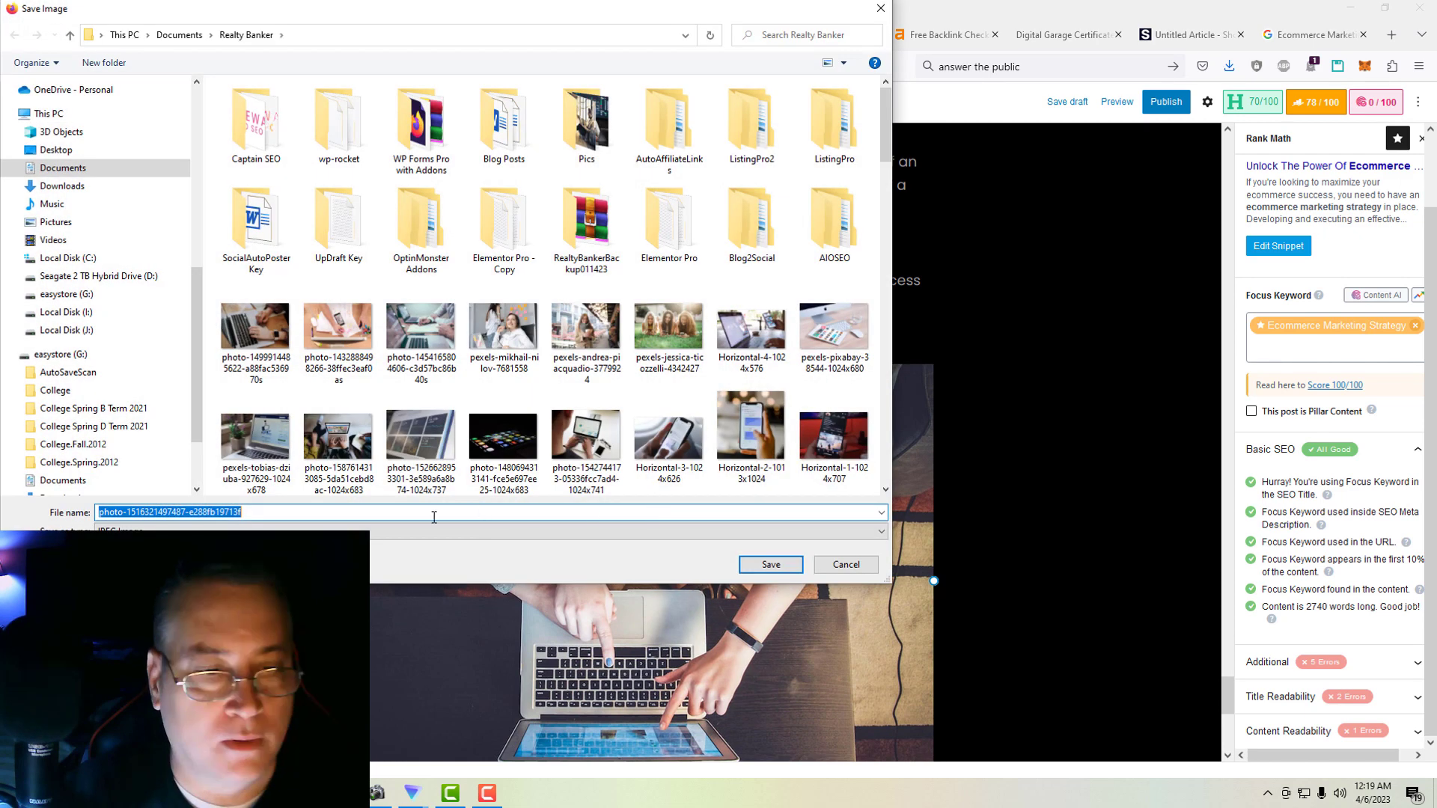
{"action": "left_click", "coordinate": [424, 517]}
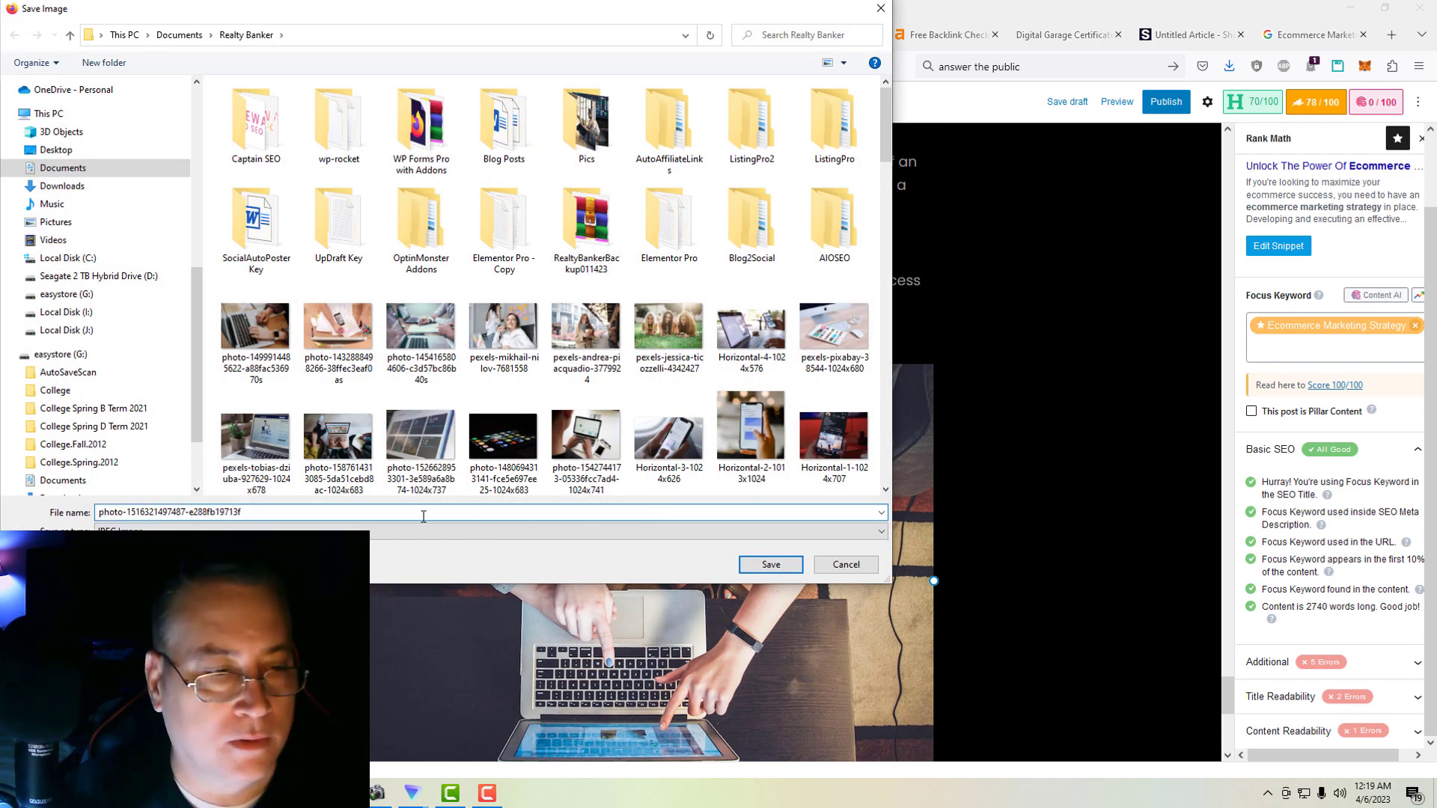
{"action": "left_click", "coordinate": [770, 566]}
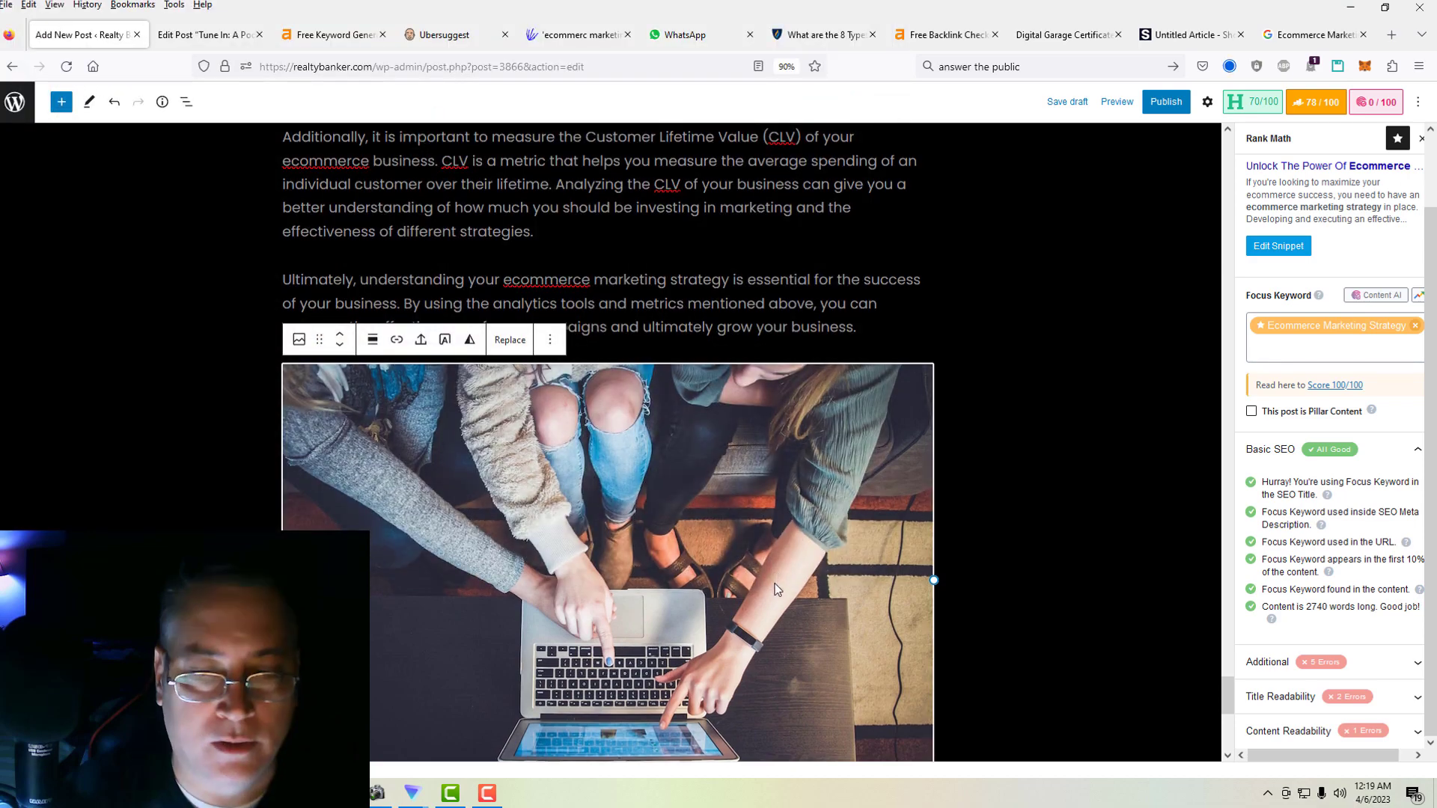
Copy the words "Ecommerce Marketing" from the post title.
{"action": "scroll", "coordinate": [775, 583], "scroll_direction": "down", "scroll_amount": 5}
{"action": "scroll", "coordinate": [608, 441], "scroll_direction": "up", "scroll_amount": 10}
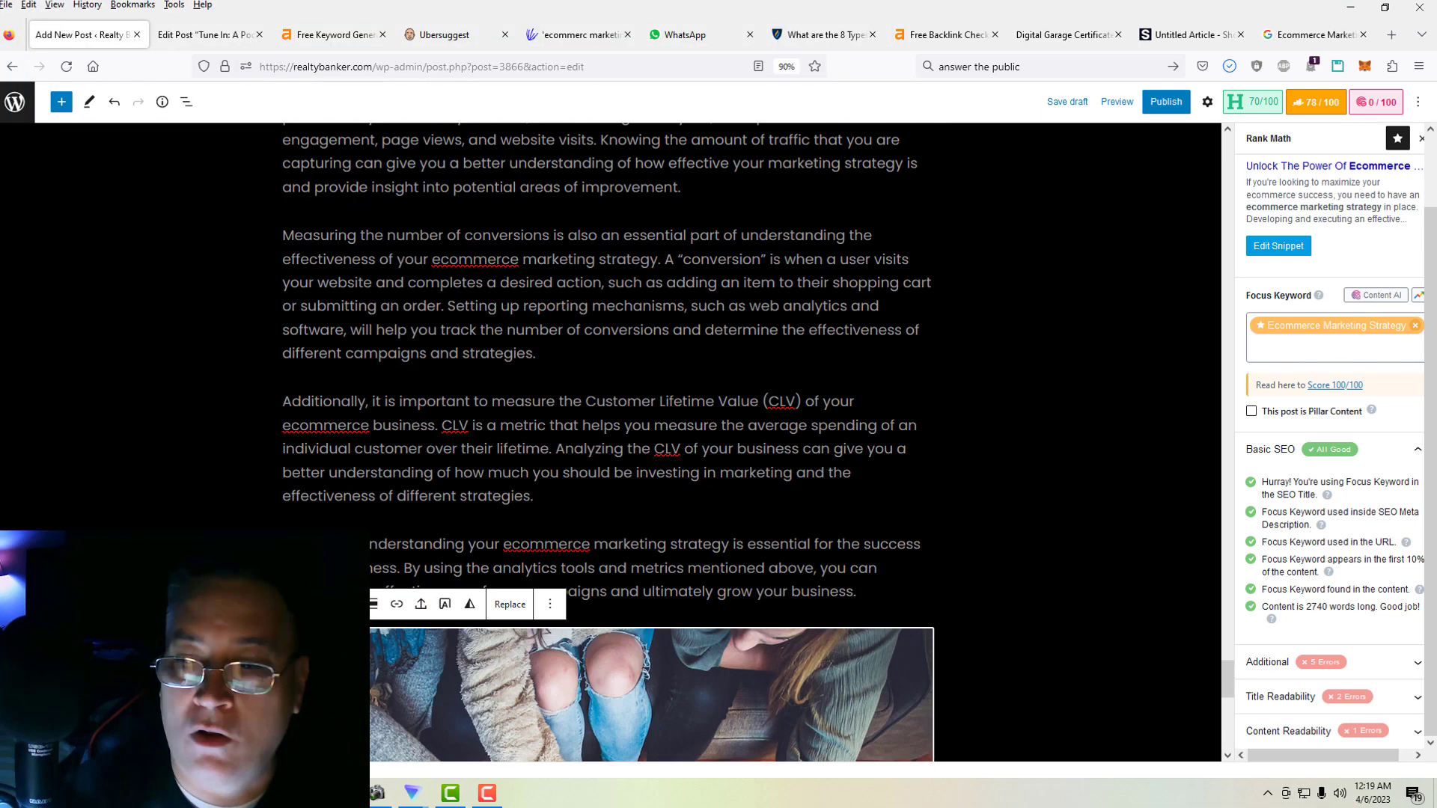
{"action": "left_click_drag", "start_coordinate": [1225, 681], "coordinate": [1198, 159]}
{"action": "scroll", "coordinate": [607, 441], "scroll_direction": "up", "scroll_amount": 1}
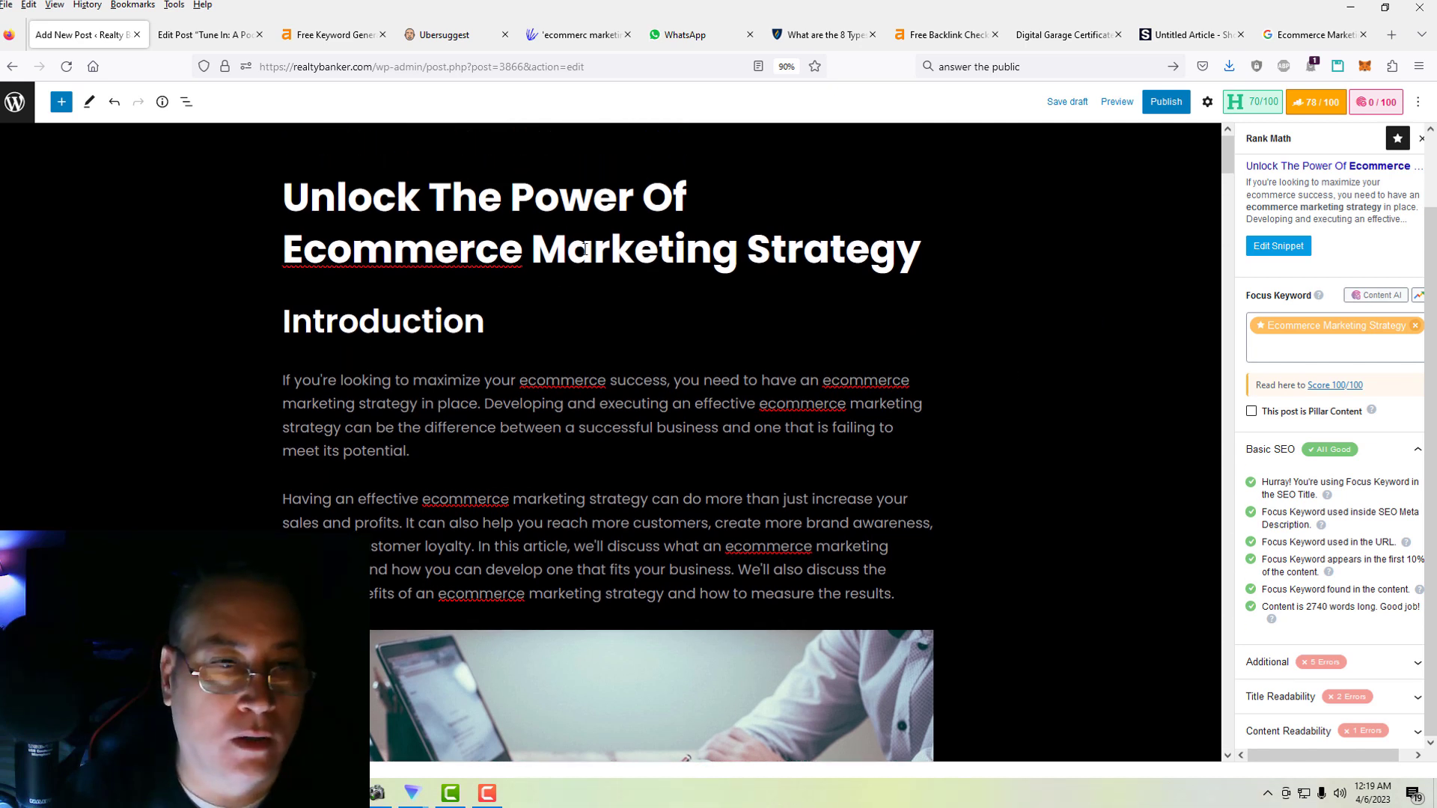
{"action": "left_click_drag", "start_coordinate": [290, 249], "coordinate": [739, 250]}
{"action": "key", "text": "ctrl+c"}
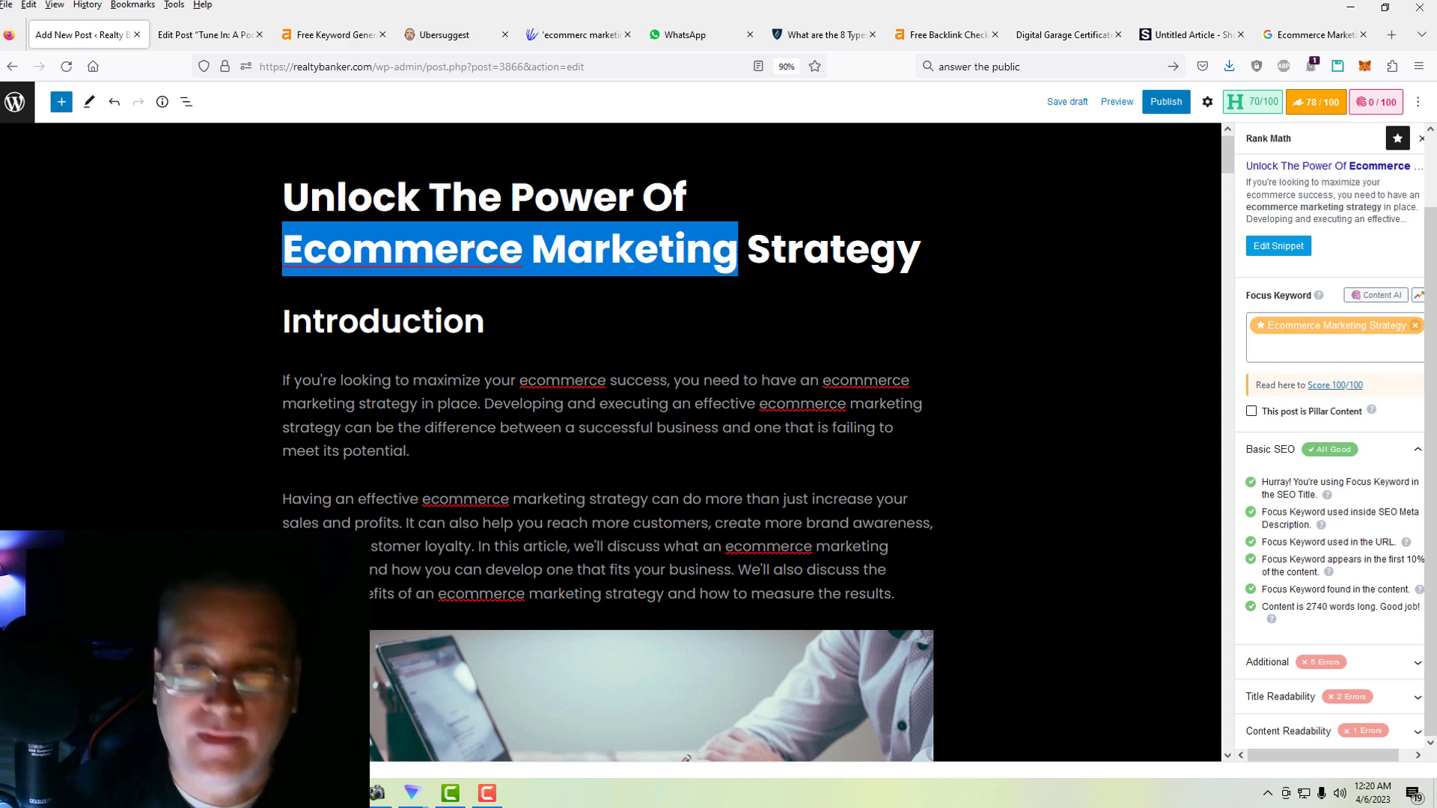
Open Pexels in a new browser tab and search its free photos for "Ecommerce Marketing".
{"action": "left_click", "coordinate": [1391, 35]}
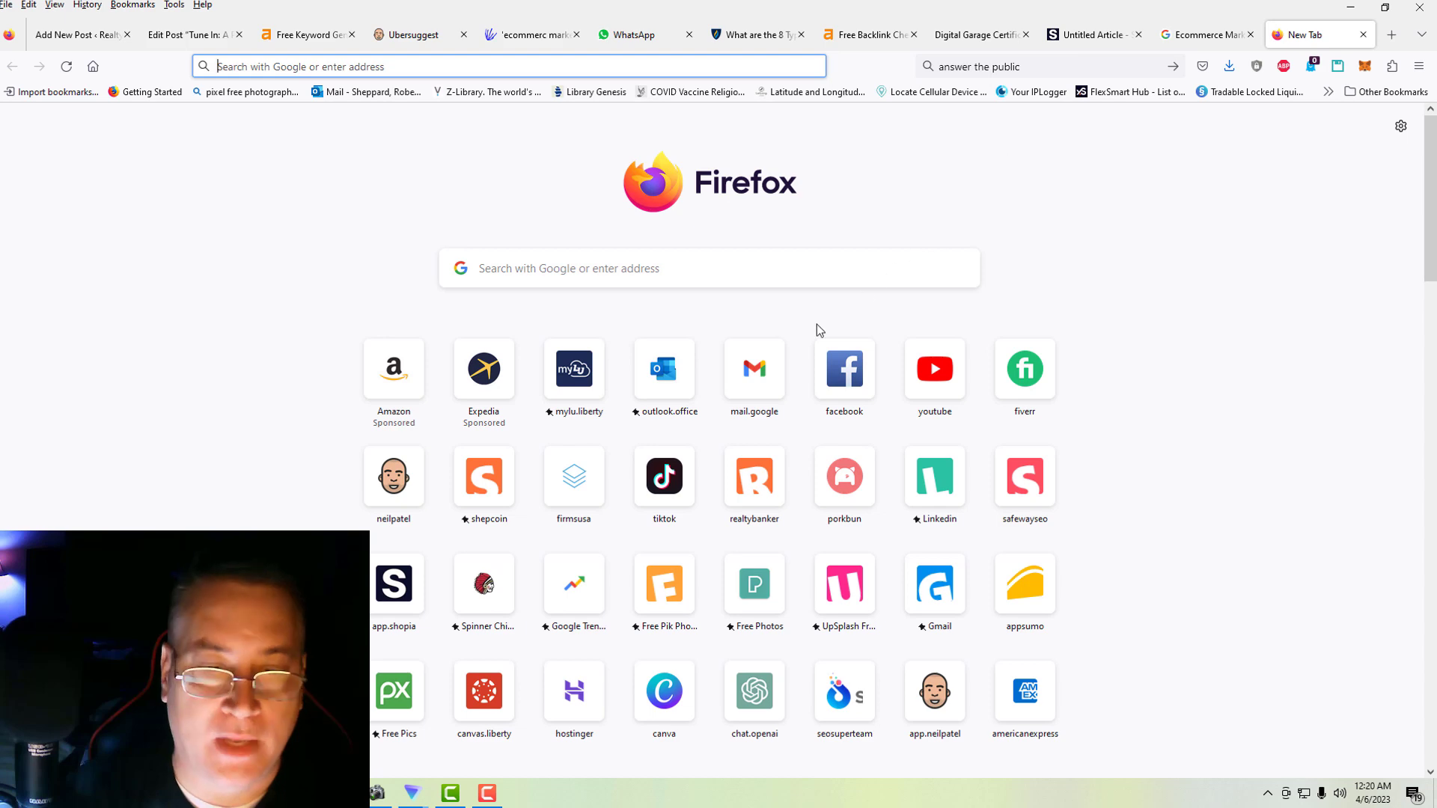
{"action": "left_click", "coordinate": [744, 596]}
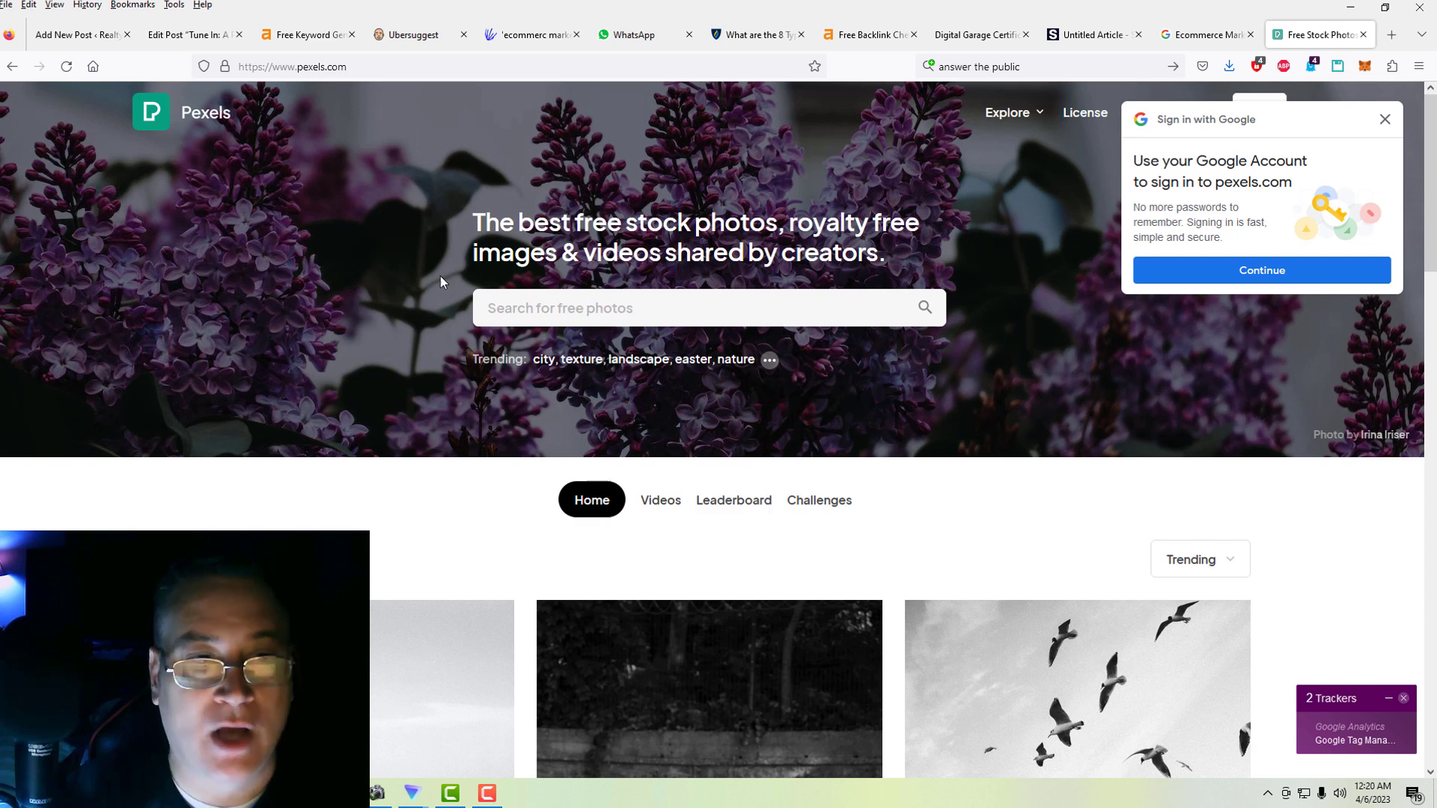
{"action": "left_click", "coordinate": [559, 313]}
{"action": "key", "text": "ctrl+v"}
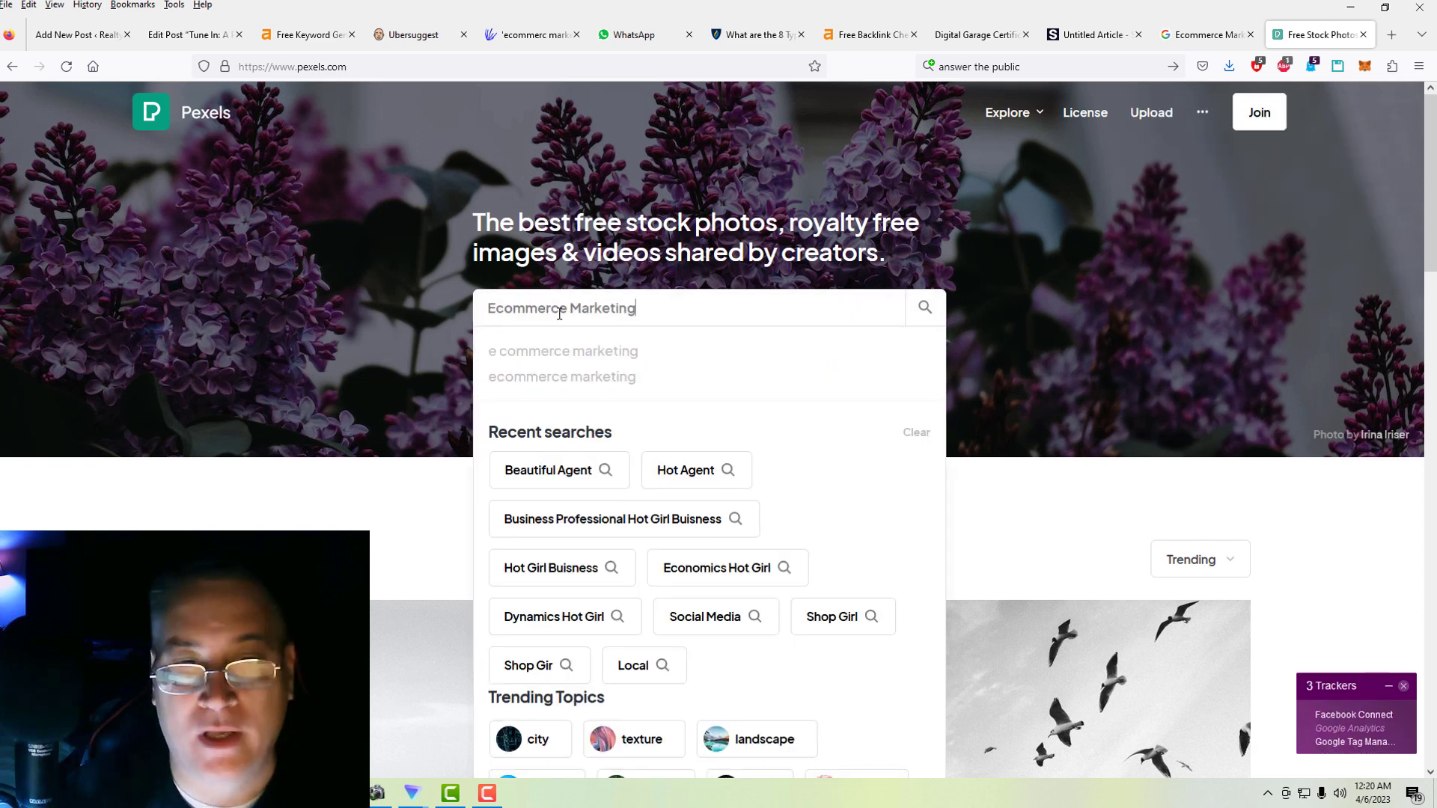
{"action": "left_click", "coordinate": [925, 309]}
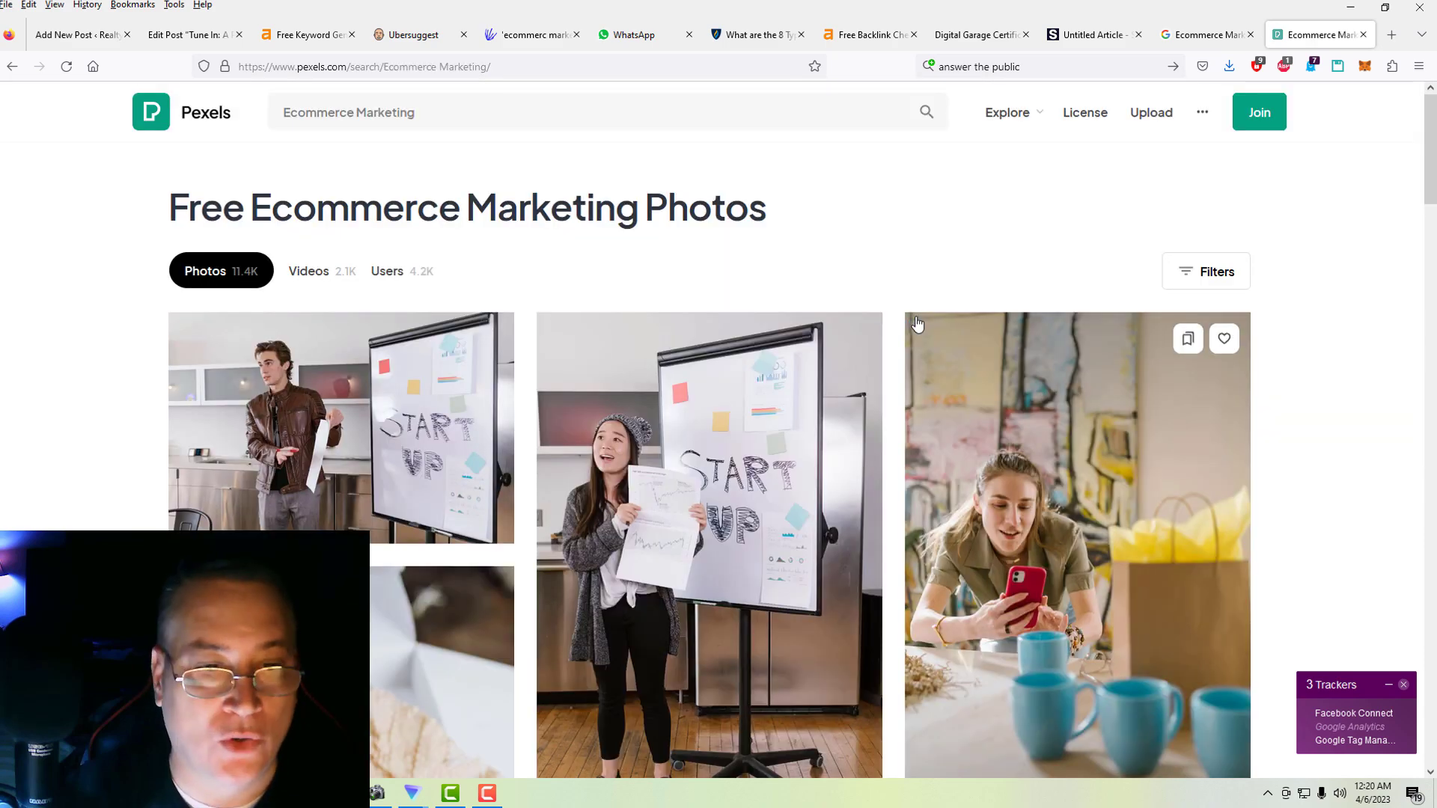
Browse the "Ecommerce Marketing" photo results and open the photo of a red-haired woman writing on a whiteboard with sticky notes.
{"action": "scroll", "coordinate": [917, 323], "scroll_direction": "down", "scroll_amount": 9}
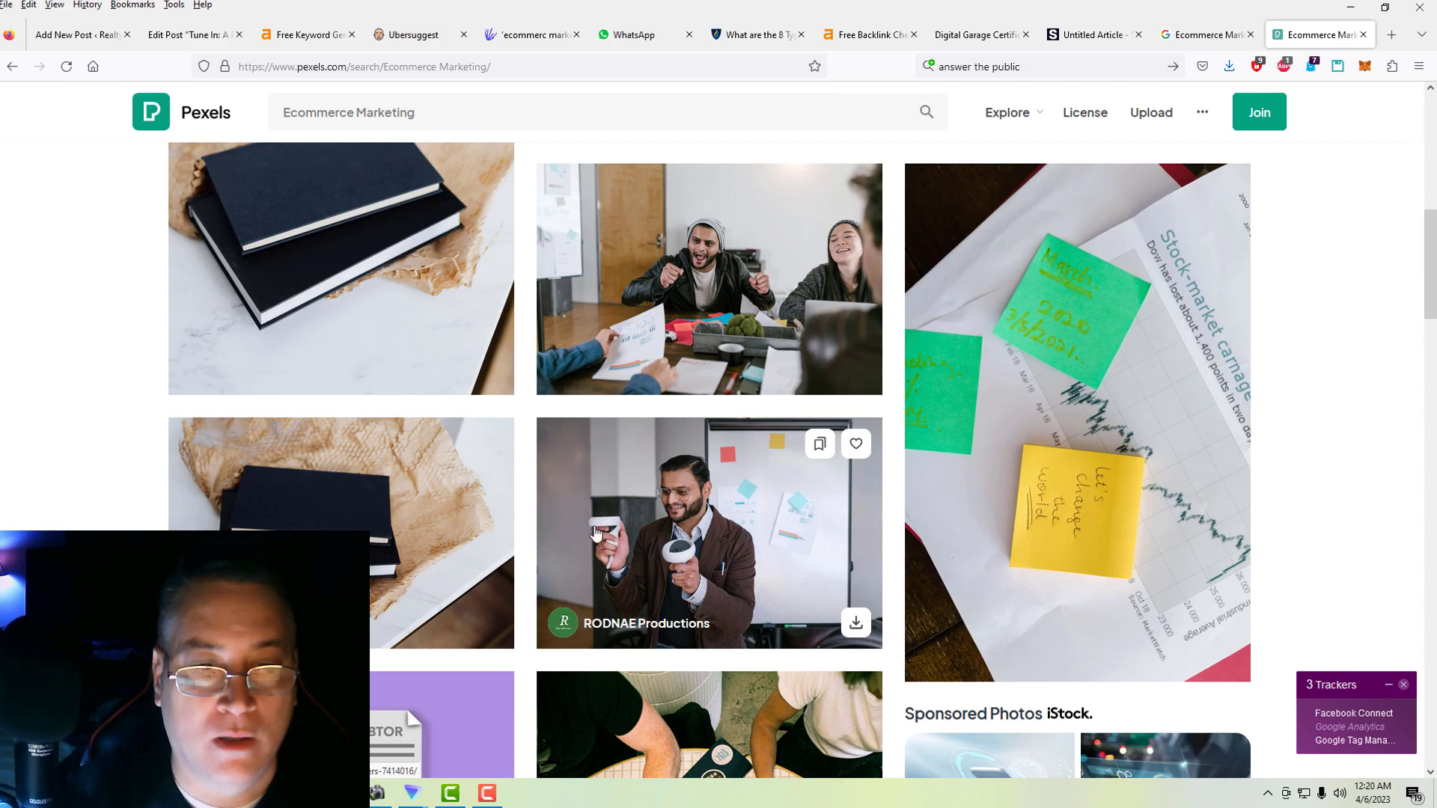
{"action": "scroll", "coordinate": [861, 538], "scroll_direction": "down", "scroll_amount": 10}
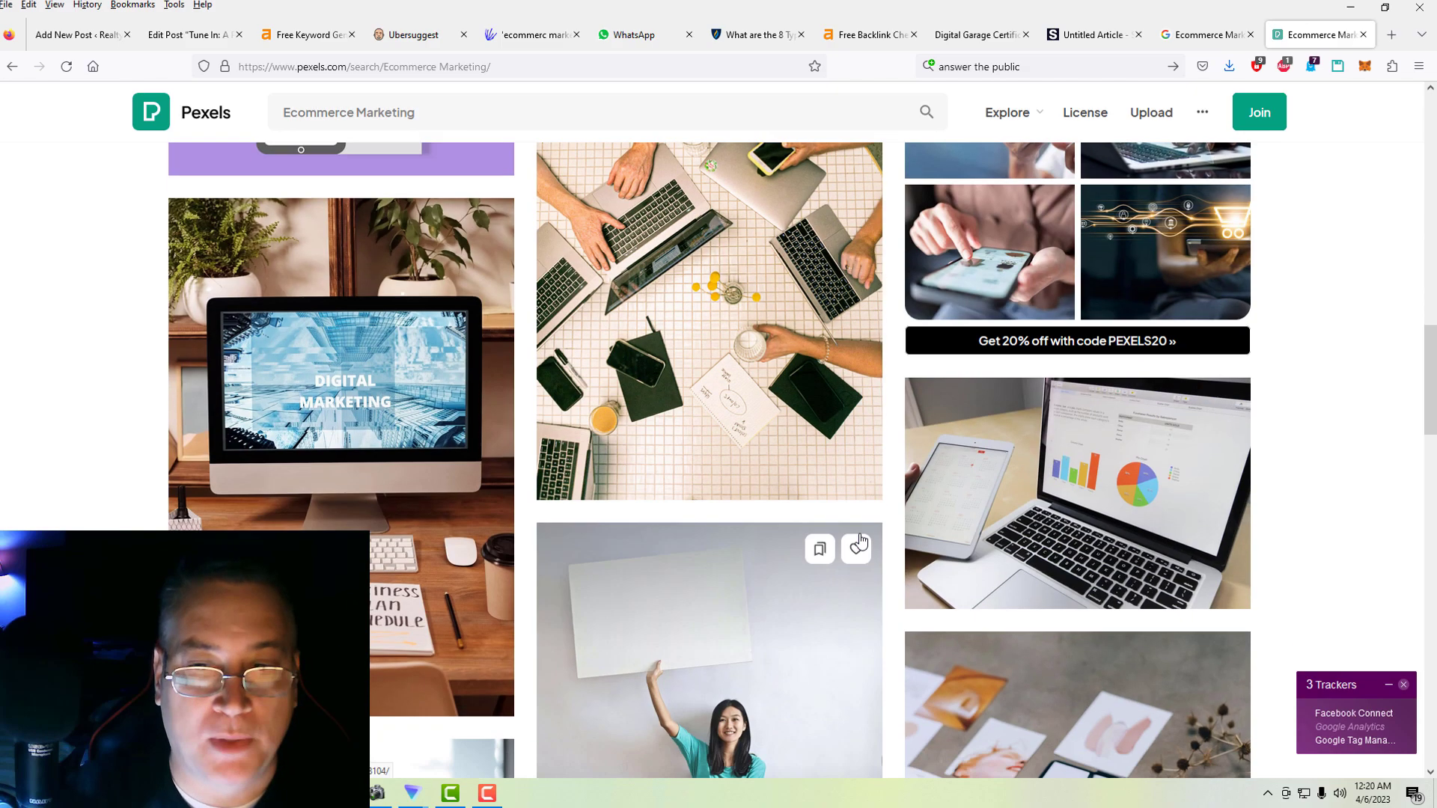
{"action": "scroll", "coordinate": [861, 541], "scroll_direction": "down", "scroll_amount": 5}
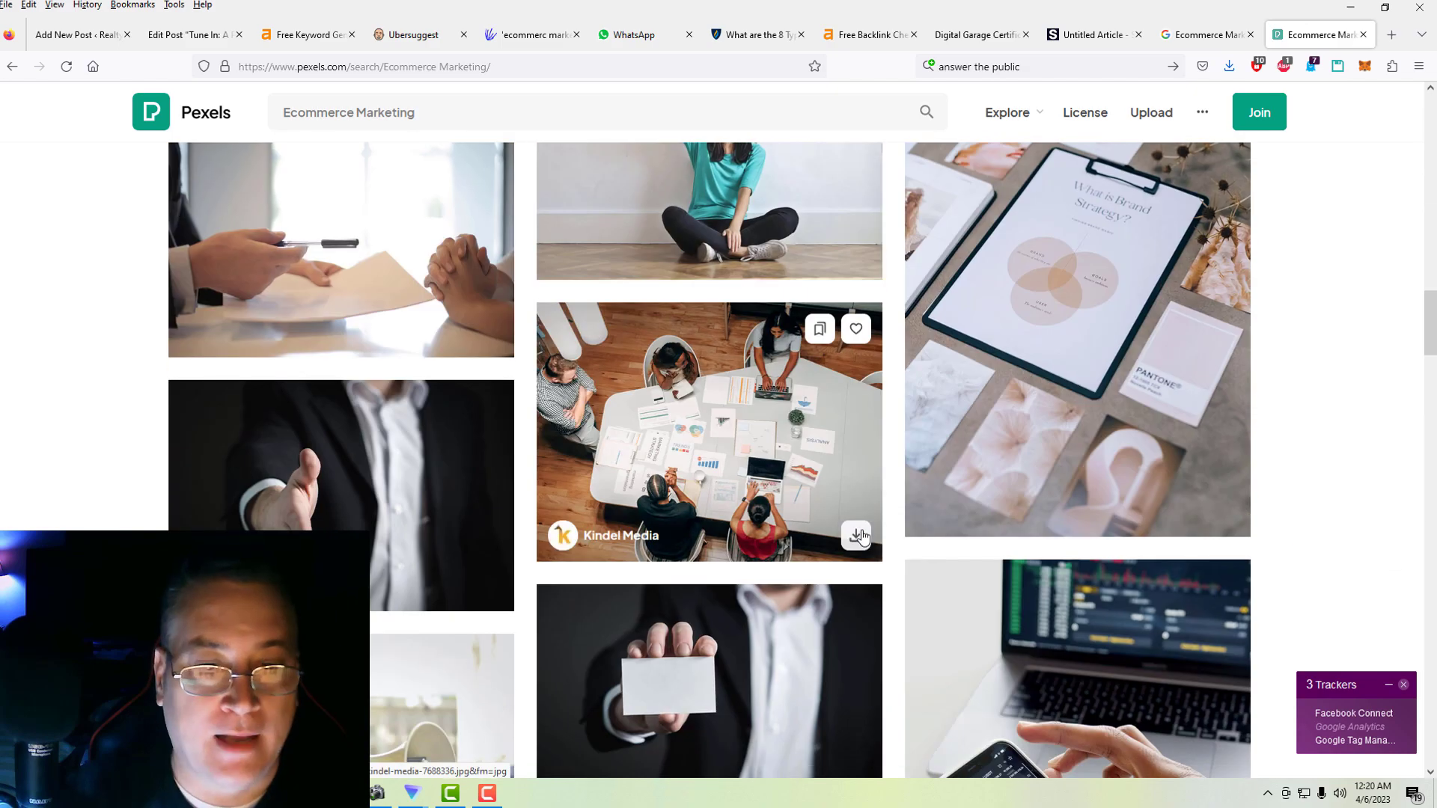
{"action": "scroll", "coordinate": [863, 535], "scroll_direction": "up", "scroll_amount": 3}
{"action": "scroll", "coordinate": [863, 536], "scroll_direction": "down", "scroll_amount": 10}
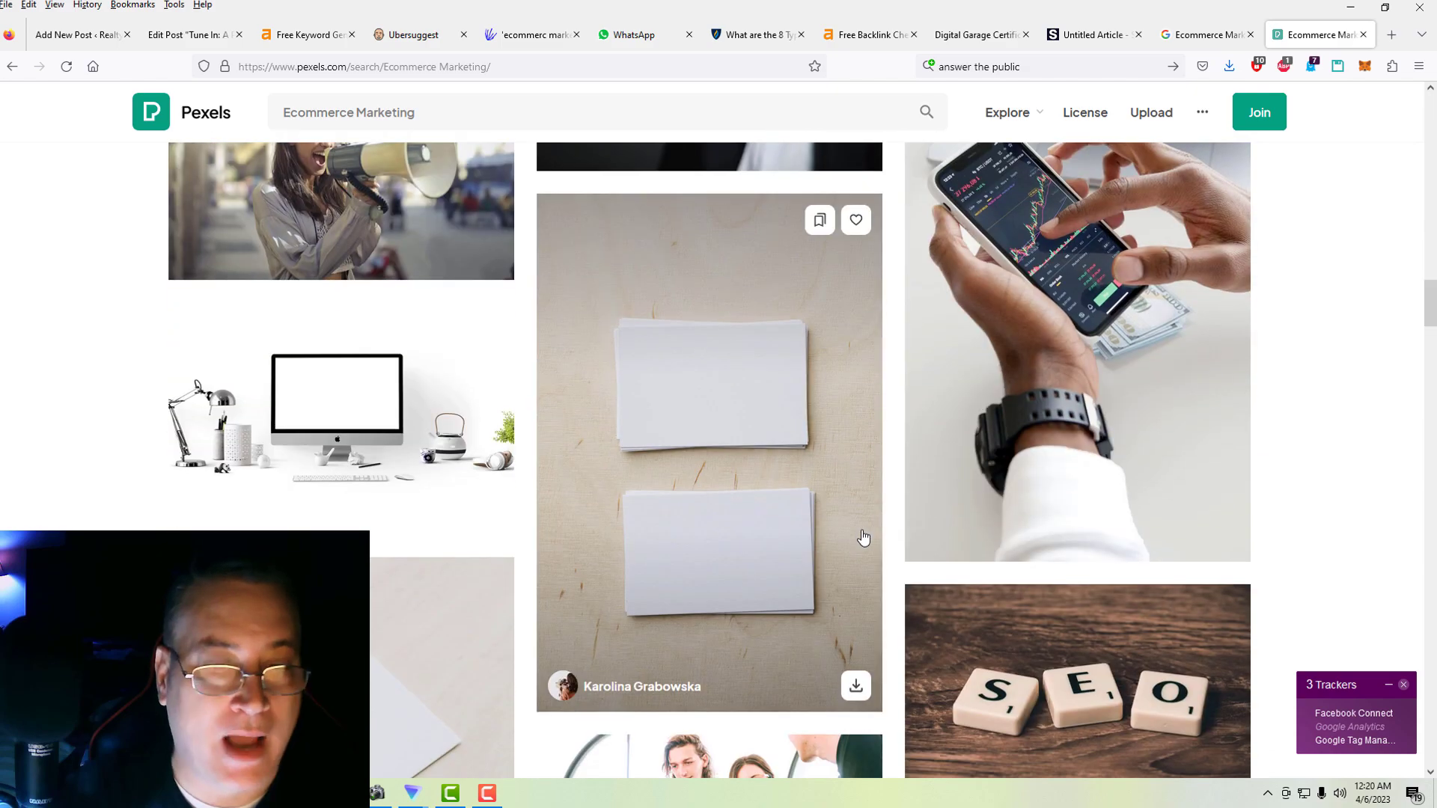
{"action": "scroll", "coordinate": [863, 536], "scroll_direction": "down", "scroll_amount": 5}
{"action": "scroll", "coordinate": [862, 536], "scroll_direction": "down", "scroll_amount": 18}
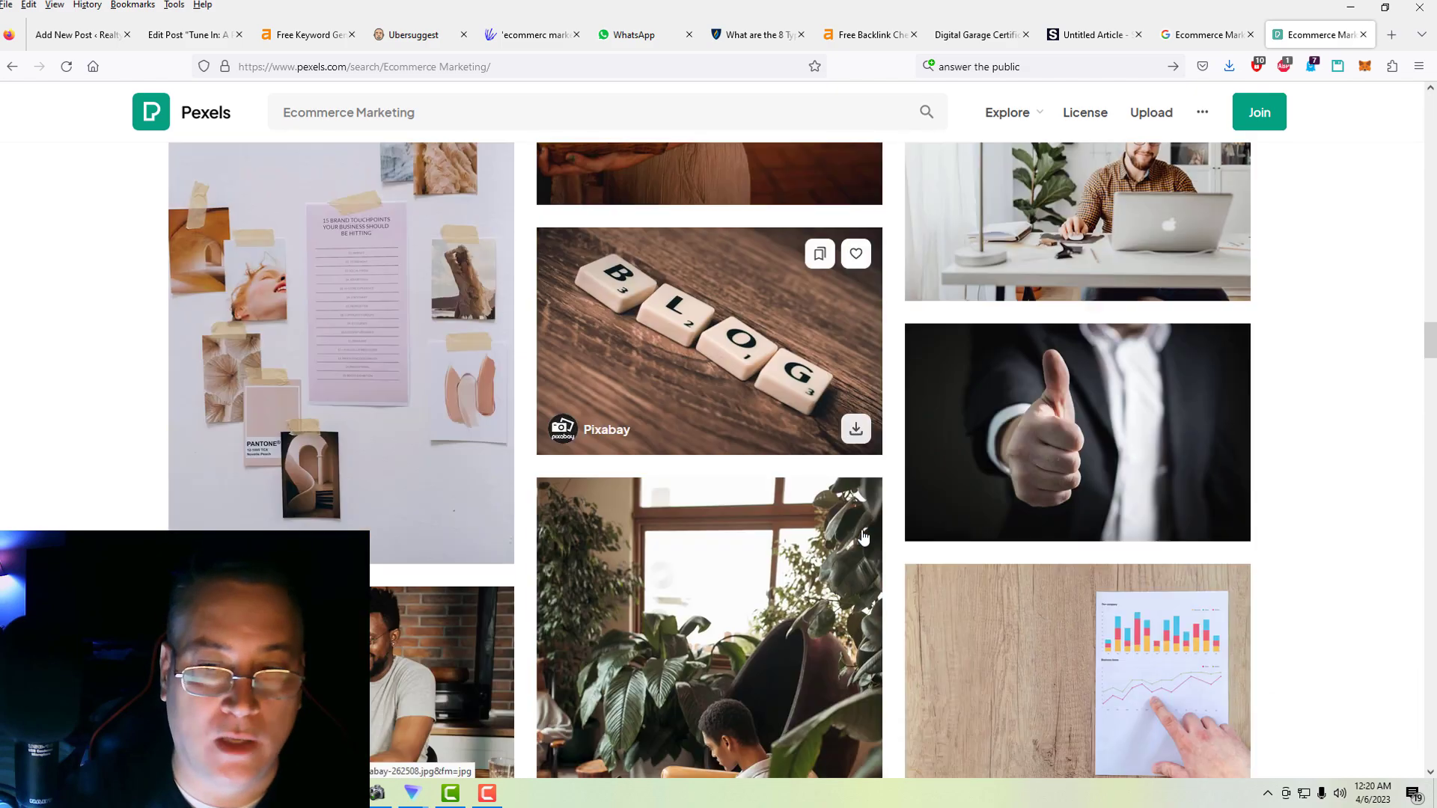
{"action": "scroll", "coordinate": [863, 535], "scroll_direction": "down", "scroll_amount": 20}
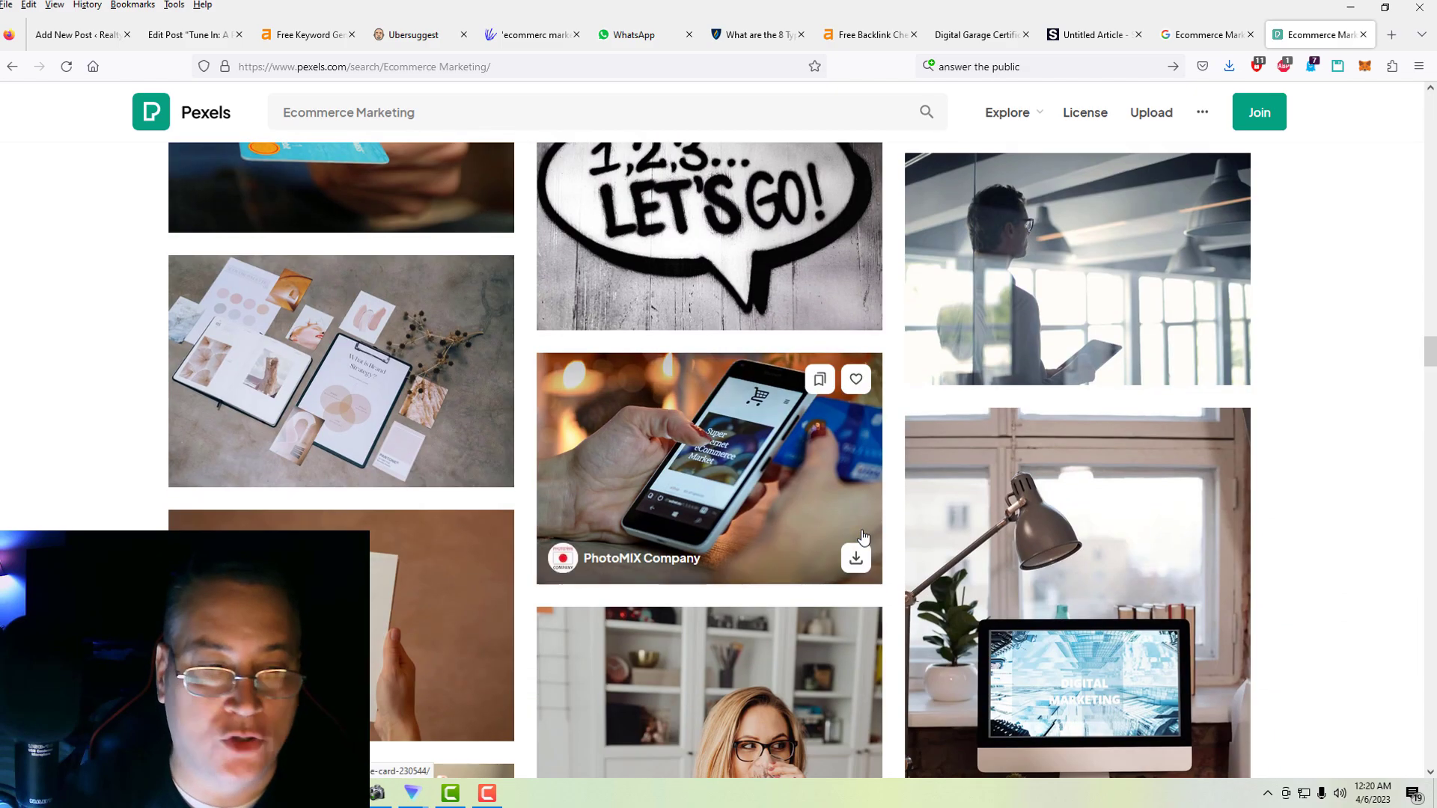
{"action": "scroll", "coordinate": [863, 536], "scroll_direction": "down", "scroll_amount": 3}
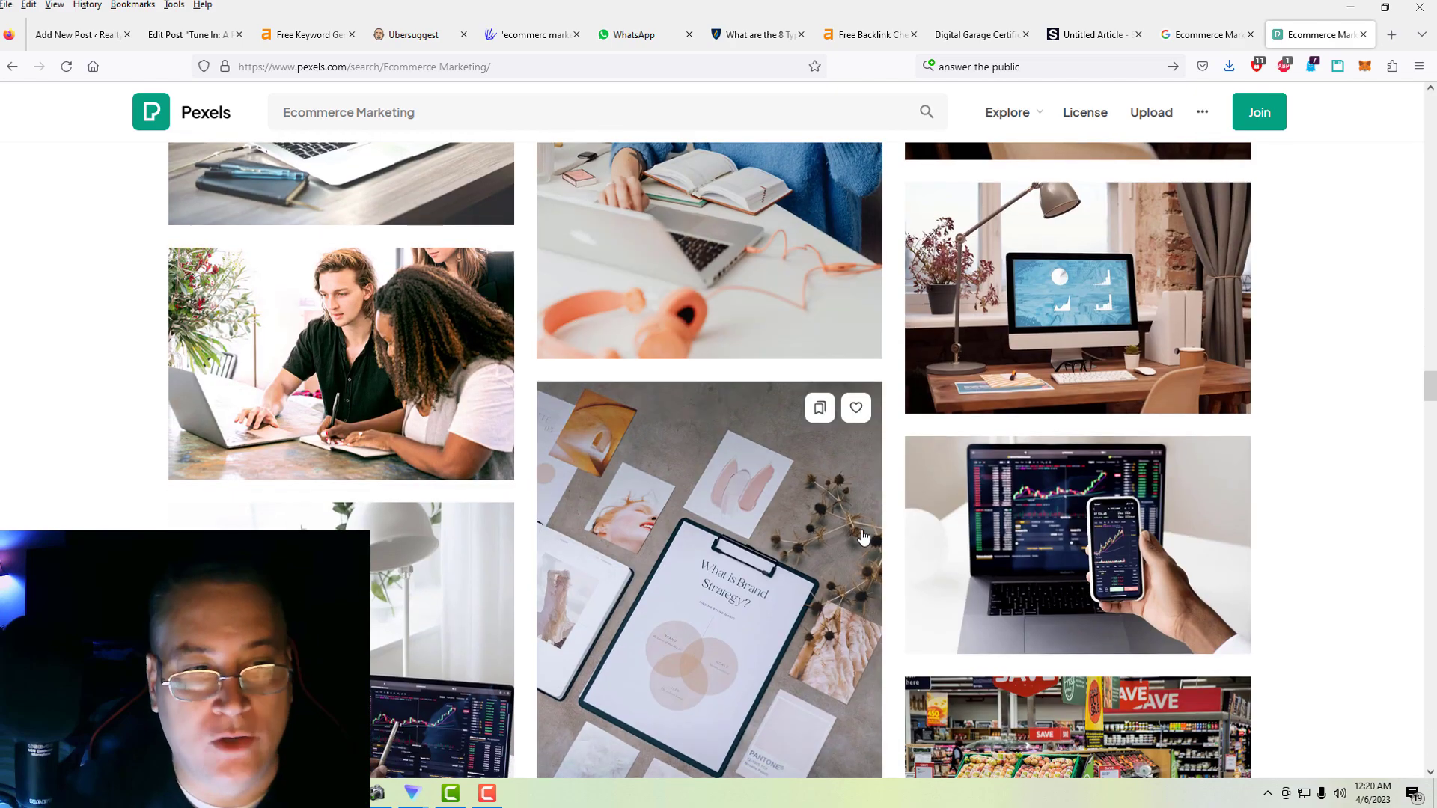
{"action": "scroll", "coordinate": [863, 536], "scroll_direction": "down", "scroll_amount": 20}
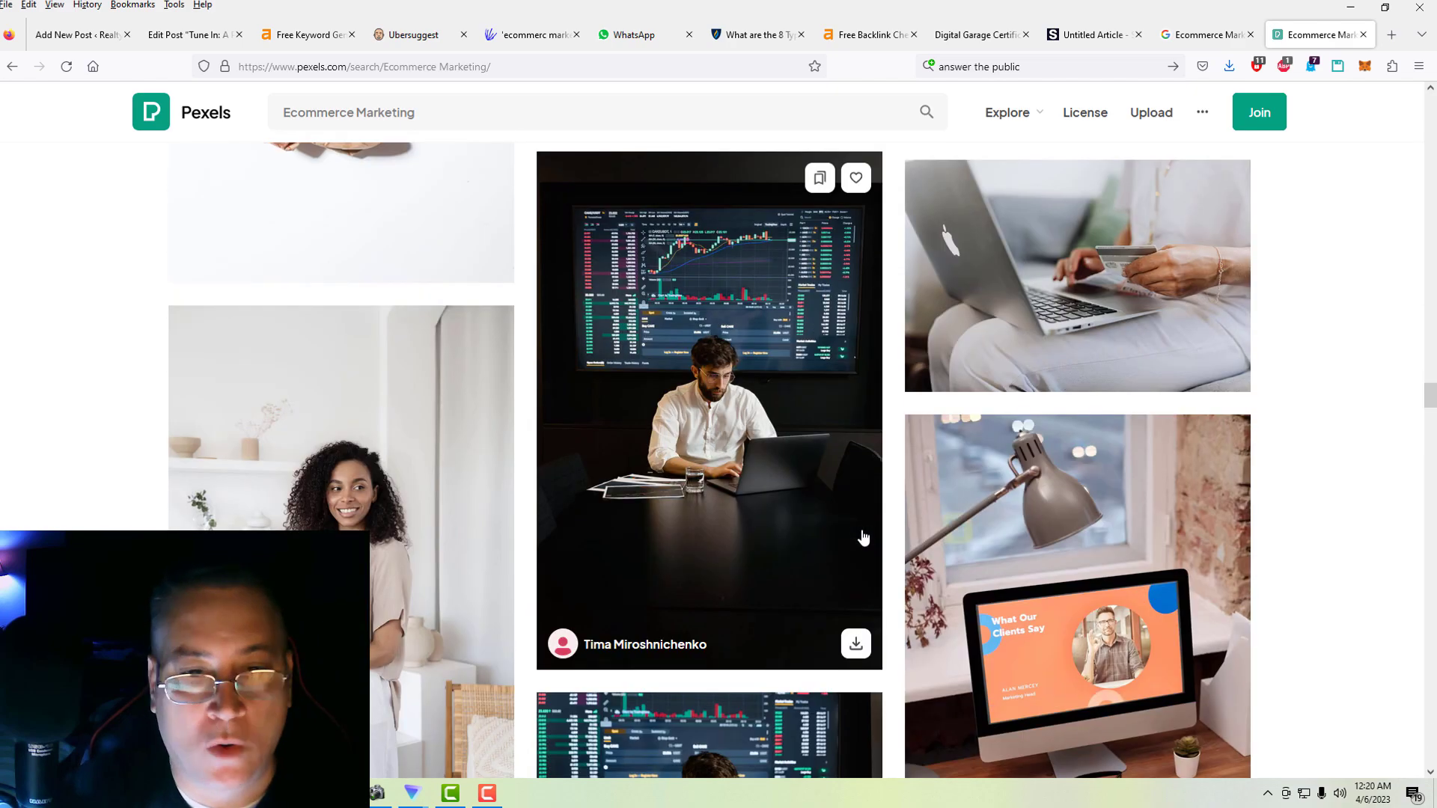
{"action": "scroll", "coordinate": [862, 536], "scroll_direction": "down", "scroll_amount": 15}
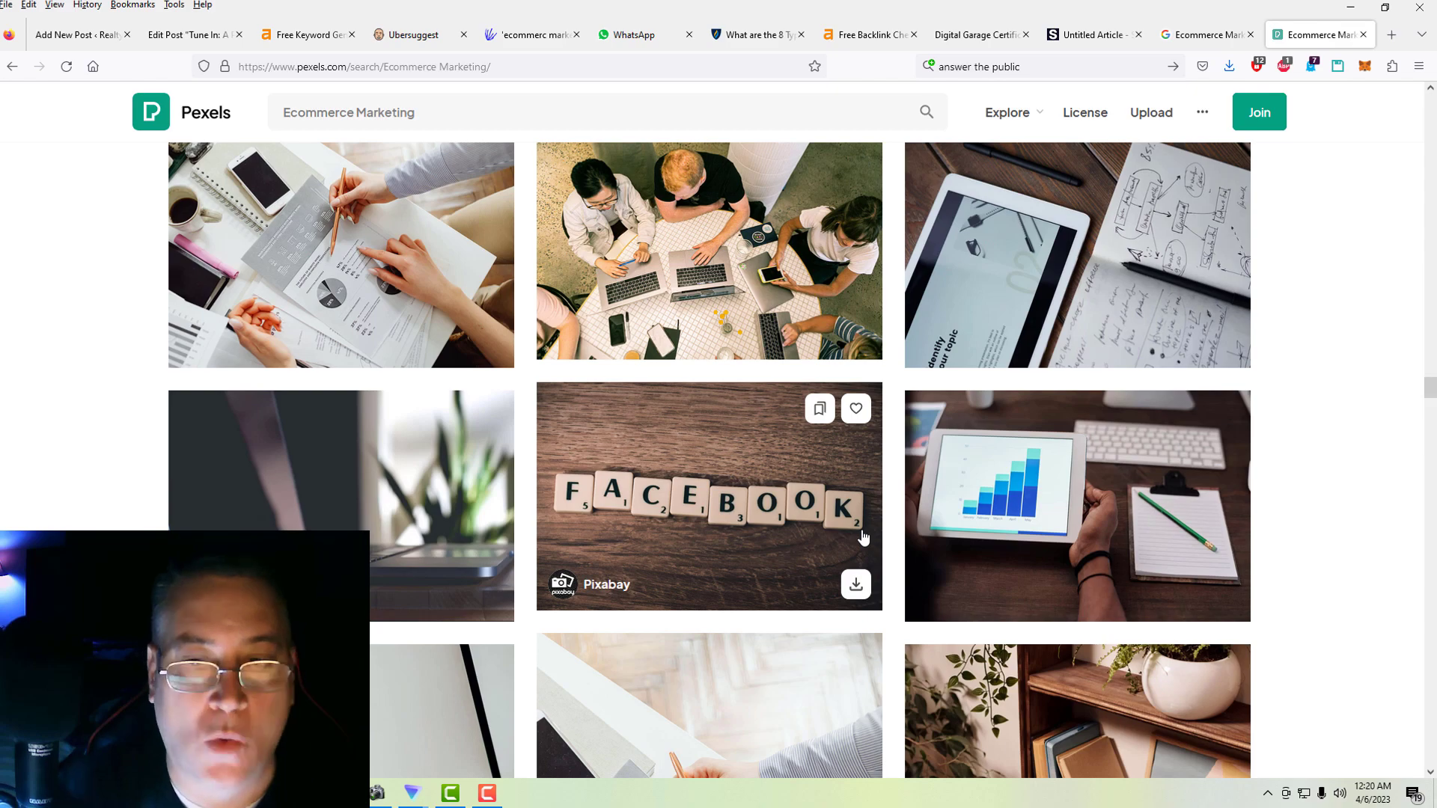
{"action": "scroll", "coordinate": [863, 536], "scroll_direction": "down", "scroll_amount": 12}
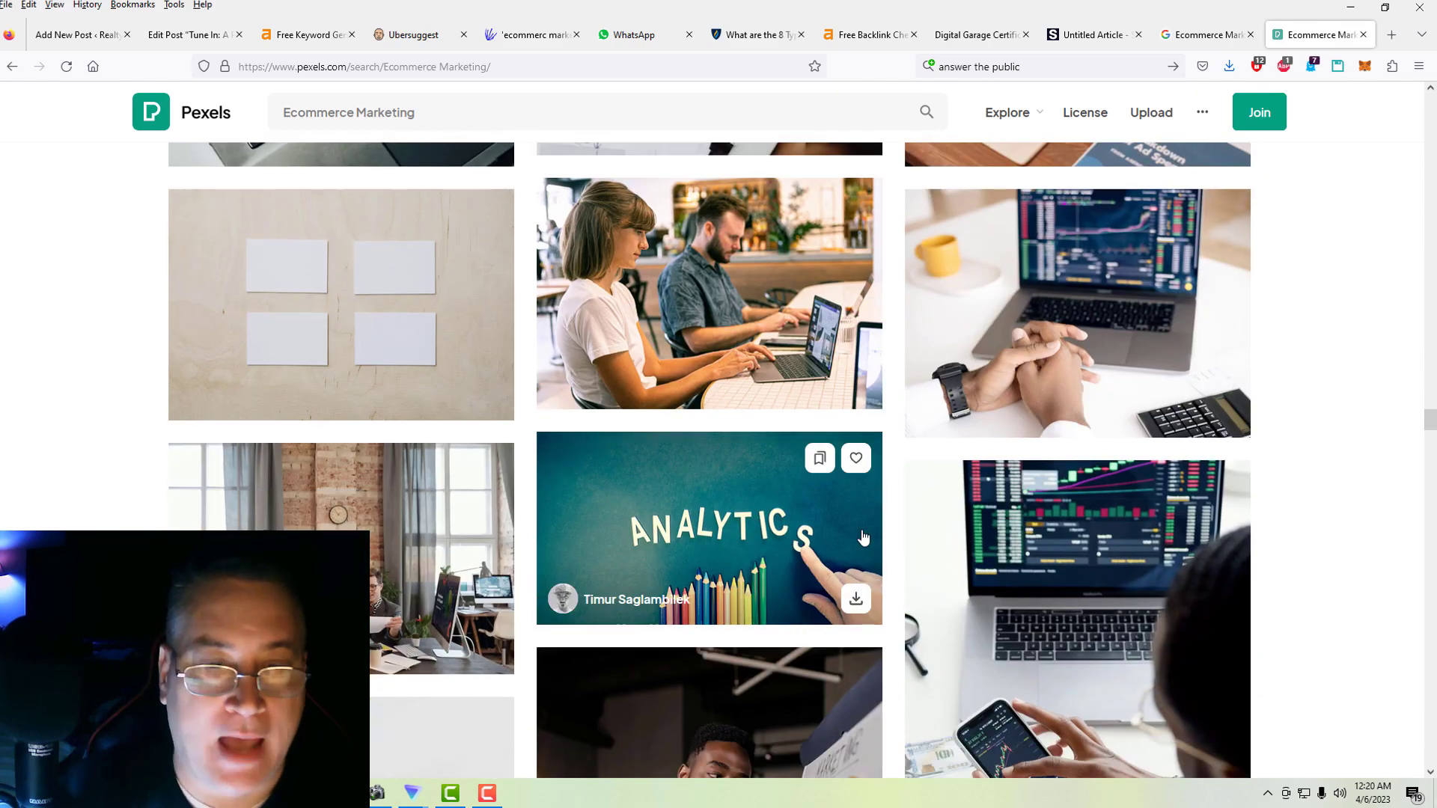
{"action": "scroll", "coordinate": [862, 536], "scroll_direction": "down", "scroll_amount": 15}
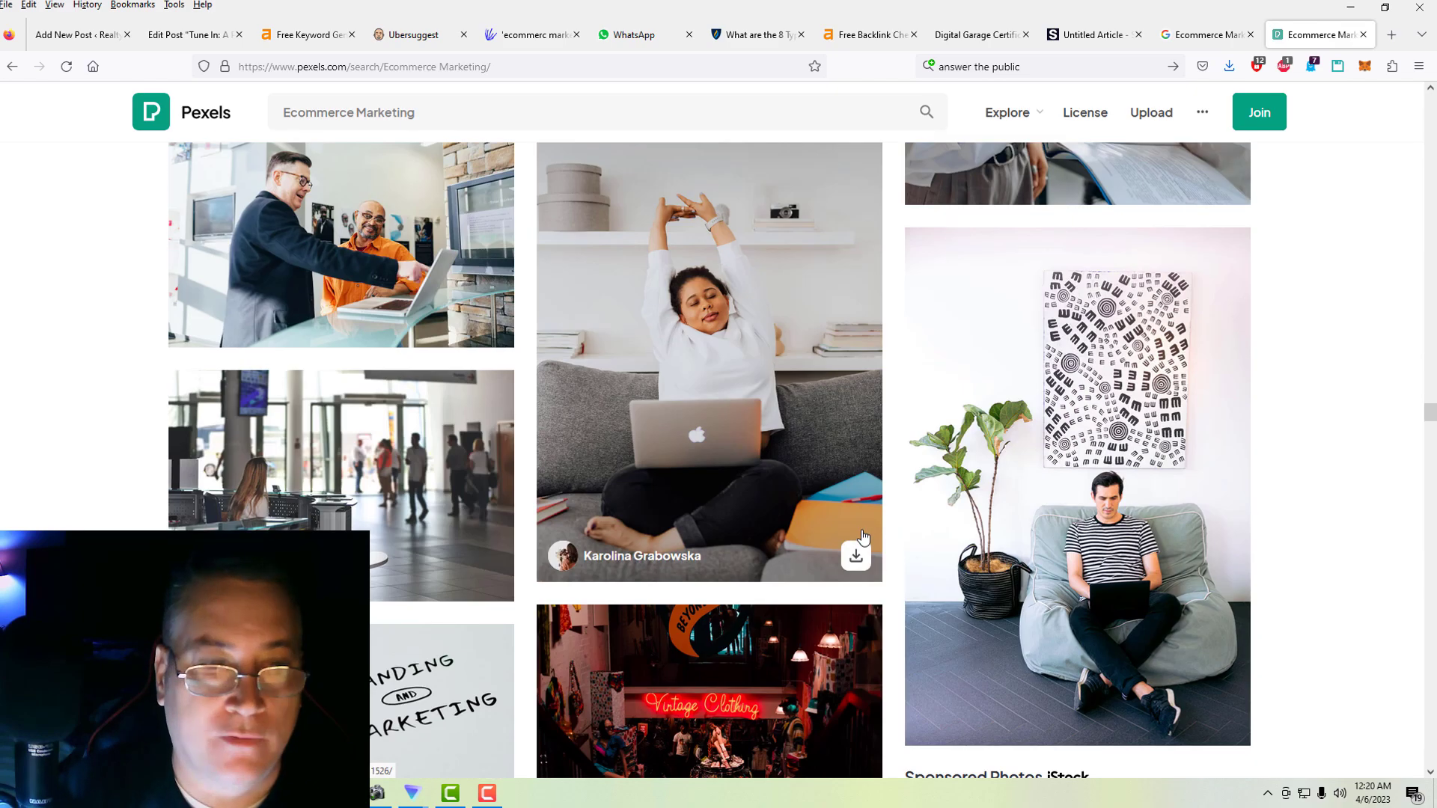
{"action": "scroll", "coordinate": [863, 536], "scroll_direction": "down", "scroll_amount": 14}
{"action": "scroll", "coordinate": [862, 536], "scroll_direction": "up", "scroll_amount": 4}
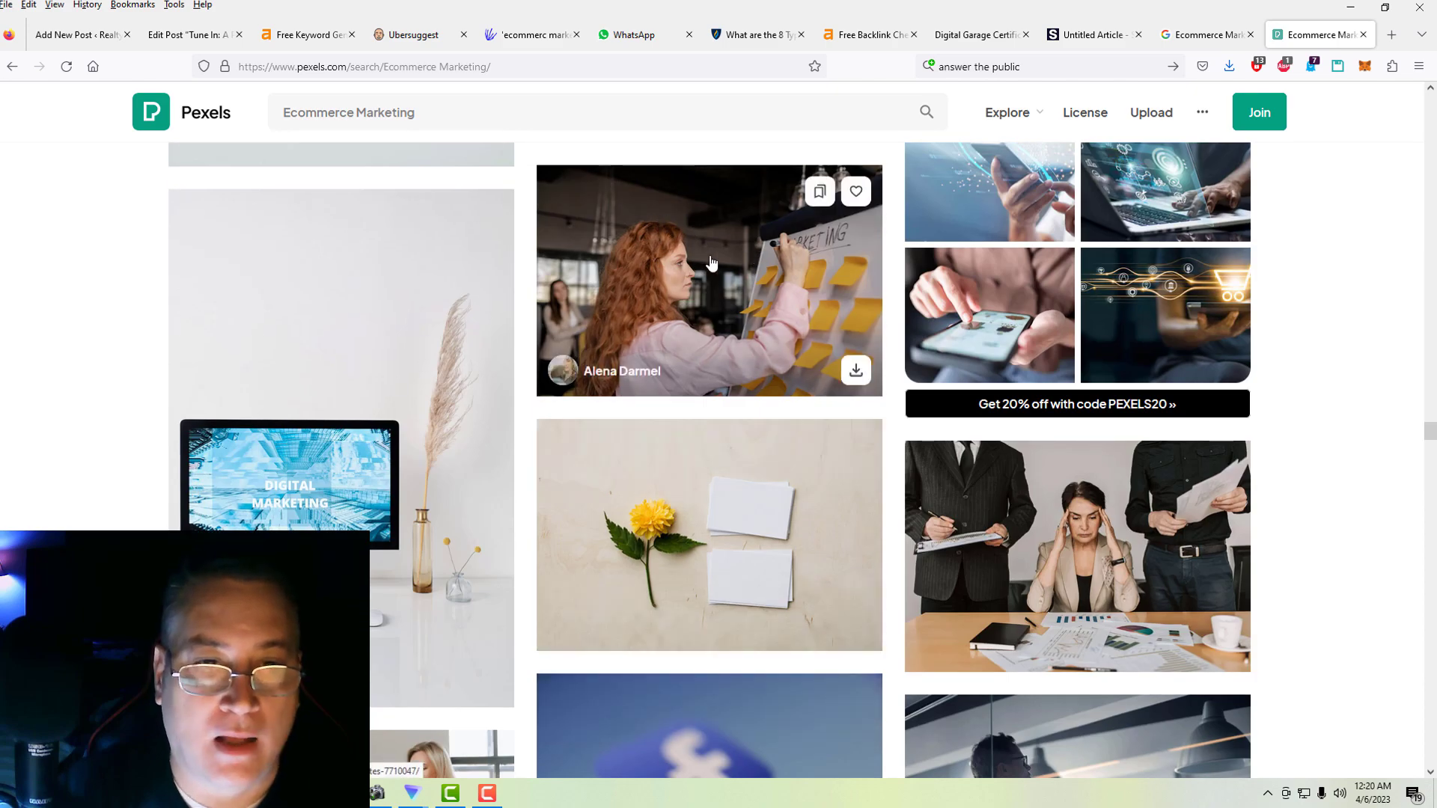
{"action": "left_click", "coordinate": [743, 321]}
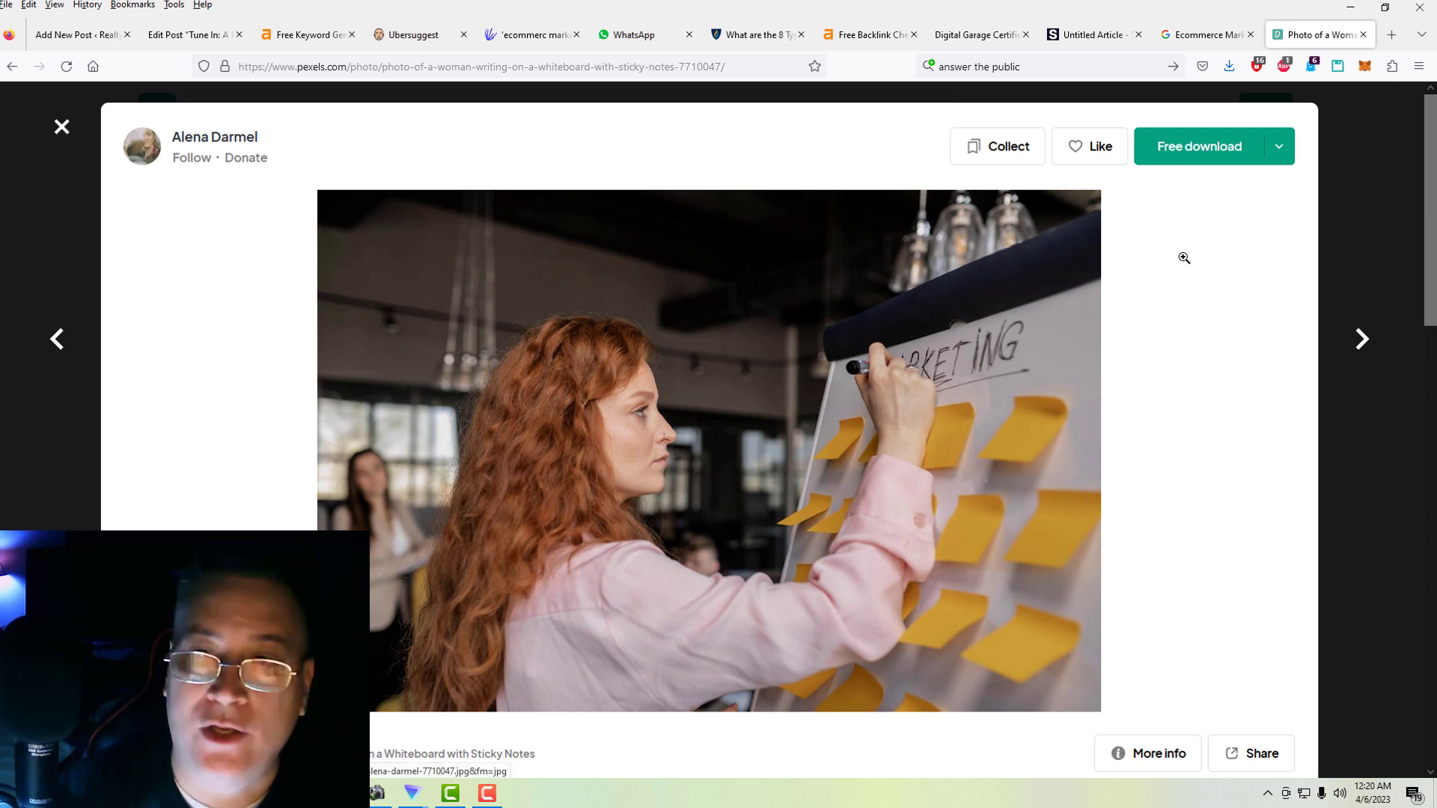
Download the whiteboard photo, move its file from Downloads into the Shepard Remodeling folder, and check that folder.
{"action": "left_click", "coordinate": [1212, 159]}
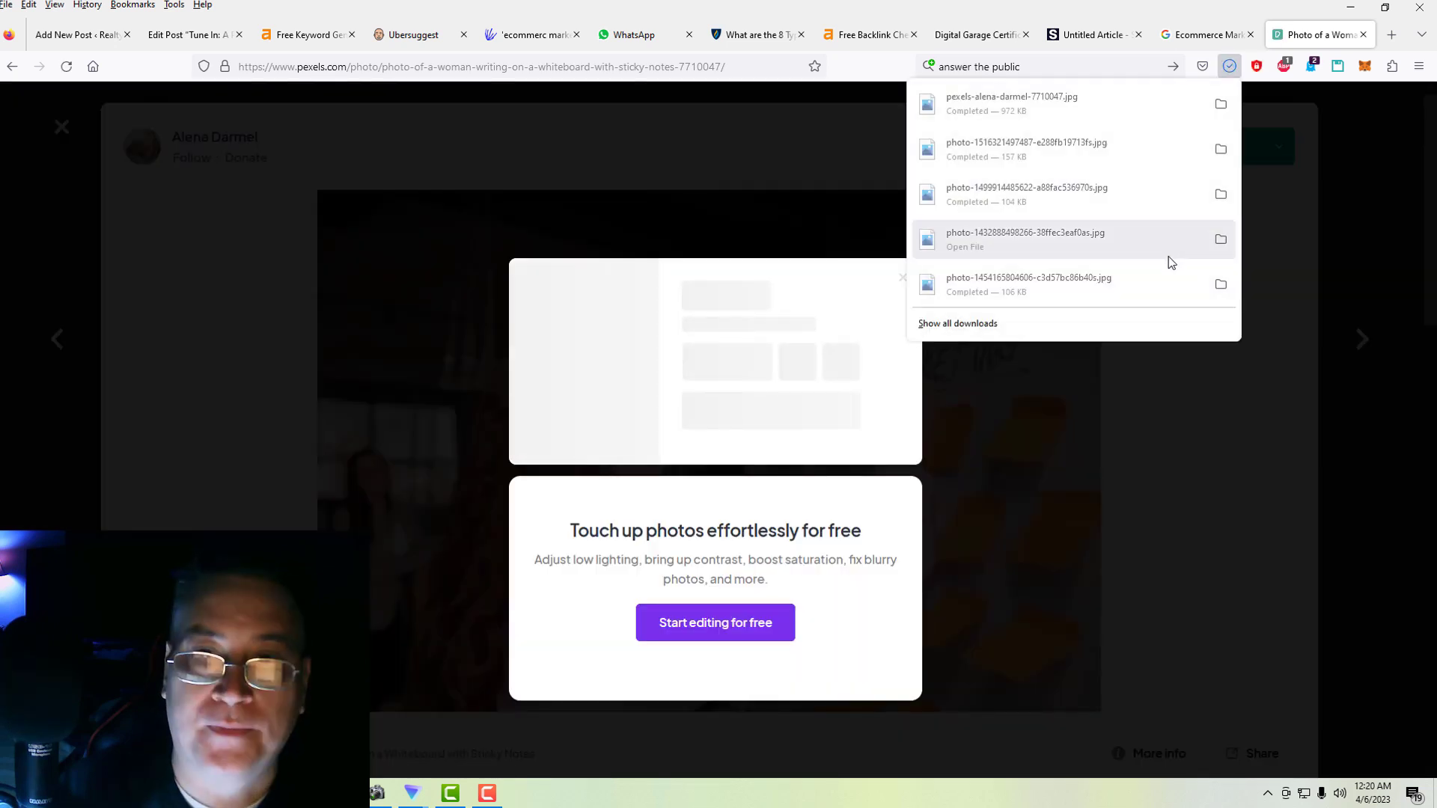
{"action": "left_click", "coordinate": [1221, 104]}
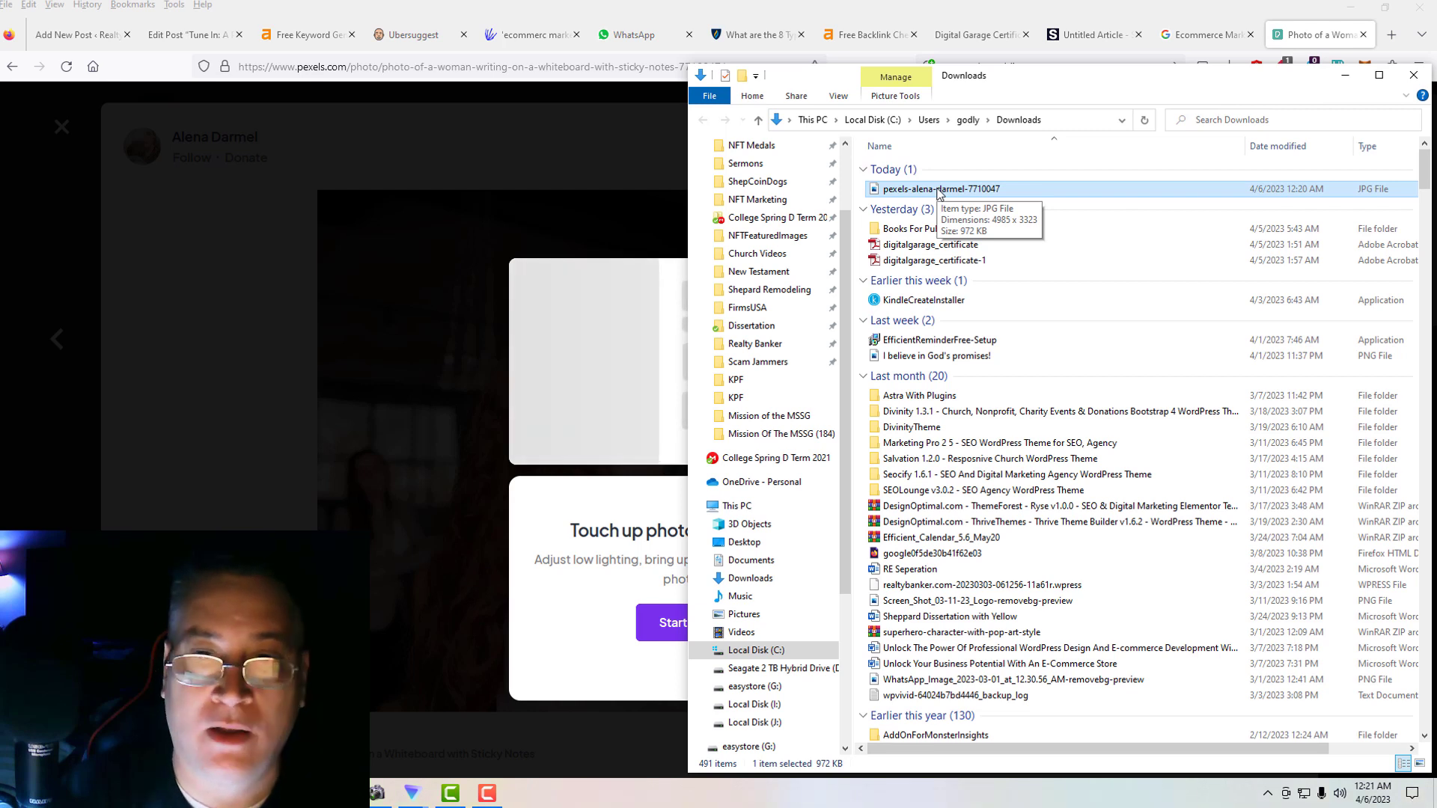
{"action": "left_click_drag", "start_coordinate": [939, 192], "coordinate": [763, 290]}
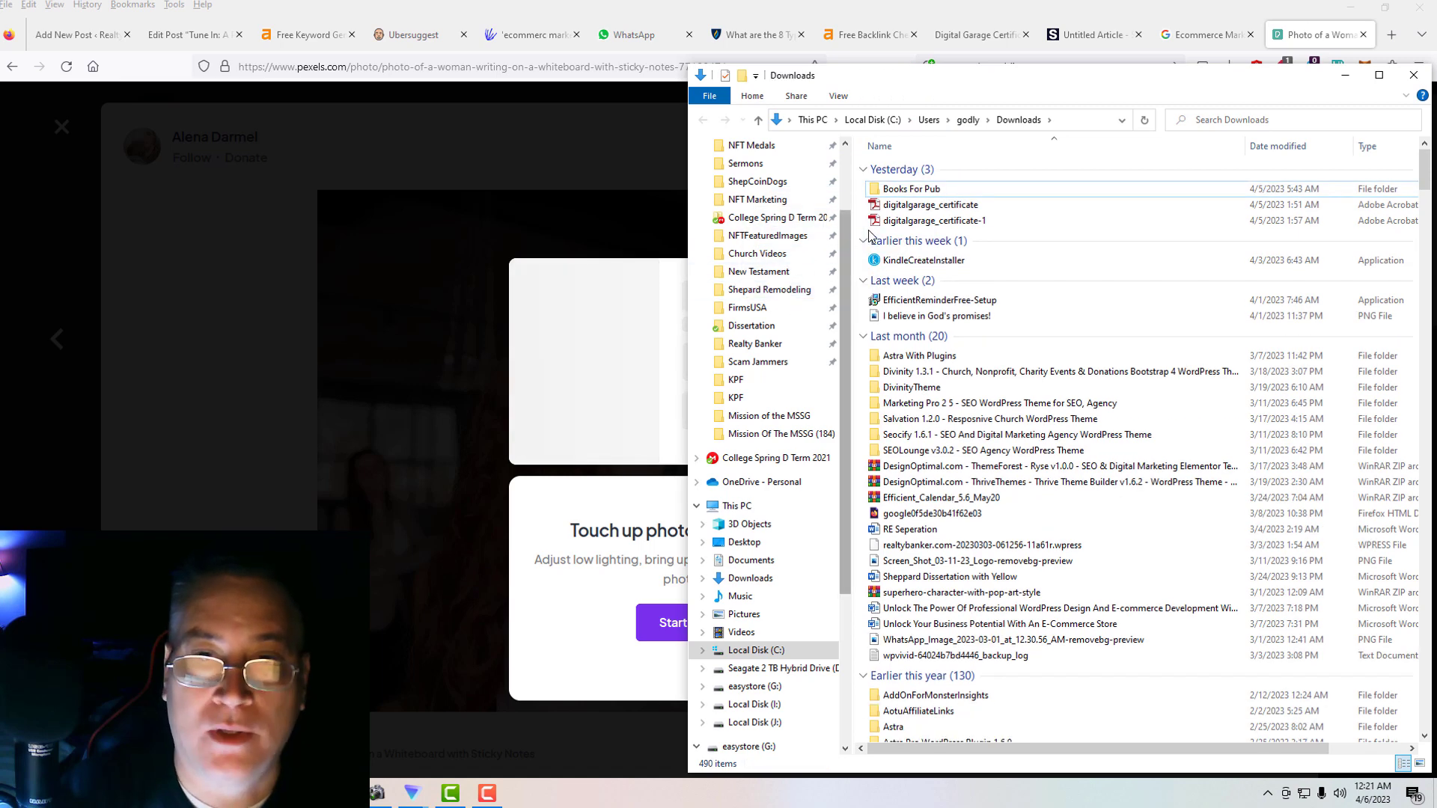
{"action": "left_click", "coordinate": [778, 290]}
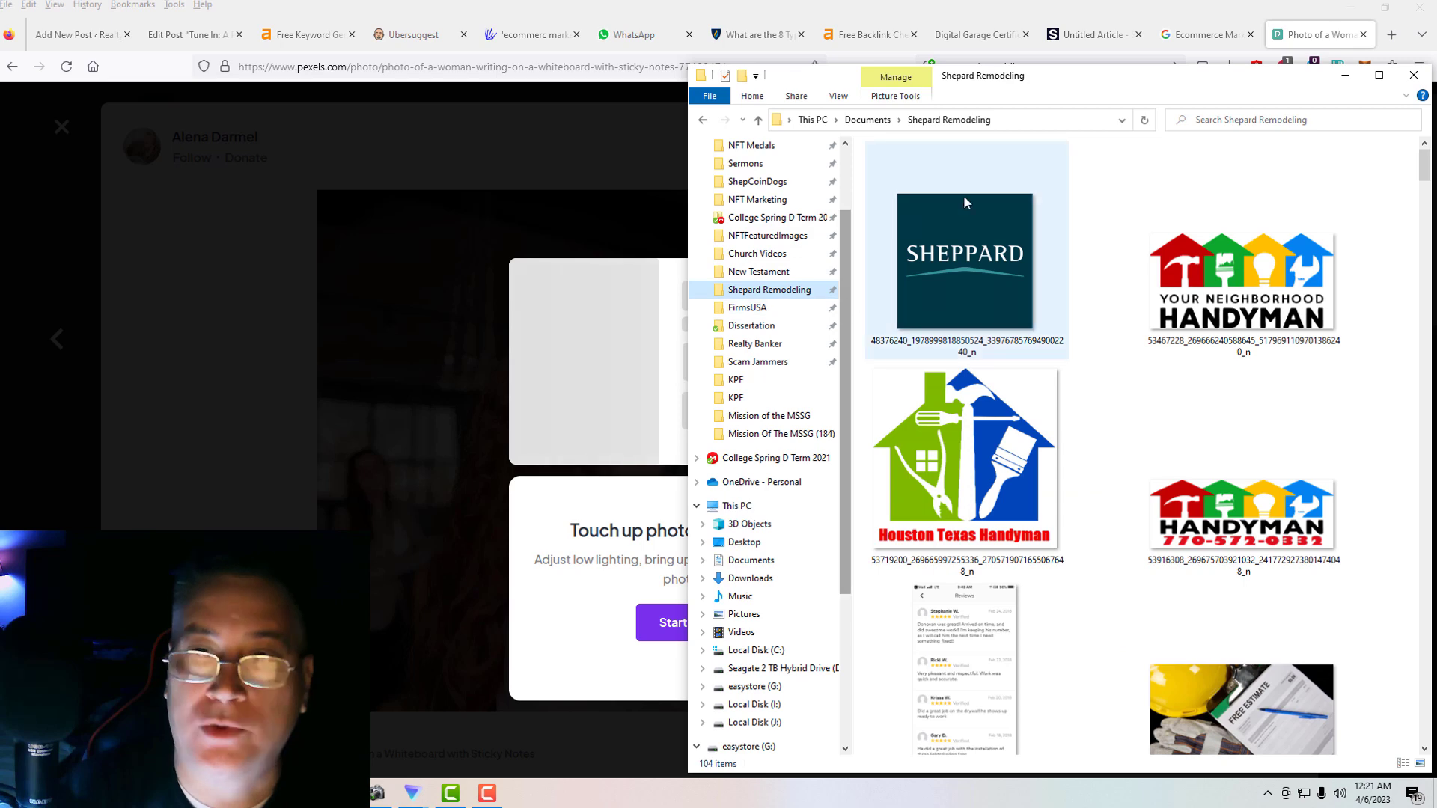
{"action": "left_click", "coordinate": [1412, 76]}
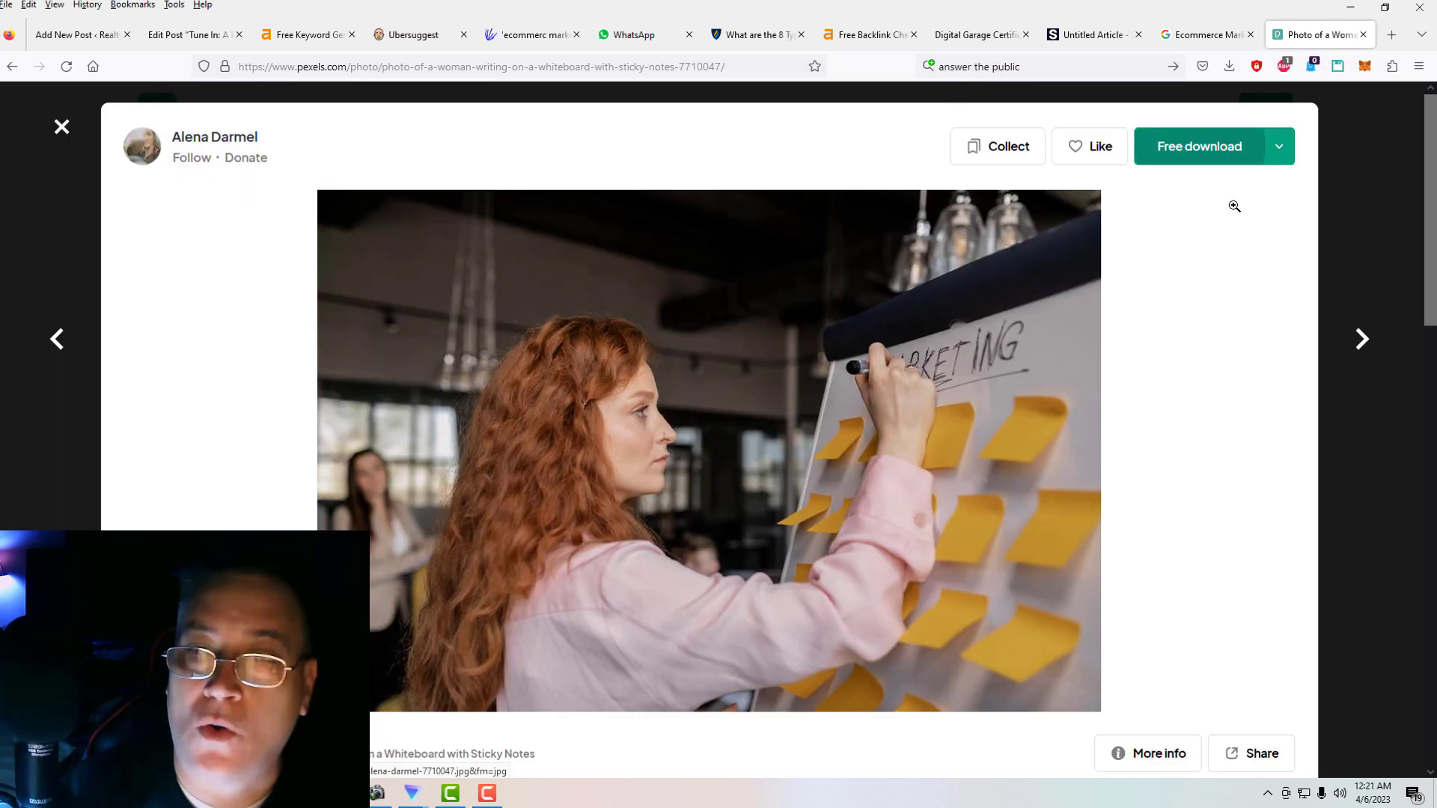
Download the whiteboard photo again and move the file from Downloads into the Realty Banker folder.
{"action": "left_click", "coordinate": [1220, 148]}
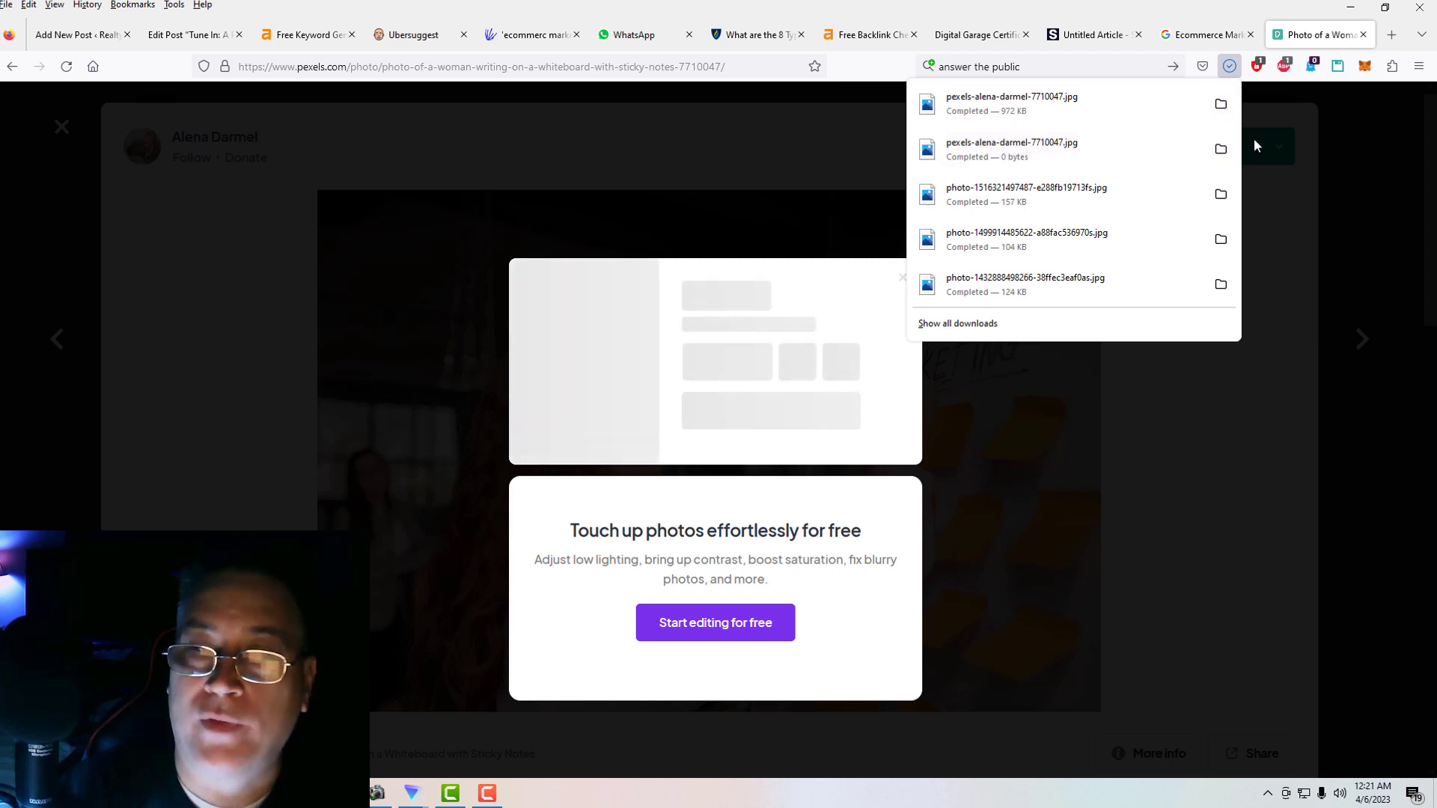
{"action": "left_click", "coordinate": [1220, 105]}
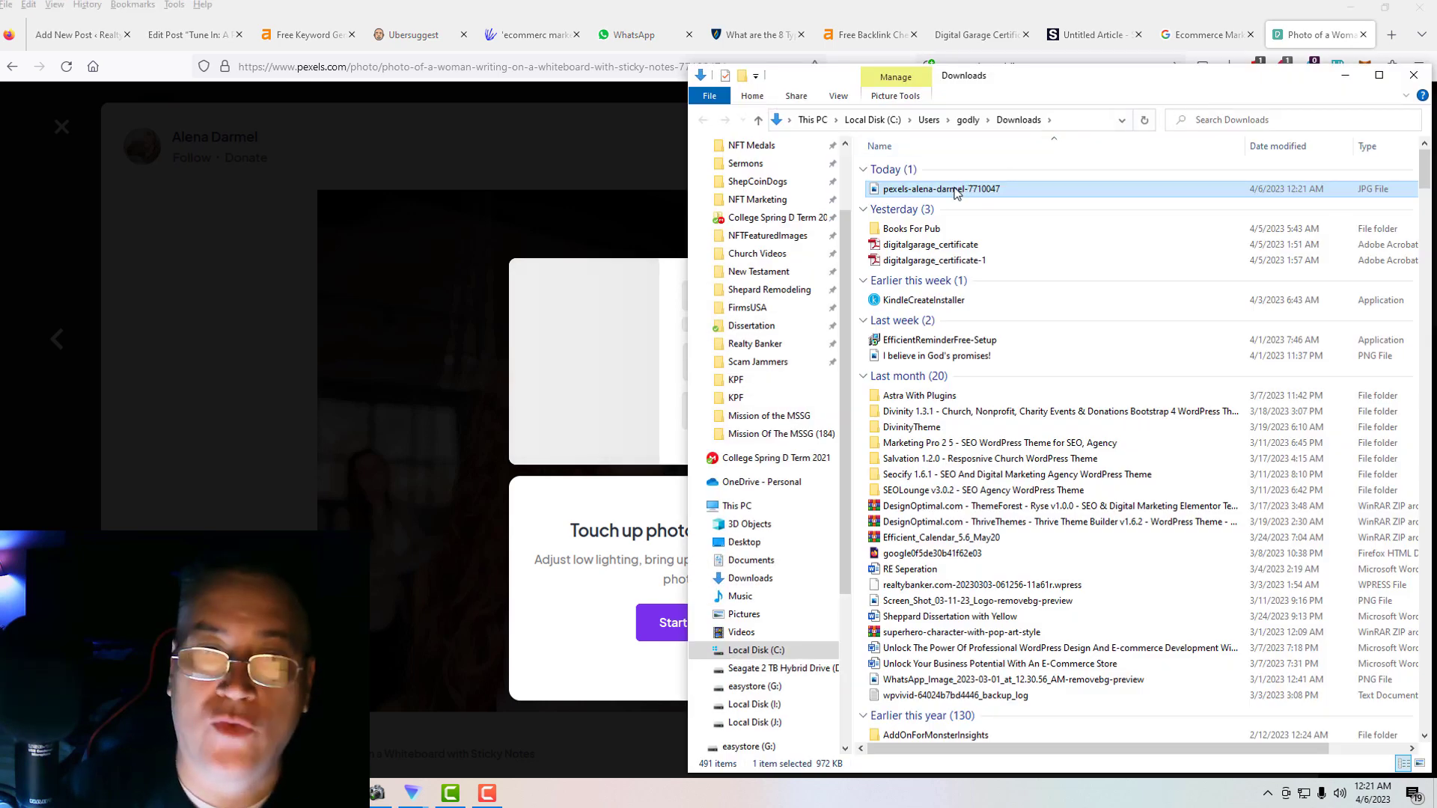
{"action": "left_click_drag", "start_coordinate": [955, 193], "coordinate": [763, 349]}
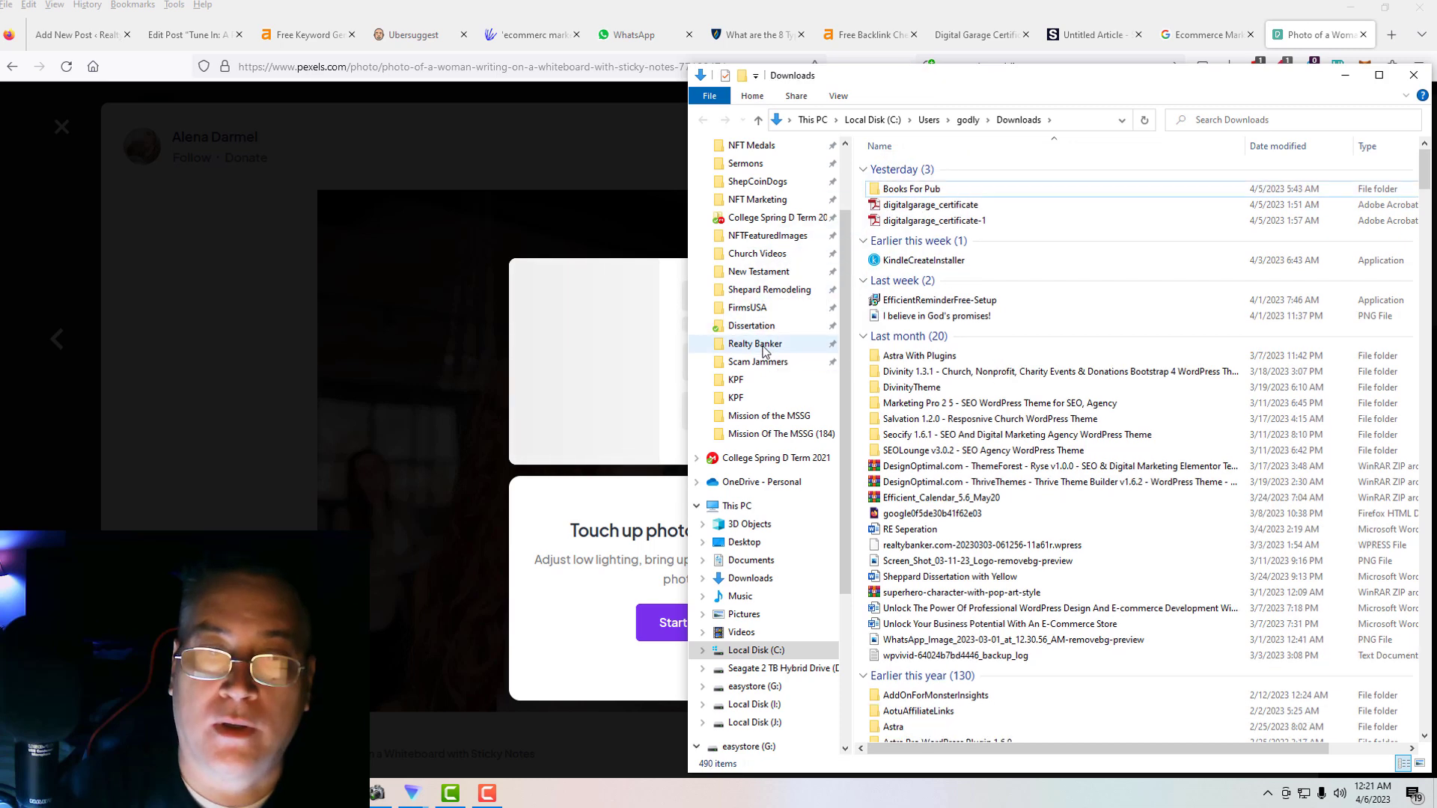
{"action": "left_click", "coordinate": [1413, 76]}
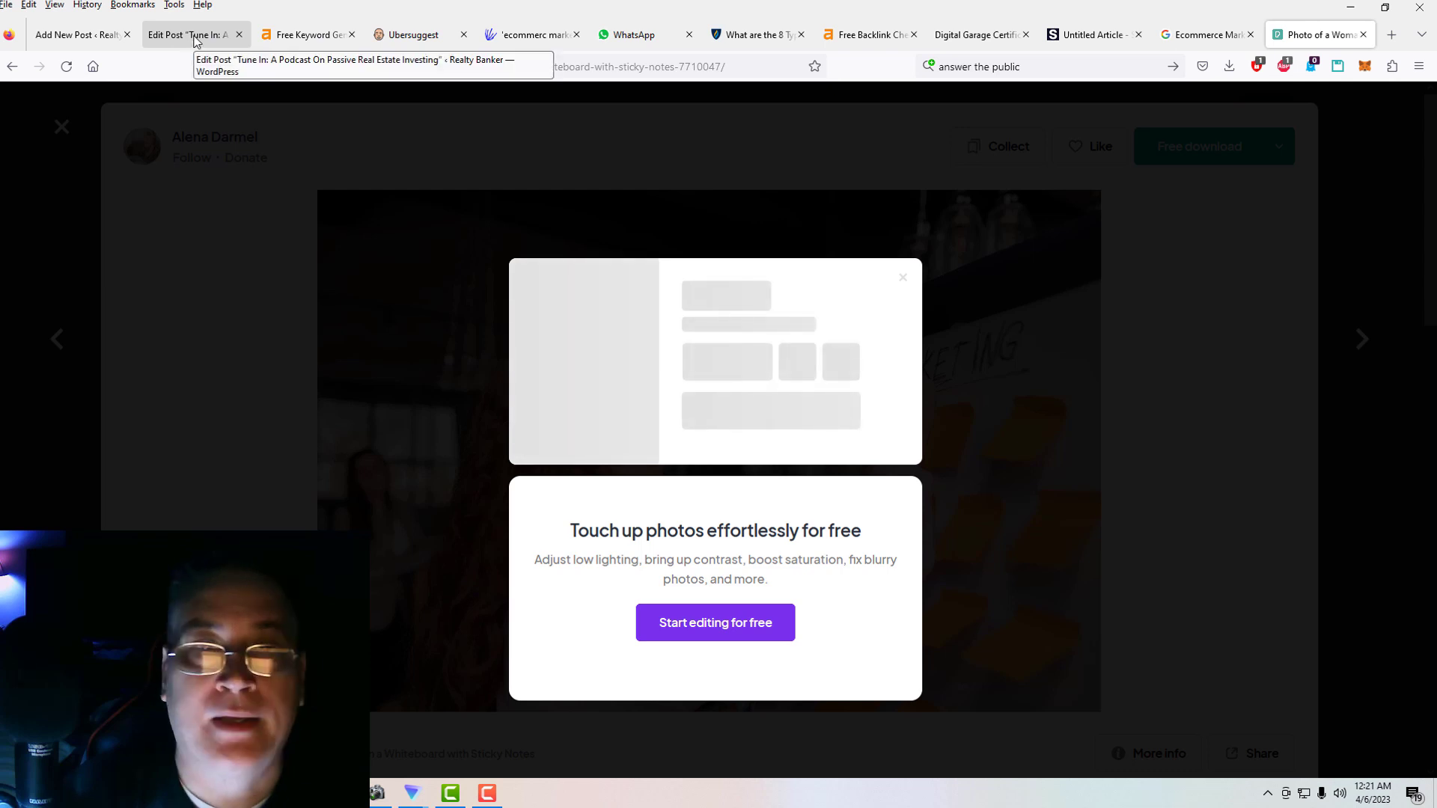
Return to the WordPress post and copy the words "Ecommerce Marketing Strategy" from its title.
{"action": "left_click", "coordinate": [124, 45]}
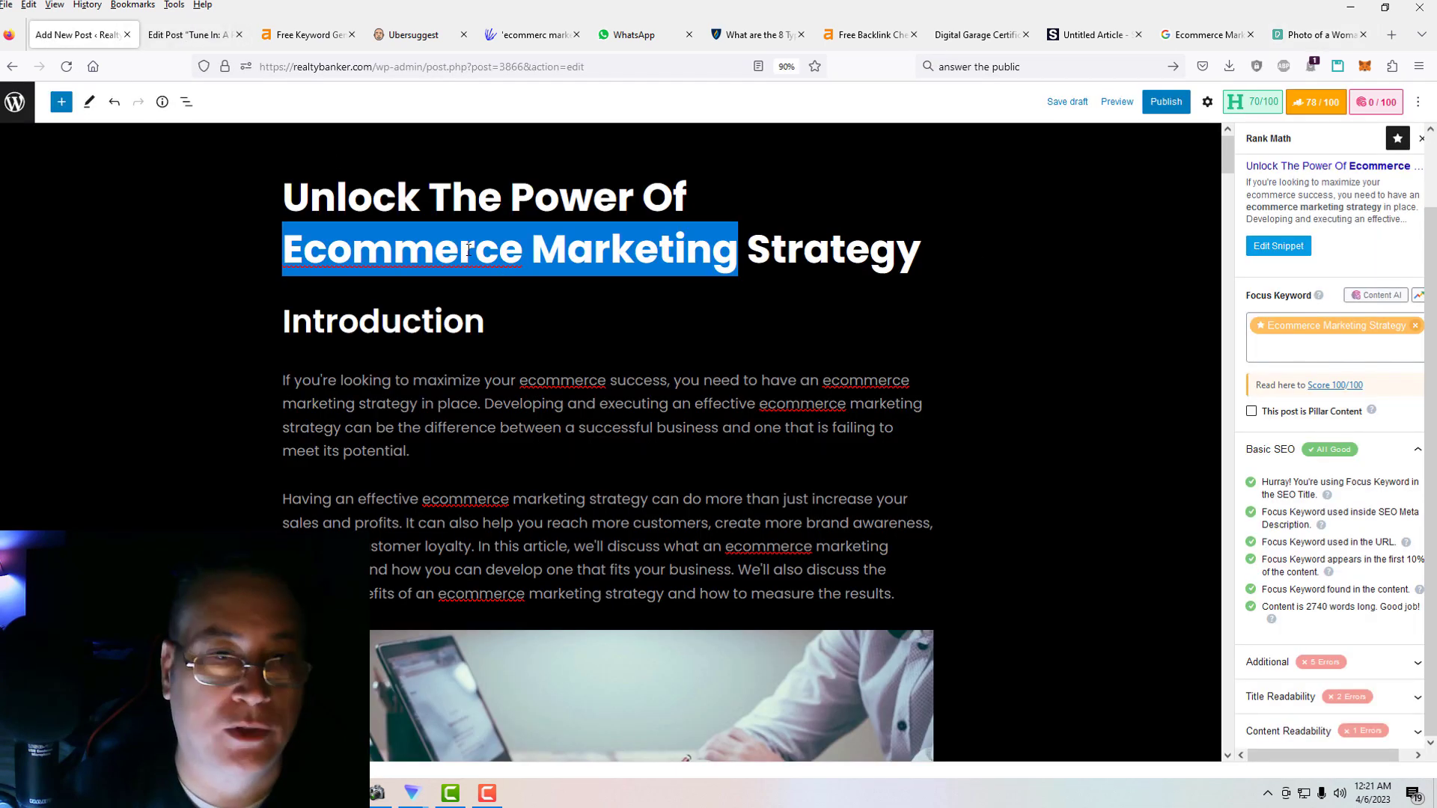
{"action": "left_click", "coordinate": [434, 252]}
{"action": "left_click_drag", "start_coordinate": [283, 249], "coordinate": [918, 258]}
{"action": "right_click", "coordinate": [854, 260]}
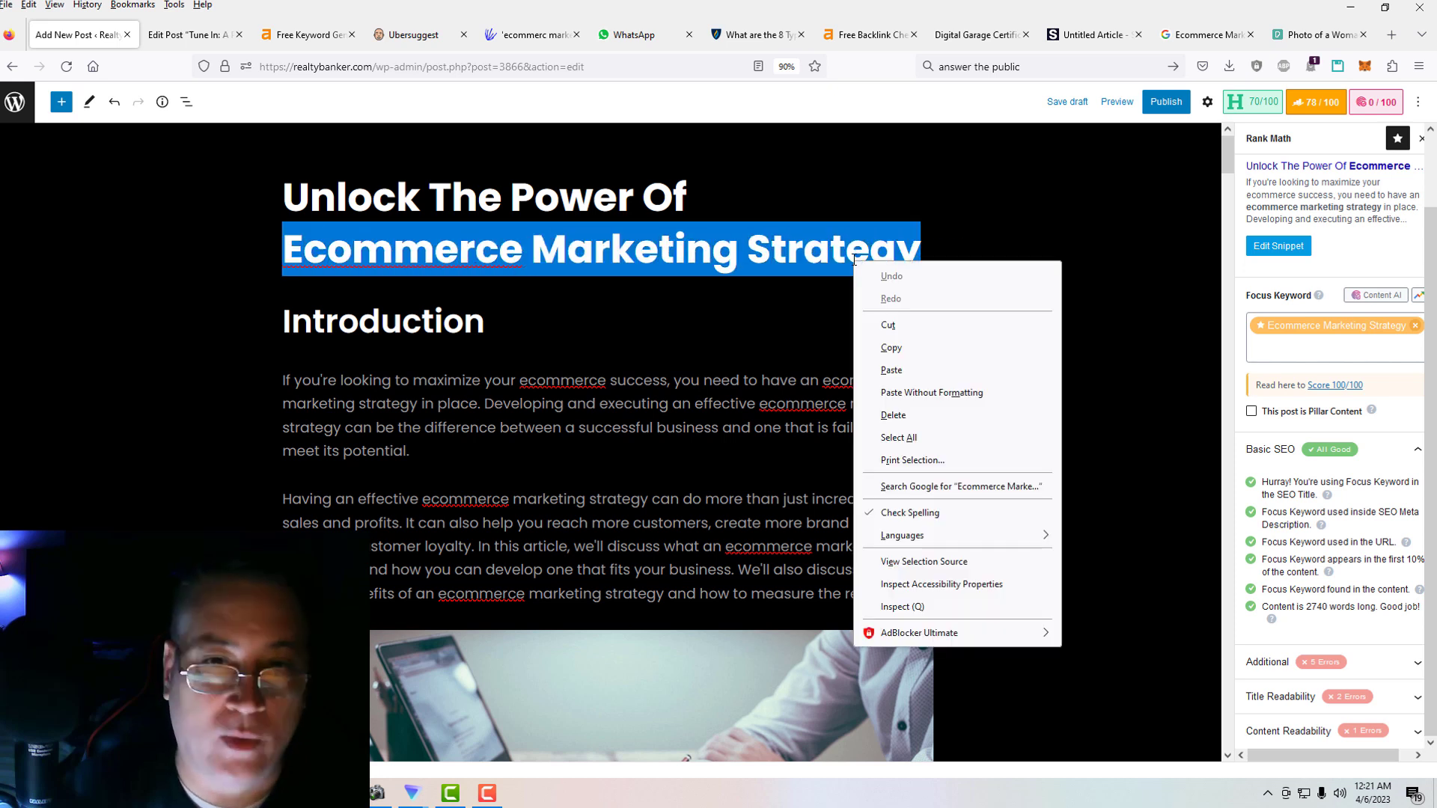
{"action": "left_click", "coordinate": [892, 348]}
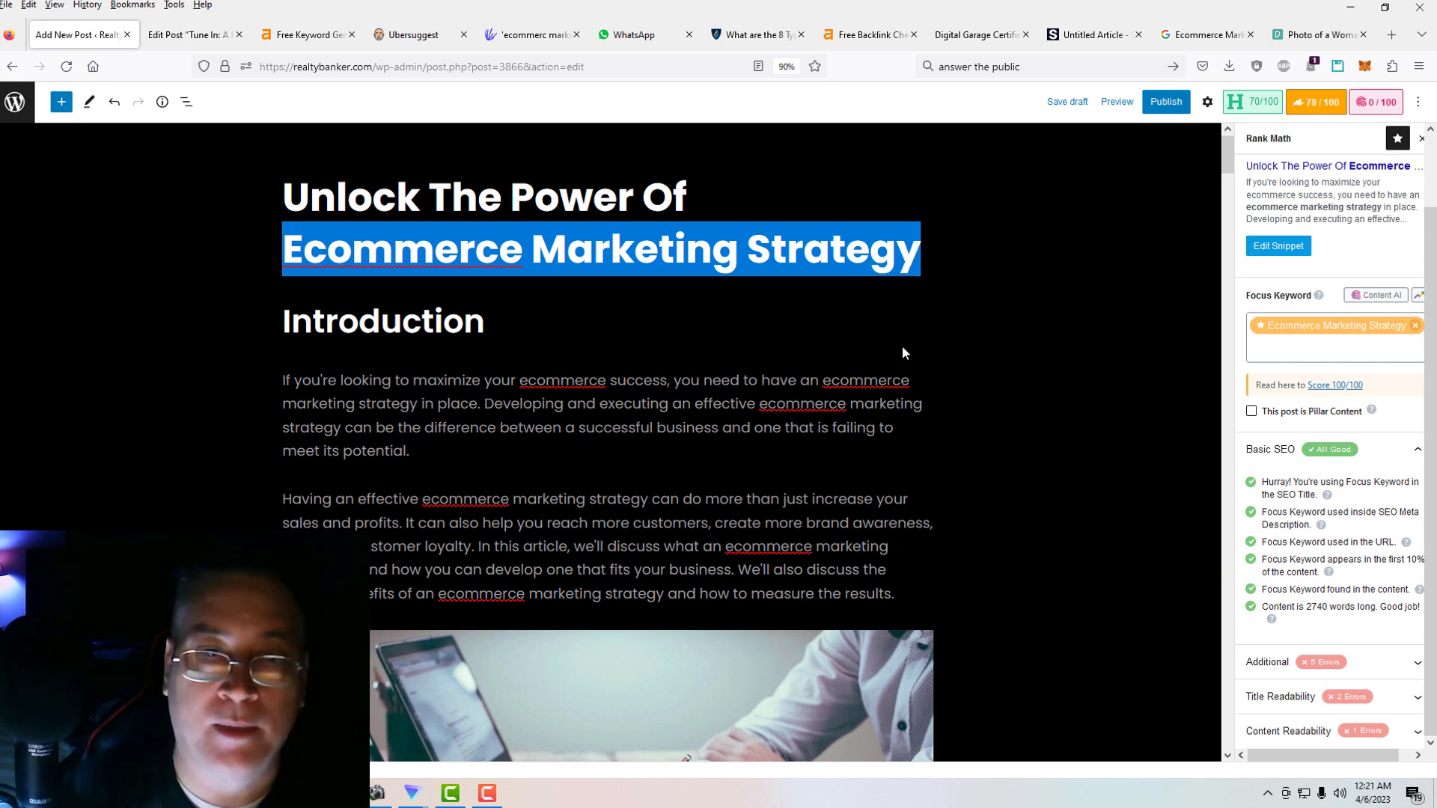
Insert an empty Image block between the post title and the Introduction heading.
{"action": "left_click", "coordinate": [921, 249]}
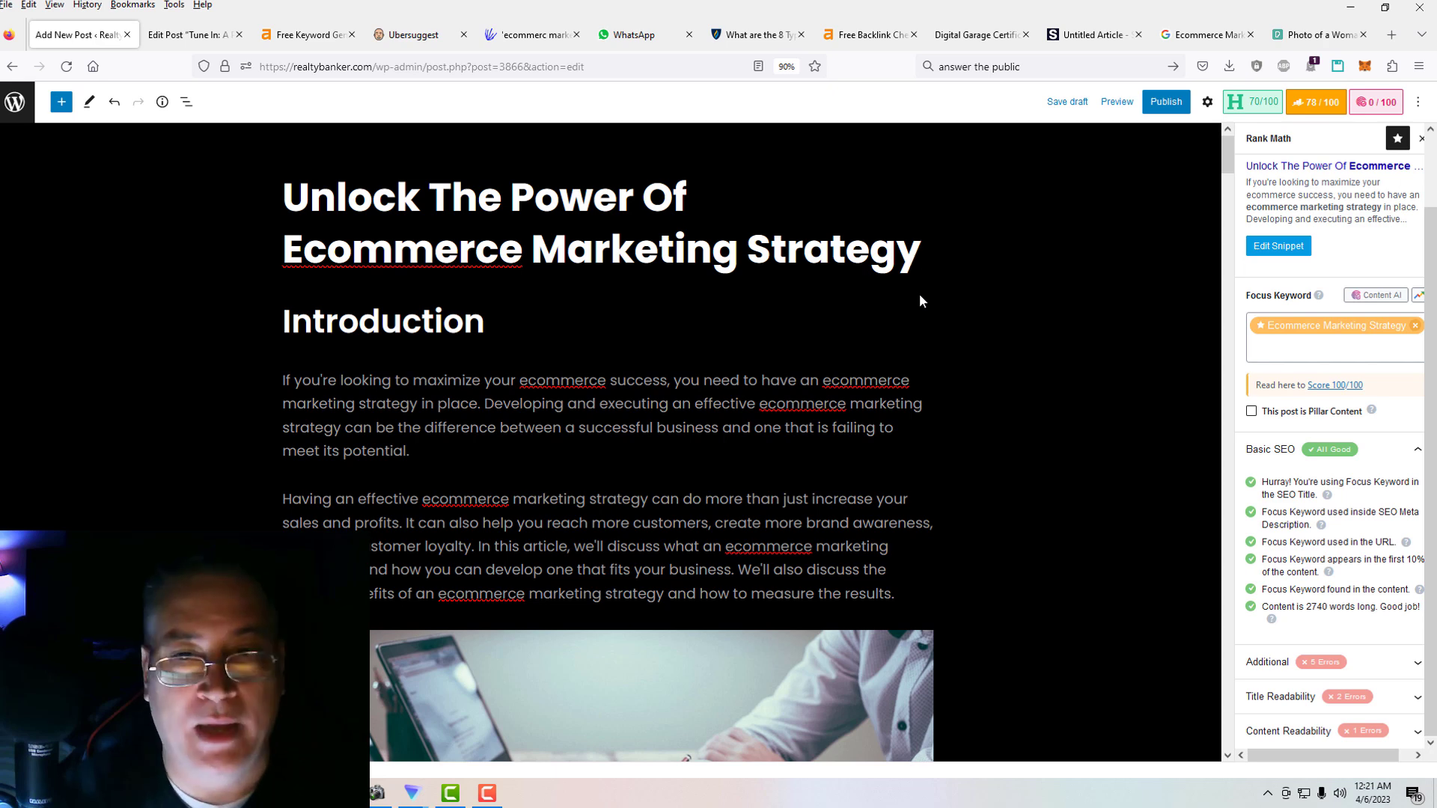
{"action": "key", "text": "Return"}
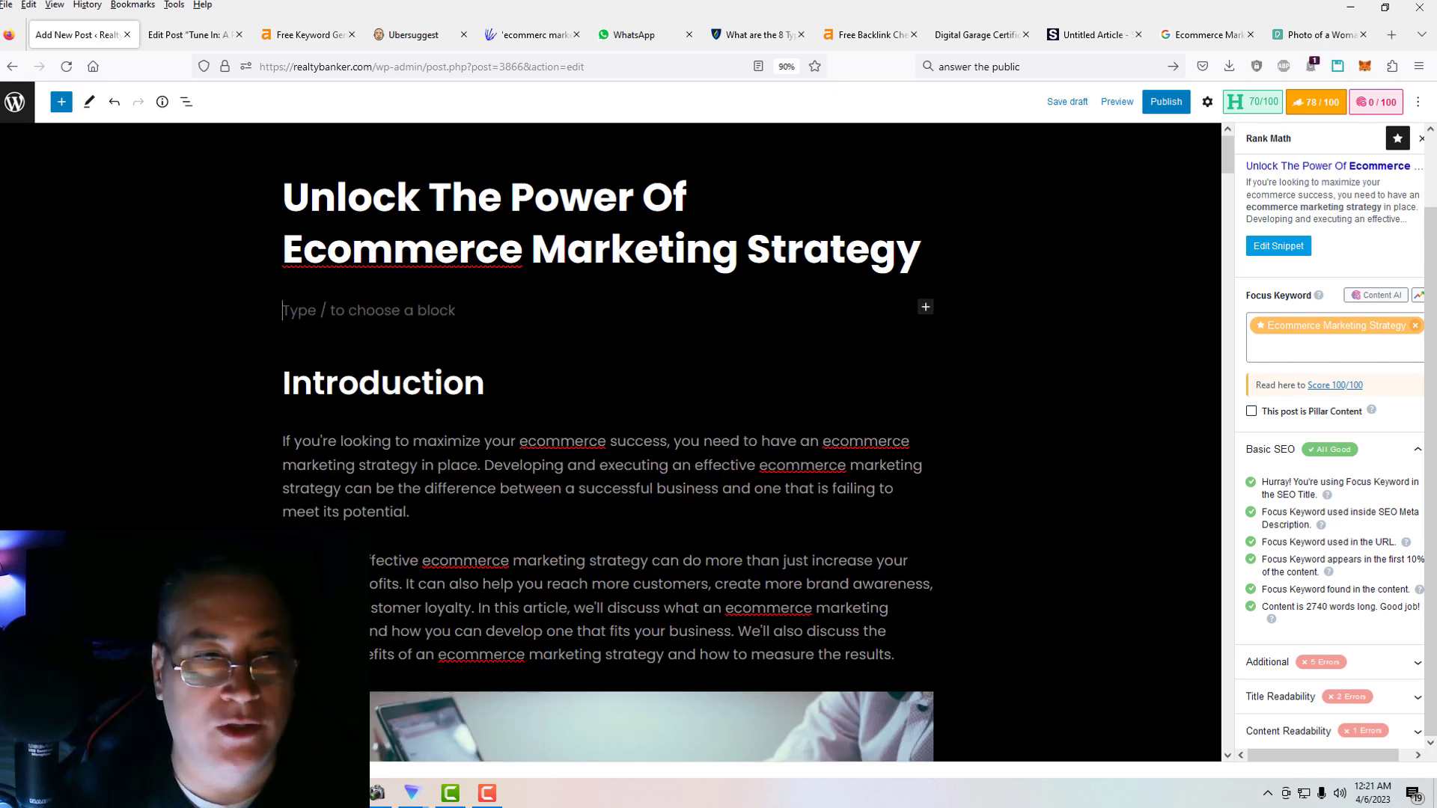
{"action": "left_click", "coordinate": [926, 307]}
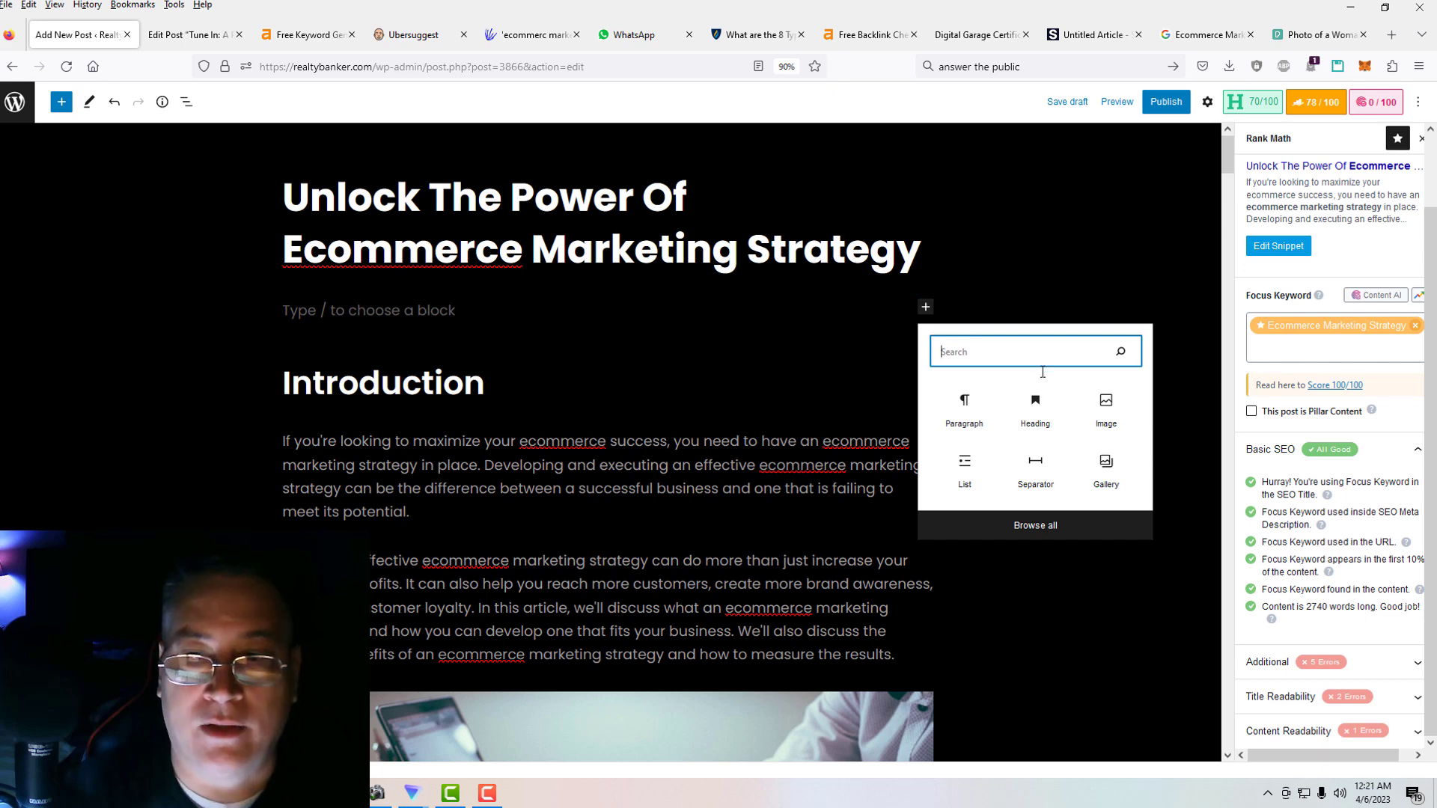
{"action": "left_click", "coordinate": [1107, 408]}
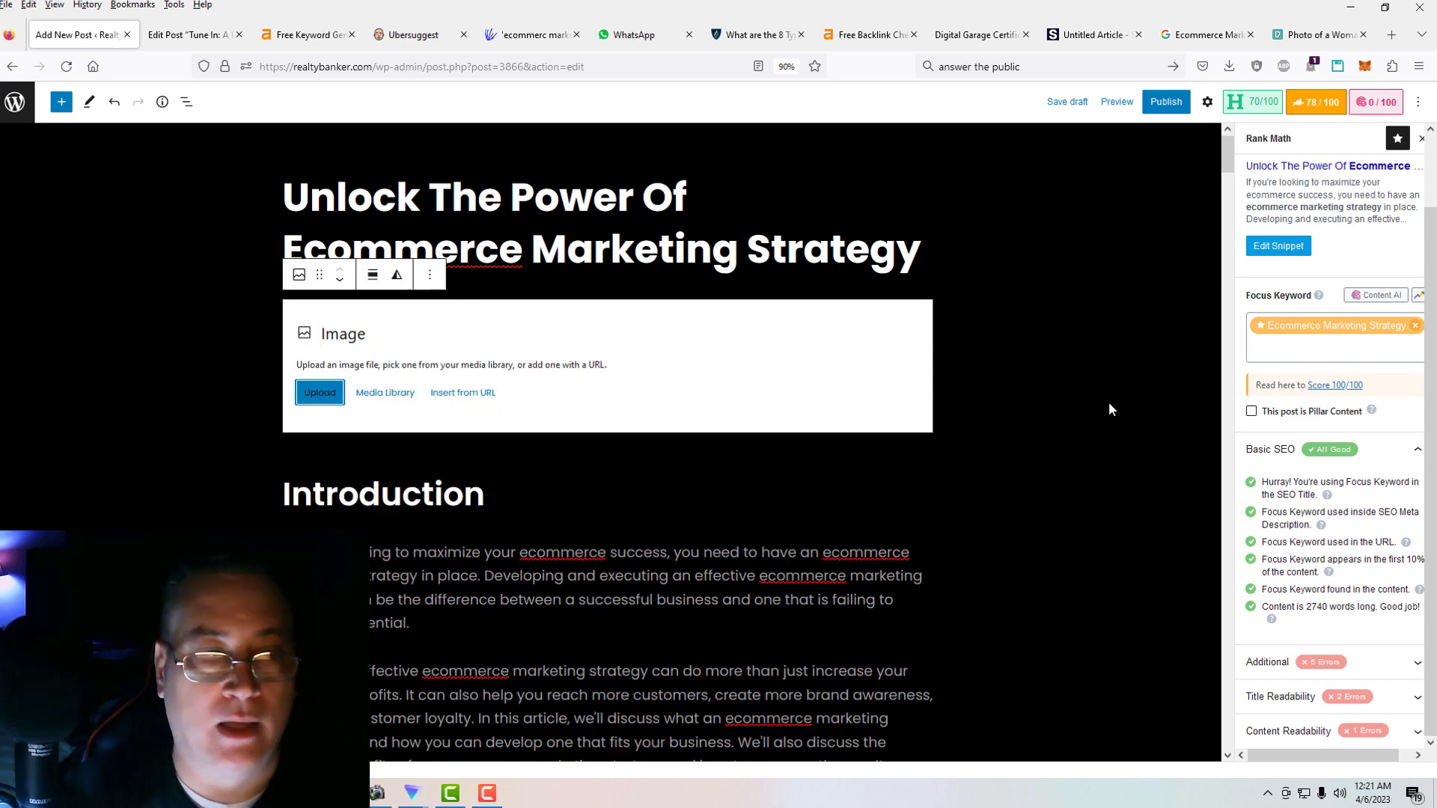
Upload the whiteboard photo and the four "photo-" images beside it from the Realty Banker folder to the media library.
{"action": "left_click", "coordinate": [405, 396]}
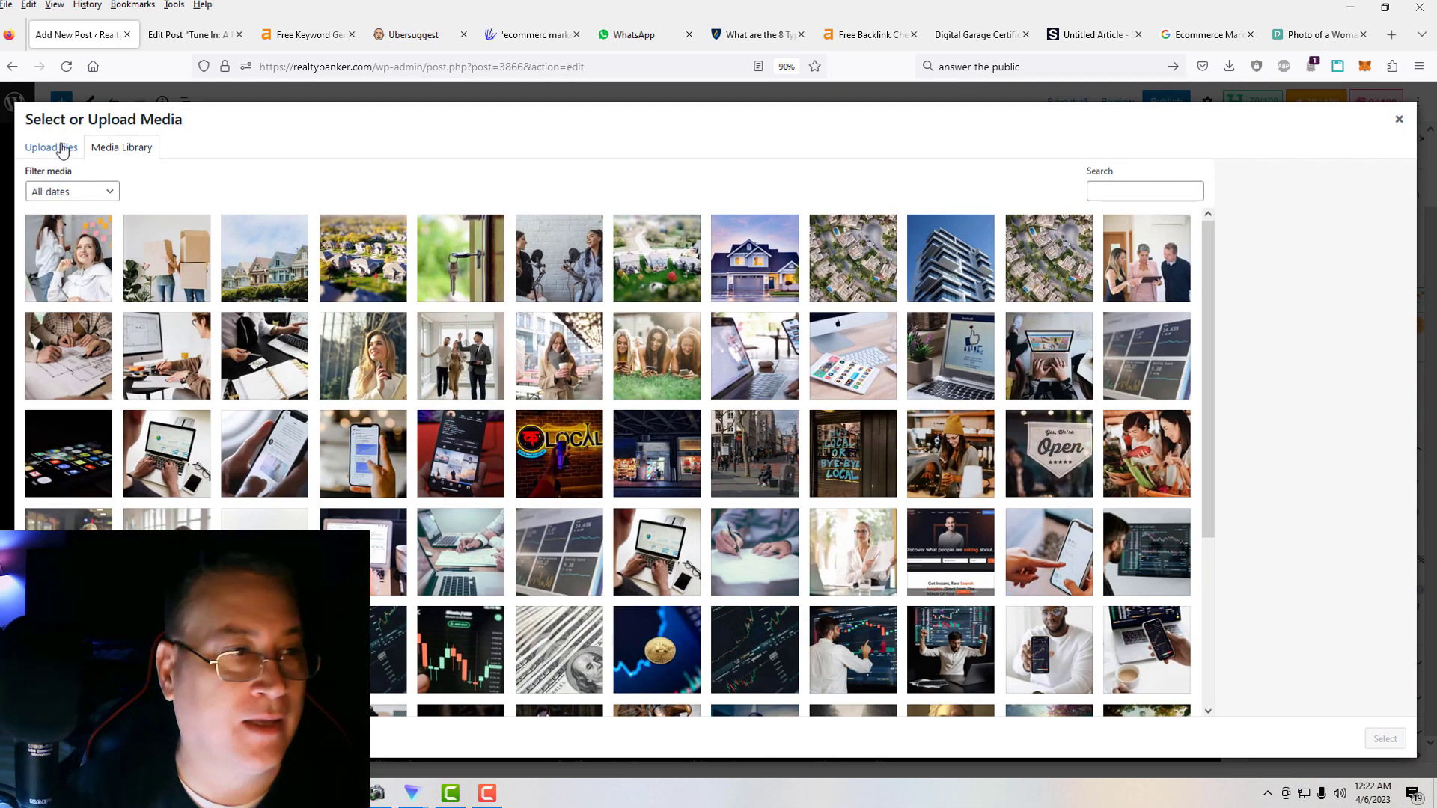
{"action": "left_click", "coordinate": [64, 151]}
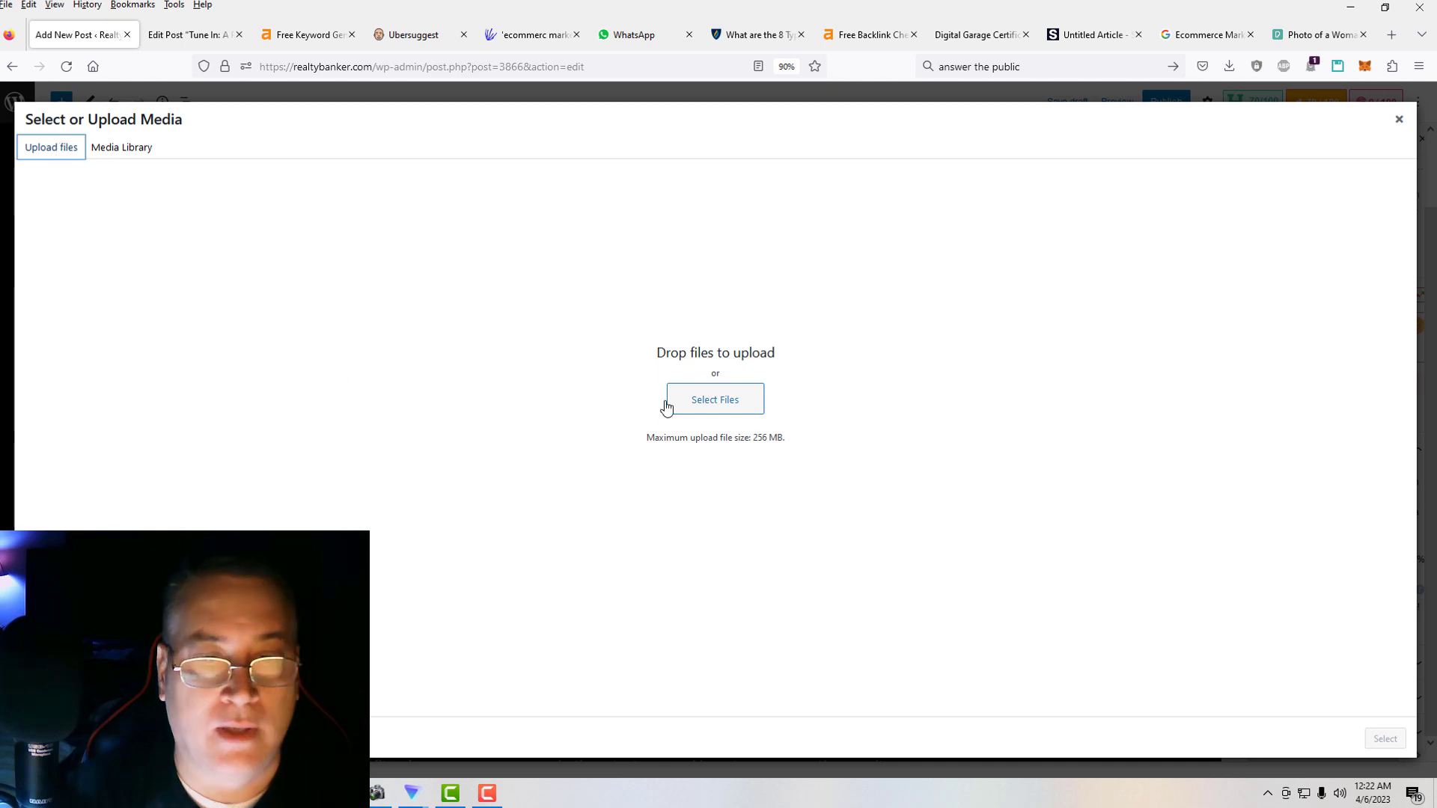
{"action": "left_click", "coordinate": [718, 404]}
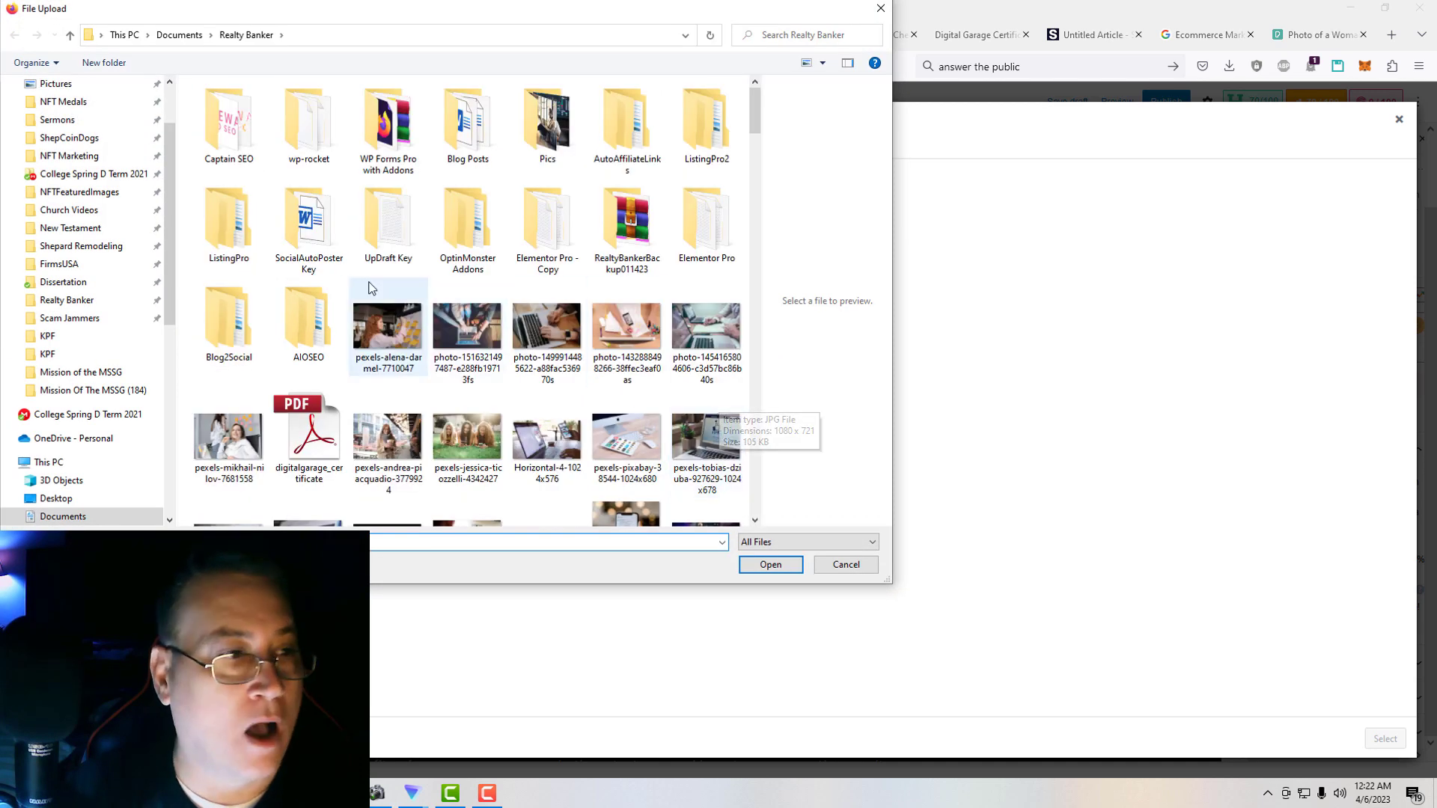
{"action": "left_click", "coordinate": [83, 302]}
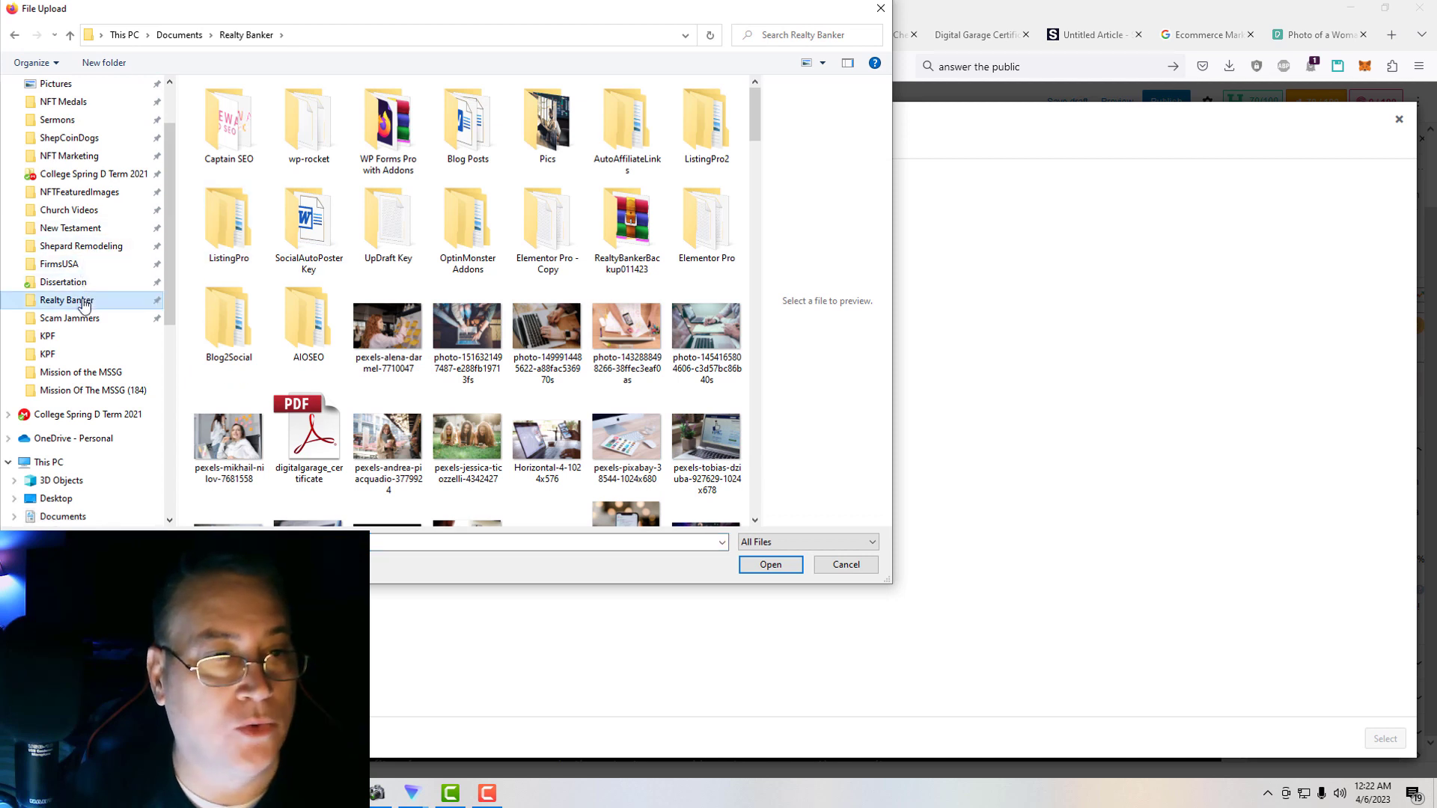
{"action": "left_click", "coordinate": [396, 337]}
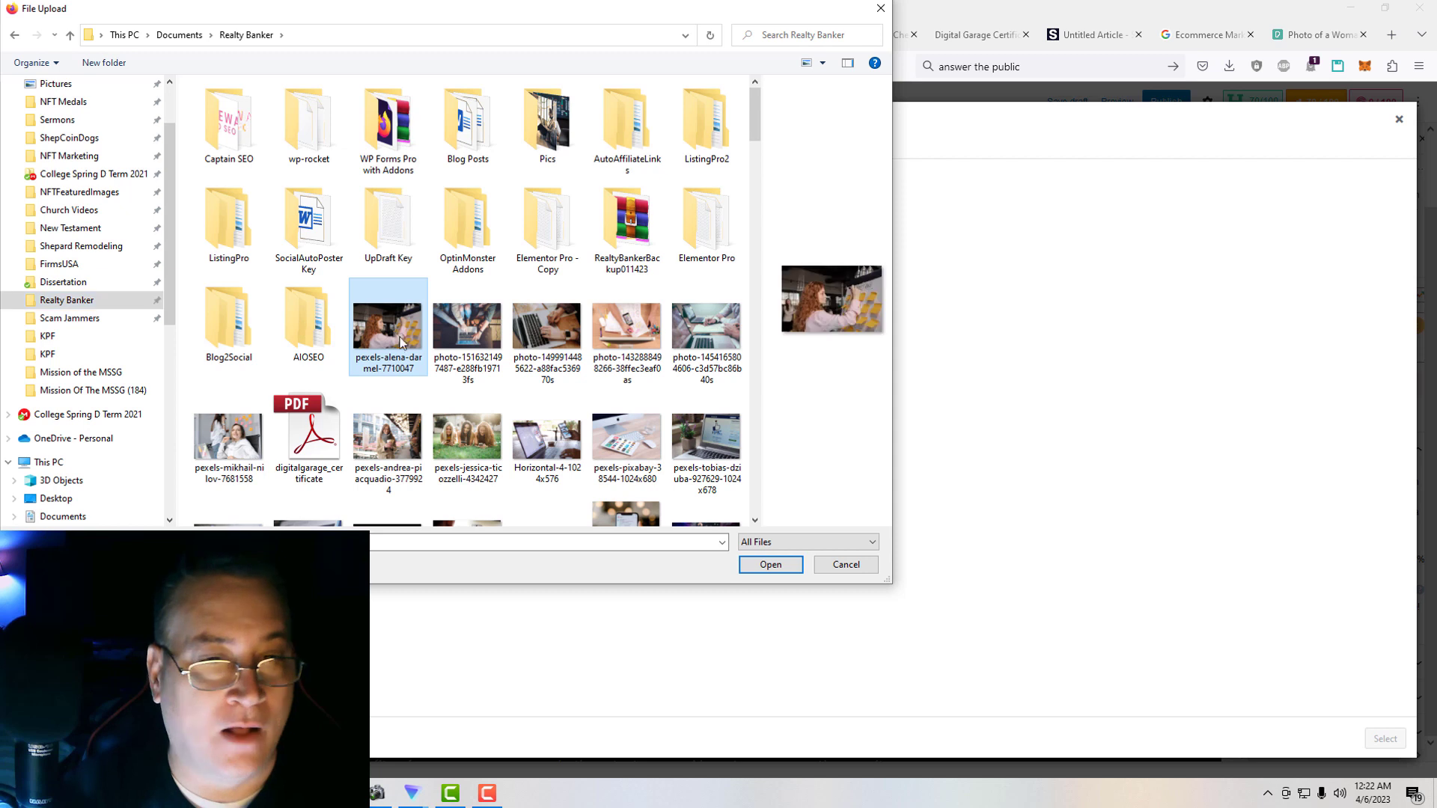
{"action": "left_click", "coordinate": [714, 329], "text": "shift"}
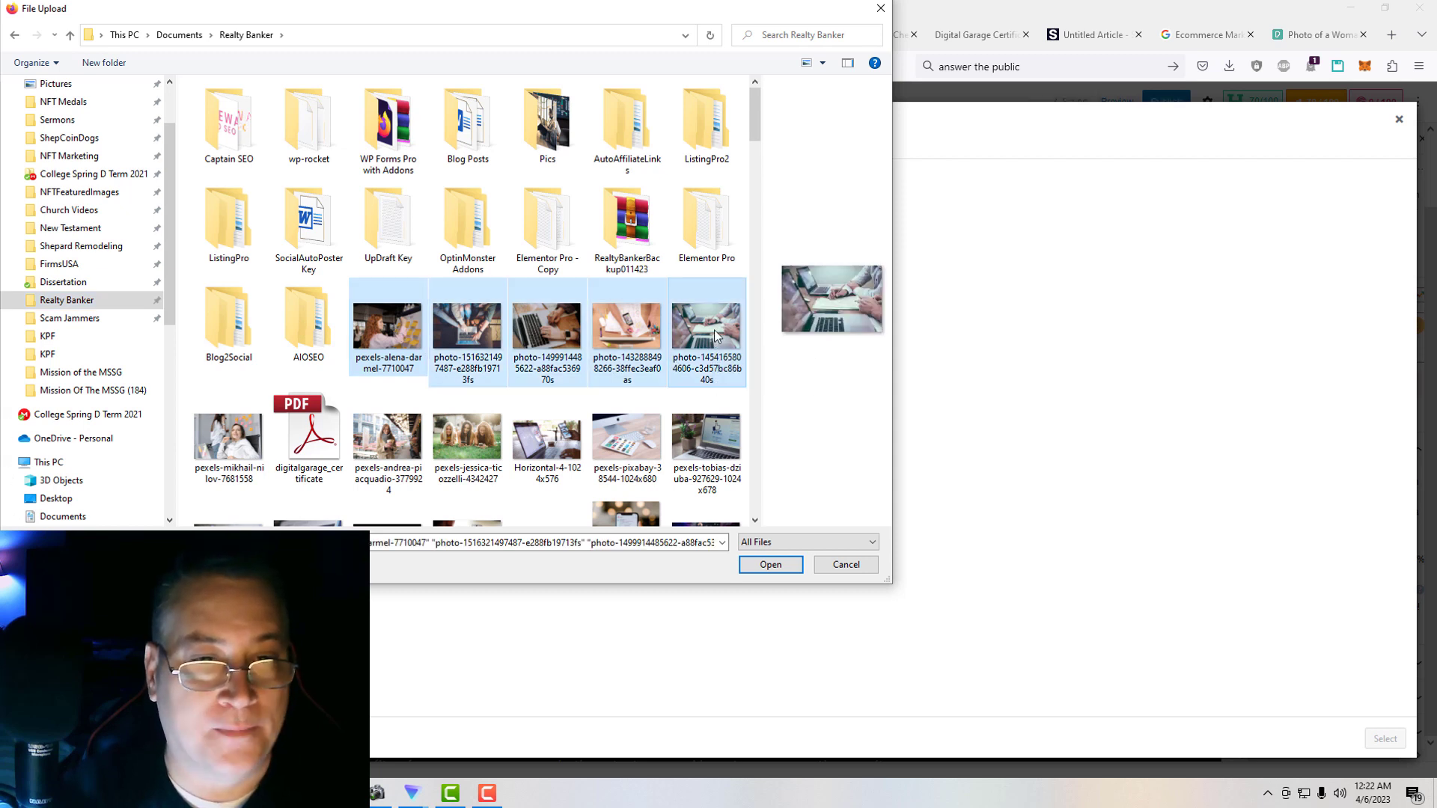
{"action": "left_click", "coordinate": [770, 565]}
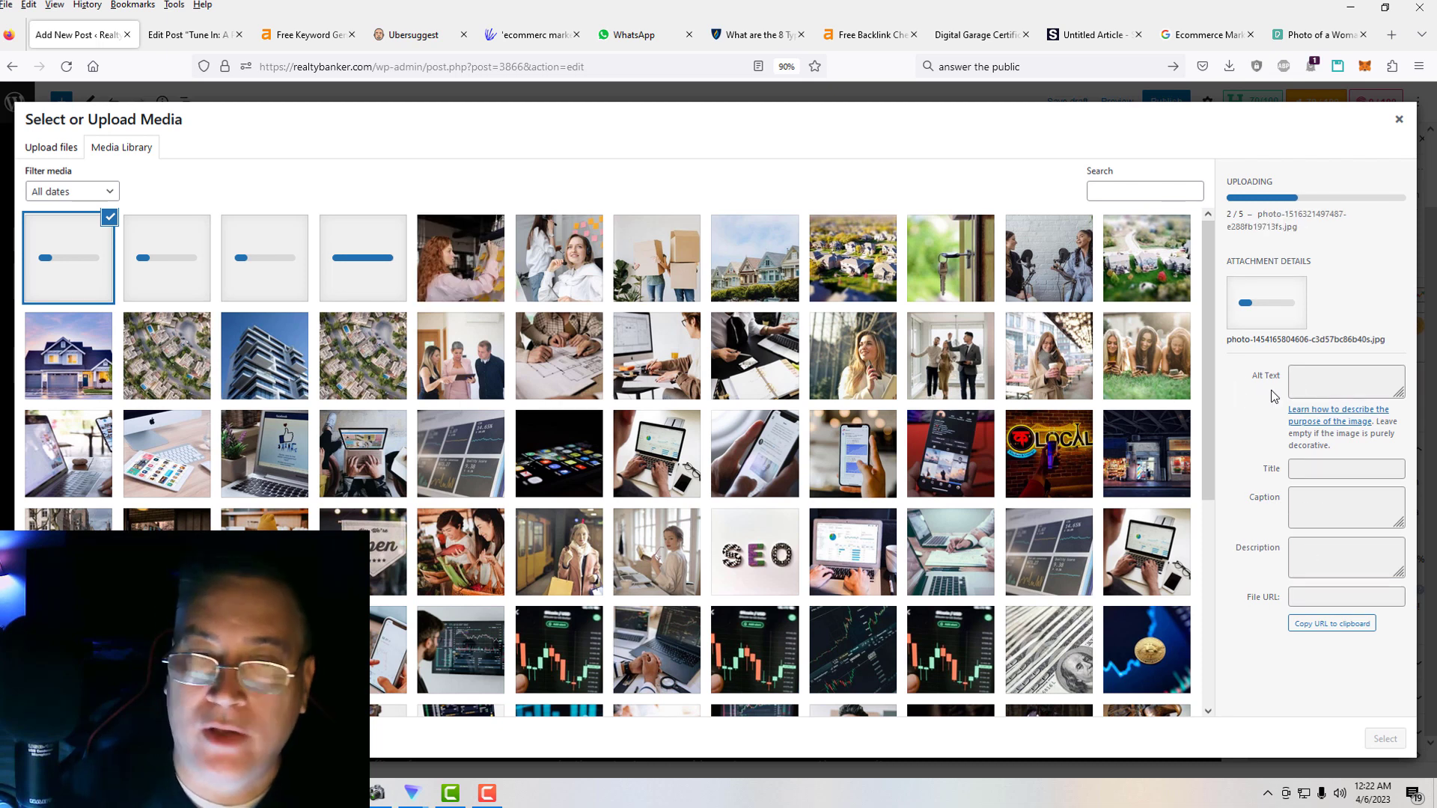
Set the alt text, title and description of the uploaded whiteboard photo to "Ecommerce Marketing Strategy".
{"action": "left_click", "coordinate": [453, 288]}
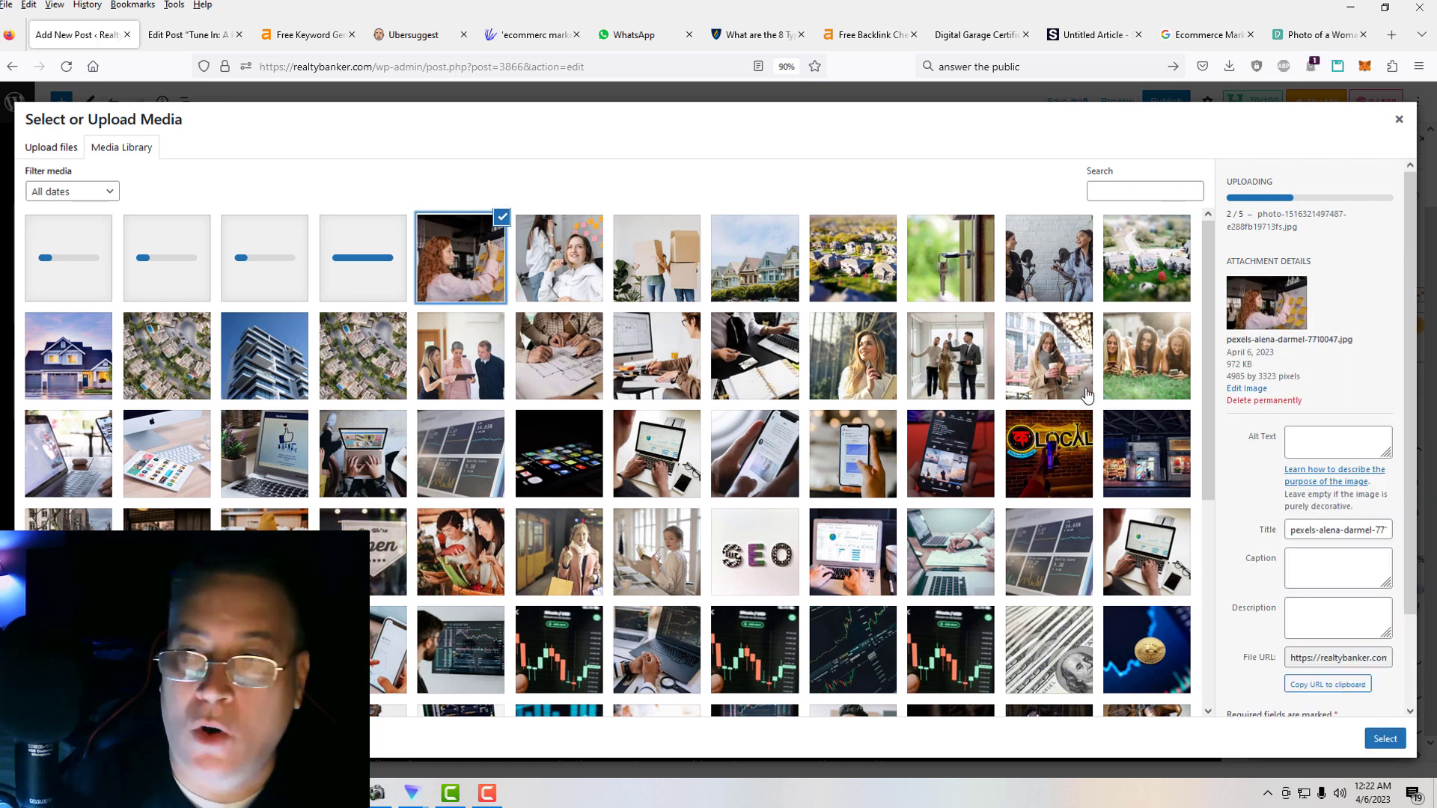
{"action": "left_click", "coordinate": [1322, 437]}
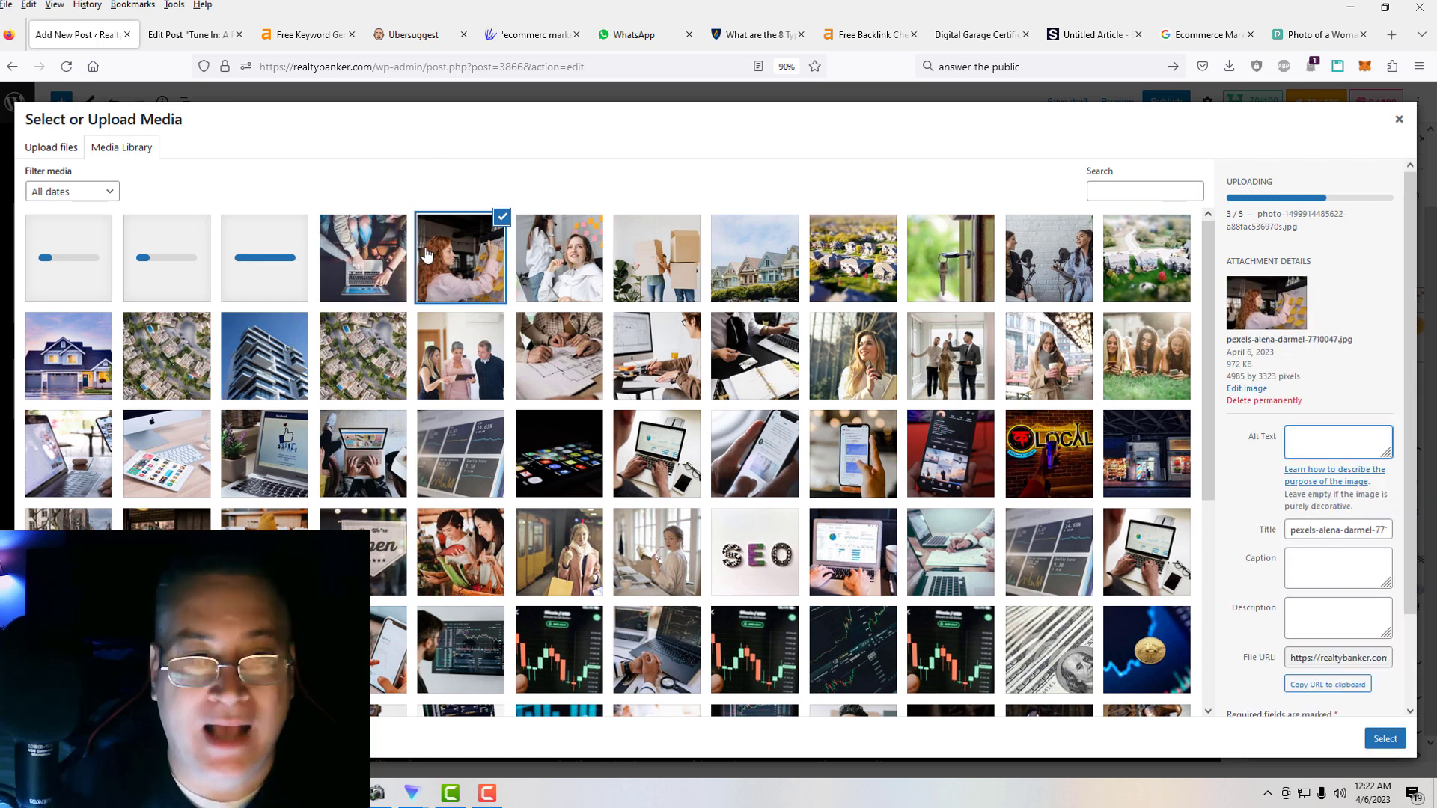
{"action": "key", "text": "ctrl+v"}
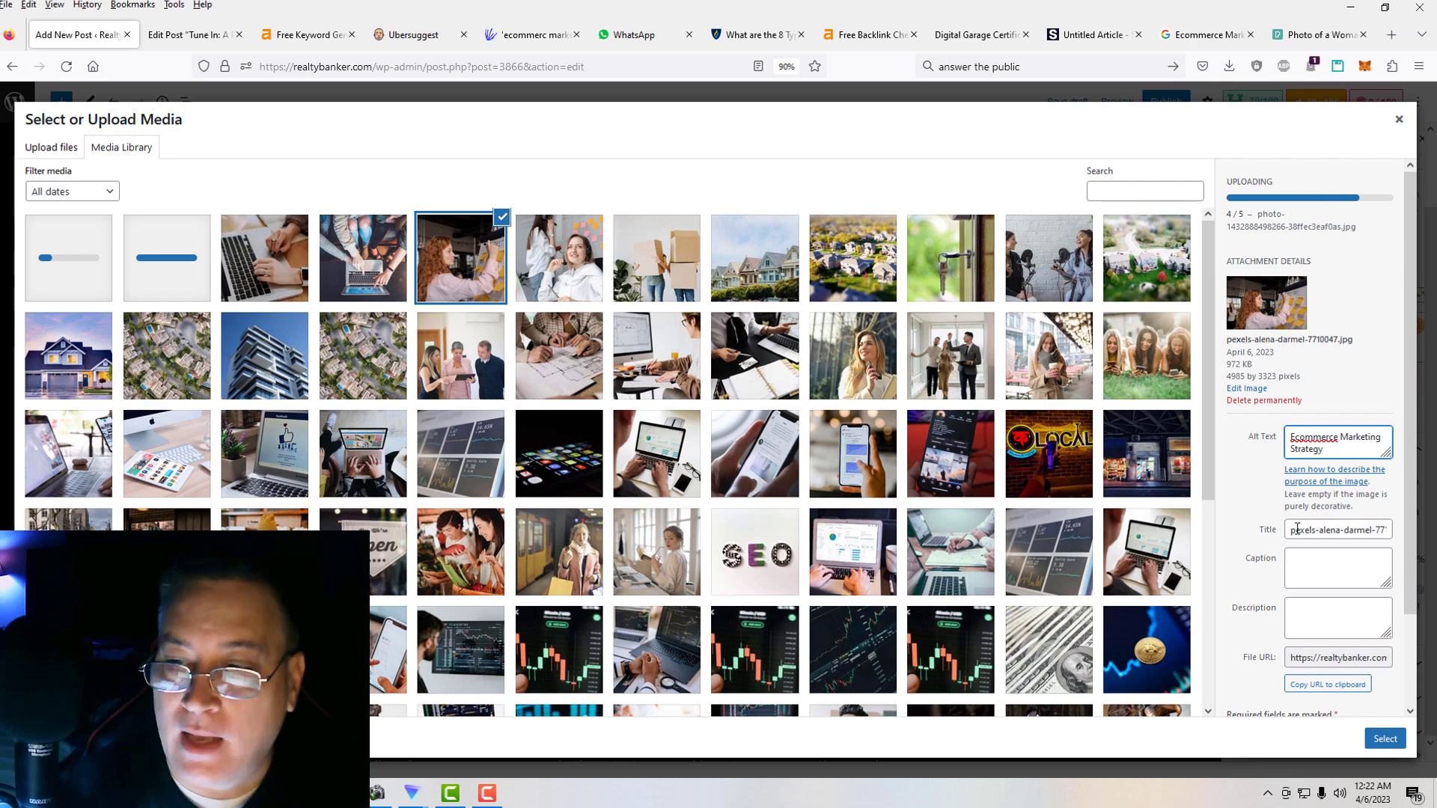
{"action": "left_click", "coordinate": [1291, 534]}
{"action": "key", "text": "ctrl+a"}
{"action": "key", "text": "ctrl+v"}
{"action": "left_click", "coordinate": [1313, 623]}
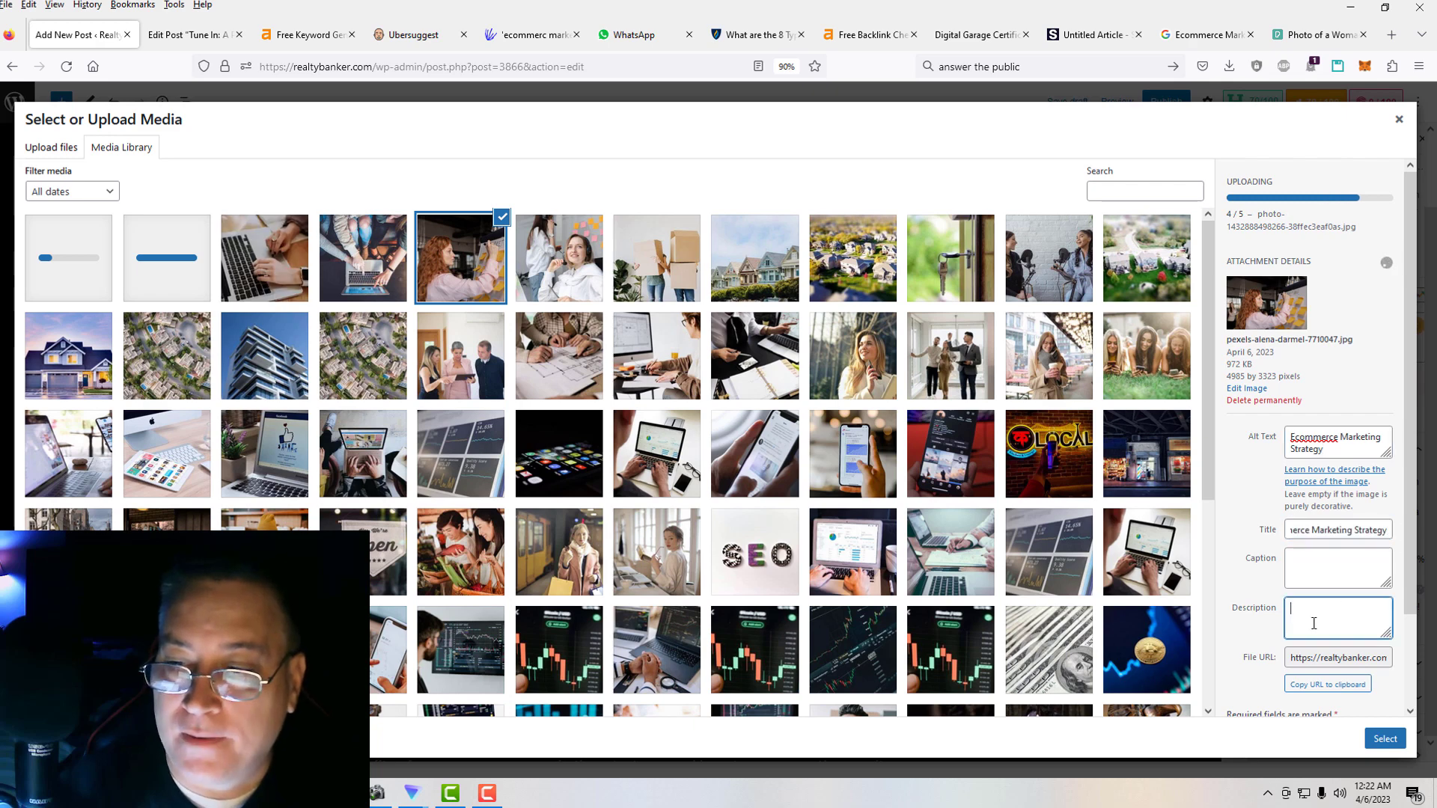
{"action": "key", "text": "ctrl+v"}
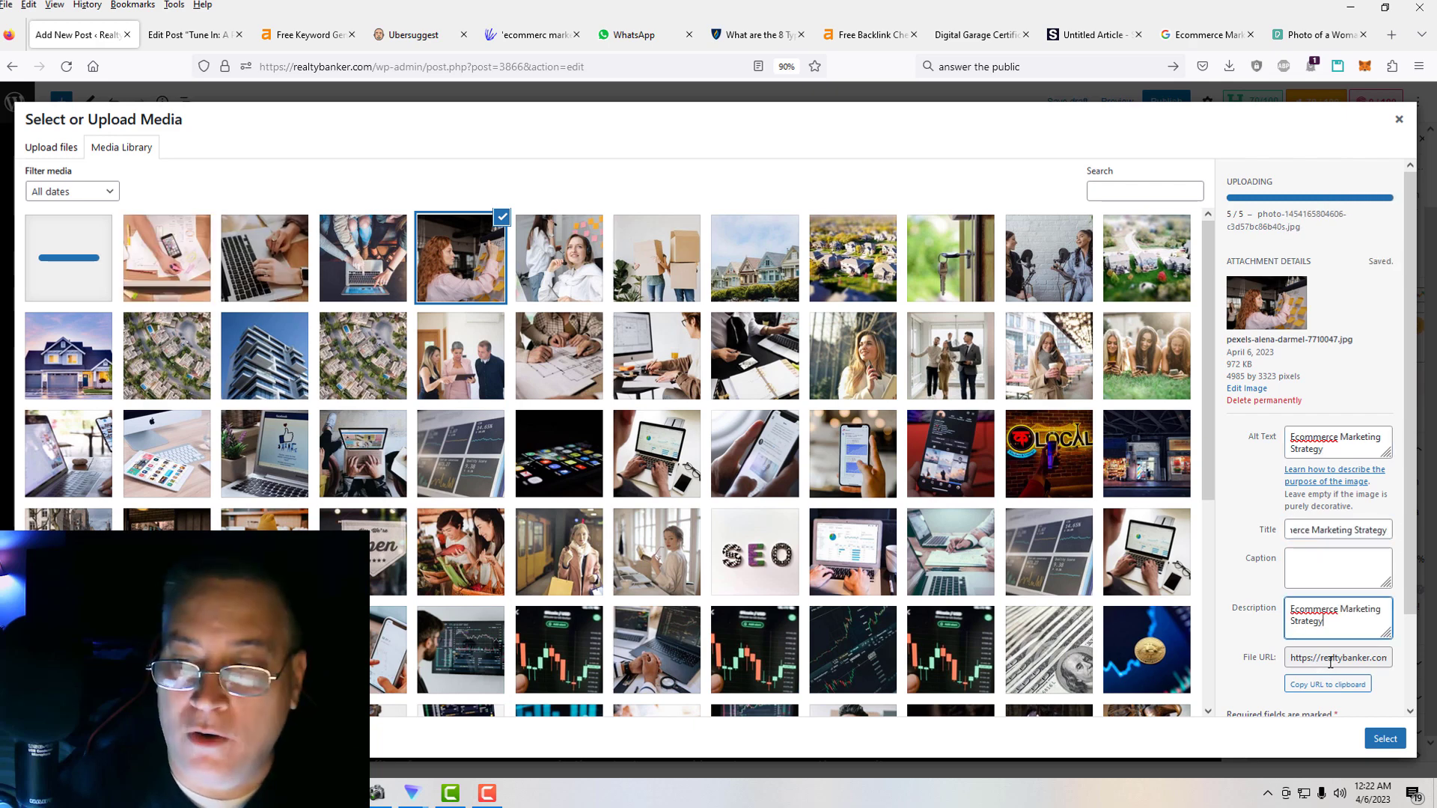
{"action": "left_click", "coordinate": [379, 276]}
{"action": "left_click", "coordinate": [1303, 357]}
{"action": "type", "text": "Ecommerce Marketing Strategy"}
{"action": "left_click", "coordinate": [1290, 454]}
{"action": "key", "text": "ctrl+a"}
{"action": "type", "text": "Ecommerce Marketing Strategy"}
{"action": "left_click", "coordinate": [1335, 544]}
{"action": "type", "text": "Ecommerce Marketing Strategy"}
{"action": "left_click", "coordinate": [288, 268]}
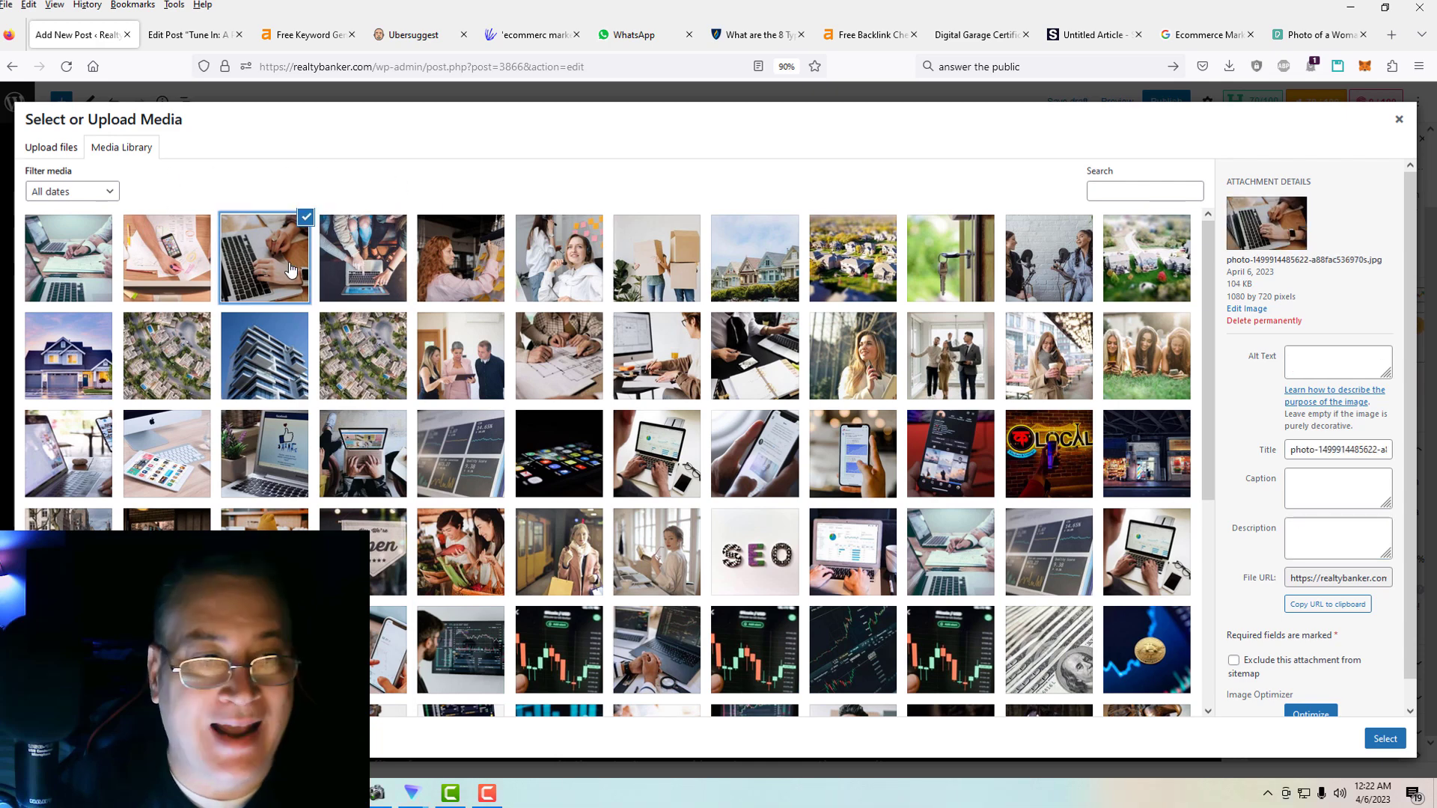
{"action": "left_click", "coordinate": [1300, 360]}
{"action": "type", "text": "Ecommerce Marketing Strategy"}
{"action": "left_click", "coordinate": [1293, 454]}
{"action": "key", "text": "ctrl+a"}
{"action": "type", "text": "Ecommerce Marketing Strategy"}
{"action": "left_click", "coordinate": [1296, 530]}
{"action": "type", "text": "Ecommerce Marketing Strategy"}
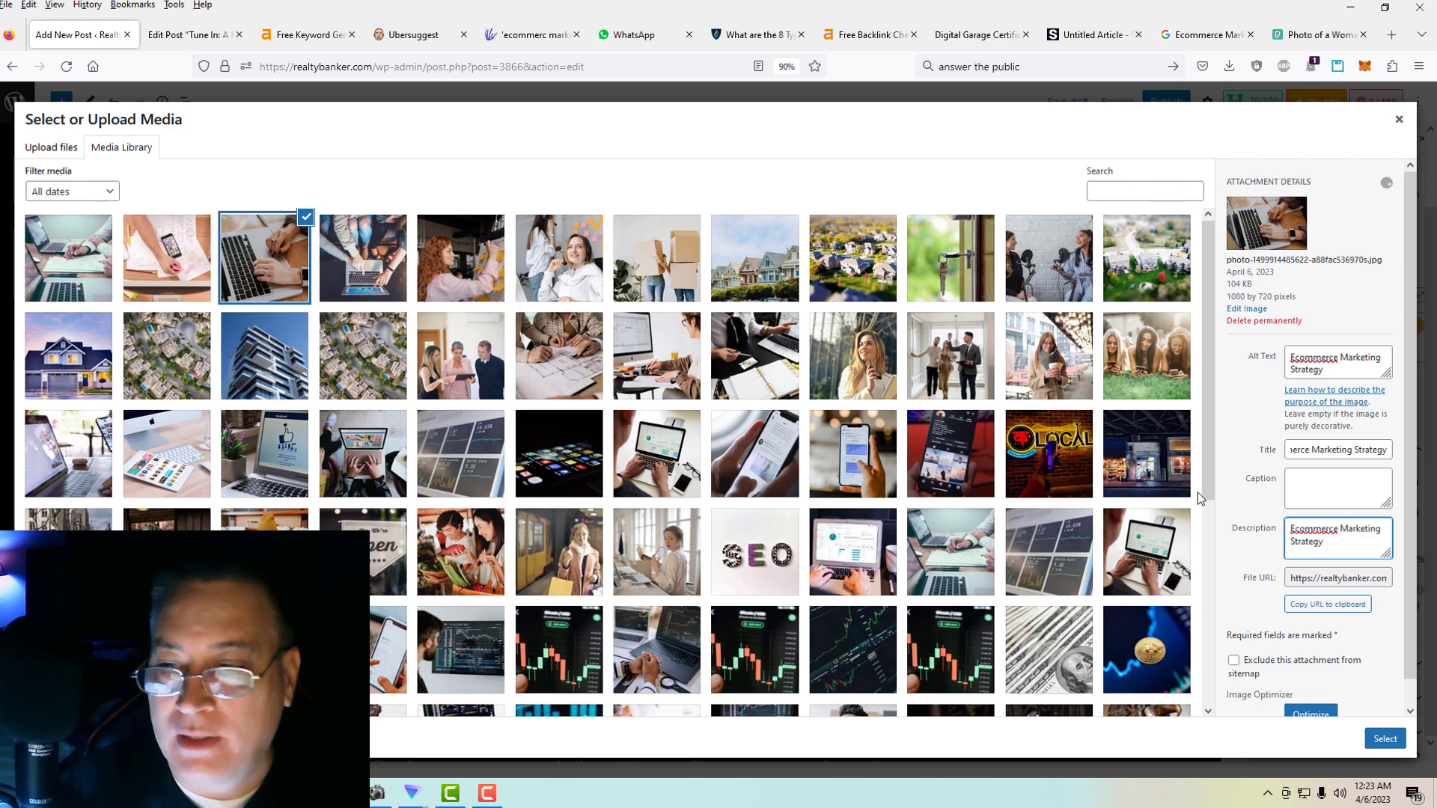
{"action": "left_click", "coordinate": [195, 253]}
{"action": "left_click", "coordinate": [1308, 366]}
{"action": "type", "text": "Ecommerce Marketing Strategy"}
{"action": "left_click", "coordinate": [1297, 453]}
{"action": "key", "text": "ctrl+a"}
{"action": "type", "text": "Ecommerce Marketing Strategy"}
{"action": "left_click", "coordinate": [1296, 539]}
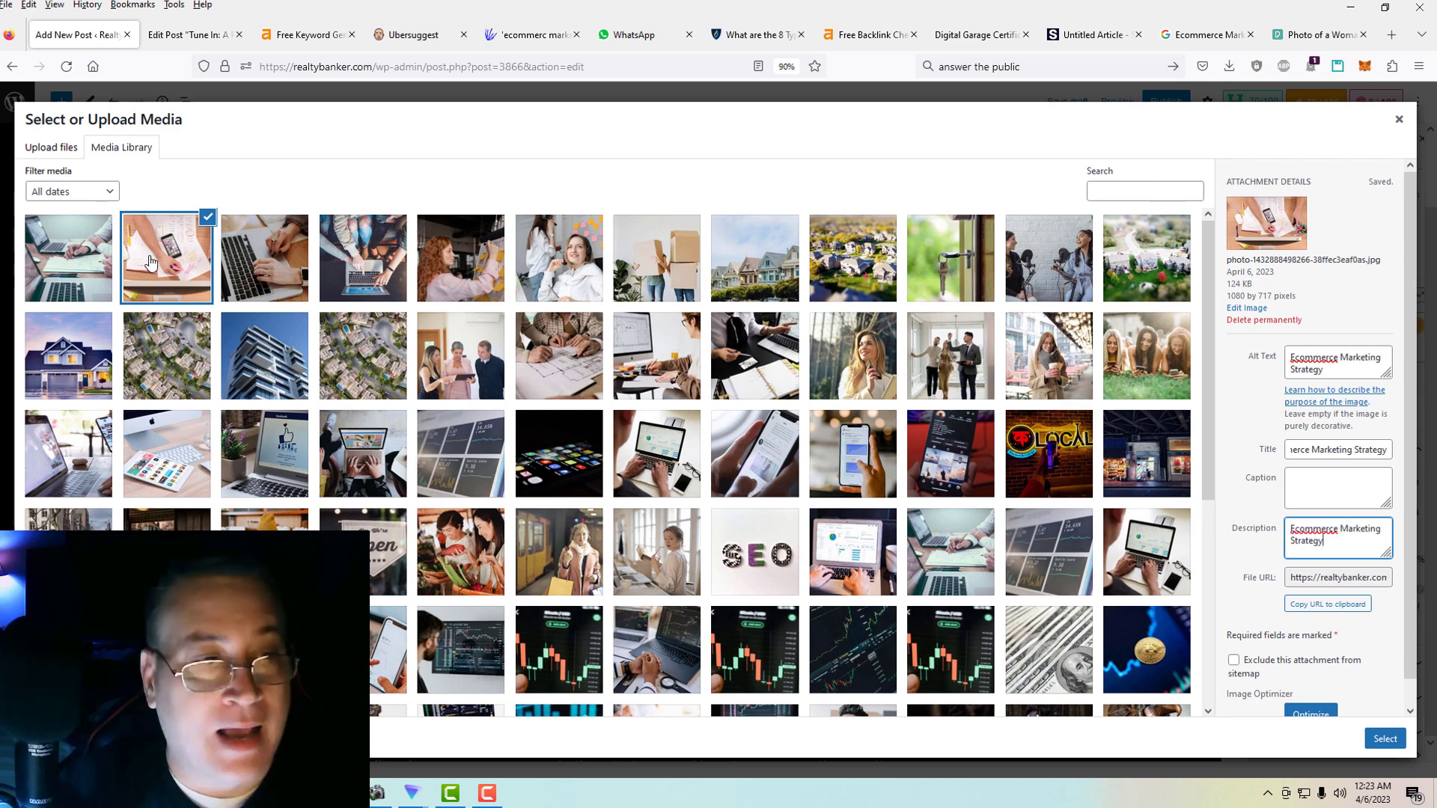
{"action": "left_click", "coordinate": [97, 259]}
{"action": "left_click", "coordinate": [1322, 365]}
{"action": "type", "text": "Ecommerce Marketing Strategy"}
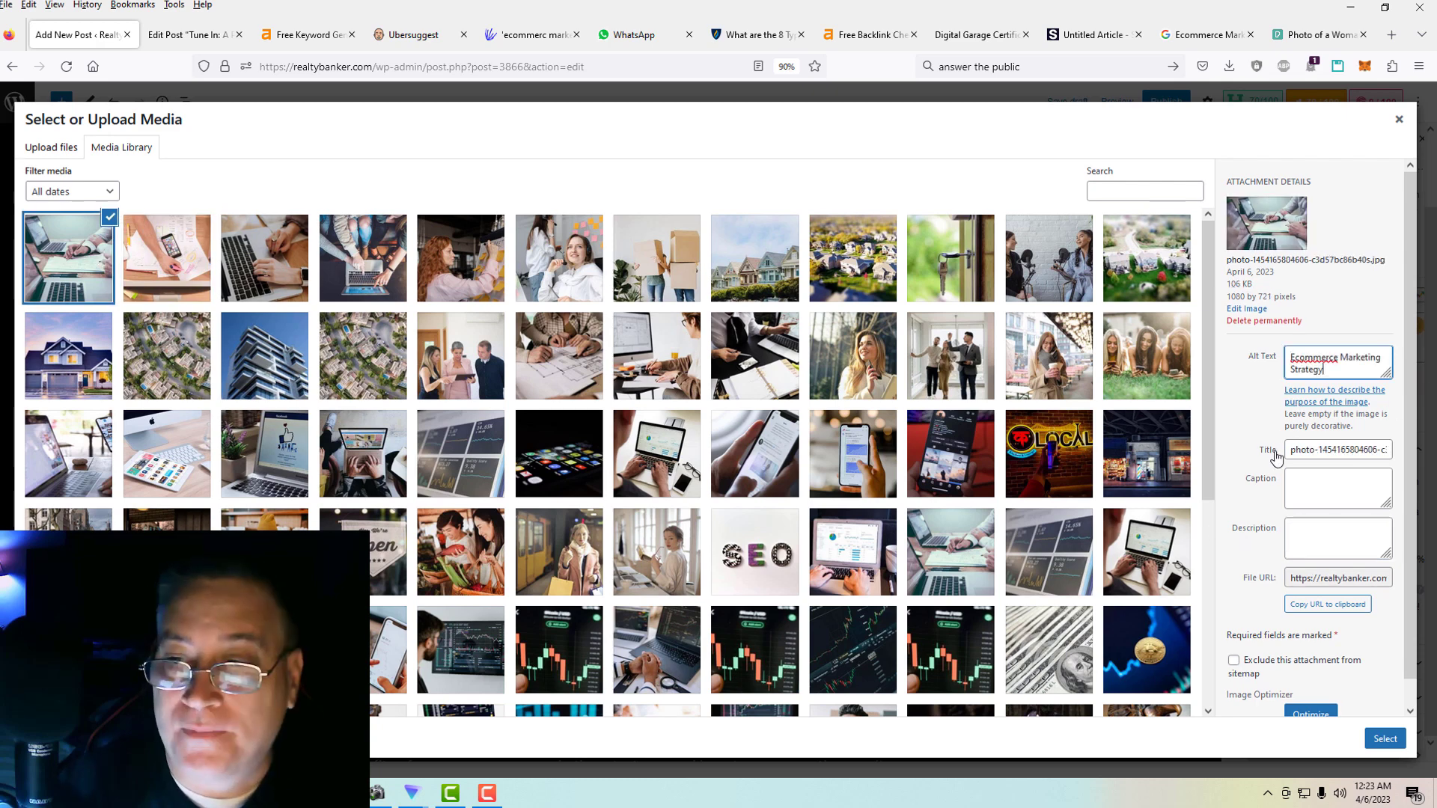
{"action": "left_click", "coordinate": [1288, 450]}
{"action": "key", "text": "ctrl+a"}
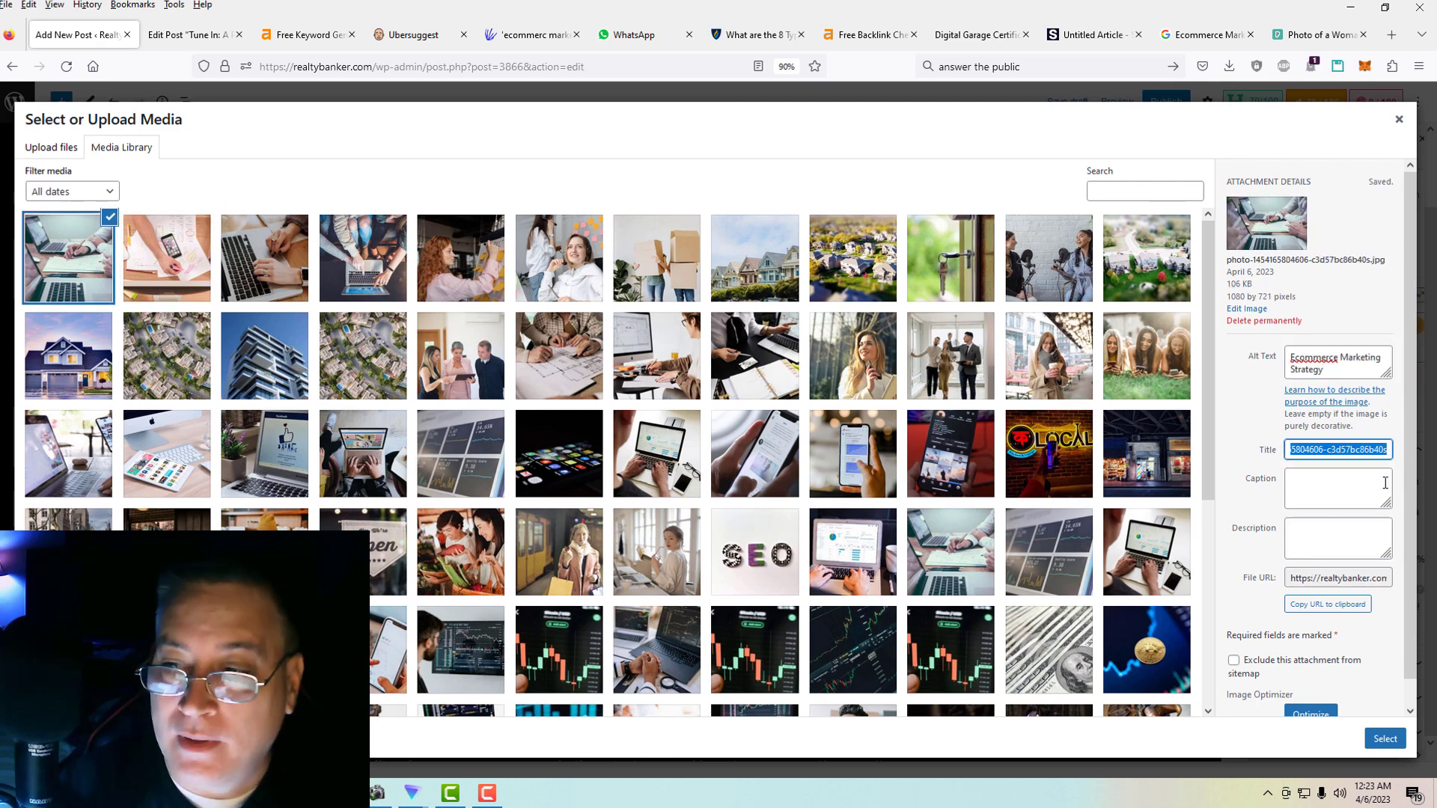
{"action": "type", "text": "Ecommerce Marketing Strategy"}
{"action": "left_click", "coordinate": [1323, 529]}
{"action": "type", "text": "Ecommerce Marketing Strategy"}
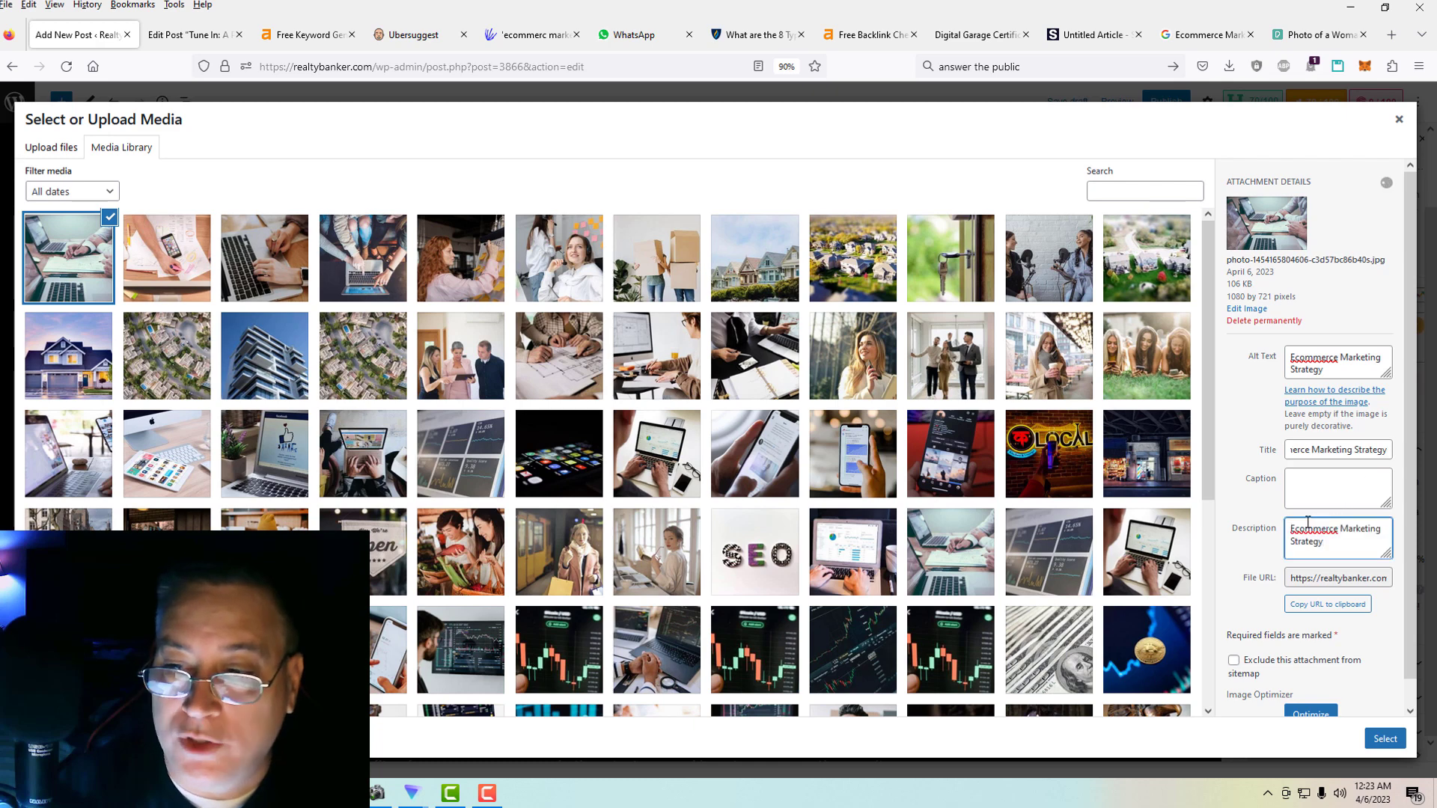
Insert the whiteboard photo into the empty Image block and shrink it to about 532 by 354 pixels.
{"action": "left_click", "coordinate": [471, 258]}
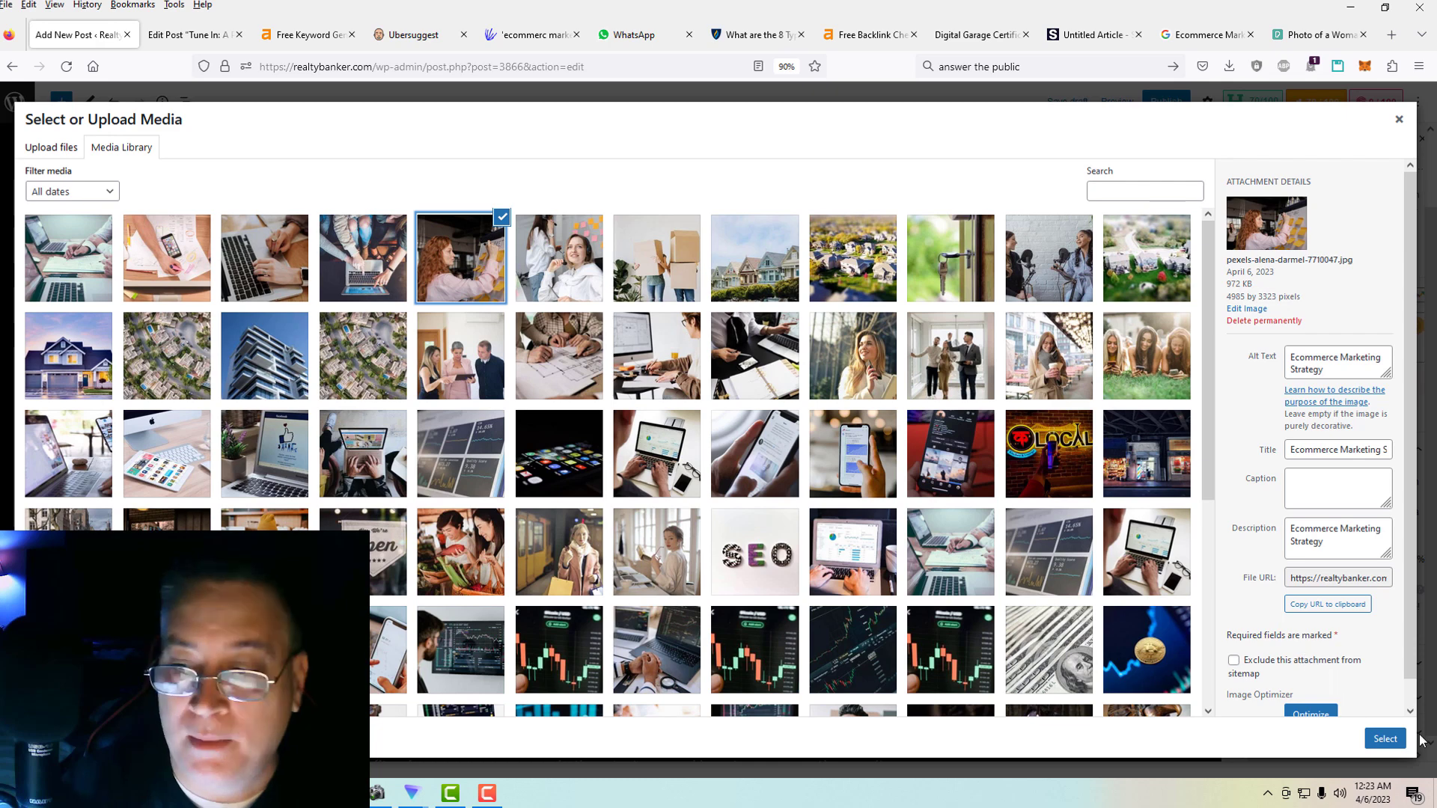
{"action": "left_click", "coordinate": [1384, 739]}
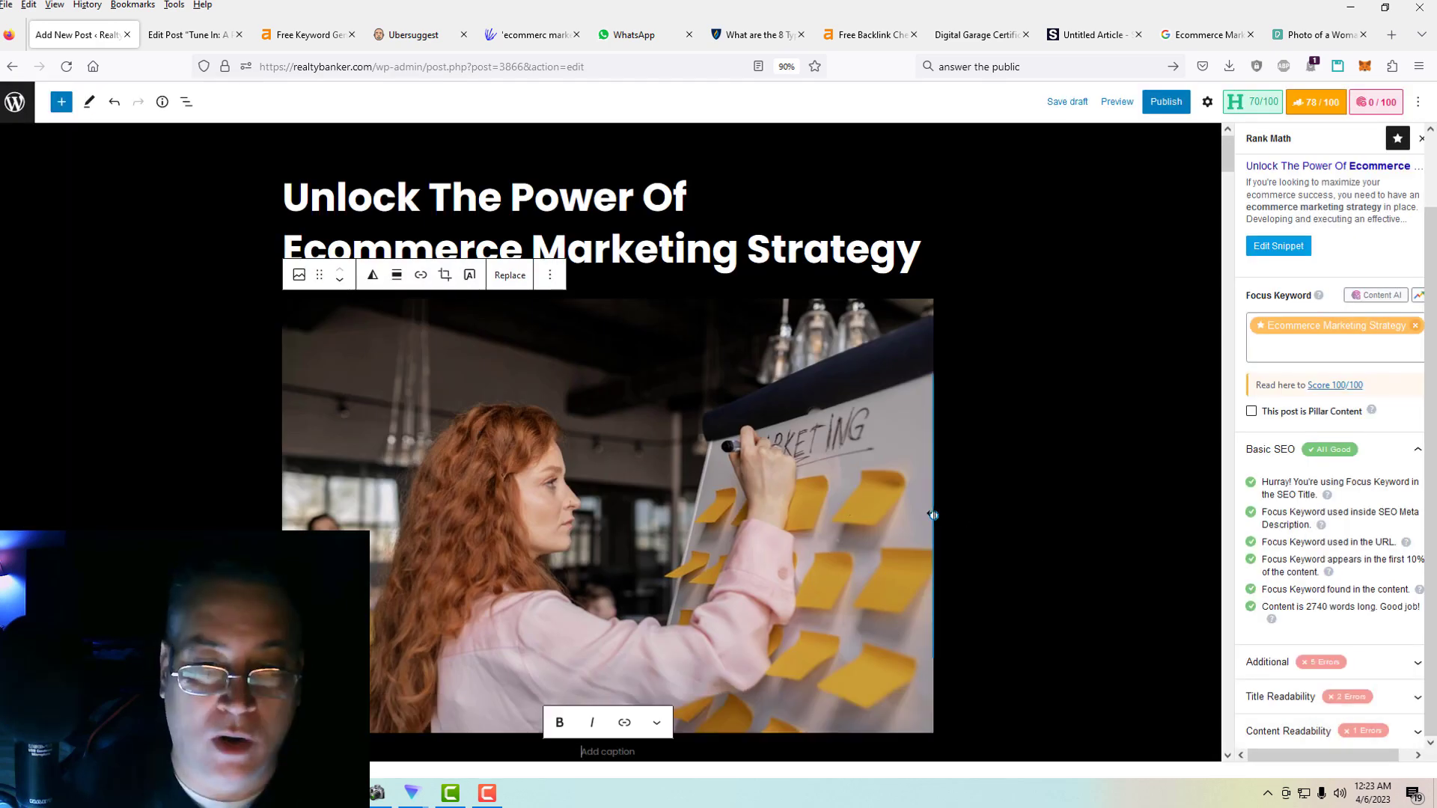
{"action": "left_click_drag", "start_coordinate": [933, 515], "coordinate": [640, 469]}
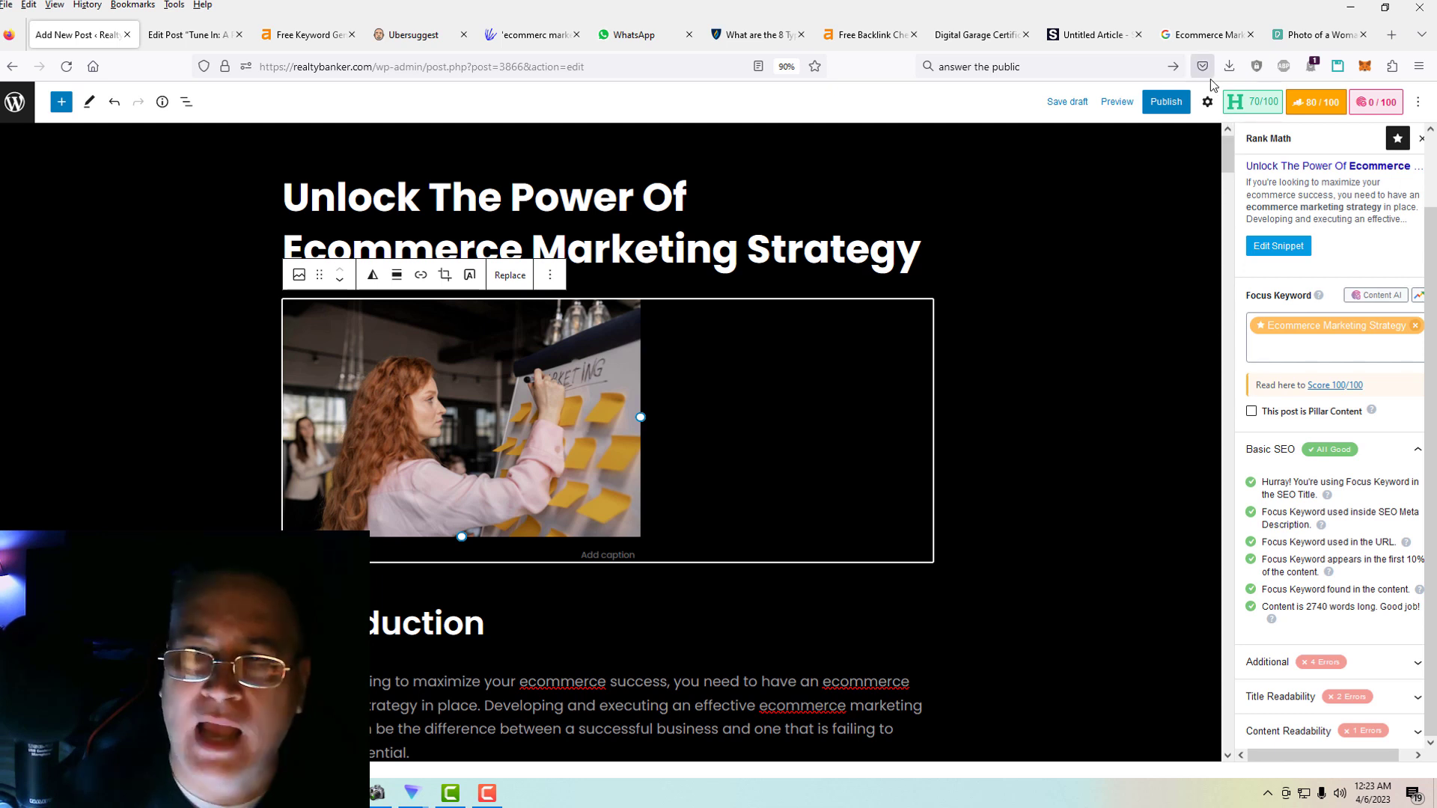
Set the whiteboard photo from the media library as the post's featured image.
{"action": "left_click", "coordinate": [1207, 103]}
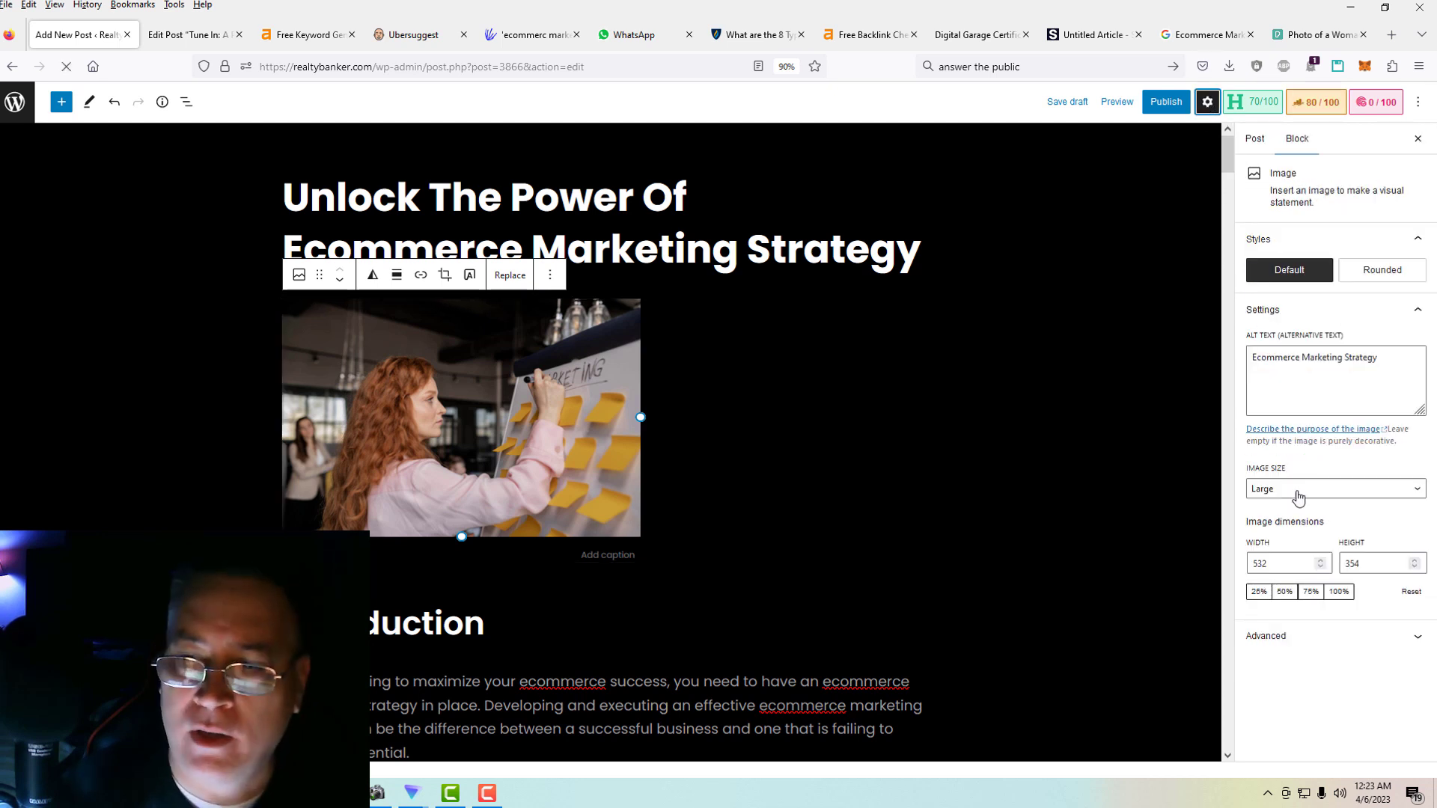
{"action": "left_click", "coordinate": [1207, 109]}
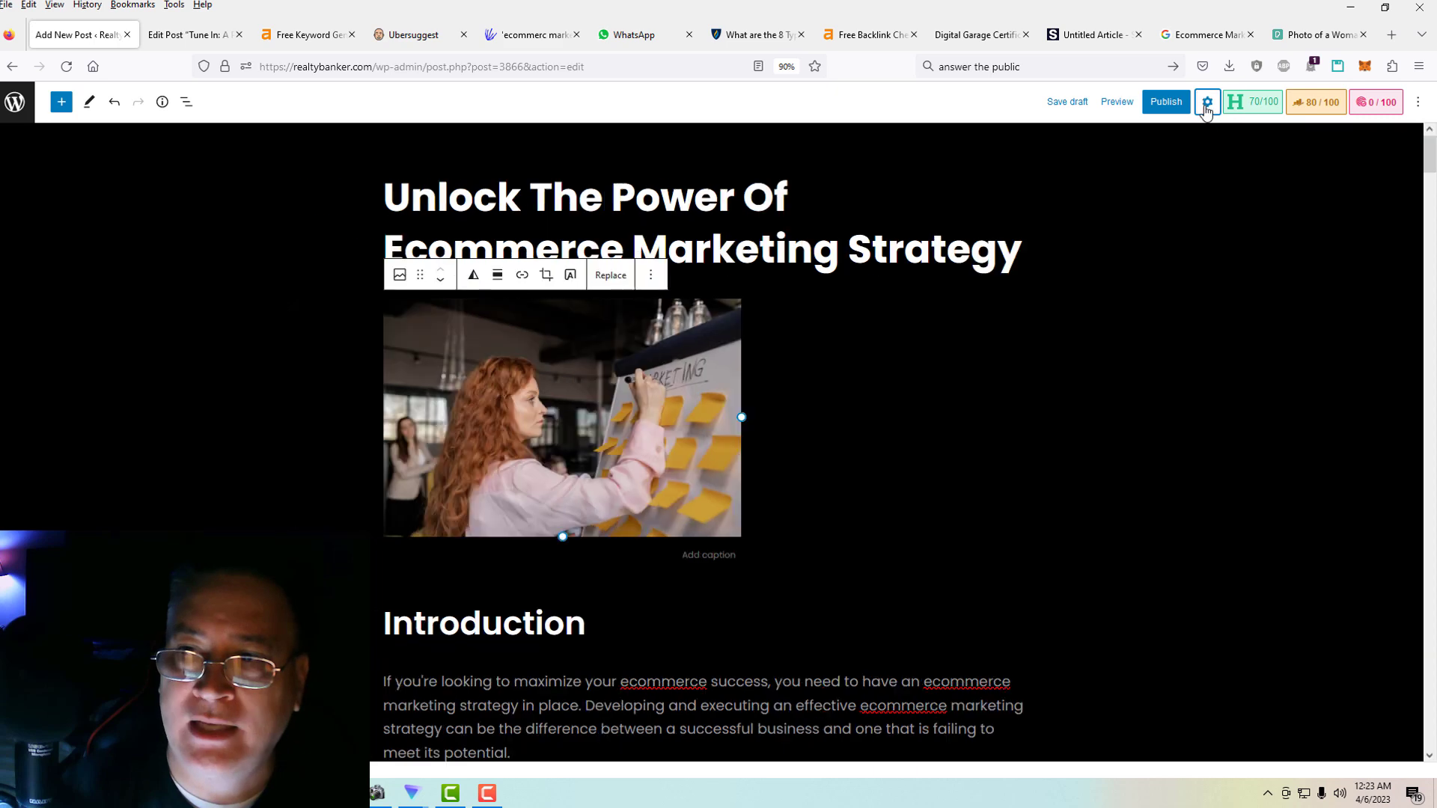
{"action": "left_click", "coordinate": [1207, 108]}
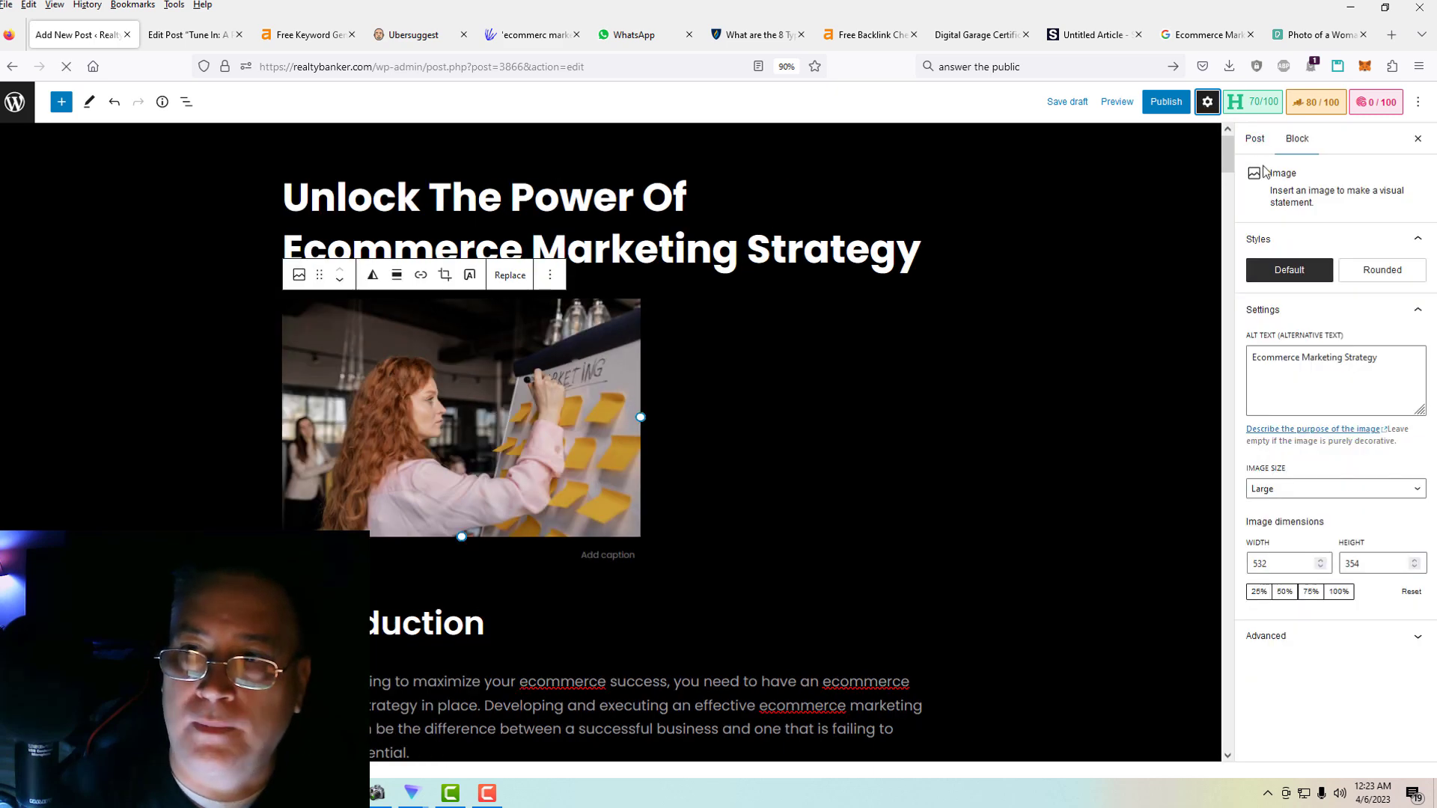
{"action": "left_click", "coordinate": [1256, 140]}
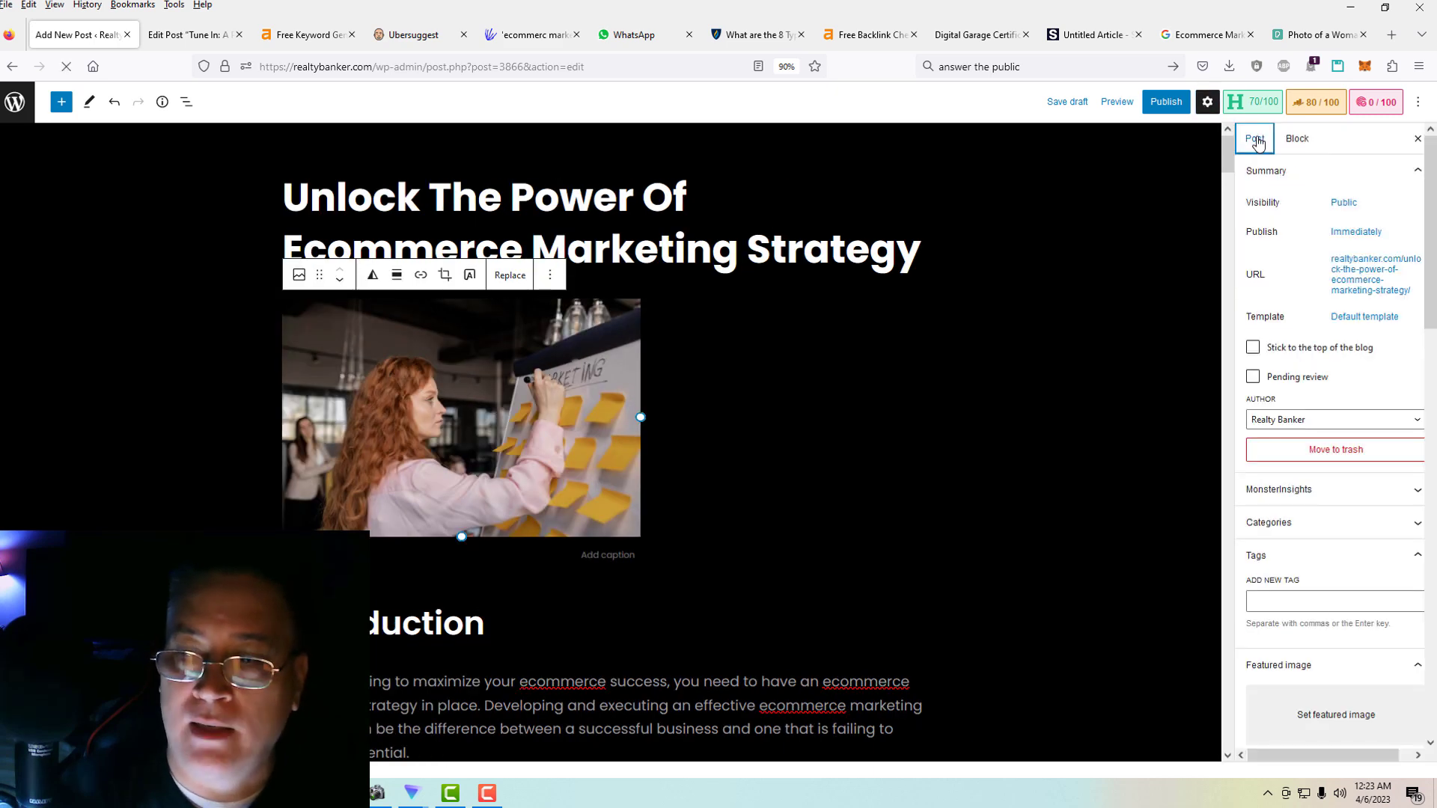
{"action": "scroll", "coordinate": [1299, 262], "scroll_direction": "down", "scroll_amount": 5}
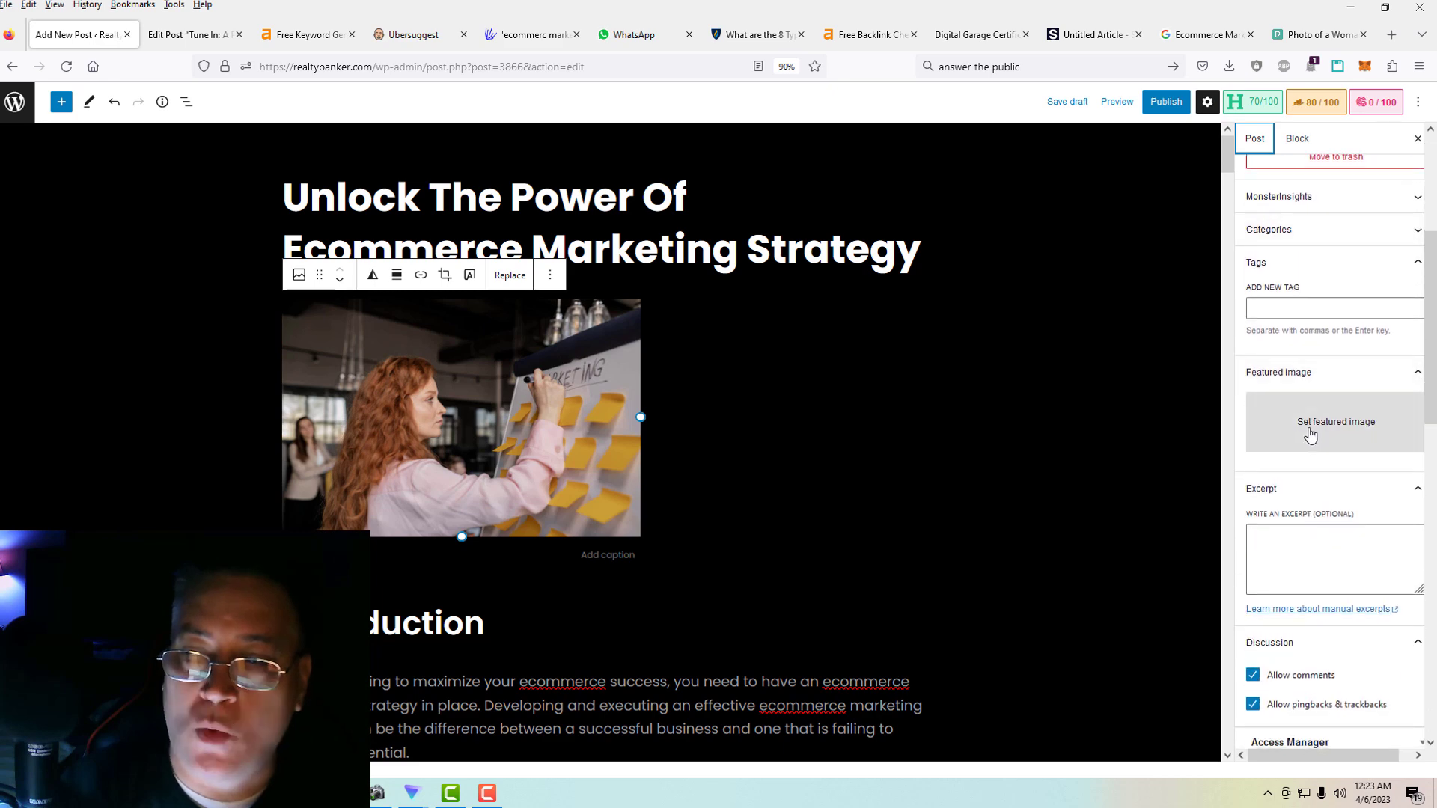
{"action": "left_click", "coordinate": [1311, 434]}
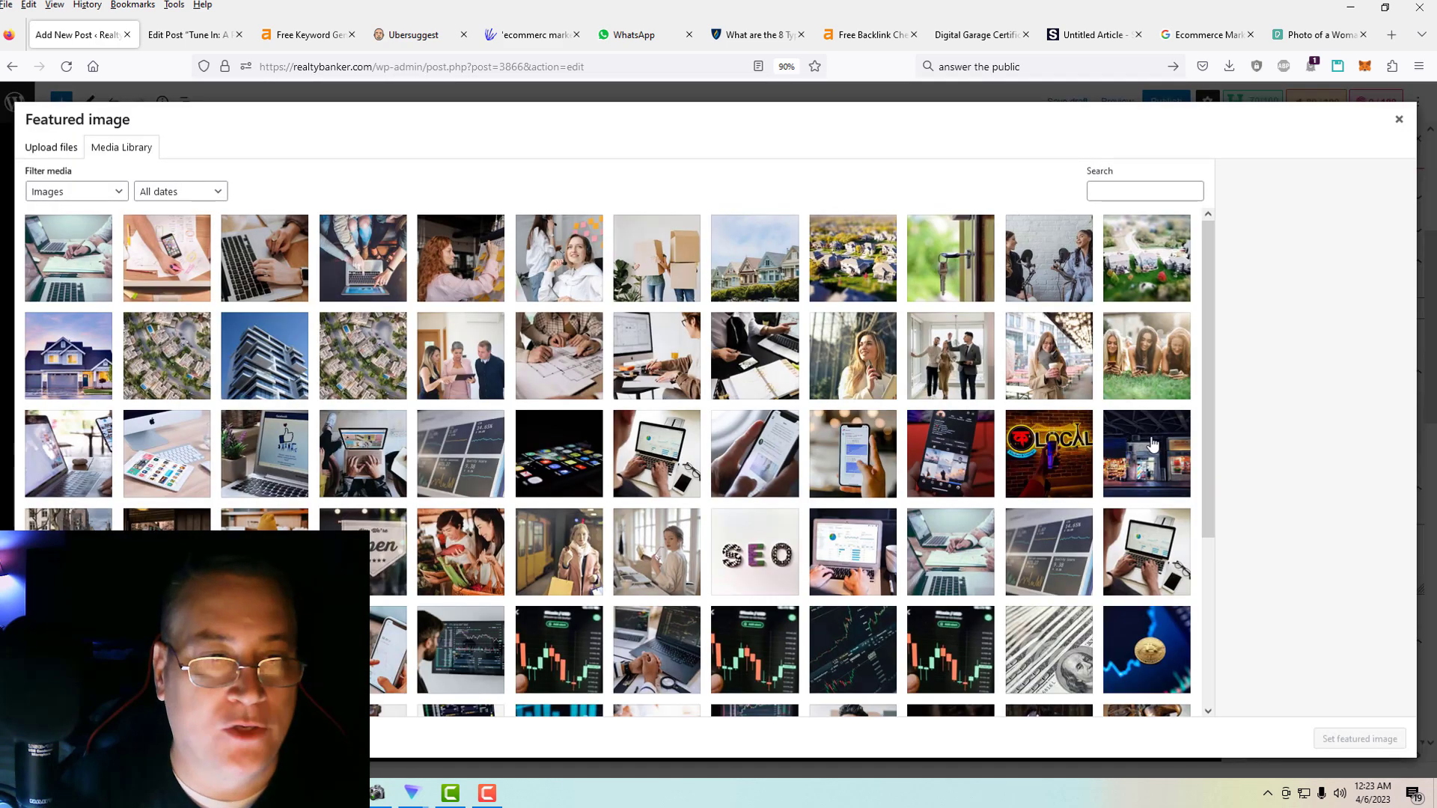
{"action": "left_click", "coordinate": [464, 254]}
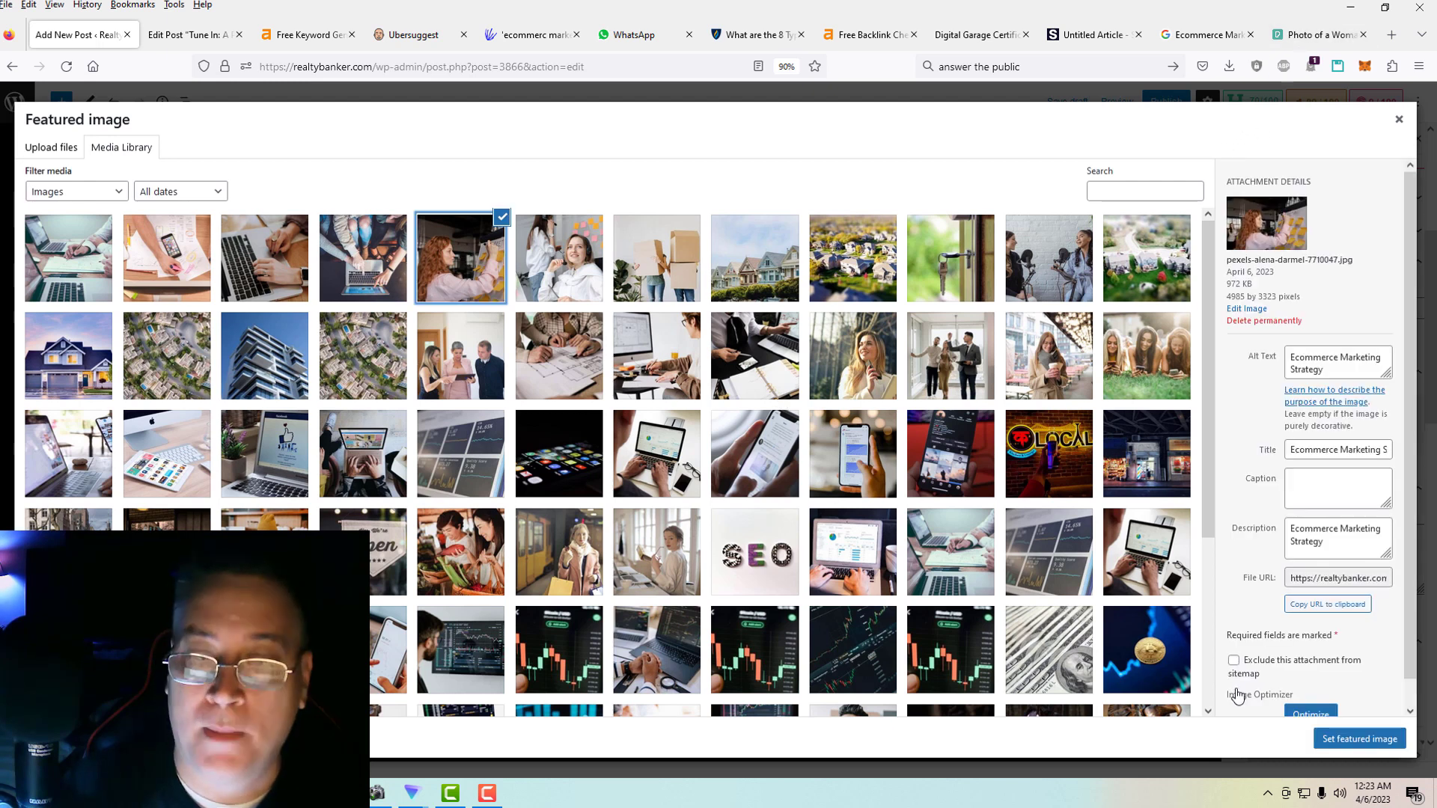
{"action": "left_click", "coordinate": [1359, 739]}
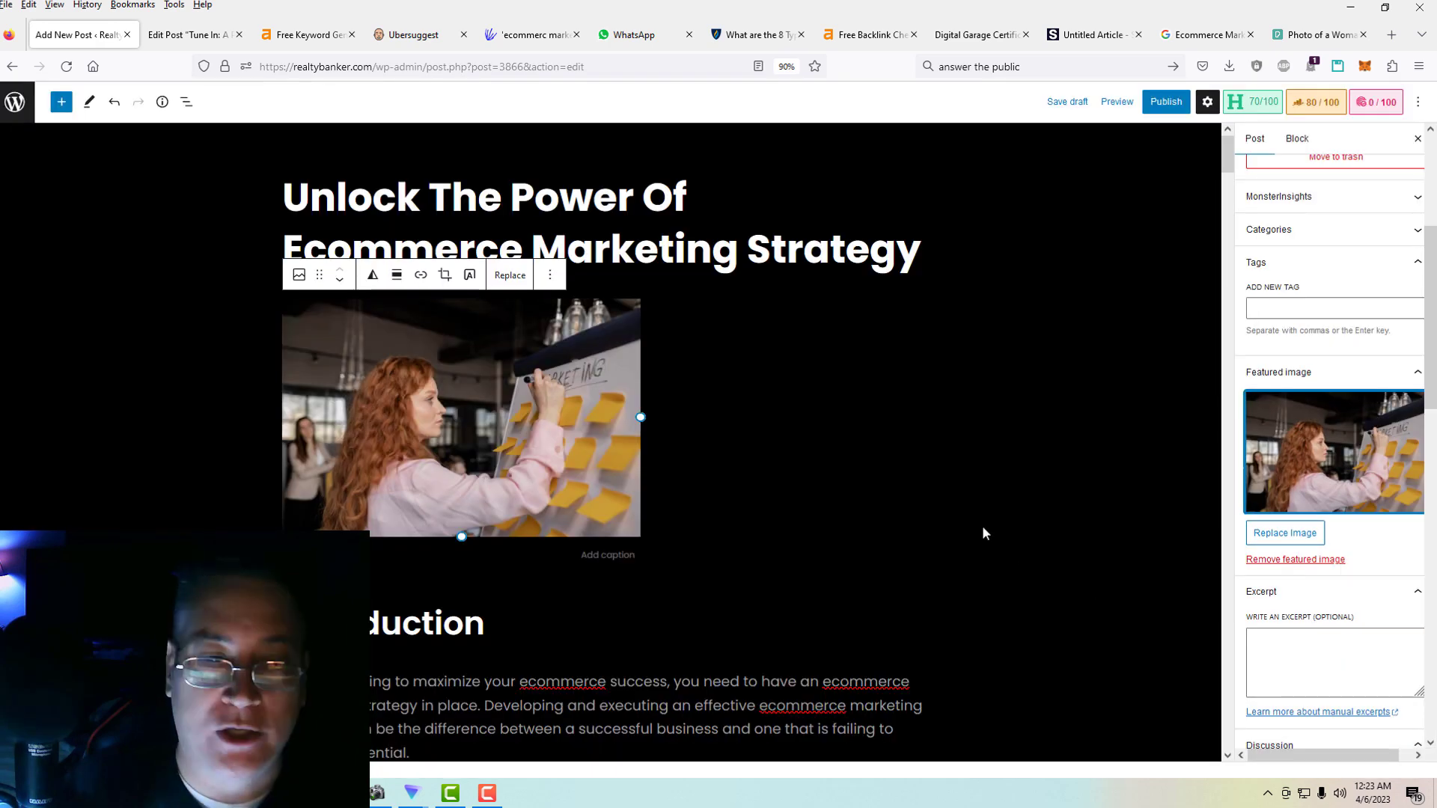
Replace the linked desk meeting photo below the introduction with its media library copy and shrink it to roughly half the content width.
{"action": "scroll", "coordinate": [983, 530], "scroll_direction": "down", "scroll_amount": 8}
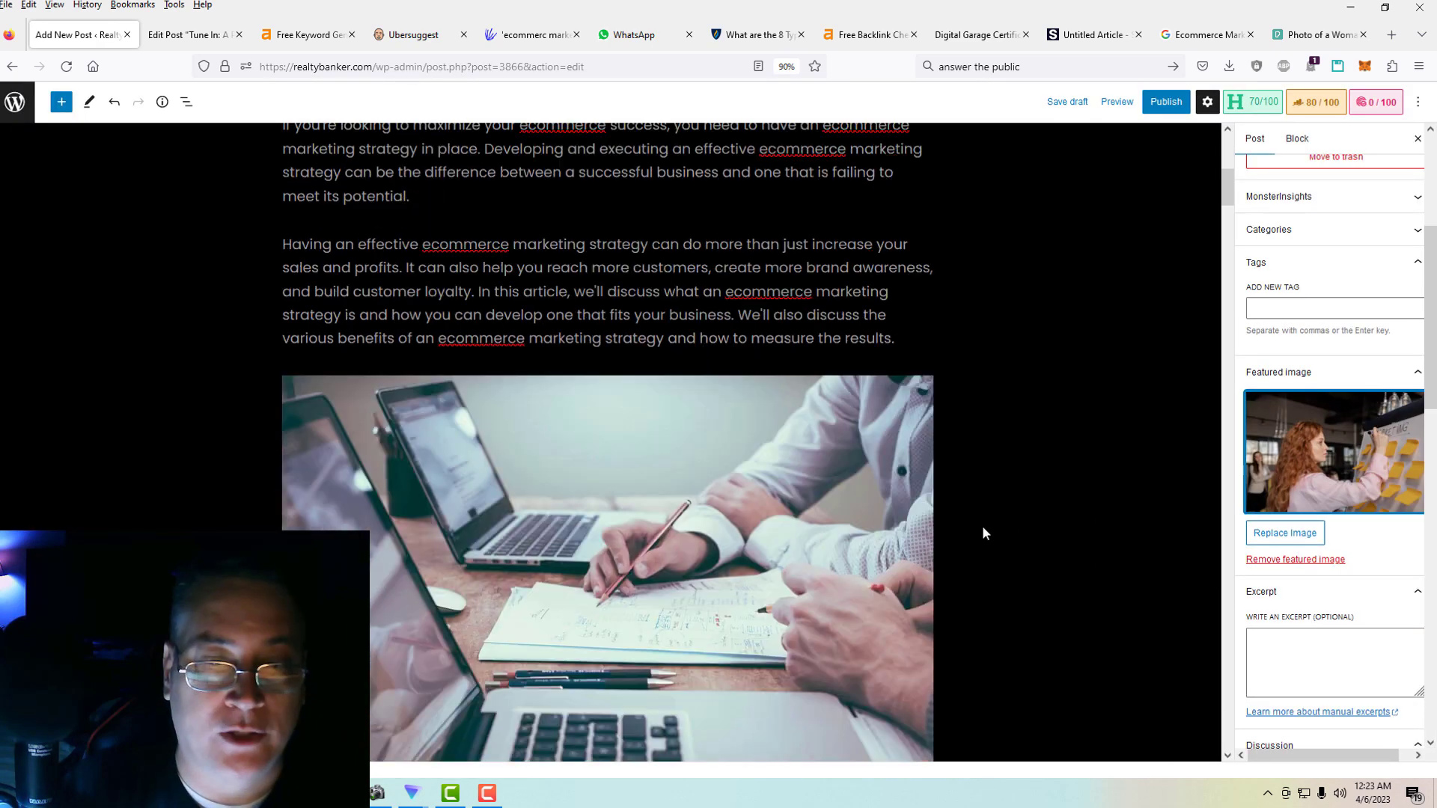
{"action": "scroll", "coordinate": [984, 533], "scroll_direction": "down", "scroll_amount": 2}
{"action": "scroll", "coordinate": [988, 532], "scroll_direction": "up", "scroll_amount": 1}
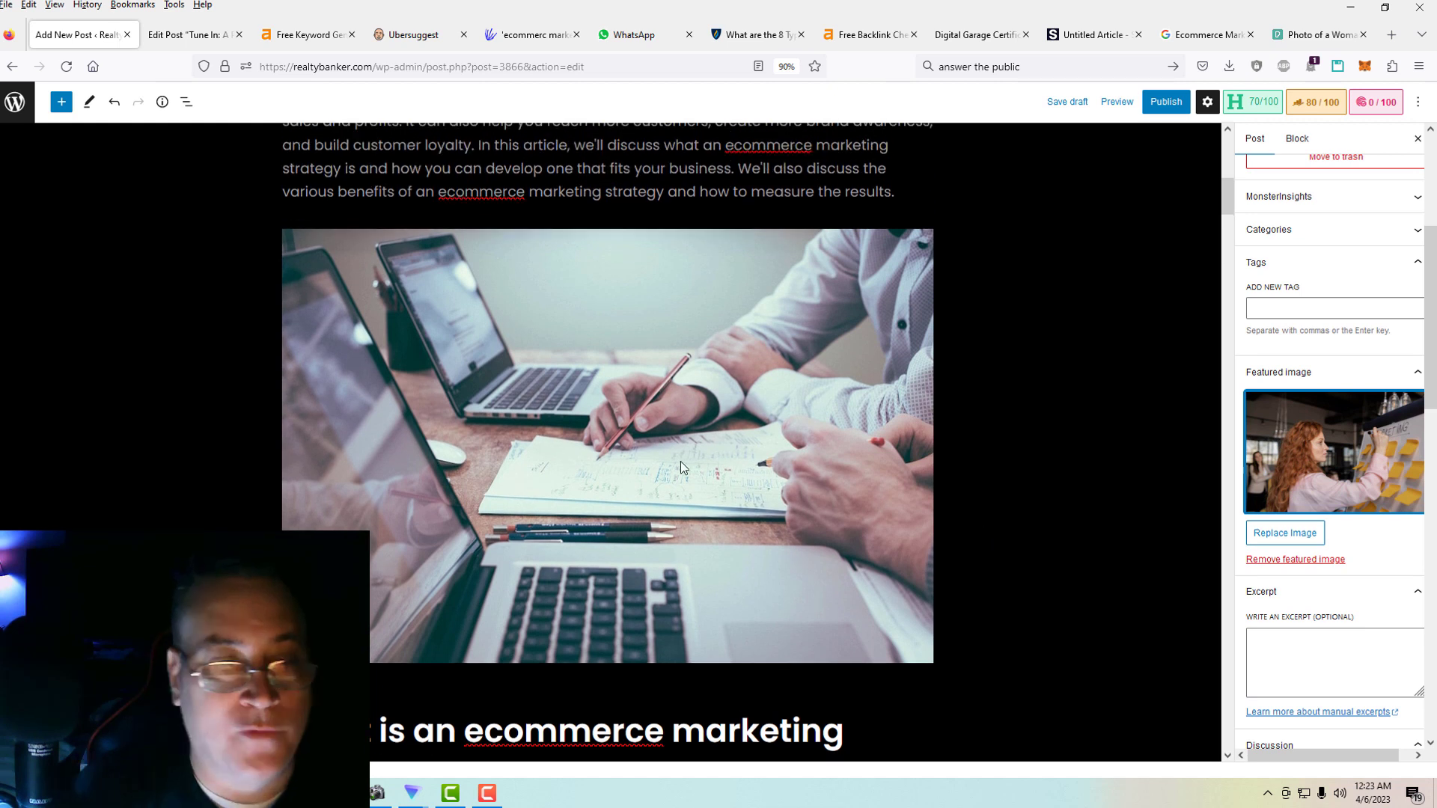
{"action": "left_click", "coordinate": [594, 449]}
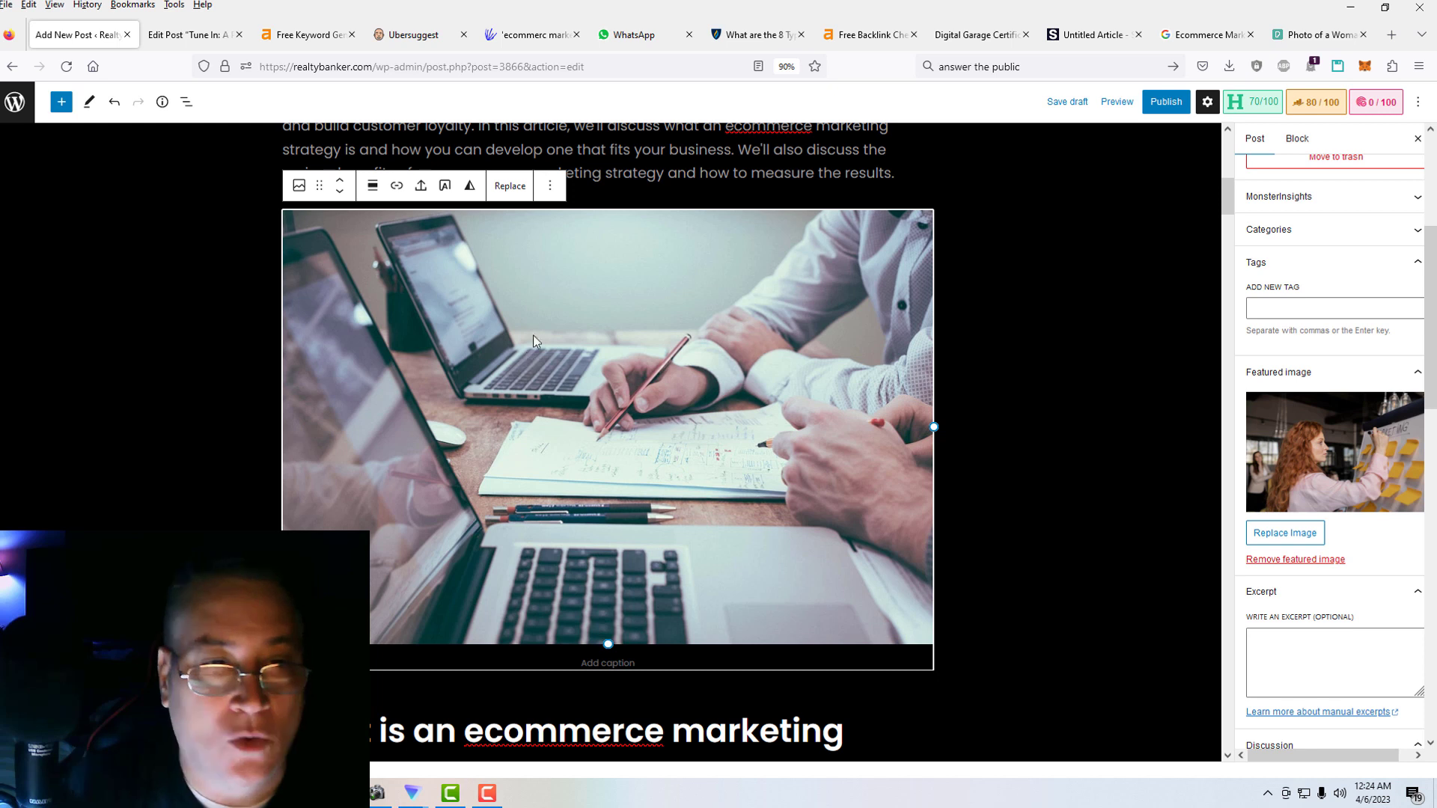
{"action": "left_click", "coordinate": [513, 191]}
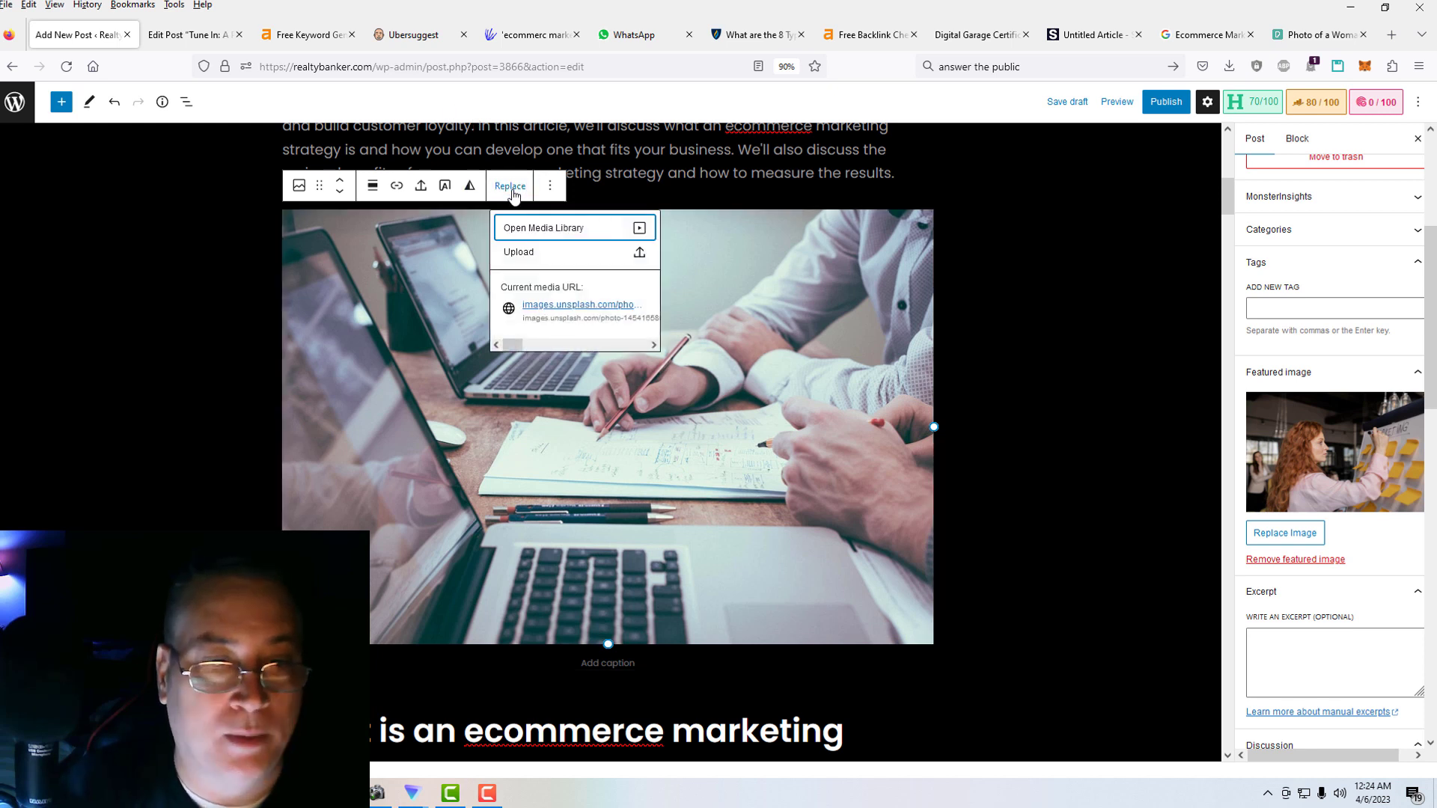
{"action": "left_click", "coordinate": [562, 229]}
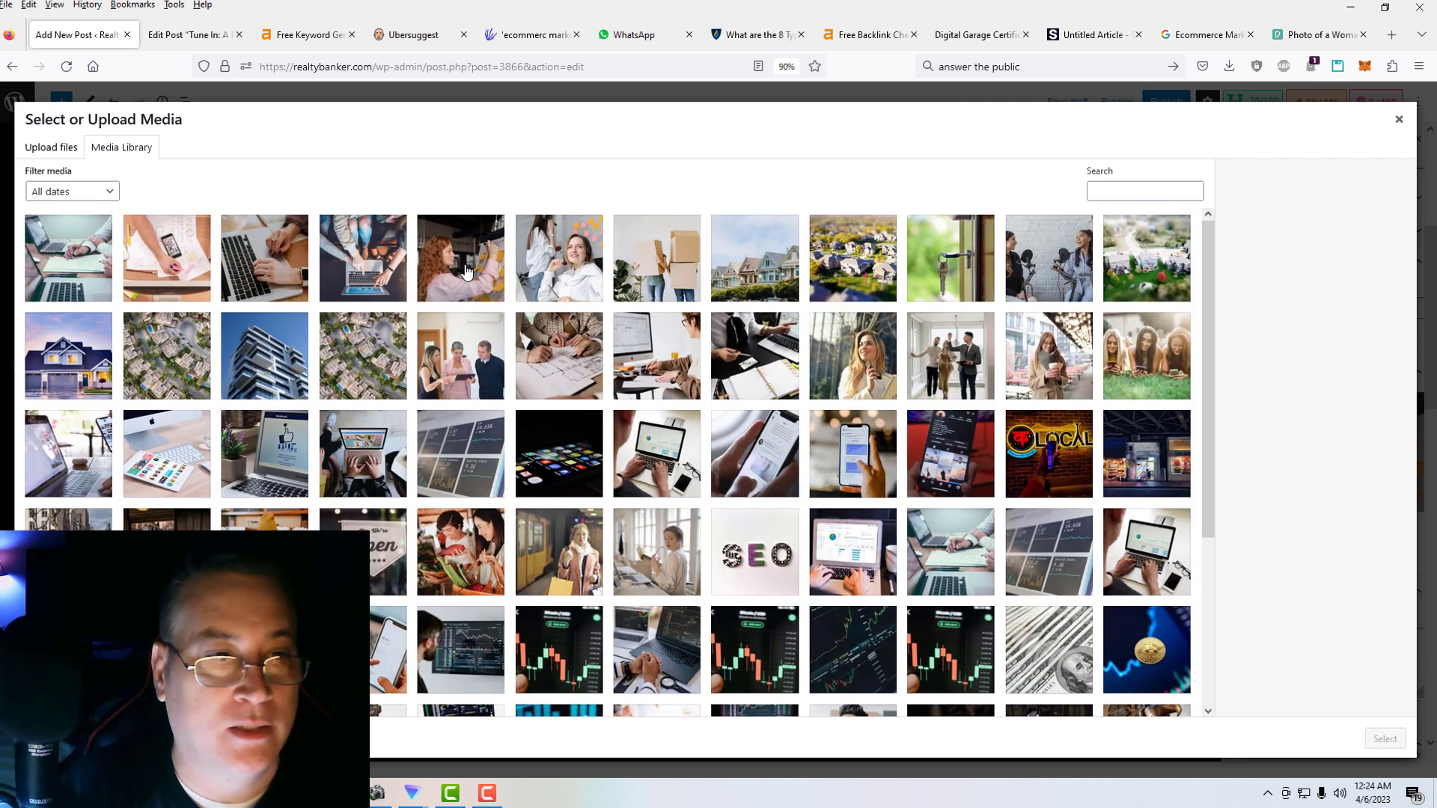
{"action": "left_click", "coordinate": [79, 265]}
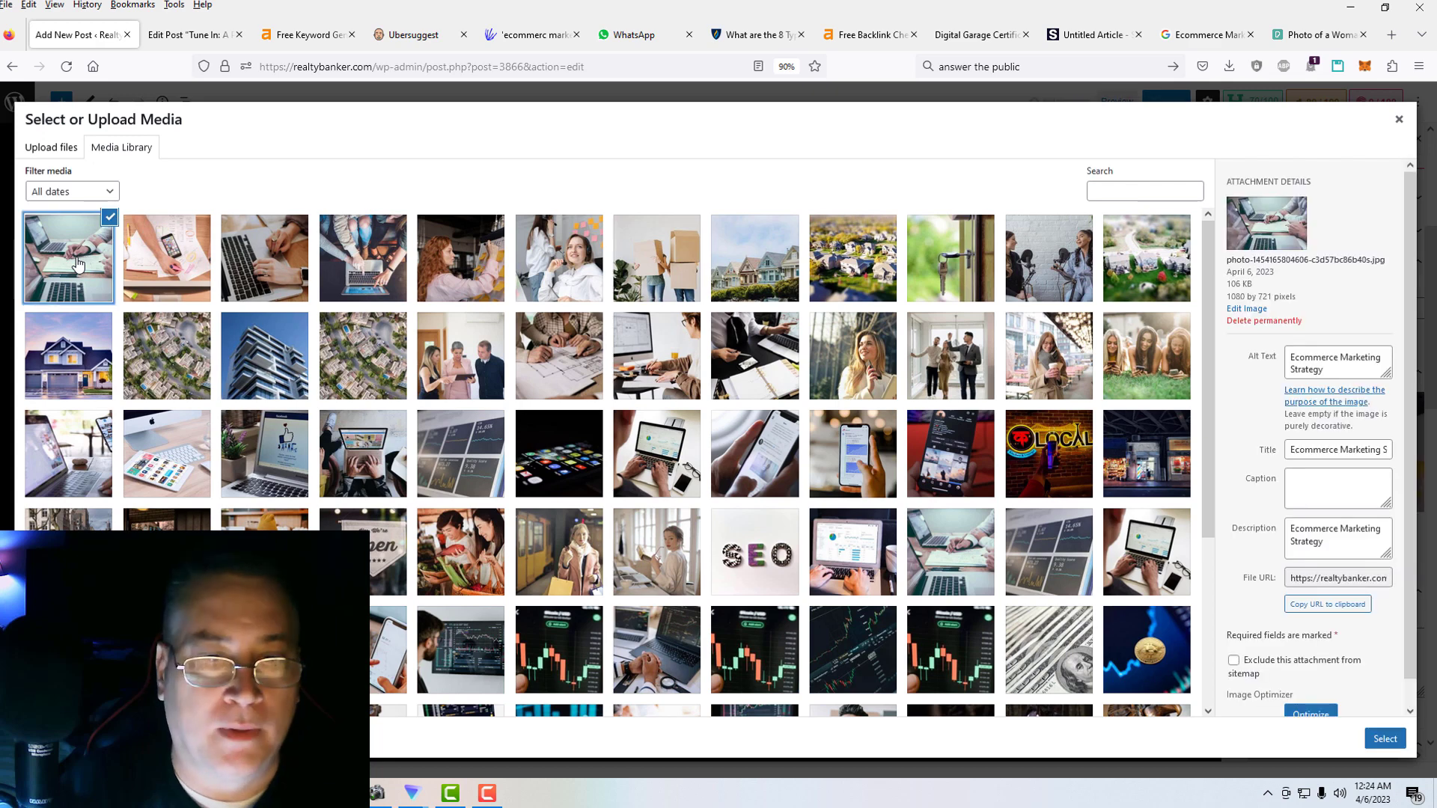
{"action": "left_click", "coordinate": [1383, 740]}
{"action": "left_click_drag", "start_coordinate": [865, 435], "coordinate": [640, 329]}
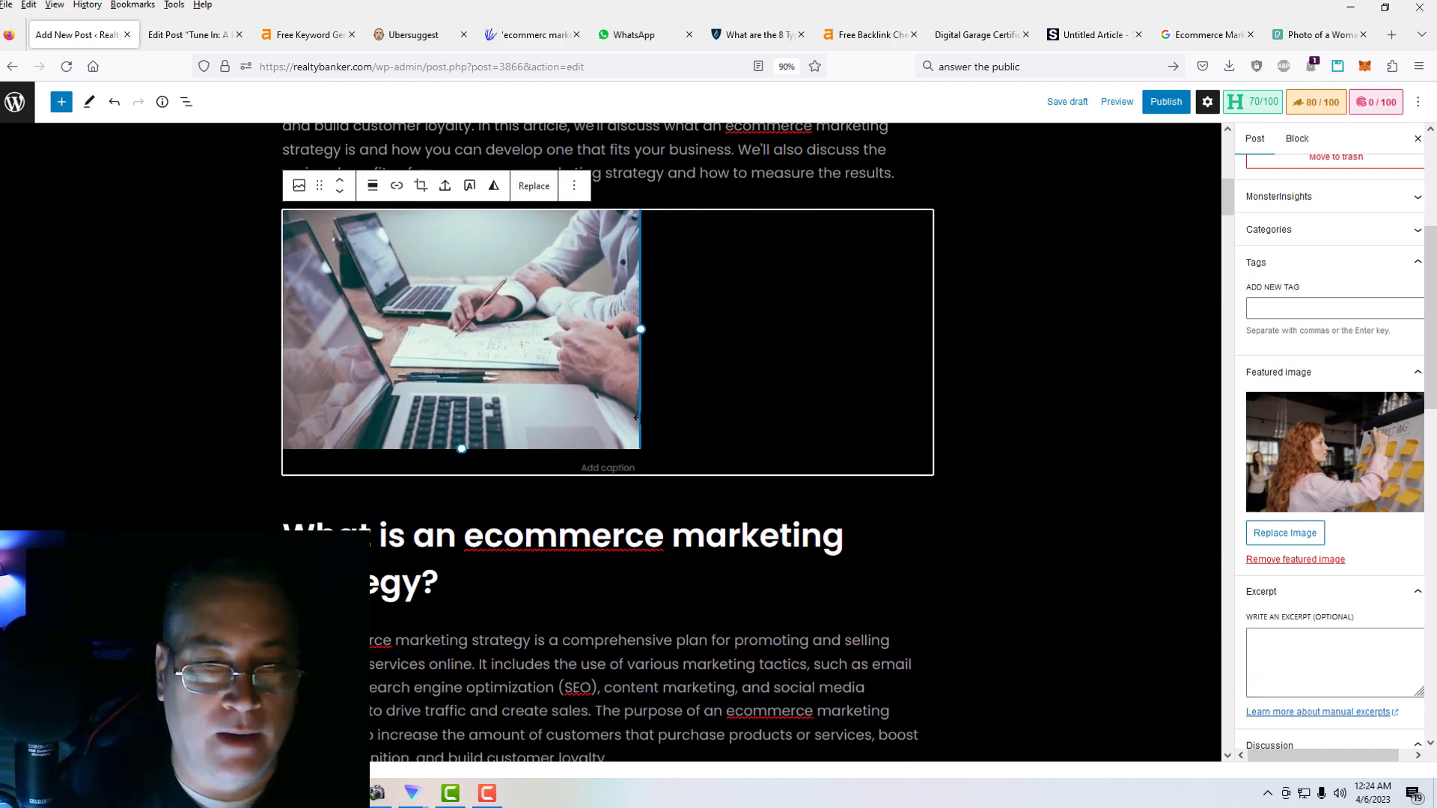
{"action": "left_click", "coordinate": [1109, 469]}
Swap the linked image above "Developing an Ecommerce Marketing Strategy" for the library's hand-and-phone photo and shrink it to roughly half the content width.
{"action": "scroll", "coordinate": [1033, 472], "scroll_direction": "down", "scroll_amount": 15}
{"action": "scroll", "coordinate": [903, 493], "scroll_direction": "down", "scroll_amount": 20}
{"action": "scroll", "coordinate": [903, 493], "scroll_direction": "down", "scroll_amount": 2}
{"action": "left_click", "coordinate": [681, 413]}
{"action": "left_click", "coordinate": [514, 161]}
{"action": "left_click", "coordinate": [532, 205]}
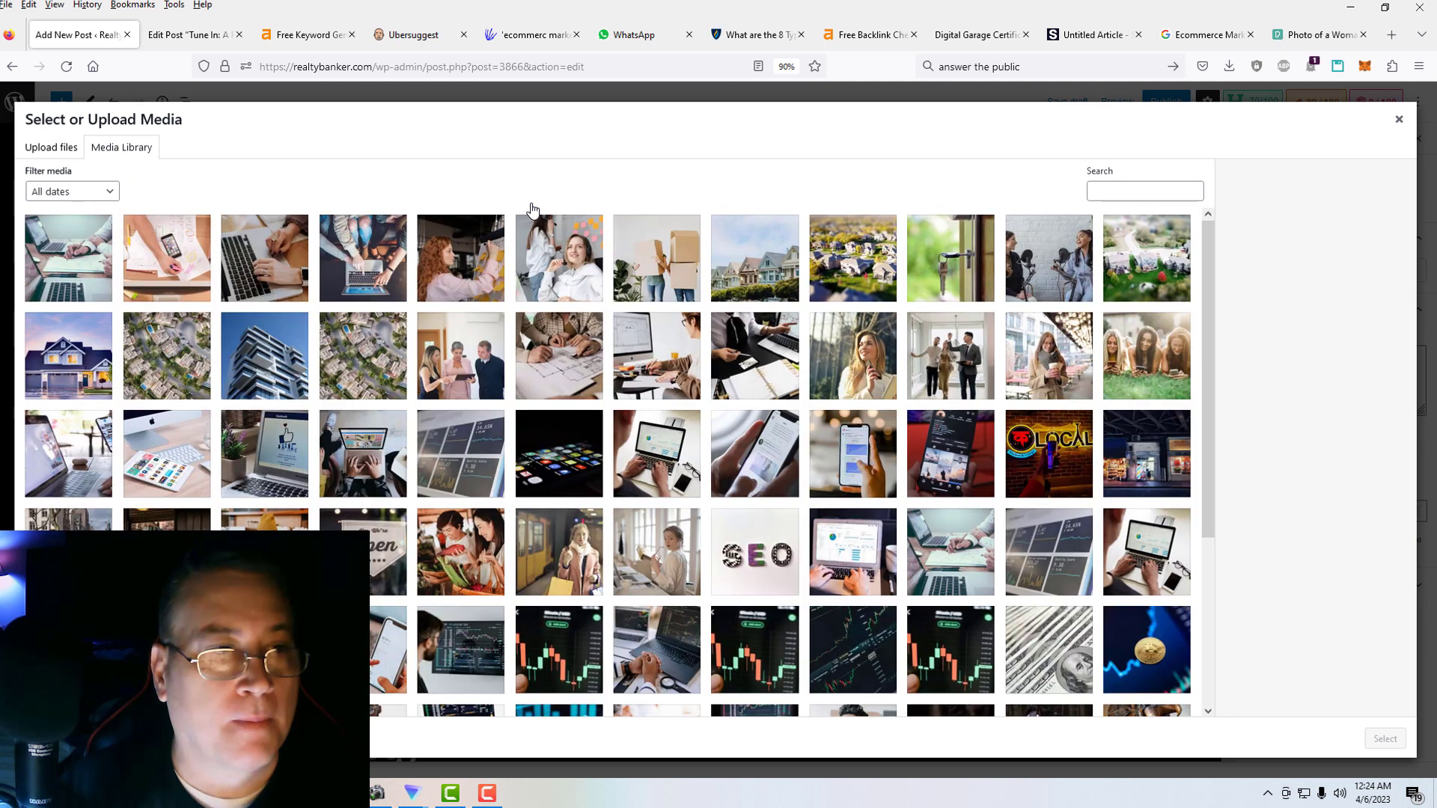
{"action": "left_click", "coordinate": [160, 276]}
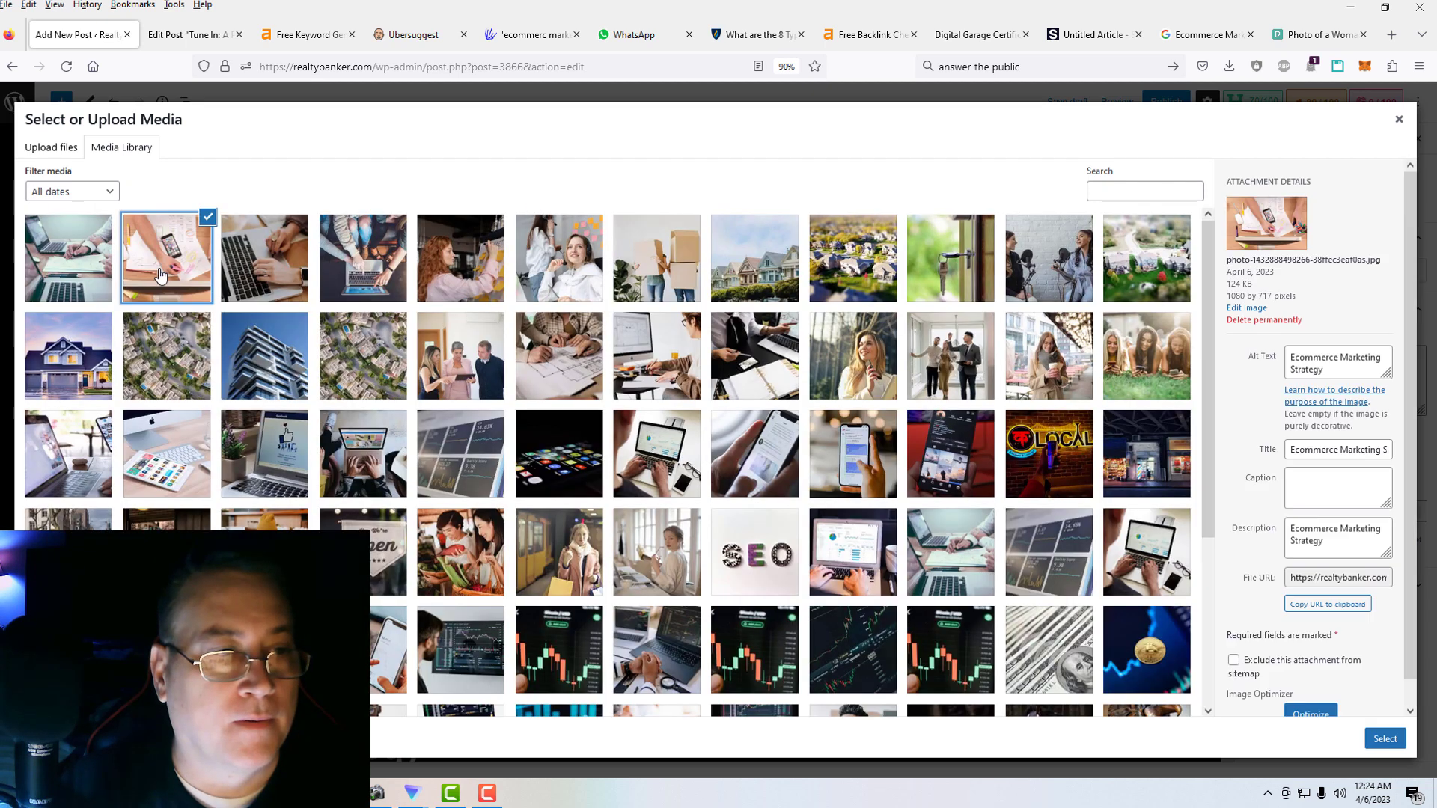
{"action": "left_click", "coordinate": [1385, 739]}
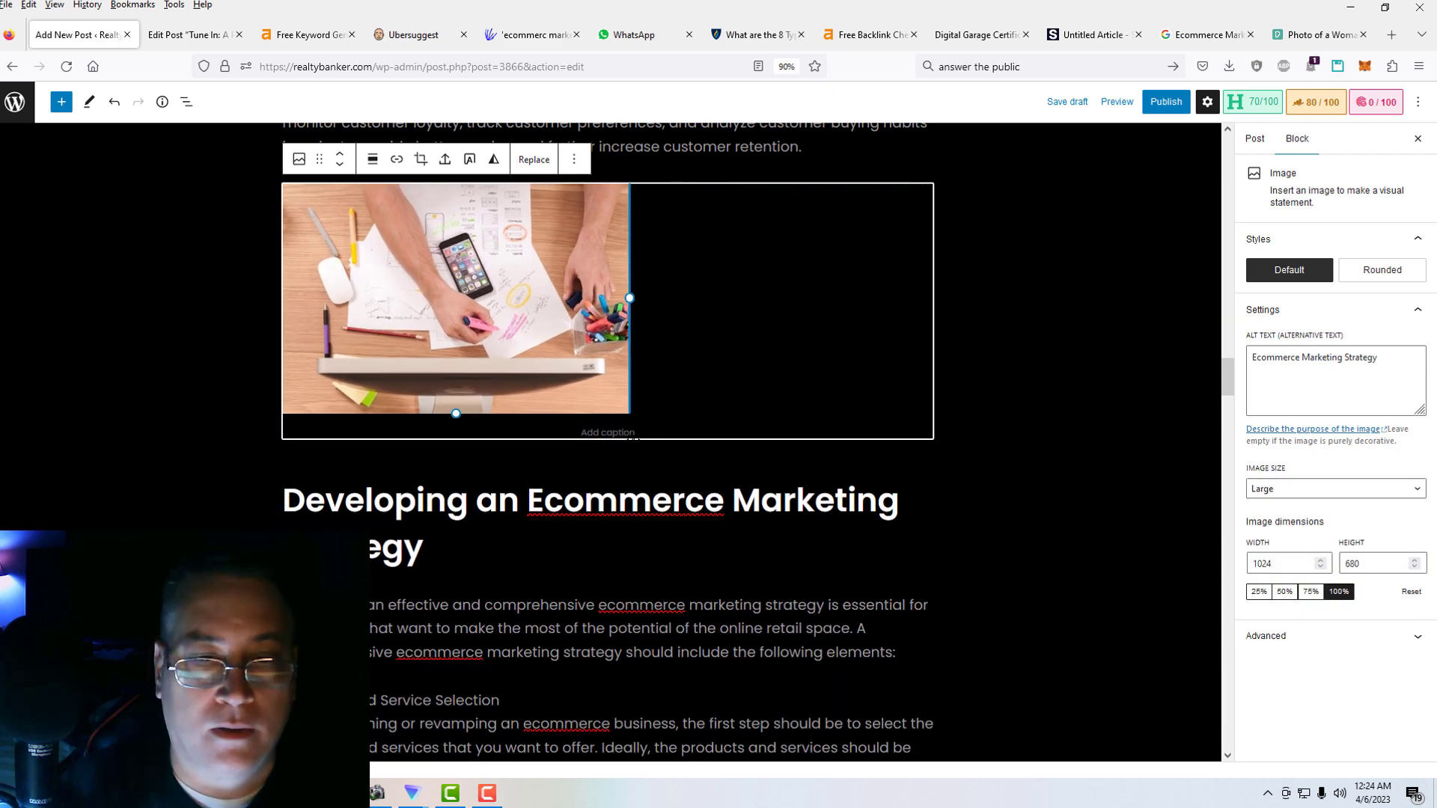
{"action": "left_click", "coordinate": [1156, 491]}
Replace the linked laptop typing photo above "Measuring Your Ecommerce Marketing Strategy" with its media library copy, reduced to about 523 by 348 pixels.
{"action": "scroll", "coordinate": [1075, 520], "scroll_direction": "down", "scroll_amount": 10}
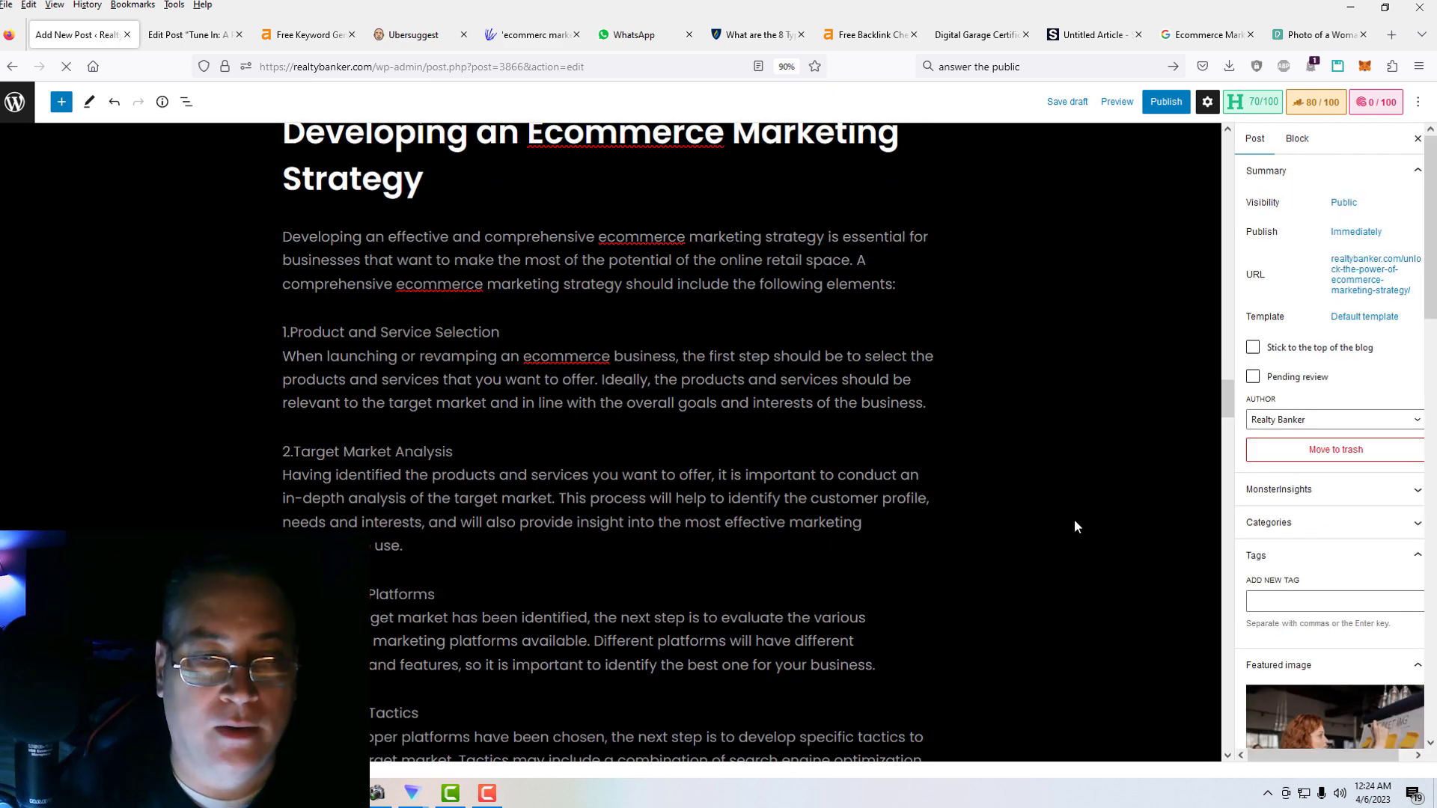
{"action": "scroll", "coordinate": [978, 550], "scroll_direction": "down", "scroll_amount": 20}
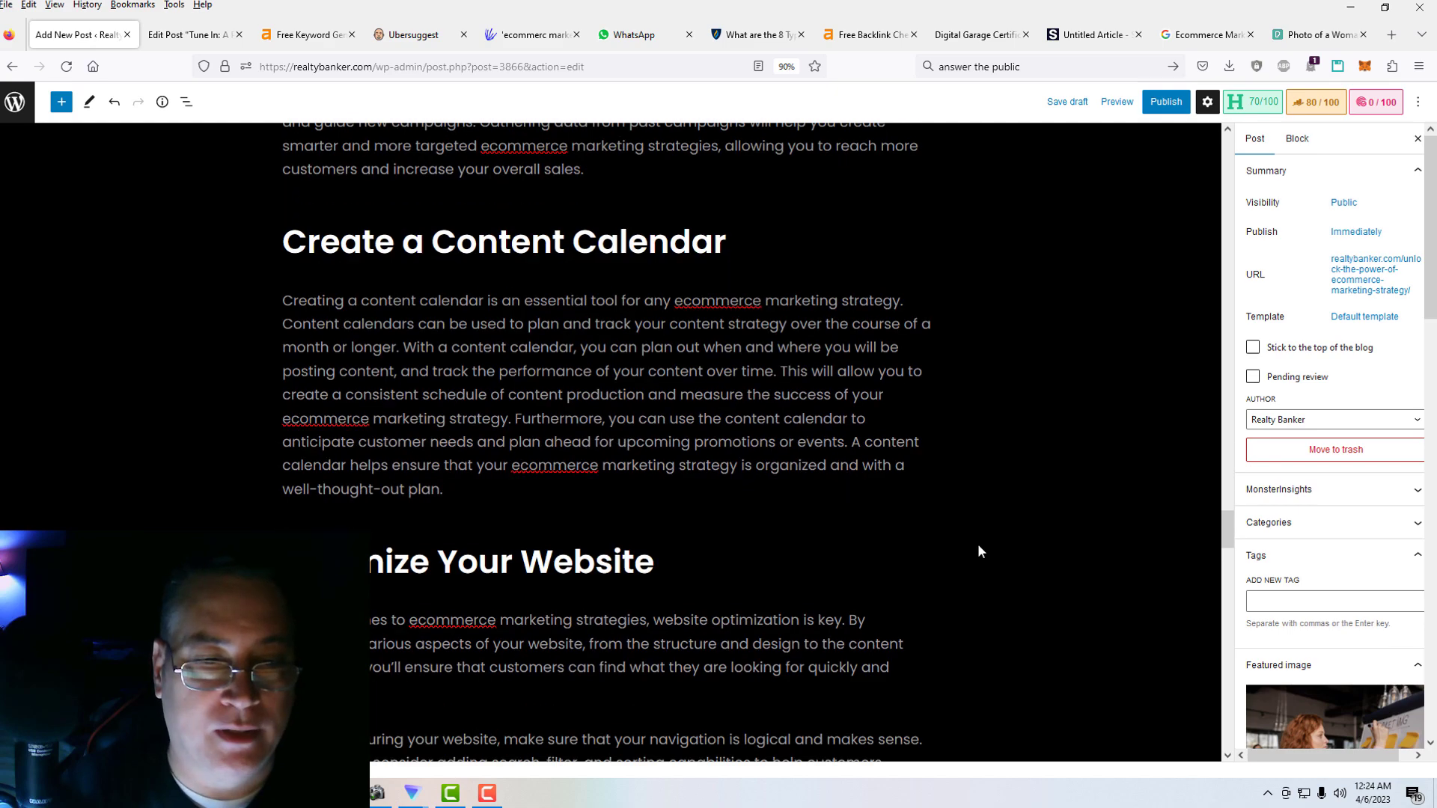
{"action": "scroll", "coordinate": [978, 552], "scroll_direction": "down", "scroll_amount": 20}
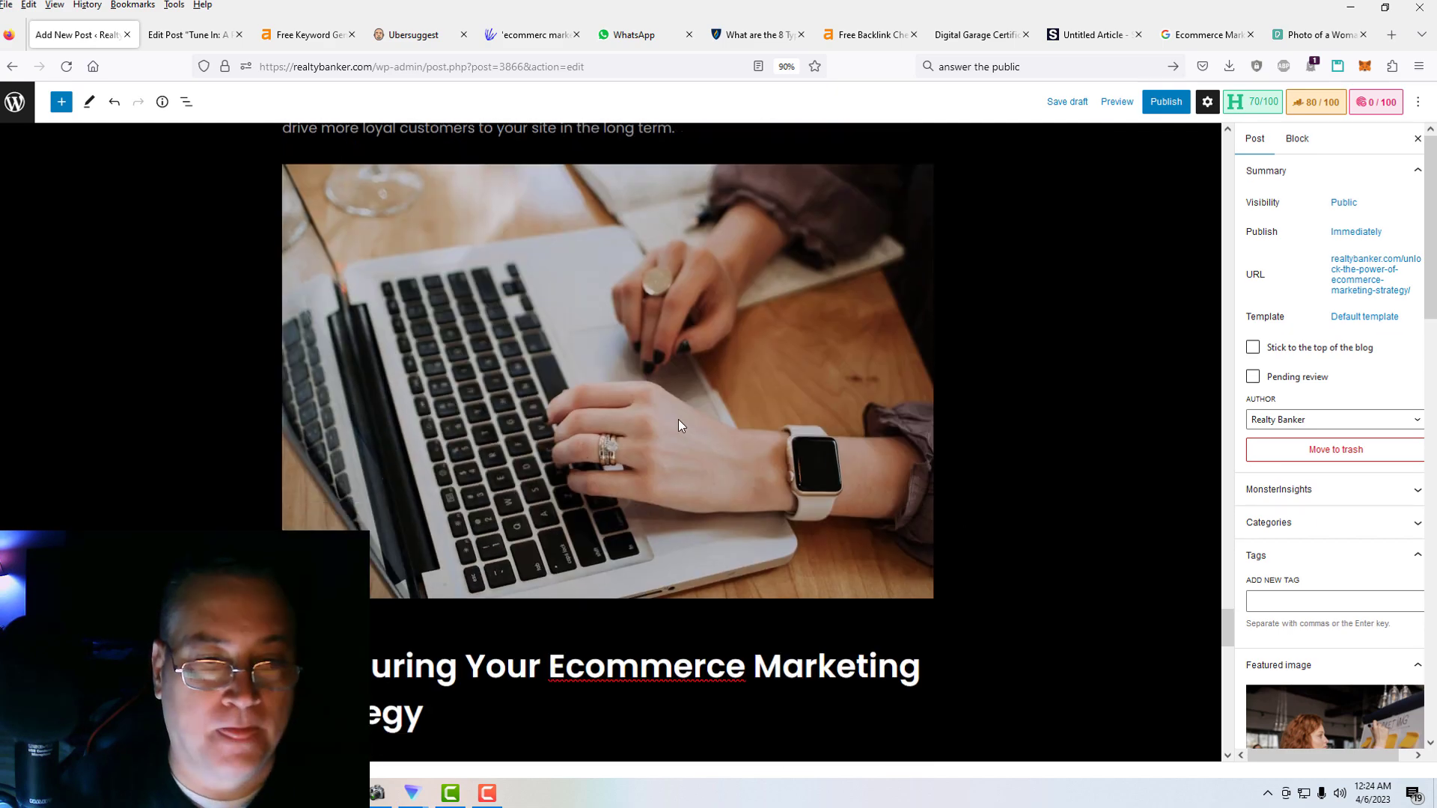
{"action": "left_click", "coordinate": [687, 432]}
{"action": "left_click", "coordinate": [510, 148]}
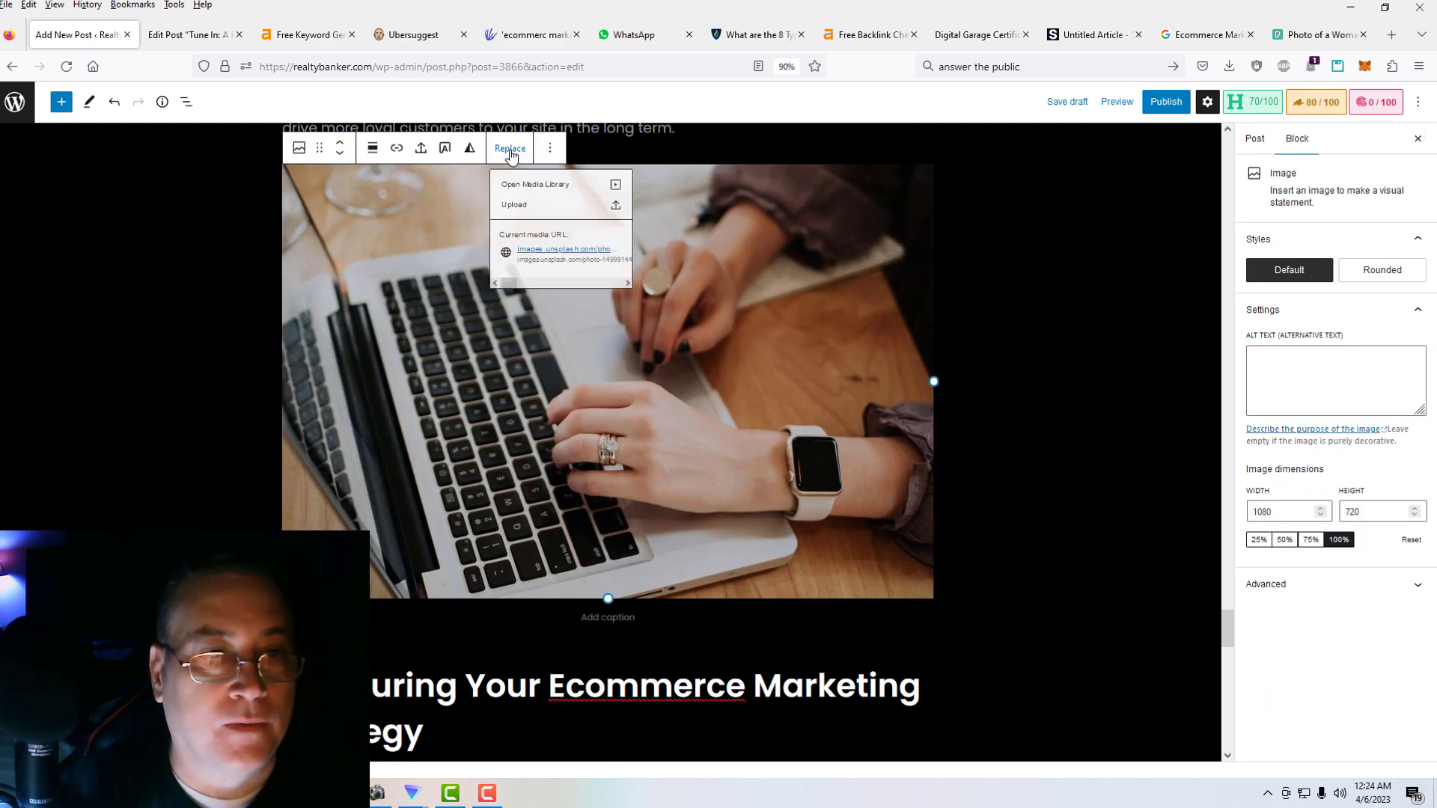
{"action": "left_click", "coordinate": [544, 197]}
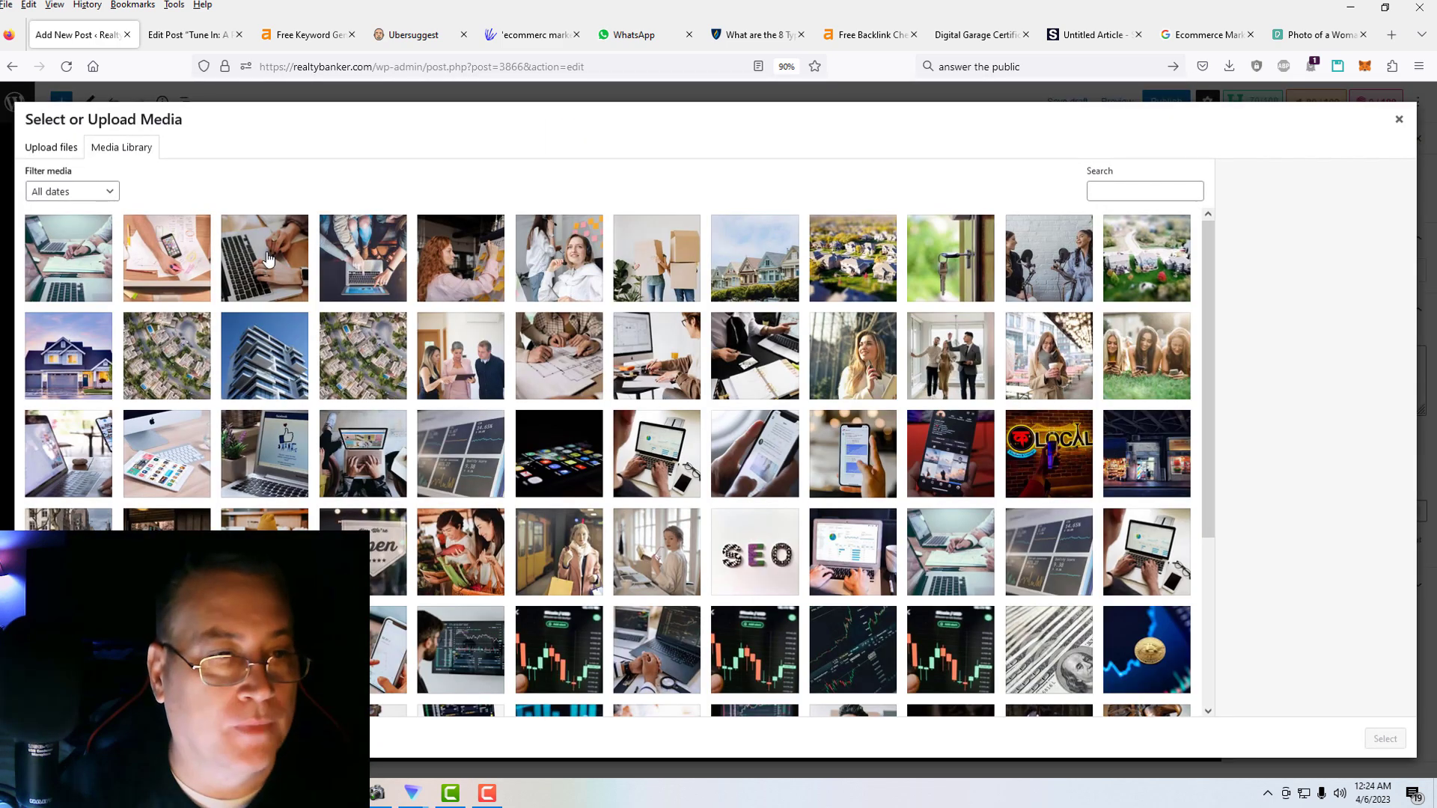
{"action": "left_click", "coordinate": [266, 258]}
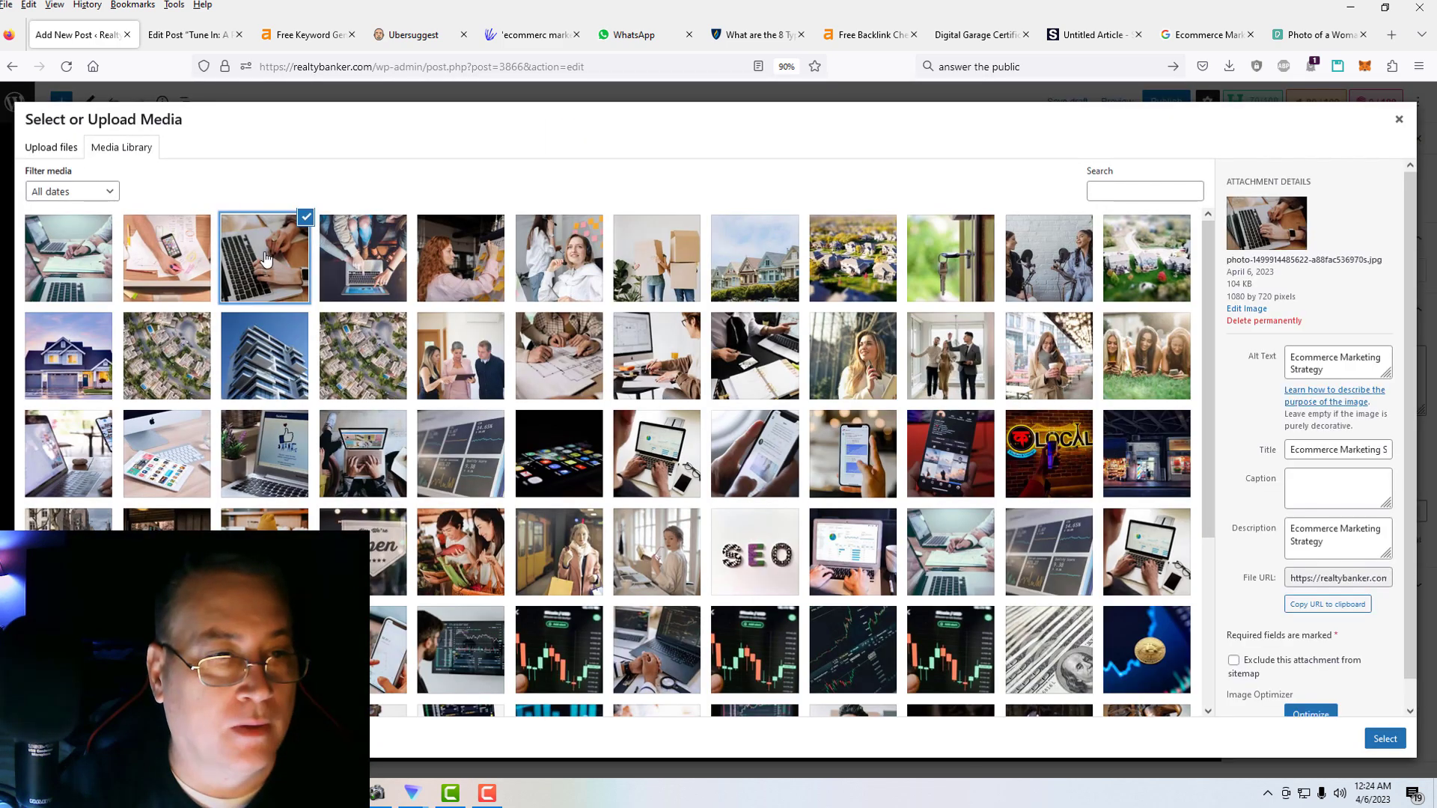
{"action": "left_click", "coordinate": [1384, 738]}
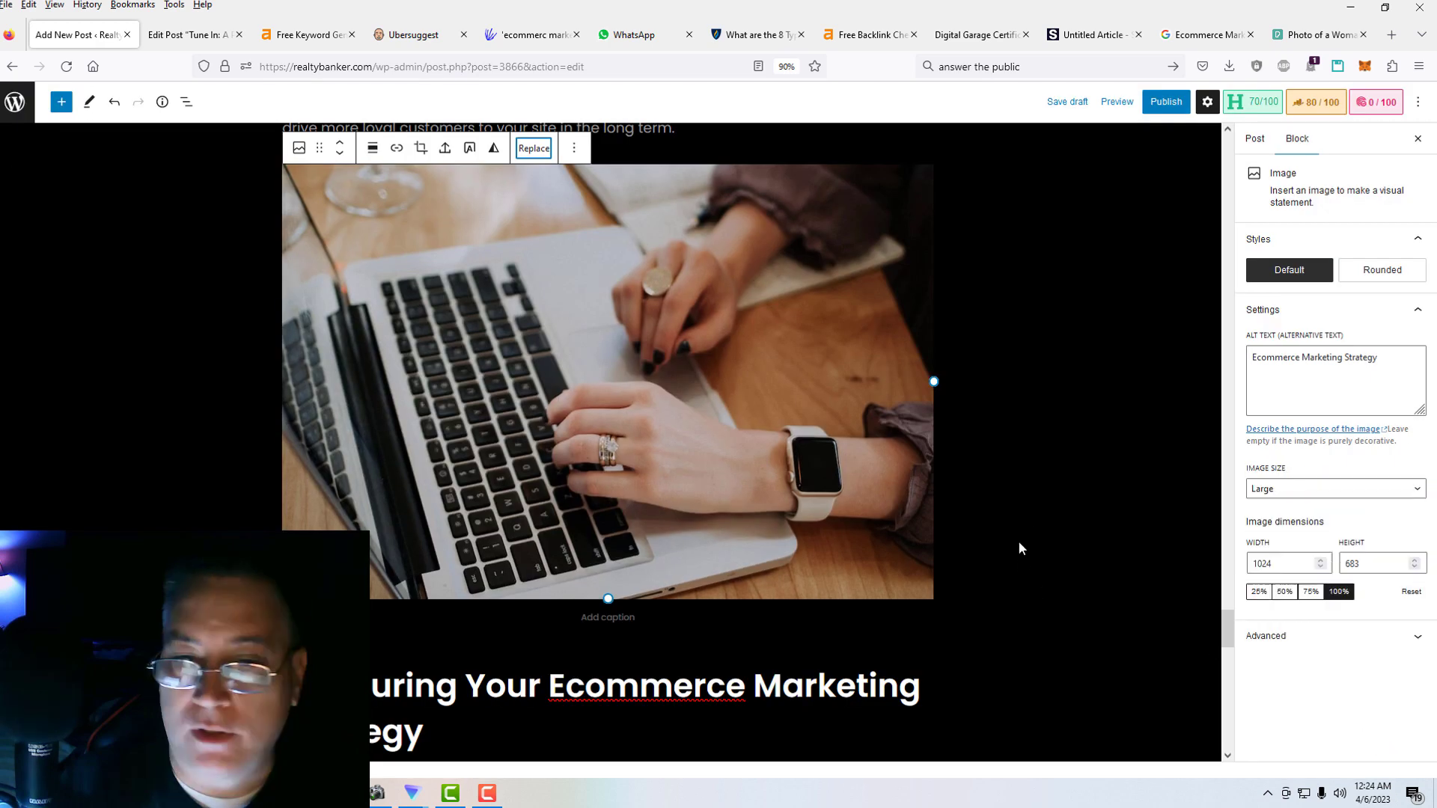
{"action": "left_click_drag", "start_coordinate": [933, 383], "coordinate": [633, 282]}
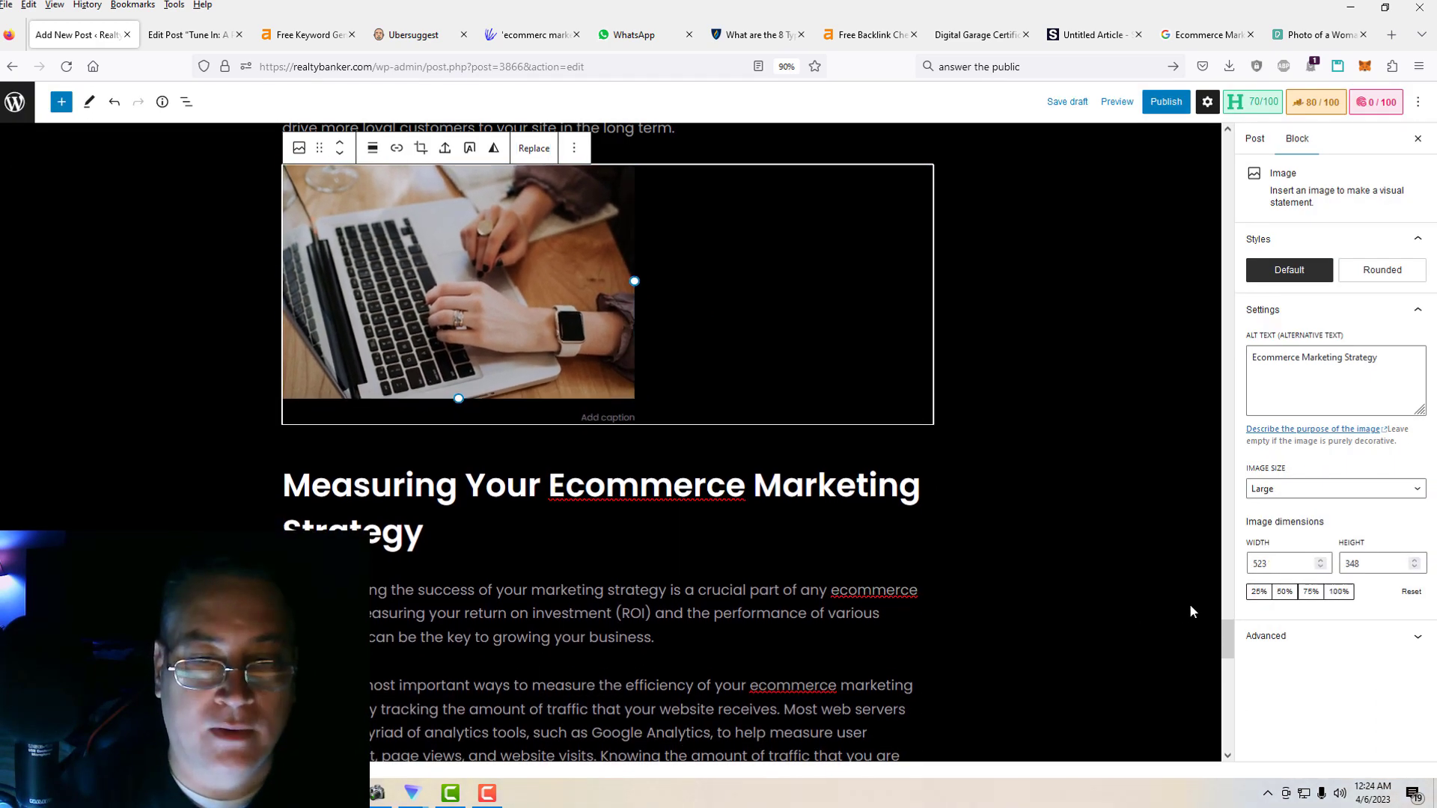
{"action": "left_click", "coordinate": [1192, 607]}
Replace the linked photo of people pointing at a laptop above the Conclusion with its library copy, shrunk to roughly half the content width.
{"action": "scroll", "coordinate": [778, 452], "scroll_direction": "down", "scroll_amount": 15}
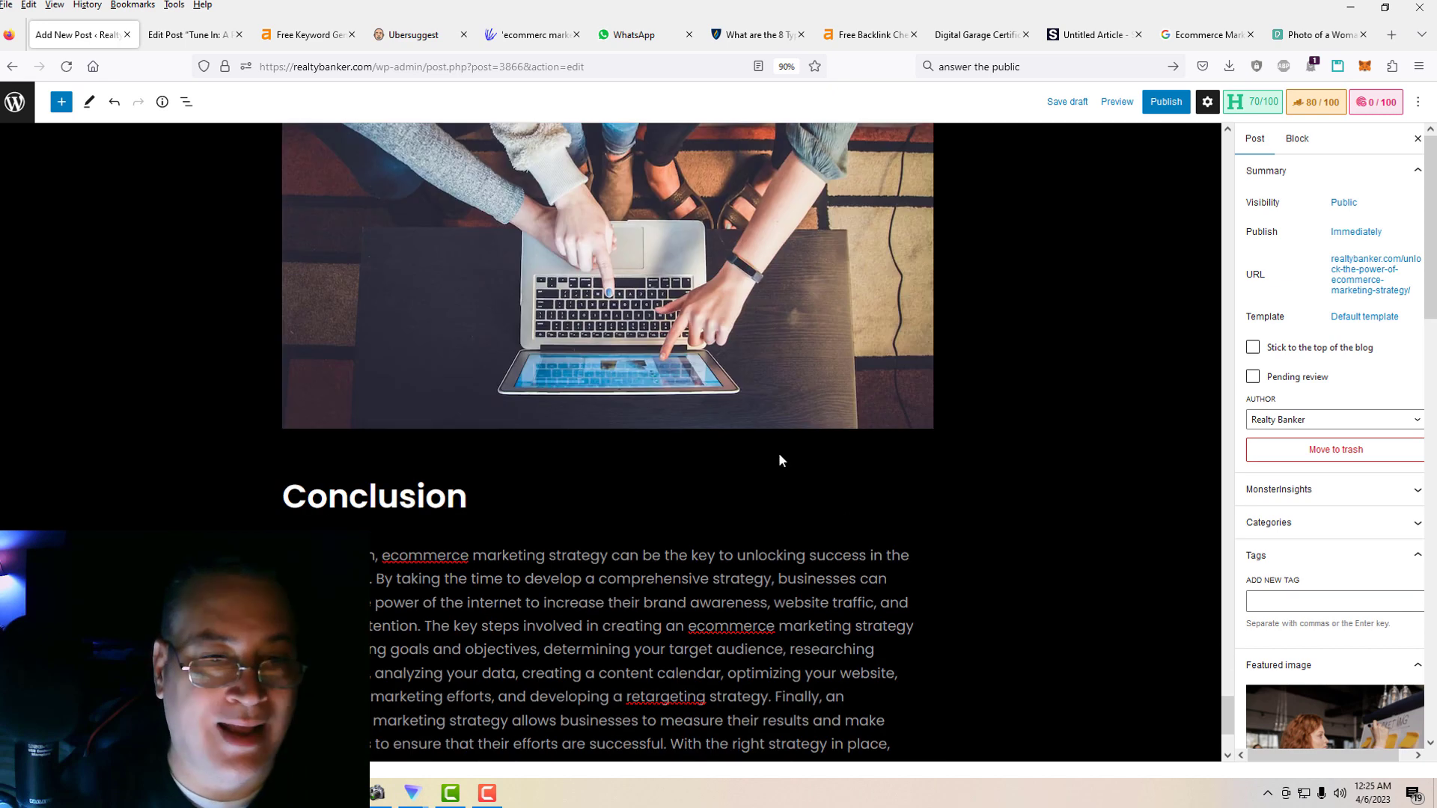
{"action": "scroll", "coordinate": [778, 452], "scroll_direction": "up", "scroll_amount": 3}
{"action": "left_click", "coordinate": [674, 458]}
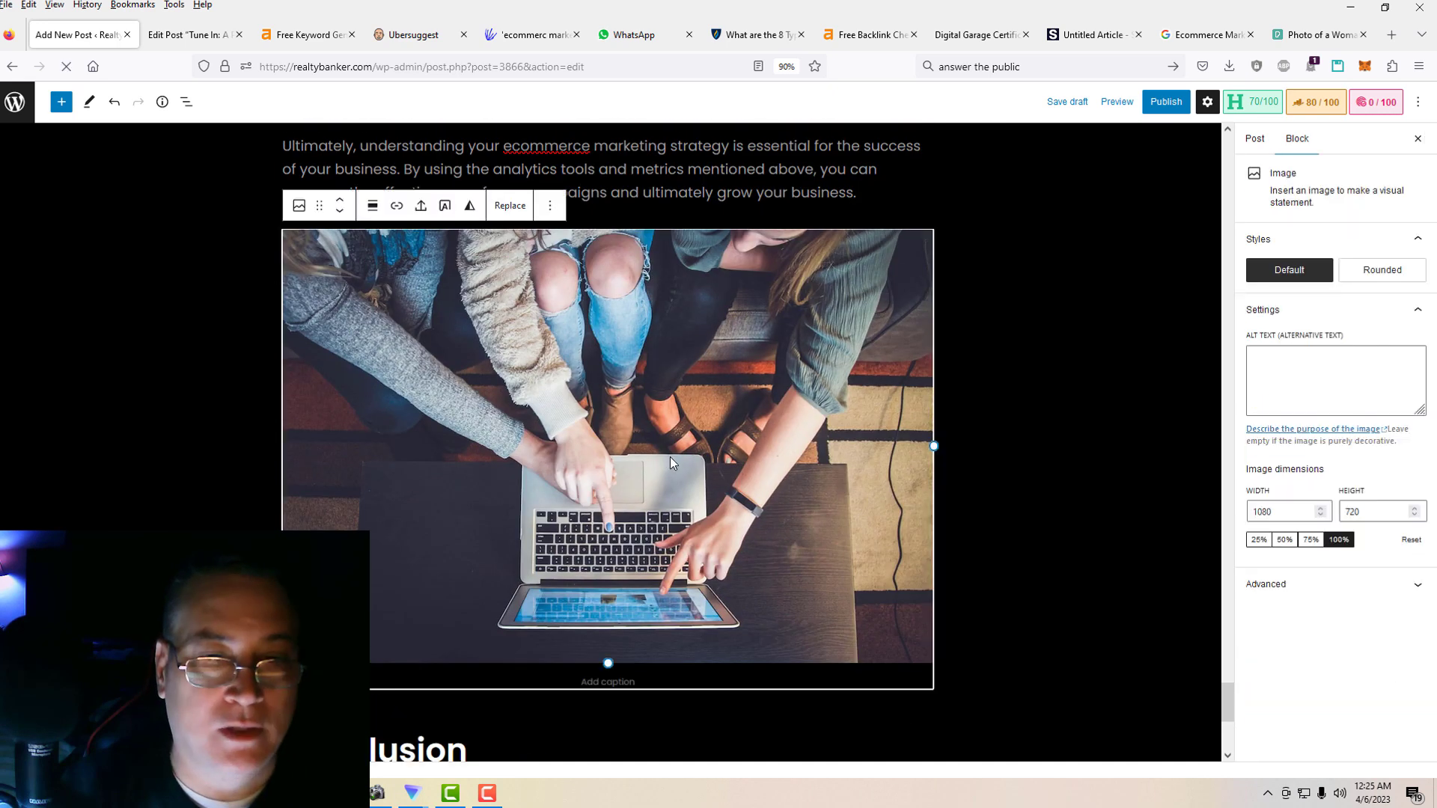
{"action": "left_click", "coordinate": [511, 207]}
{"action": "left_click", "coordinate": [540, 247]}
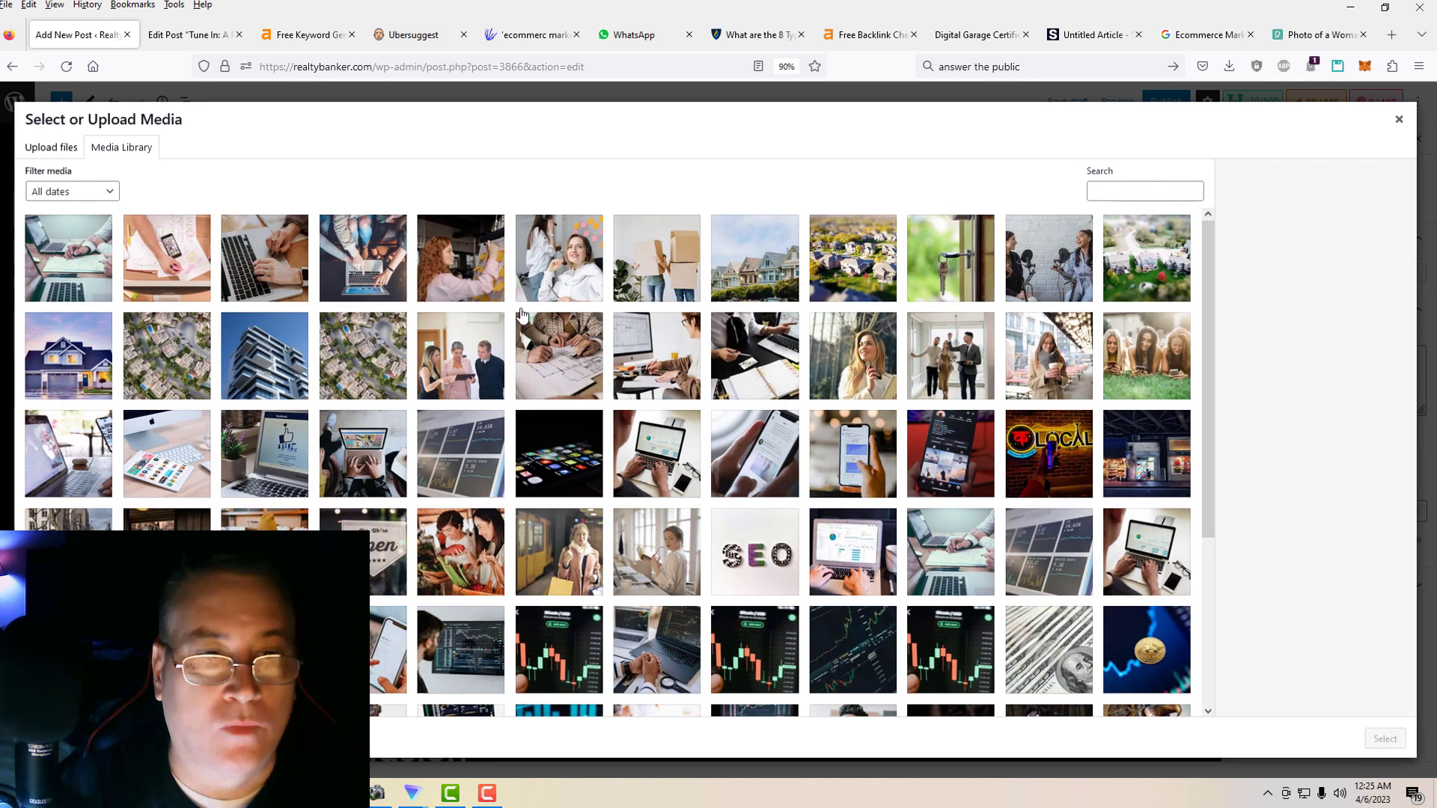
{"action": "left_click", "coordinate": [362, 262]}
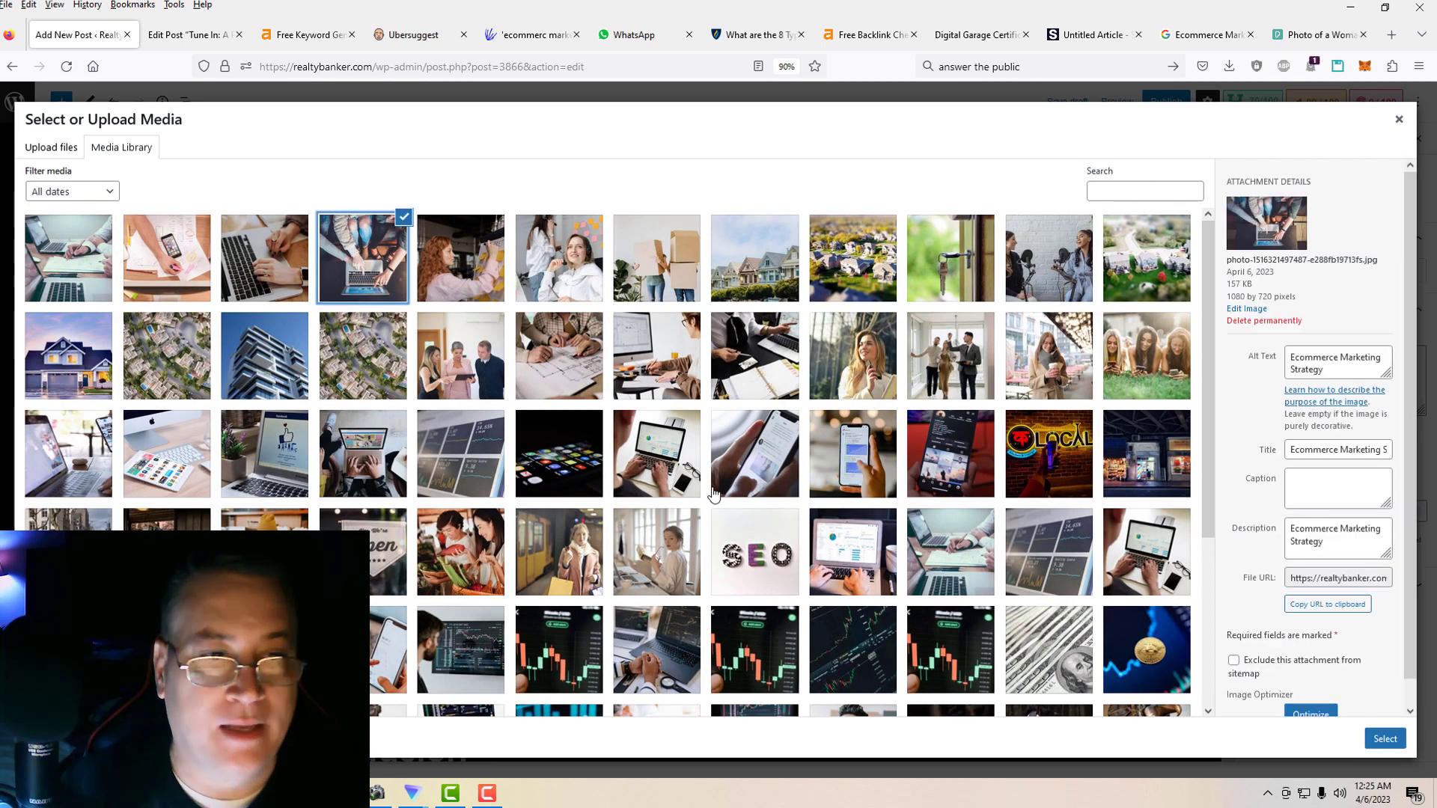
{"action": "left_click", "coordinate": [1384, 740]}
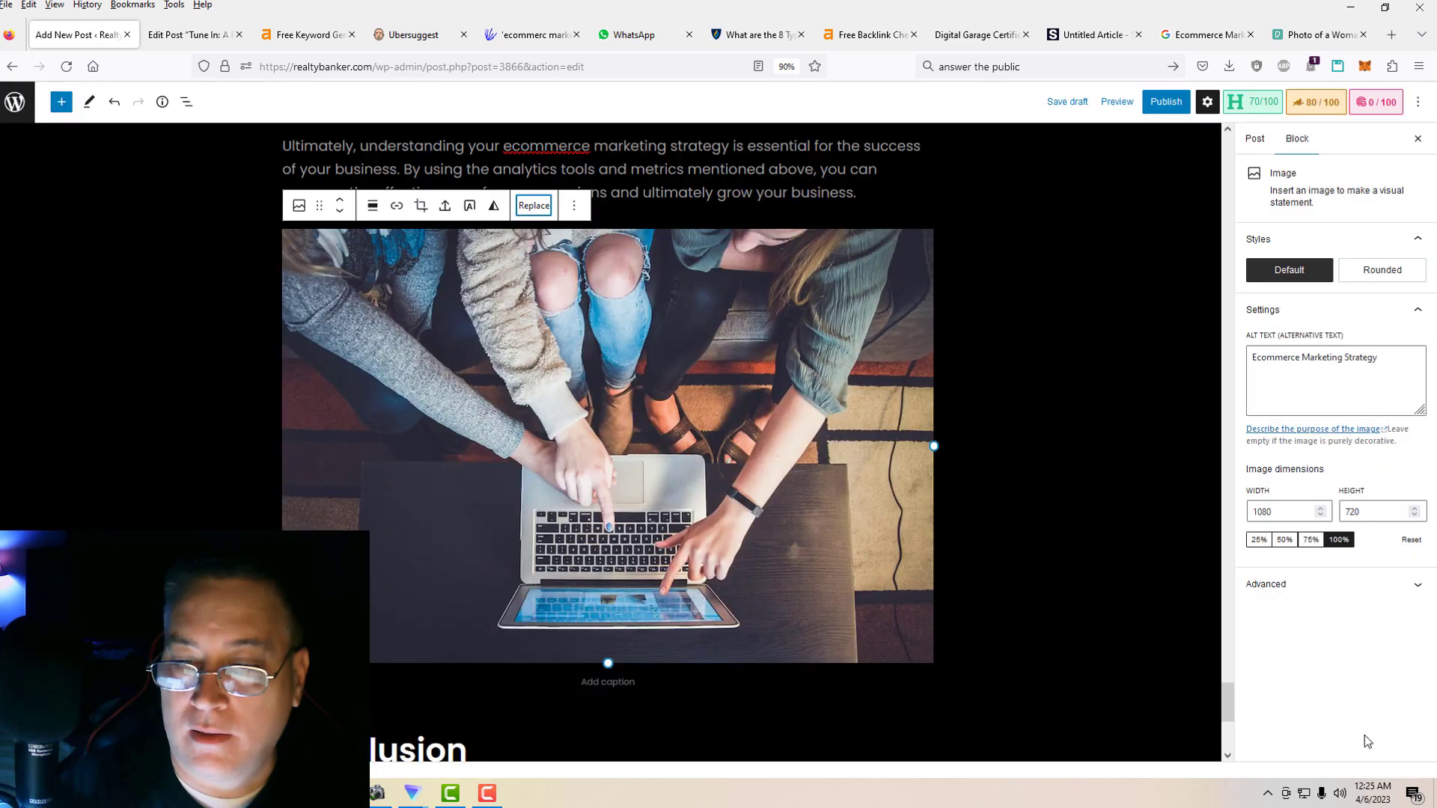
{"action": "left_click_drag", "start_coordinate": [933, 446], "coordinate": [579, 347]}
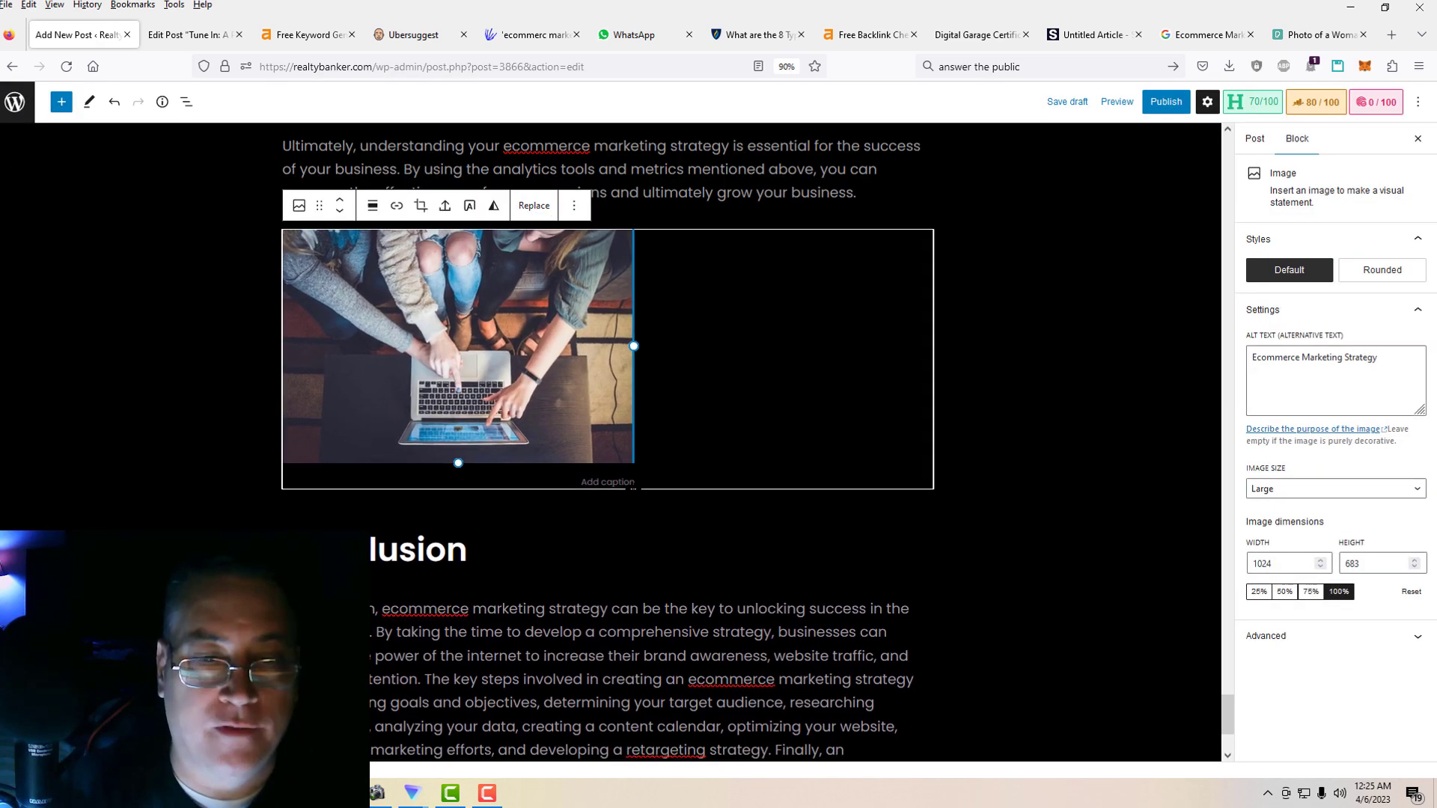
{"action": "left_click", "coordinate": [1020, 468]}
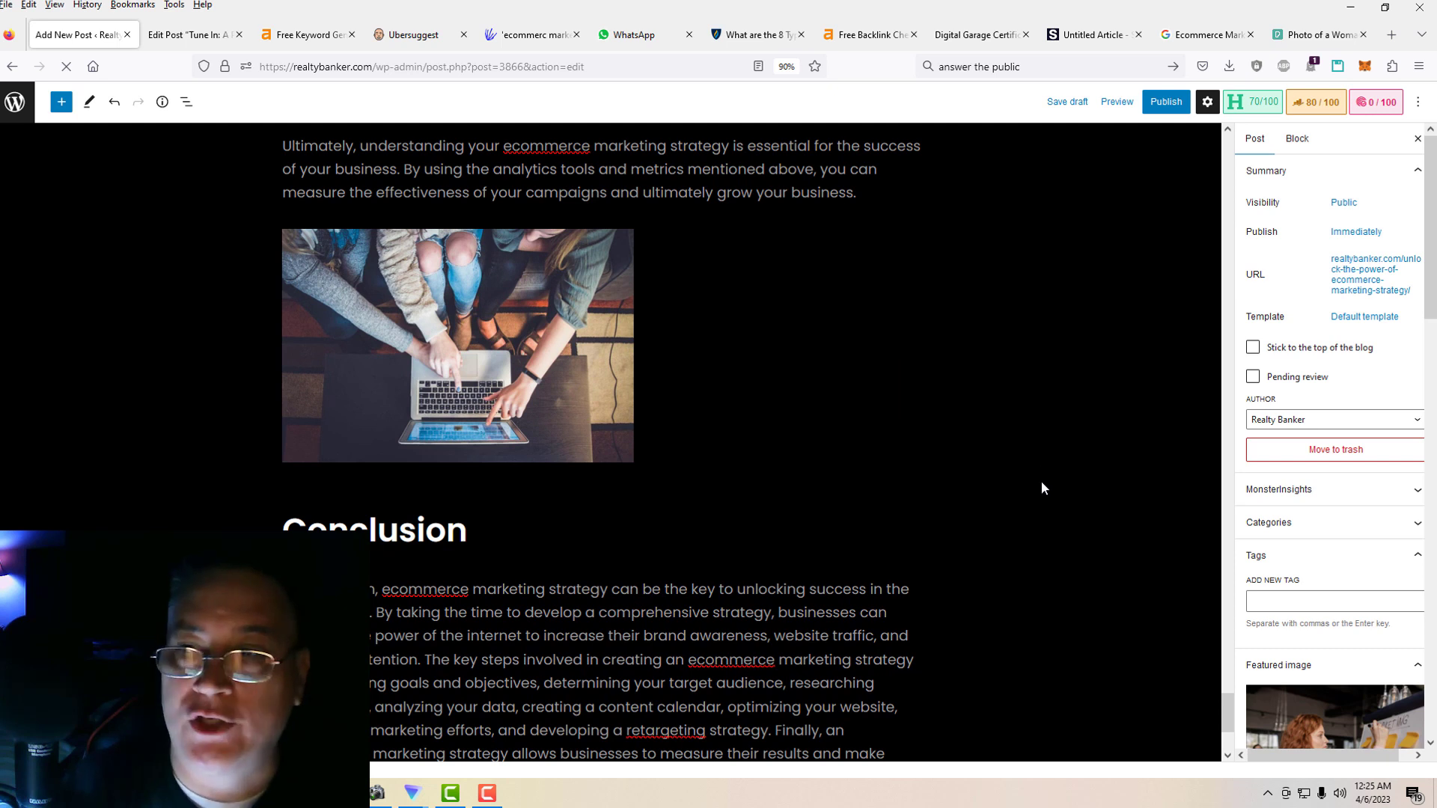
Review the post's Rank Math focus keyword and Basic SEO checks.
{"action": "left_click", "coordinate": [1311, 103]}
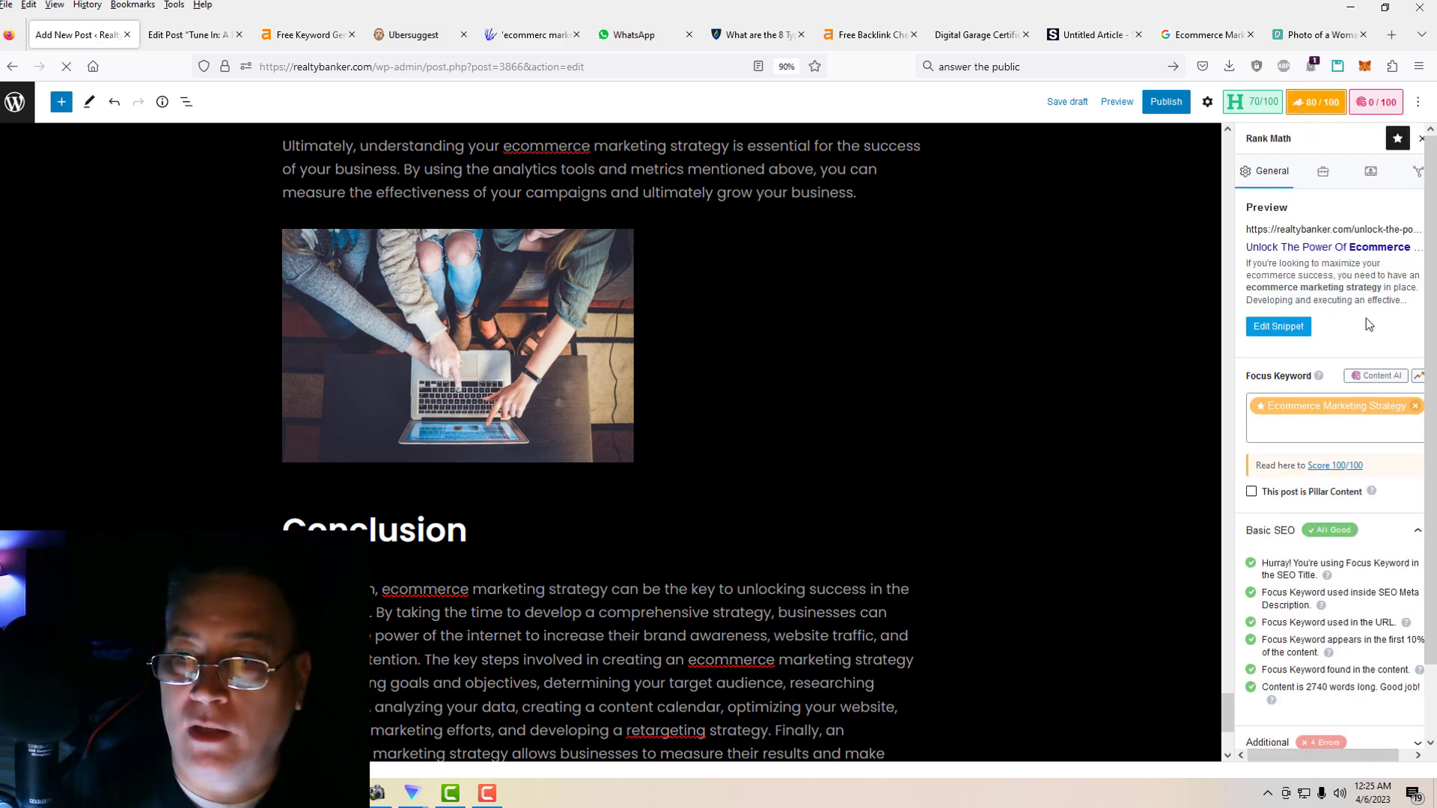
{"action": "scroll", "coordinate": [1366, 317], "scroll_direction": "down", "scroll_amount": 2}
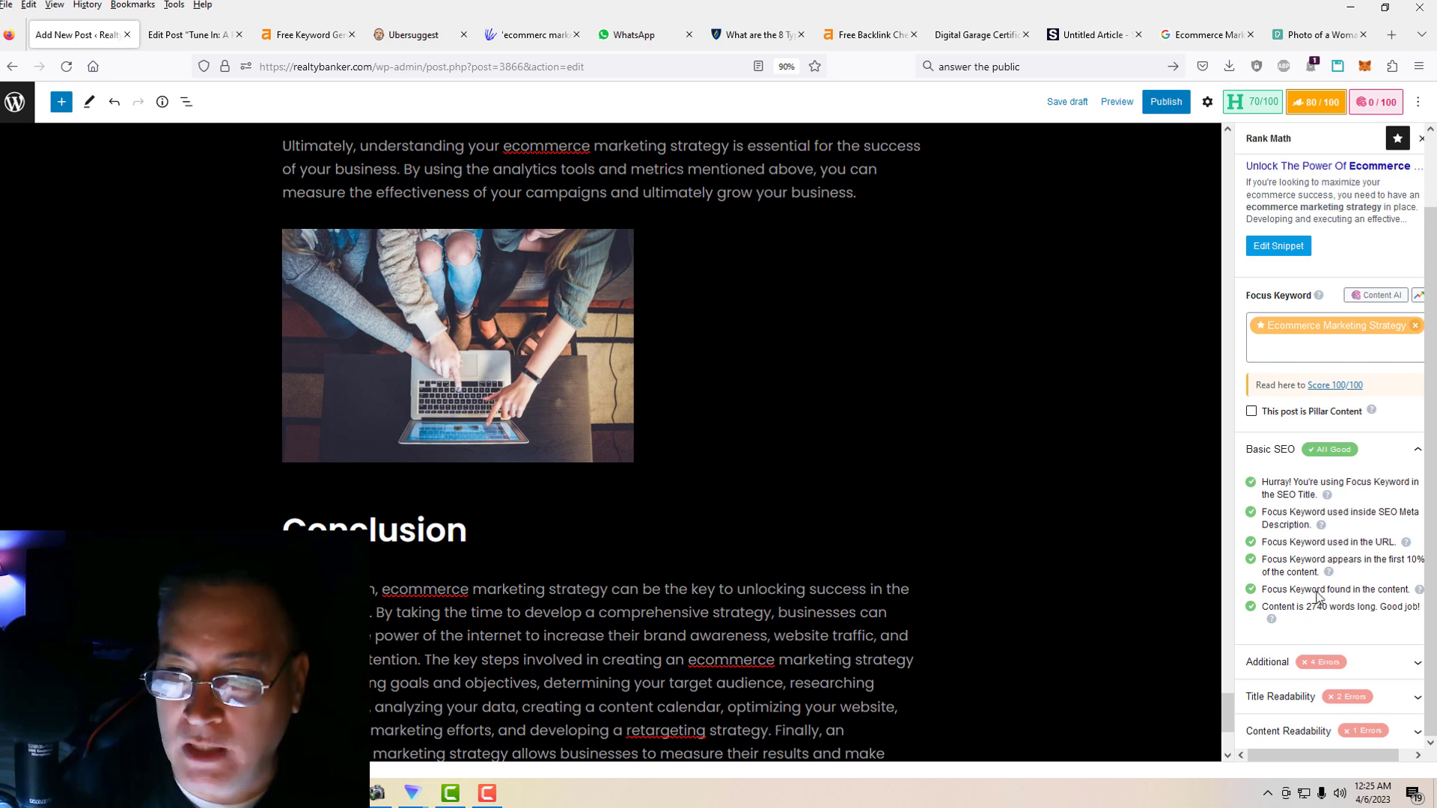
{"action": "scroll", "coordinate": [1318, 583], "scroll_direction": "up", "scroll_amount": 2}
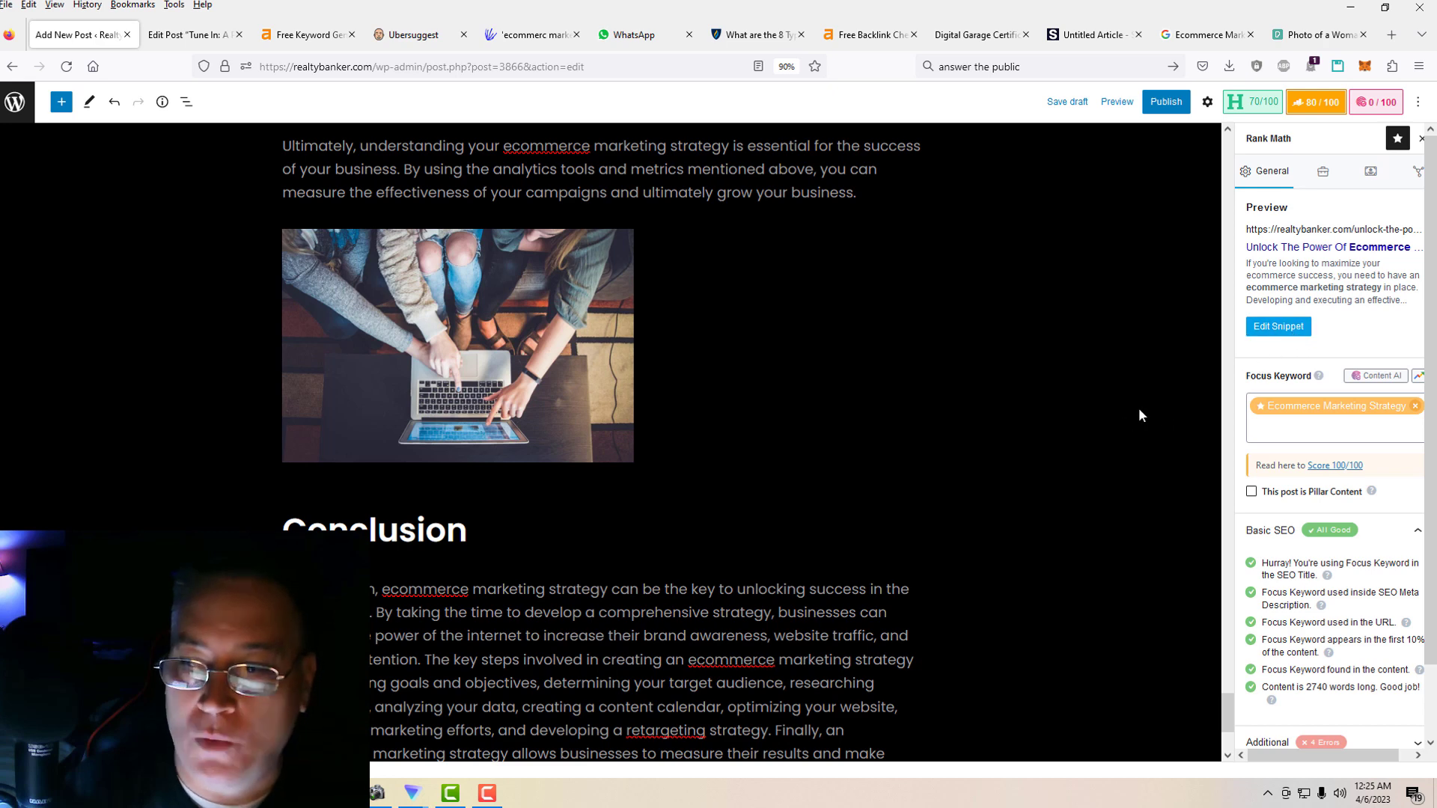
{"action": "scroll", "coordinate": [1138, 407], "scroll_direction": "up", "scroll_amount": 7}
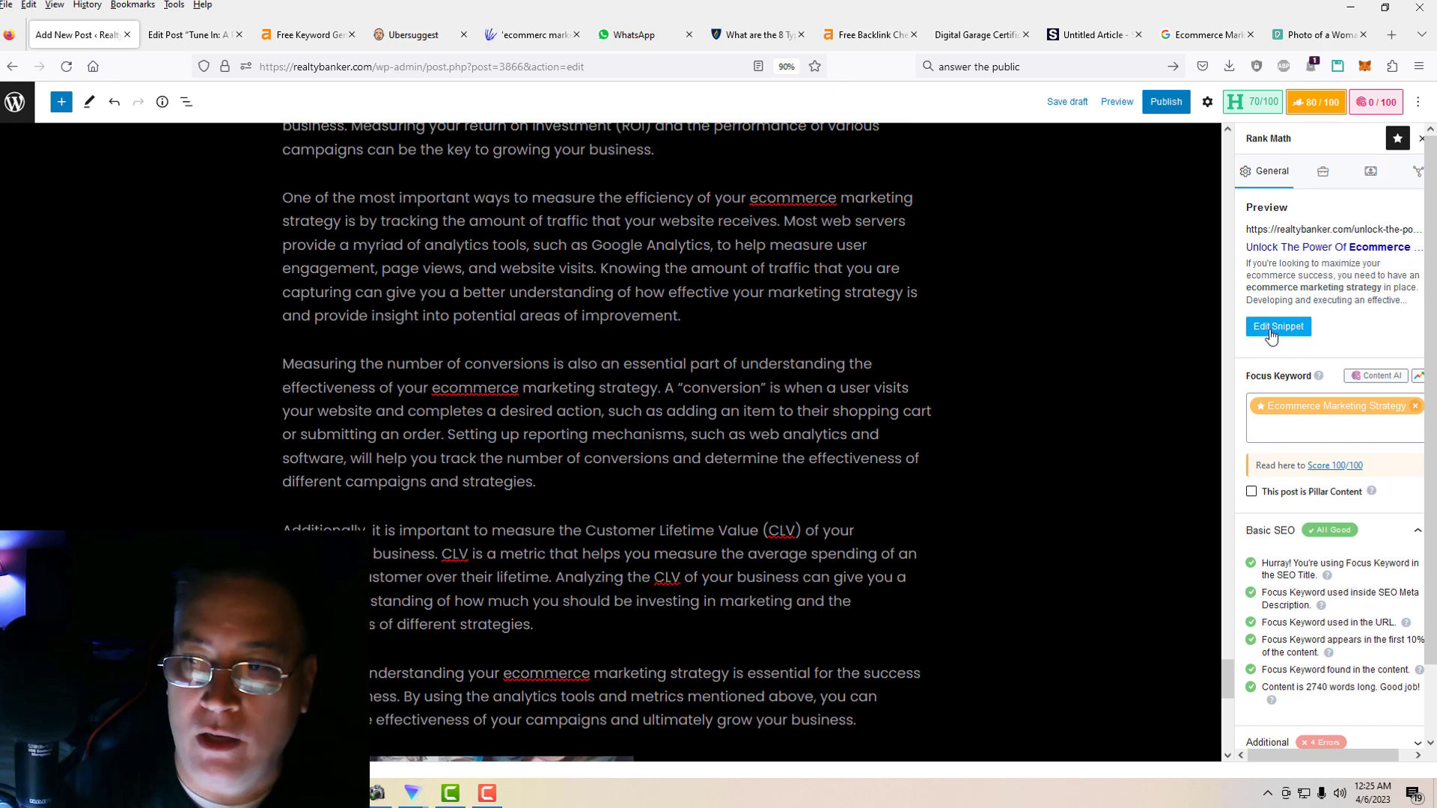
Inspect the title, permalink and description fields in Rank Math's snippet editor, leaving them as they are.
{"action": "left_click", "coordinate": [1271, 333]}
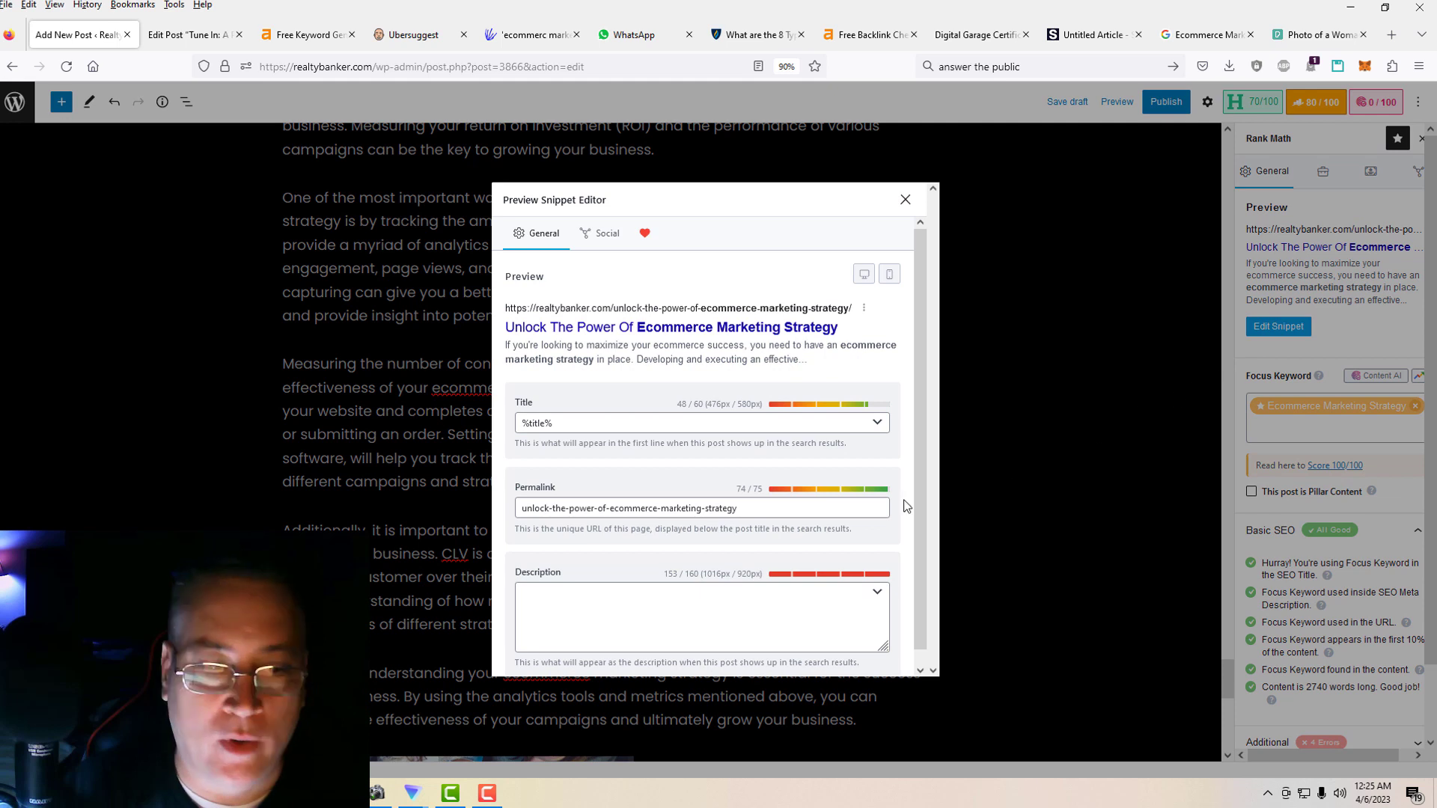
{"action": "left_click", "coordinate": [630, 508]}
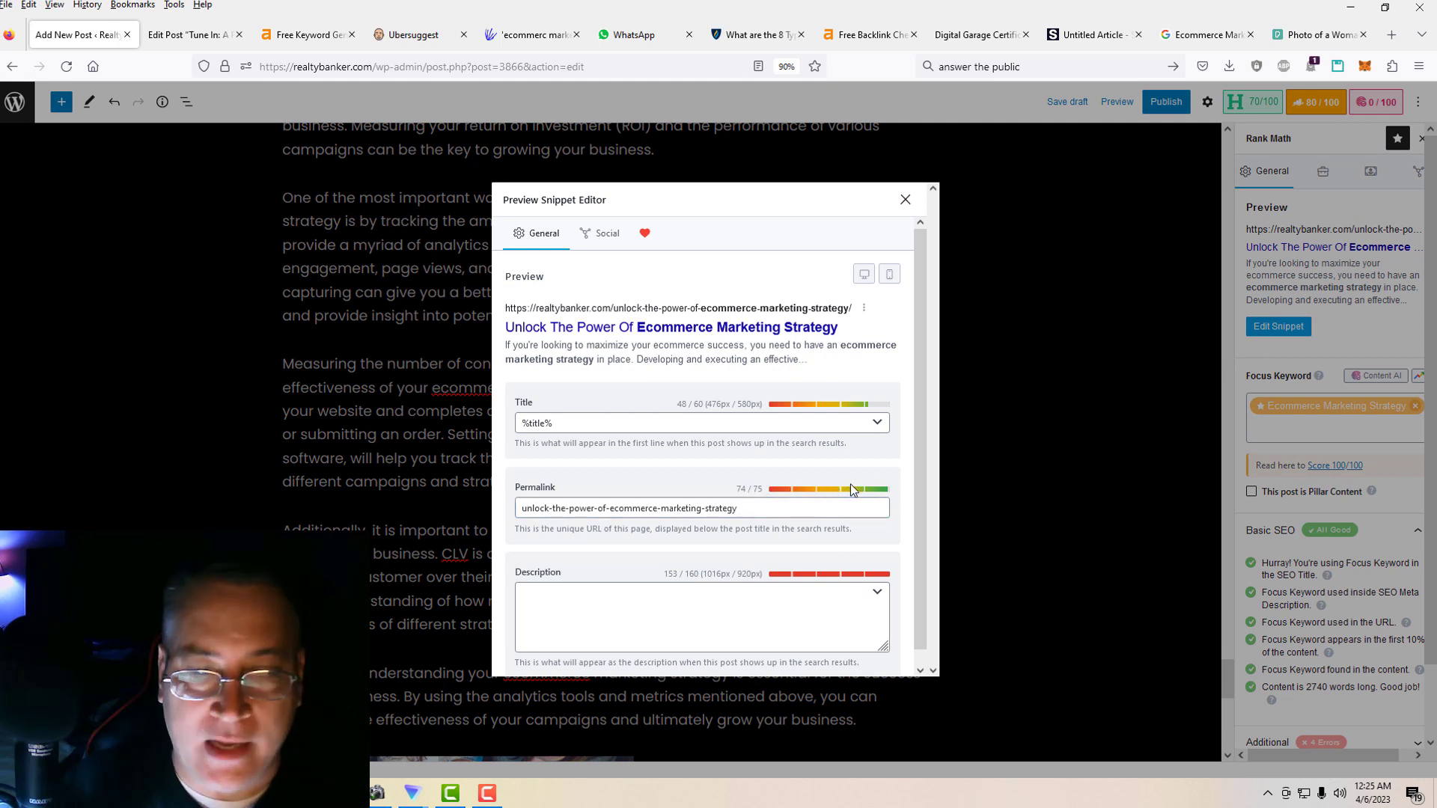
{"action": "left_click", "coordinate": [788, 509]}
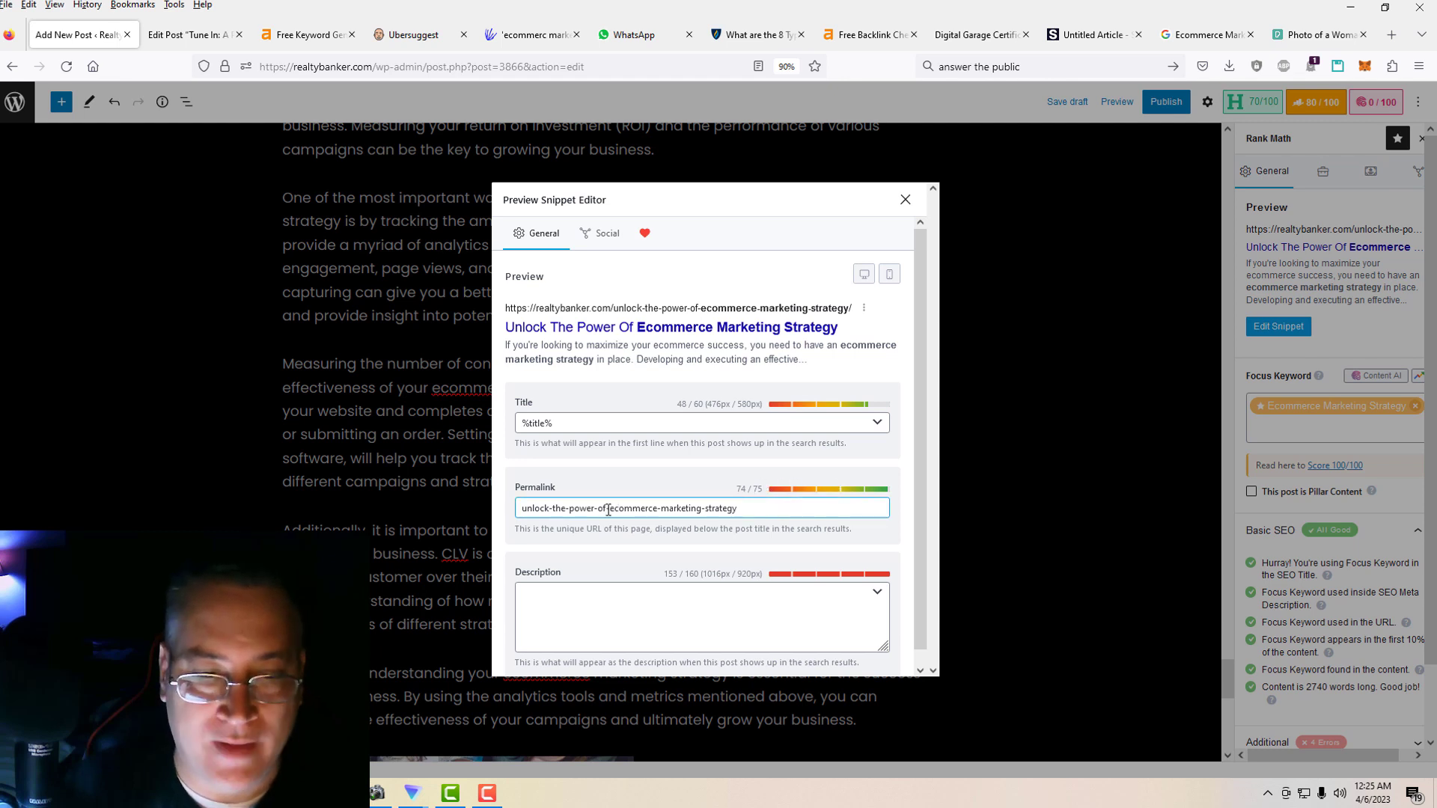
{"action": "left_click_drag", "start_coordinate": [609, 509], "coordinate": [521, 509]}
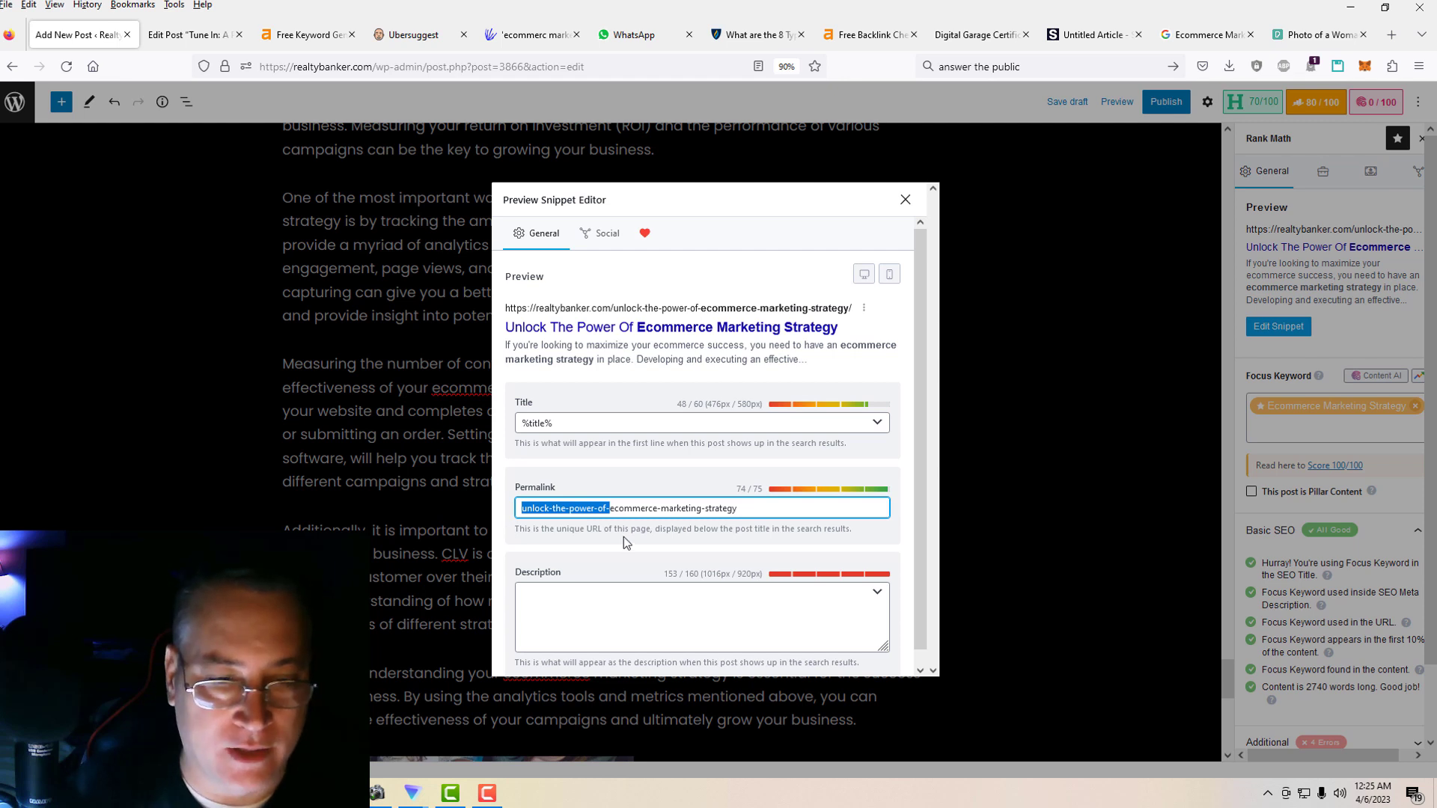
{"action": "left_click", "coordinate": [764, 512]}
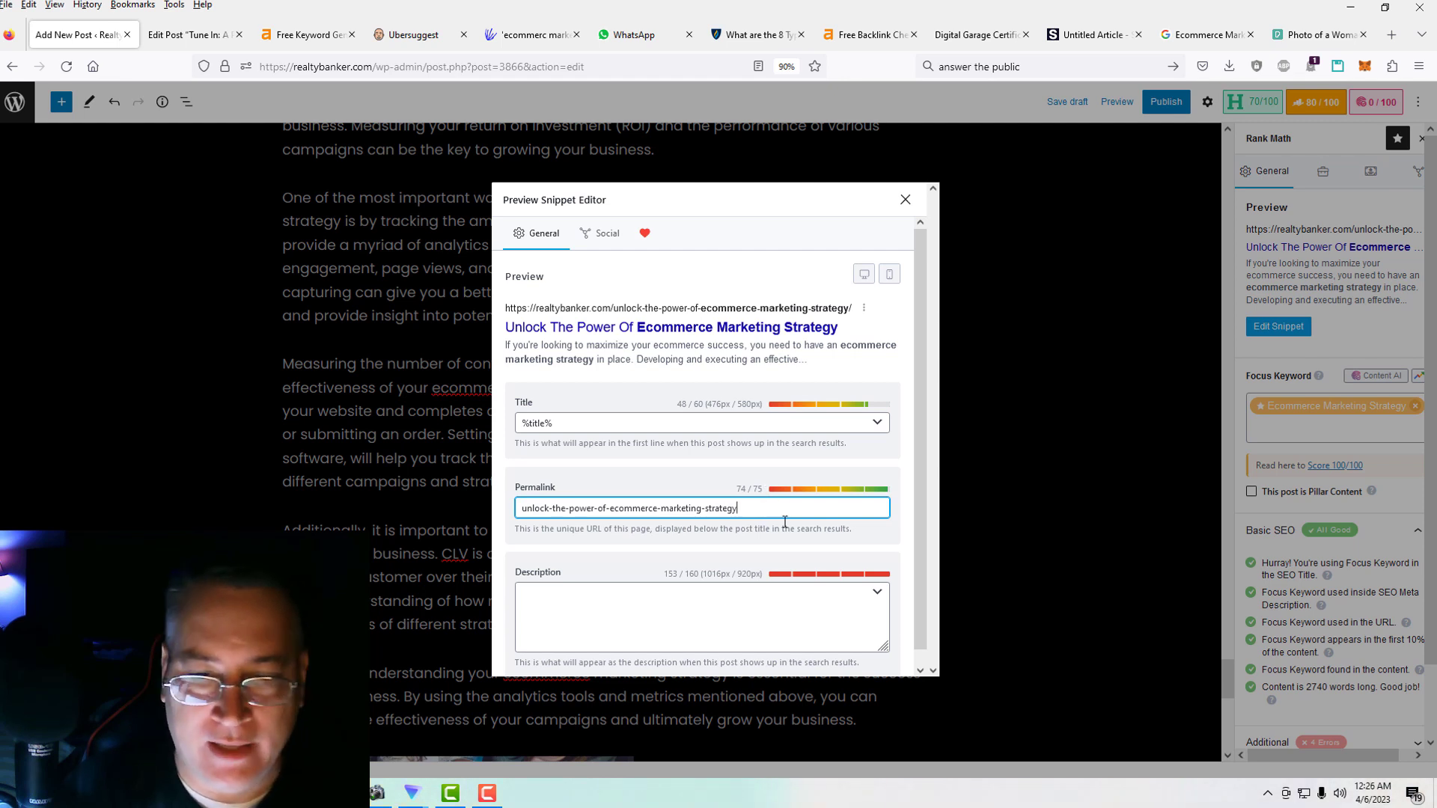
{"action": "left_click", "coordinate": [742, 608]}
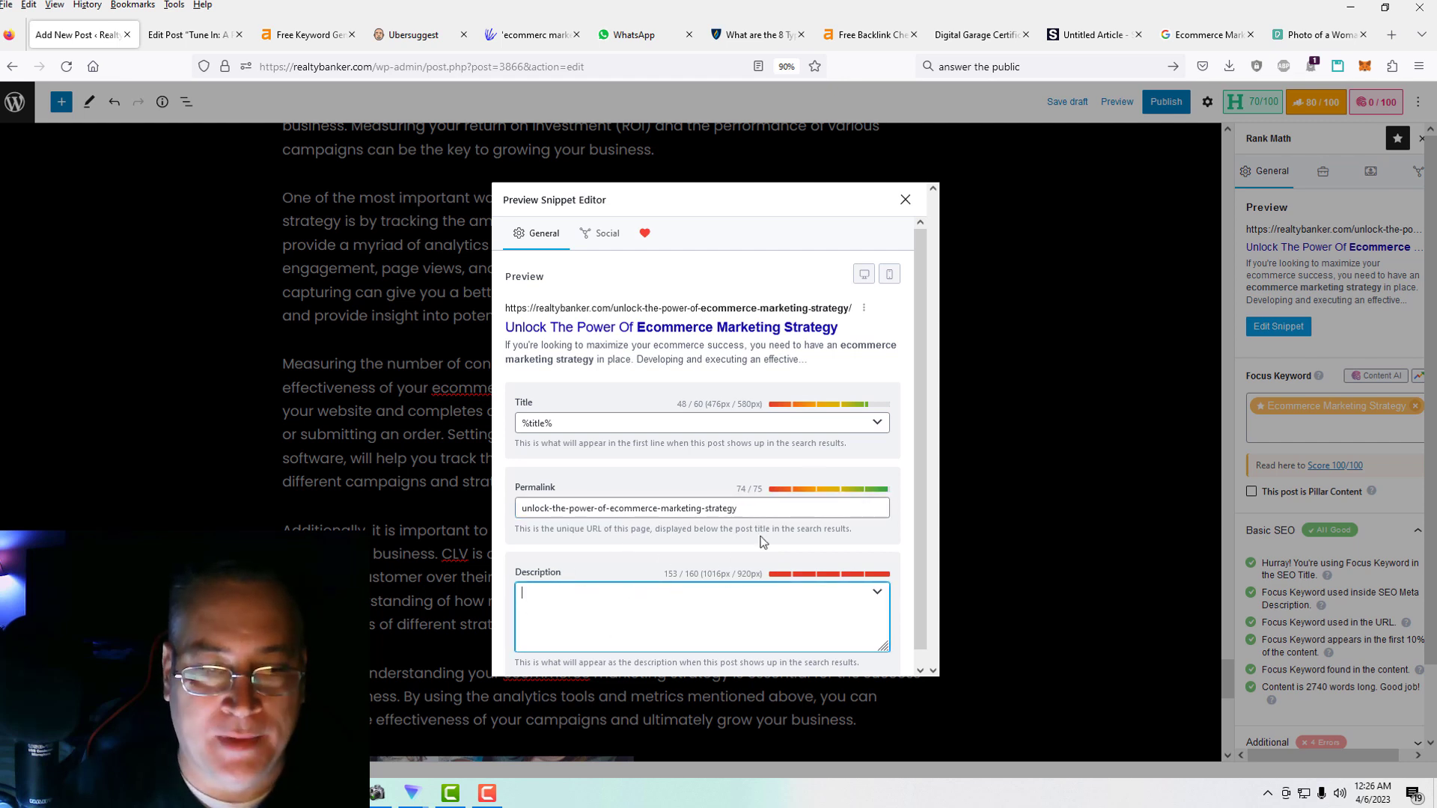
{"action": "left_click", "coordinate": [906, 202]}
Set the snippet description to the Introduction sentence "In this article, we'll discuss what an ecommerce marketing strategy is and how you can develop one that fits your business.".
{"action": "scroll", "coordinate": [606, 441], "scroll_direction": "up", "scroll_amount": 15}
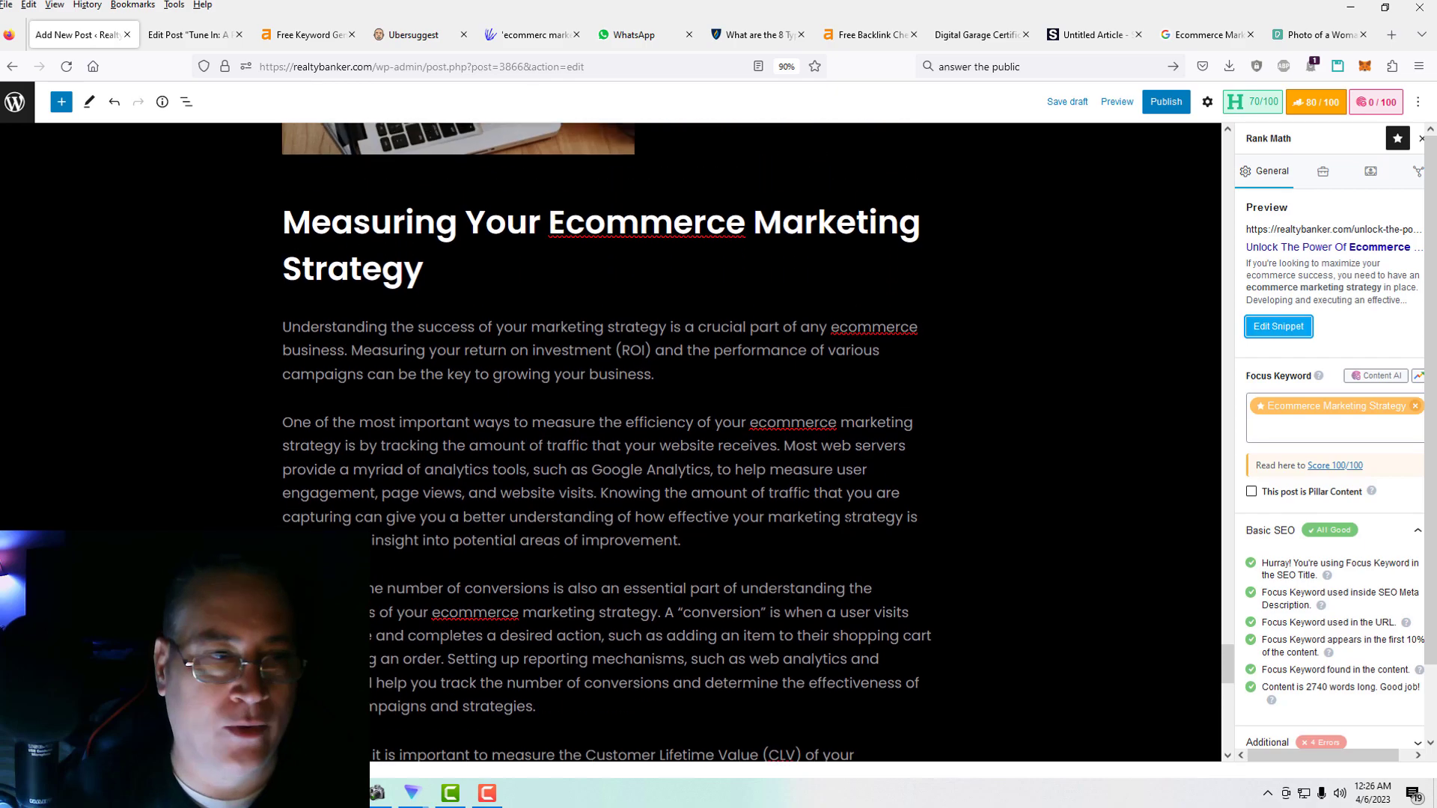
{"action": "left_click_drag", "start_coordinate": [1229, 595], "coordinate": [1228, 153]}
{"action": "scroll", "coordinate": [932, 463], "scroll_direction": "down", "scroll_amount": 3}
{"action": "scroll", "coordinate": [930, 489], "scroll_direction": "down", "scroll_amount": 2}
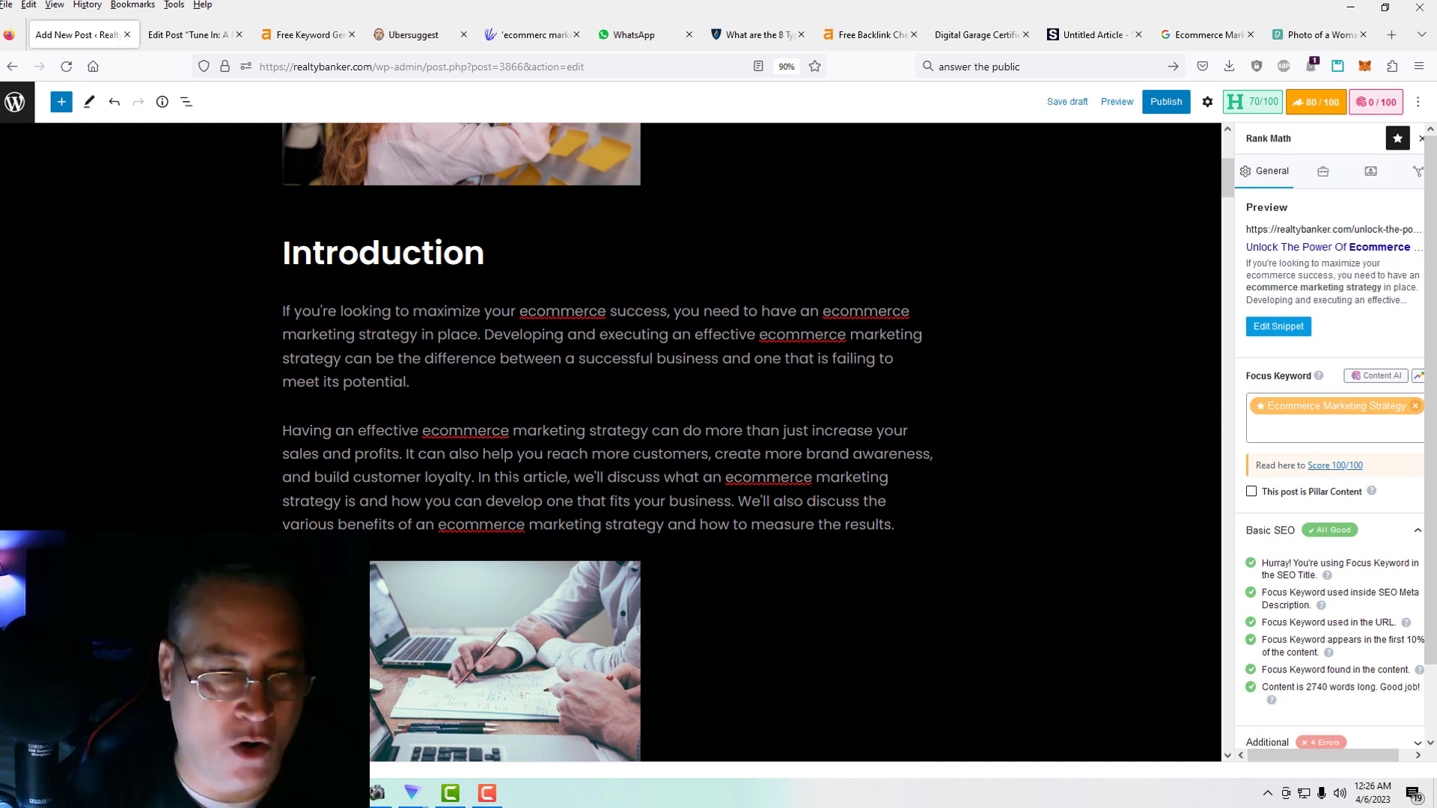
{"action": "left_click_drag", "start_coordinate": [479, 477], "coordinate": [734, 501]}
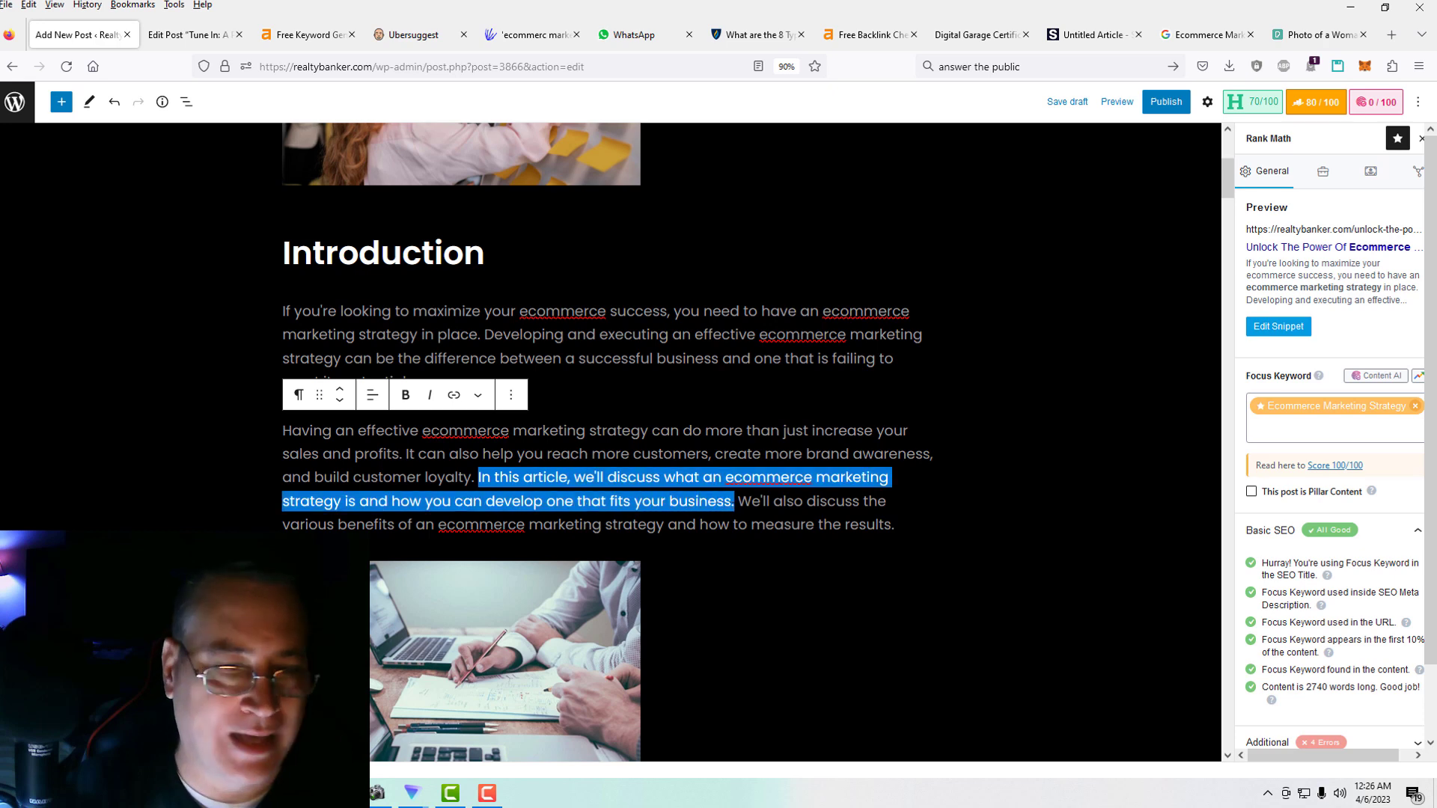
{"action": "right_click", "coordinate": [709, 498]}
{"action": "left_click", "coordinate": [747, 197]}
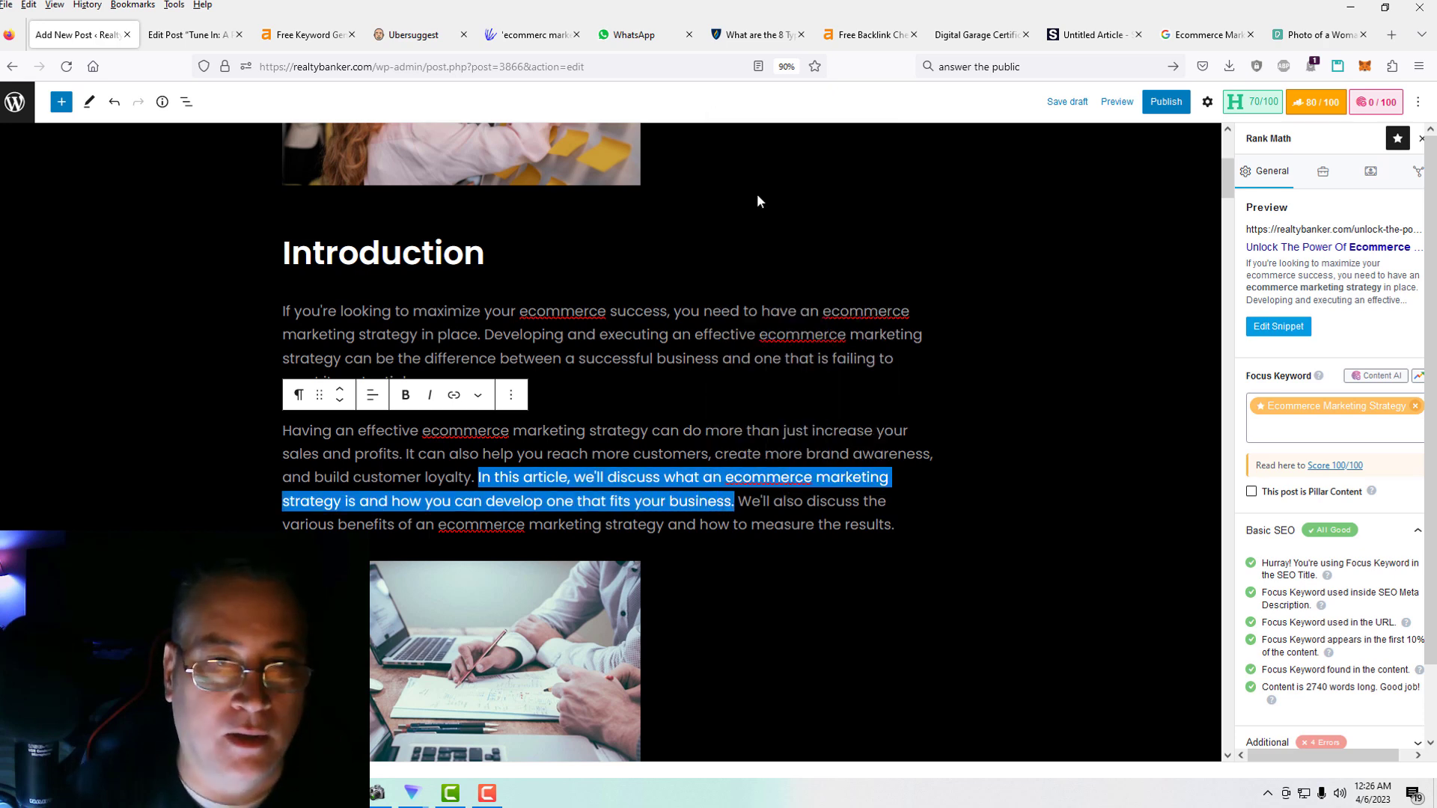
{"action": "left_click", "coordinate": [1263, 329]}
{"action": "left_click", "coordinate": [573, 627]}
{"action": "key", "text": "ctrl+v"}
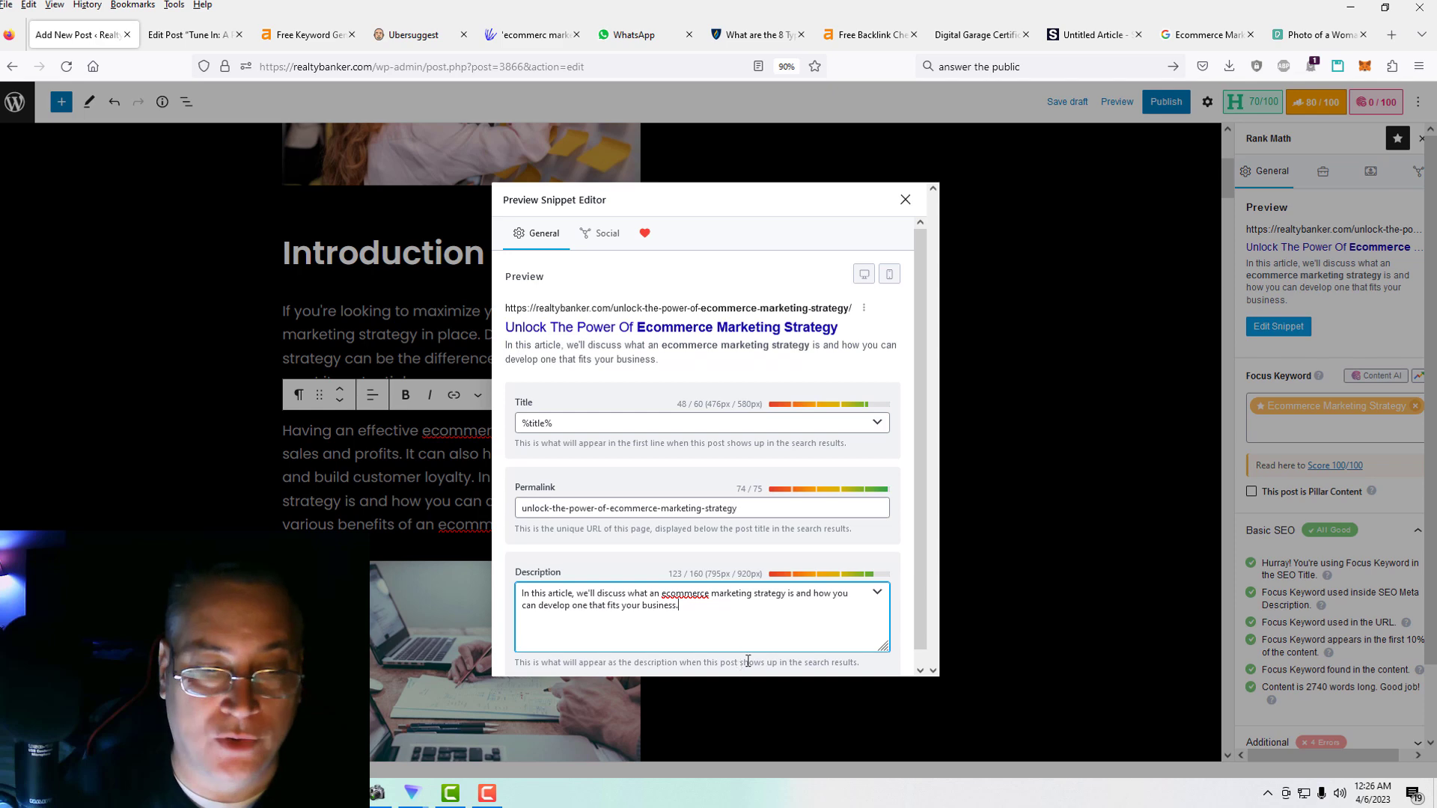
{"action": "left_click", "coordinate": [905, 200]}
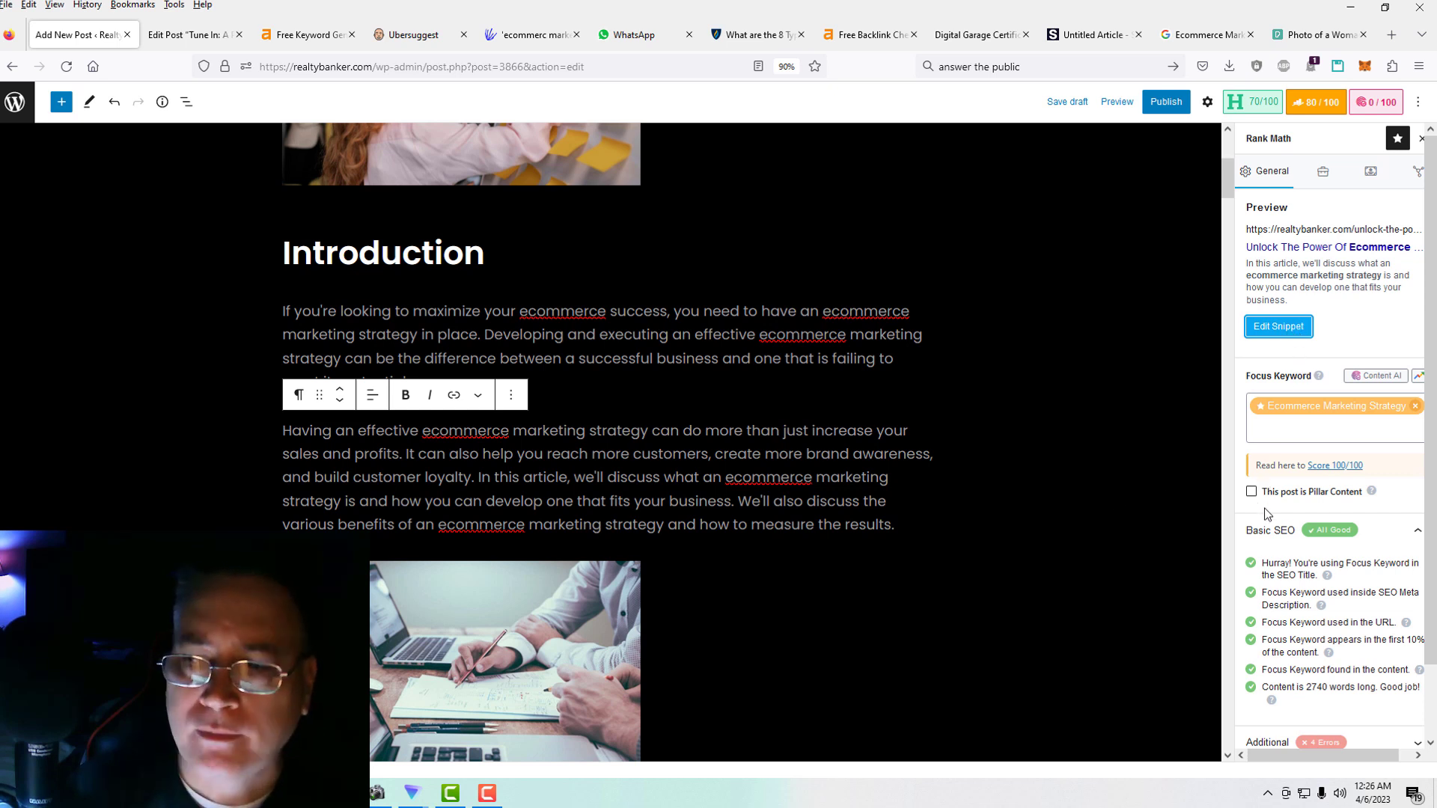
Expand the Additional SEO checks and copy the two closing paragraphs with network and social links from the other post's Conclusion.
{"action": "scroll", "coordinate": [1266, 516], "scroll_direction": "down", "scroll_amount": 2}
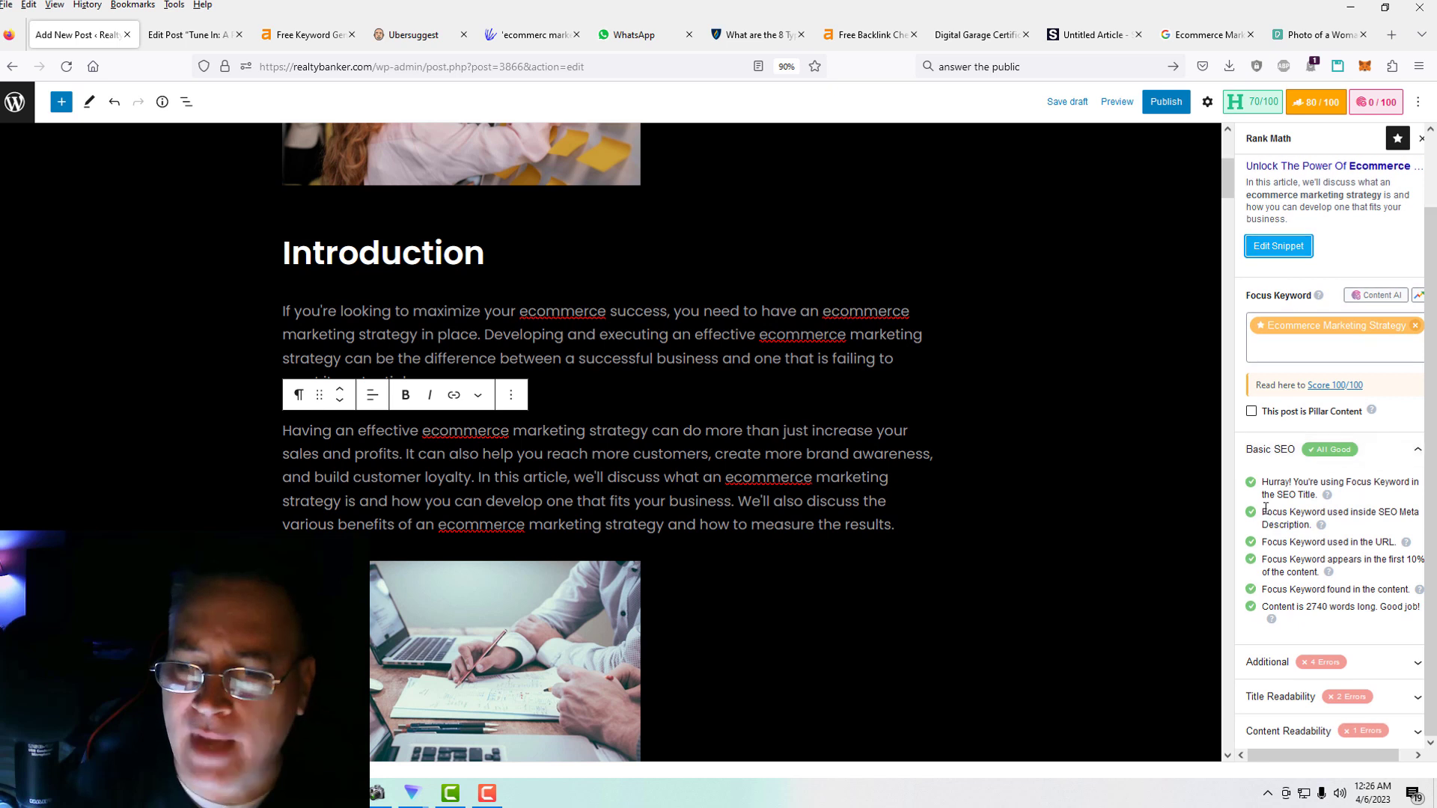
{"action": "left_click", "coordinate": [1407, 666]}
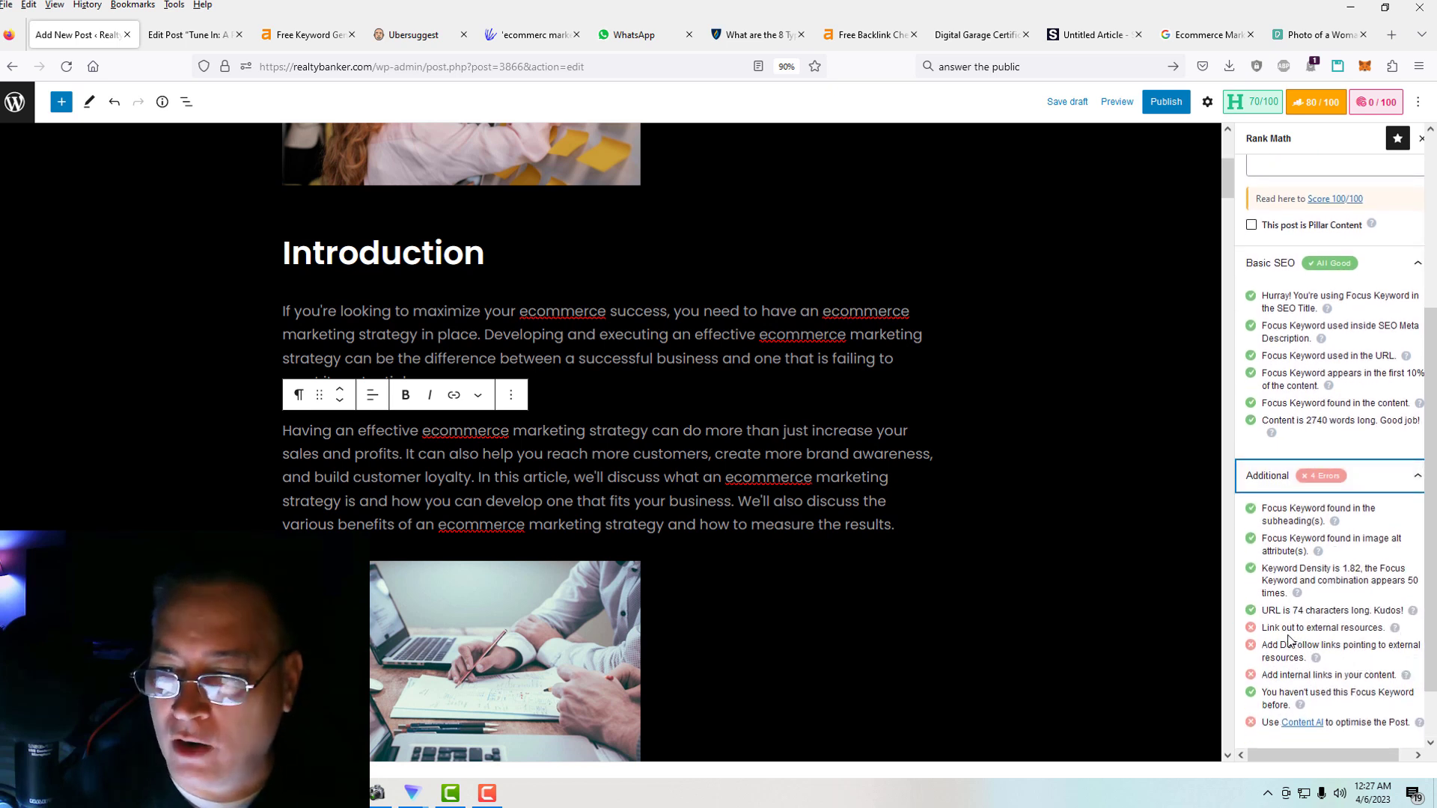
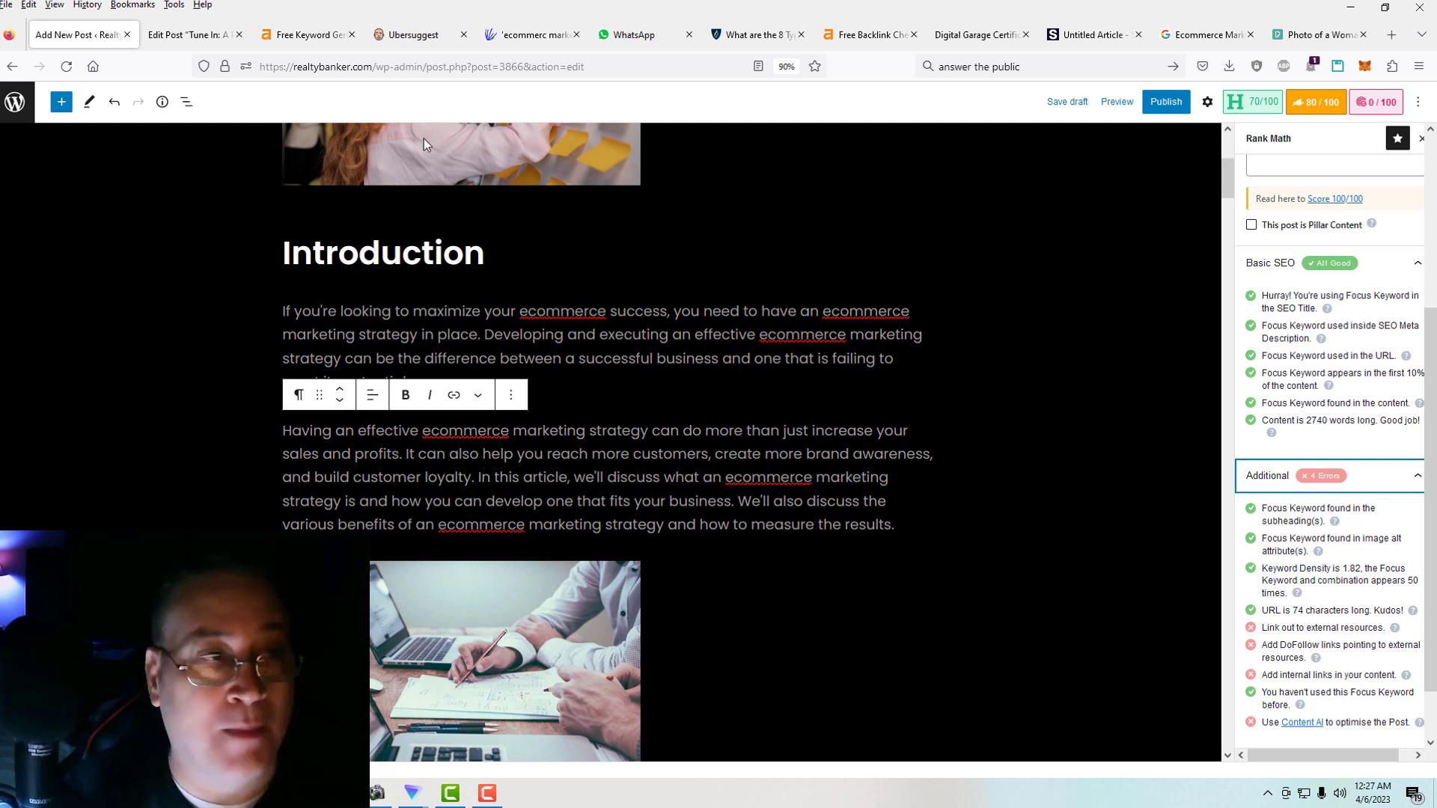
{"action": "left_click", "coordinate": [187, 36]}
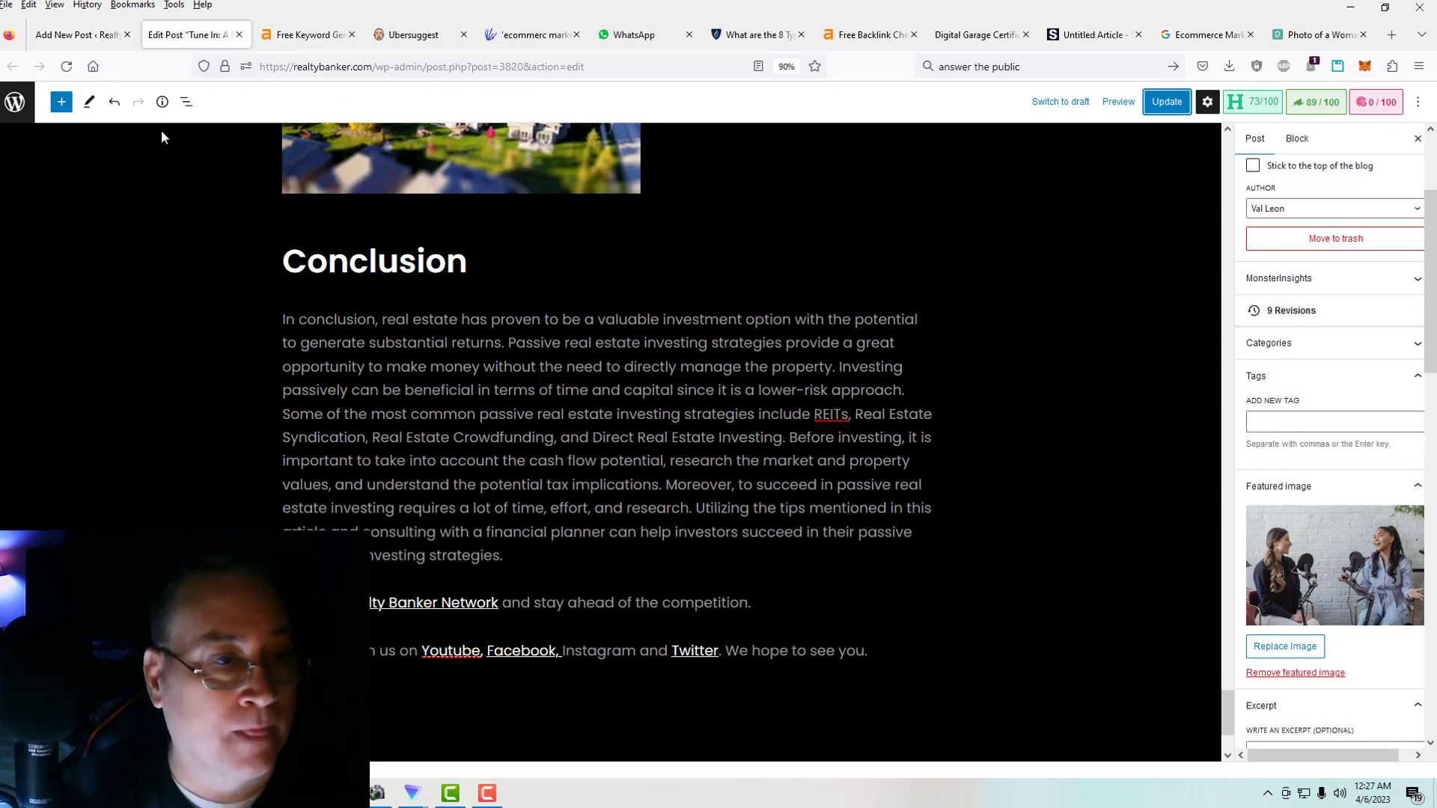
{"action": "scroll", "coordinate": [749, 441], "scroll_direction": "down", "scroll_amount": 3}
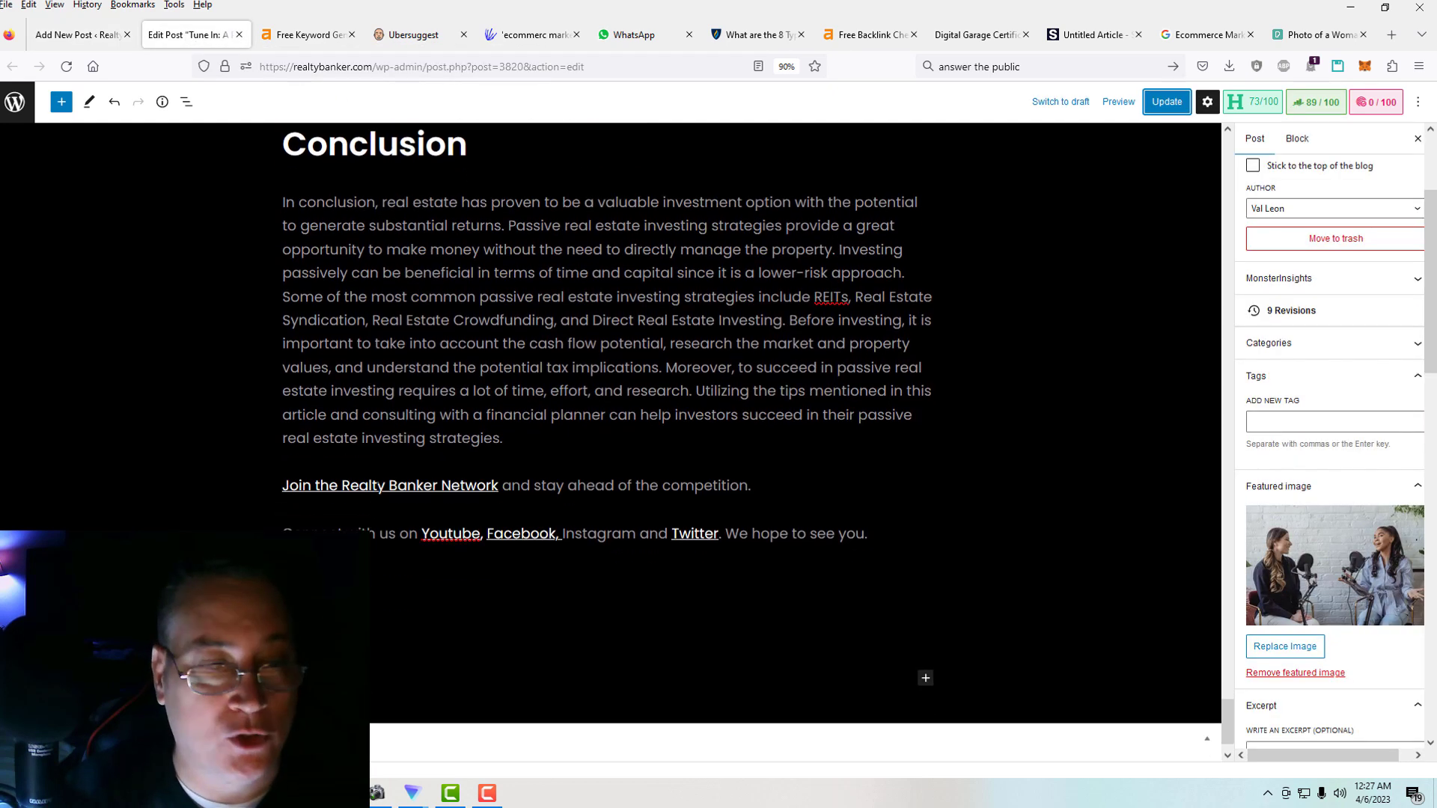
{"action": "key", "text": "shift+End"}
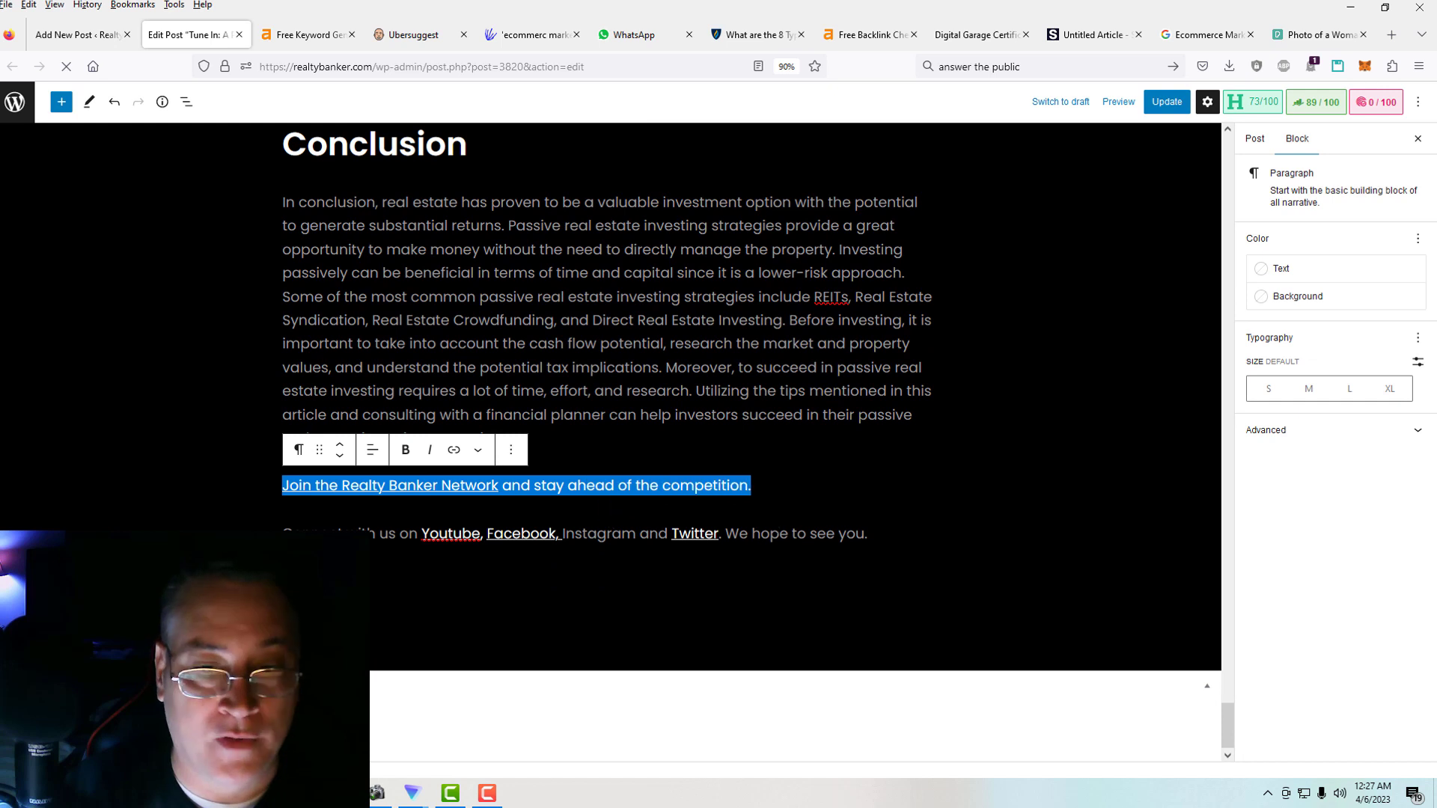
{"action": "left_click", "coordinate": [867, 533]}
{"action": "left_click_drag", "start_coordinate": [868, 533], "coordinate": [282, 485]}
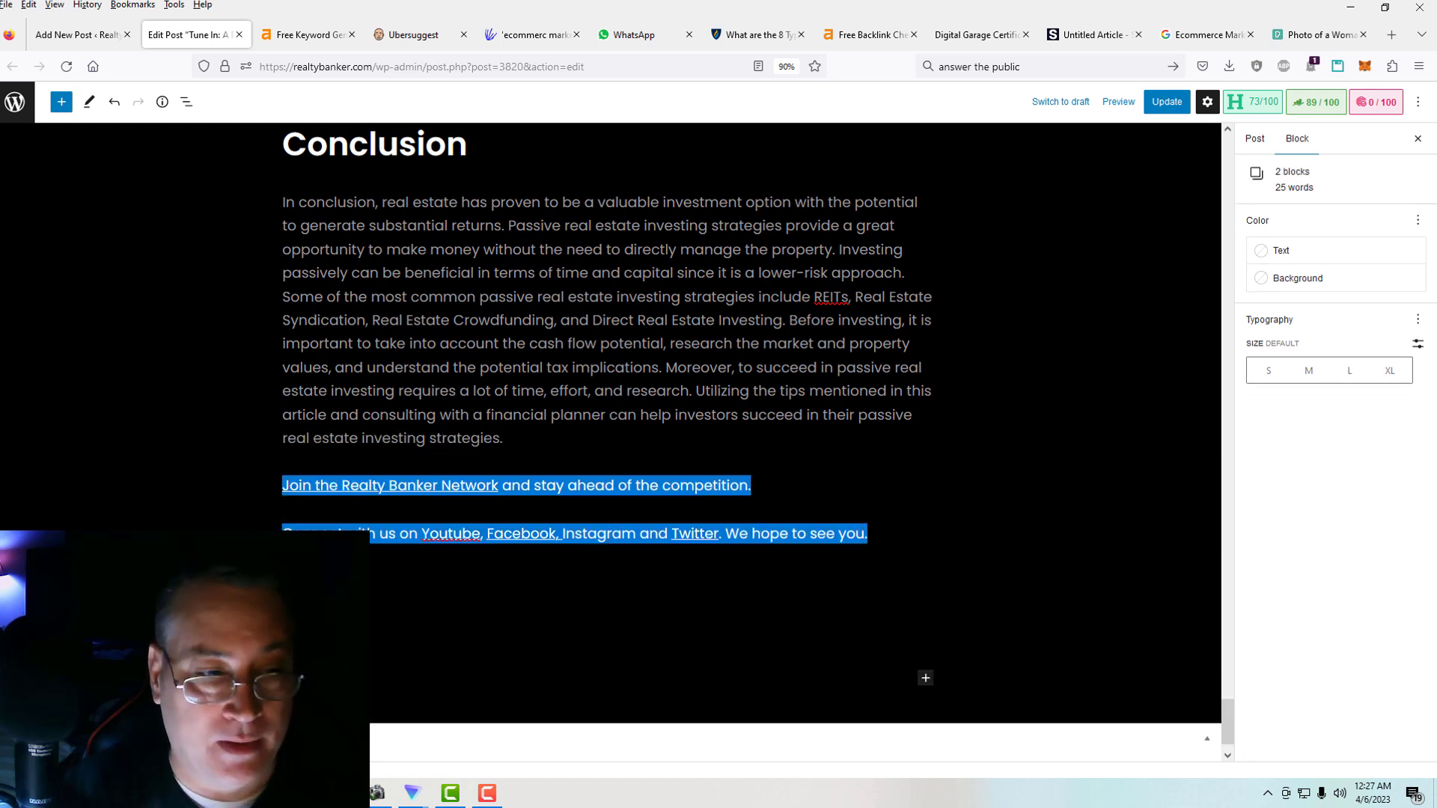
{"action": "right_click", "coordinate": [394, 485]}
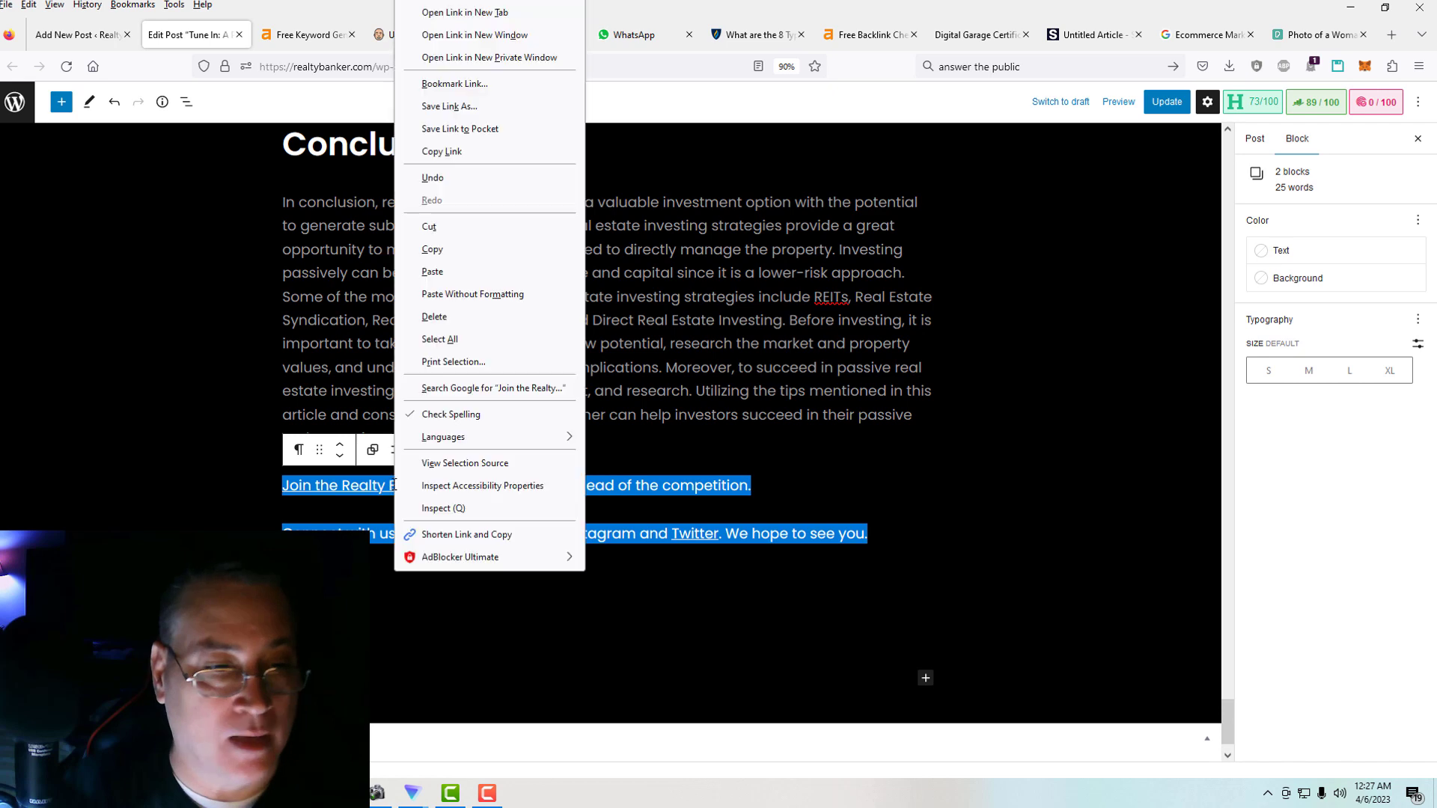
{"action": "left_click", "coordinate": [432, 249]}
Paste the copied "Join the Realty Banker Network" and social links paragraphs below the ecommerce post's Conclusion text.
{"action": "left_click", "coordinate": [75, 35]}
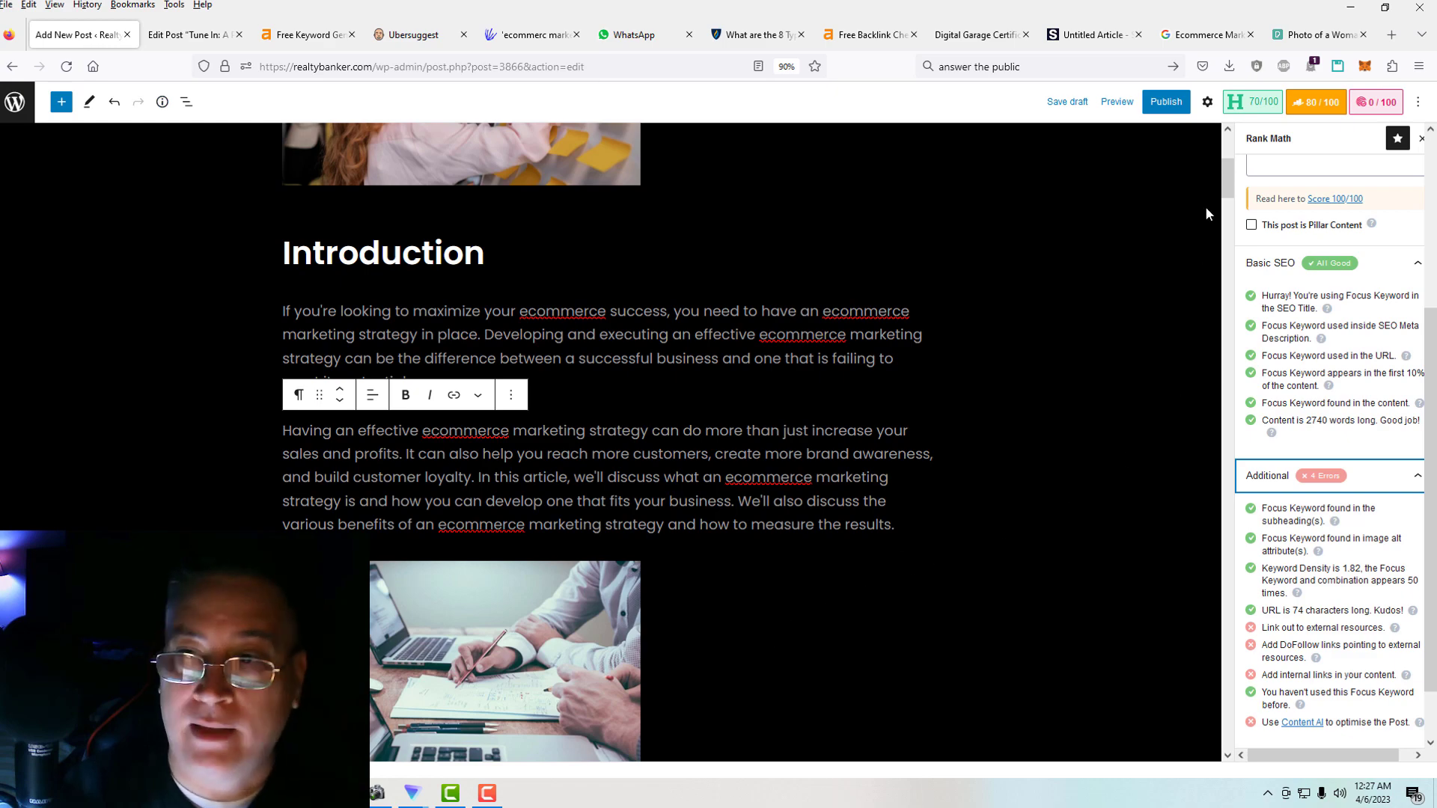
{"action": "left_click_drag", "start_coordinate": [1224, 182], "coordinate": [1228, 730]}
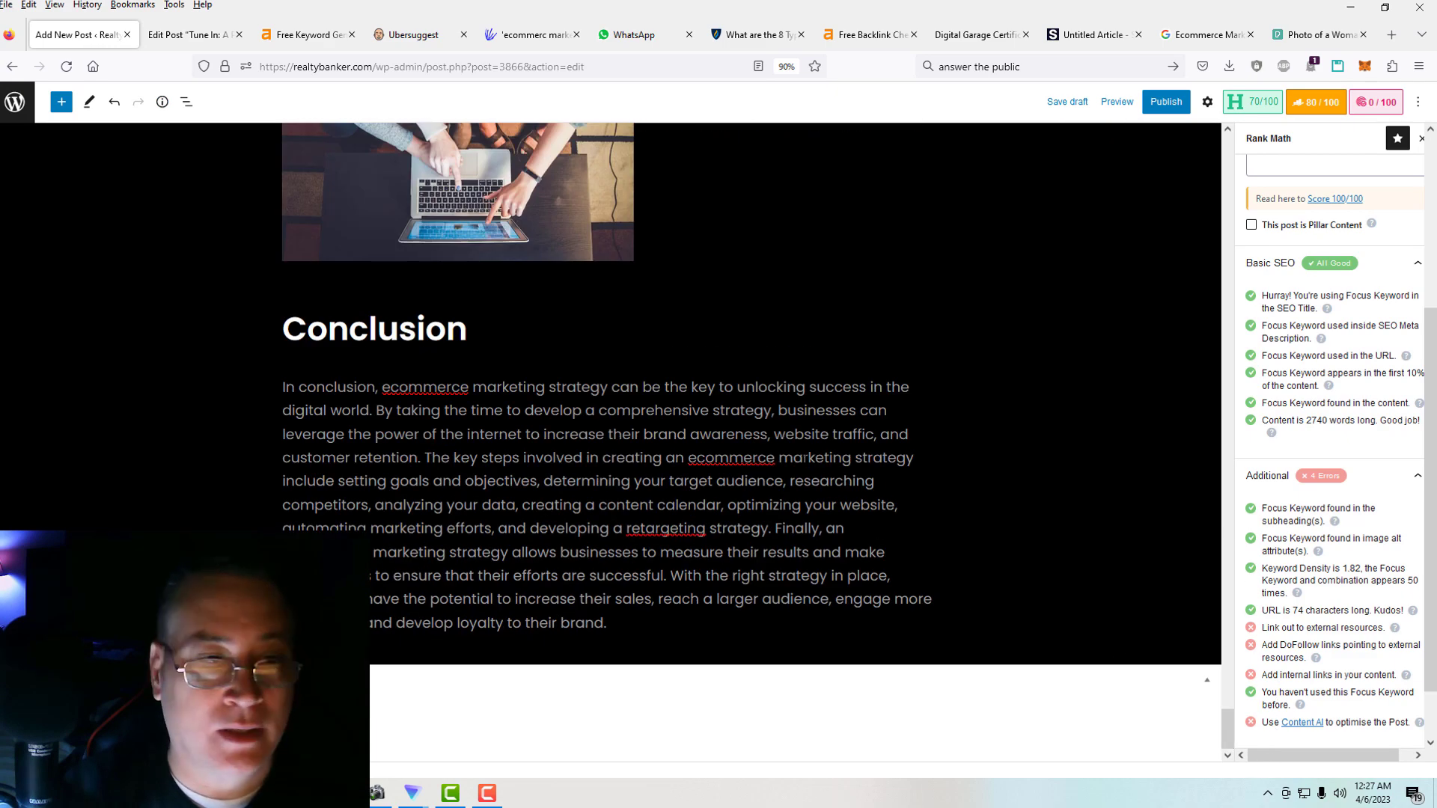
{"action": "left_click", "coordinate": [607, 622]}
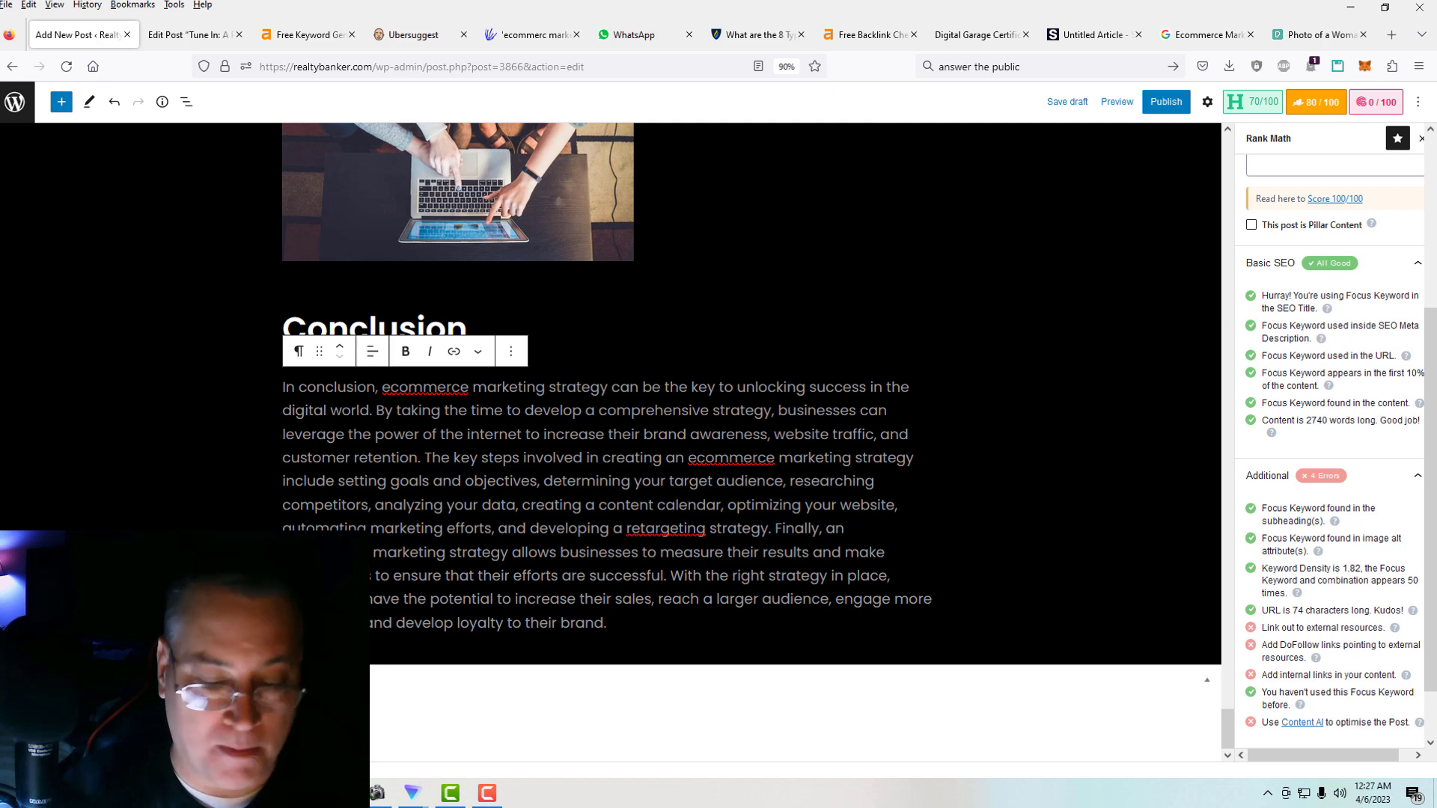
{"action": "scroll", "coordinate": [606, 374], "scroll_direction": "down", "scroll_amount": 3}
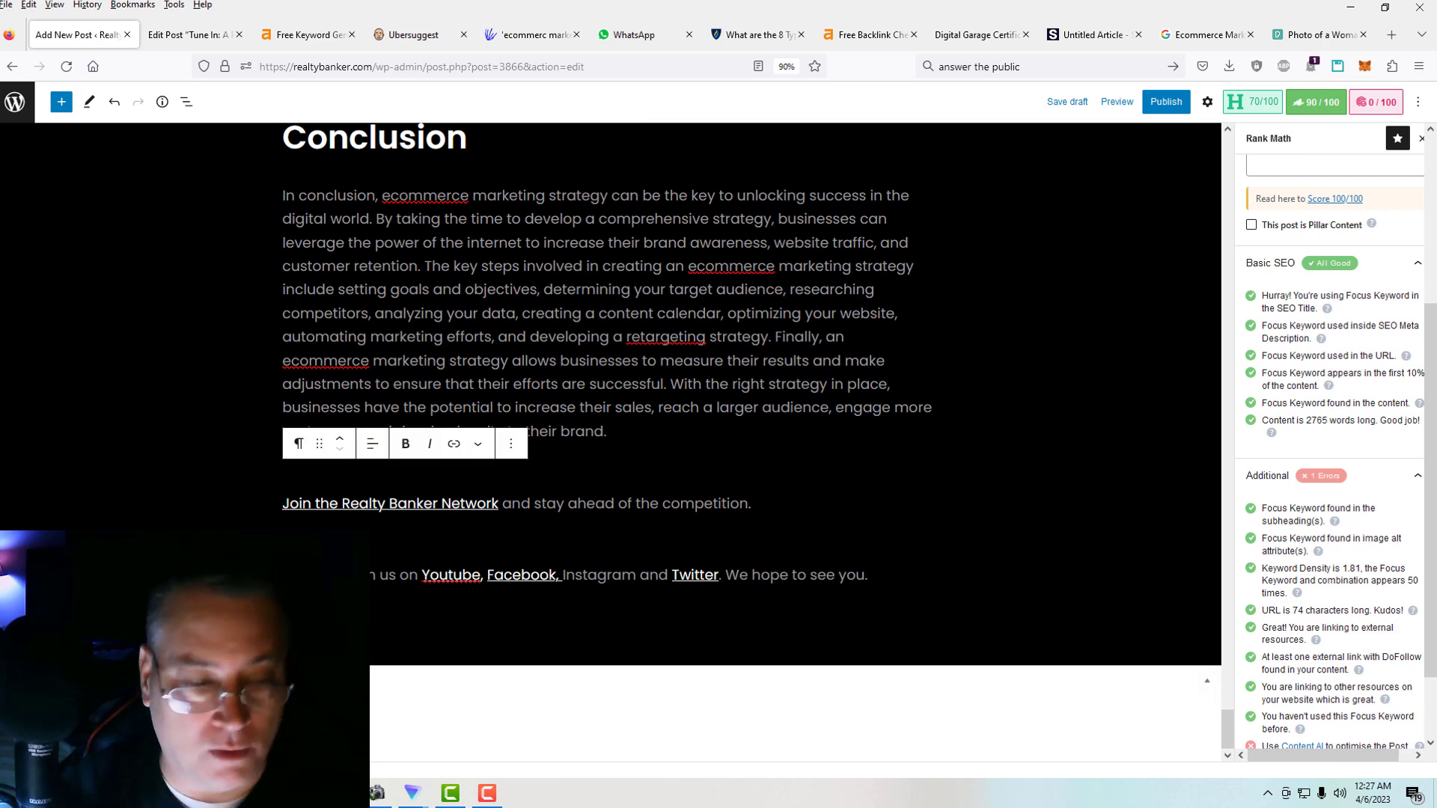
{"action": "scroll", "coordinate": [606, 374], "scroll_direction": "up", "scroll_amount": 1}
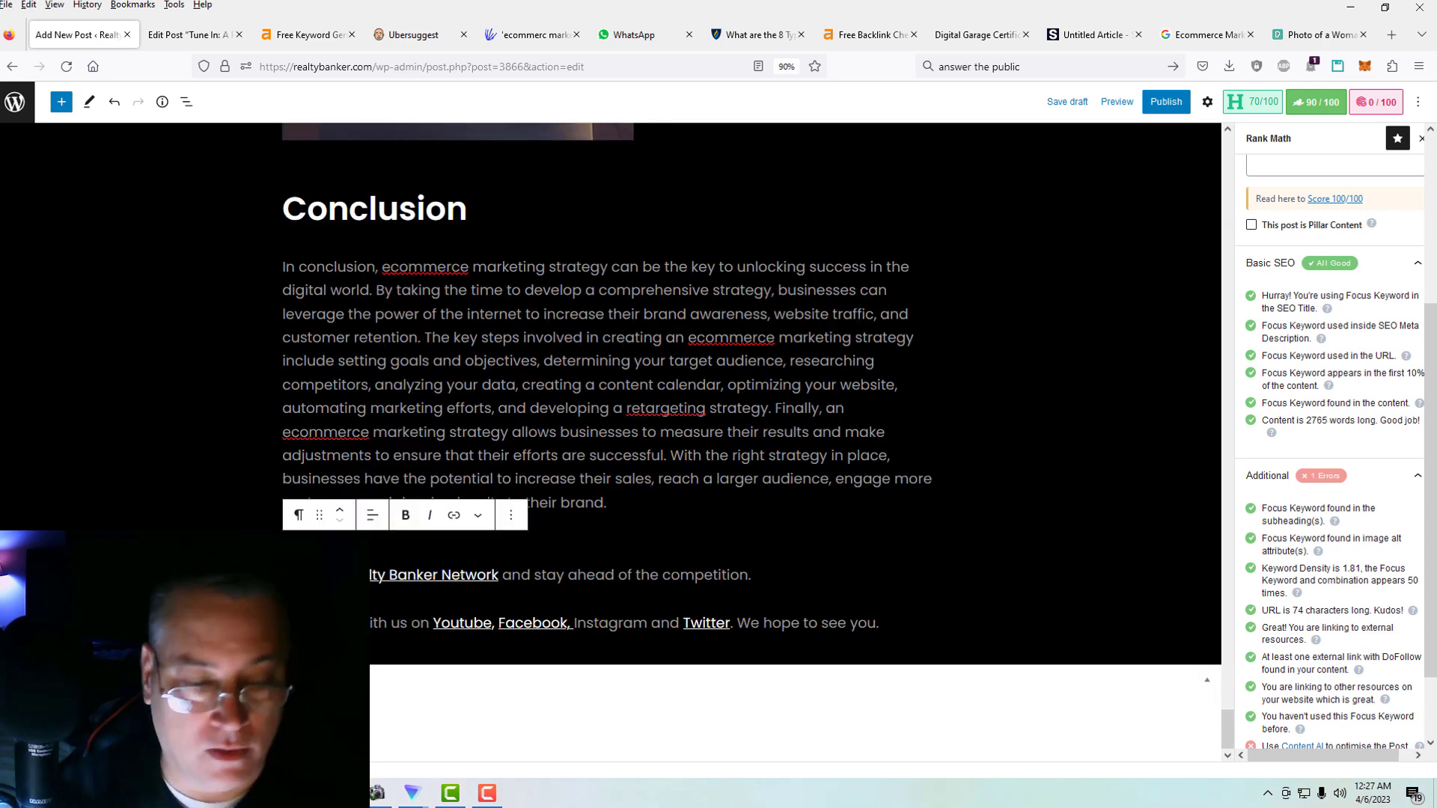
{"action": "scroll", "coordinate": [757, 418], "scroll_direction": "up", "scroll_amount": 1}
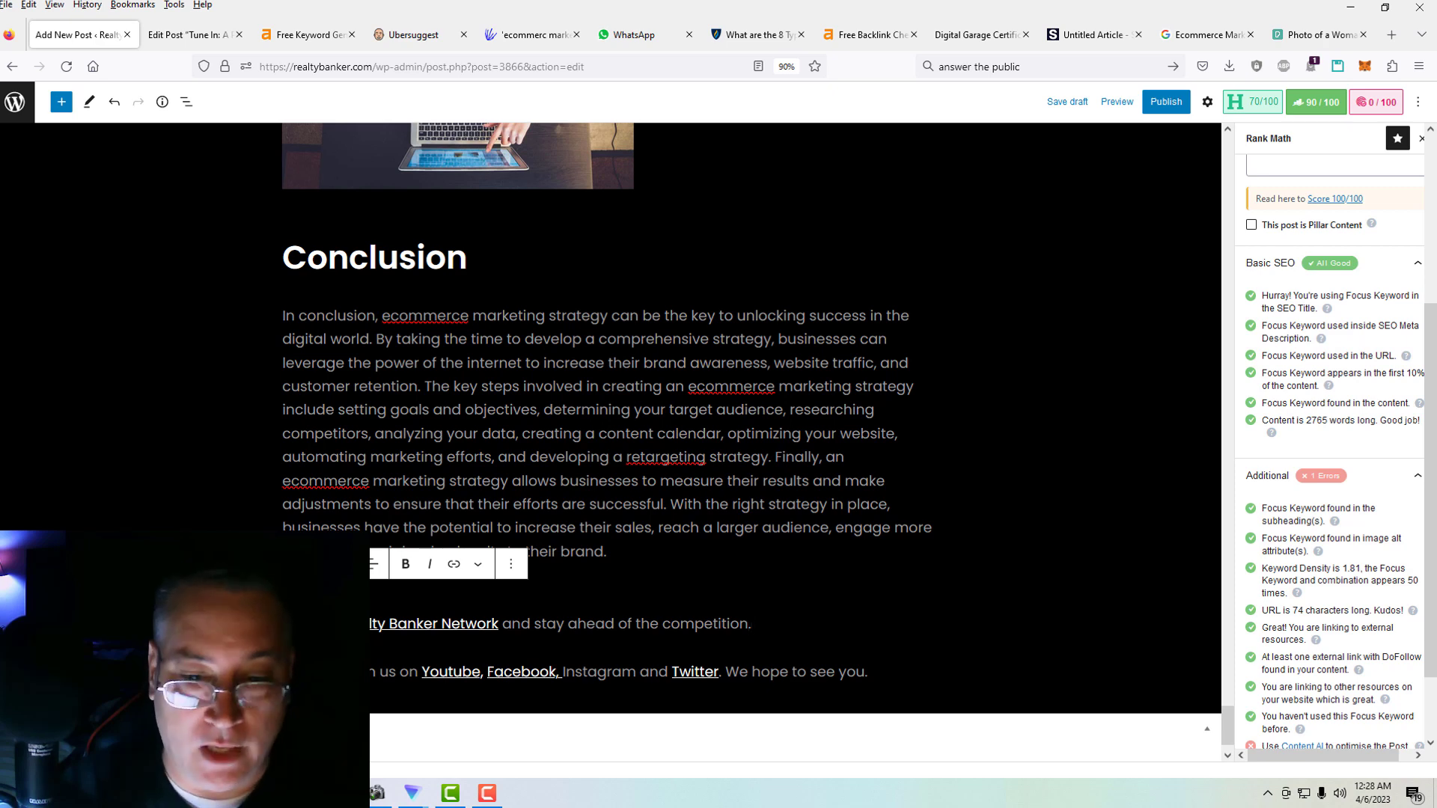
{"action": "scroll", "coordinate": [610, 646], "scroll_direction": "down", "scroll_amount": 2}
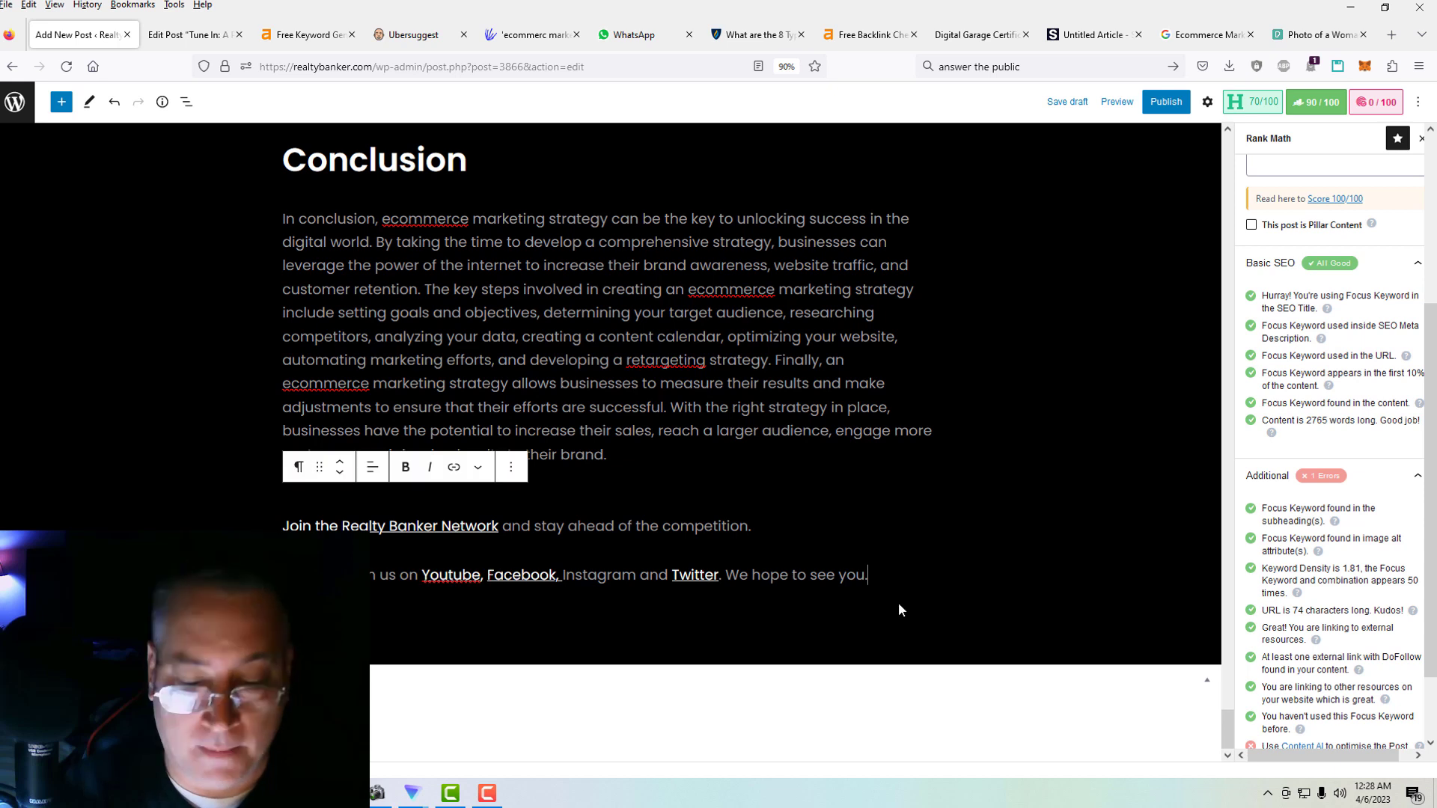
Insert an image block below the social links paragraph with the red-ringed RB logo from the media library.
{"action": "left_click", "coordinate": [492, 645]}
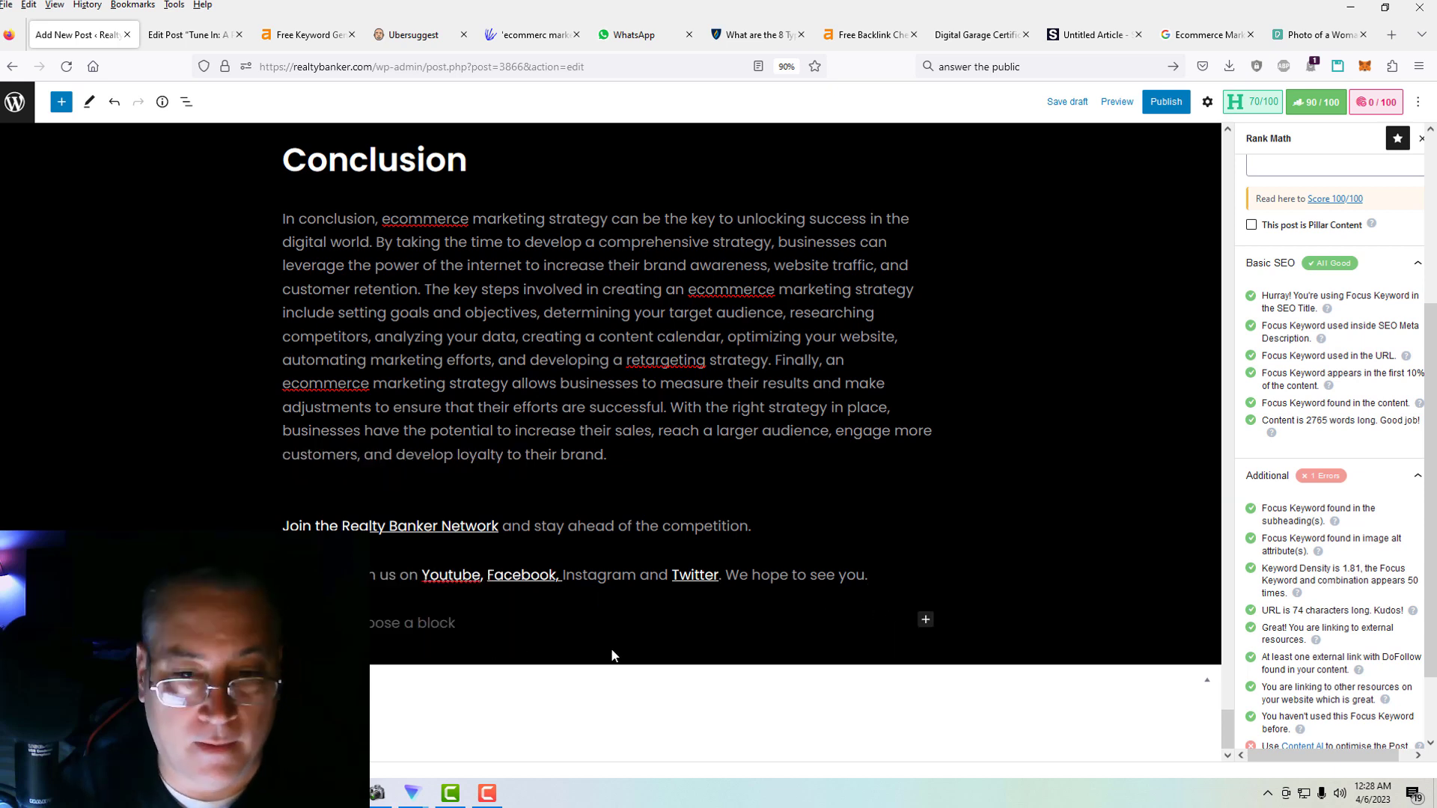
{"action": "left_click", "coordinate": [927, 620]}
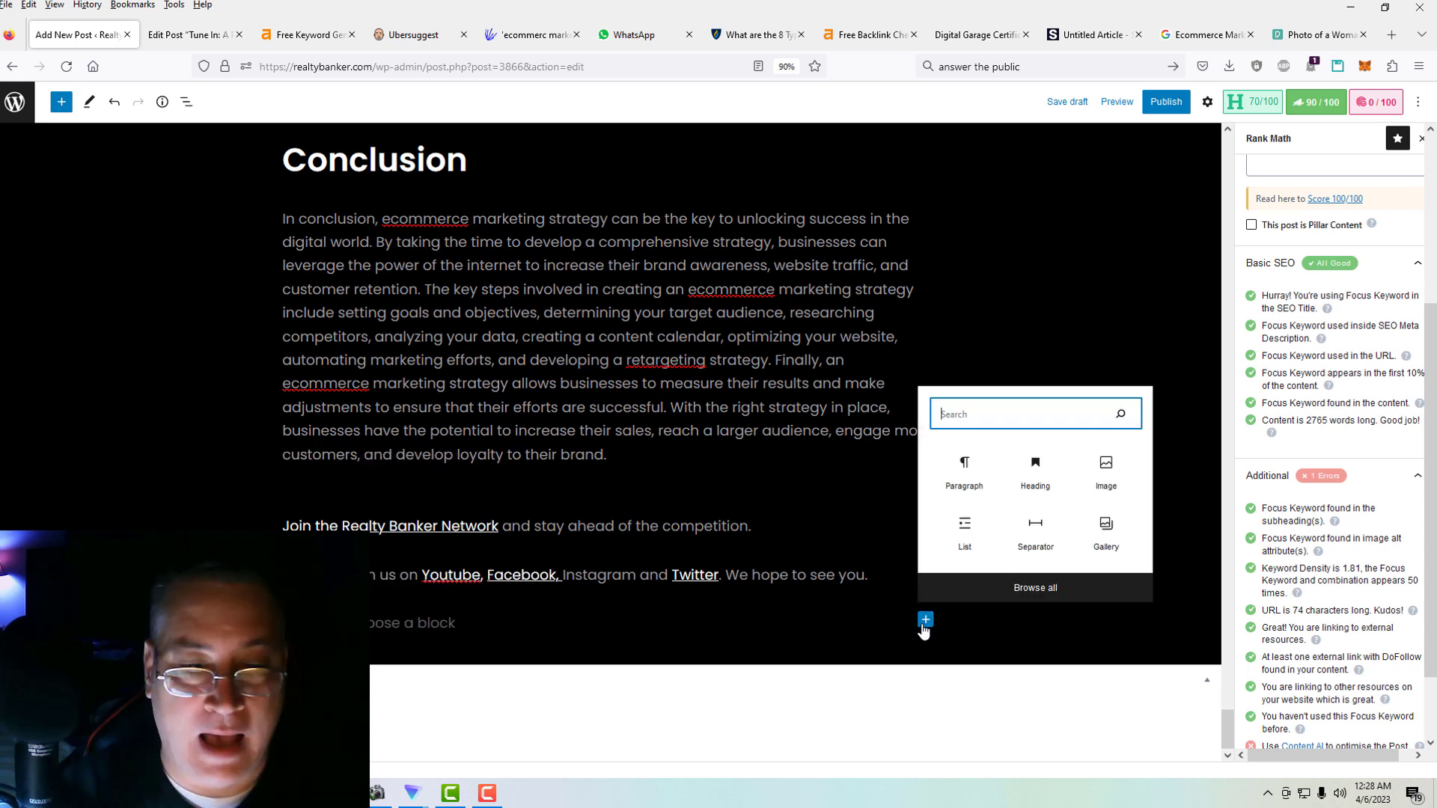
{"action": "left_click", "coordinate": [1105, 468]}
{"action": "left_click", "coordinate": [394, 705]}
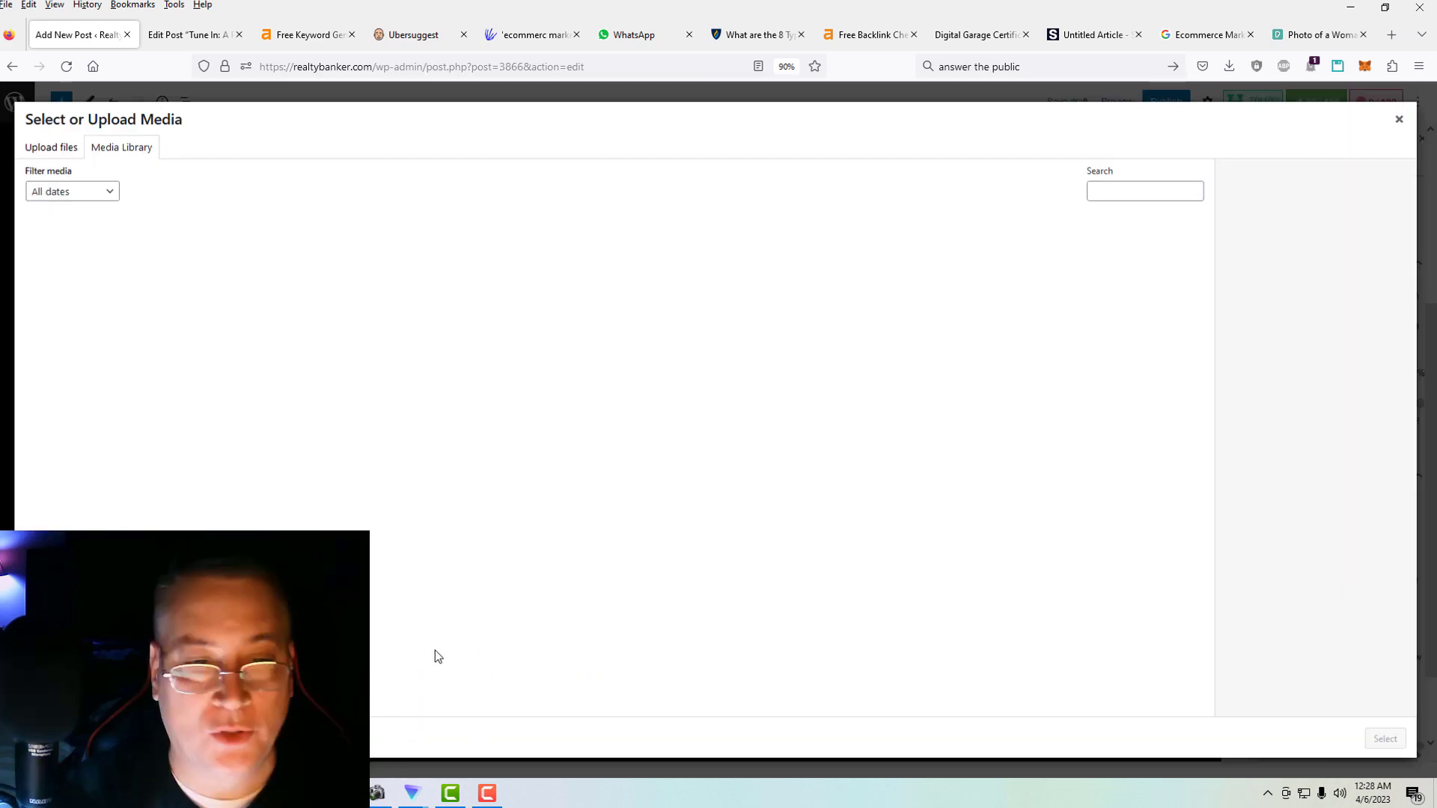
{"action": "scroll", "coordinate": [711, 548], "scroll_direction": "down", "scroll_amount": 3}
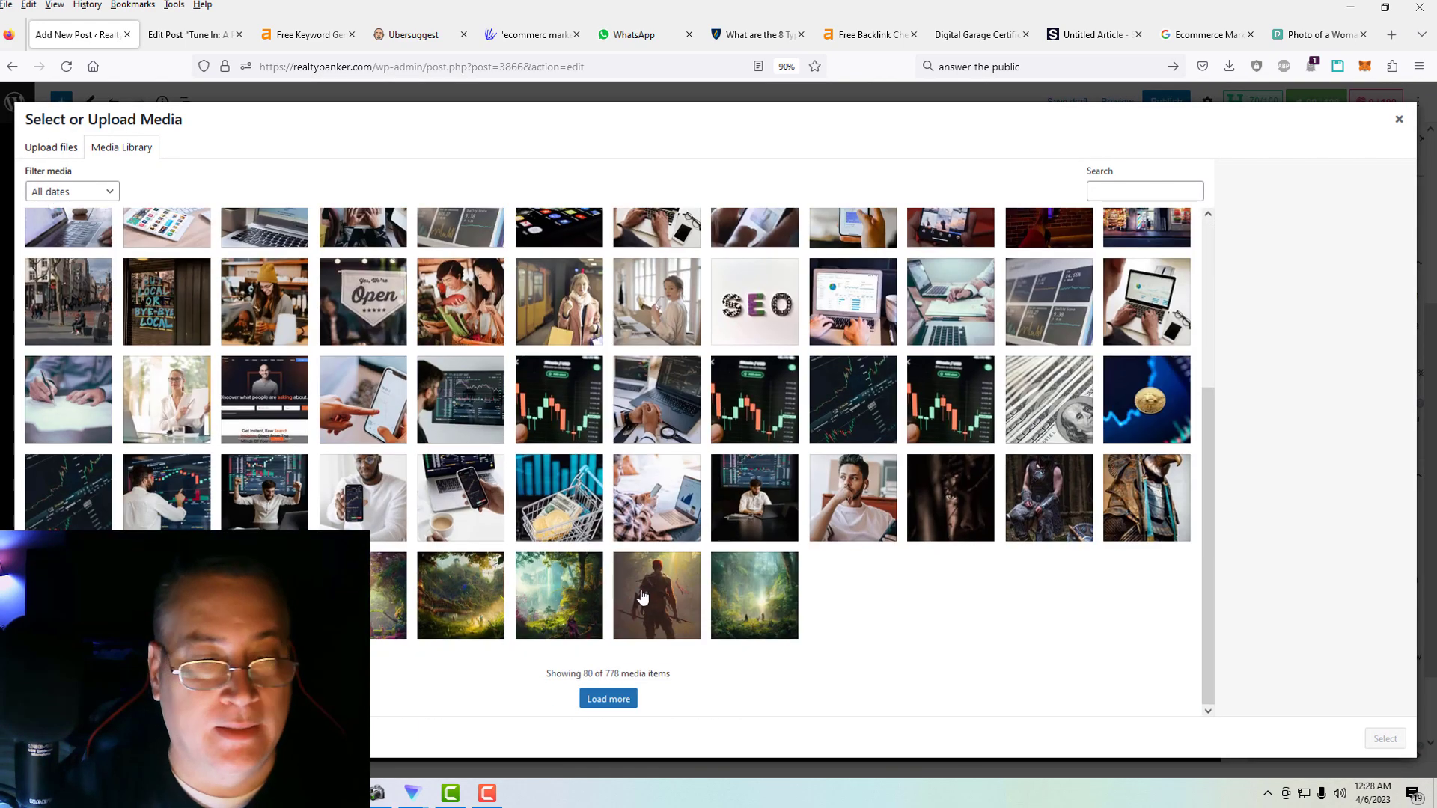
{"action": "left_click", "coordinate": [603, 700]}
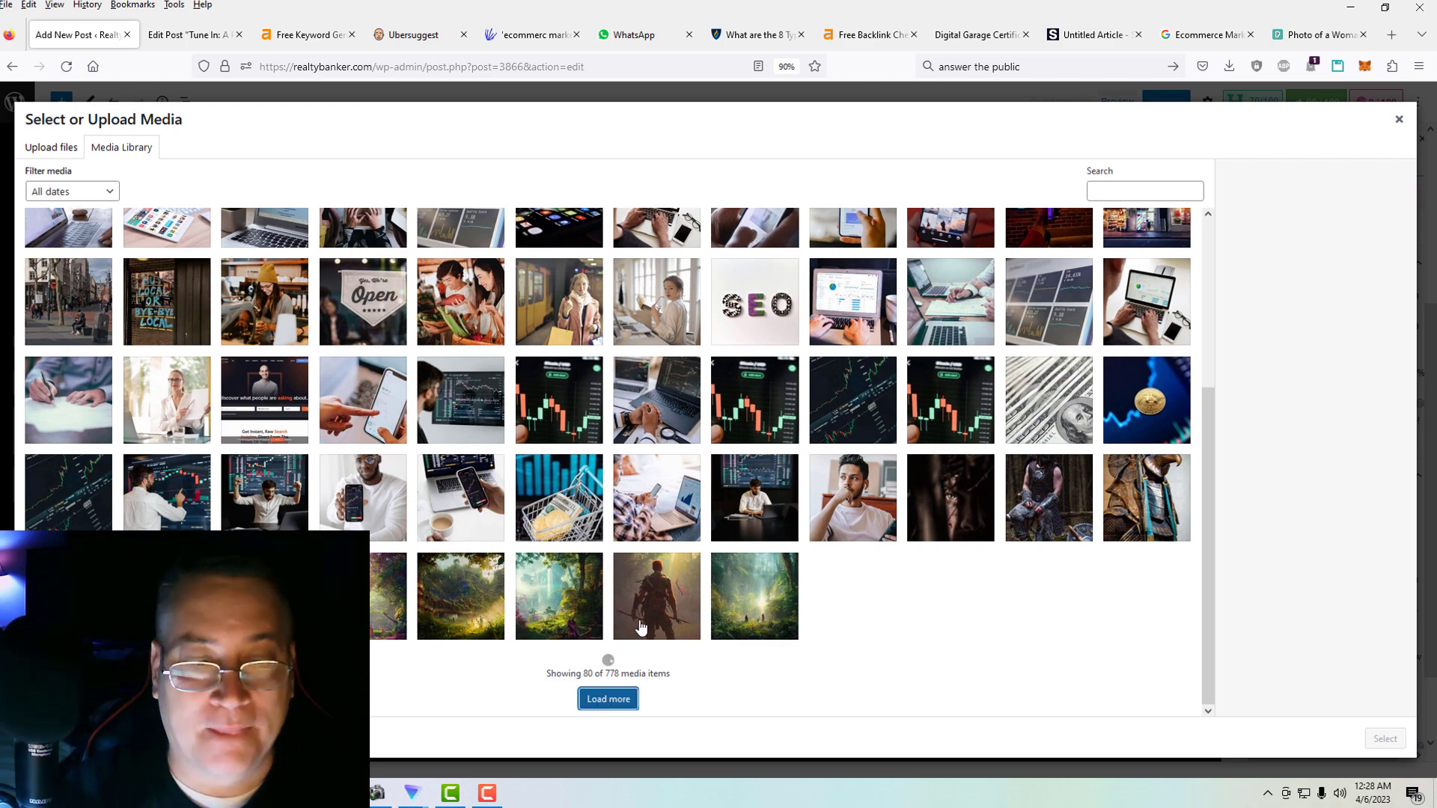
{"action": "scroll", "coordinate": [641, 630], "scroll_direction": "down", "scroll_amount": 8}
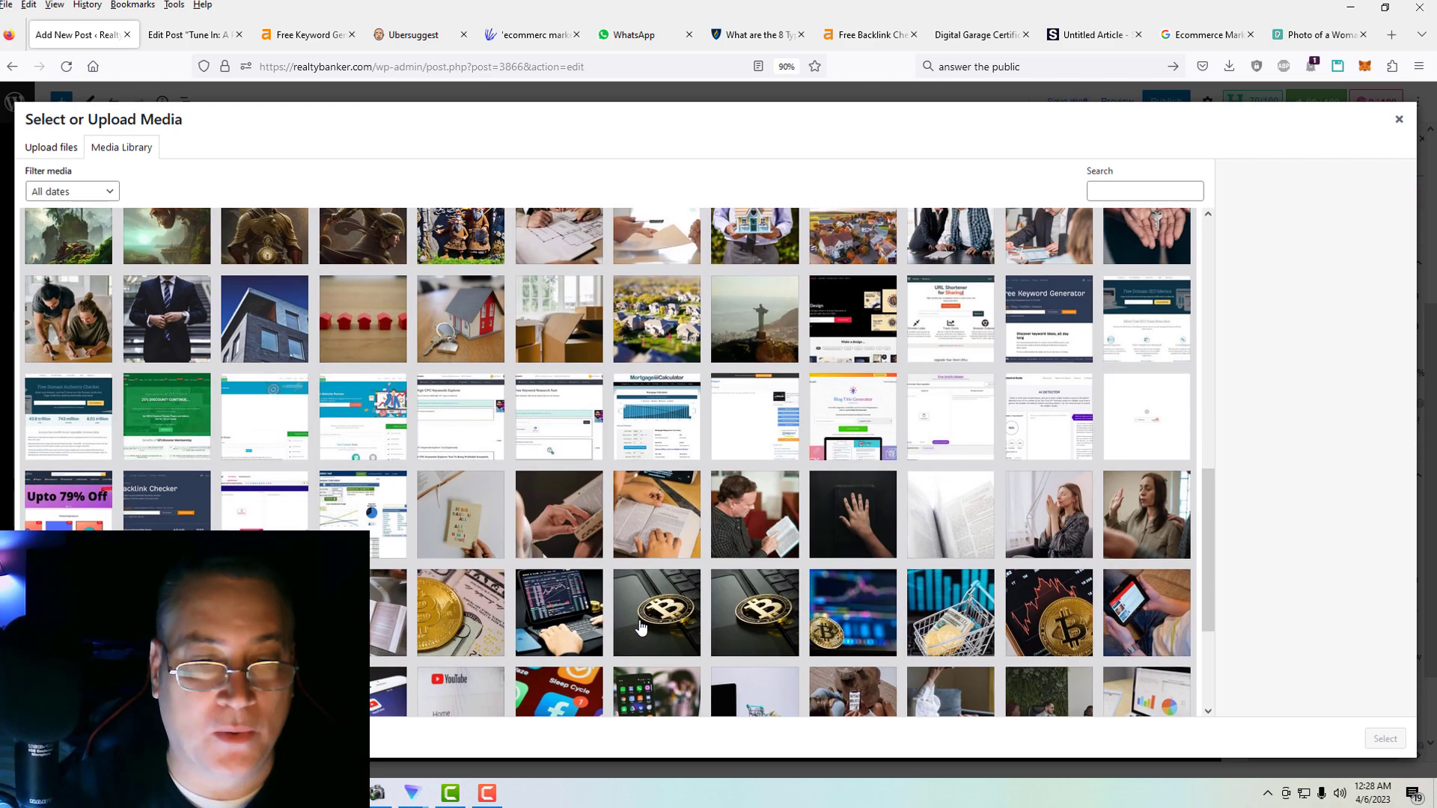
{"action": "left_click", "coordinate": [558, 701]}
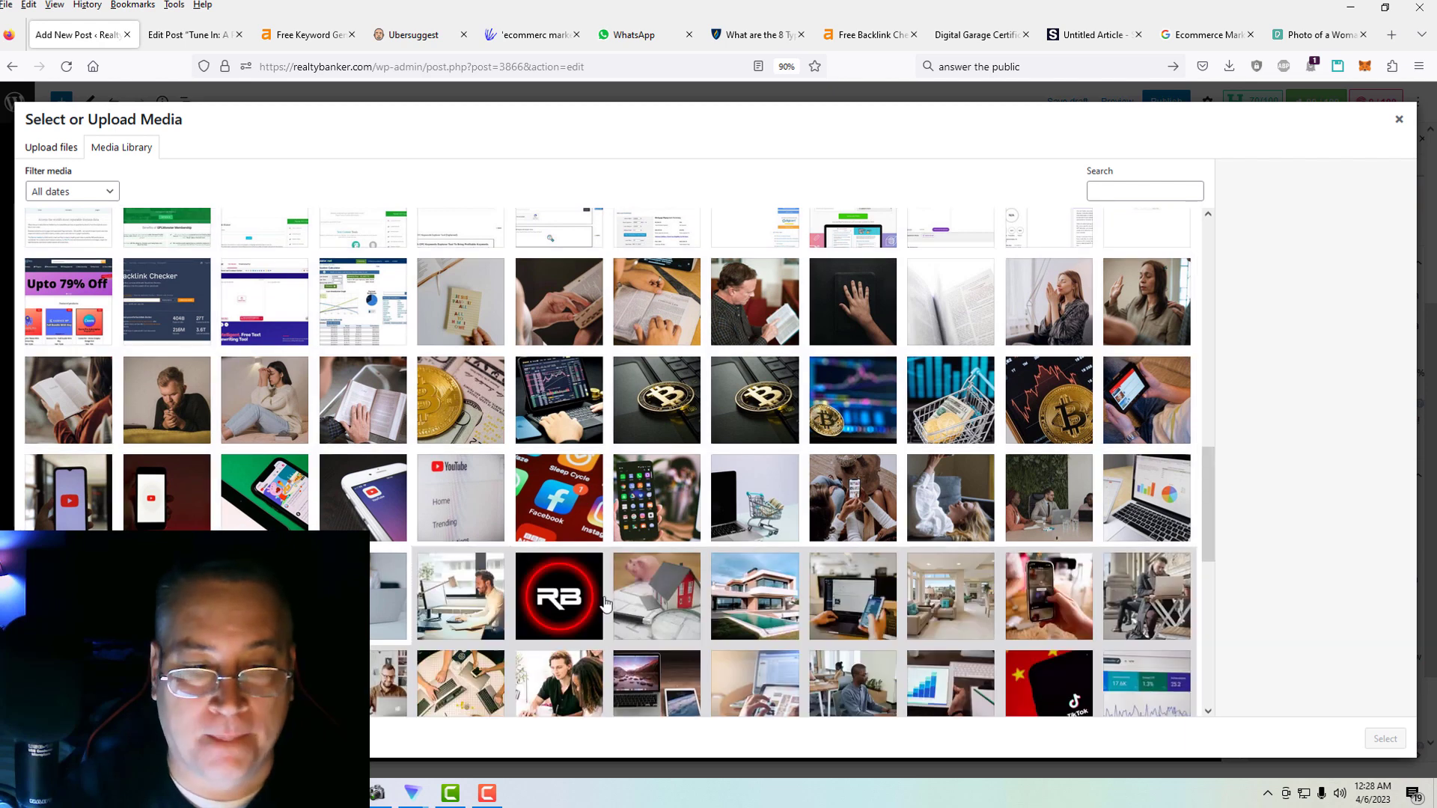
{"action": "left_click", "coordinate": [549, 585]}
{"action": "left_click", "coordinate": [1385, 739]}
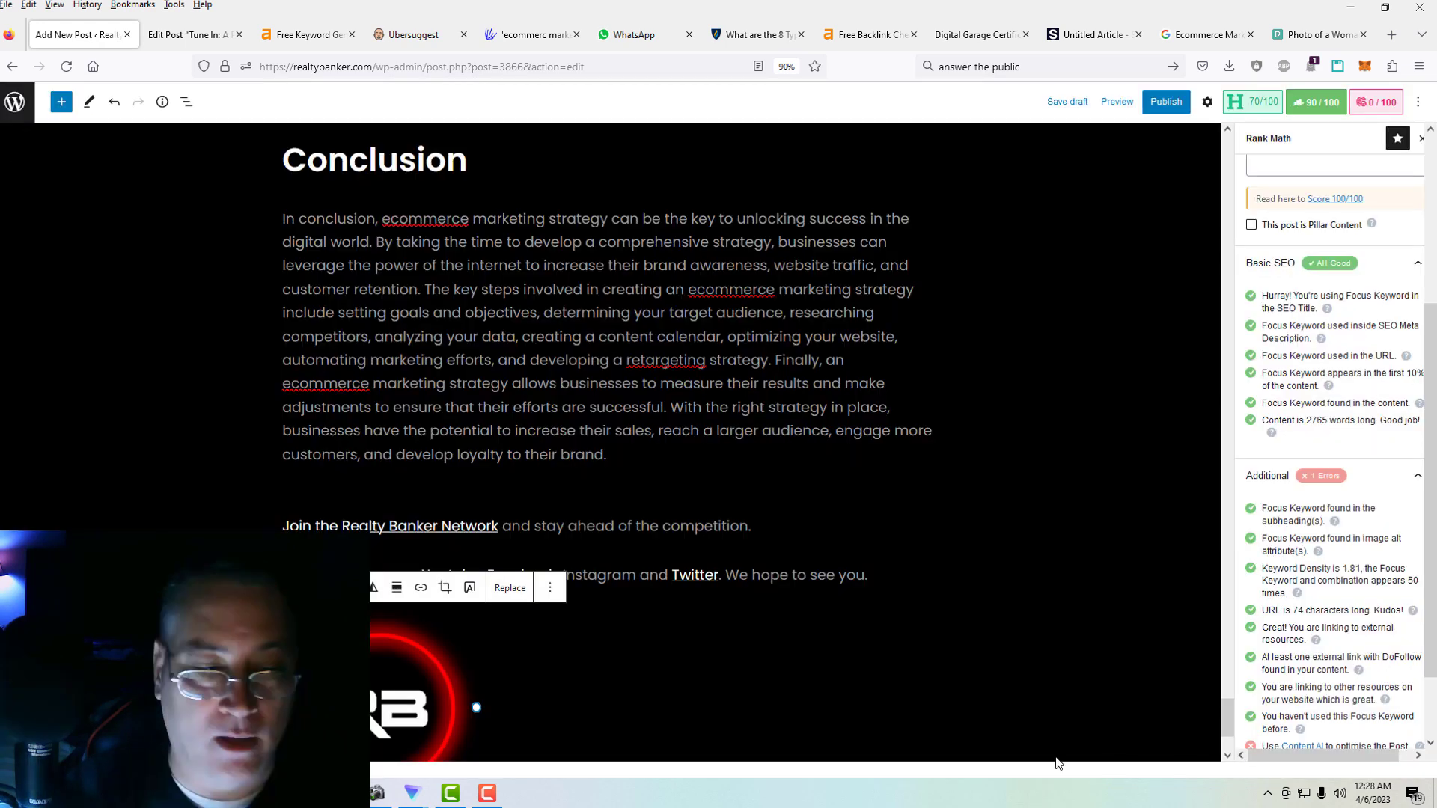
Resize the RB logo image below the social links paragraph to a small size.
{"action": "left_click_drag", "start_coordinate": [476, 707], "coordinate": [933, 707]}
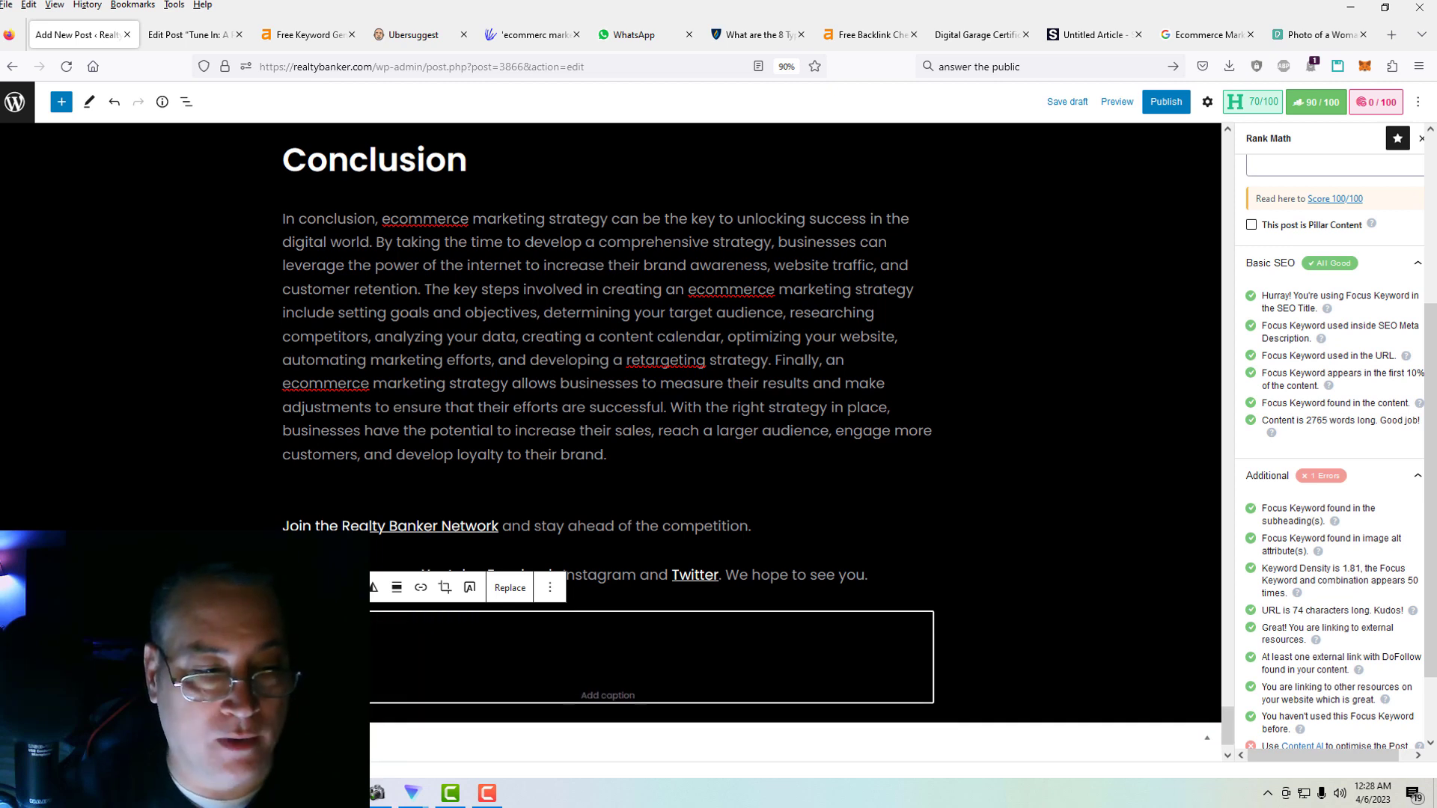
{"action": "left_click", "coordinate": [945, 585]}
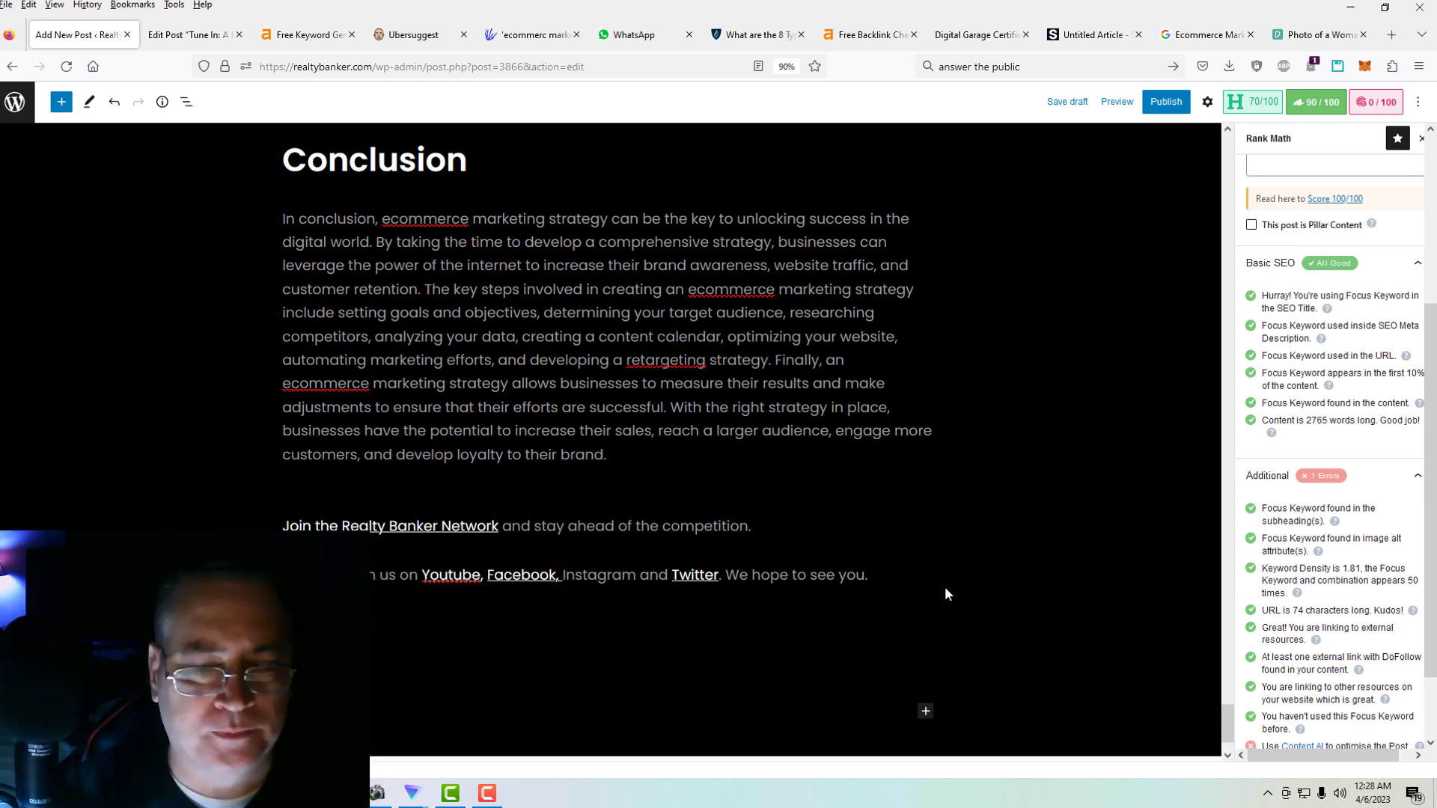
{"action": "scroll", "coordinate": [944, 586], "scroll_direction": "down", "scroll_amount": 1}
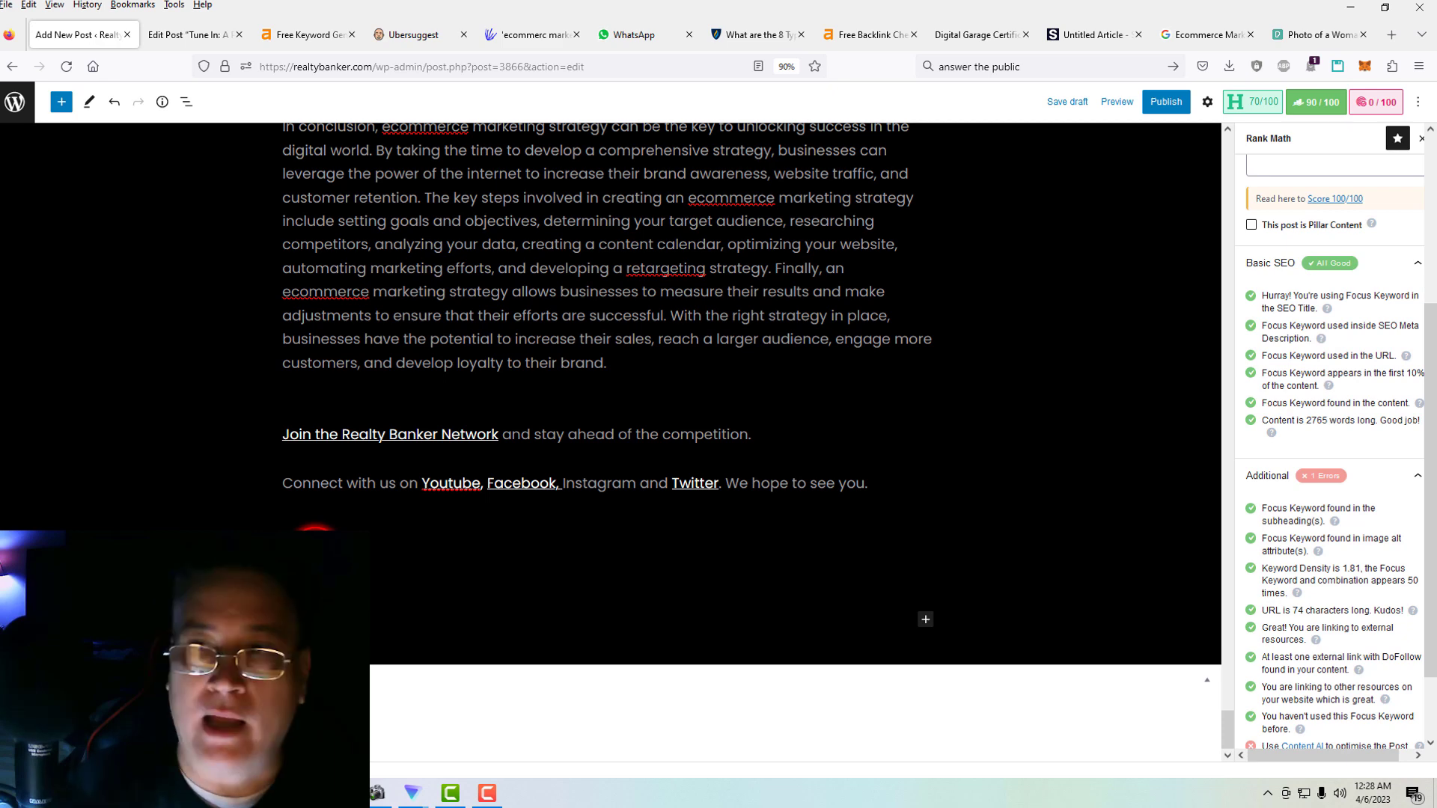
Glance at the Google results for Ecommerce Marketing, and review the post from end to start alongside its Rank Math SEO checks.
{"action": "left_click", "coordinate": [1192, 42]}
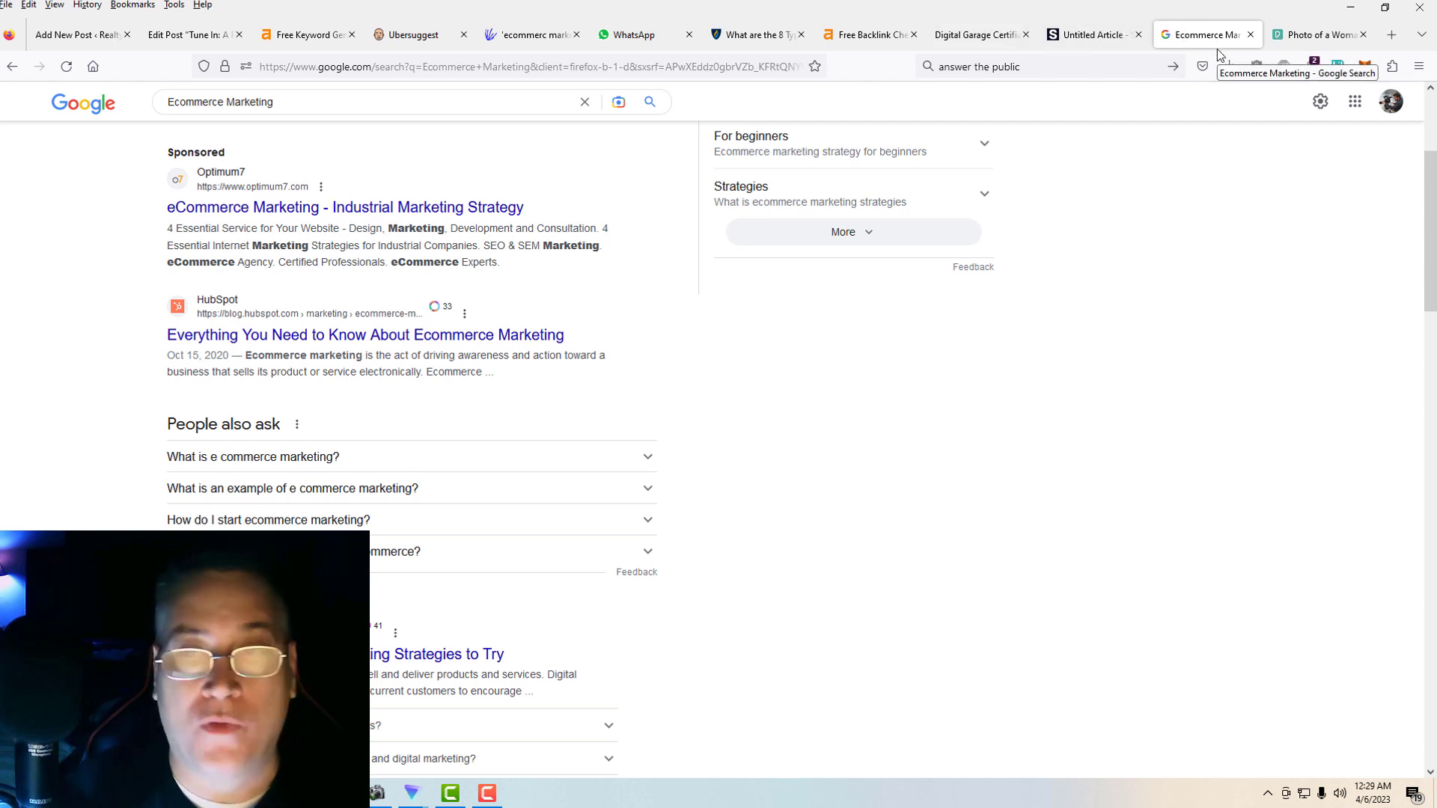
{"action": "left_click", "coordinate": [84, 35]}
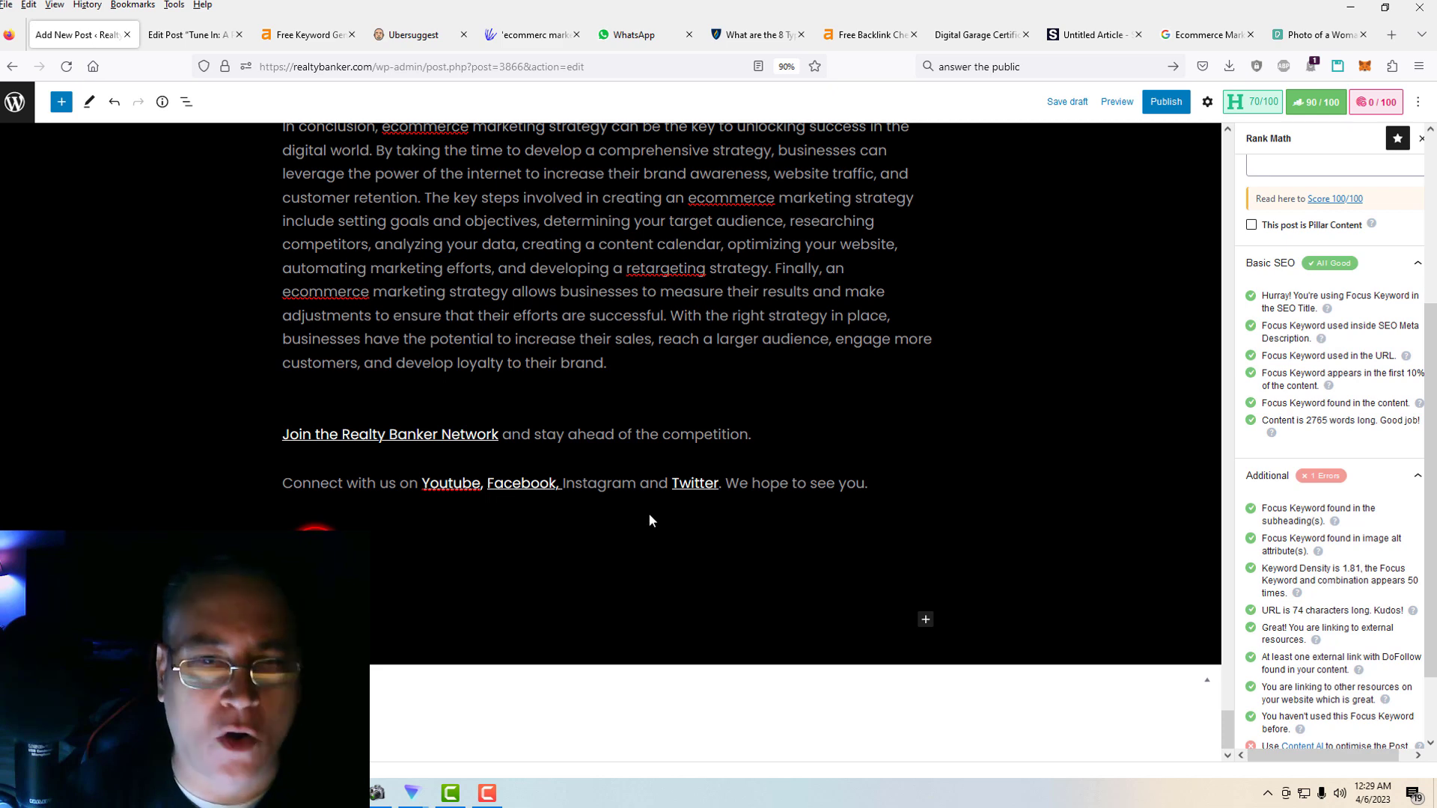
{"action": "scroll", "coordinate": [648, 513], "scroll_direction": "up", "scroll_amount": 9}
{"action": "scroll", "coordinate": [781, 543], "scroll_direction": "up", "scroll_amount": 7}
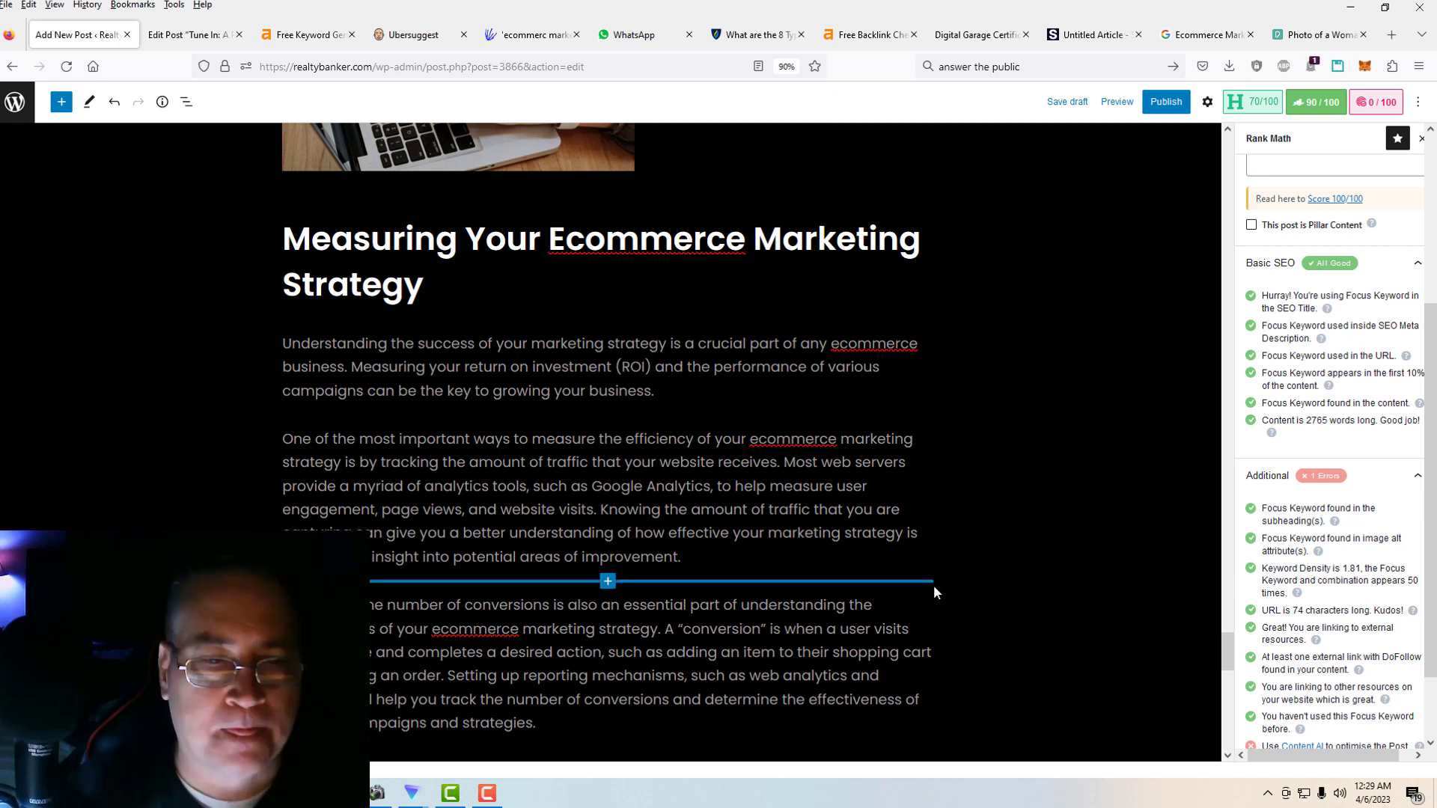
{"action": "scroll", "coordinate": [932, 585], "scroll_direction": "down", "scroll_amount": 8}
{"action": "scroll", "coordinate": [937, 581], "scroll_direction": "up", "scroll_amount": 8}
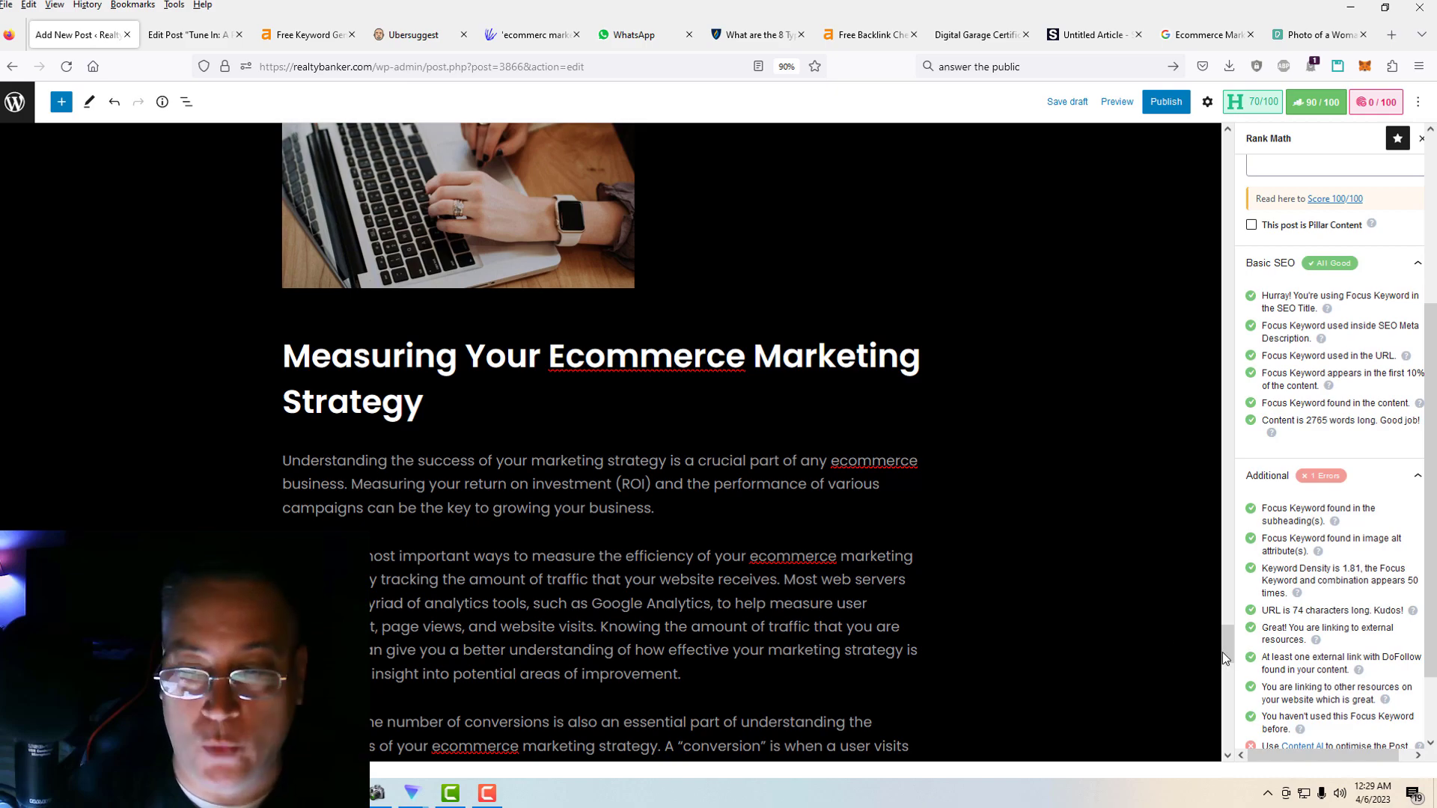
{"action": "left_click_drag", "start_coordinate": [1228, 649], "coordinate": [1251, 153]}
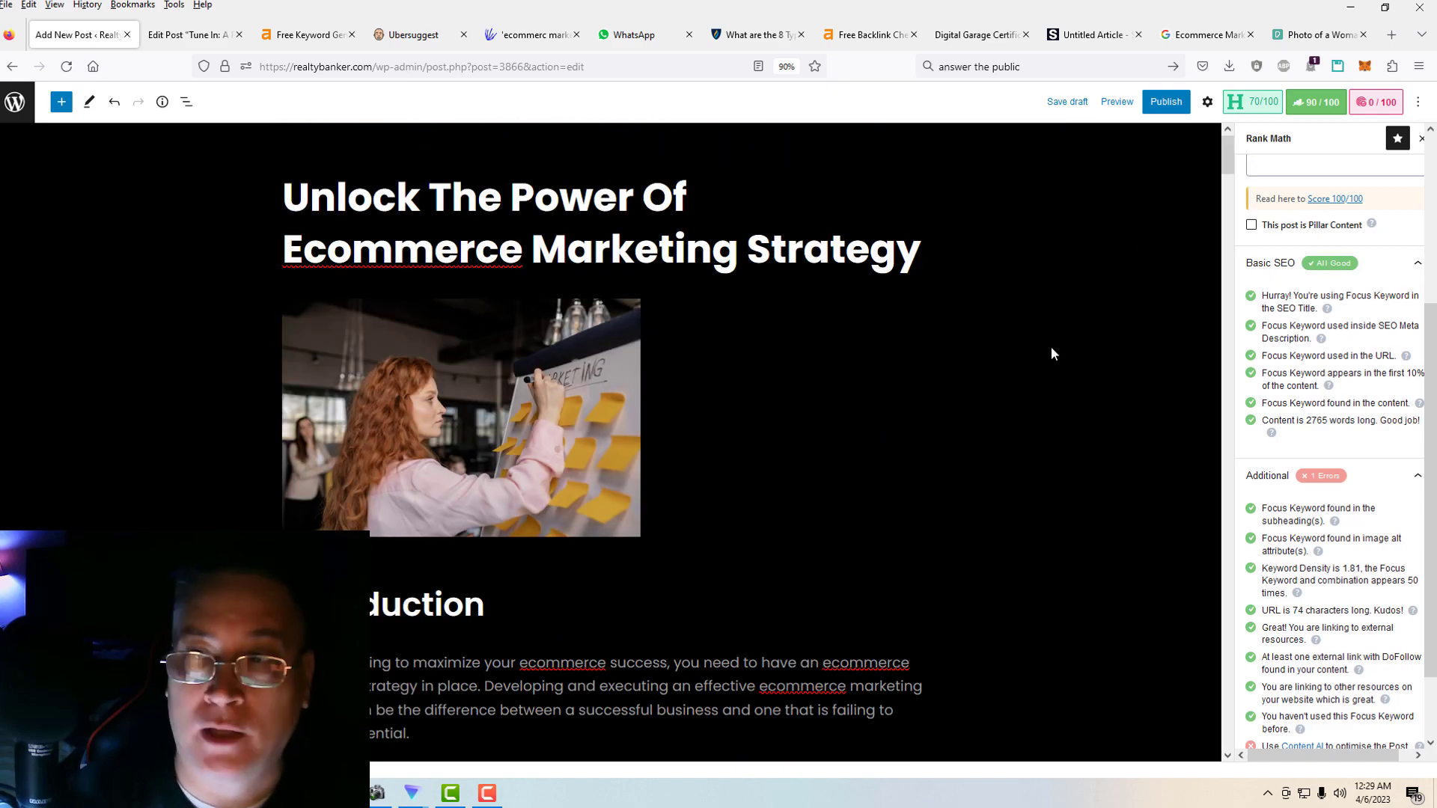
{"action": "scroll", "coordinate": [1283, 547], "scroll_direction": "down", "scroll_amount": 2}
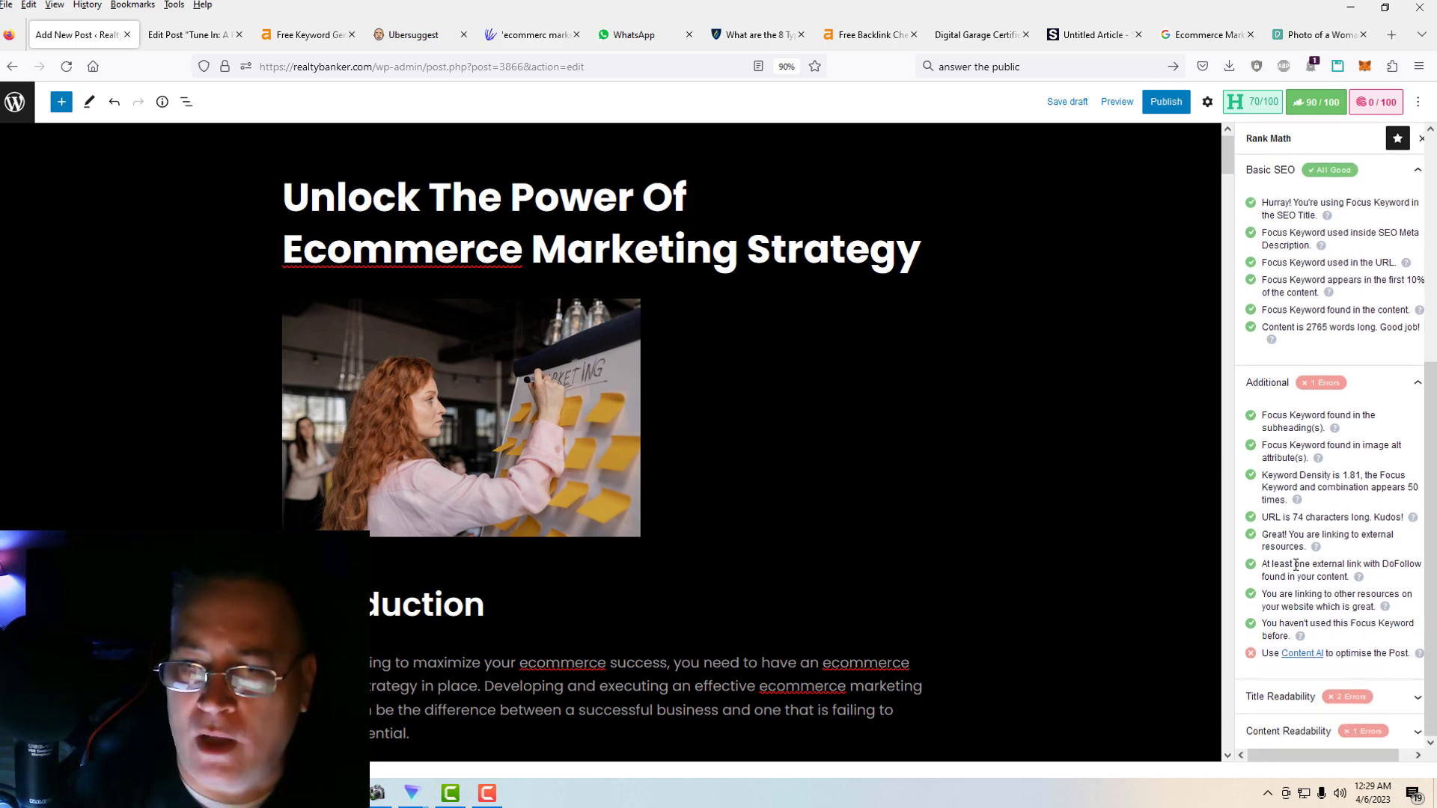
{"action": "left_click_drag", "start_coordinate": [1230, 161], "coordinate": [1279, 762]}
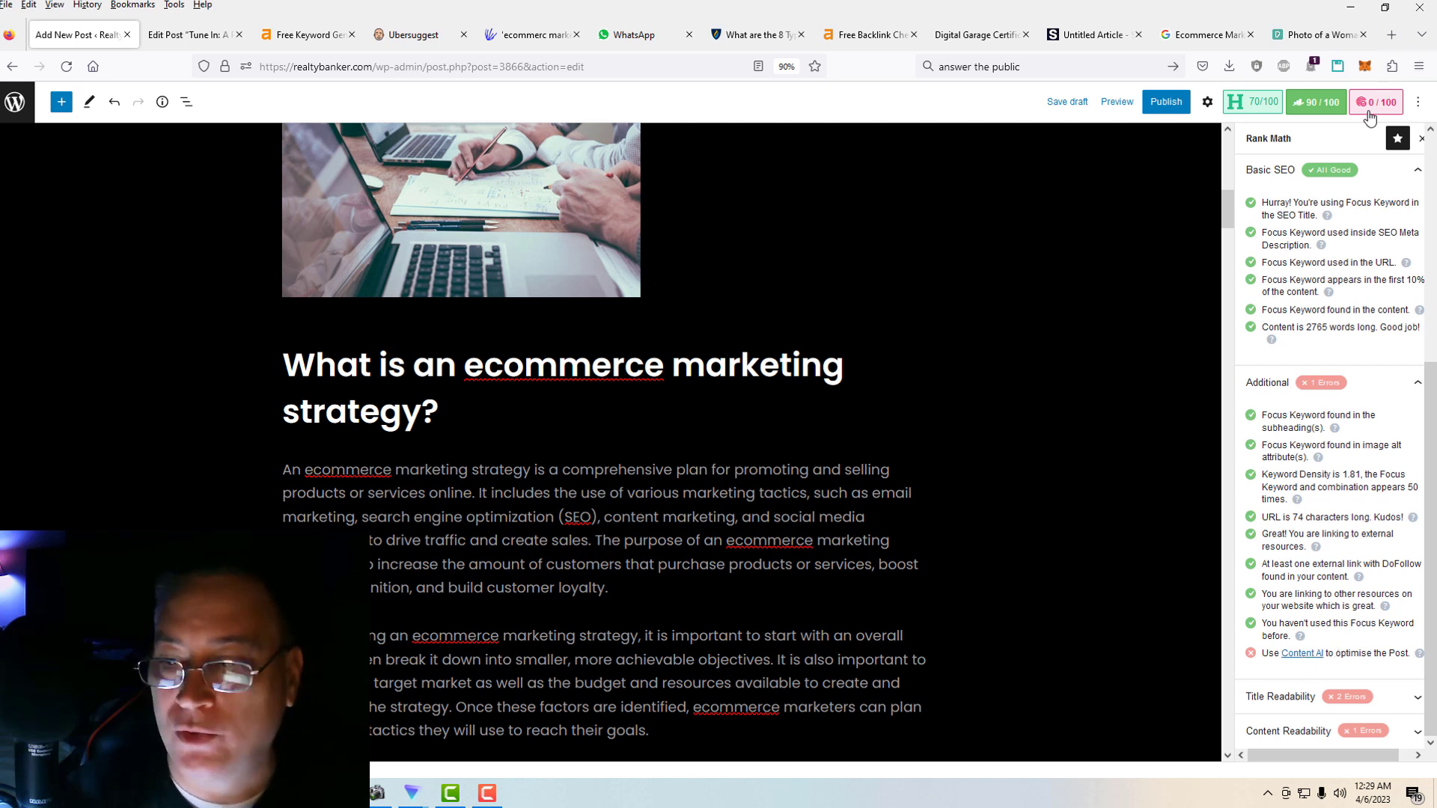
Expand the Title Readability and Content Readability checks in Rank Math to examine their errors.
{"action": "left_click", "coordinate": [1416, 702]}
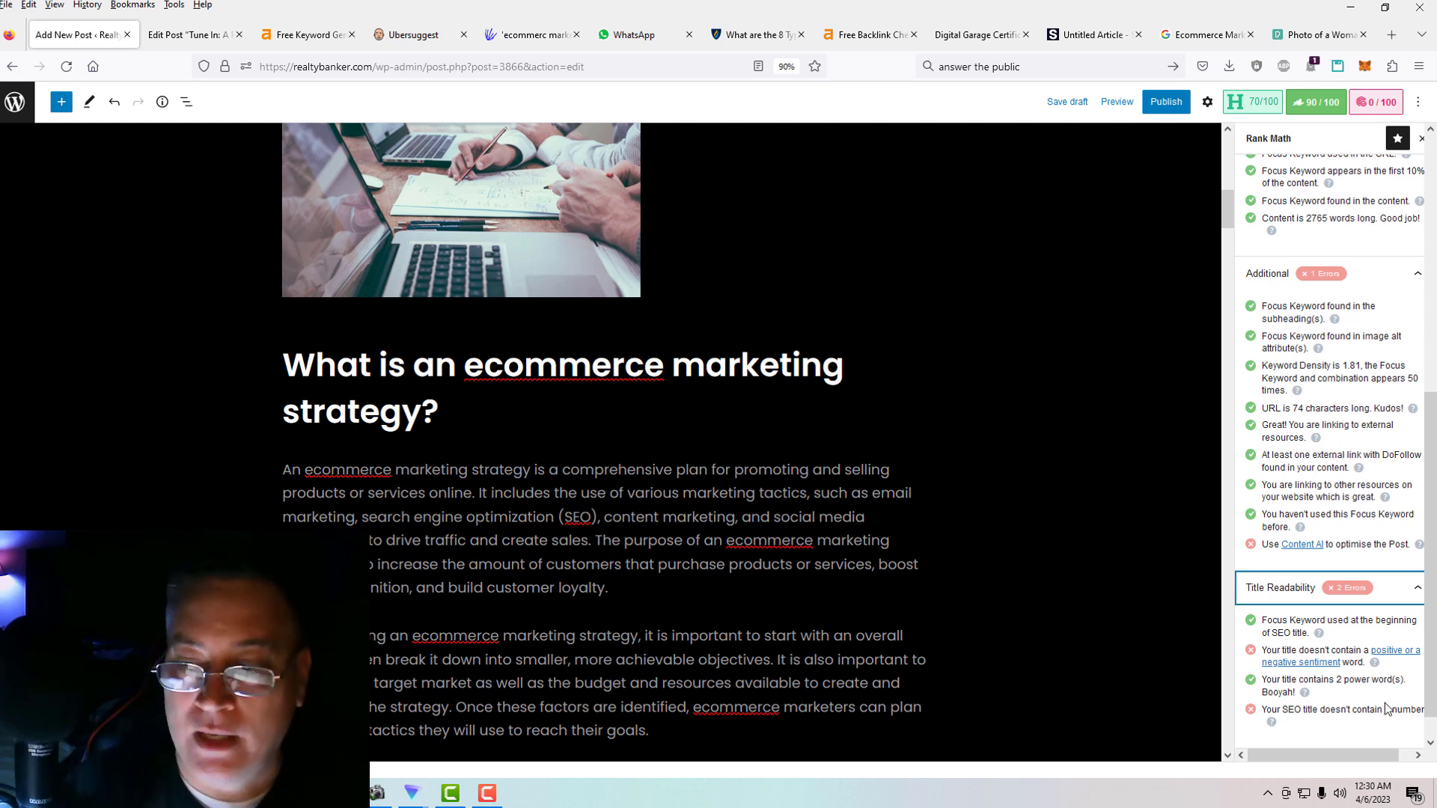
{"action": "scroll", "coordinate": [1384, 702], "scroll_direction": "down", "scroll_amount": 1}
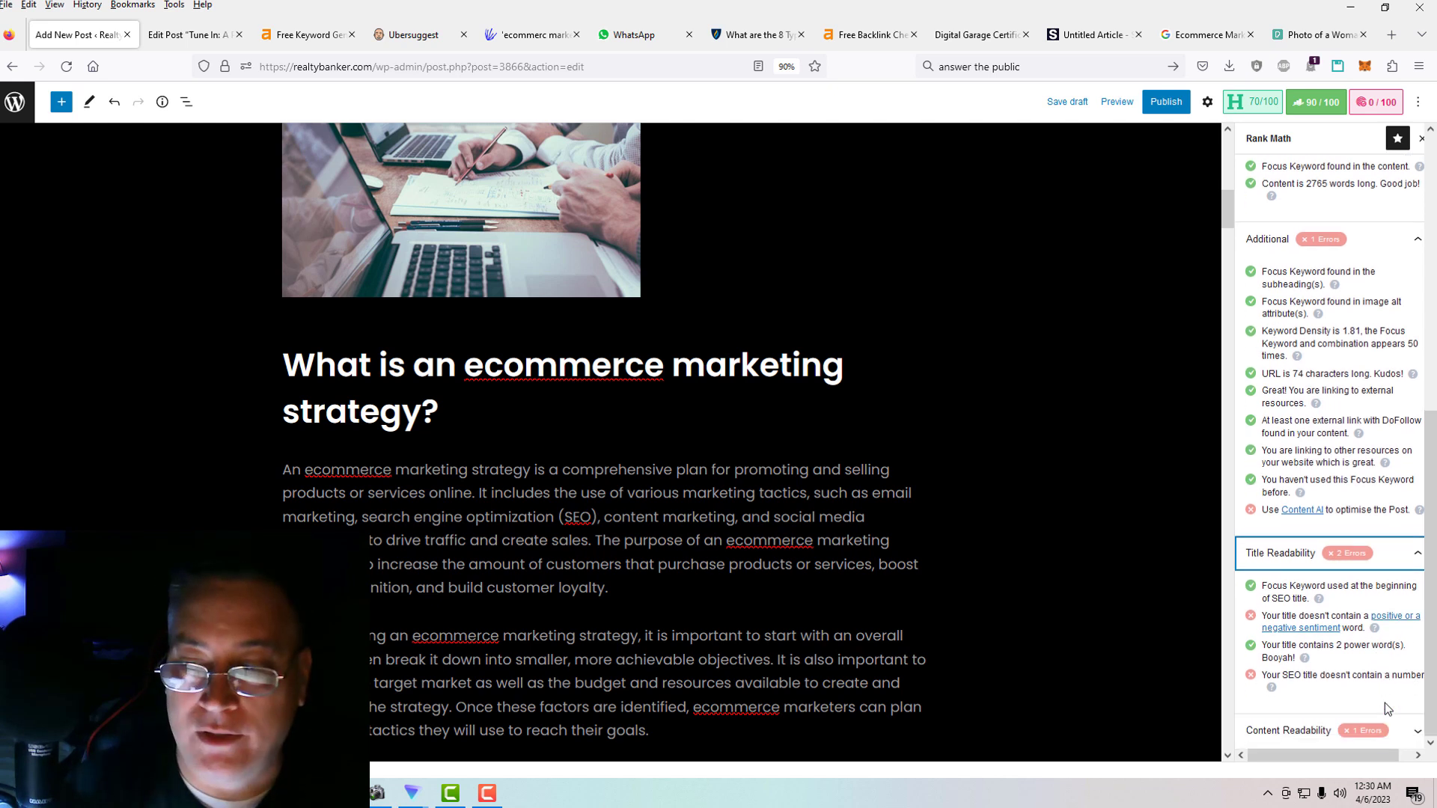
{"action": "left_click", "coordinate": [1418, 737]}
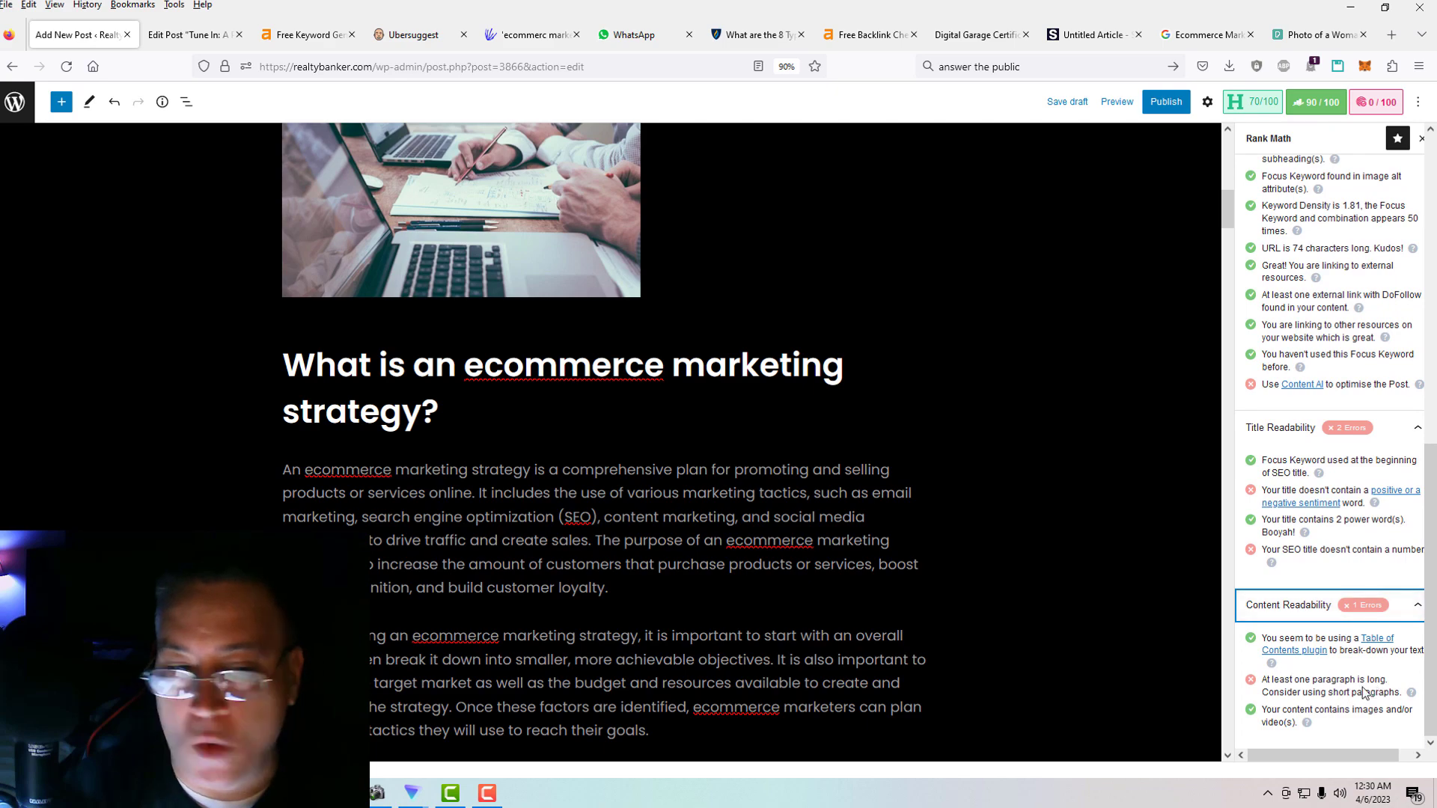
Split the Increased Brand Awareness paragraph in two before the sentence starting "Additionally, by producing compelling content".
{"action": "scroll", "coordinate": [1003, 657], "scroll_direction": "down", "scroll_amount": 5}
{"action": "scroll", "coordinate": [1000, 658], "scroll_direction": "down", "scroll_amount": 5}
{"action": "scroll", "coordinate": [1062, 641], "scroll_direction": "up", "scroll_amount": 3}
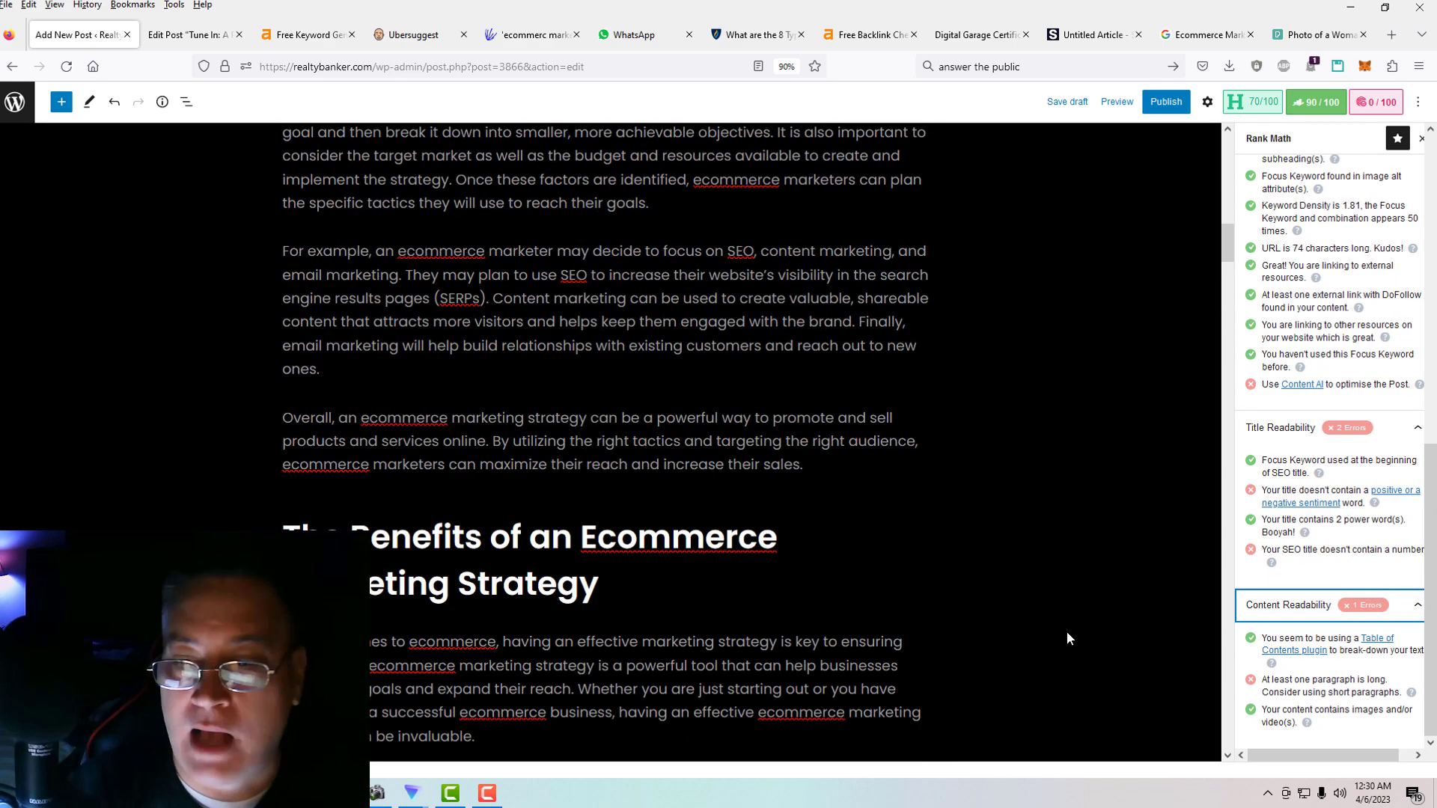
{"action": "left_click_drag", "start_coordinate": [1228, 238], "coordinate": [1225, 164]}
{"action": "scroll", "coordinate": [978, 419], "scroll_direction": "down", "scroll_amount": 5}
{"action": "scroll", "coordinate": [979, 427], "scroll_direction": "down", "scroll_amount": 8}
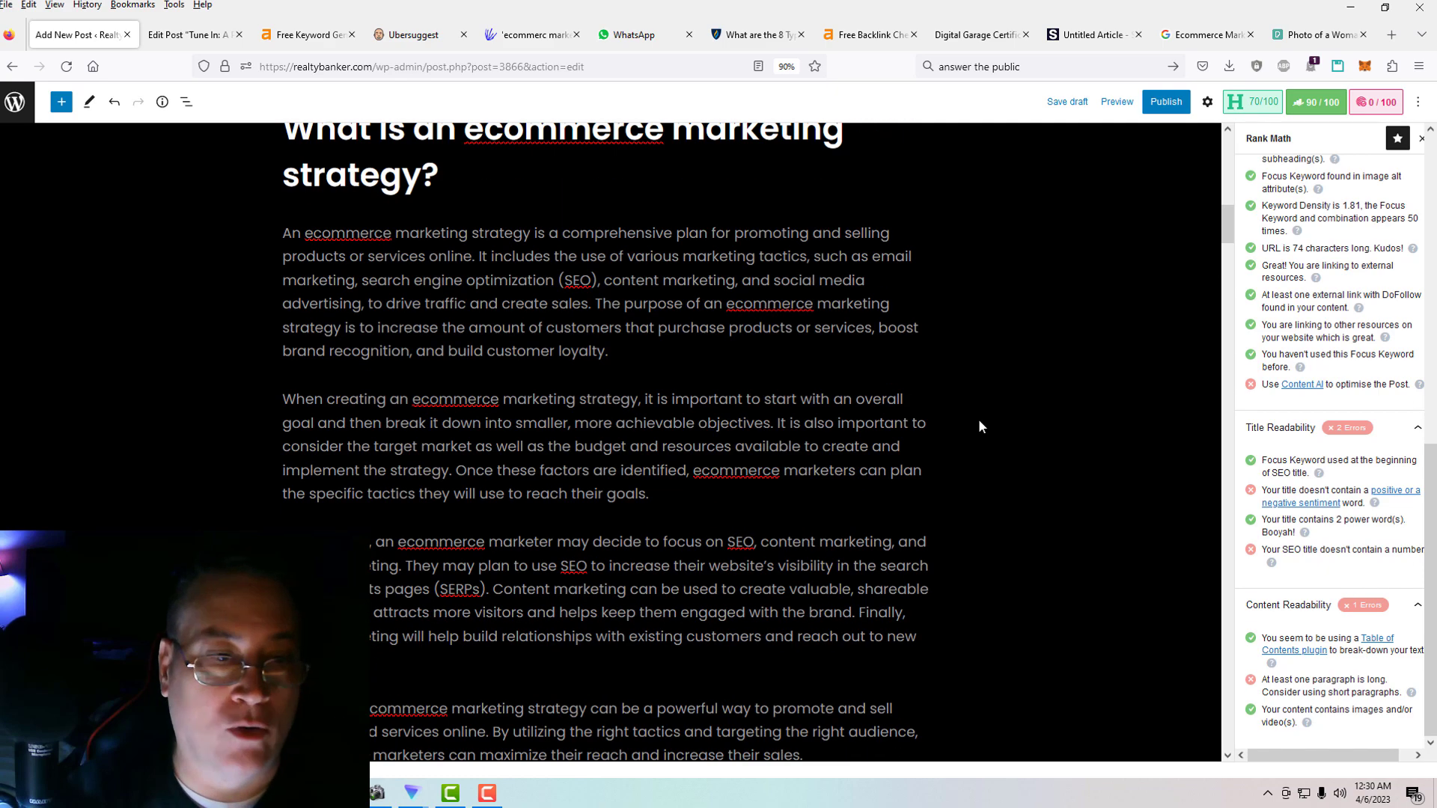
{"action": "scroll", "coordinate": [978, 426], "scroll_direction": "down", "scroll_amount": 16}
{"action": "scroll", "coordinate": [979, 427], "scroll_direction": "down", "scroll_amount": 7}
{"action": "scroll", "coordinate": [978, 426], "scroll_direction": "up", "scroll_amount": 3}
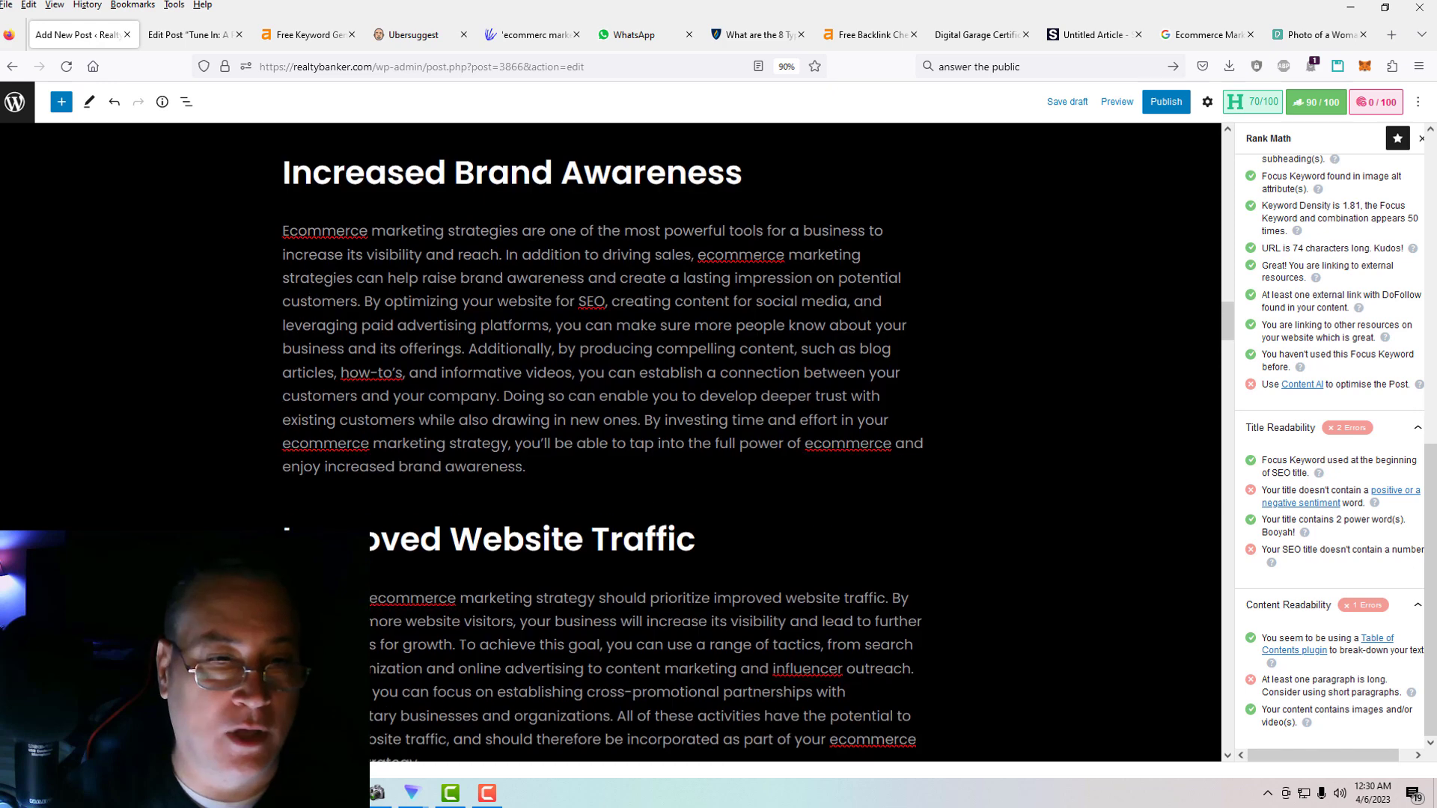
{"action": "left_click", "coordinate": [469, 349]}
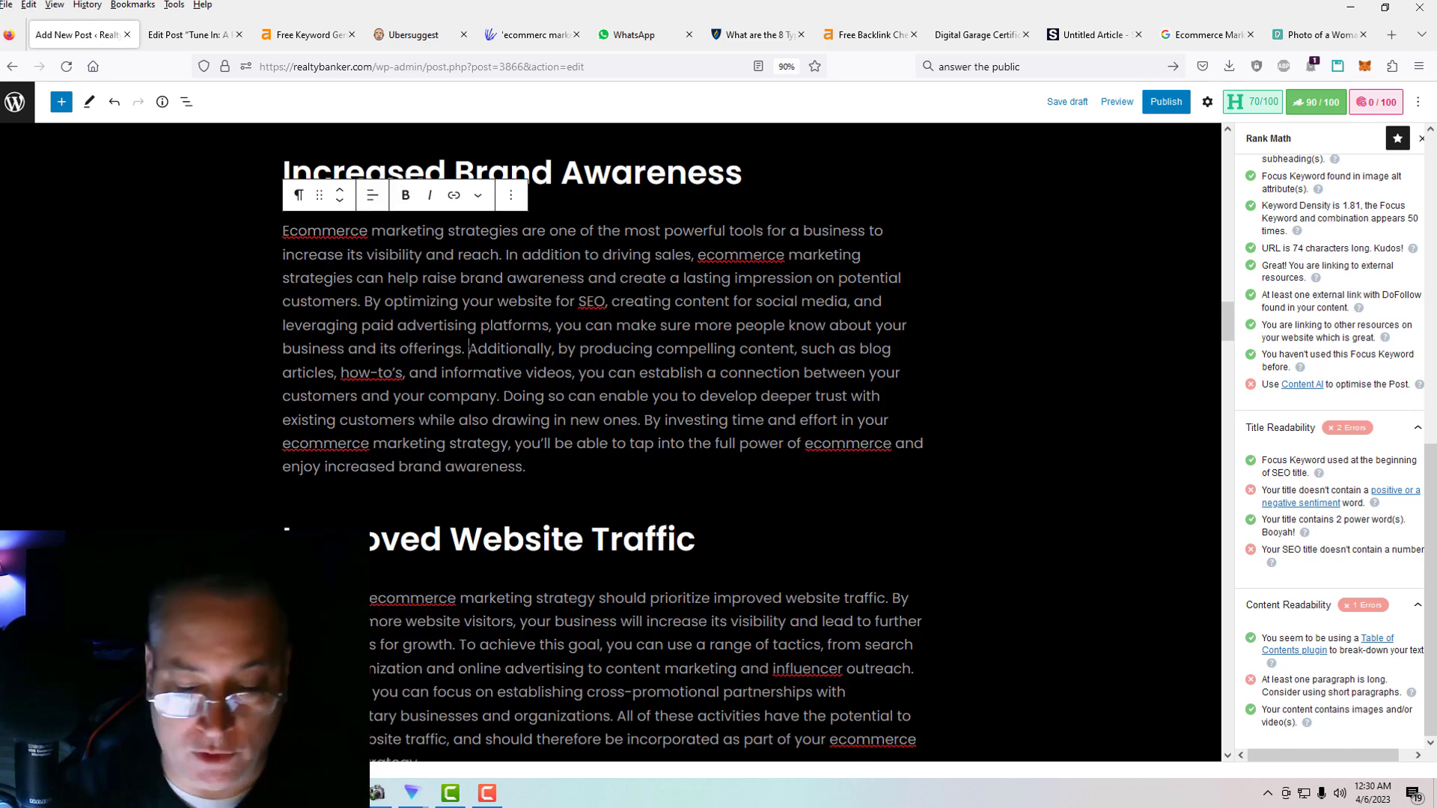
{"action": "key", "text": "Return"}
Split the Increased Customer Retention paragraph in two before the sentence starting "This allows businesses to keep their customers engaged".
{"action": "scroll", "coordinate": [603, 441], "scroll_direction": "down", "scroll_amount": 5}
{"action": "scroll", "coordinate": [603, 441], "scroll_direction": "down", "scroll_amount": 3}
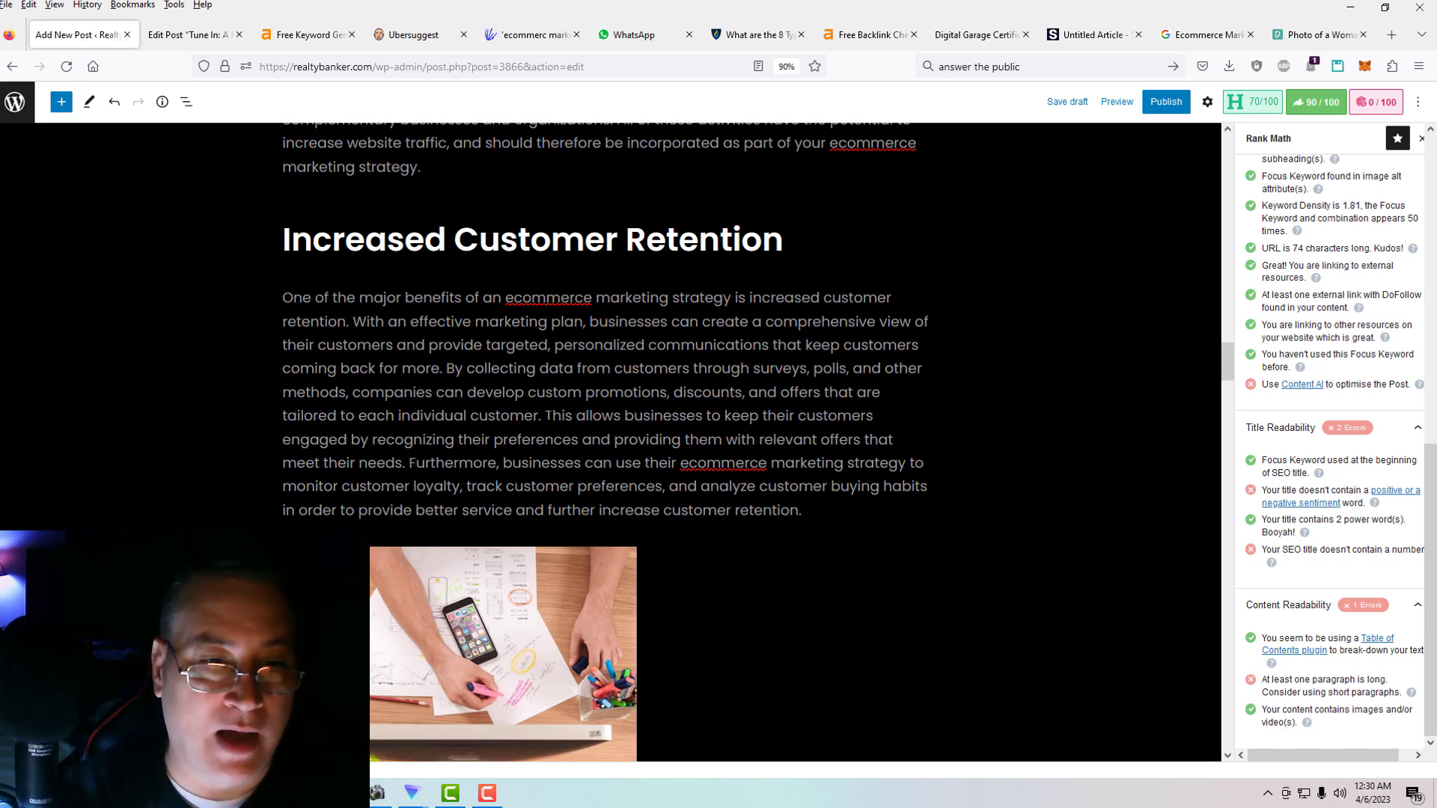
{"action": "left_click", "coordinate": [547, 415]}
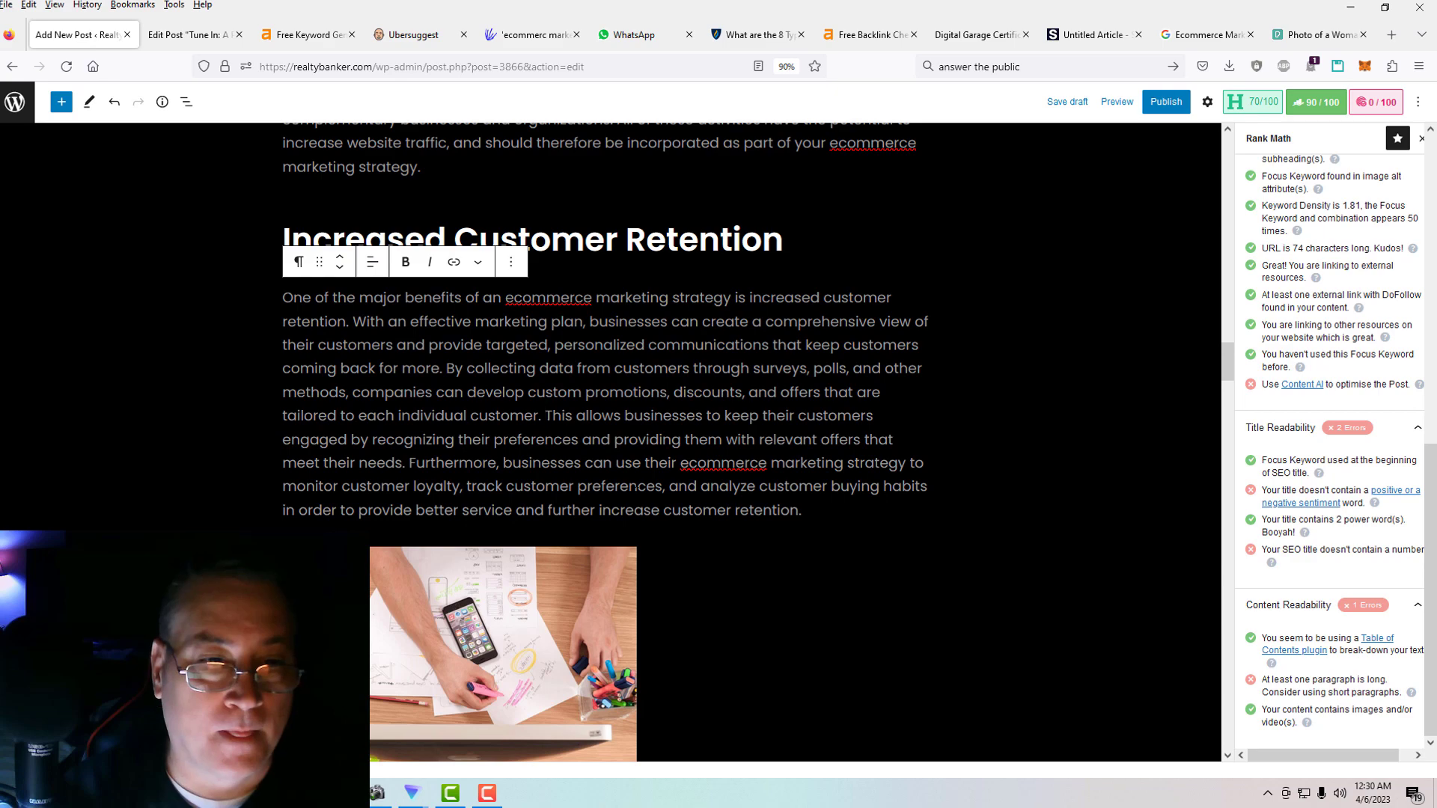
{"action": "scroll", "coordinate": [603, 441], "scroll_direction": "down", "scroll_amount": 1}
{"action": "key", "text": "Return"}
Split the Research Your Competitors paragraph in two before the sentence starting "Additionally, you can also review their online presence".
{"action": "scroll", "coordinate": [602, 441], "scroll_direction": "down", "scroll_amount": 7}
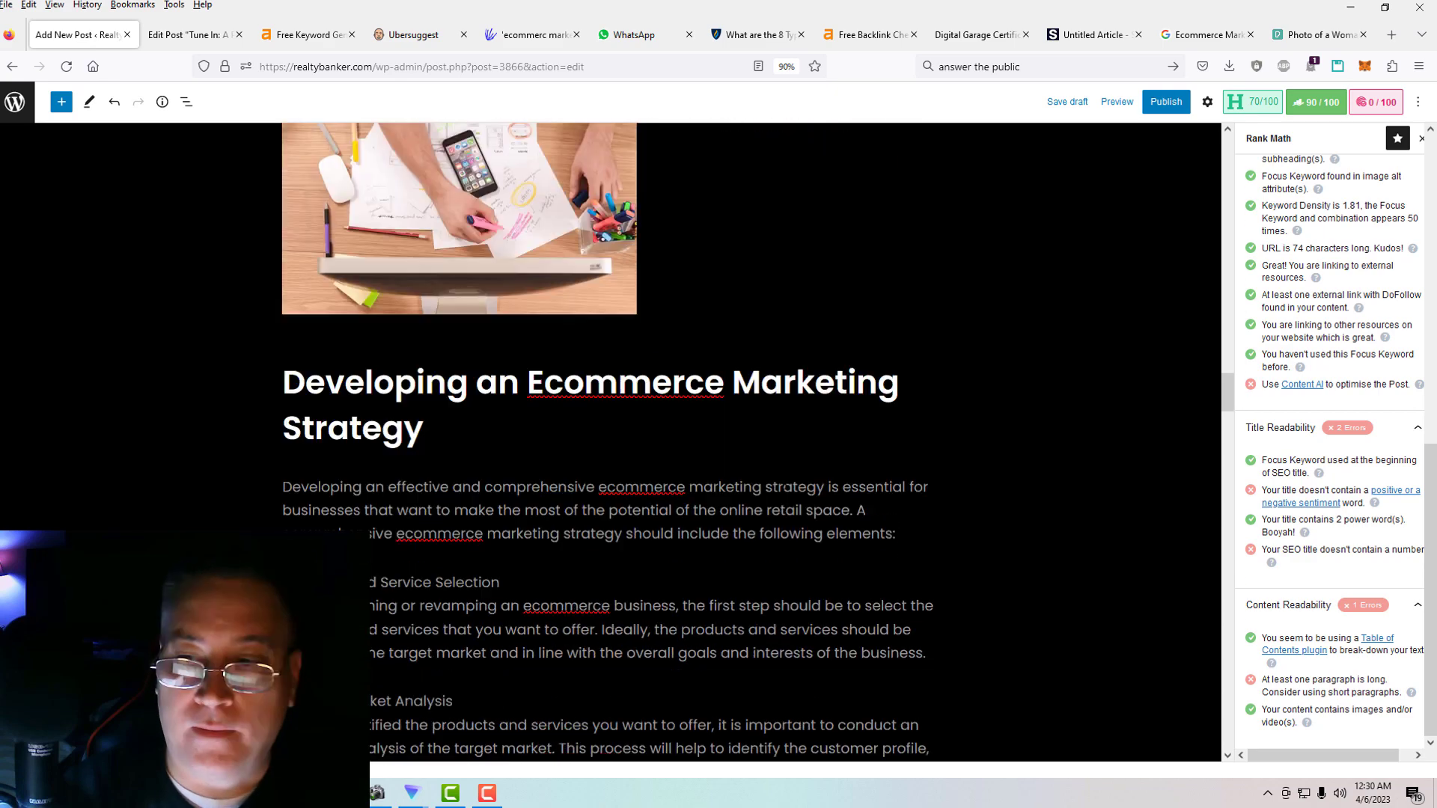
{"action": "scroll", "coordinate": [606, 441], "scroll_direction": "down", "scroll_amount": 13}
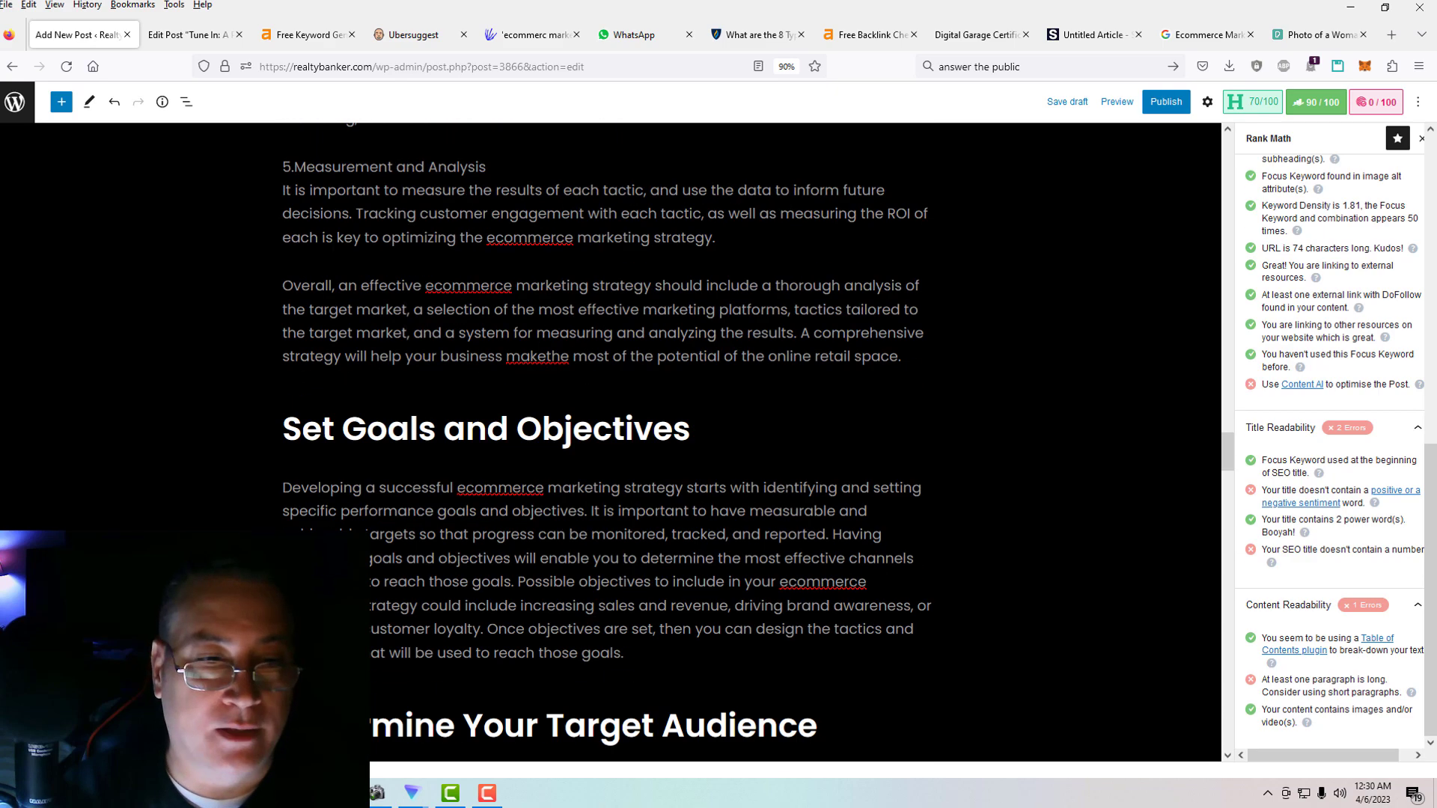
{"action": "scroll", "coordinate": [606, 441], "scroll_direction": "down", "scroll_amount": 12}
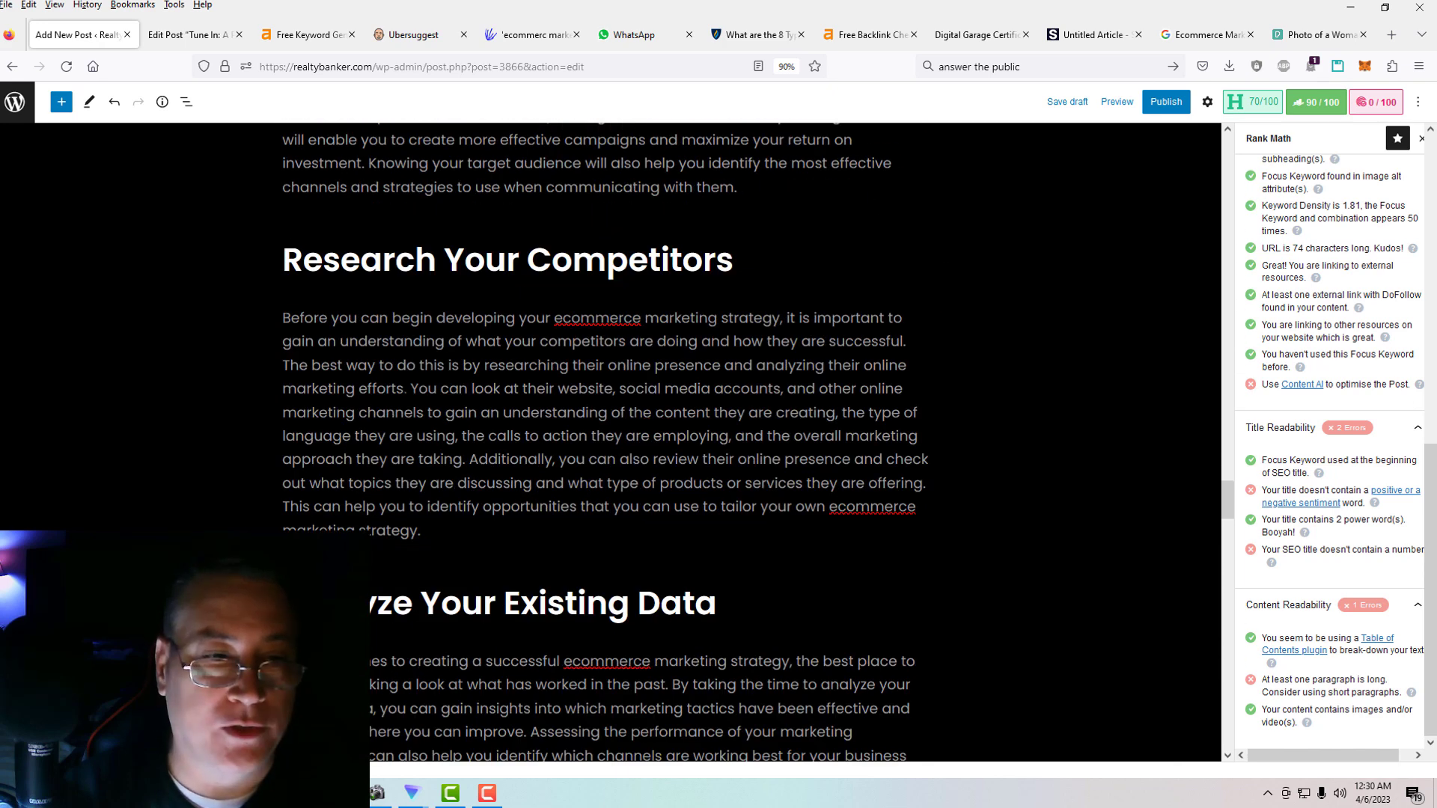
{"action": "left_click", "coordinate": [410, 389]}
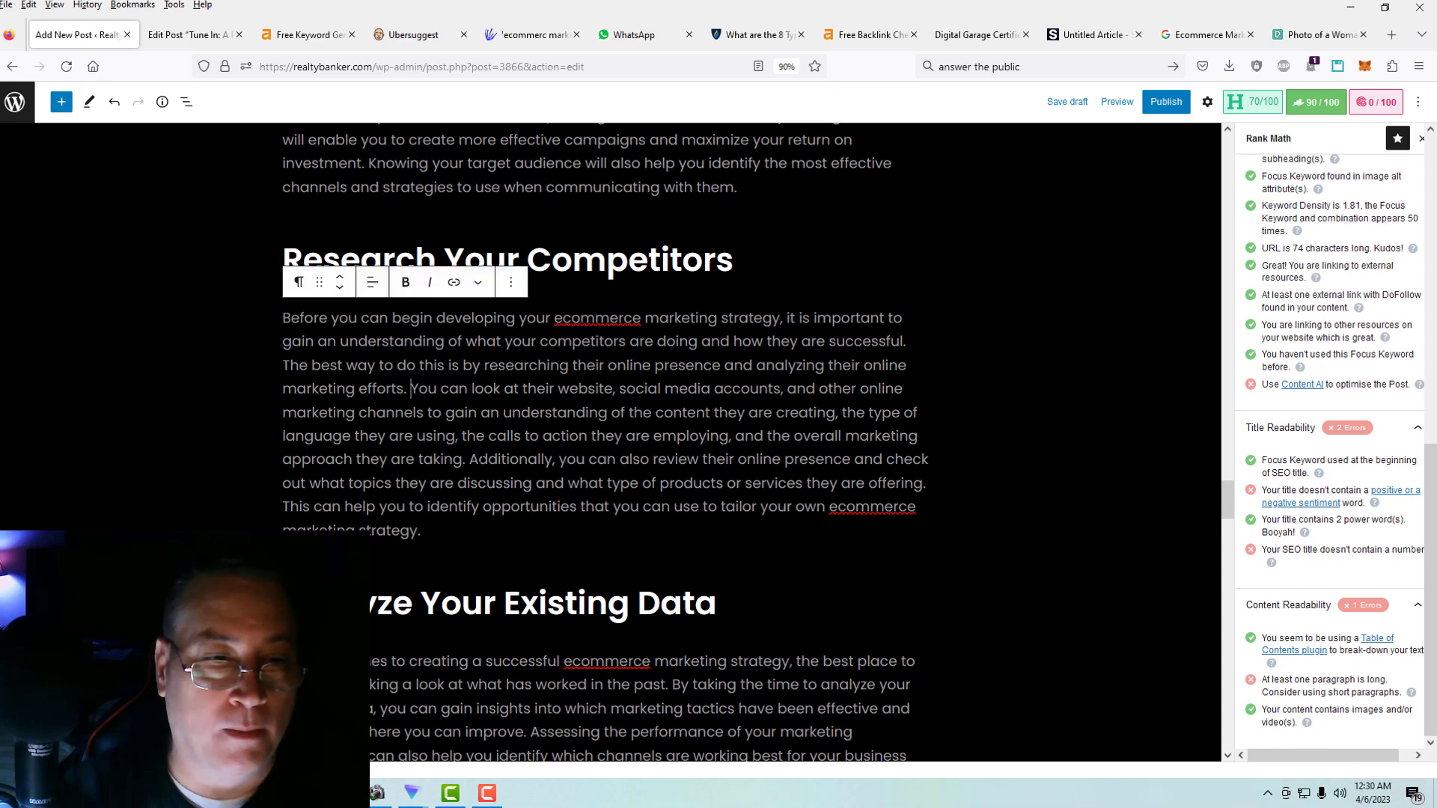
{"action": "left_click", "coordinate": [471, 458]}
{"action": "key", "text": "Return"}
Split the paragraph under Use Automation to Boost Marketing Efforts before the sentence starting "It can also be used to track user behaviors".
{"action": "scroll", "coordinate": [608, 244], "scroll_direction": "down", "scroll_amount": 4}
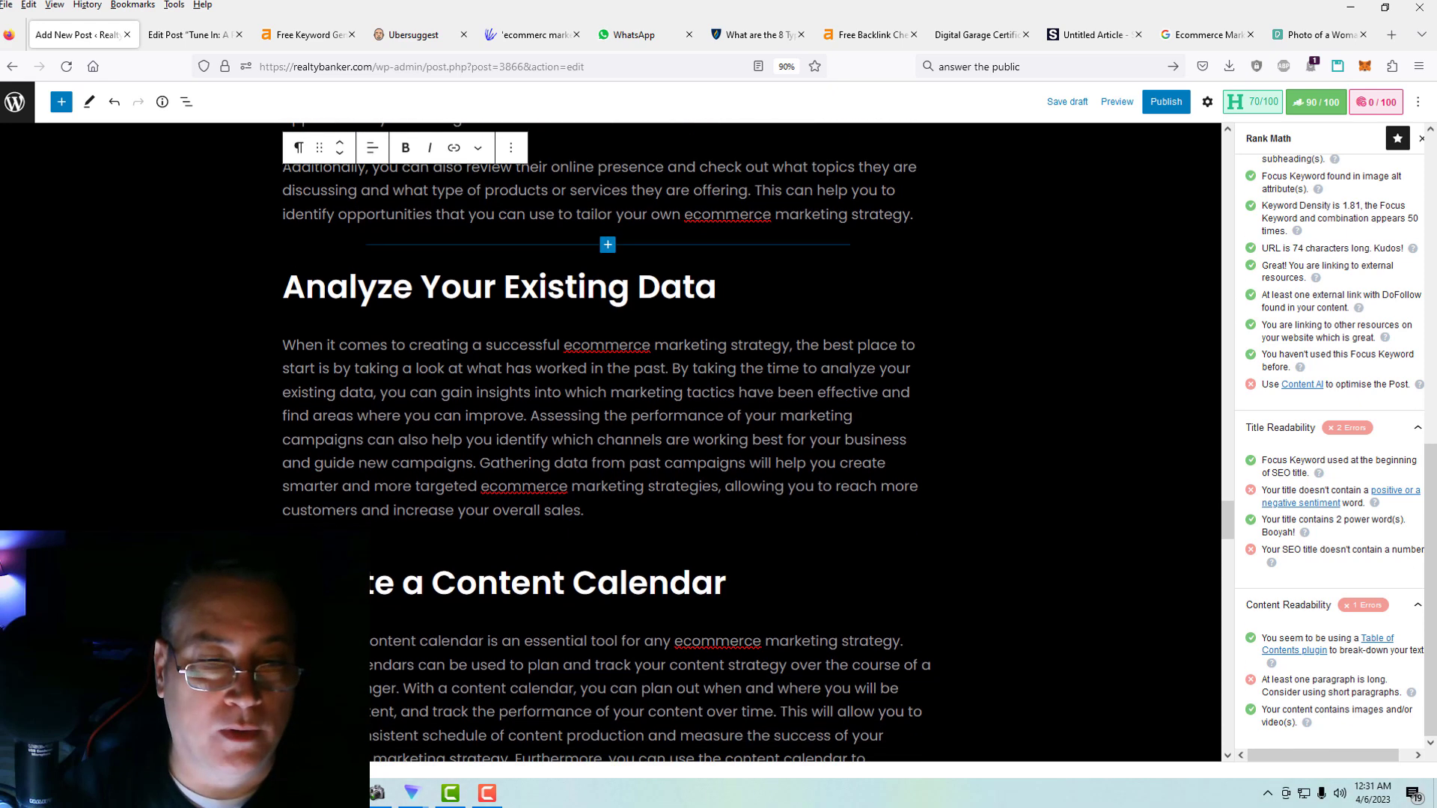
{"action": "scroll", "coordinate": [608, 442], "scroll_direction": "down", "scroll_amount": 12}
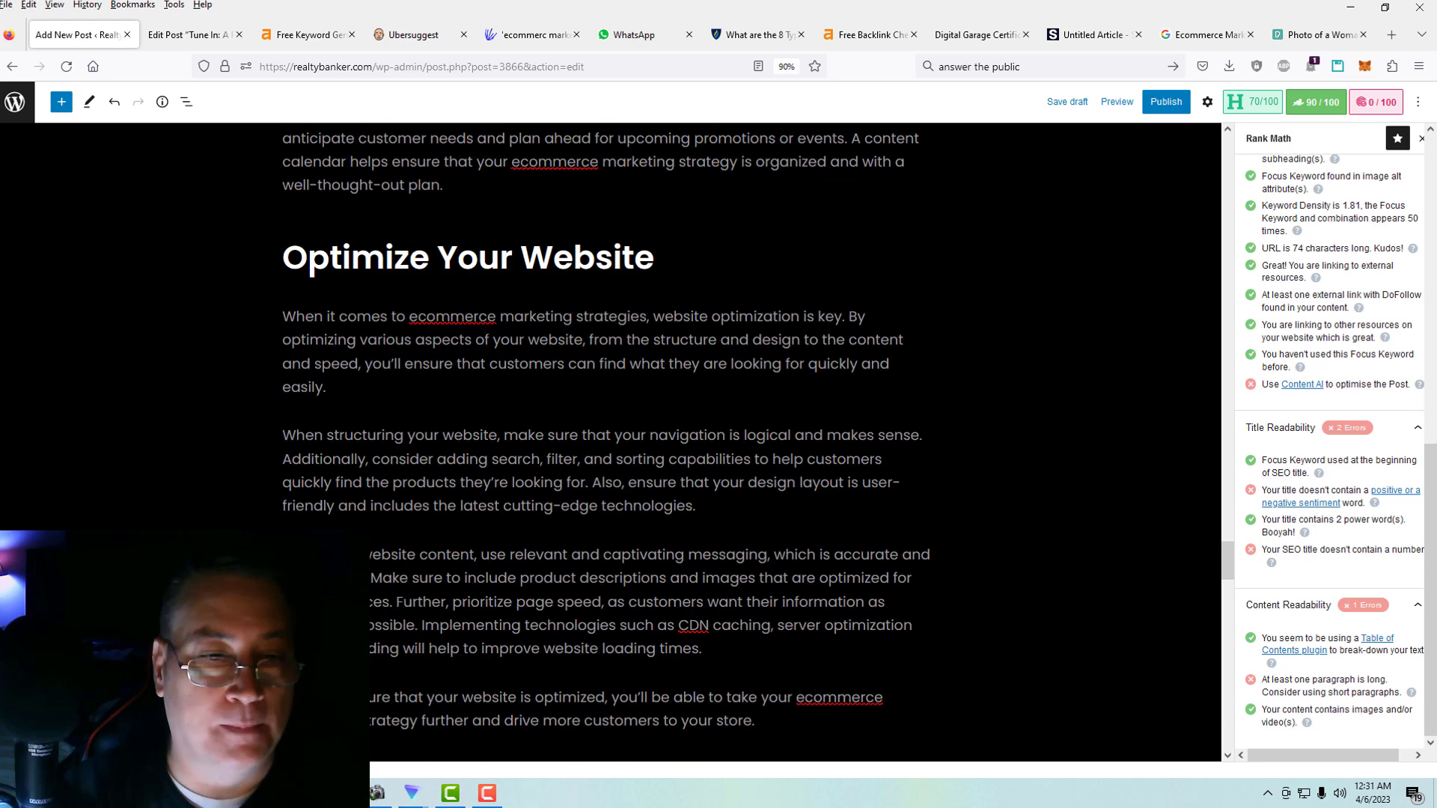
{"action": "scroll", "coordinate": [894, 544], "scroll_direction": "down", "scroll_amount": 4}
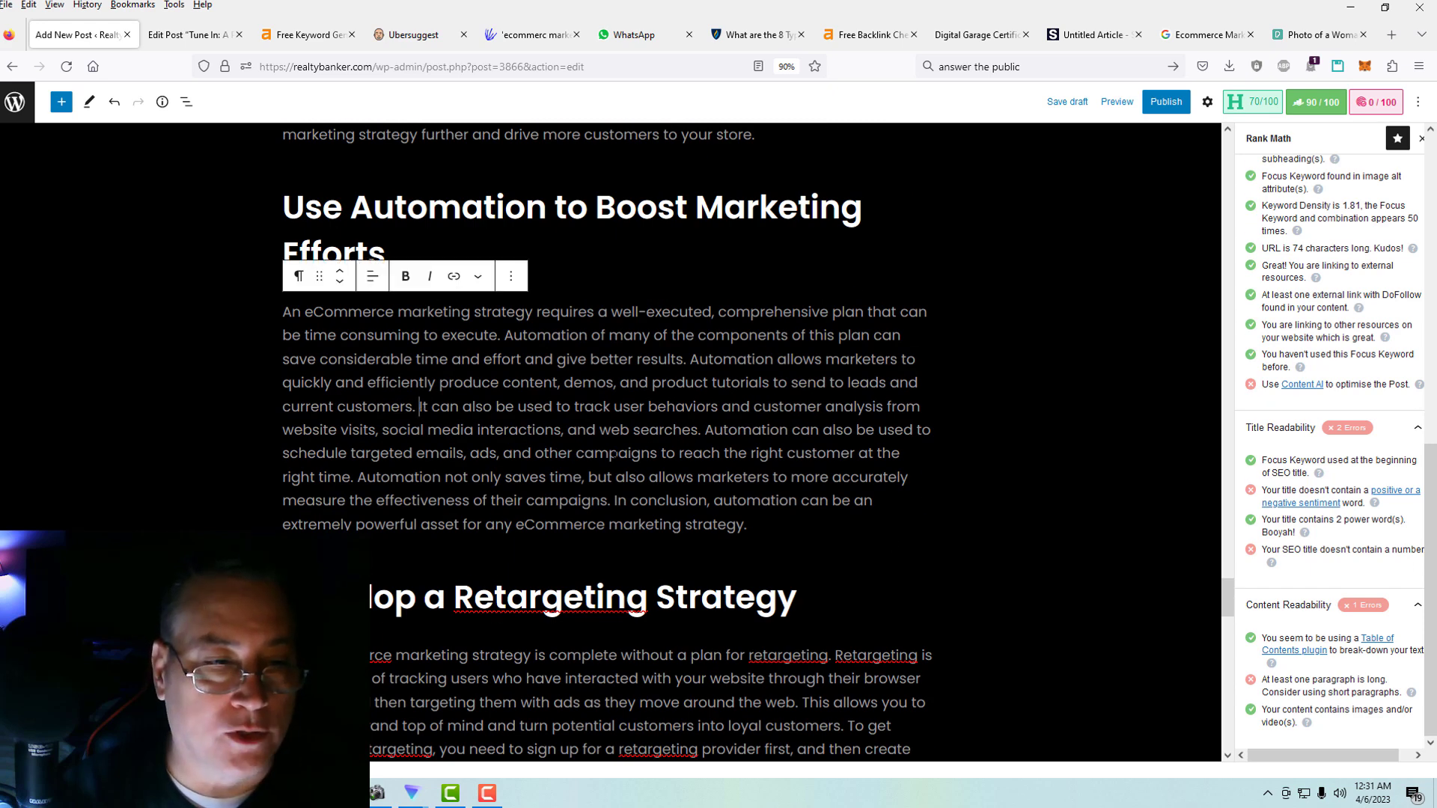
{"action": "scroll", "coordinate": [756, 521], "scroll_direction": "down", "scroll_amount": 6}
Split the Conclusion paragraph in two before the sentence starting "Finally, an ecommerce marketing strategy".
{"action": "scroll", "coordinate": [755, 521], "scroll_direction": "down", "scroll_amount": 14}
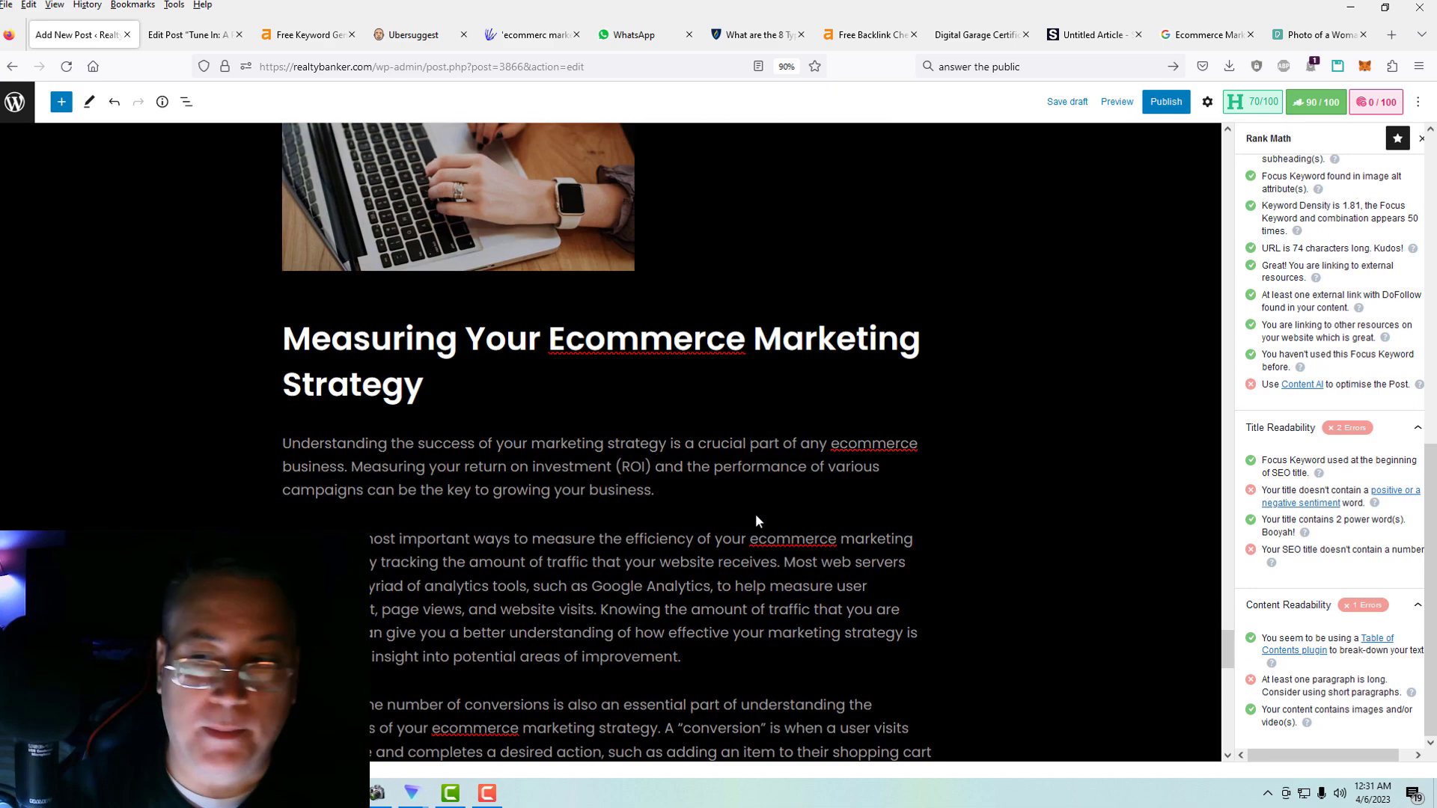
{"action": "scroll", "coordinate": [755, 521], "scroll_direction": "down", "scroll_amount": 10}
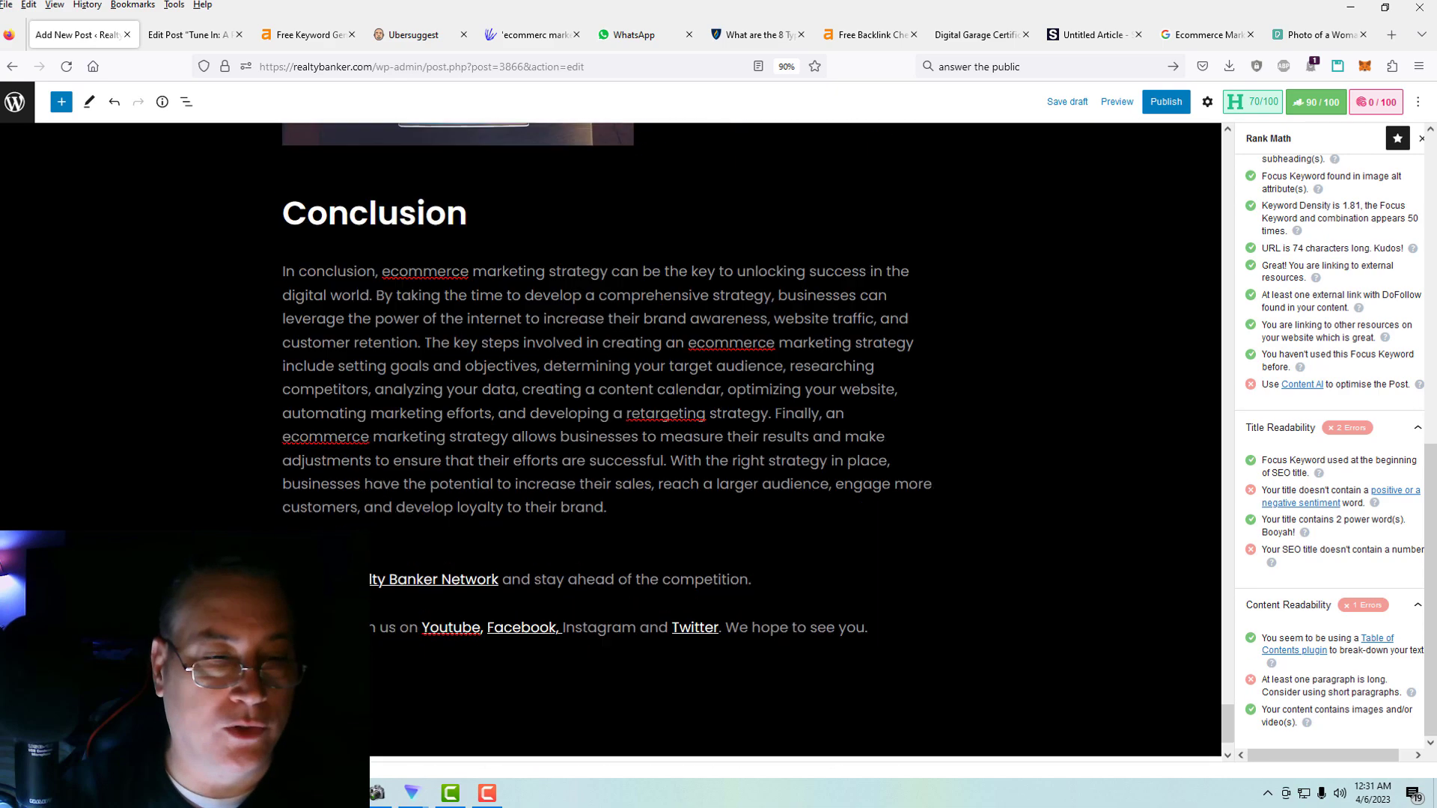
{"action": "scroll", "coordinate": [756, 521], "scroll_direction": "up", "scroll_amount": 2}
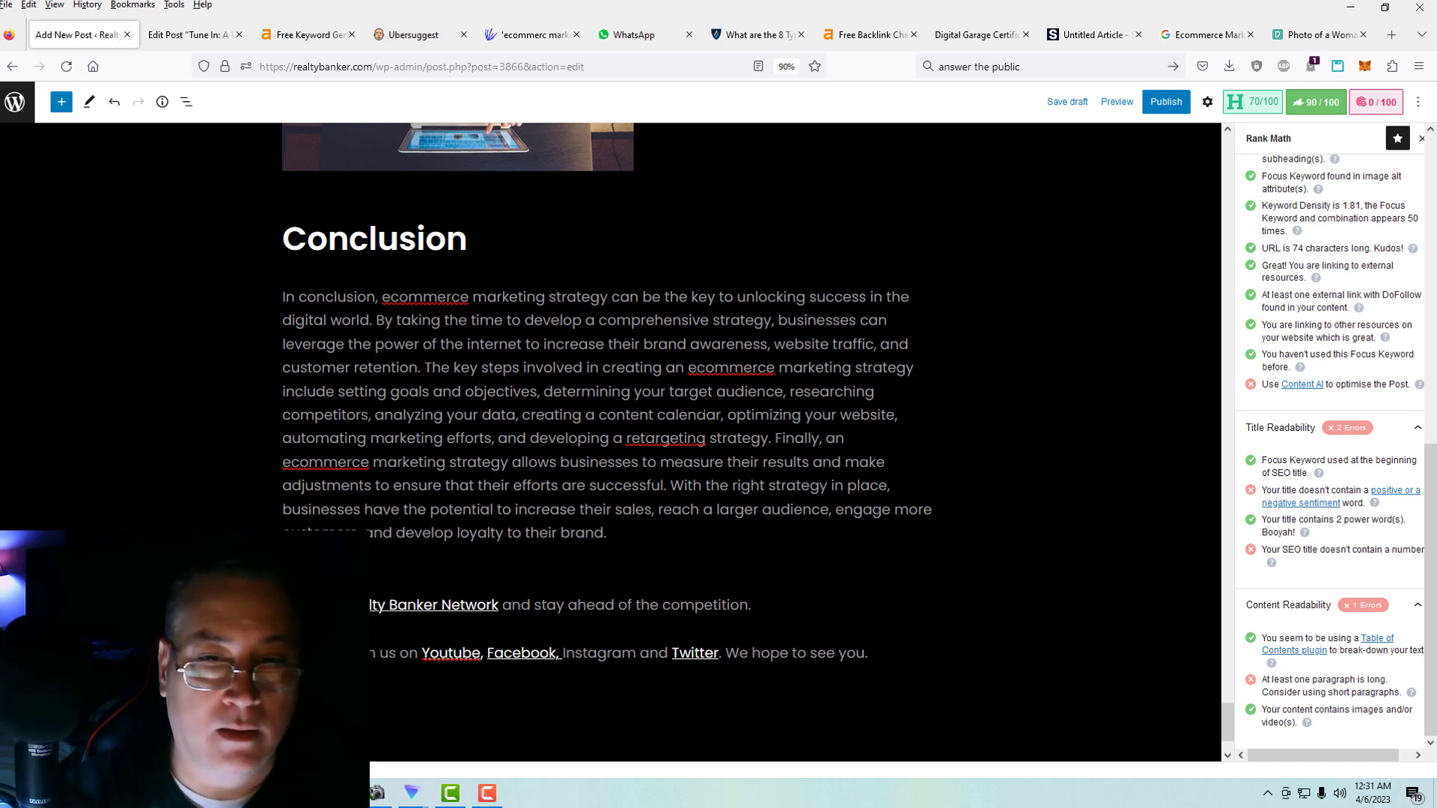
{"action": "left_click", "coordinate": [775, 439]}
{"action": "key", "text": "Return"}
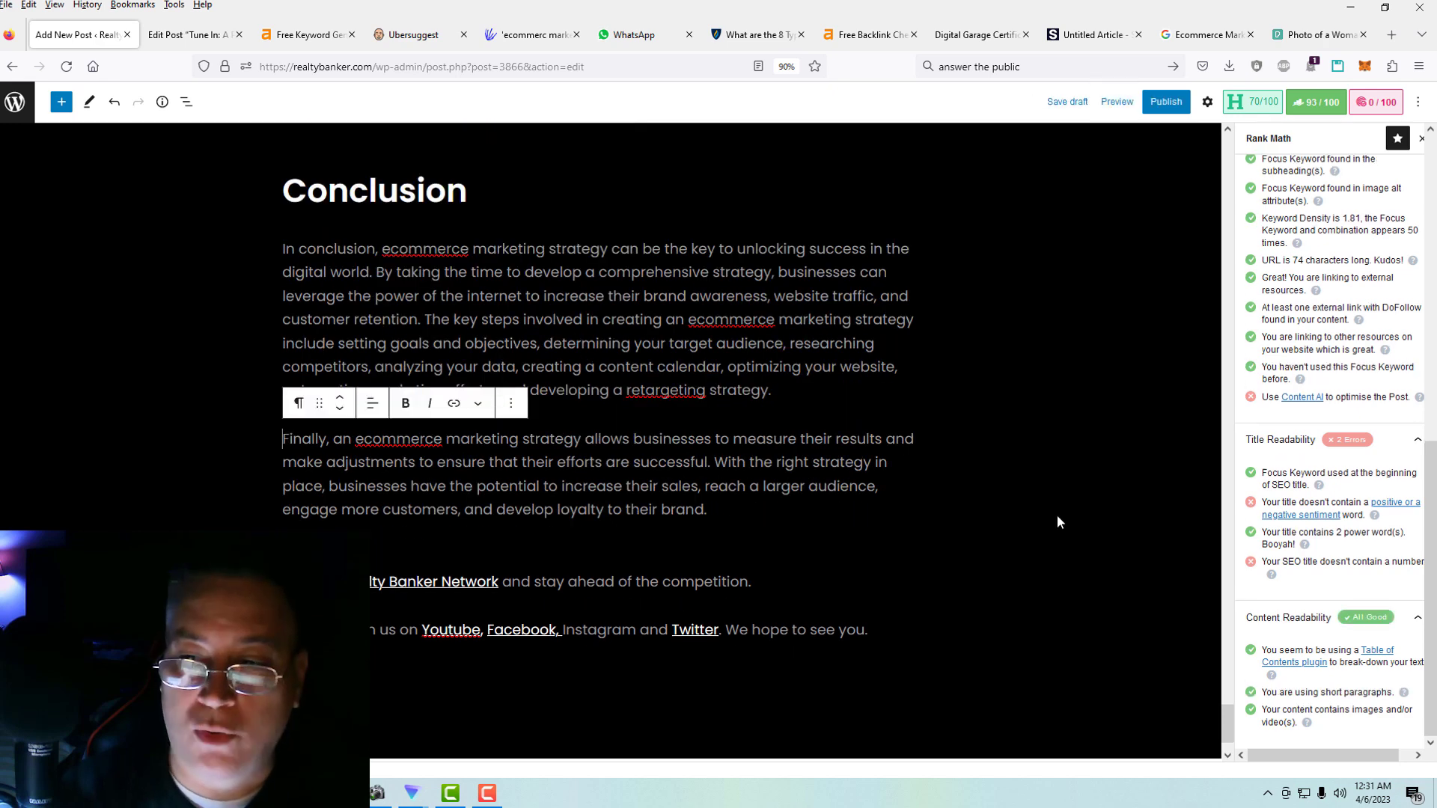
Return to the start of the post and open the Rank Math snippet editor to check the title, permalink and description.
{"action": "scroll", "coordinate": [1057, 521], "scroll_direction": "up", "scroll_amount": 1}
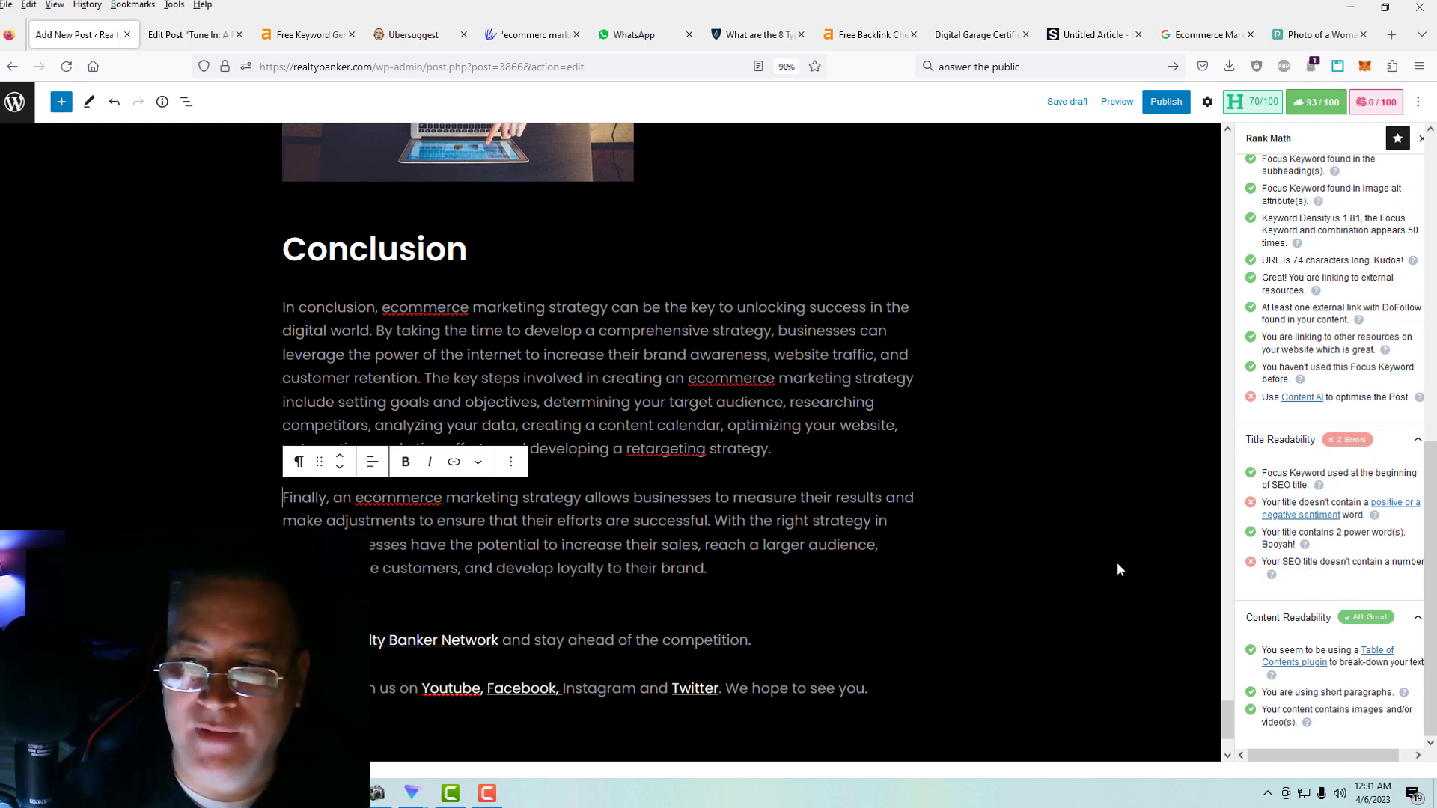
{"action": "left_click_drag", "start_coordinate": [1224, 711], "coordinate": [1238, 129]}
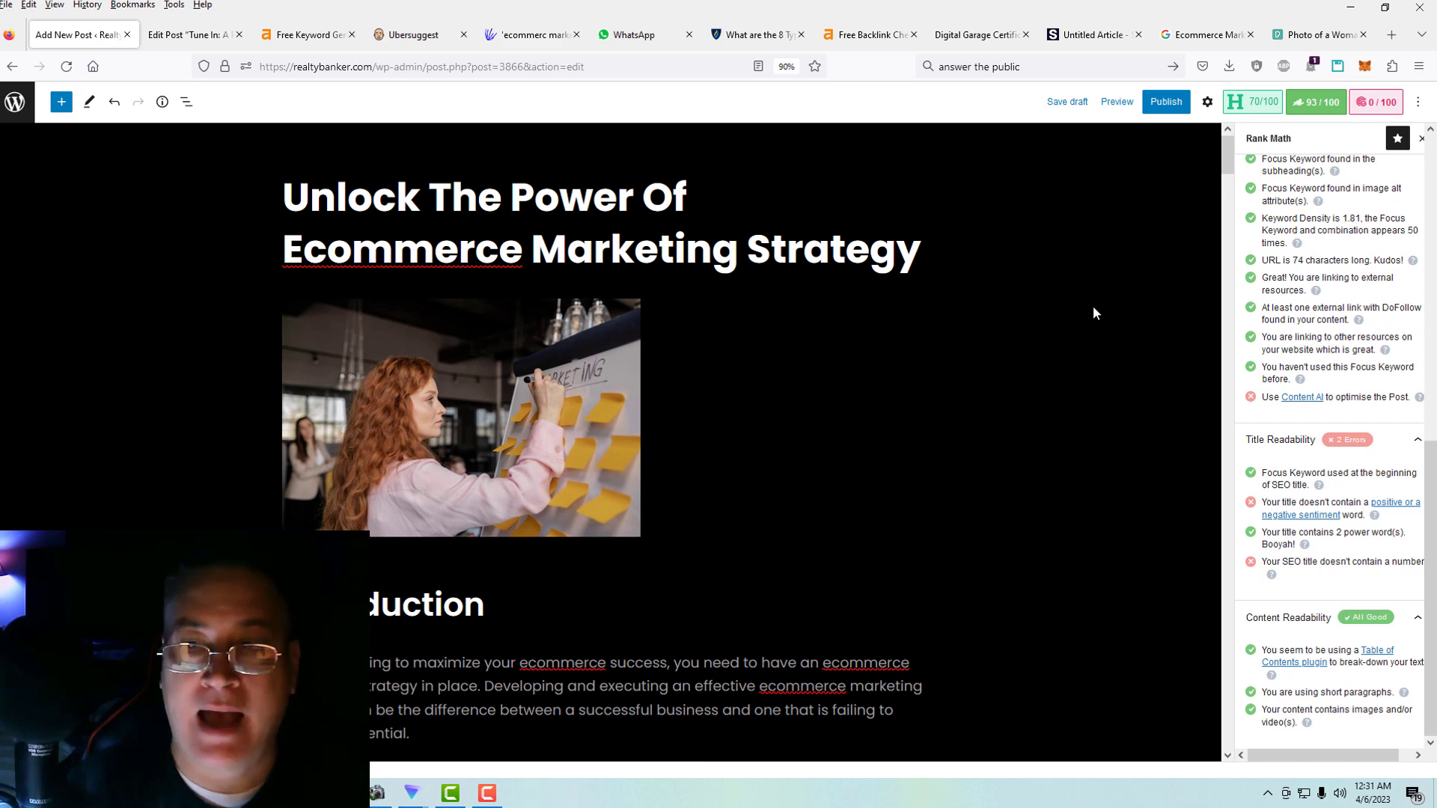
{"action": "left_click", "coordinate": [1321, 103]}
{"action": "left_click", "coordinate": [1318, 105]}
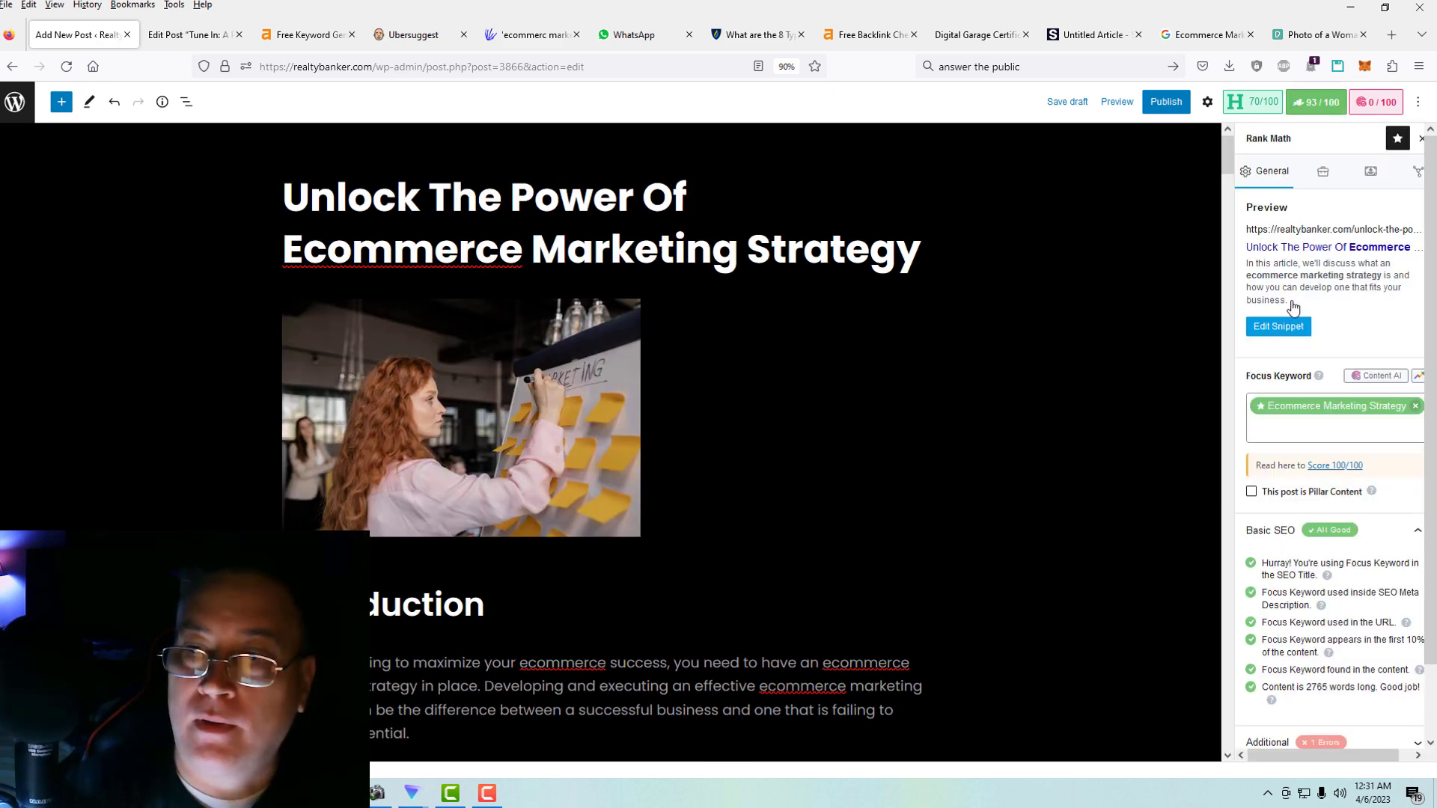
{"action": "left_click", "coordinate": [1278, 327]}
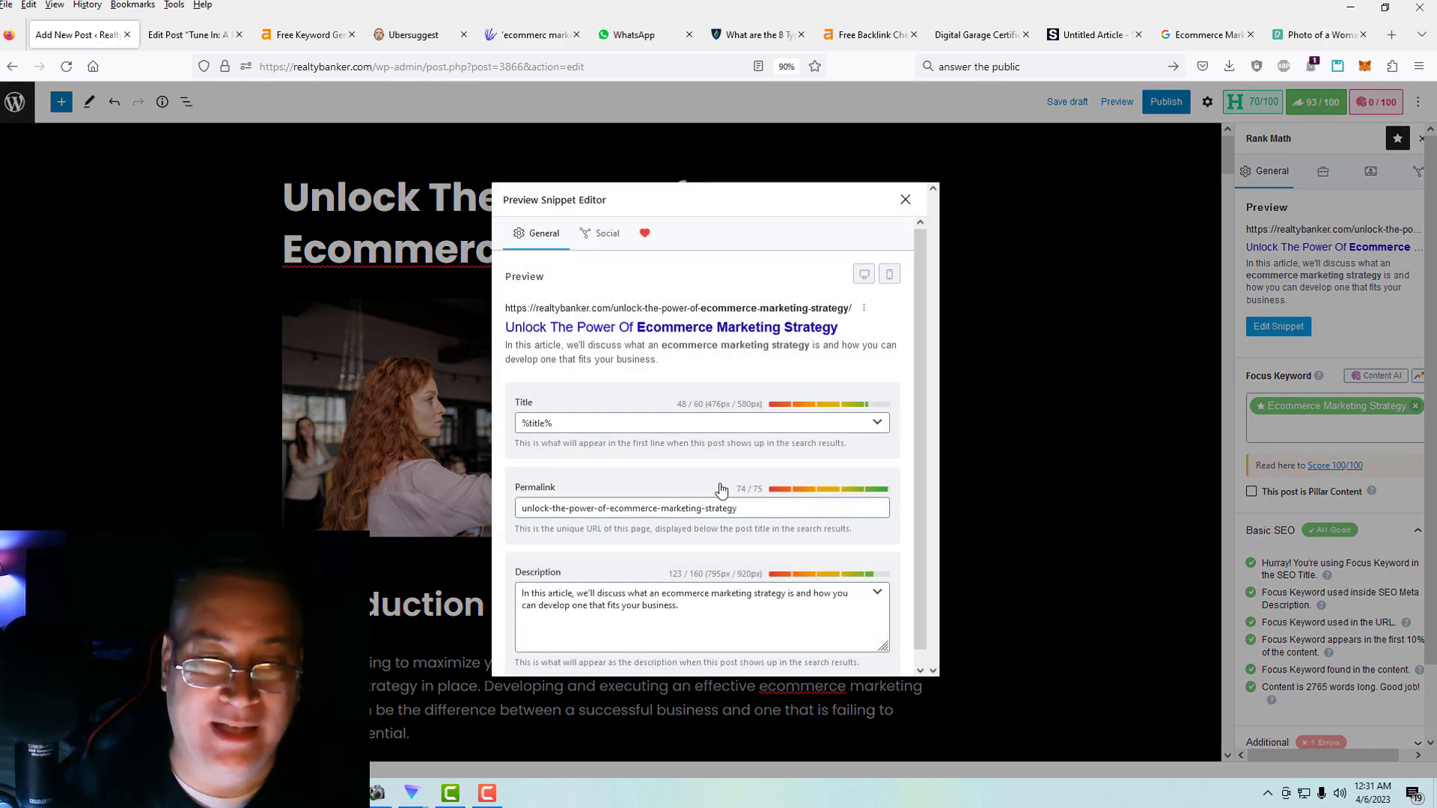
{"action": "left_click", "coordinate": [742, 509]}
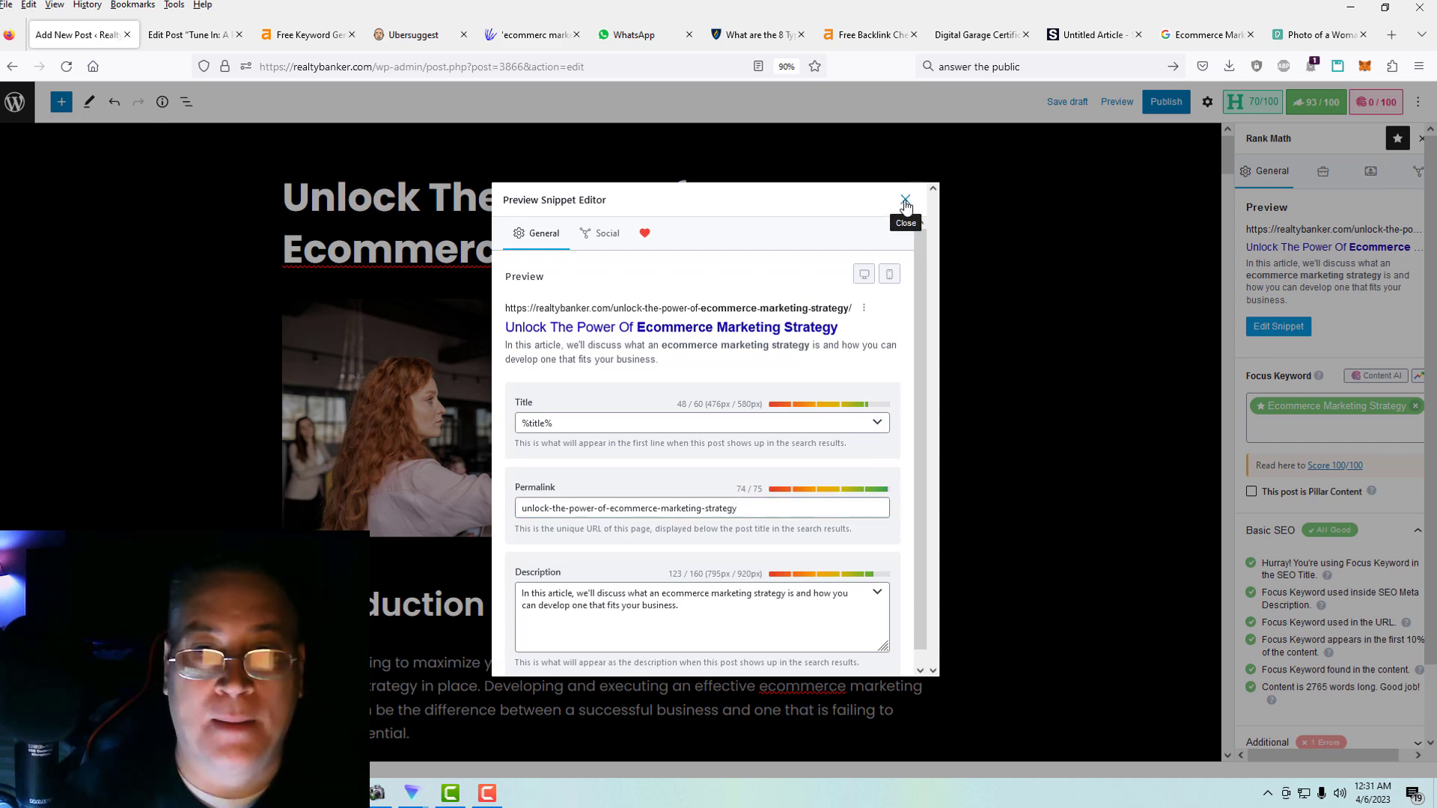
Close the snippet editor and switch to the Ahrefs keyword ideas for "Ecommerce Marketing" to review them.
{"action": "left_click", "coordinate": [905, 202]}
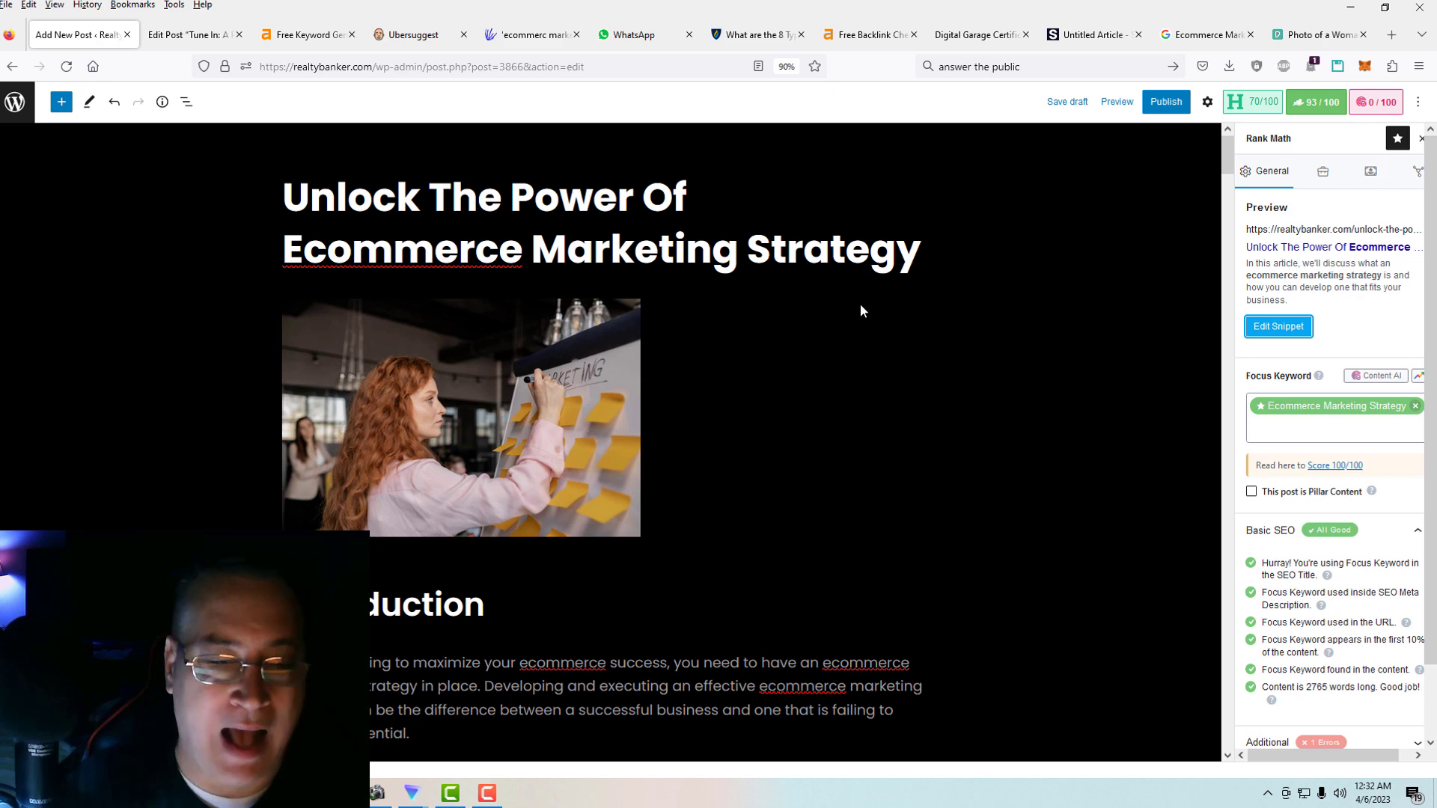
{"action": "left_click", "coordinate": [1098, 34]}
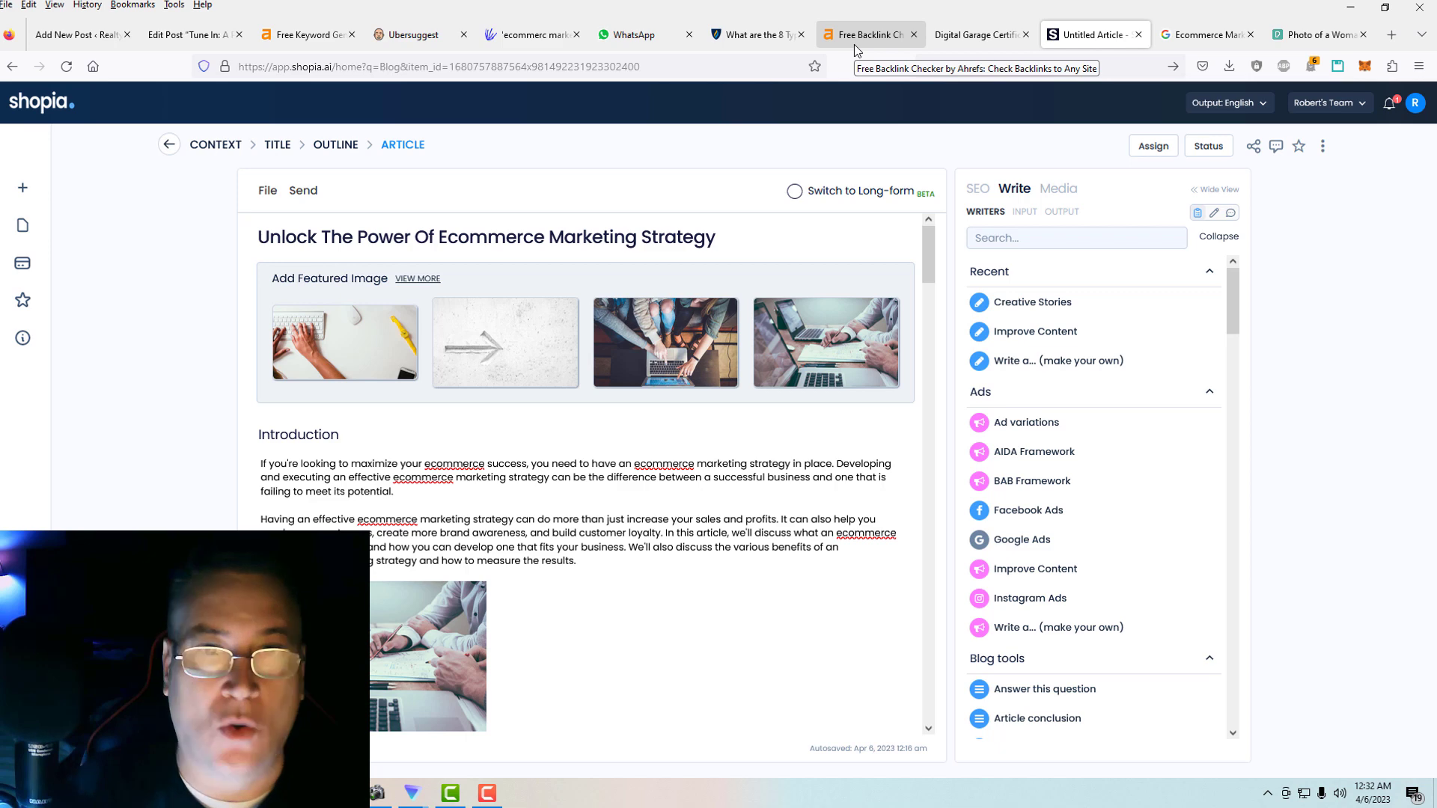
{"action": "left_click", "coordinate": [314, 38]}
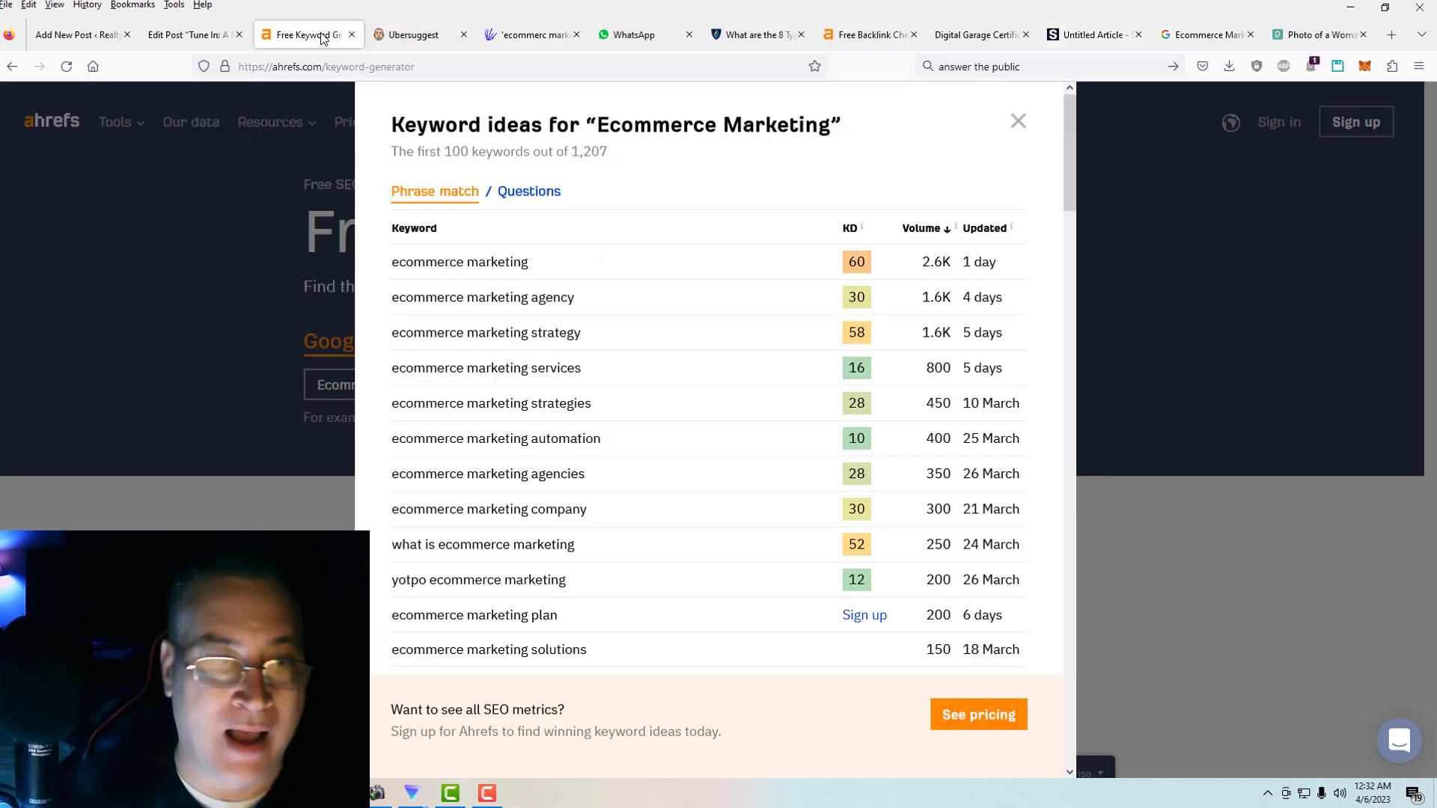
Switch to Shopia and review the article's context settings, including description and keywords, followed by its title options.
{"action": "left_click", "coordinate": [1097, 35]}
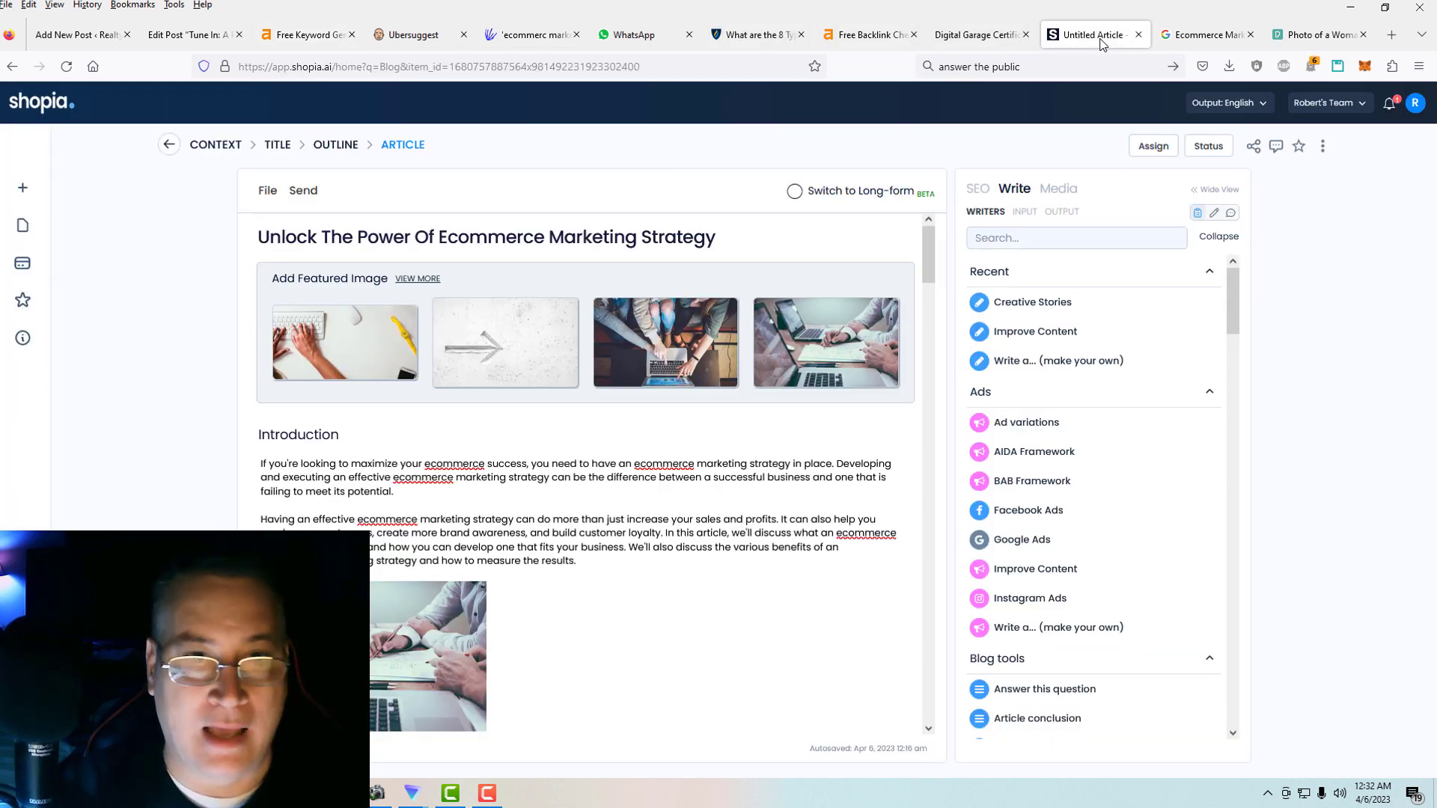
{"action": "left_click", "coordinate": [222, 150]}
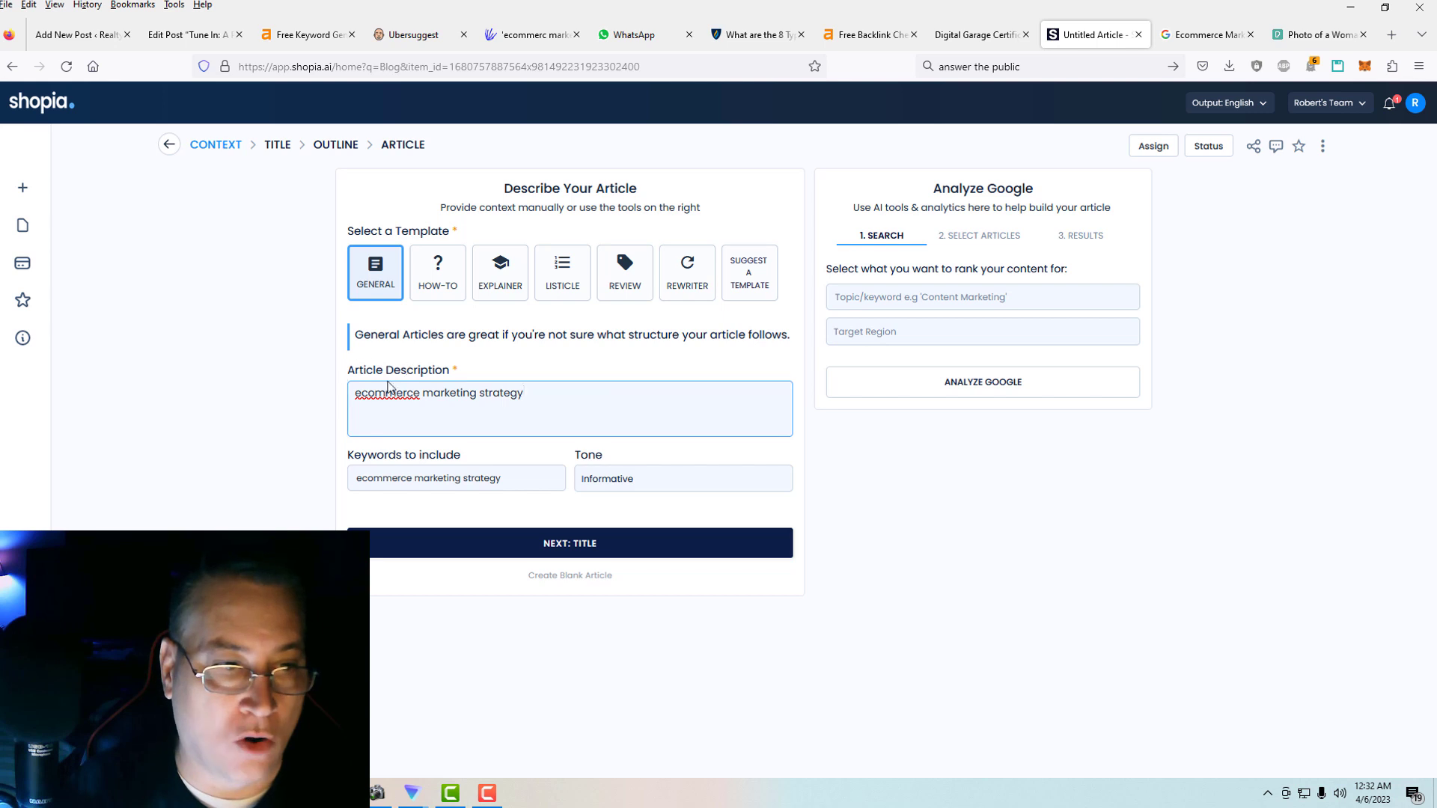
{"action": "left_click", "coordinate": [506, 479]}
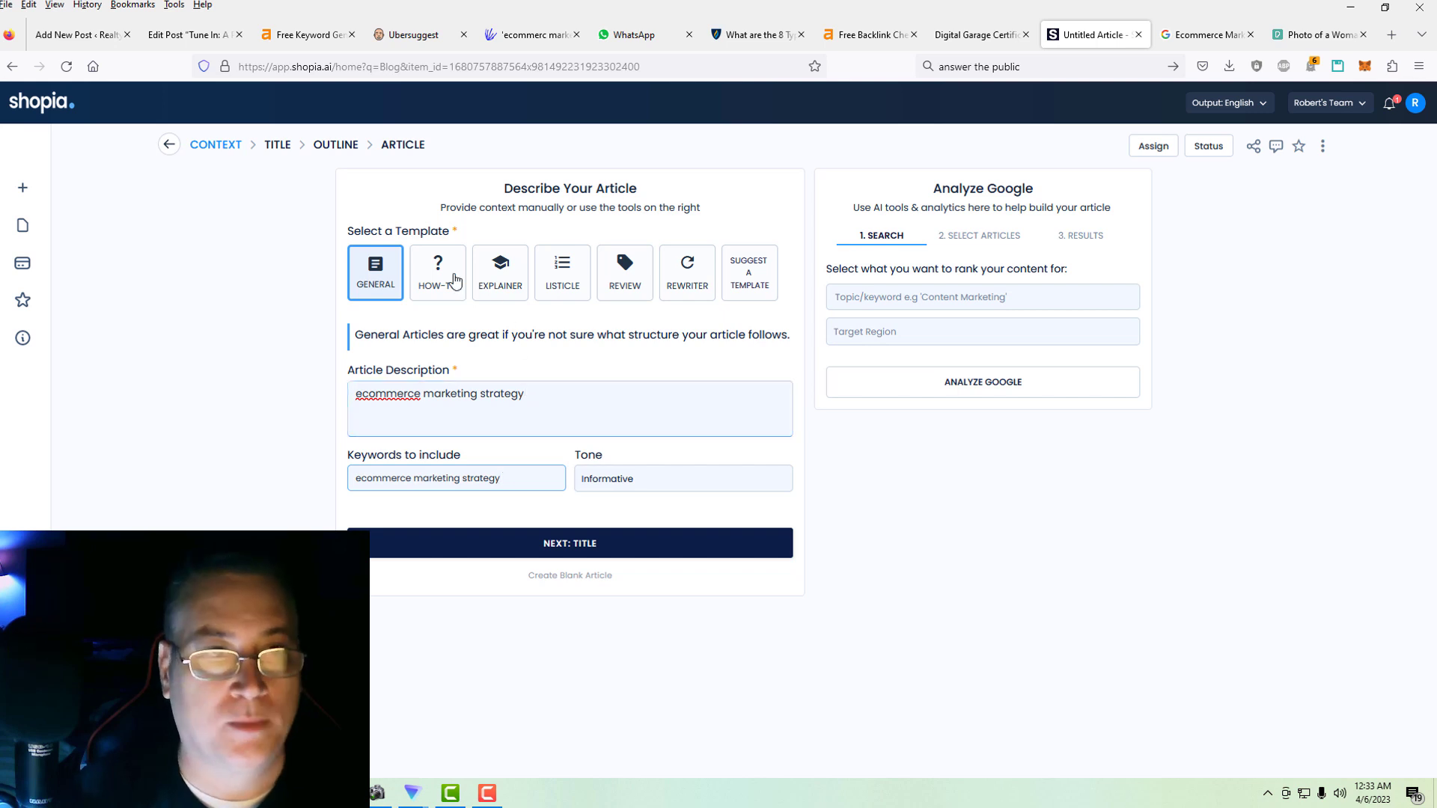
{"action": "left_click", "coordinate": [279, 152]}
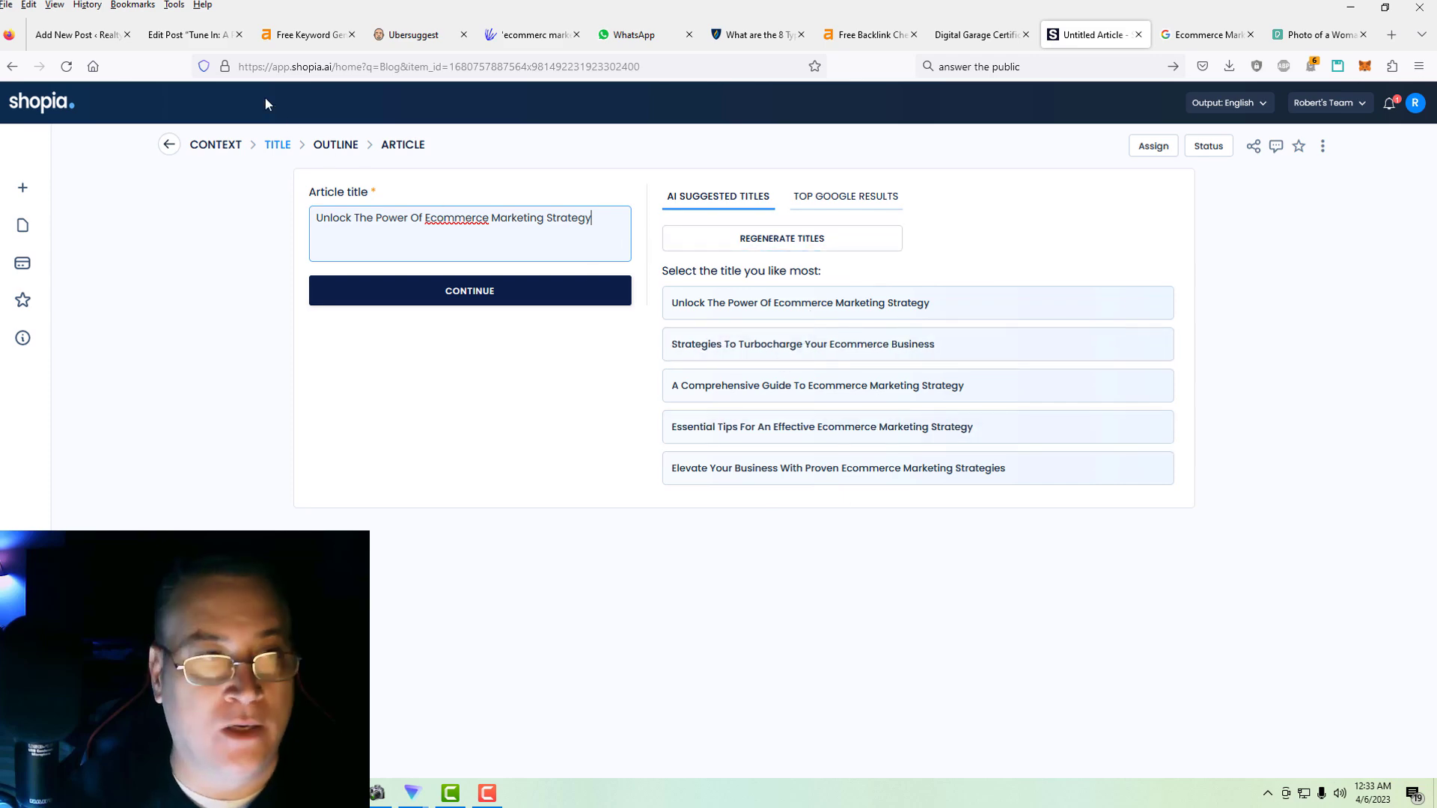
Switch to the passive real estate investing post in WordPress and review it from its title and opening image.
{"action": "left_click", "coordinate": [198, 39]}
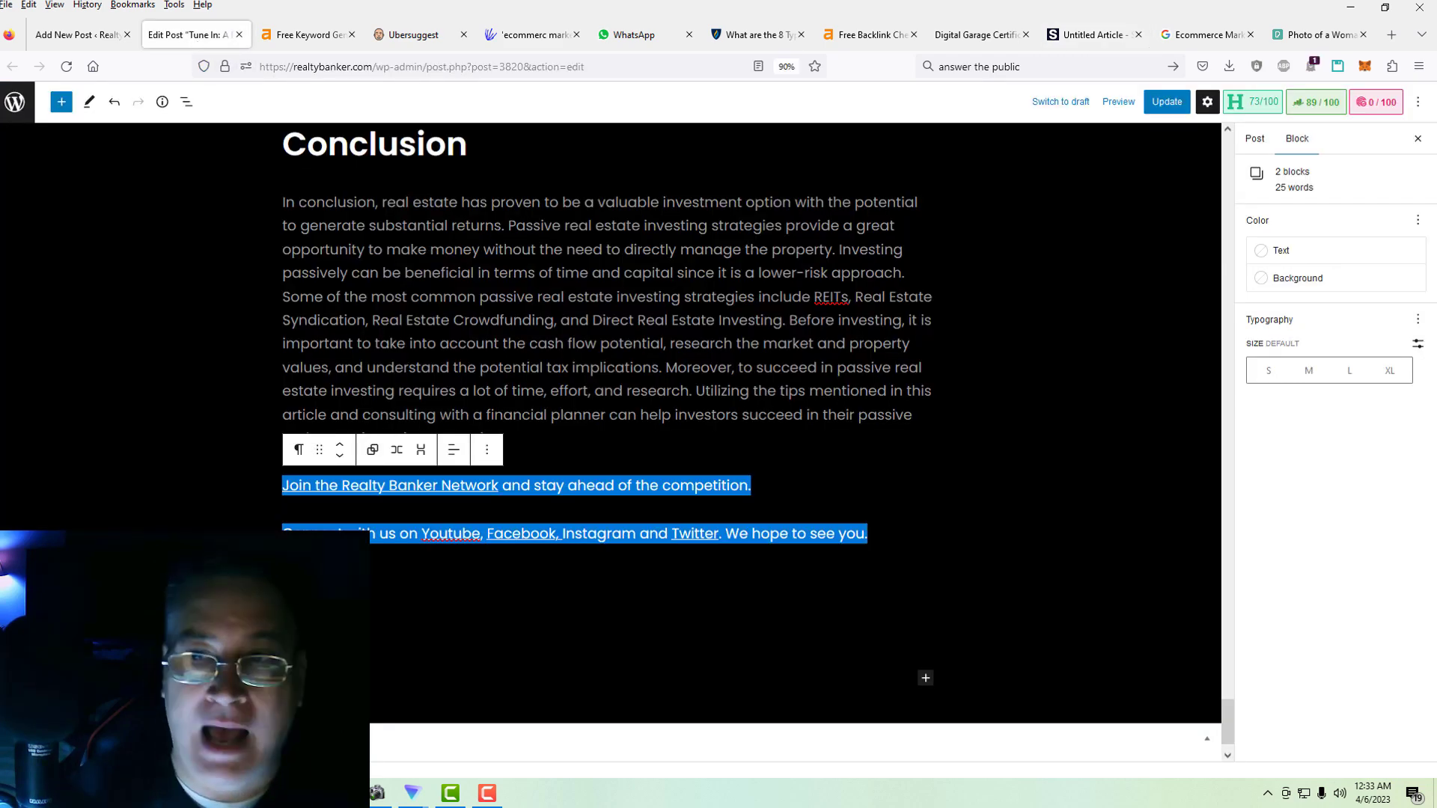
{"action": "scroll", "coordinate": [1224, 687], "scroll_direction": "up", "scroll_amount": 5}
{"action": "left_click_drag", "start_coordinate": [1224, 687], "coordinate": [1210, 178]}
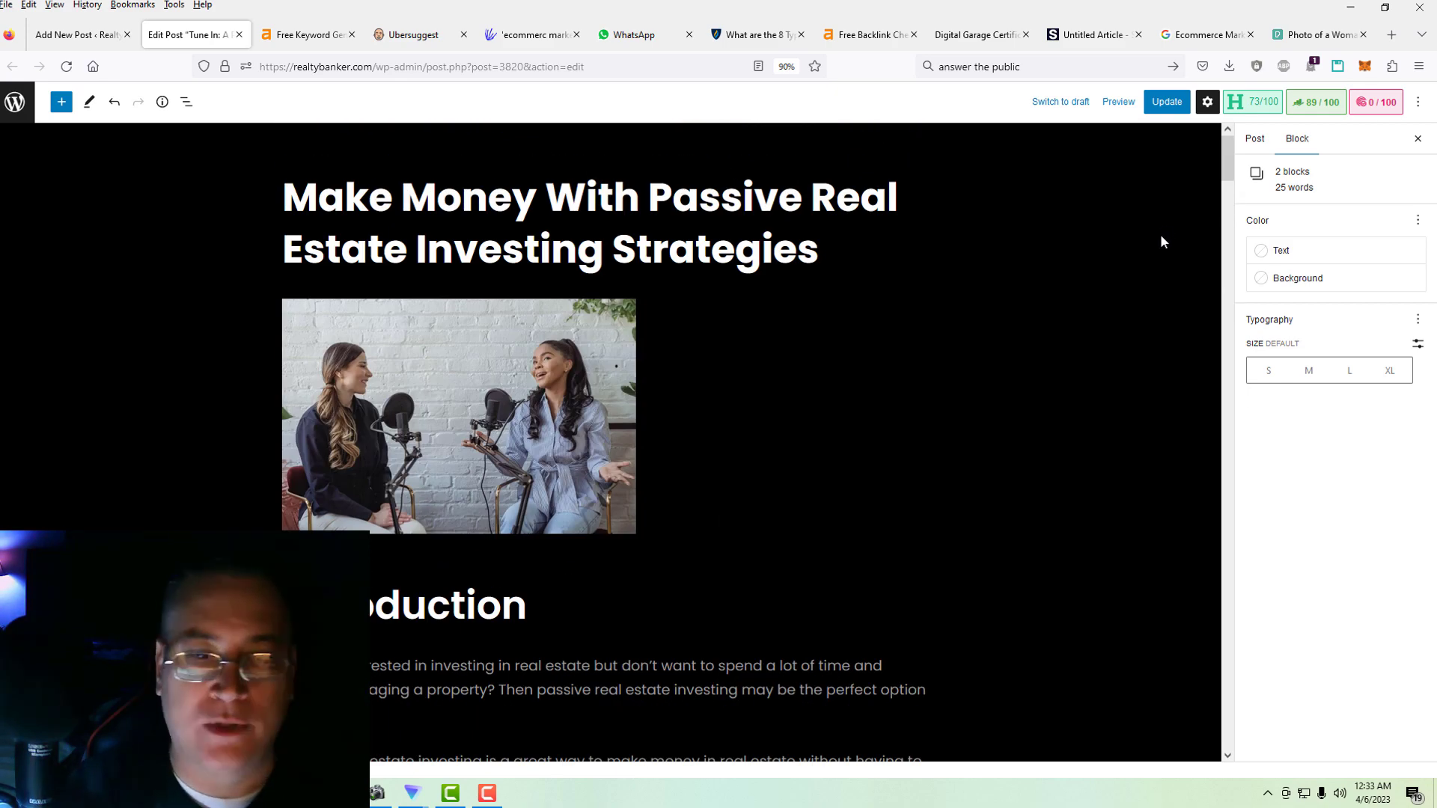
{"action": "scroll", "coordinate": [1222, 171], "scroll_direction": "down", "scroll_amount": 3}
{"action": "left_click_drag", "start_coordinate": [1228, 172], "coordinate": [1262, 148]}
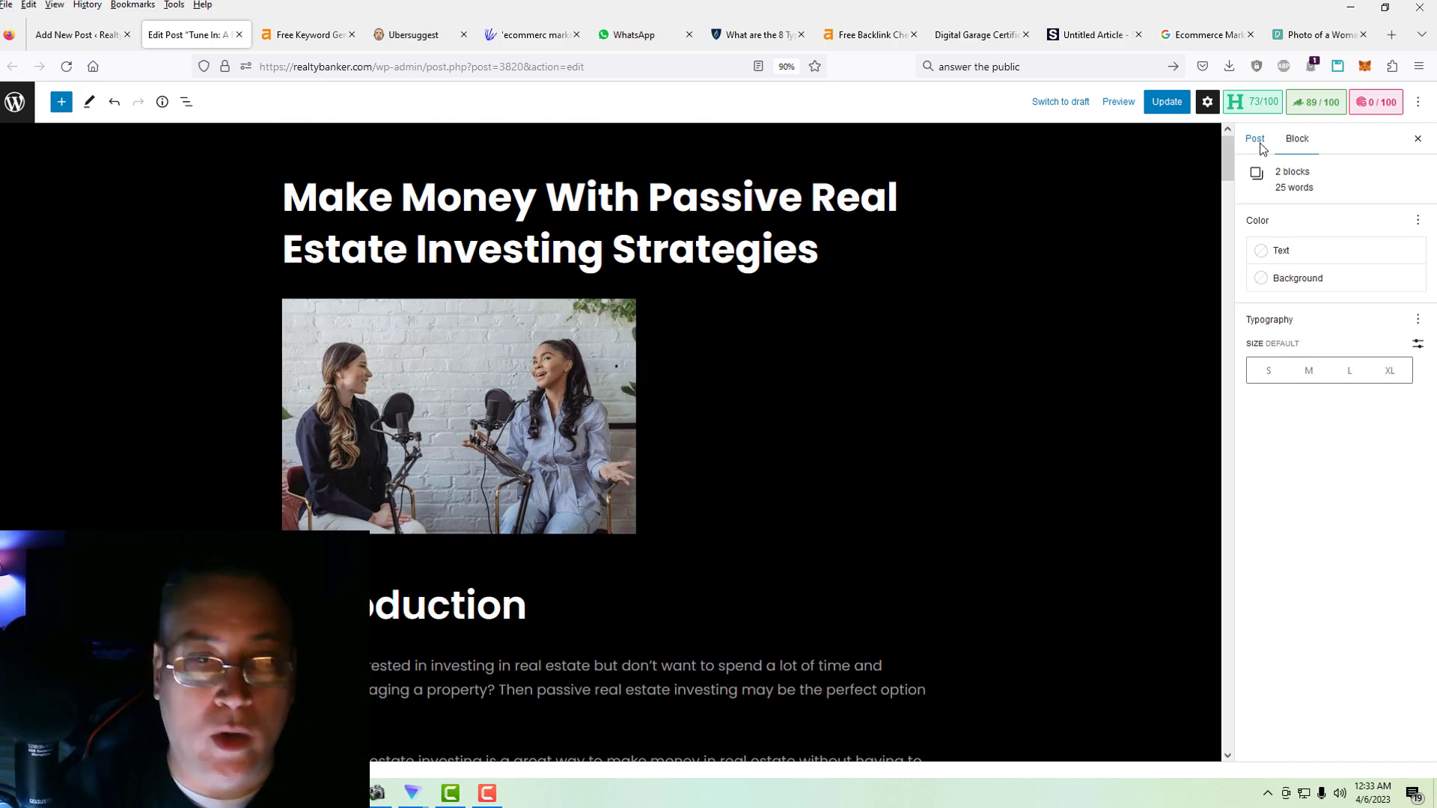